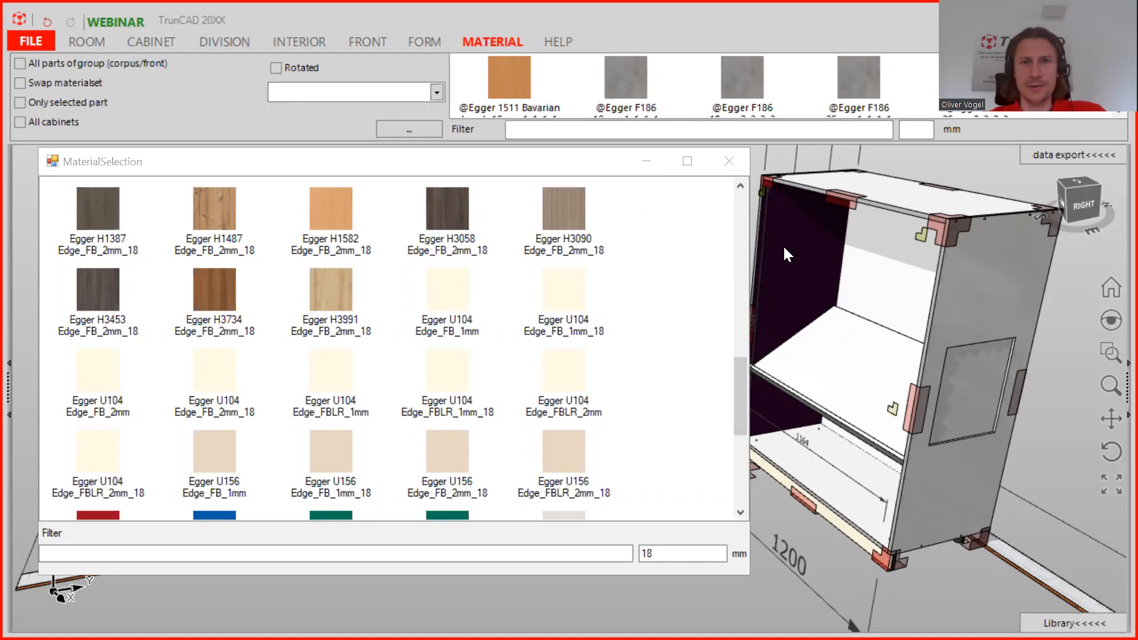
# Step: Close the material selection window and start a new project without saving the current one
pyautogui.click(732, 160)
pyautogui.moveTo(583, 219); pyautogui.dragTo(658, 222, button='middle')
pyautogui.scroll(-3, 511, 214)
pyautogui.keyDown('ctrl'); pyautogui.moveTo(514, 220); pyautogui.dragTo(452, 264, button='middle'); pyautogui.keyUp('ctrl')
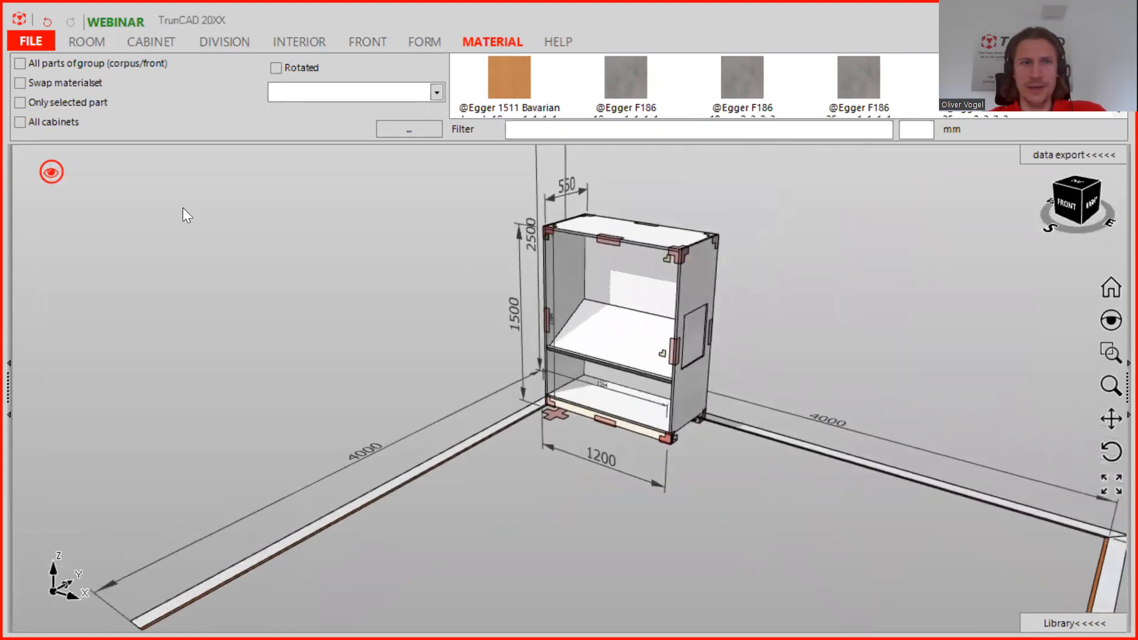
pyautogui.click(42, 45)
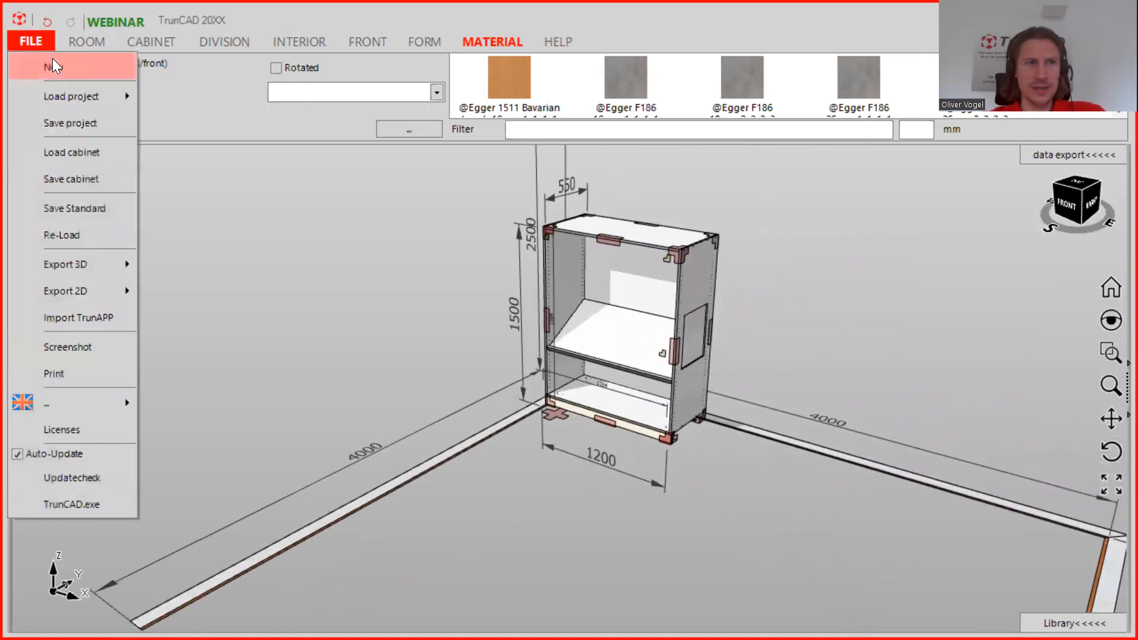
pyautogui.click(52, 64)
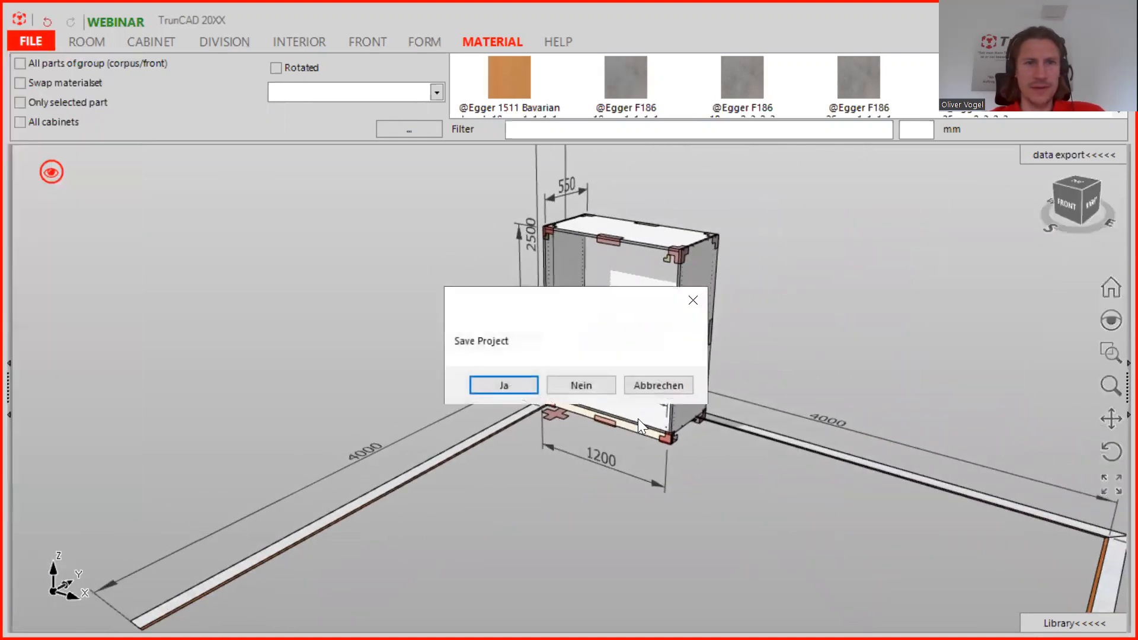
pyautogui.click(581, 386)
pyautogui.moveTo(643, 331); pyautogui.dragTo(645, 331, button='middle')
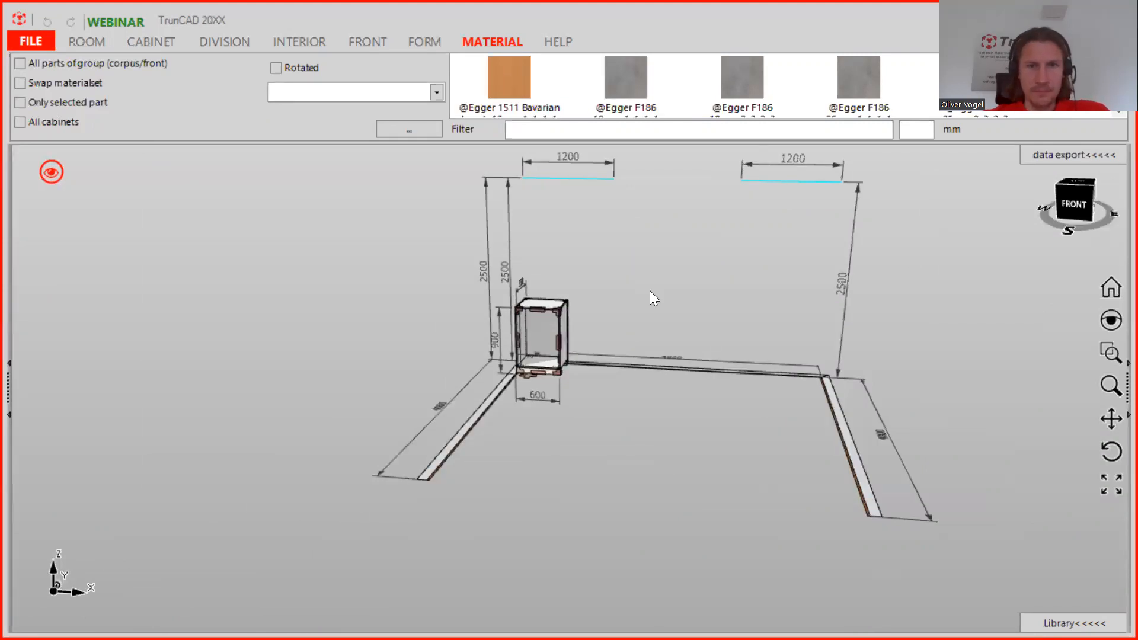
pyautogui.scroll(2, 775, 204)
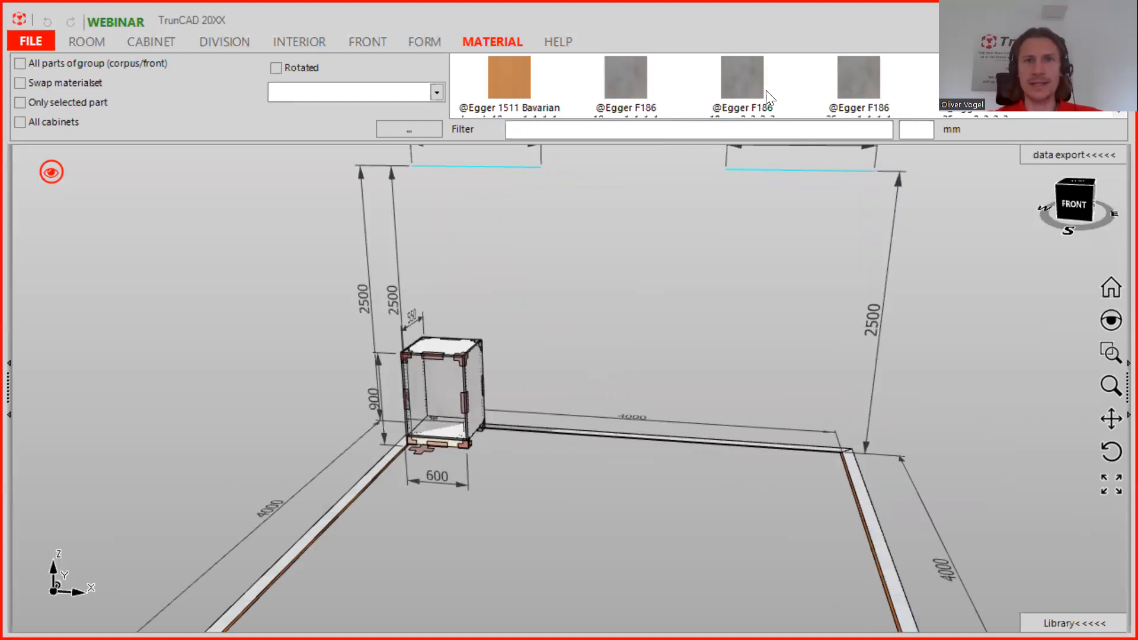
# Step: Open the material list in its own window and resize it to show five columns of materials
pyautogui.scroll(-3, 765, 100)
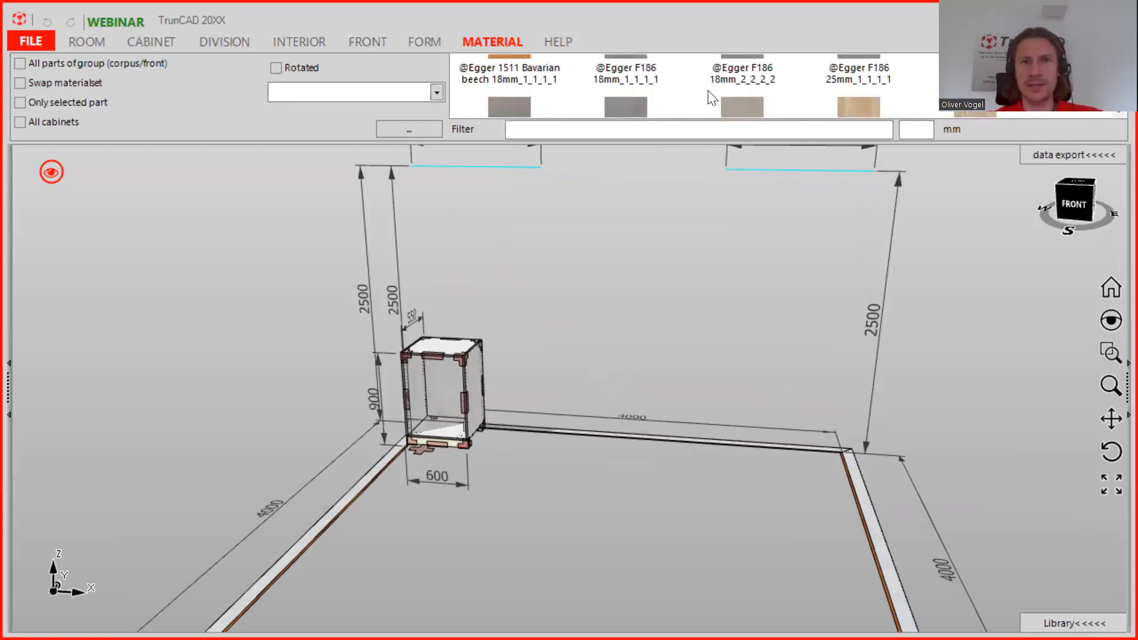
pyautogui.click(167, 40)
pyautogui.click(507, 43)
pyautogui.scroll(3, 674, 79)
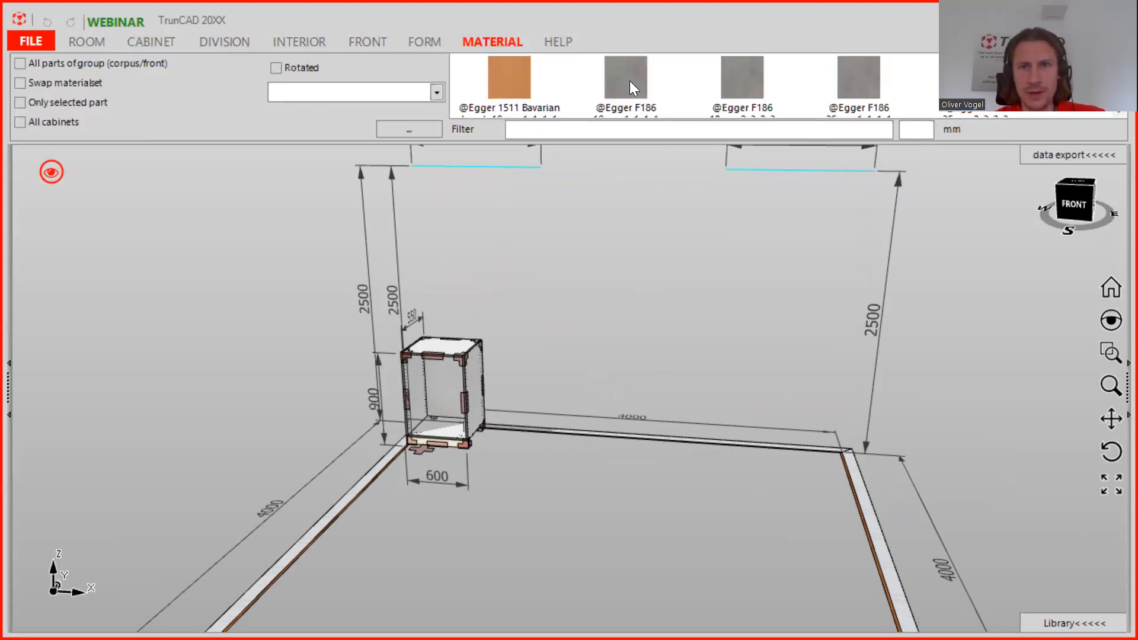
pyautogui.scroll(-3, 674, 89)
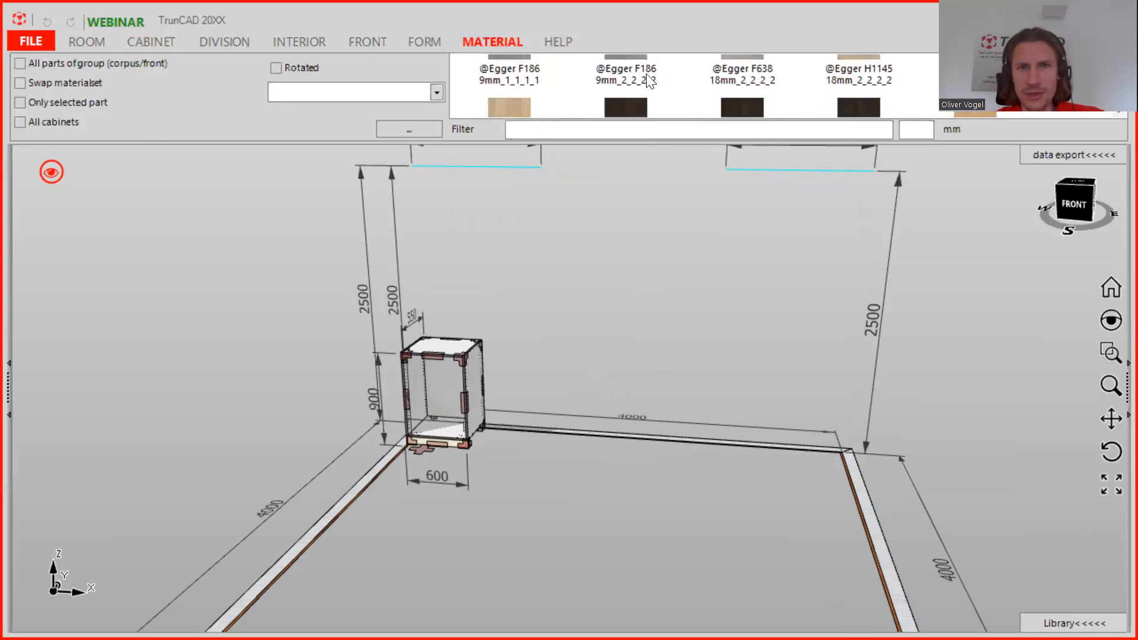
pyautogui.scroll(1, 646, 78)
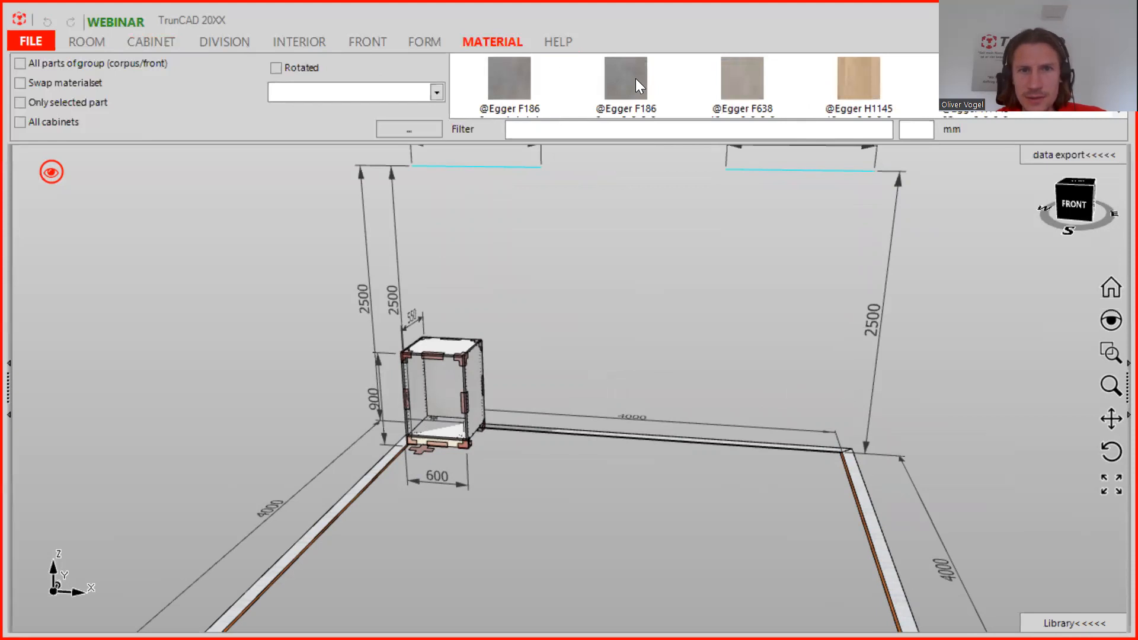
pyautogui.click(502, 42)
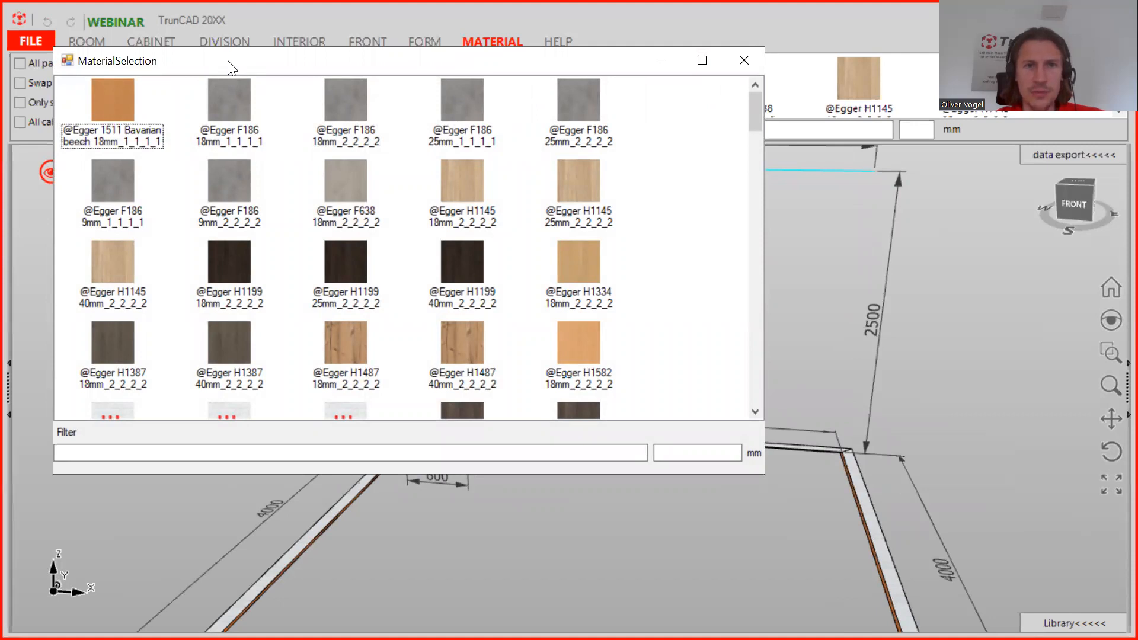
pyautogui.moveTo(231, 67); pyautogui.dragTo(499, 160)
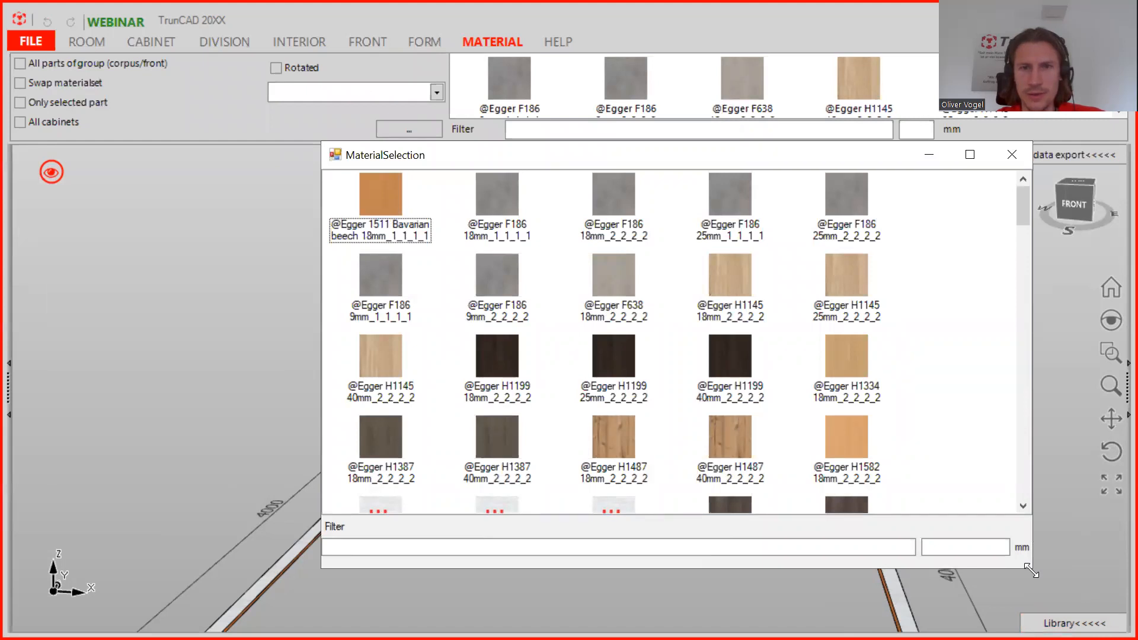
pyautogui.moveTo(1032, 570); pyautogui.dragTo(835, 544)
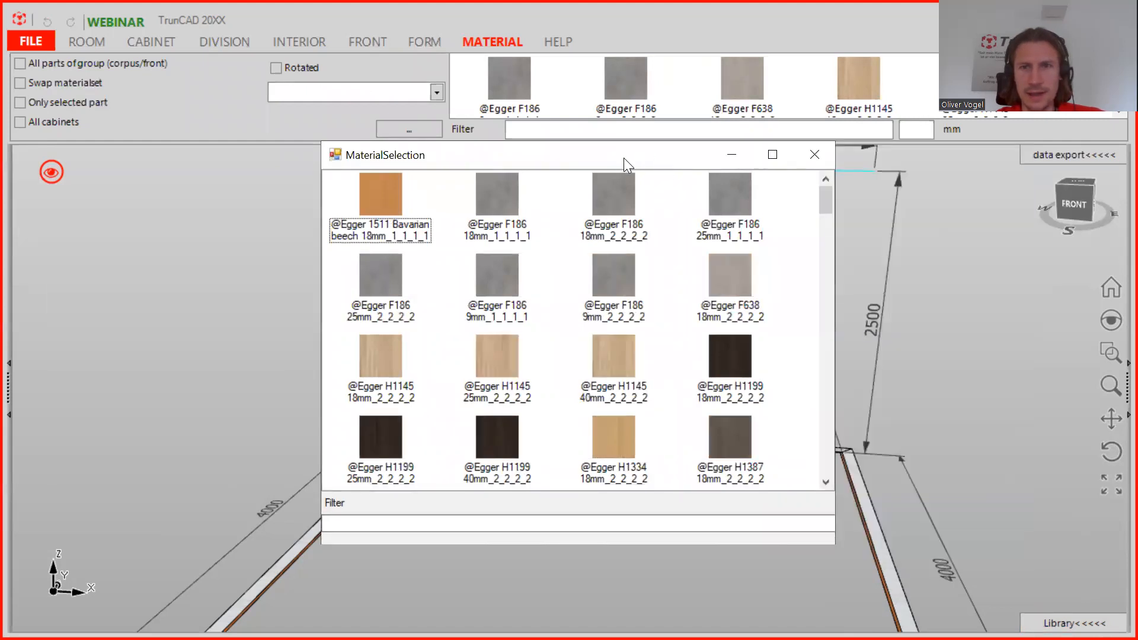
pyautogui.moveTo(623, 158); pyautogui.dragTo(691, 138)
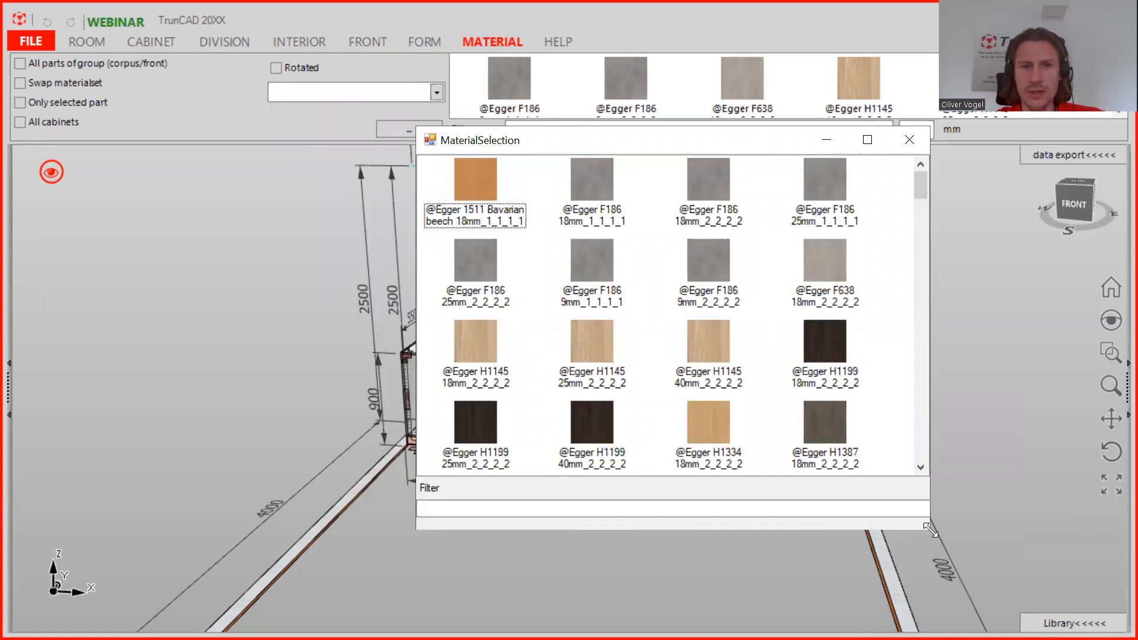
pyautogui.moveTo(930, 530); pyautogui.dragTo(1119, 514)
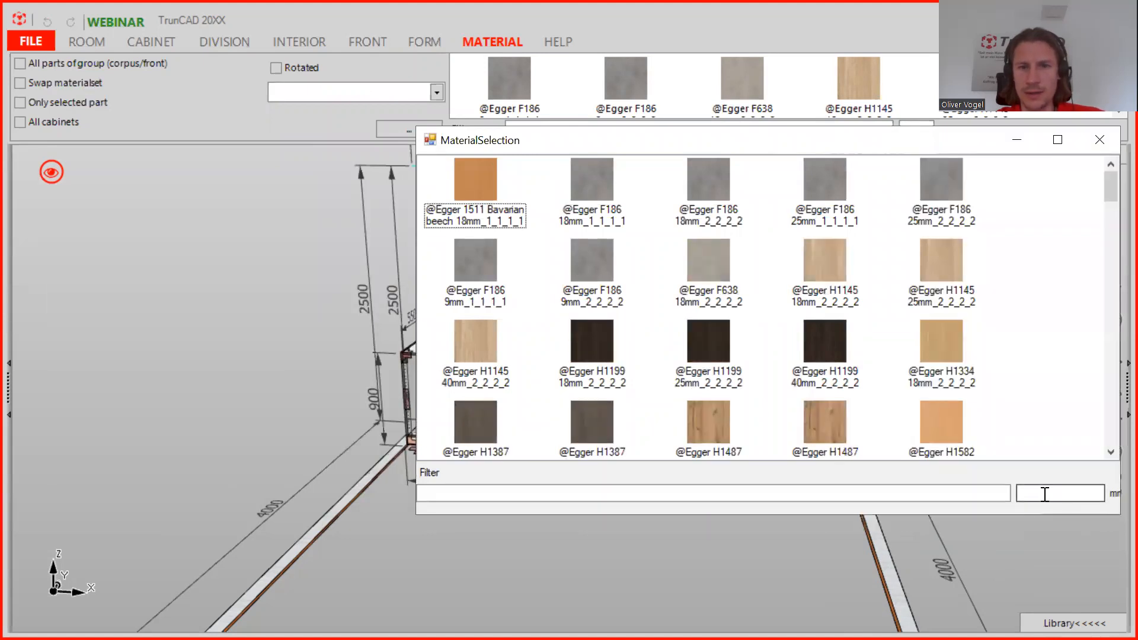
# Step: Filter the material selection by a thickness of 18 mm and look through the matching materials
pyautogui.click(682, 494)
pyautogui.click(1023, 495)
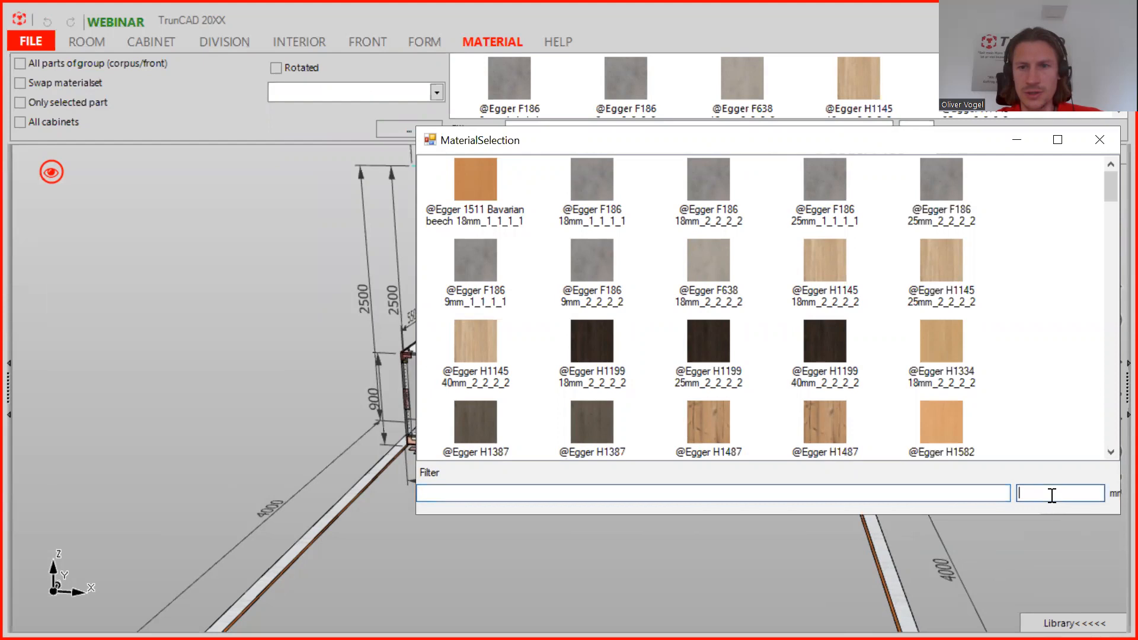
pyautogui.write('18')
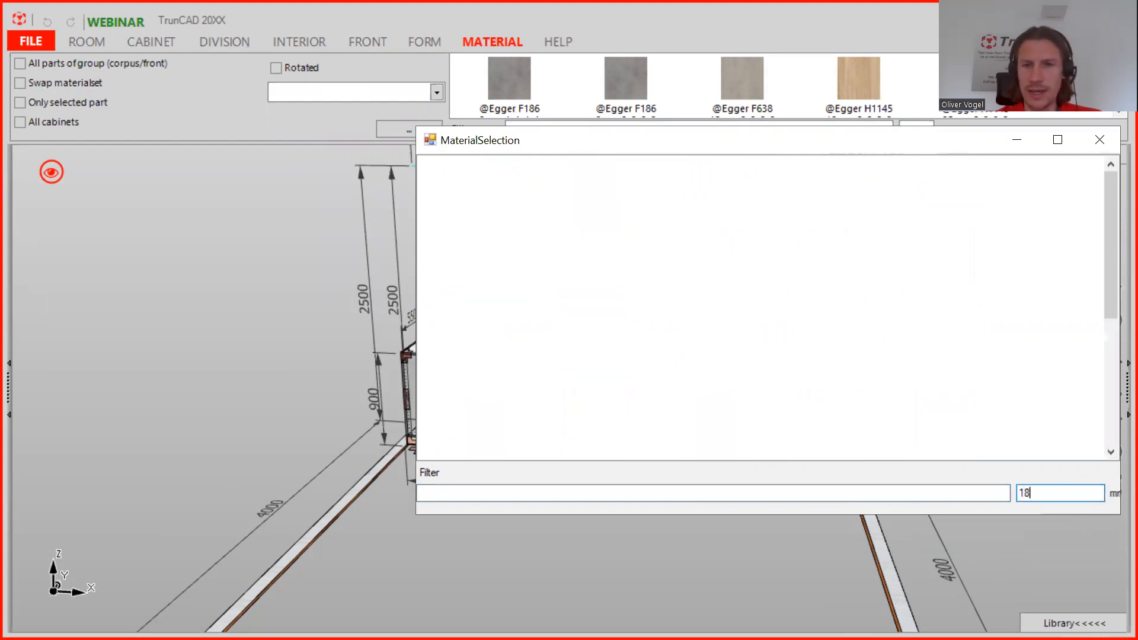
pyautogui.scroll(-5, 913, 298)
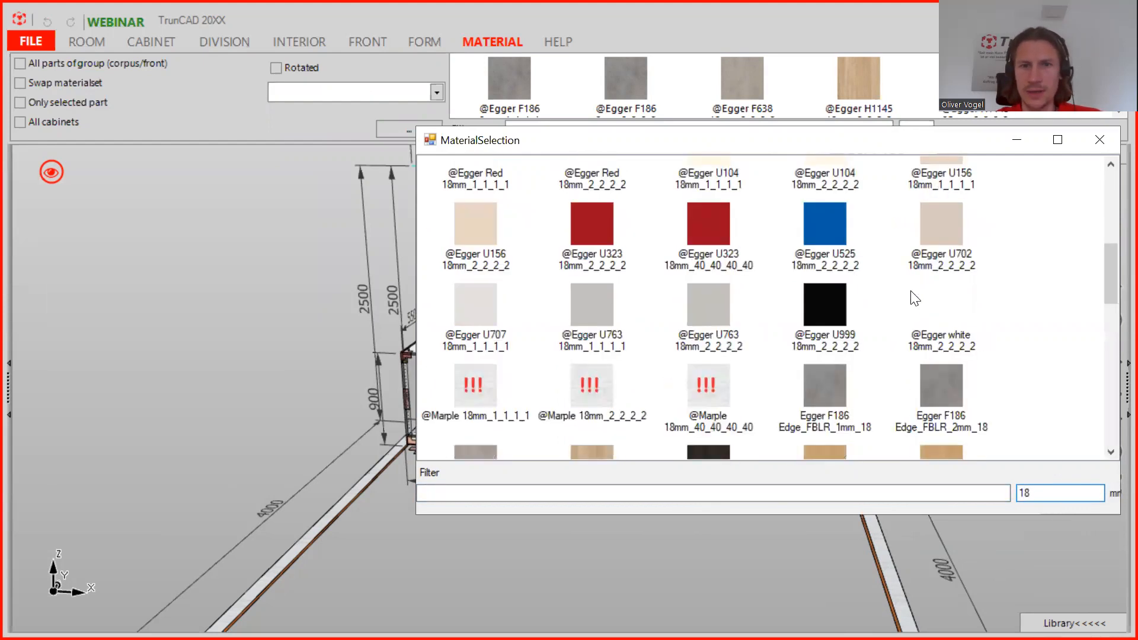
pyautogui.scroll(-2, 862, 316)
pyautogui.scroll(3, 854, 308)
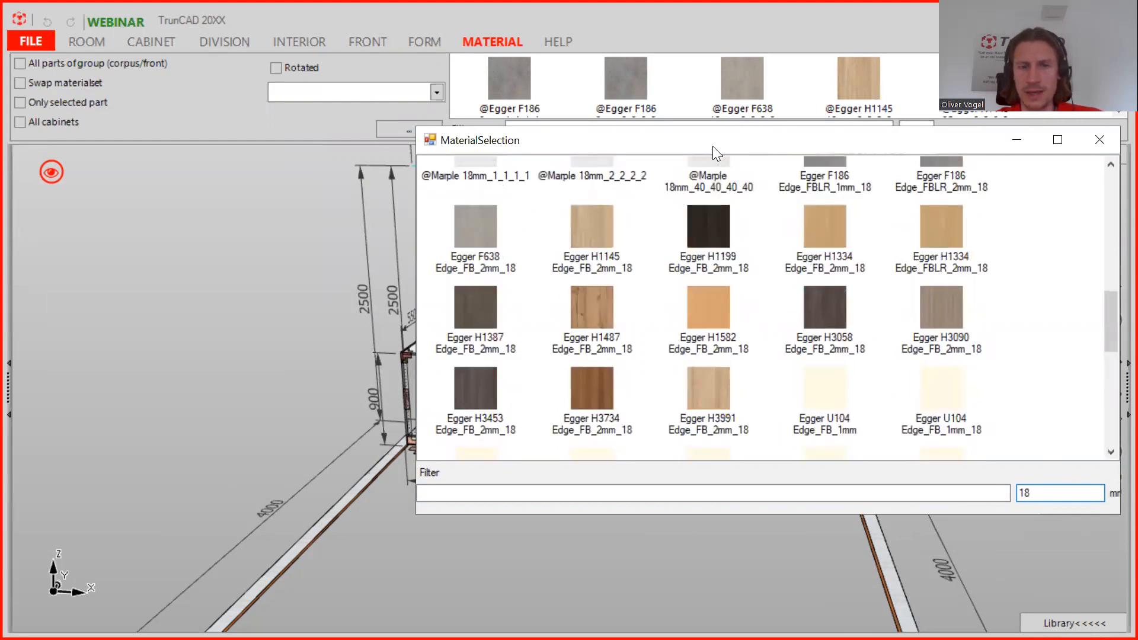
# Step: Apply the Egger H1487 Edge_FB_2mm_18 material to the cabinet with all parts of the group (corpus/front) included
pyautogui.moveTo(713, 146); pyautogui.dragTo(805, 181)
pyautogui.scroll(4, 389, 397)
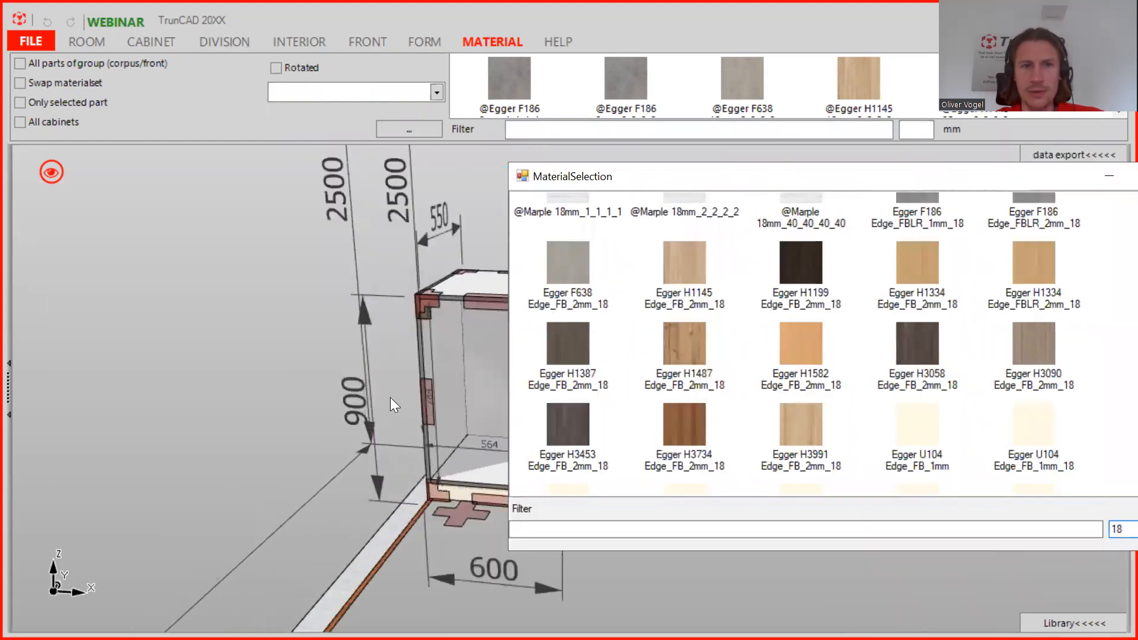
pyautogui.scroll(-4, 390, 397)
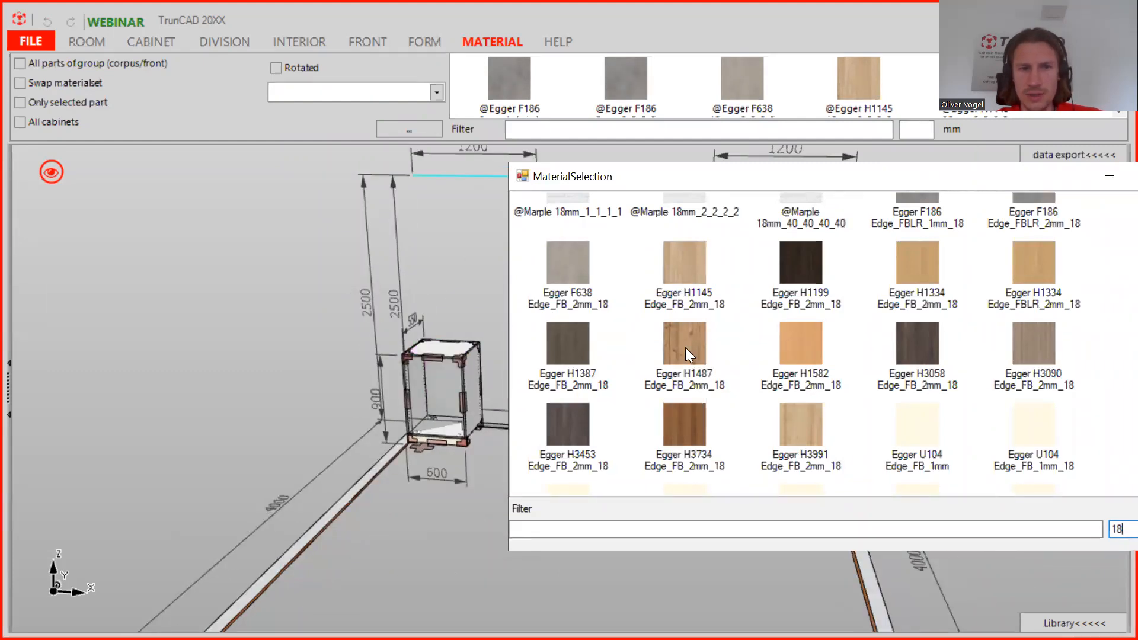
pyautogui.click(19, 63)
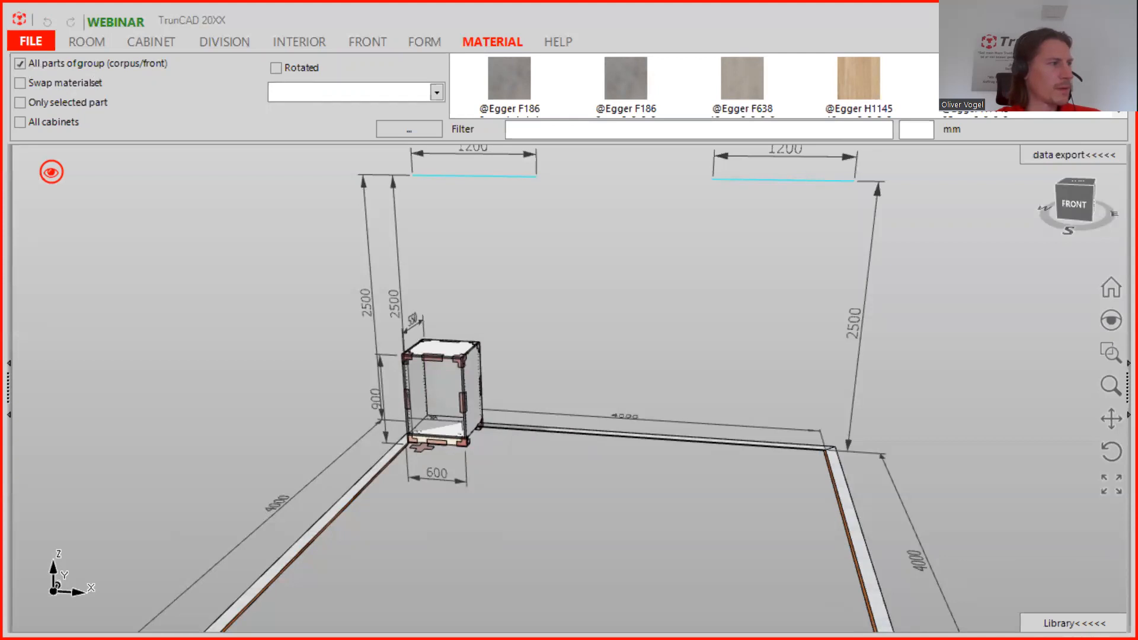
pyautogui.hotkey('alt', 'Tab')
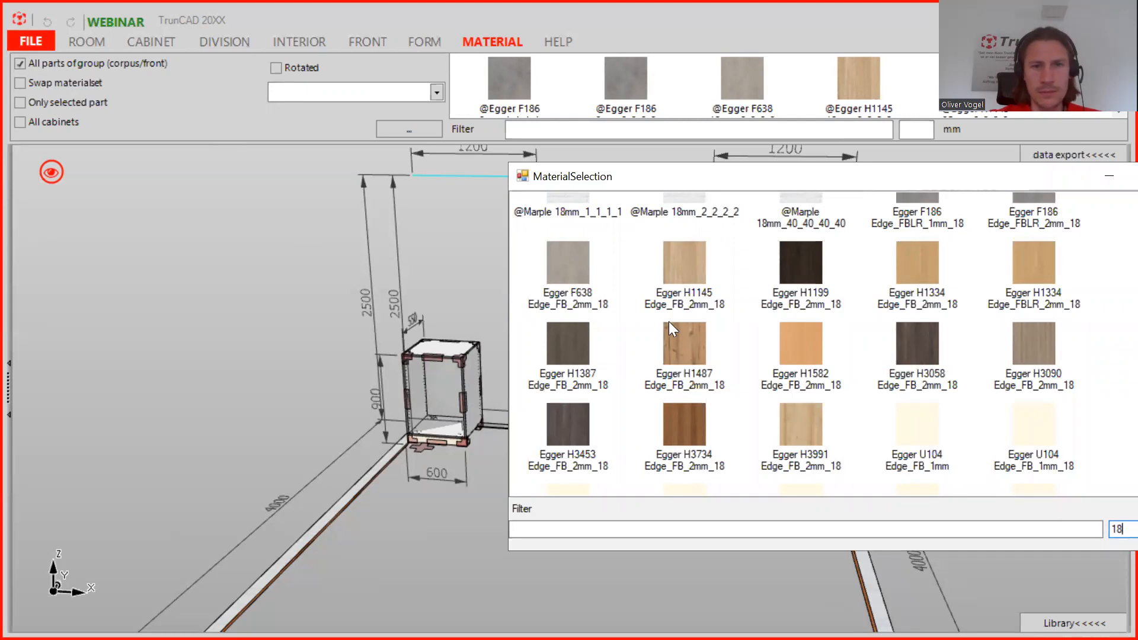
pyautogui.moveTo(683, 343); pyautogui.dragTo(472, 383)
pyautogui.moveTo(486, 387); pyautogui.dragTo(432, 381, button='middle')
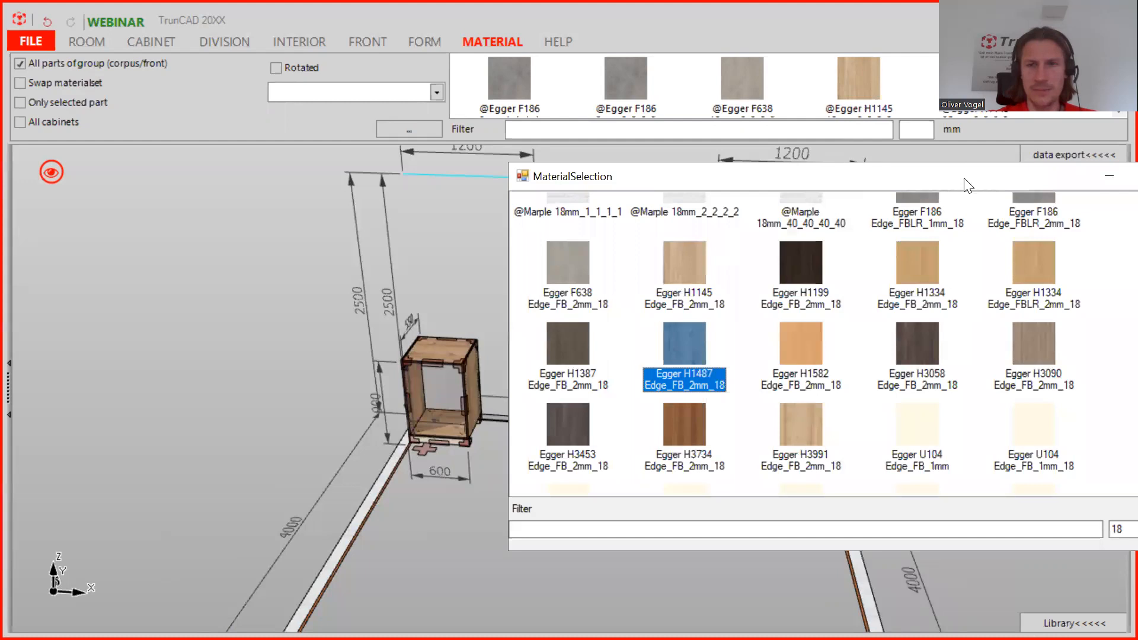
# Step: Close the material selection window and inspect the cabinet's wood finish
pyautogui.moveTo(968, 186); pyautogui.dragTo(733, 193)
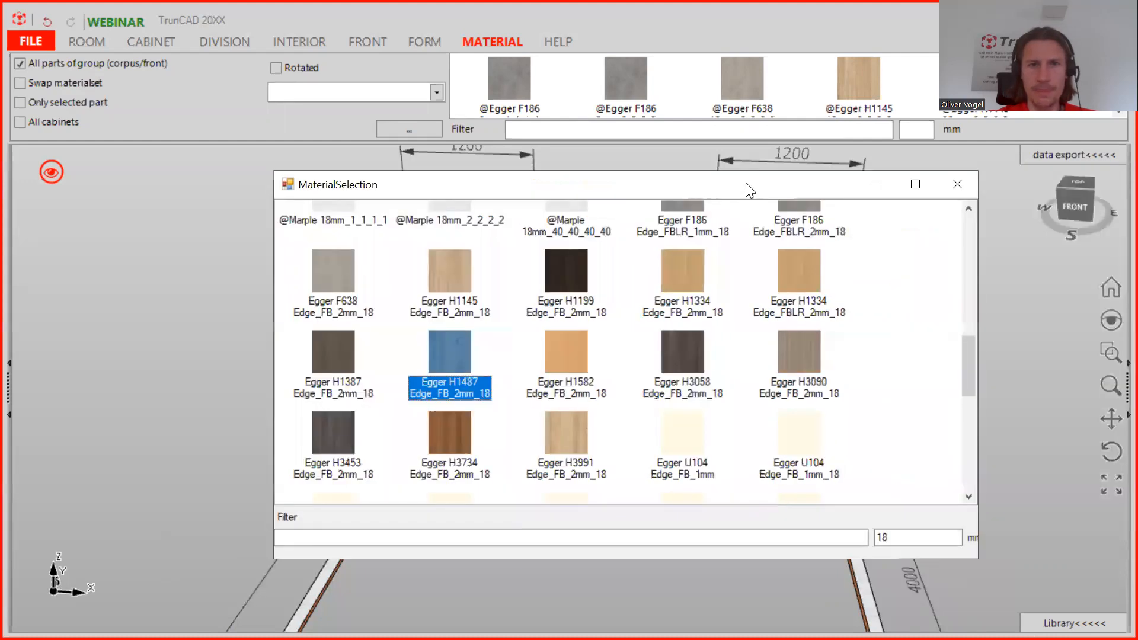
pyautogui.click(957, 185)
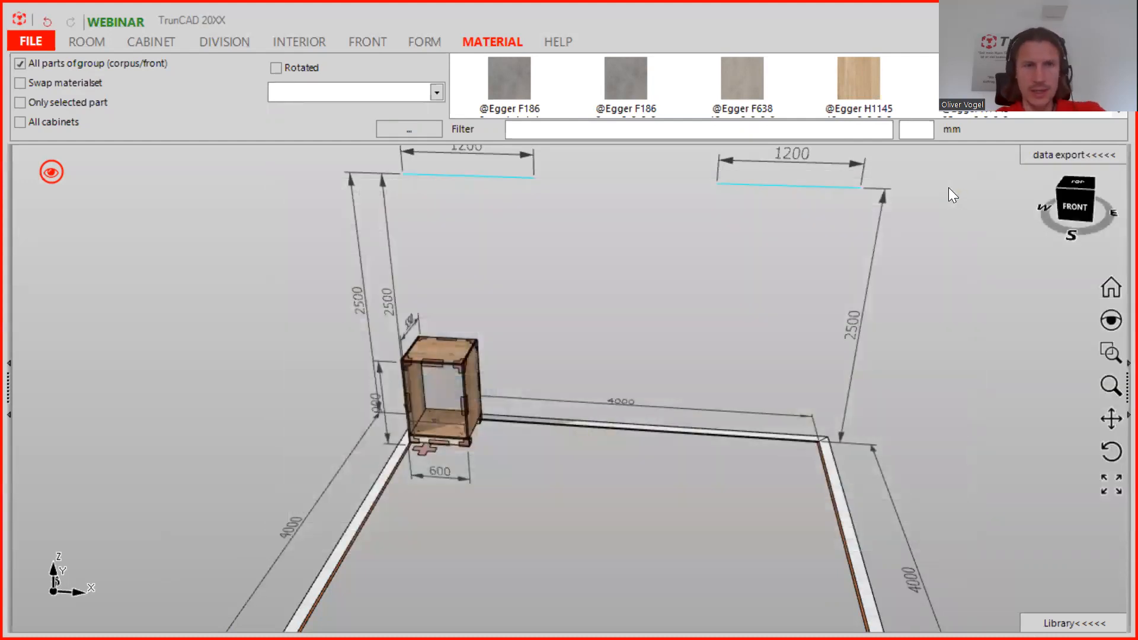
pyautogui.scroll(5, 559, 394)
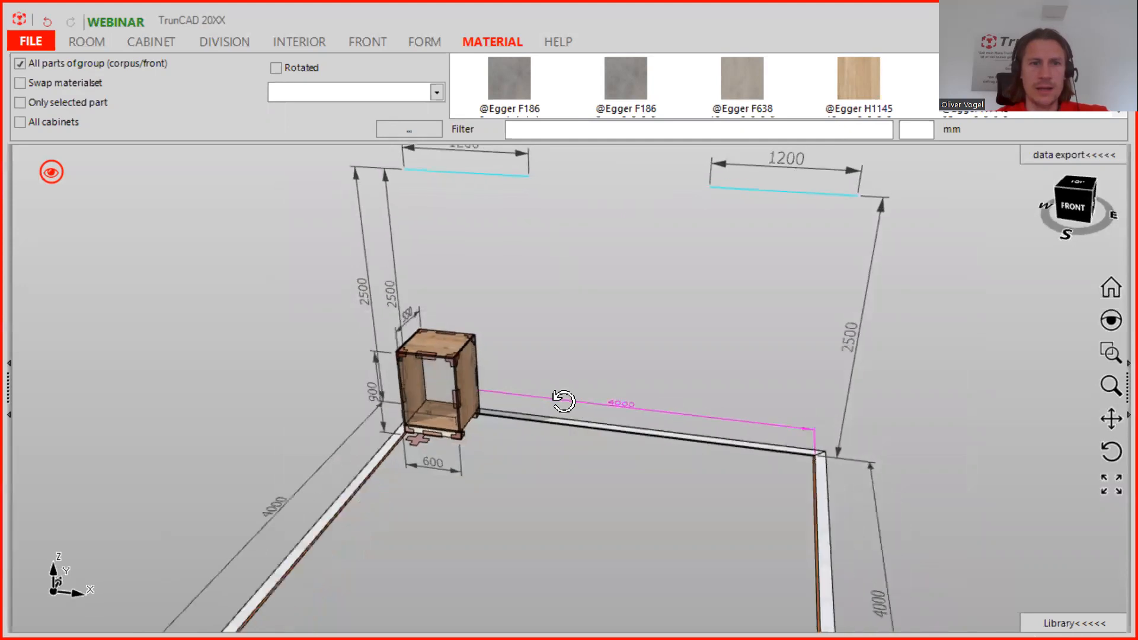
pyautogui.moveTo(532, 363); pyautogui.dragTo(551, 293, button='middle')
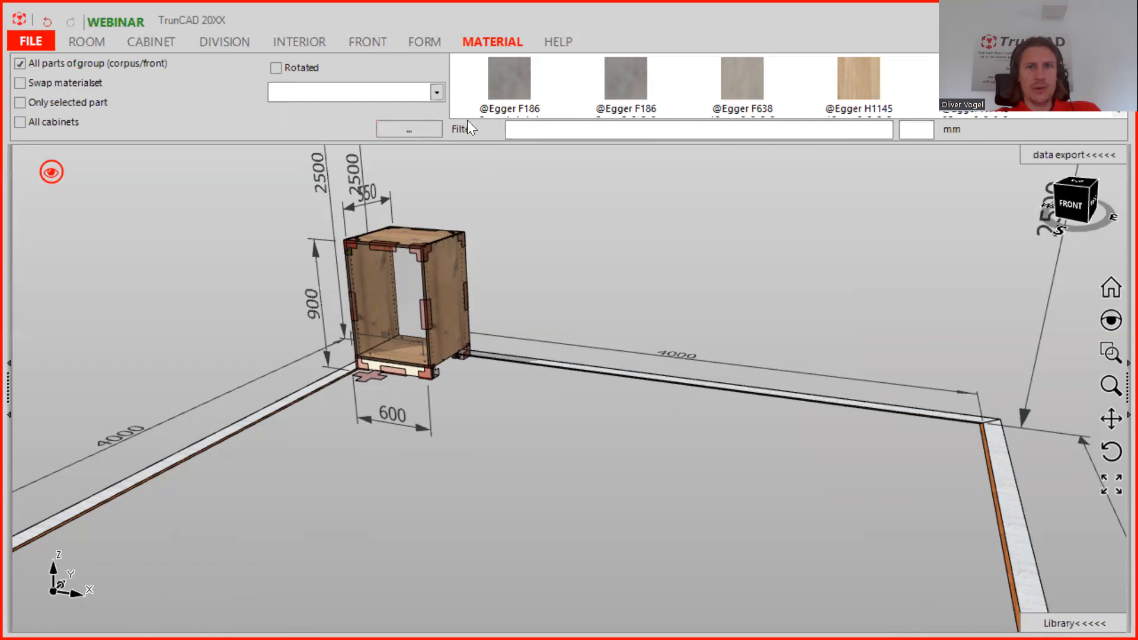
# Step: Open the material set editor and browse to C:\Software\TrunCAD20XX for a tcMat file to load
pyautogui.click(417, 130)
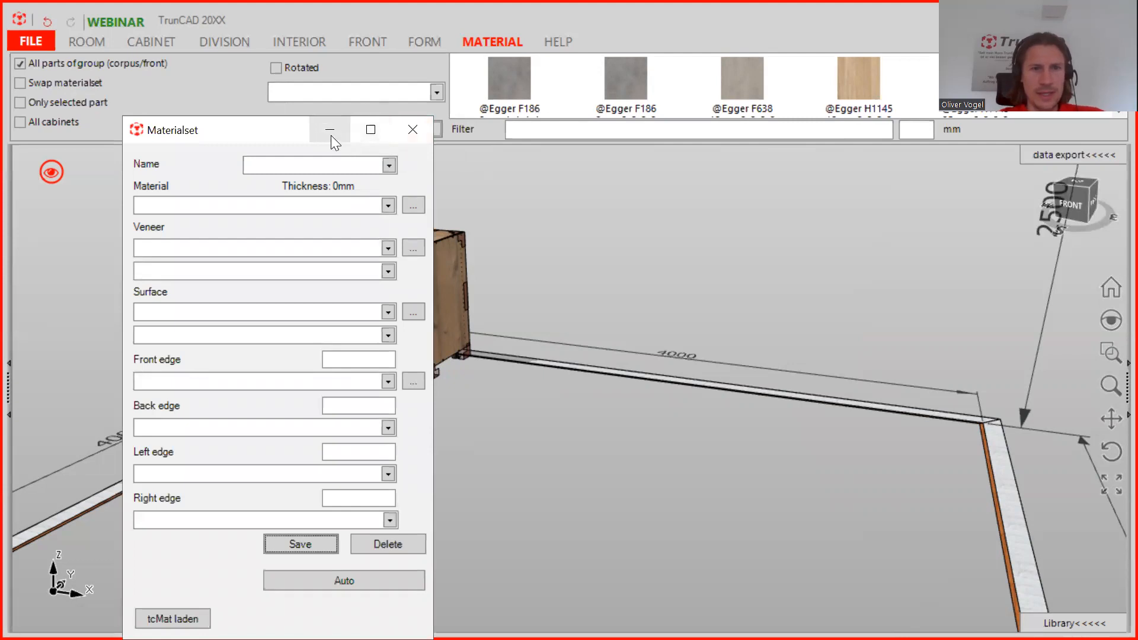
pyautogui.moveTo(234, 134); pyautogui.dragTo(204, 72)
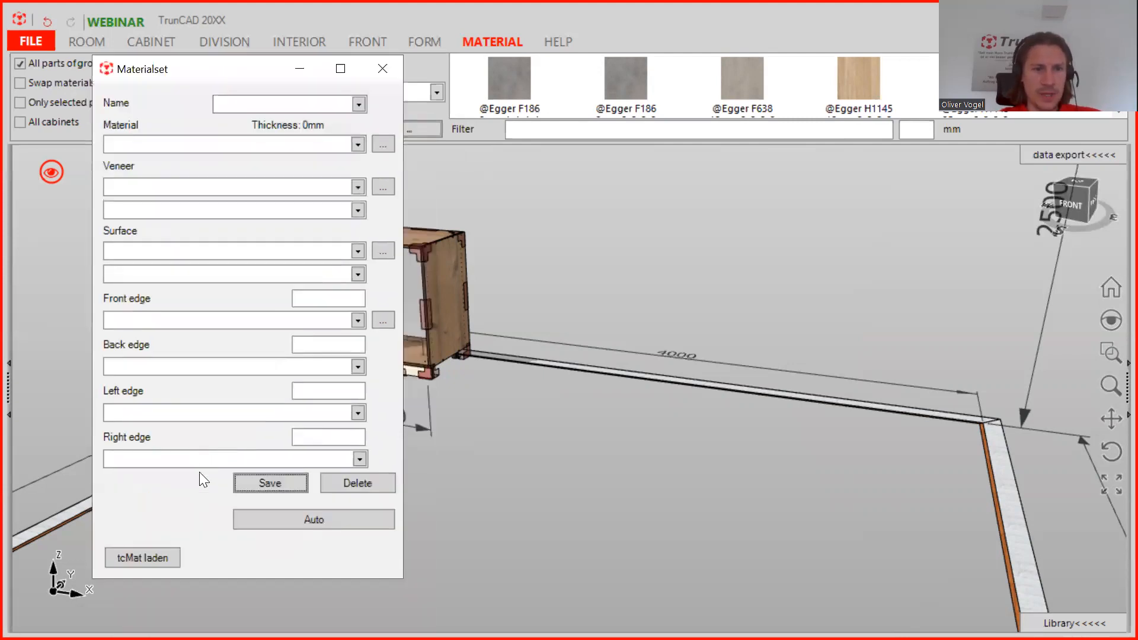
pyautogui.click(142, 558)
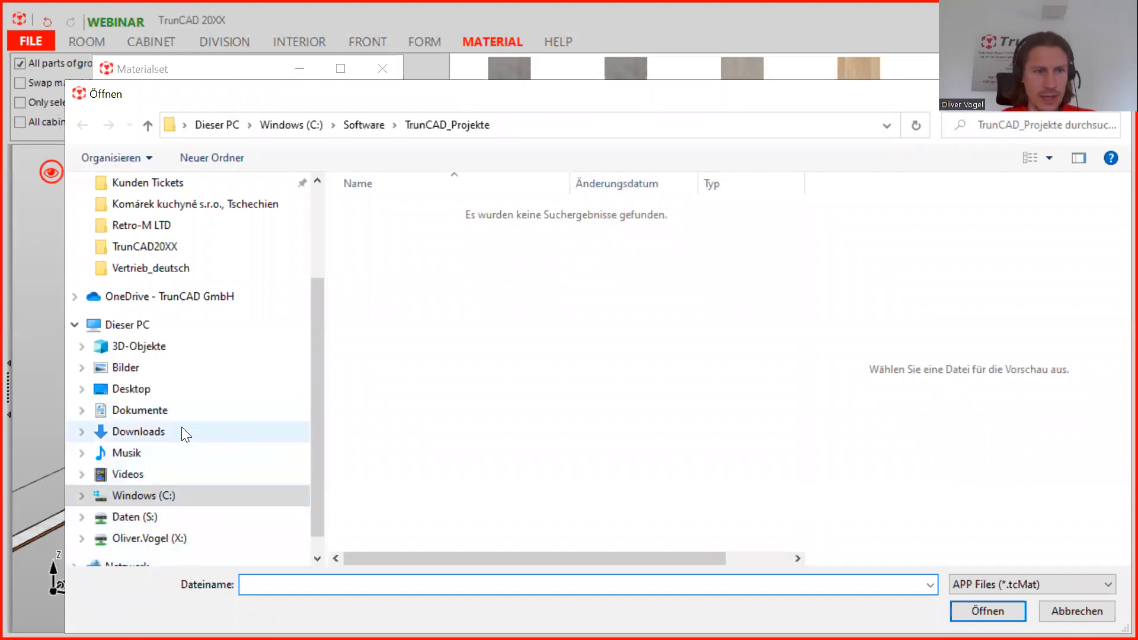
pyautogui.click(163, 498)
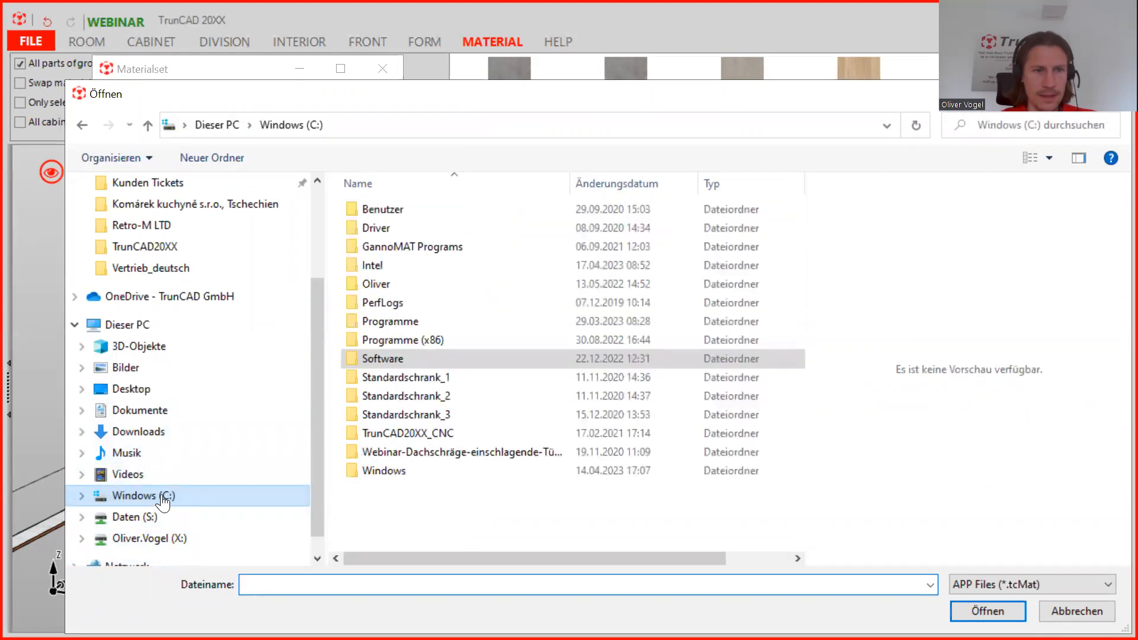
pyautogui.doubleClick(401, 358)
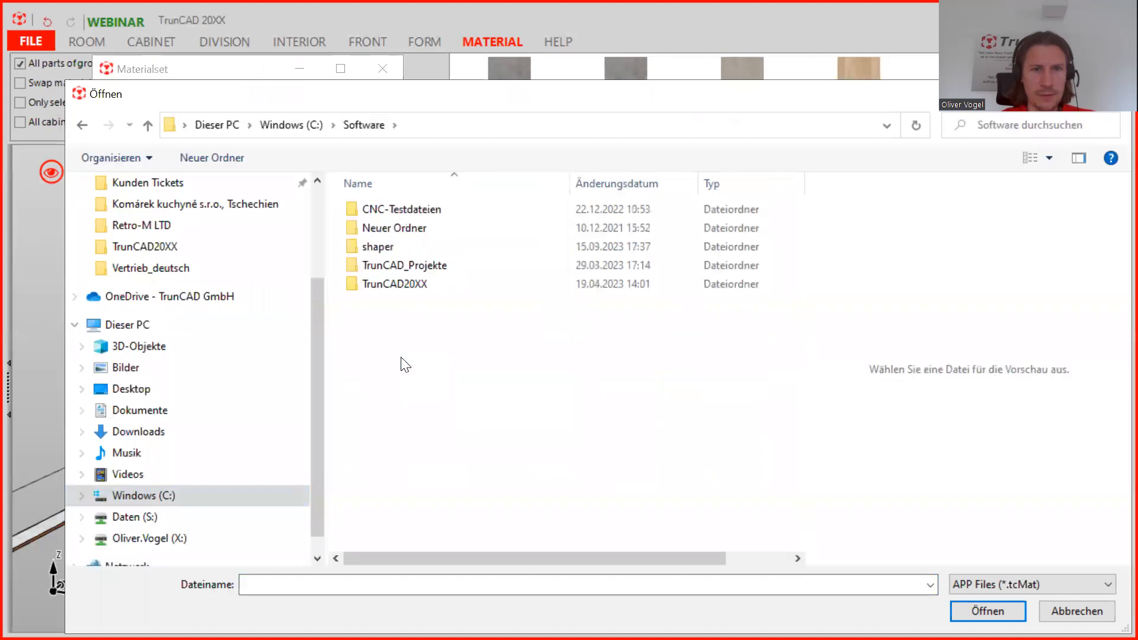
pyautogui.doubleClick(410, 288)
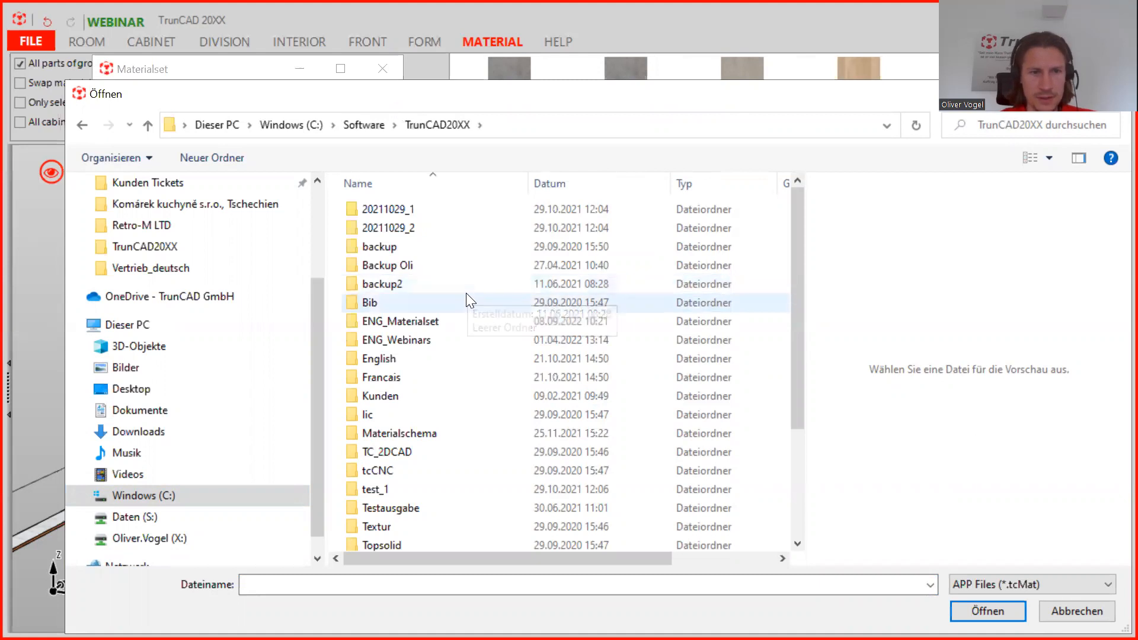
# Step: Select tcMaterial.tcMAT in the personal backup subfolder, then leave the file selection and the material set editor without loading it
pyautogui.scroll(-3, 470, 308)
pyautogui.scroll(3, 487, 332)
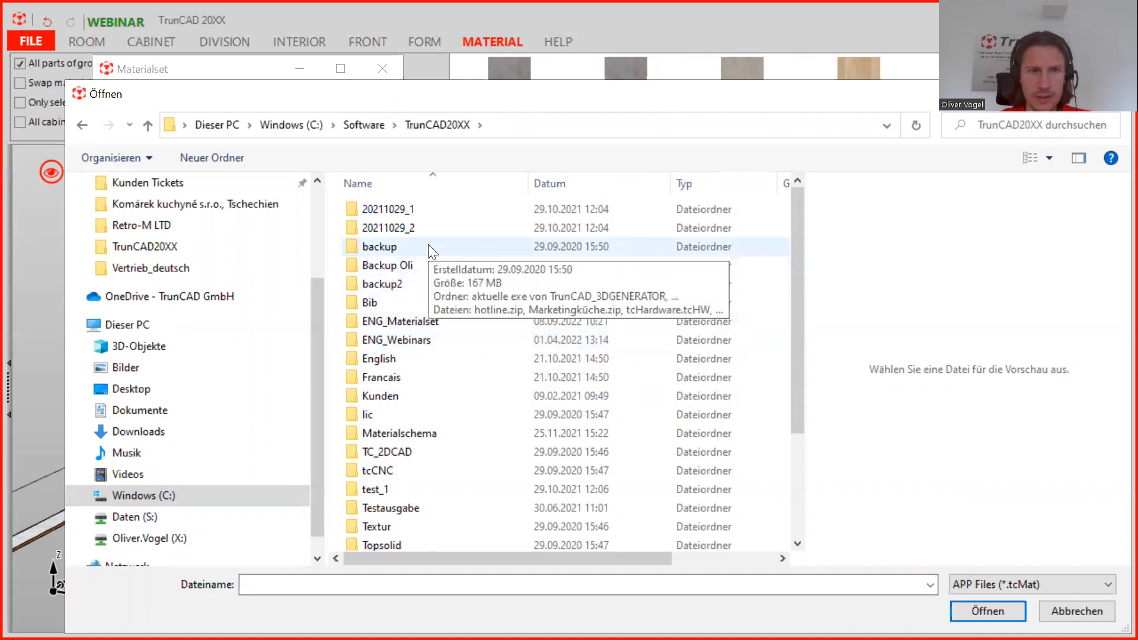
pyautogui.doubleClick(444, 268)
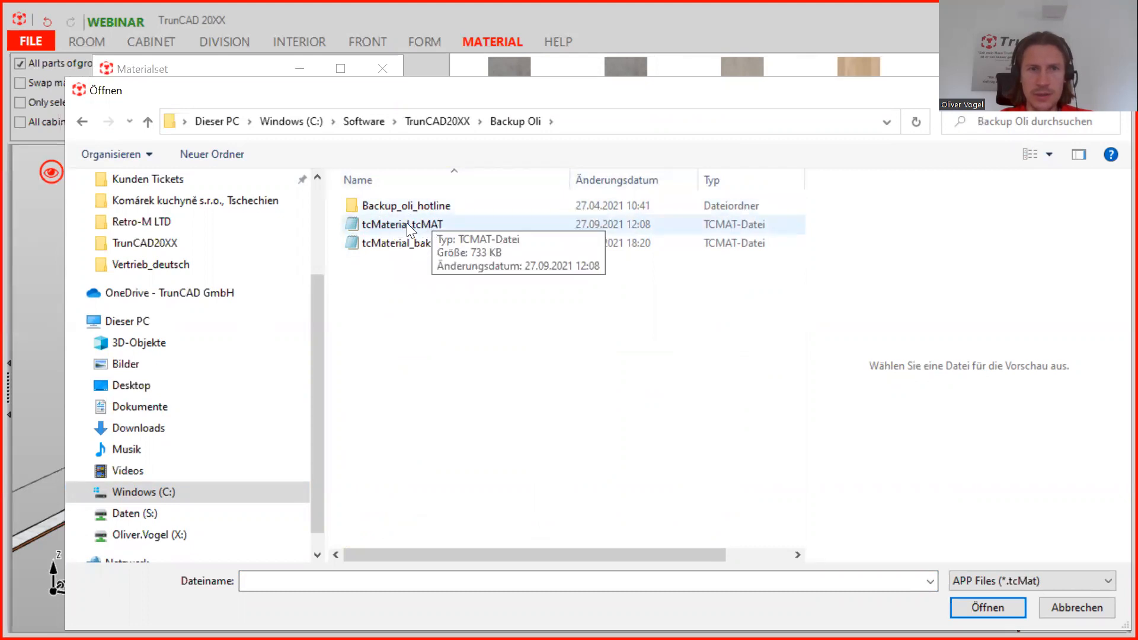
pyautogui.click(407, 224)
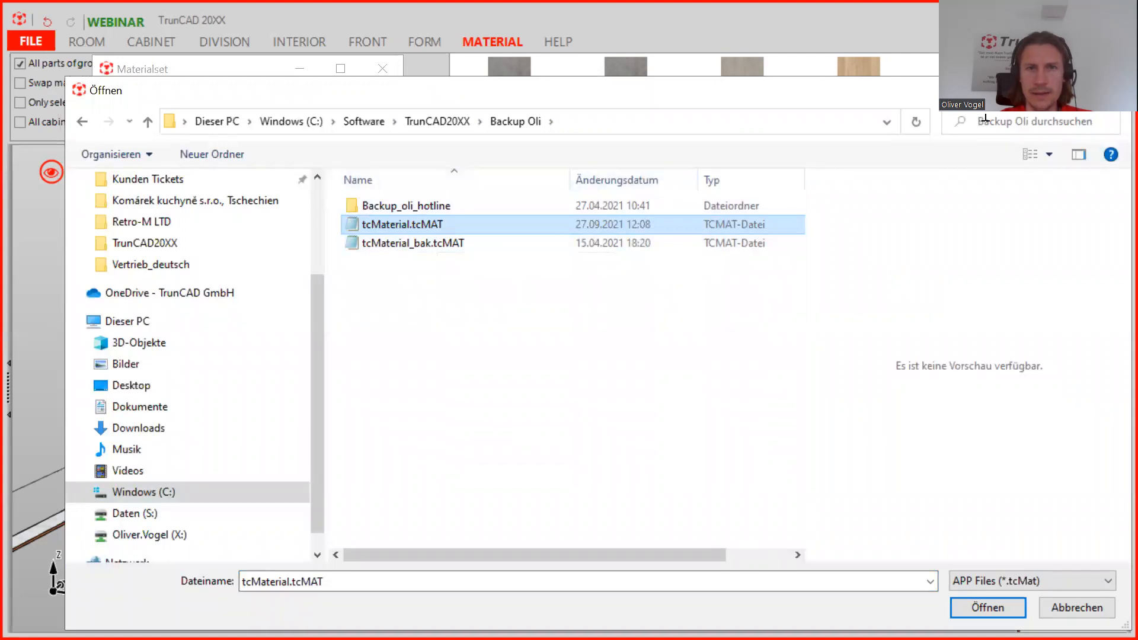
pyautogui.moveTo(927, 100); pyautogui.dragTo(763, 110)
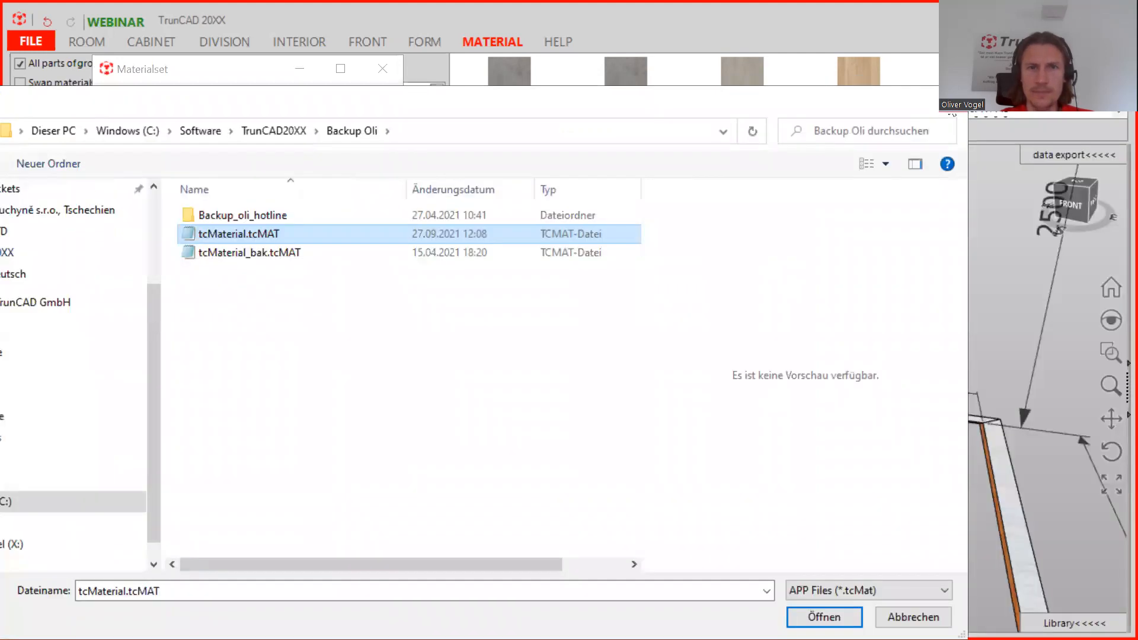
pyautogui.press('Escape')
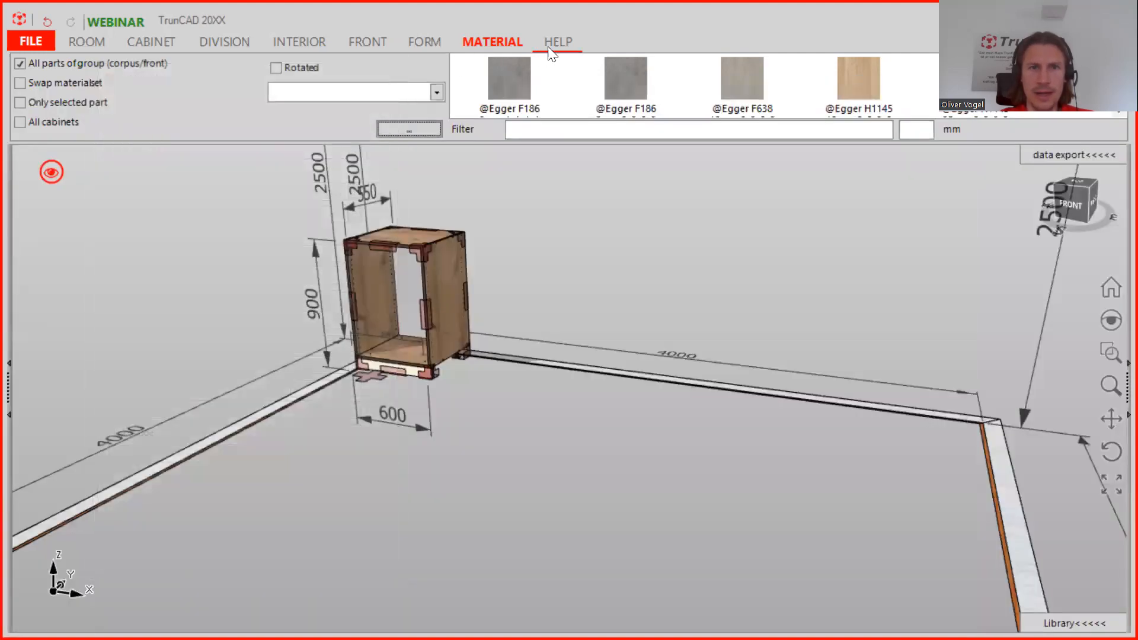
# Step: Create a Hotline.zip from the help functions, narrow and reposition the Backup folder window, then close it
pyautogui.click(552, 45)
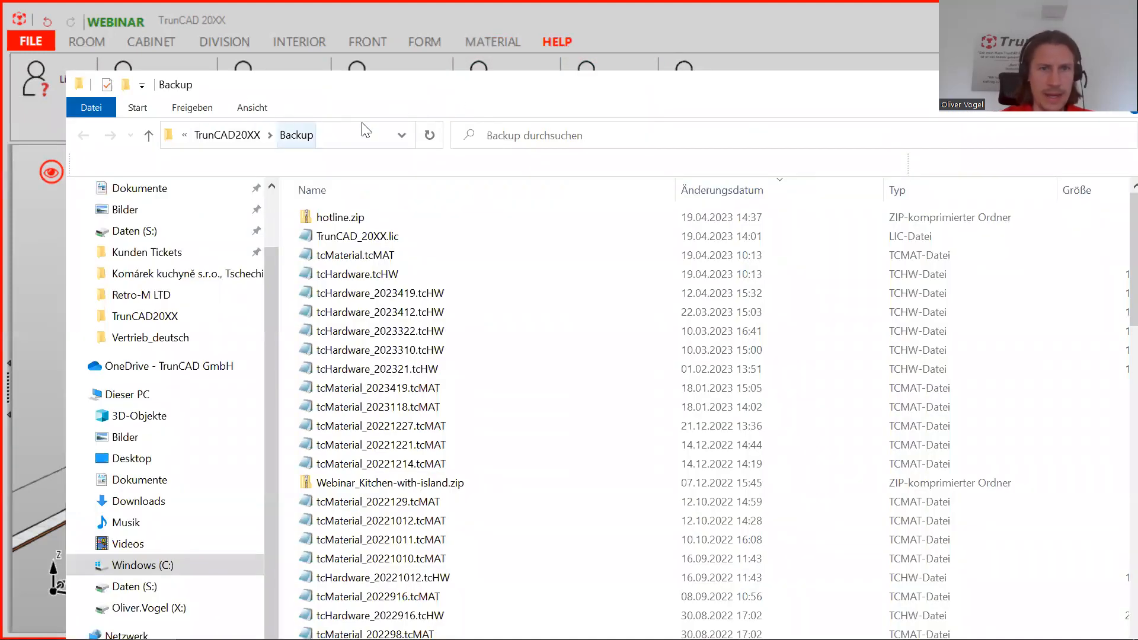
pyautogui.moveTo(530, 92); pyautogui.dragTo(546, 185)
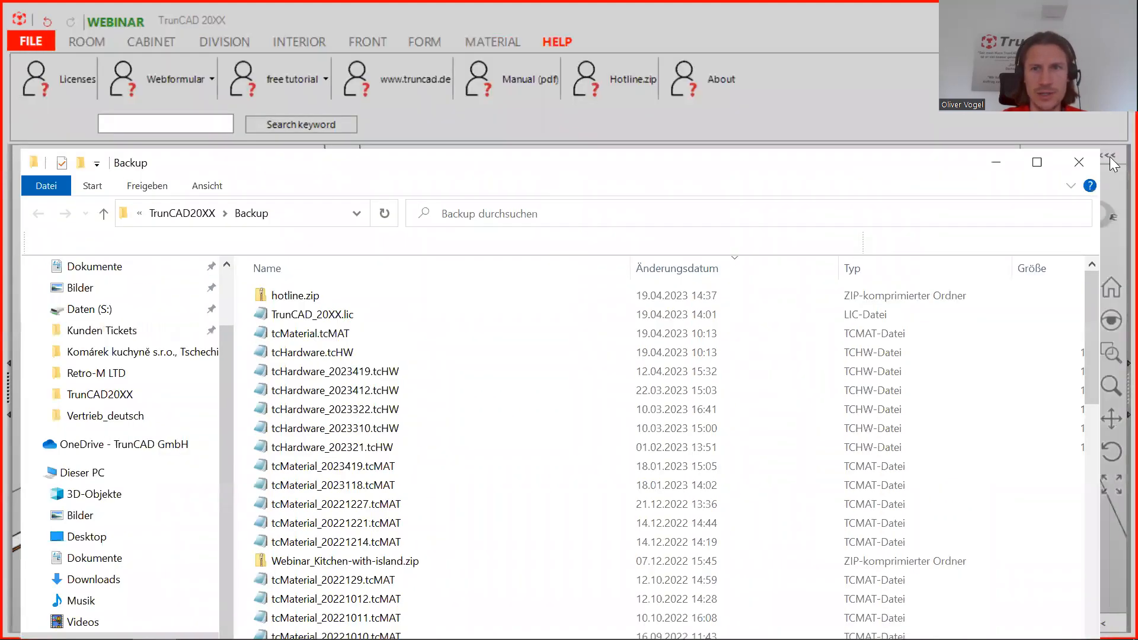
pyautogui.moveTo(1102, 182); pyautogui.dragTo(834, 182)
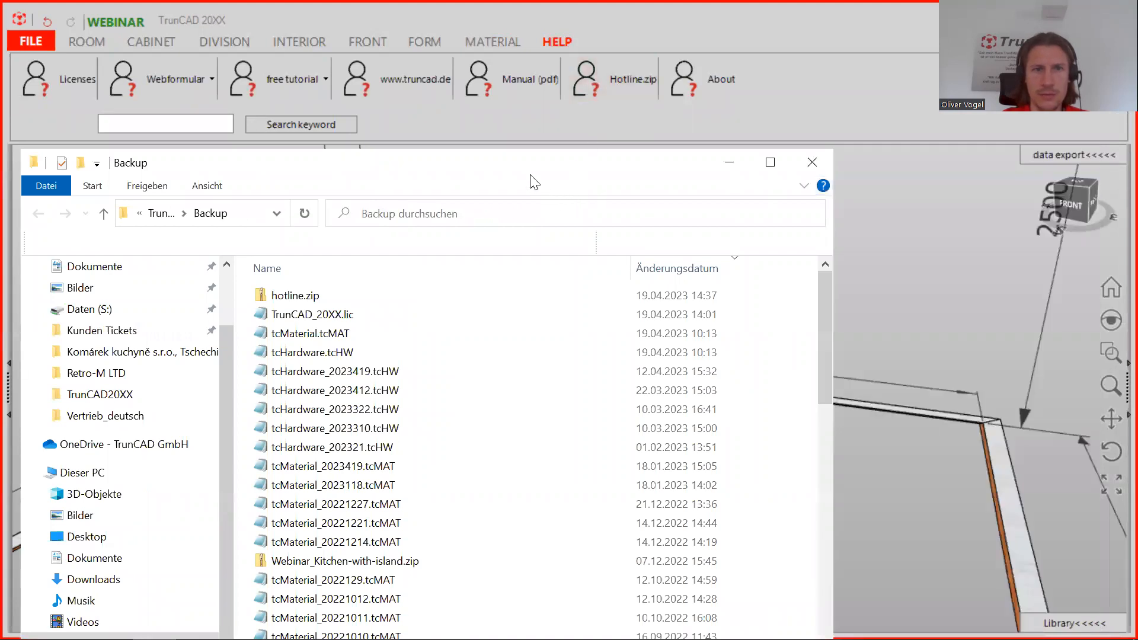
pyautogui.moveTo(532, 181); pyautogui.dragTo(612, 52)
pyautogui.click(872, 58)
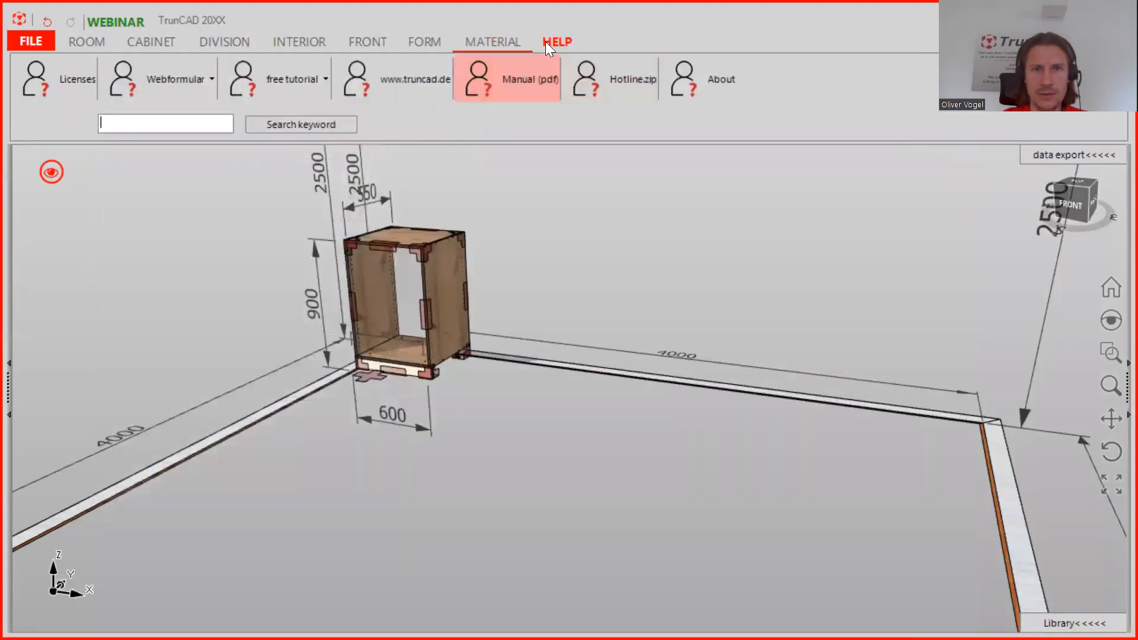
# Step: Create the Hotline.zip again, examine the files inside hotline.zip and return to the Backup folder
pyautogui.click(615, 86)
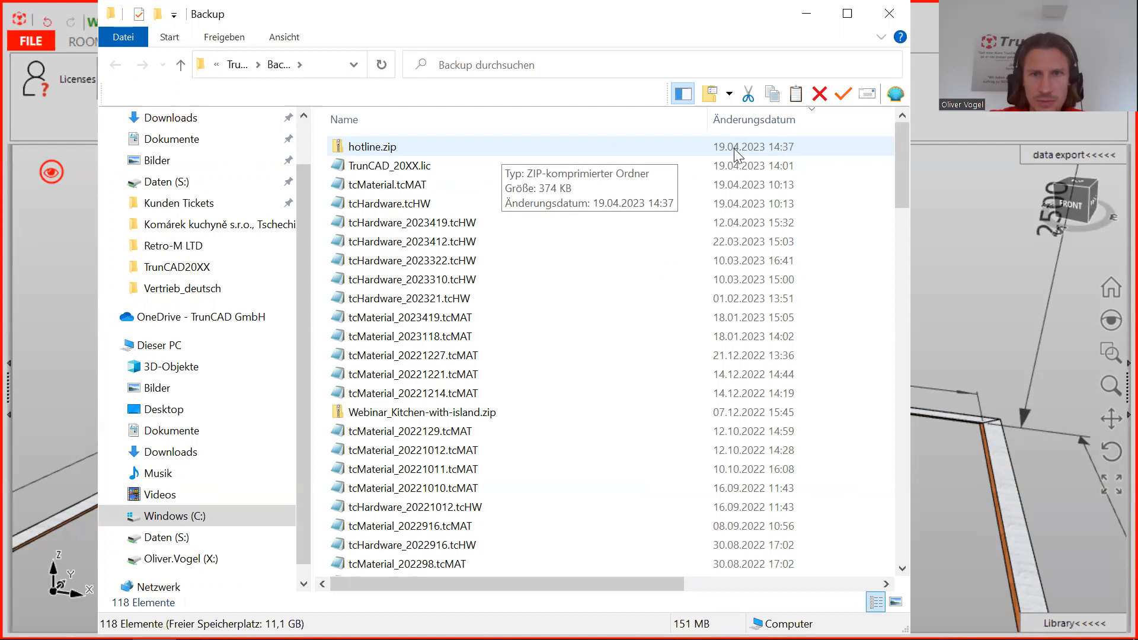
pyautogui.click(370, 152)
pyautogui.doubleClick(371, 152)
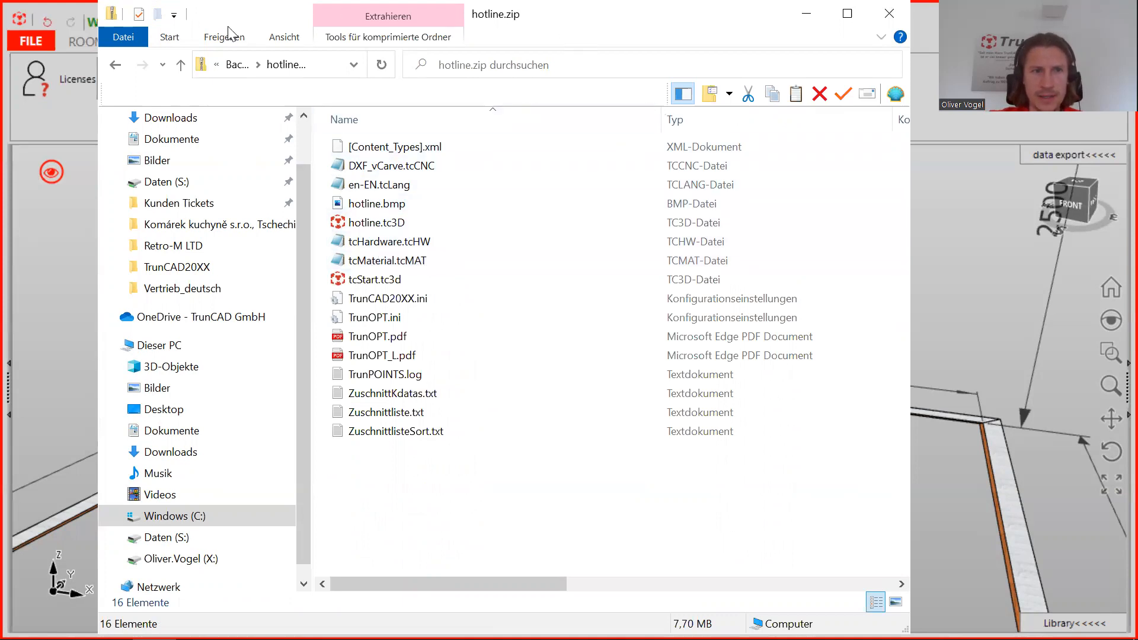
pyautogui.click(115, 65)
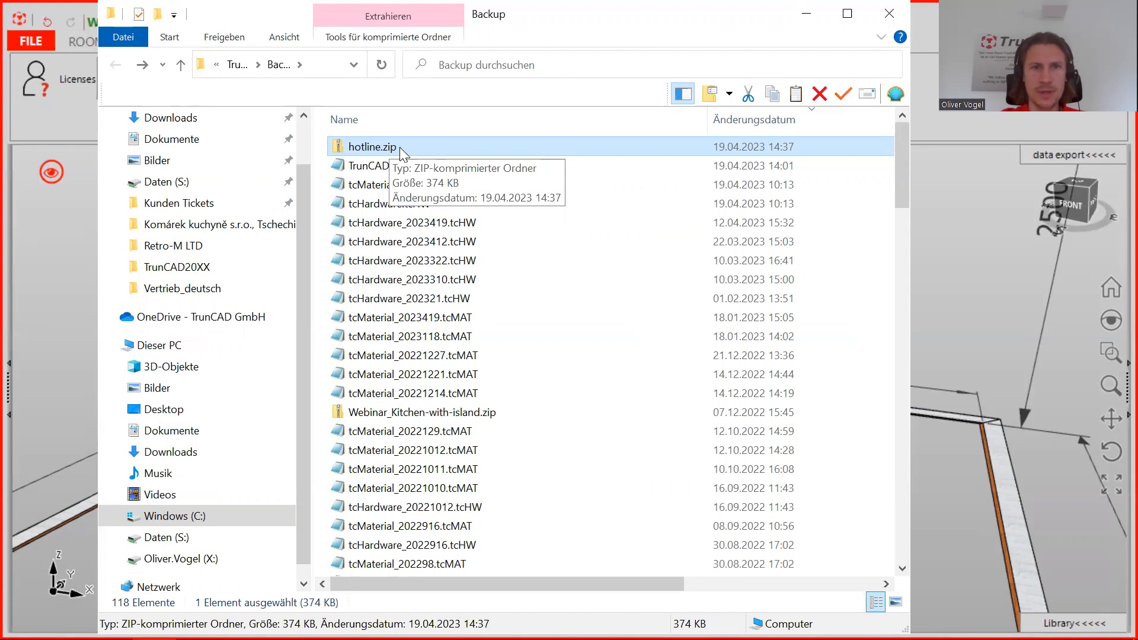
# Step: Bring up the extraction of all files from hotline.zip, then close the Backup folder window
pyautogui.rightClick(395, 146)
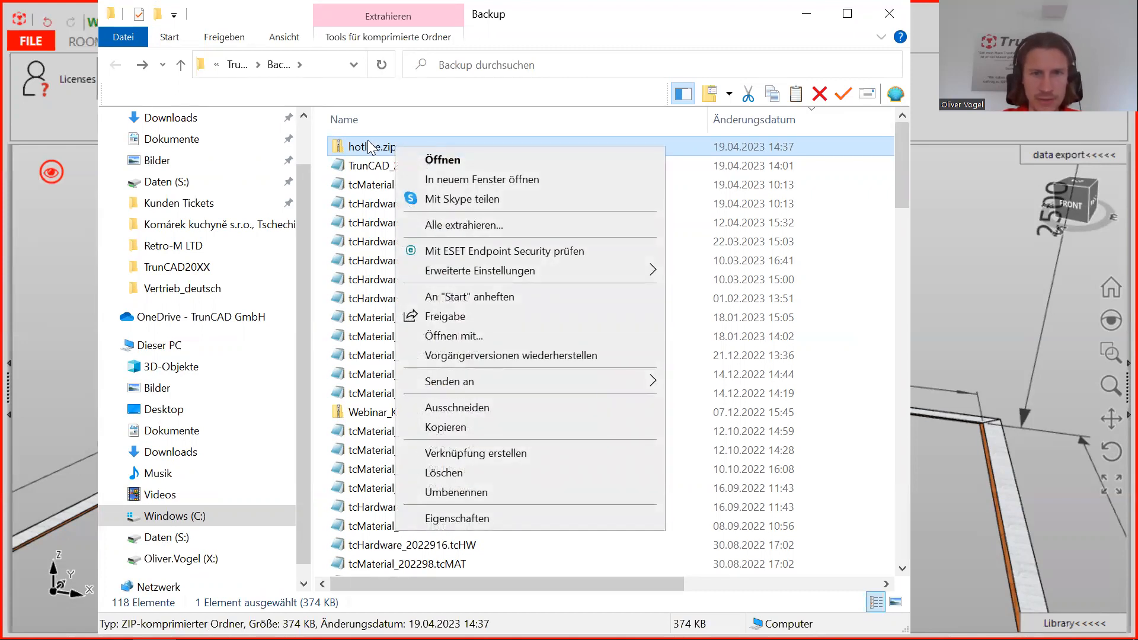
pyautogui.click(464, 225)
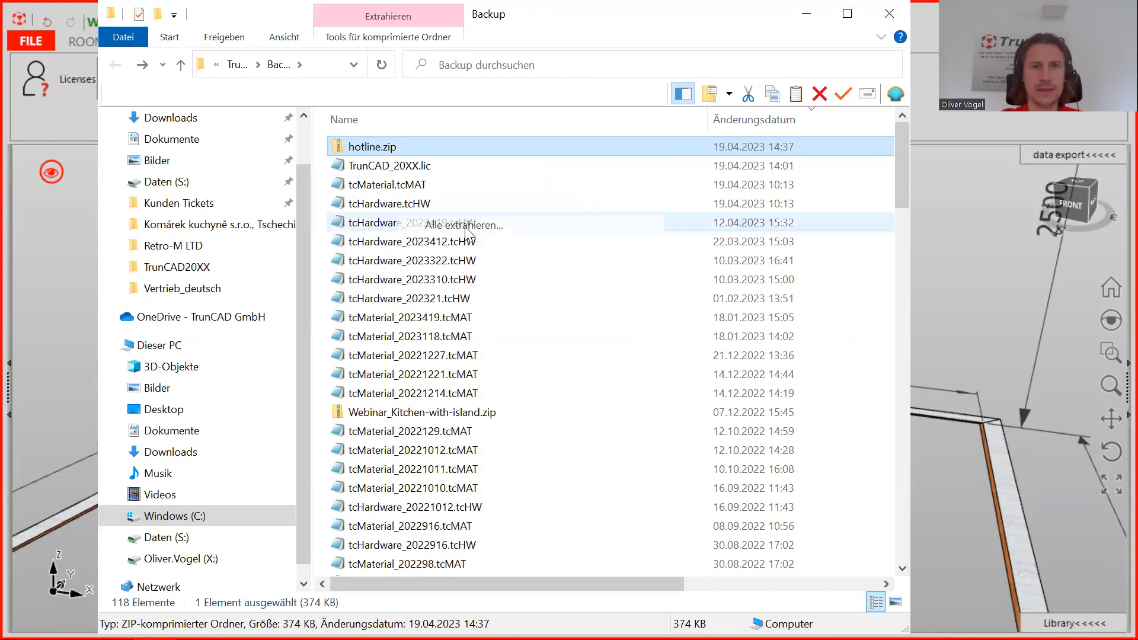
pyautogui.click(777, 514)
pyautogui.click(890, 15)
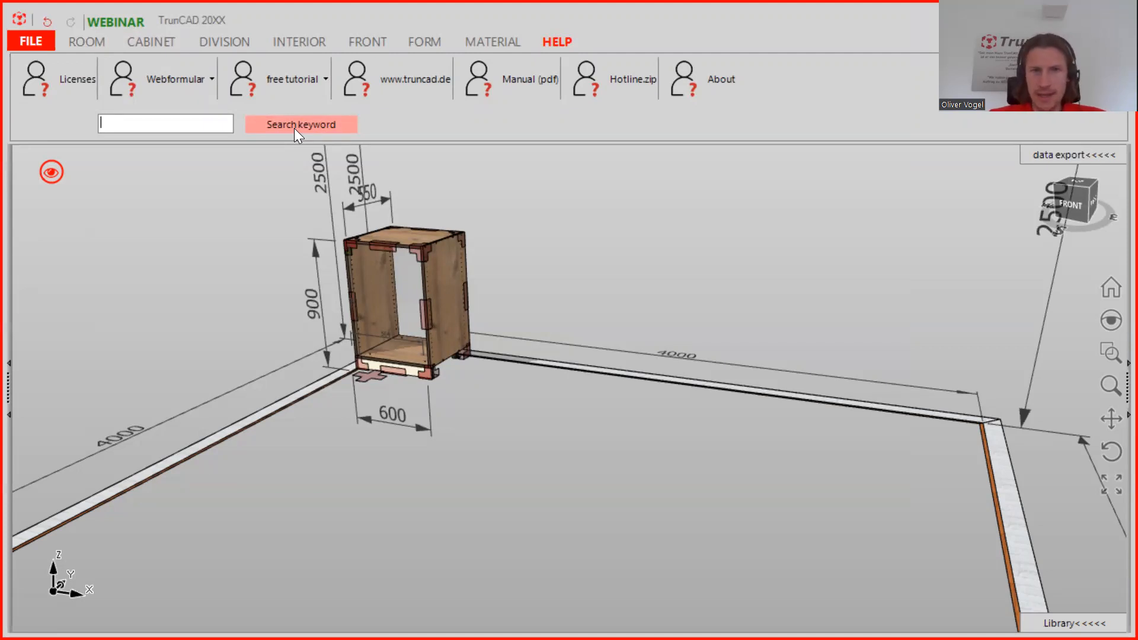
pyautogui.click(487, 40)
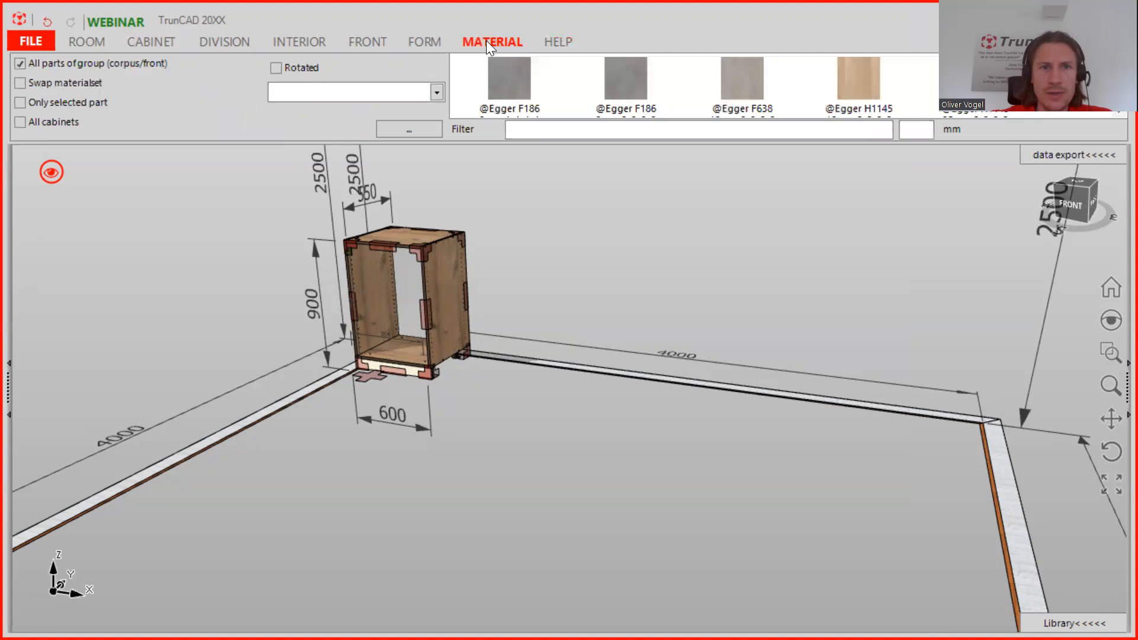
pyautogui.click(864, 74)
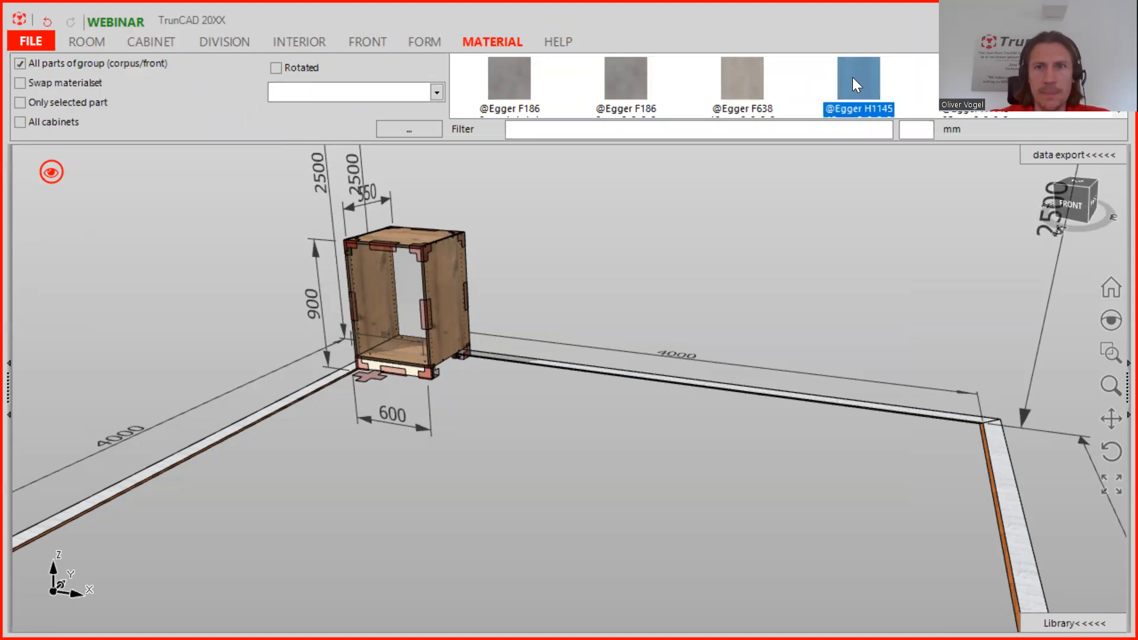
pyautogui.scroll(-1, 847, 83)
pyautogui.click(402, 130)
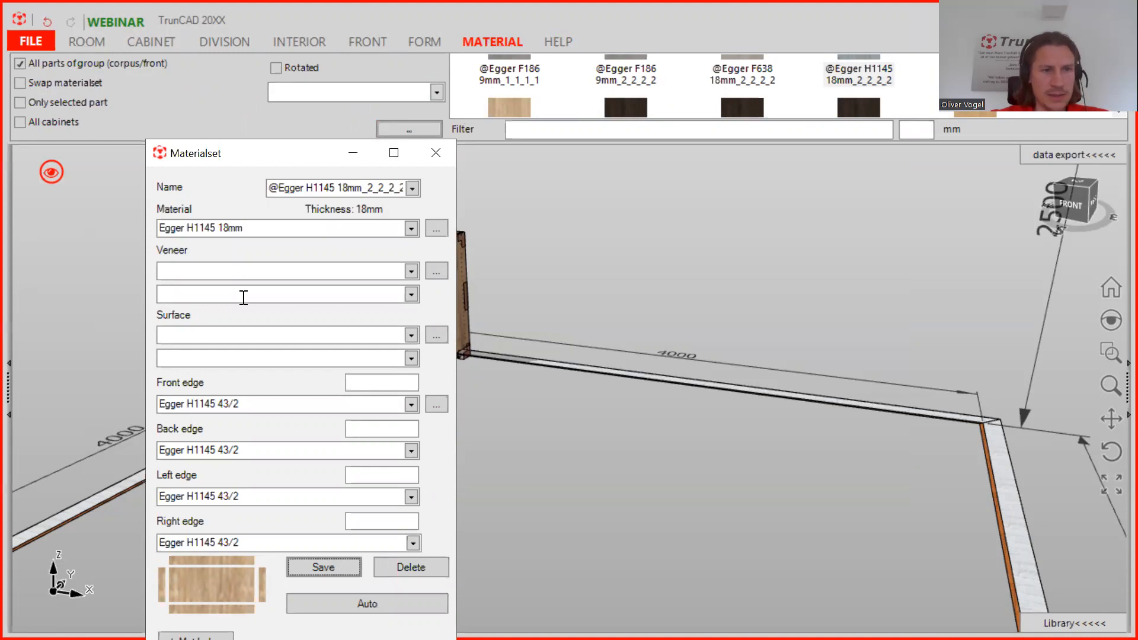
# Step: Examine the article data of the Egger H1145 18mm board beside its material set, then close both windows
pyautogui.click(436, 234)
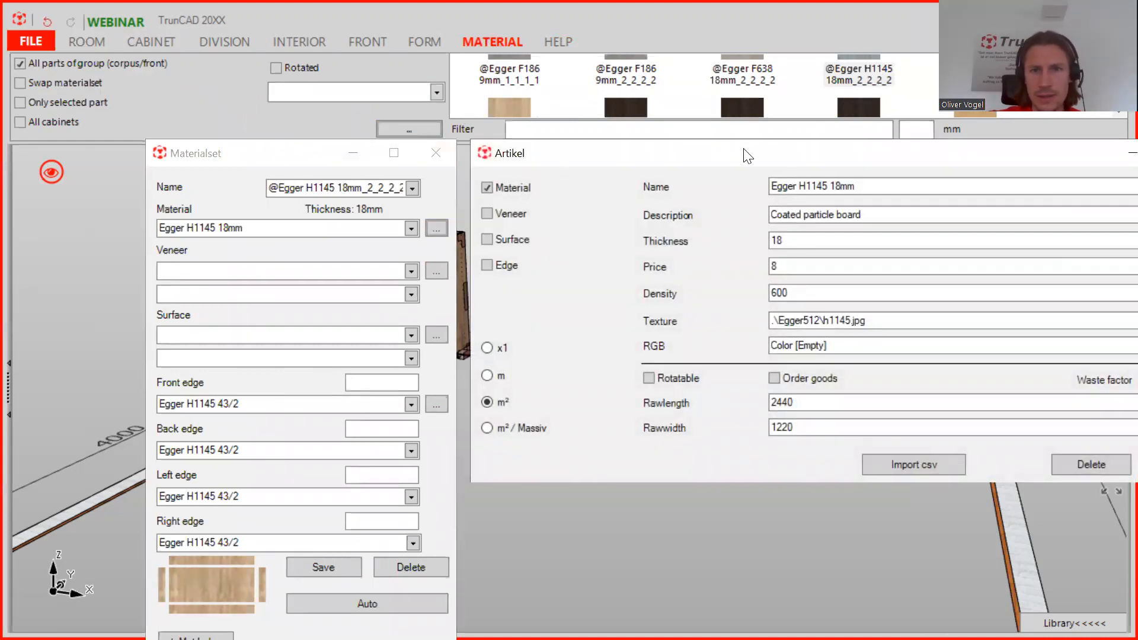
pyautogui.moveTo(741, 156); pyautogui.dragTo(676, 140)
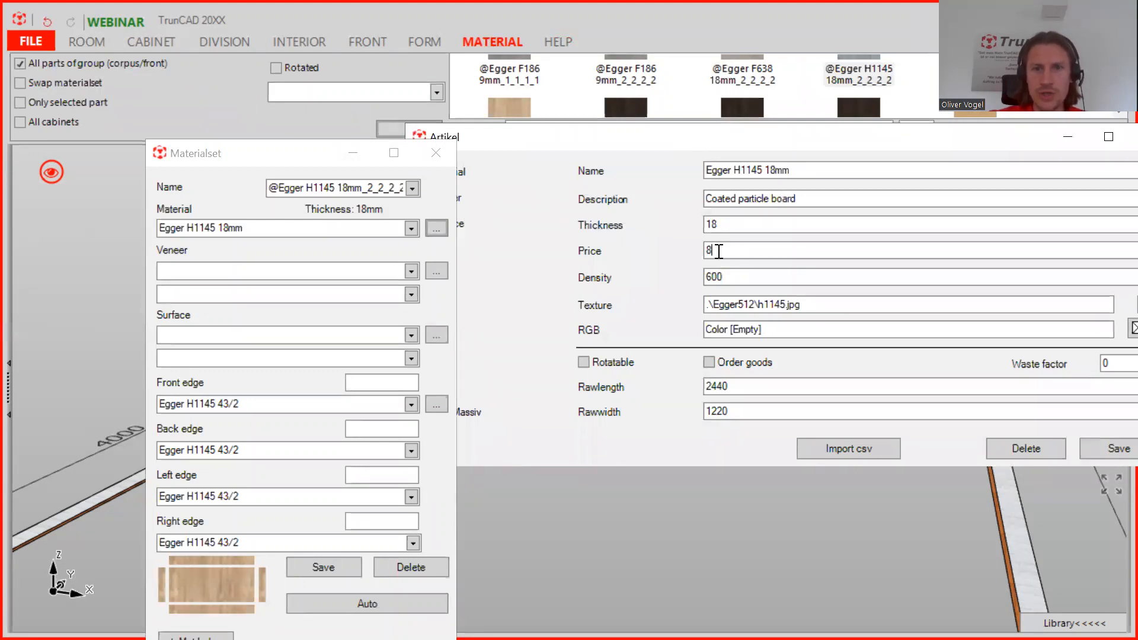
pyautogui.moveTo(219, 154); pyautogui.dragTo(143, 149)
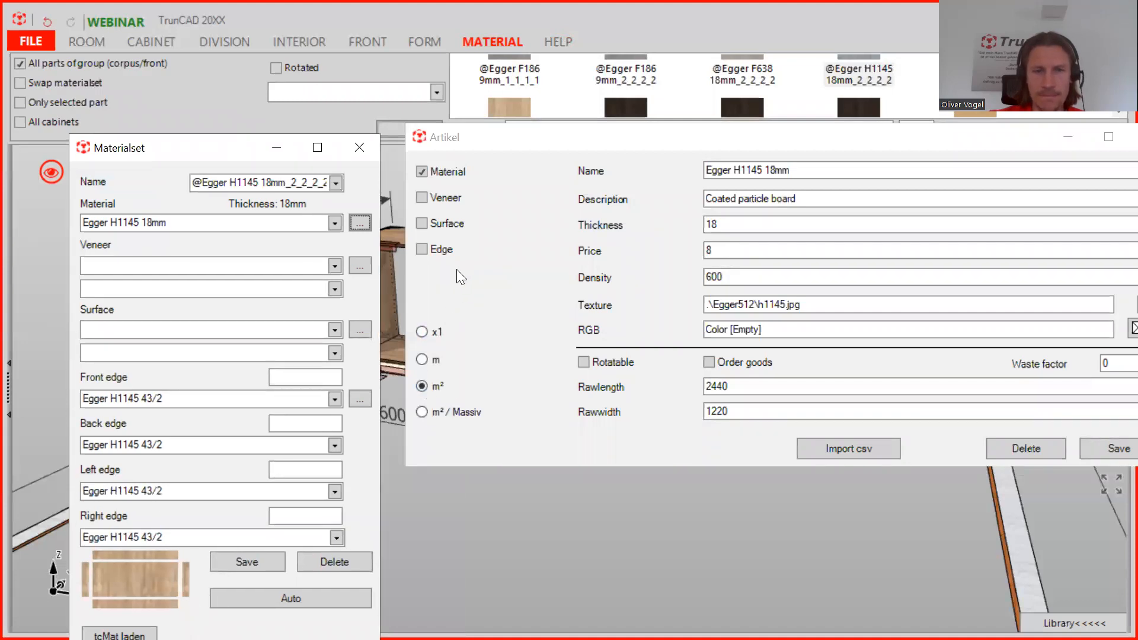
pyautogui.click(611, 141)
pyautogui.moveTo(610, 144); pyautogui.dragTo(576, 159)
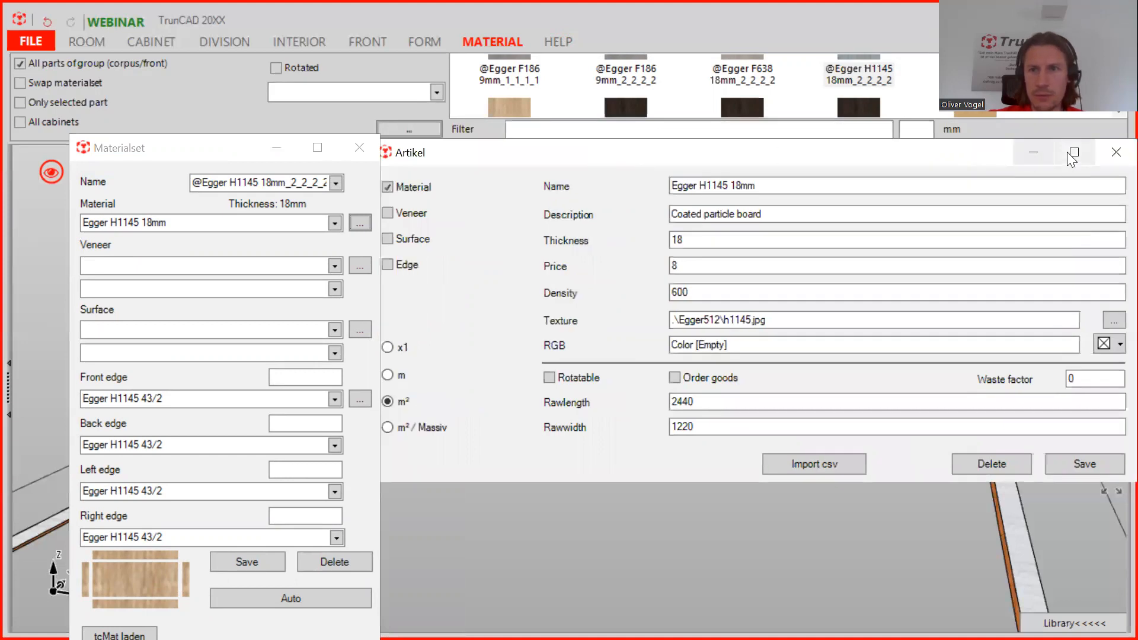
pyautogui.click(1115, 153)
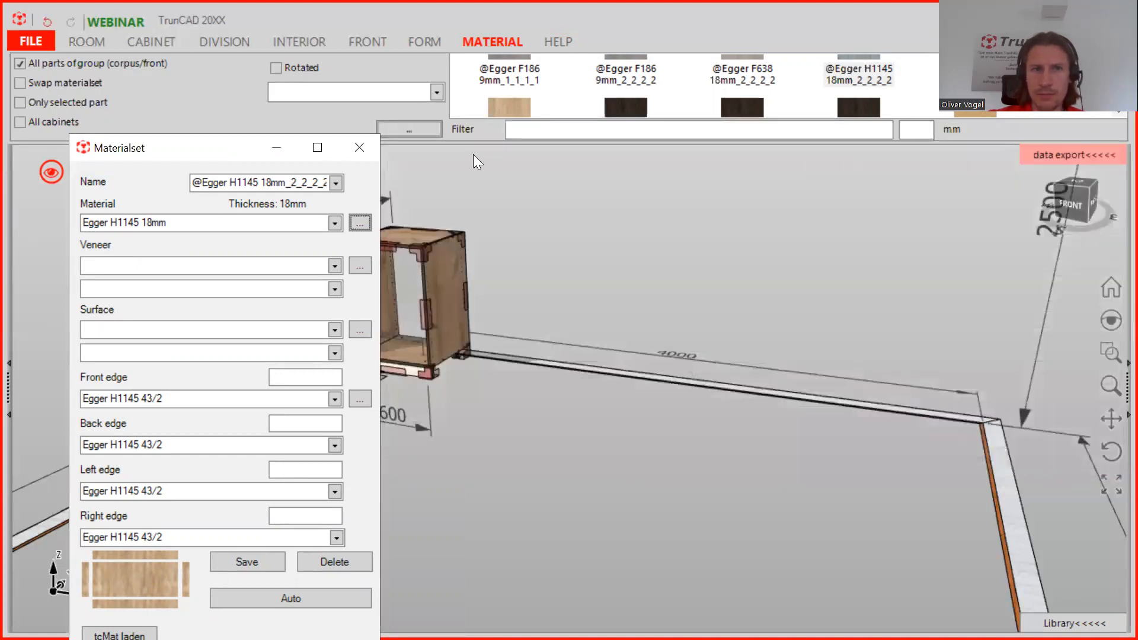
pyautogui.click(364, 146)
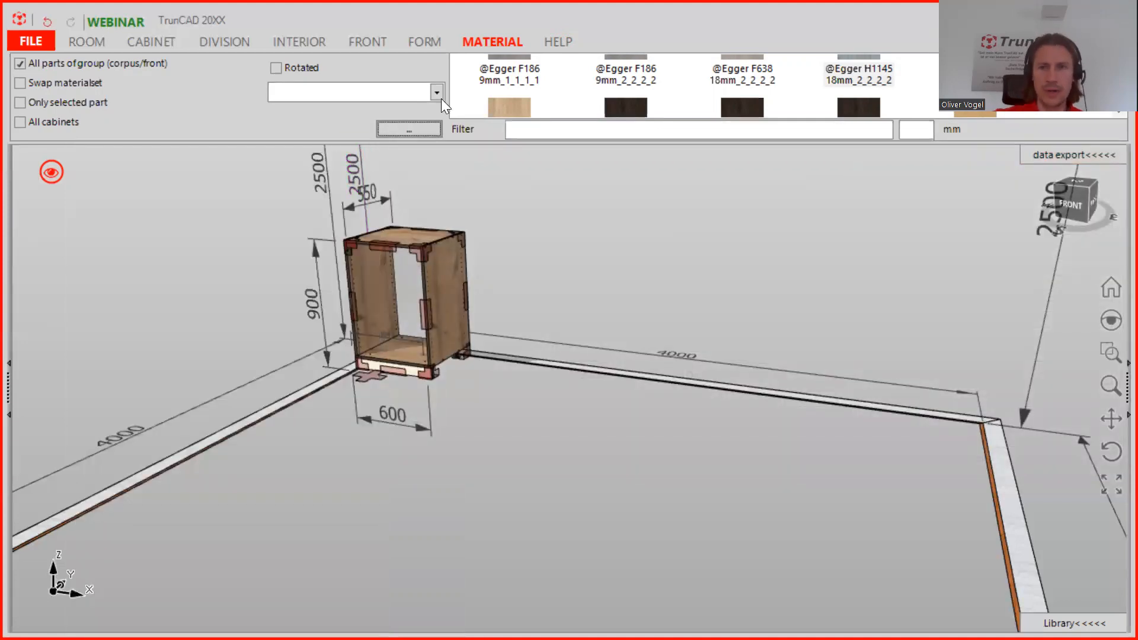
# Step: Open the price calculation settings from the cabinet's data export and look through the material price list
pyautogui.click(1047, 156)
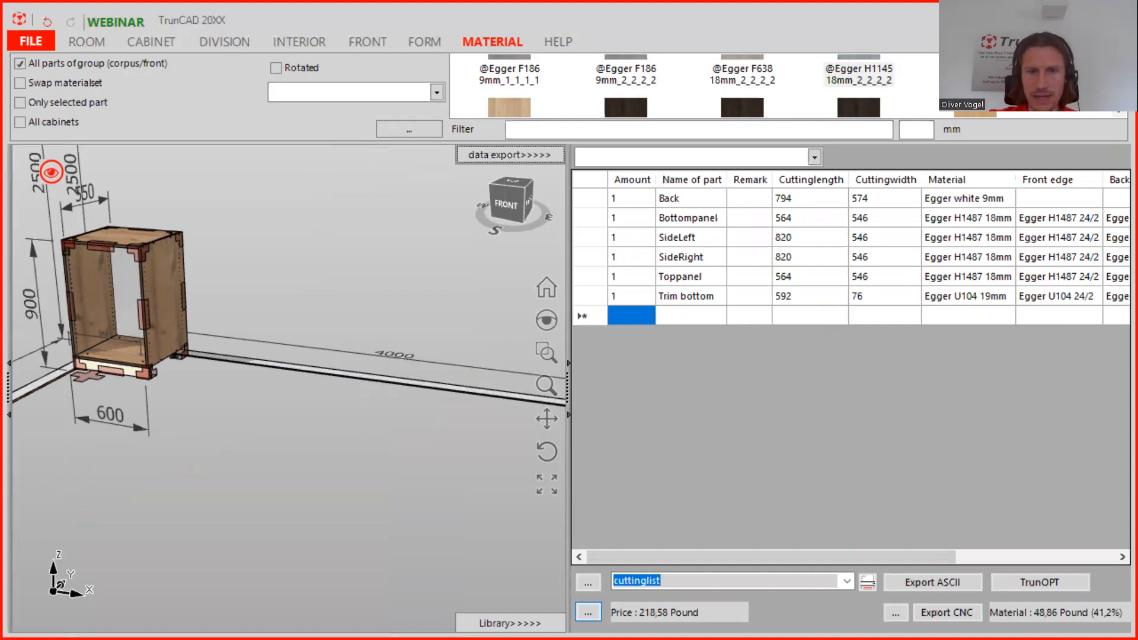
pyautogui.click(589, 612)
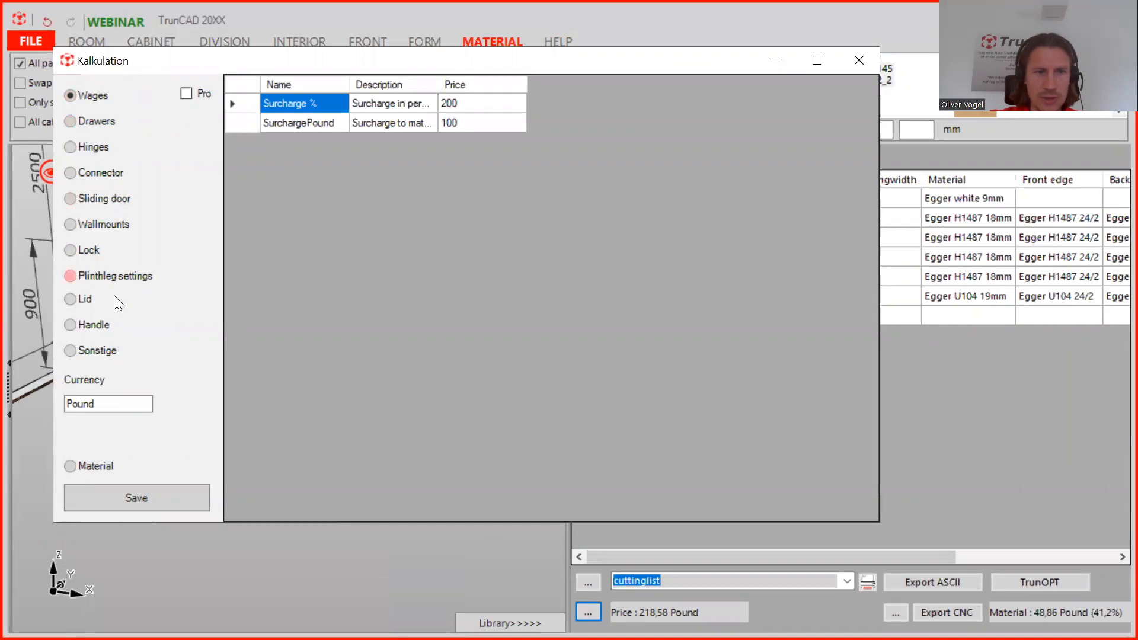
pyautogui.click(71, 467)
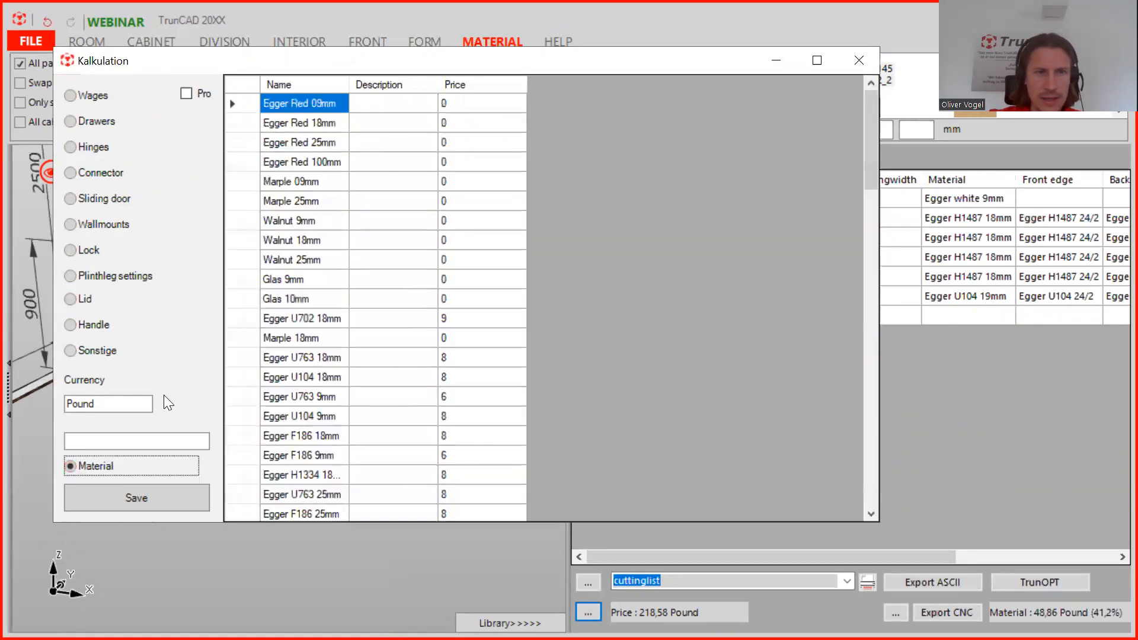
pyautogui.scroll(-6, 325, 181)
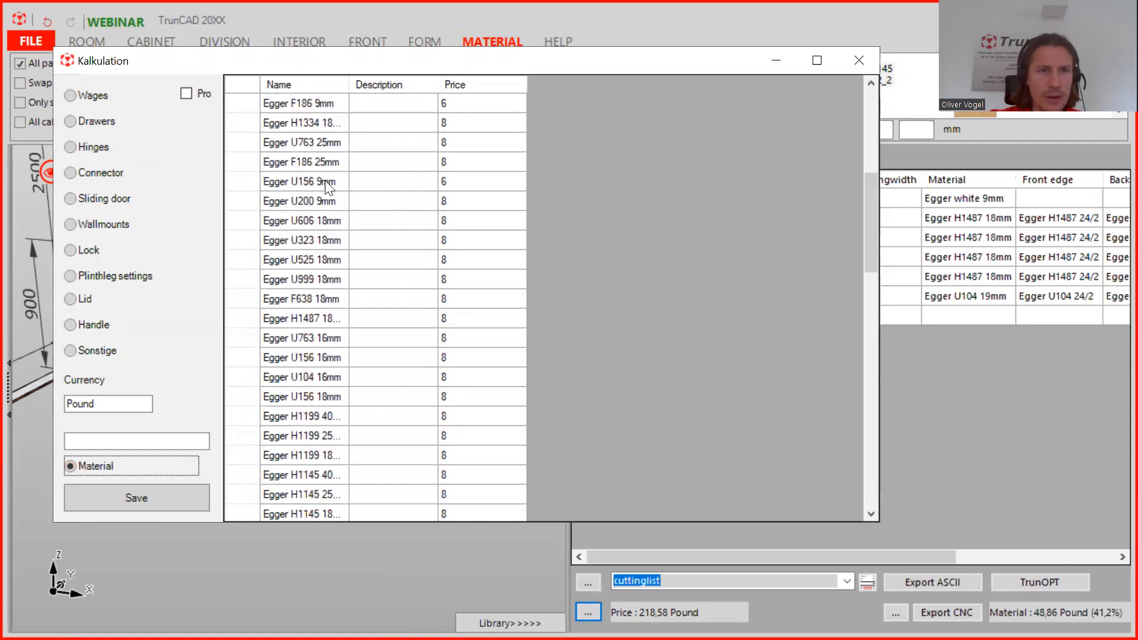
pyautogui.scroll(-13, 325, 180)
pyautogui.scroll(8, 322, 209)
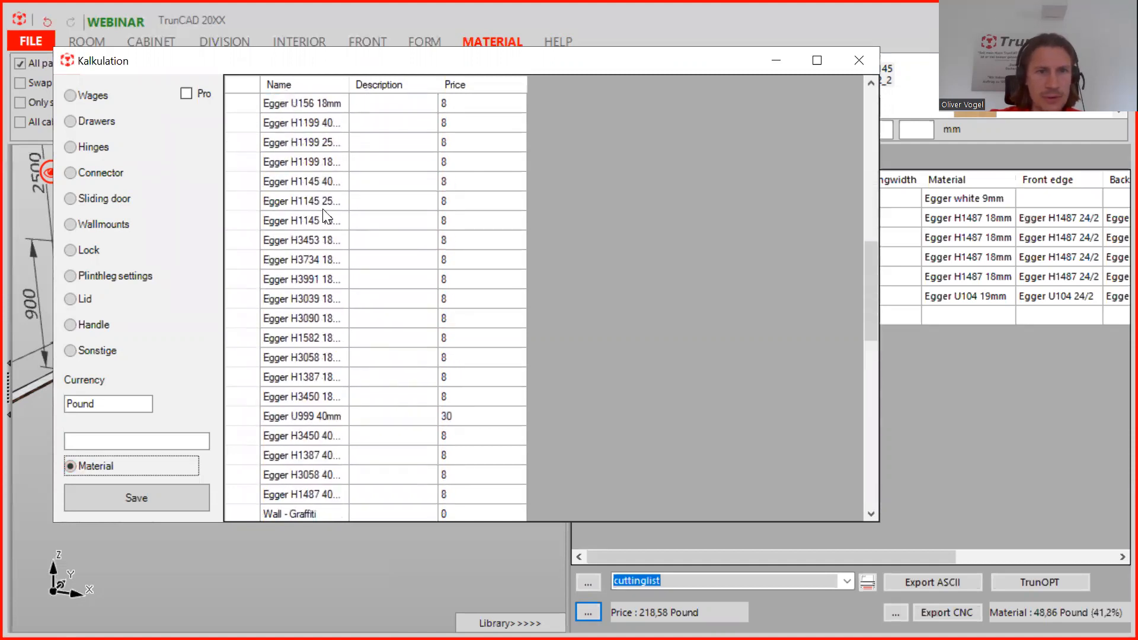
# Step: Widen the Name column of the material price list so the full board names can be read
pyautogui.scroll(9, 323, 209)
pyautogui.scroll(-4, 324, 209)
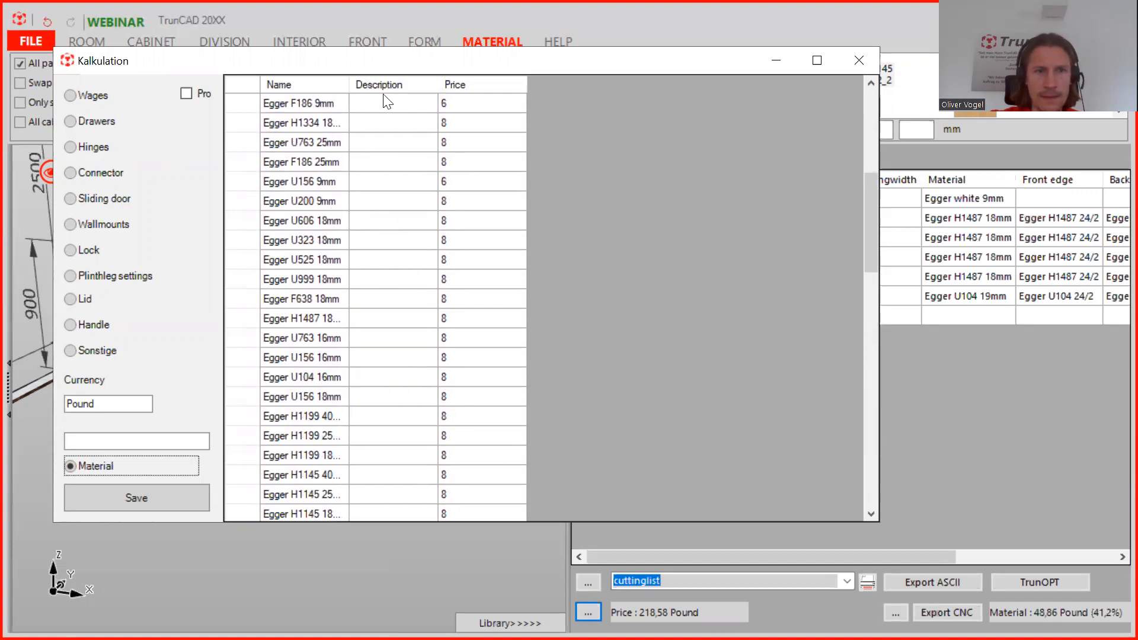
pyautogui.moveTo(350, 84); pyautogui.dragTo(401, 84)
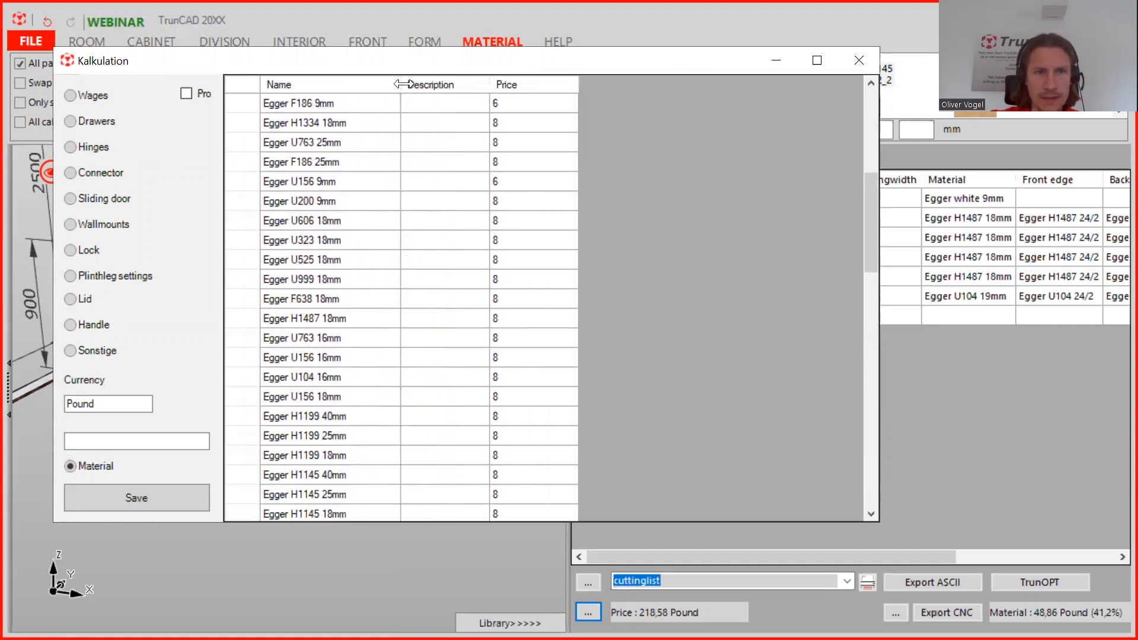
pyautogui.scroll(4, 519, 278)
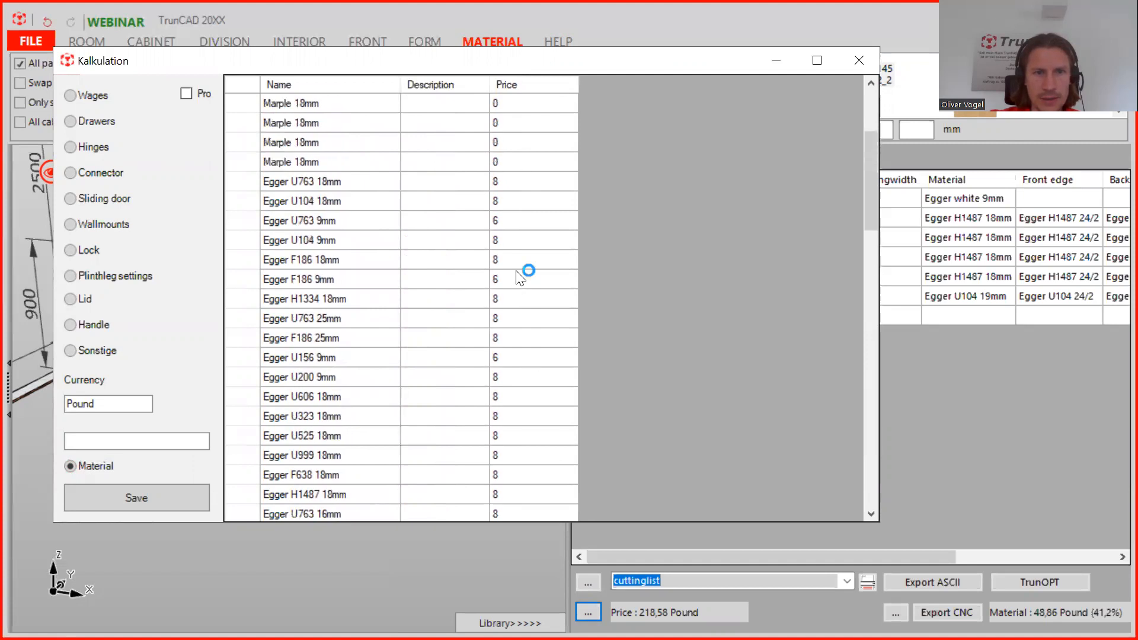
# Step: Go through the prices of the Egger boards from U763 18mm down to U200 9mm, then close the calculation settings
pyautogui.click(517, 243)
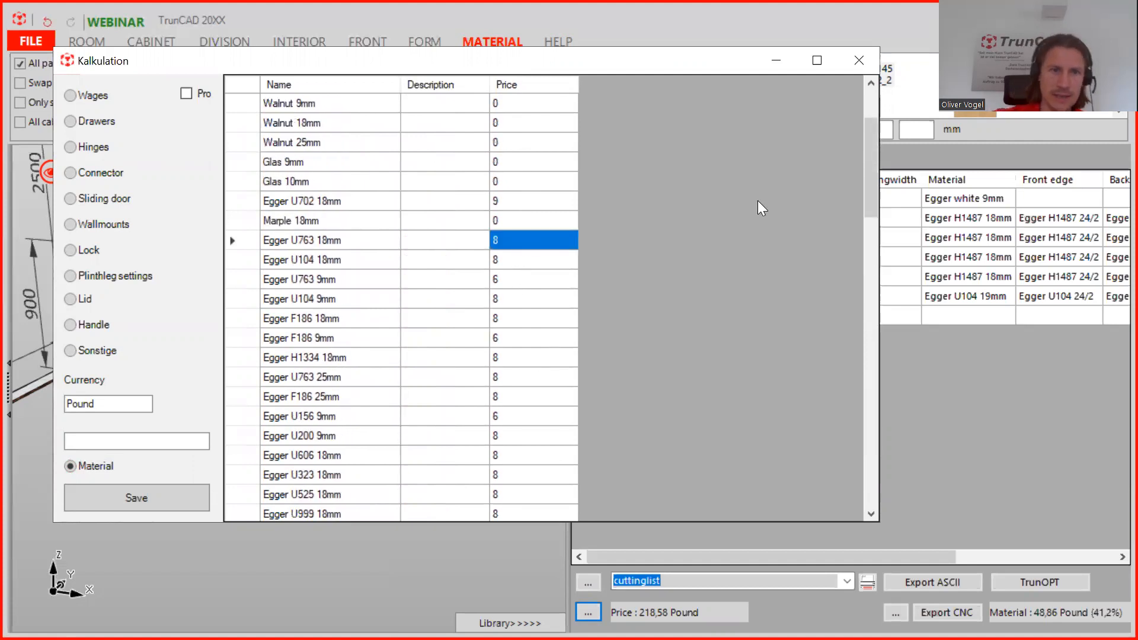
pyautogui.press('Down')
pyautogui.press('Down')
pyautogui.press('Down')
pyautogui.press('Down')
pyautogui.press('Down')
pyautogui.press('Down')
pyautogui.press('Down')
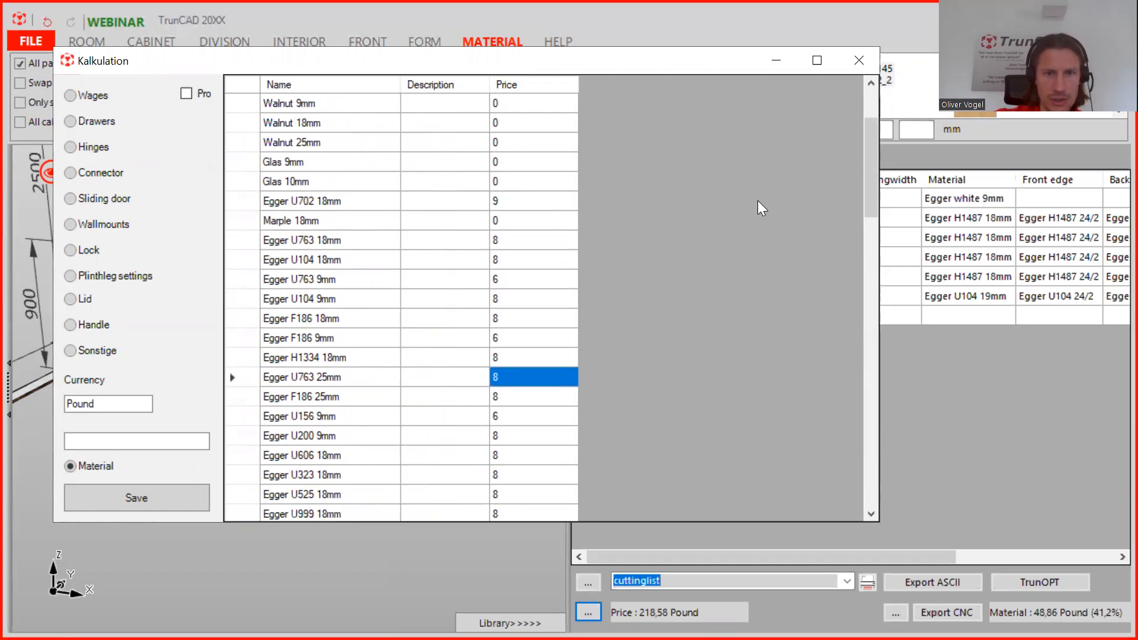
pyautogui.press('Down')
pyautogui.press('Down')
pyautogui.press('Down')
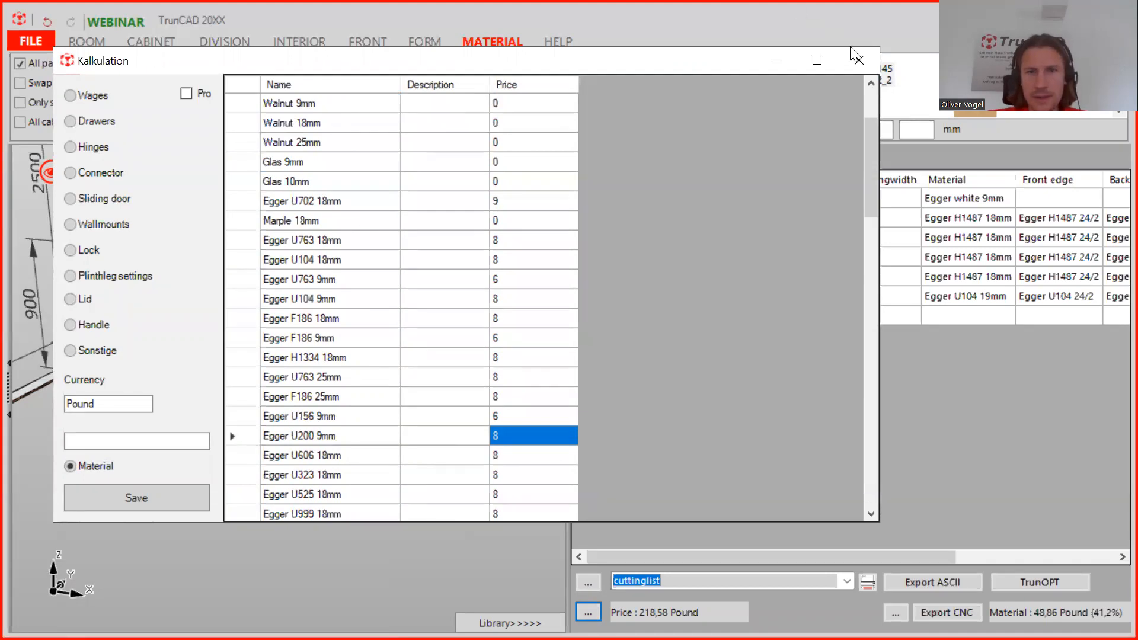
pyautogui.click(859, 60)
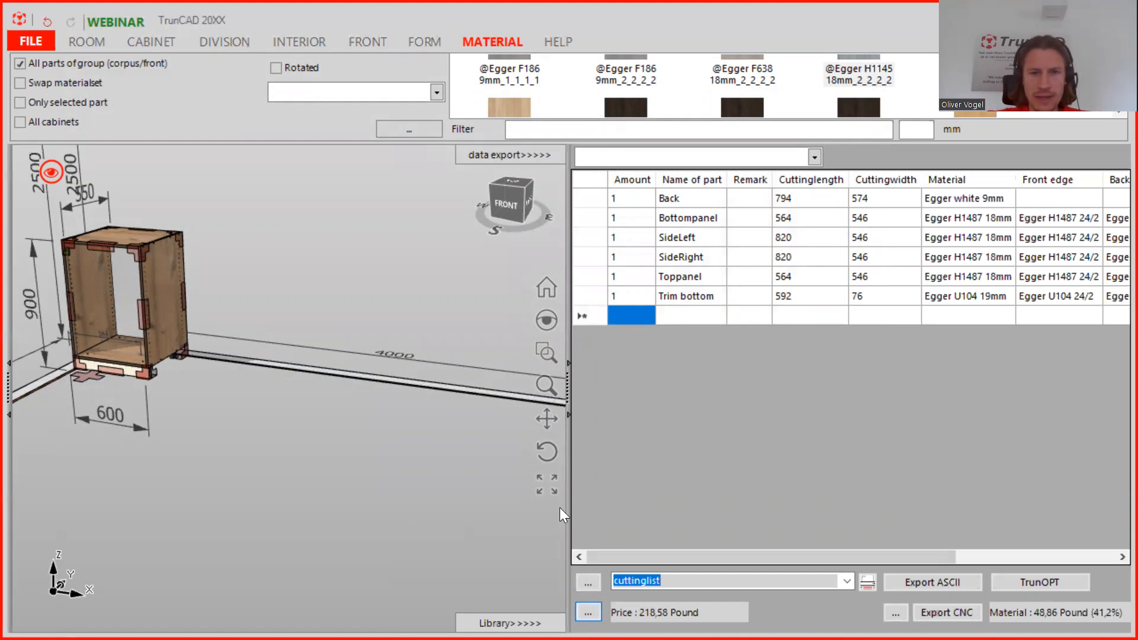
# Step: Reopen the calculation settings, turn on Pro mode and examine the individual wage prices with their full descriptions
pyautogui.click(588, 611)
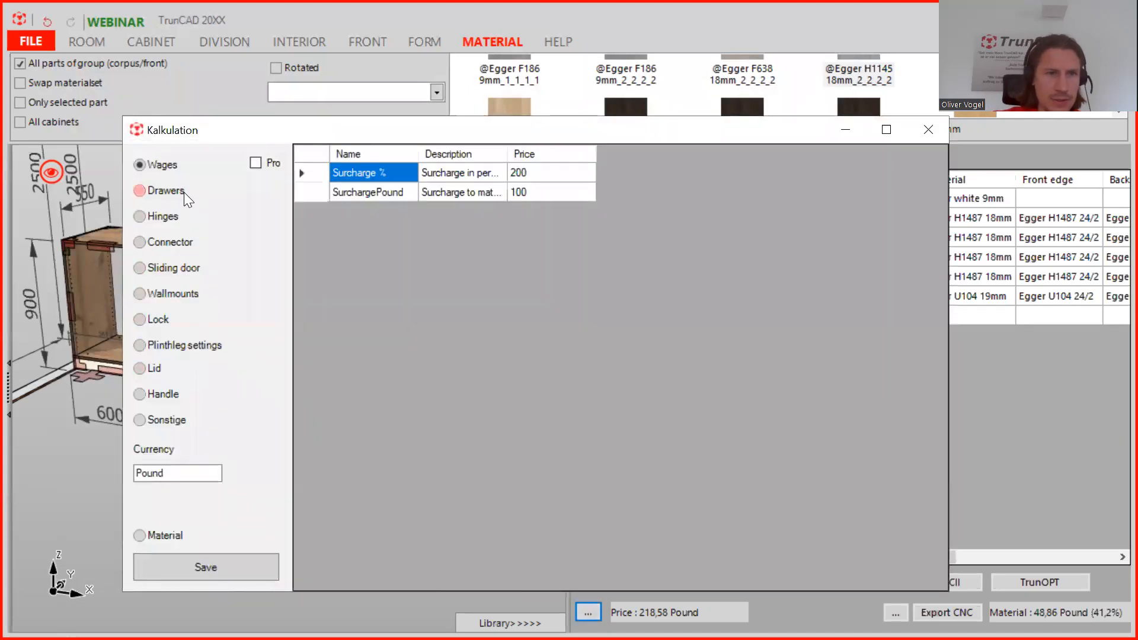
pyautogui.click(259, 165)
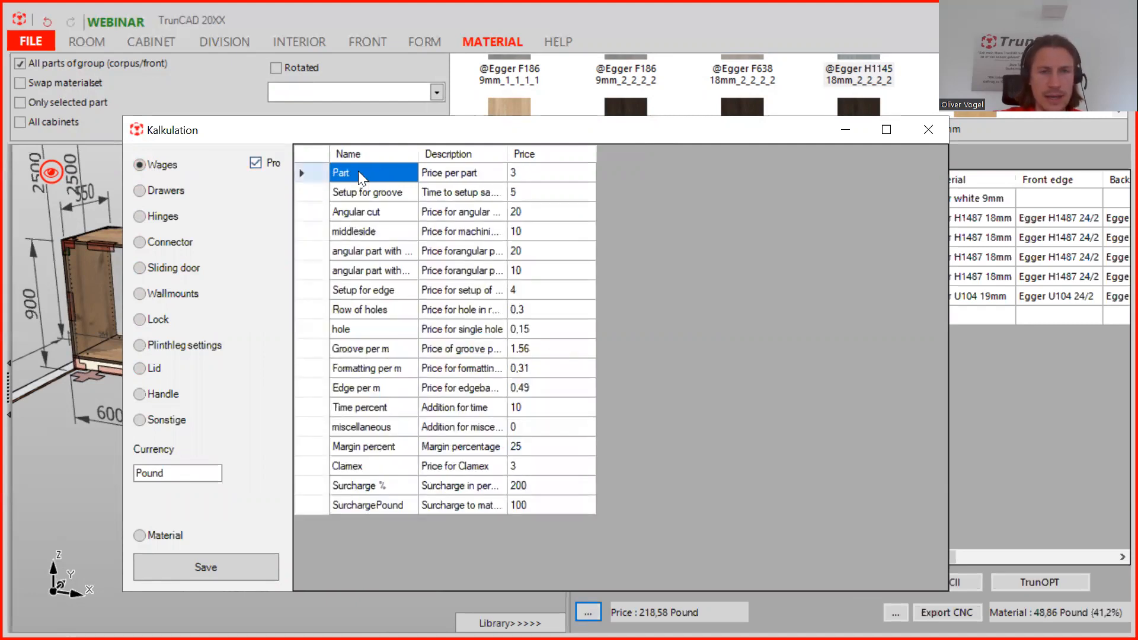
pyautogui.click(522, 174)
pyautogui.click(530, 191)
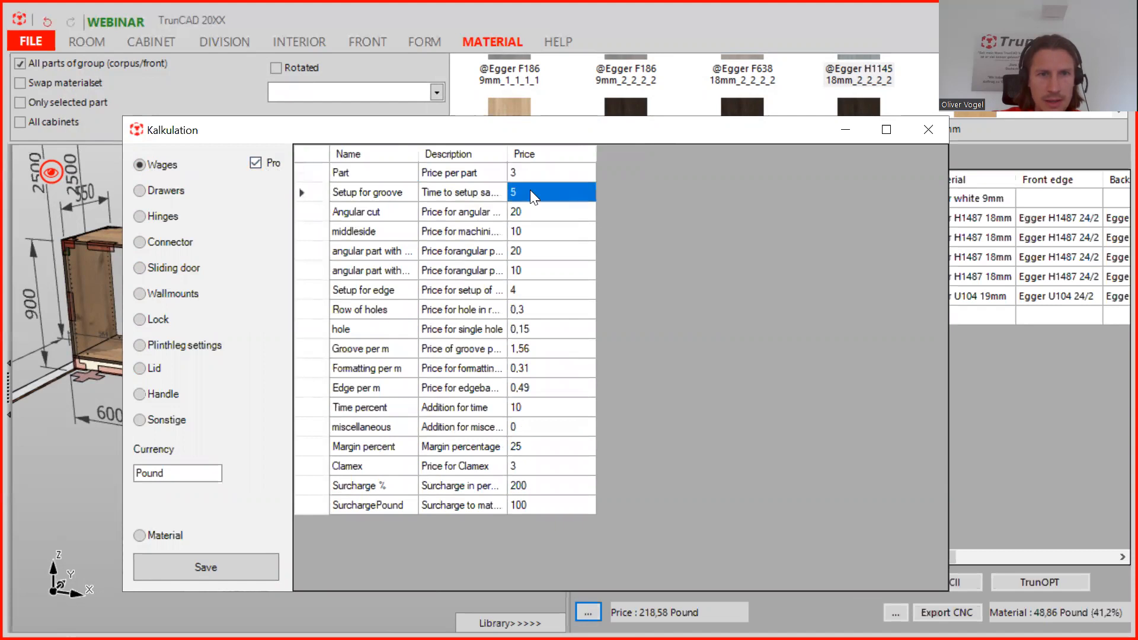
pyautogui.click(537, 217)
pyautogui.click(535, 238)
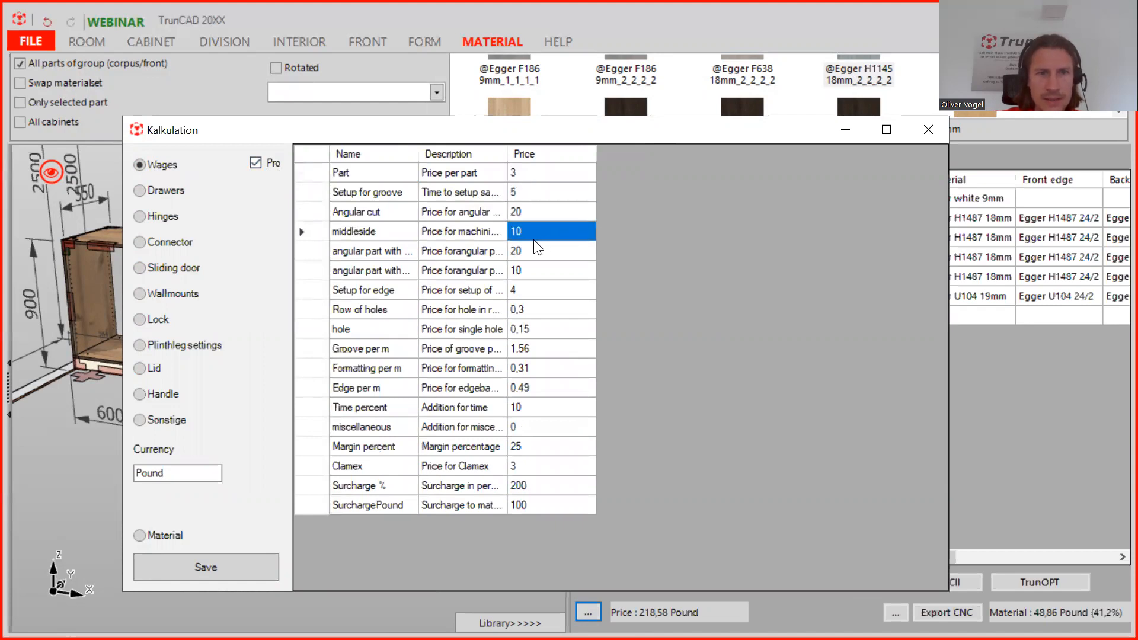
pyautogui.click(528, 350)
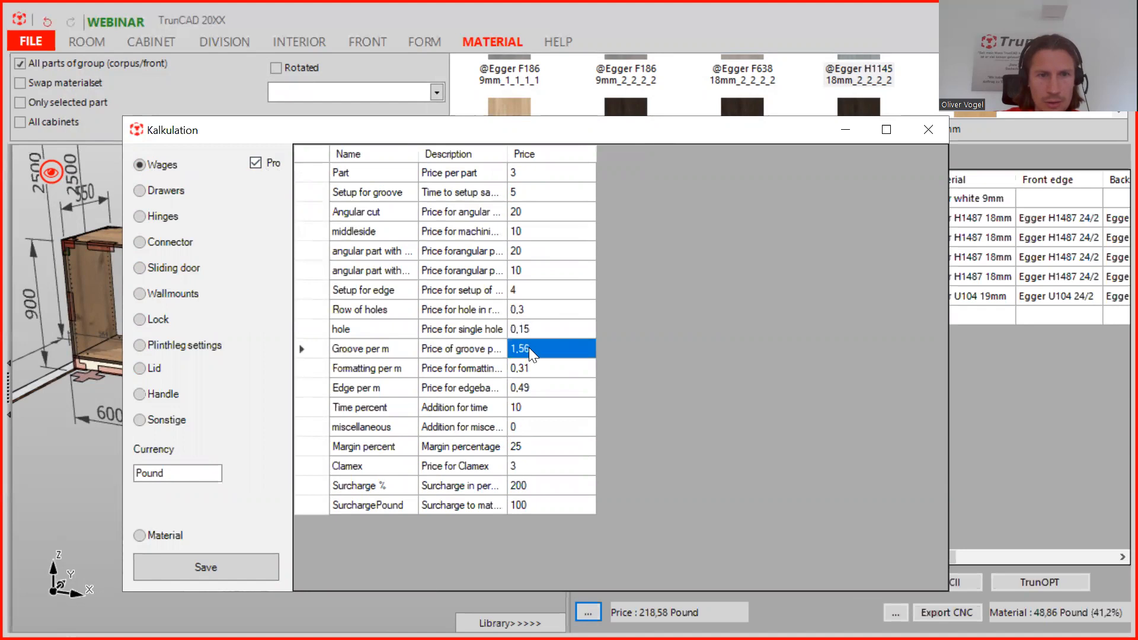
pyautogui.click(526, 290)
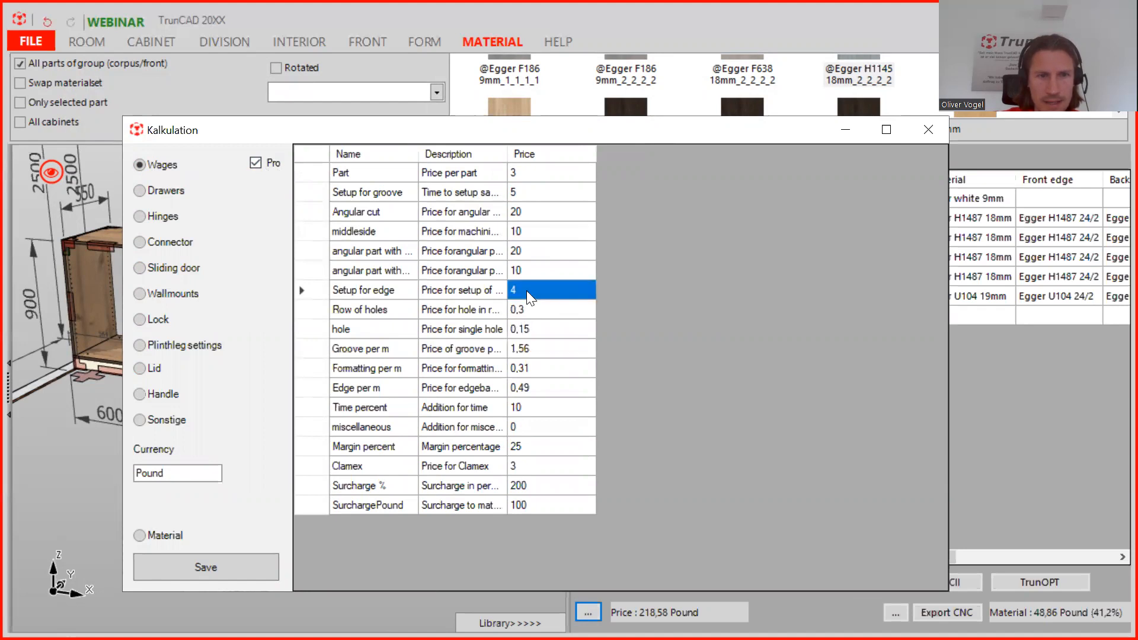
pyautogui.click(531, 252)
pyautogui.moveTo(507, 150); pyautogui.dragTo(573, 153)
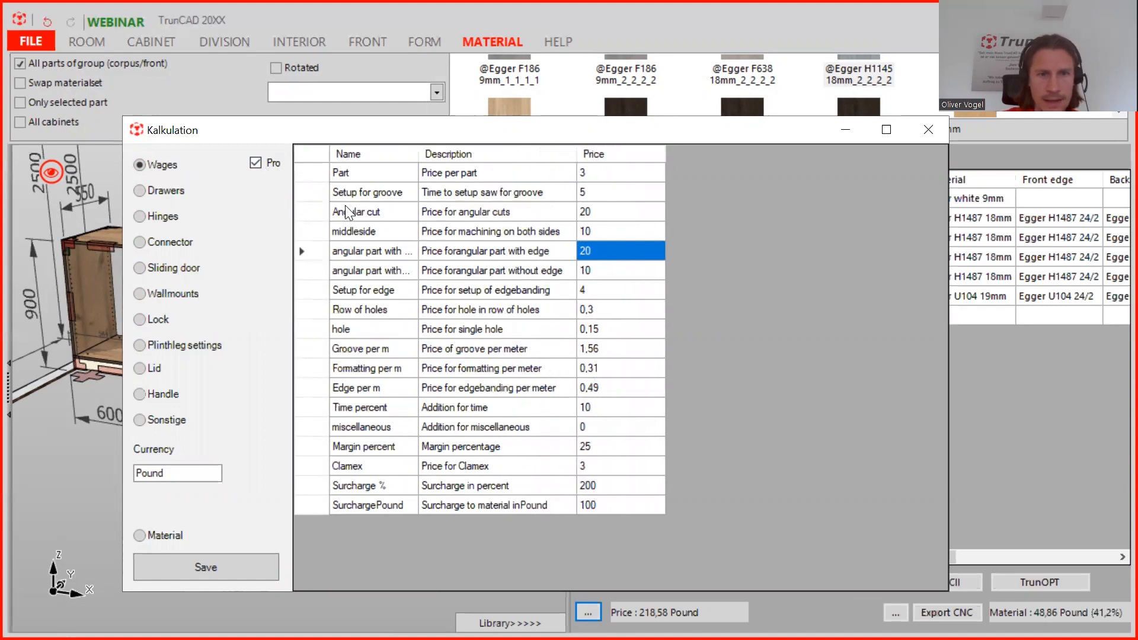
# Step: Turn off Pro mode, widen the Name and Description columns, set the Surcharge % price to 100 and save
pyautogui.click(256, 162)
pyautogui.click(256, 162)
pyautogui.click(256, 162)
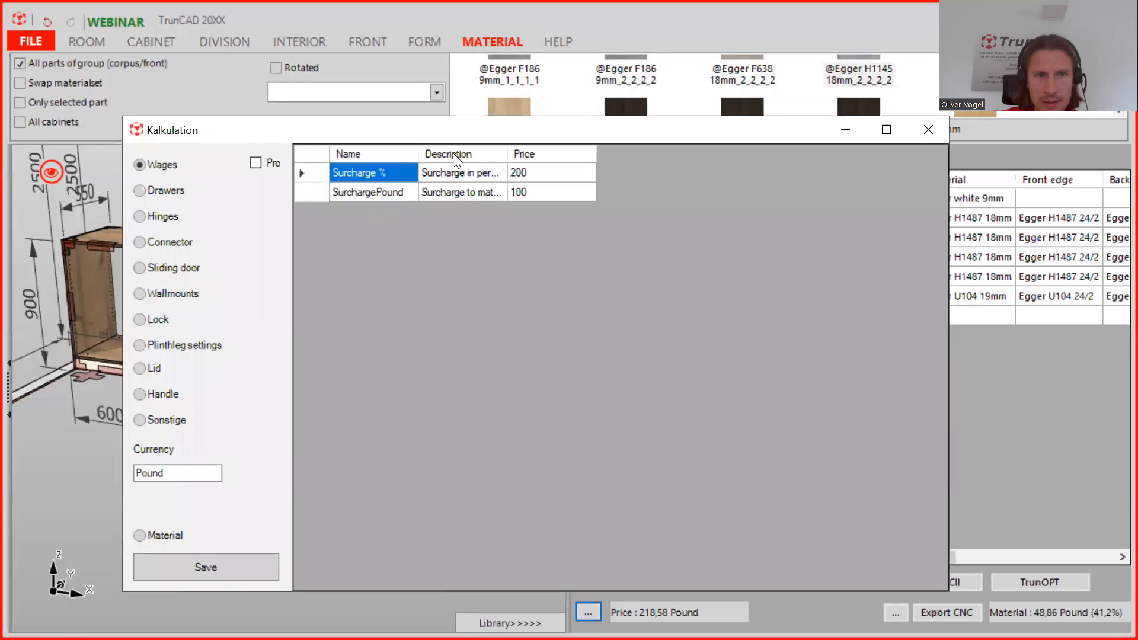
pyautogui.moveTo(418, 156); pyautogui.dragTo(446, 155)
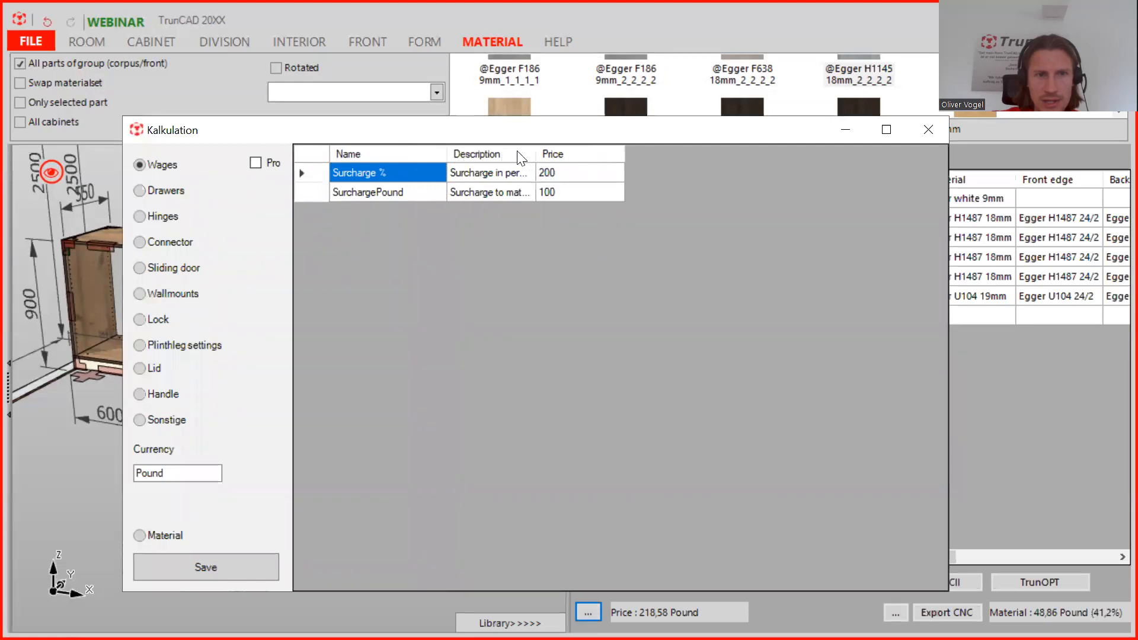
pyautogui.moveTo(537, 153); pyautogui.dragTo(616, 153)
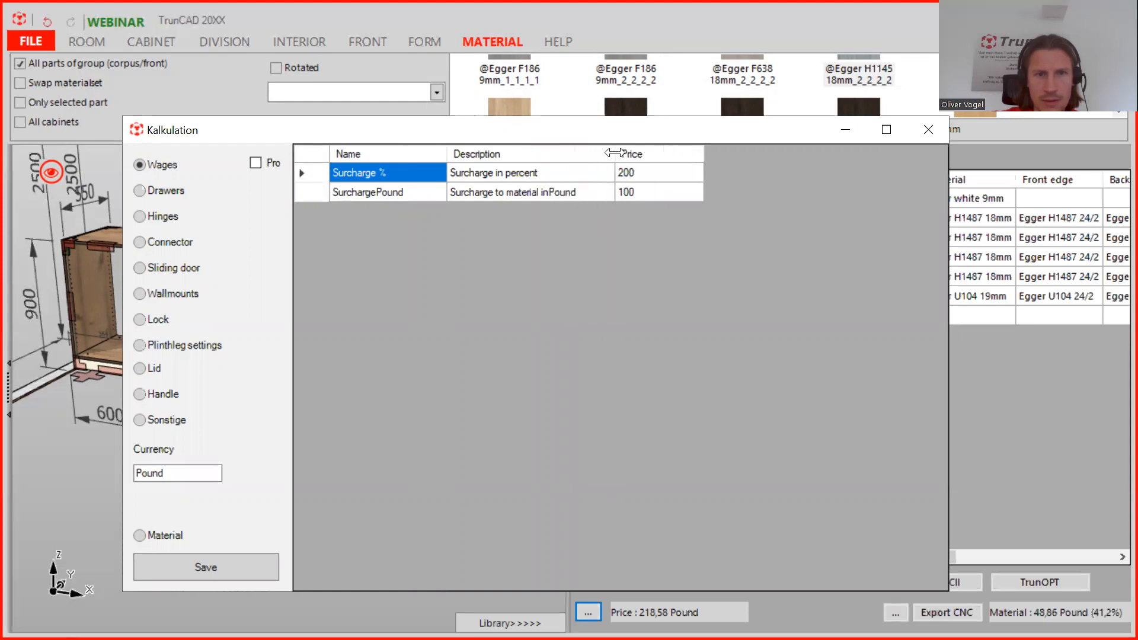
pyautogui.click(639, 172)
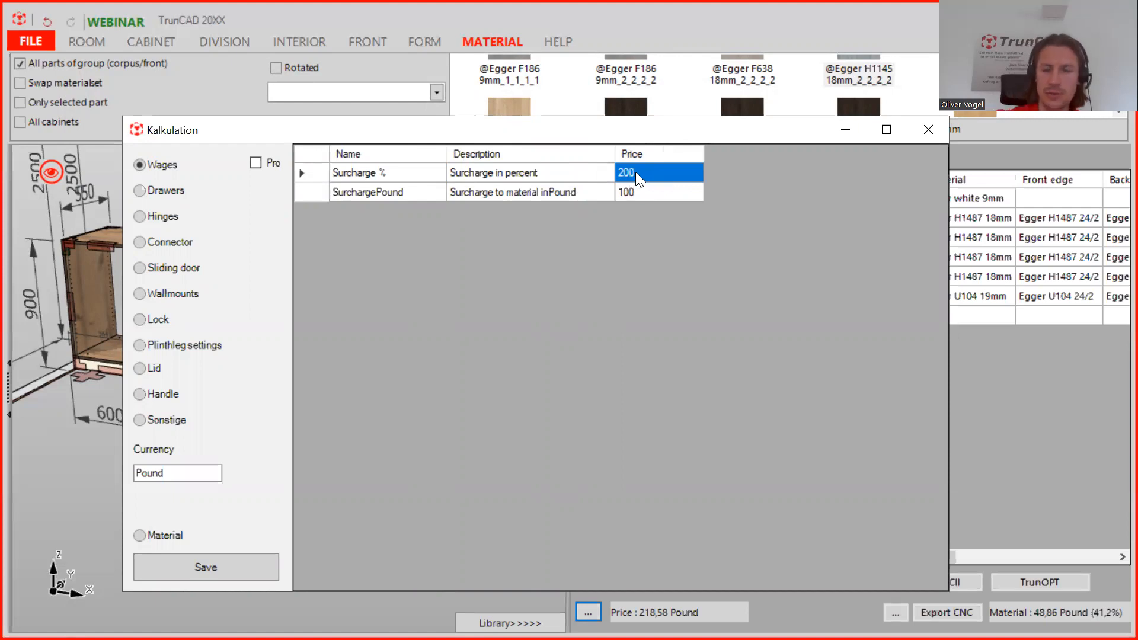
pyautogui.write('100')
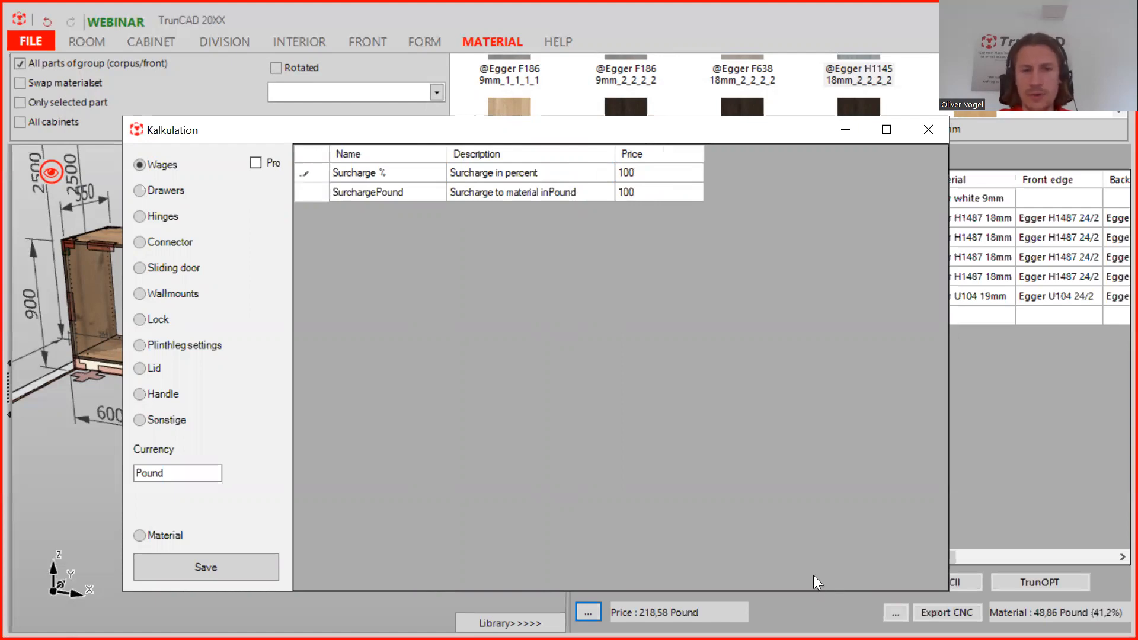
pyautogui.click(207, 566)
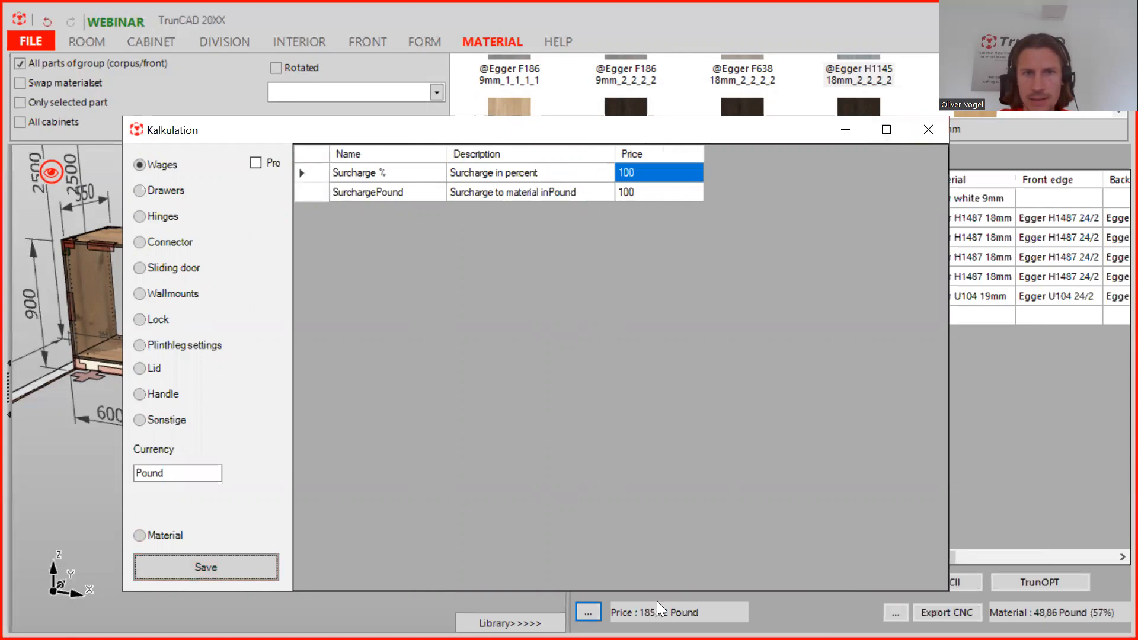
# Step: Review the Pro wage price list with its full descriptions, then return to the simple surcharge list
pyautogui.click(256, 163)
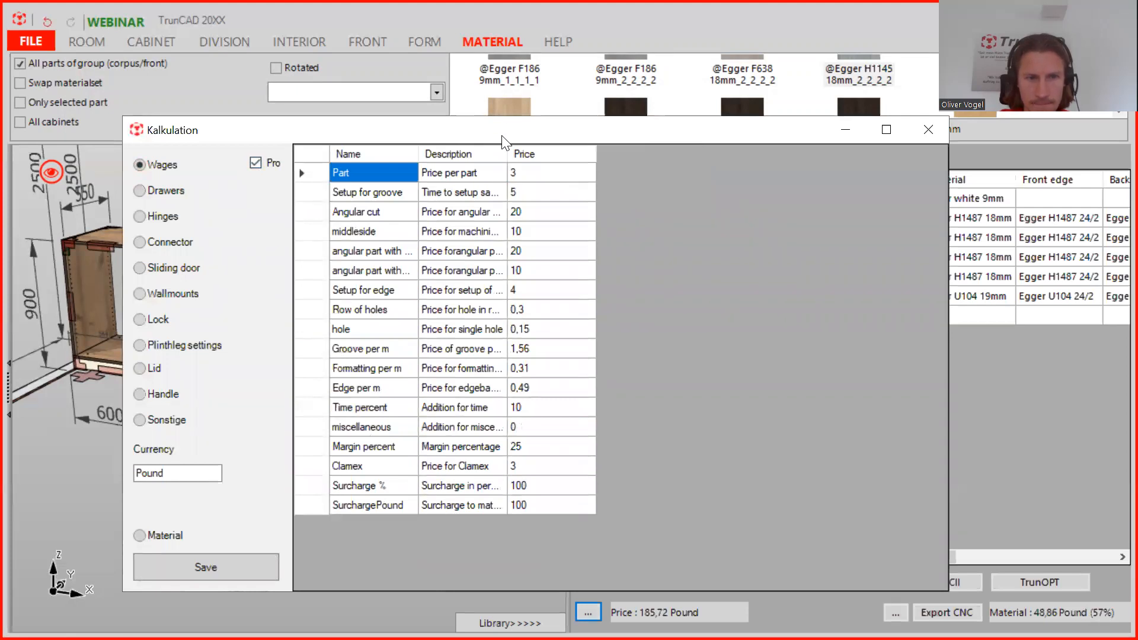
pyautogui.moveTo(509, 154); pyautogui.dragTo(561, 155)
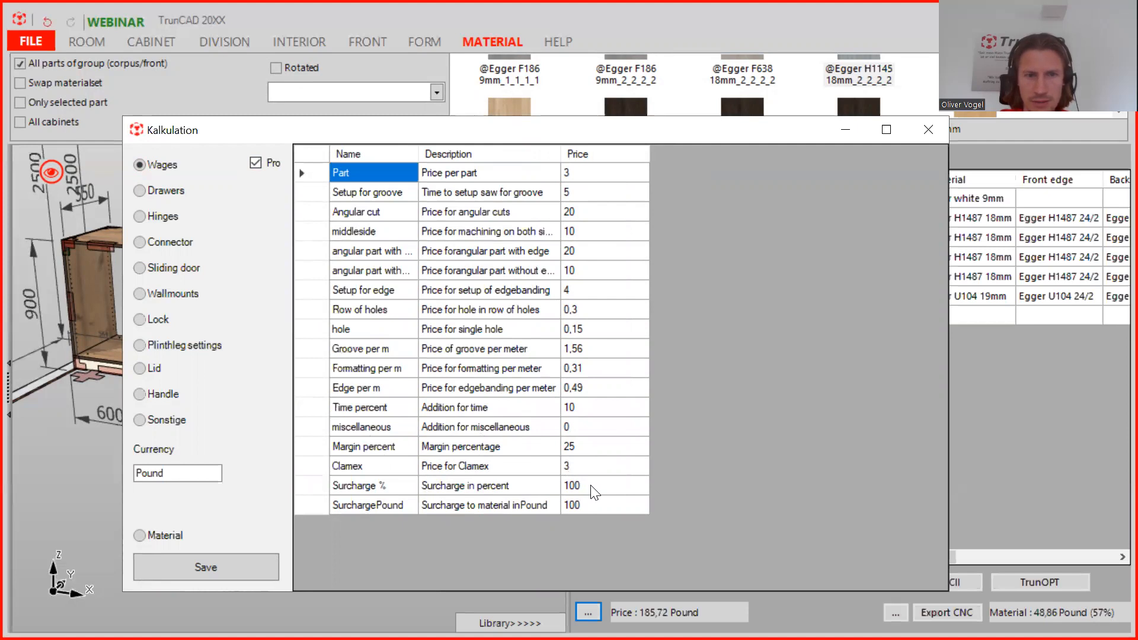
pyautogui.click(255, 163)
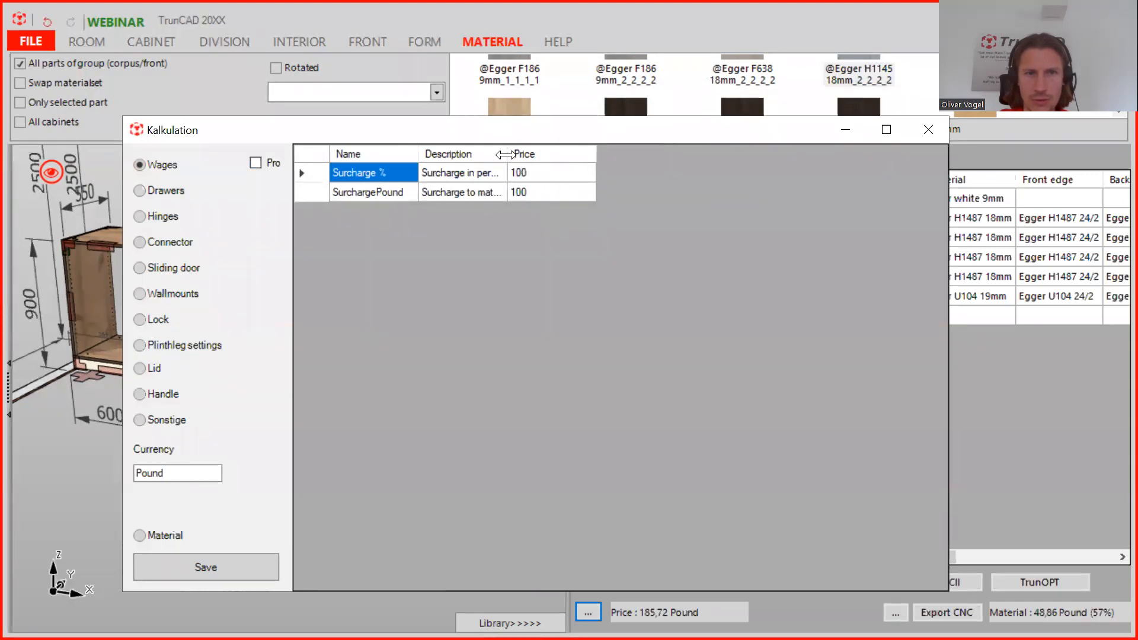
# Step: Set the SurchargePound price to 200 and save the calculation
pyautogui.moveTo(508, 153); pyautogui.dragTo(542, 153)
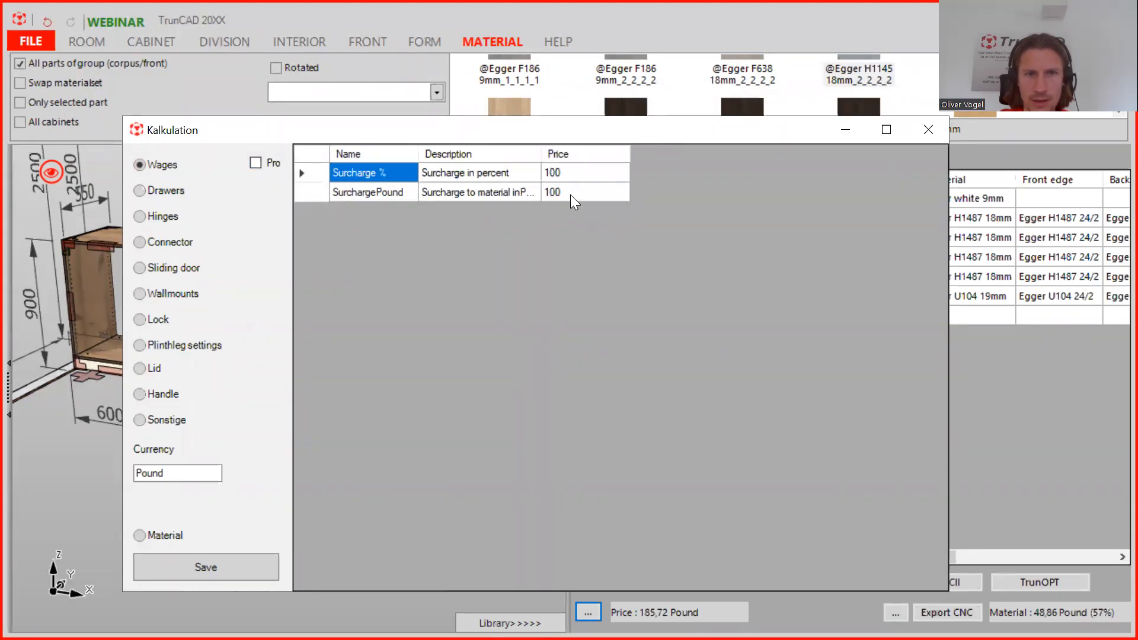
pyautogui.click(570, 195)
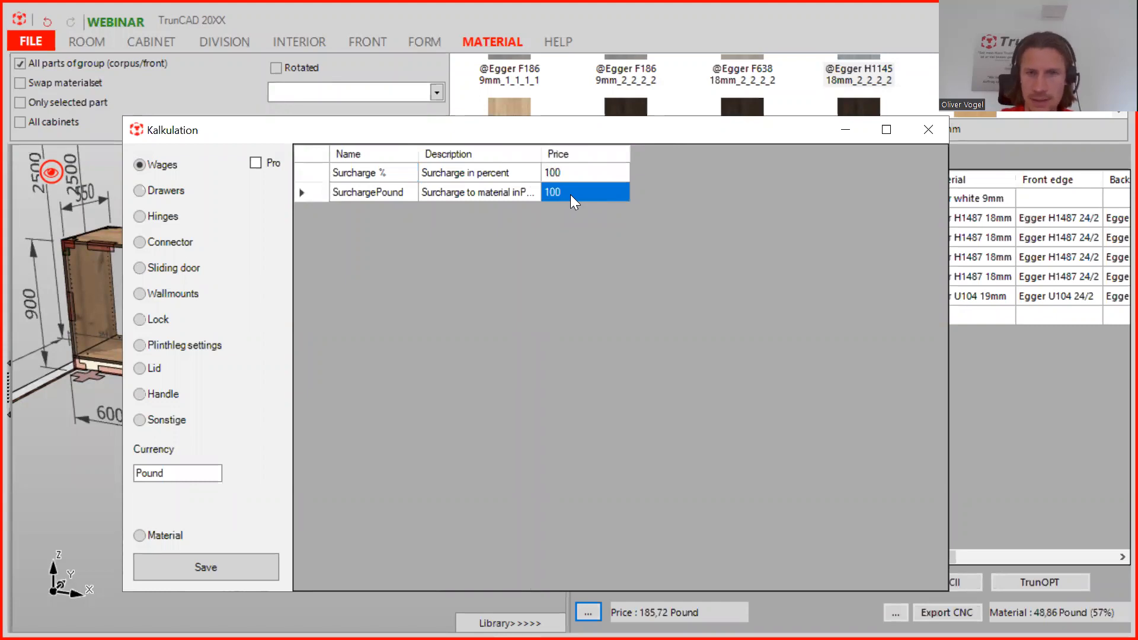
pyautogui.write('200')
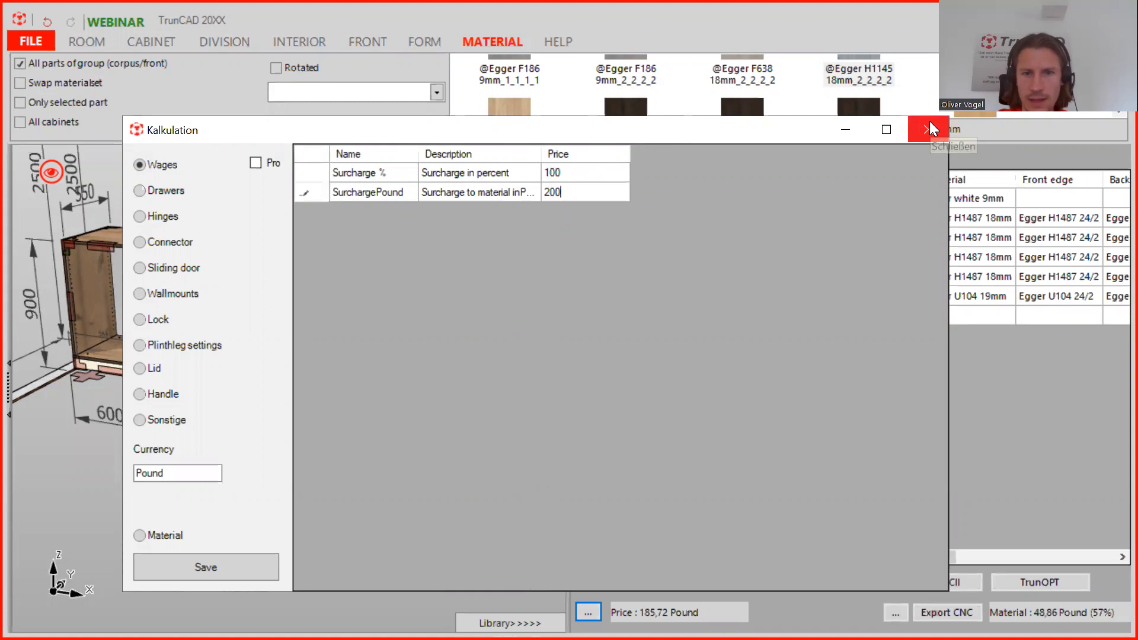
pyautogui.click(189, 566)
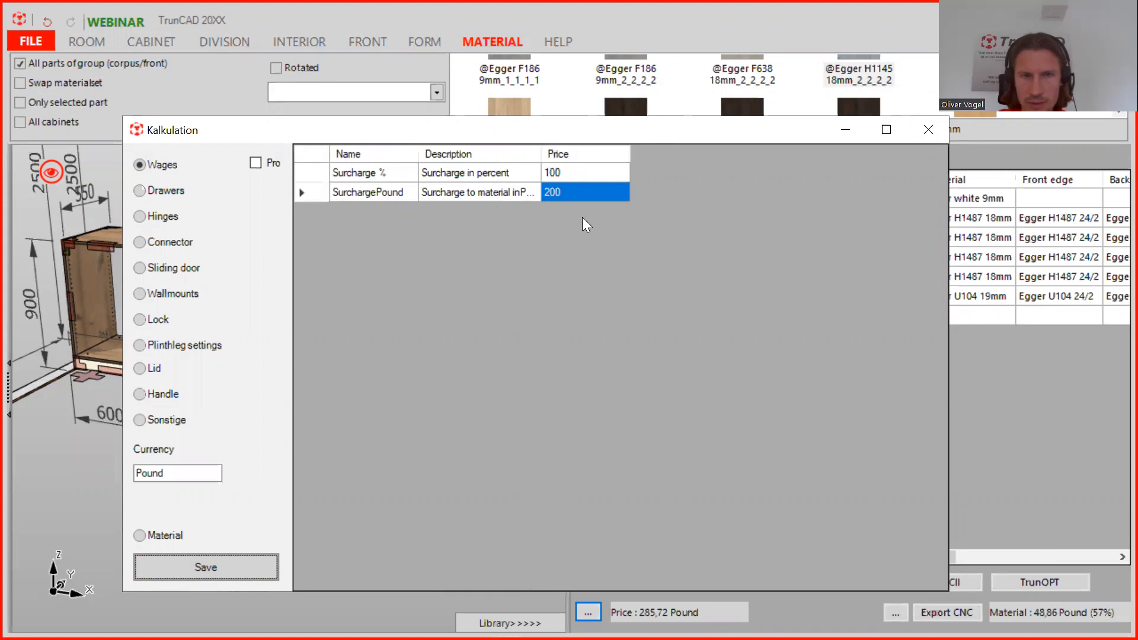
# Step: Set the SurchargePound price to 100, save and close the calculation settings
pyautogui.click(578, 192)
pyautogui.write('100')
pyautogui.click(170, 560)
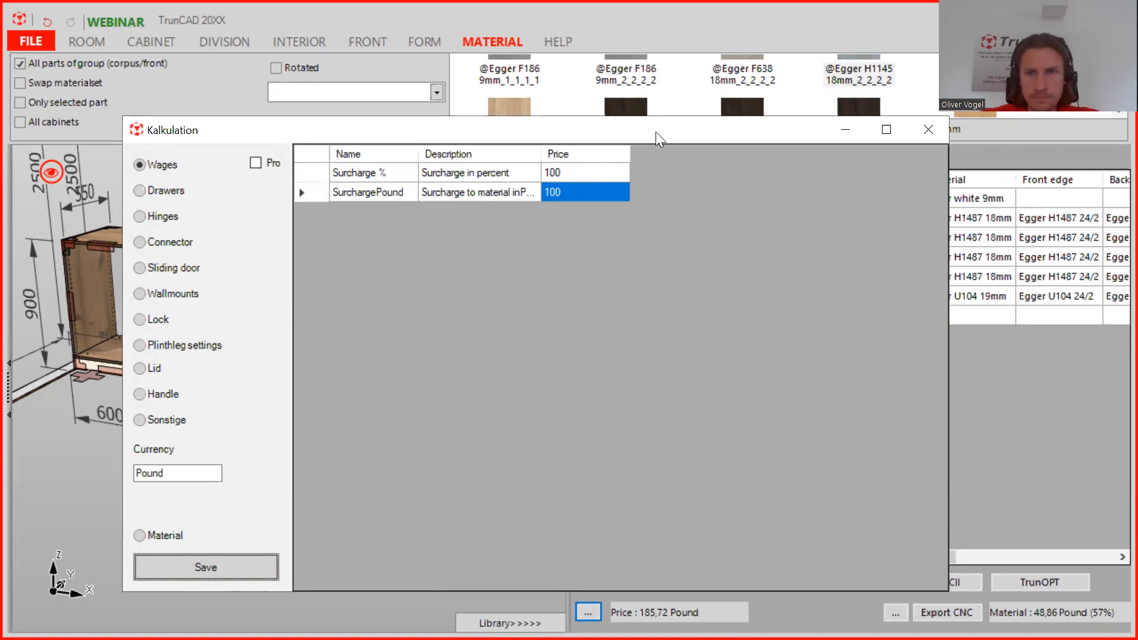
pyautogui.click(928, 130)
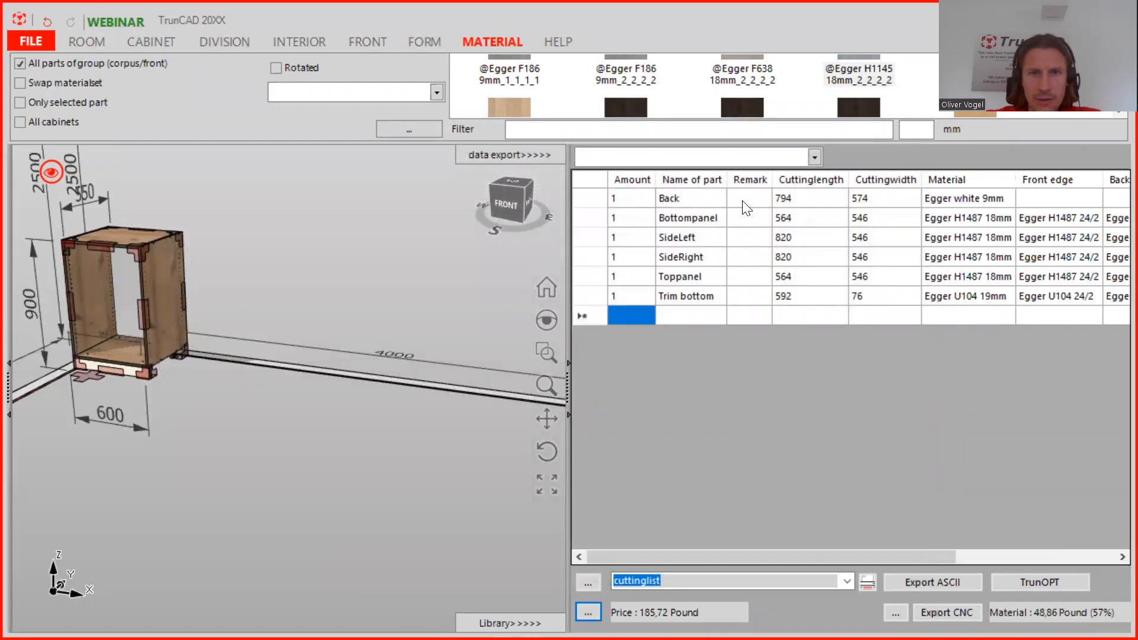
# Step: Switch the cabinet's parts list to the Zuschnitt layout
pyautogui.scroll(-3, 260, 267)
pyautogui.scroll(3, 261, 267)
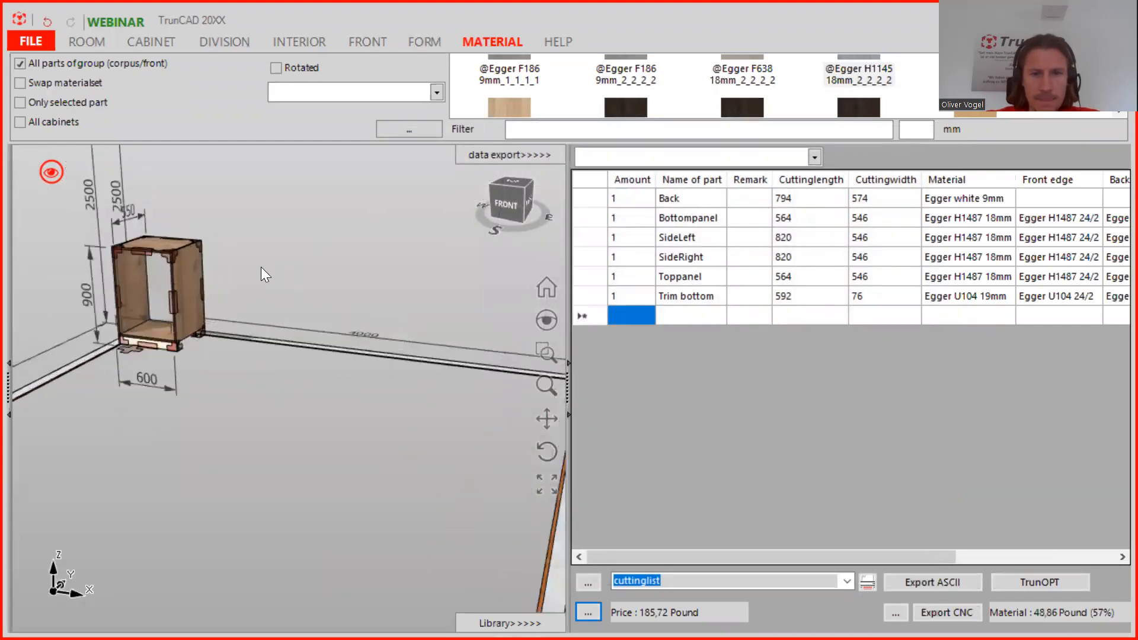
pyautogui.scroll(-3, 299, 248)
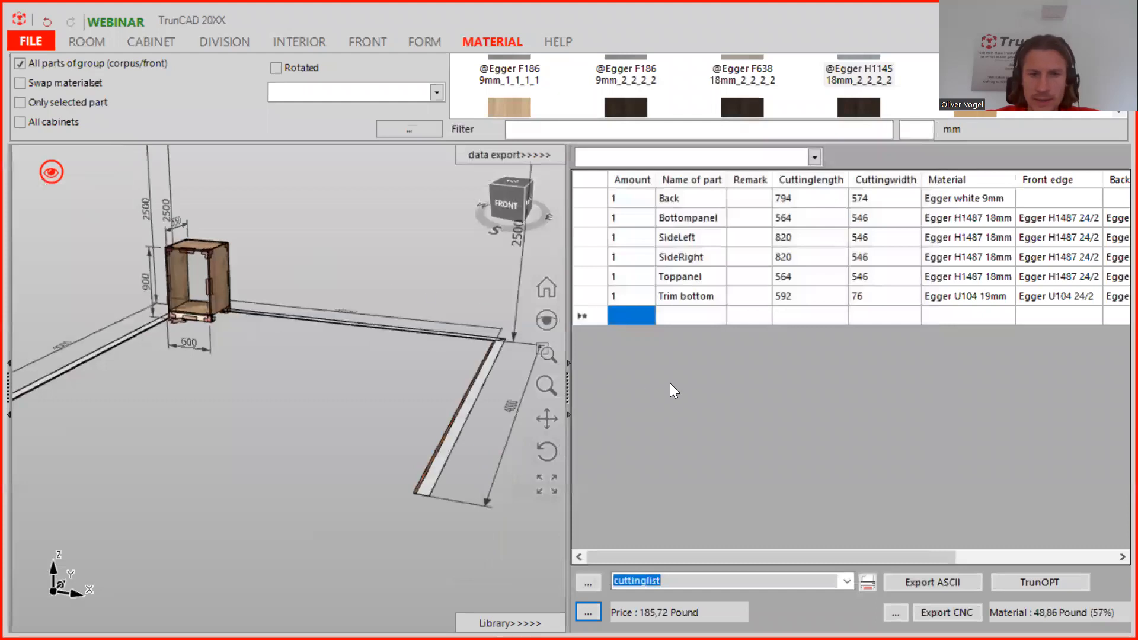
pyautogui.click(848, 582)
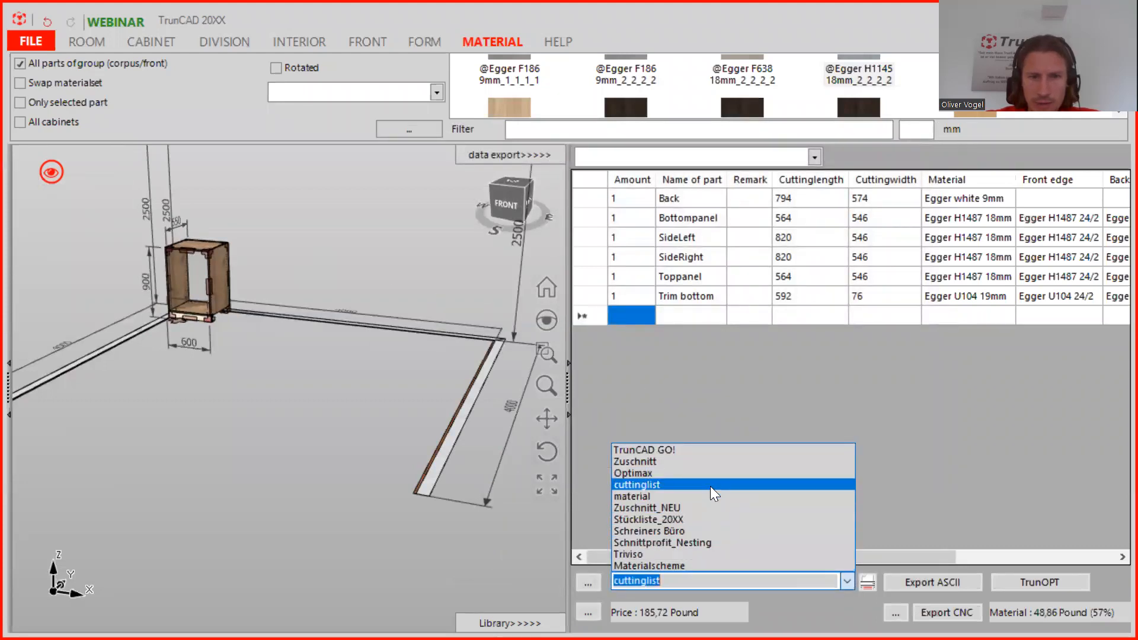
pyautogui.click(701, 461)
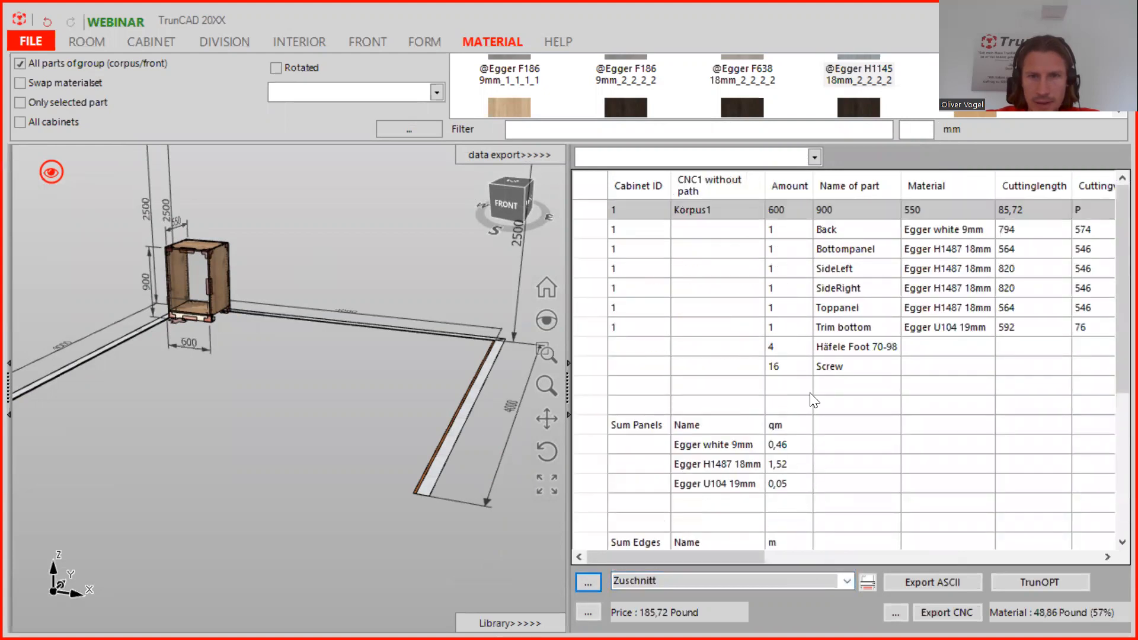
# Step: Open the bill of material settings and load the cuttinglist layout
pyautogui.click(588, 583)
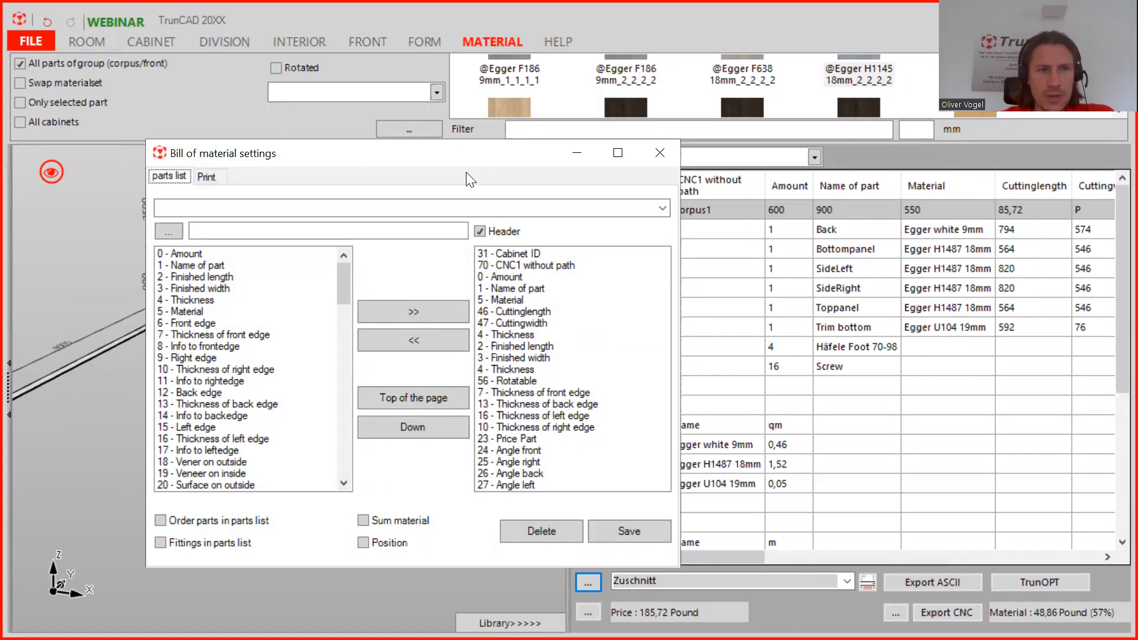
pyautogui.click(663, 208)
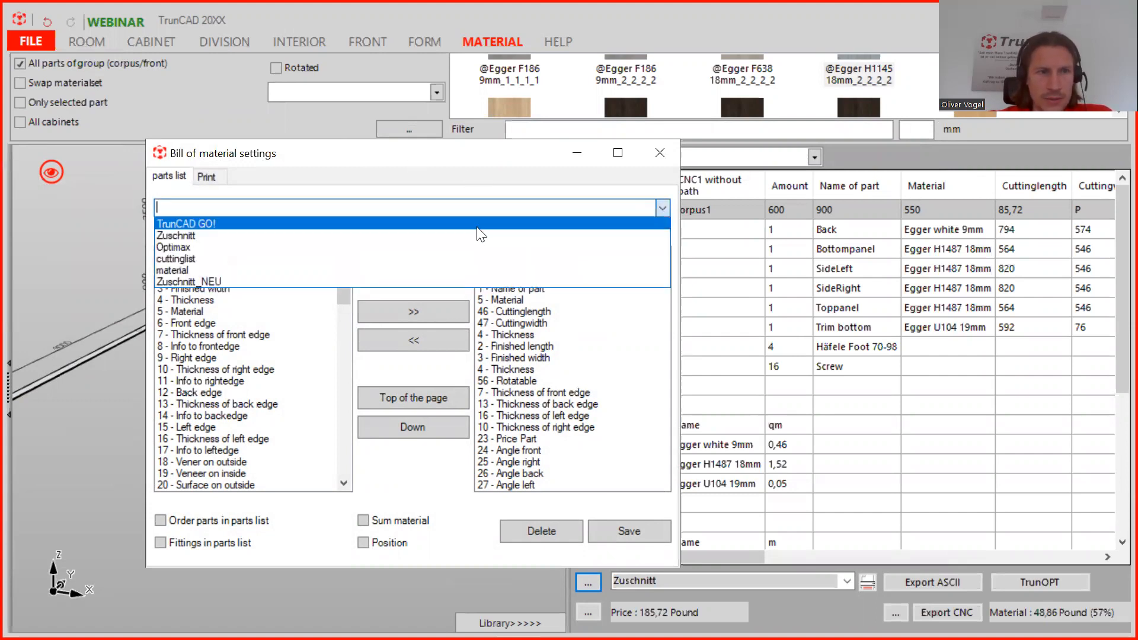
pyautogui.click(417, 259)
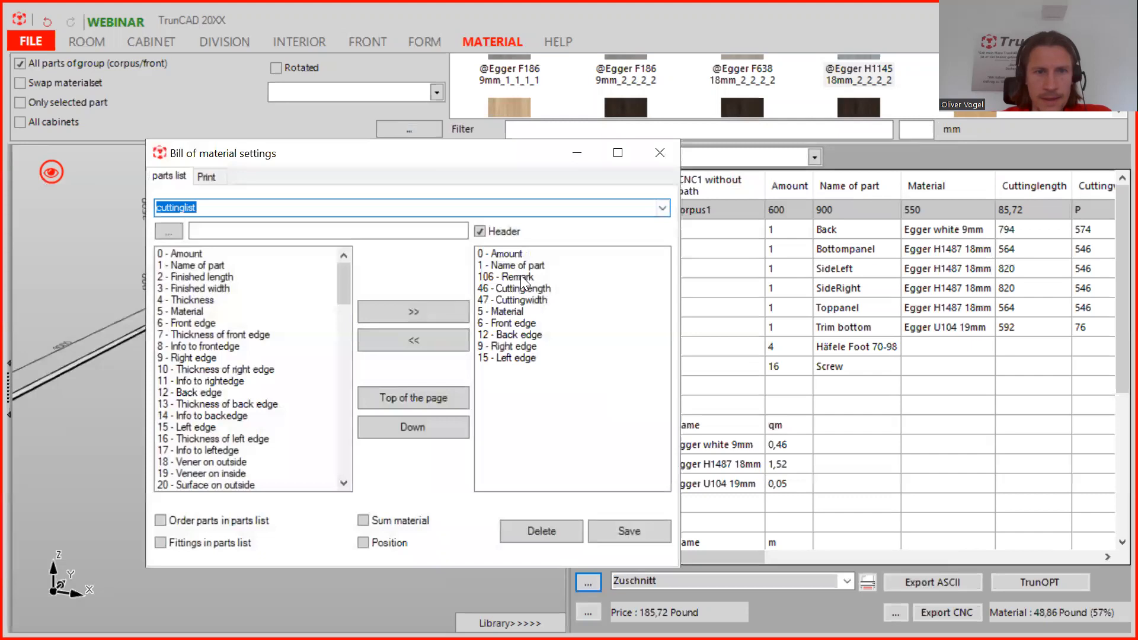
# Step: Remove the Remark column from the cuttinglist layout
pyautogui.moveTo(340, 276); pyautogui.dragTo(343, 486)
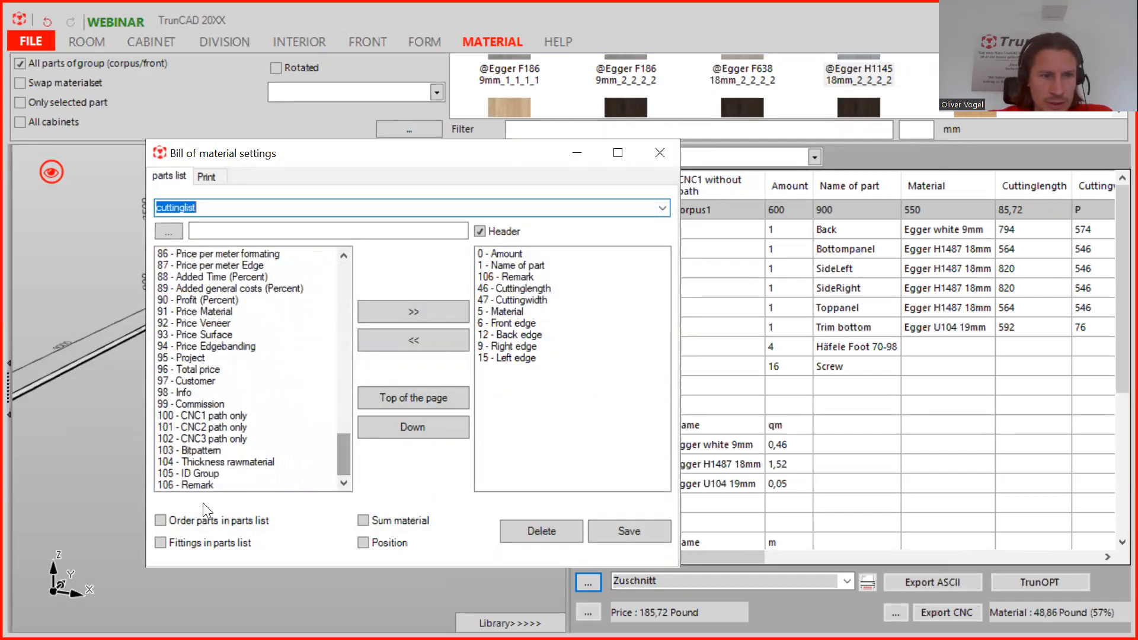
pyautogui.click(191, 488)
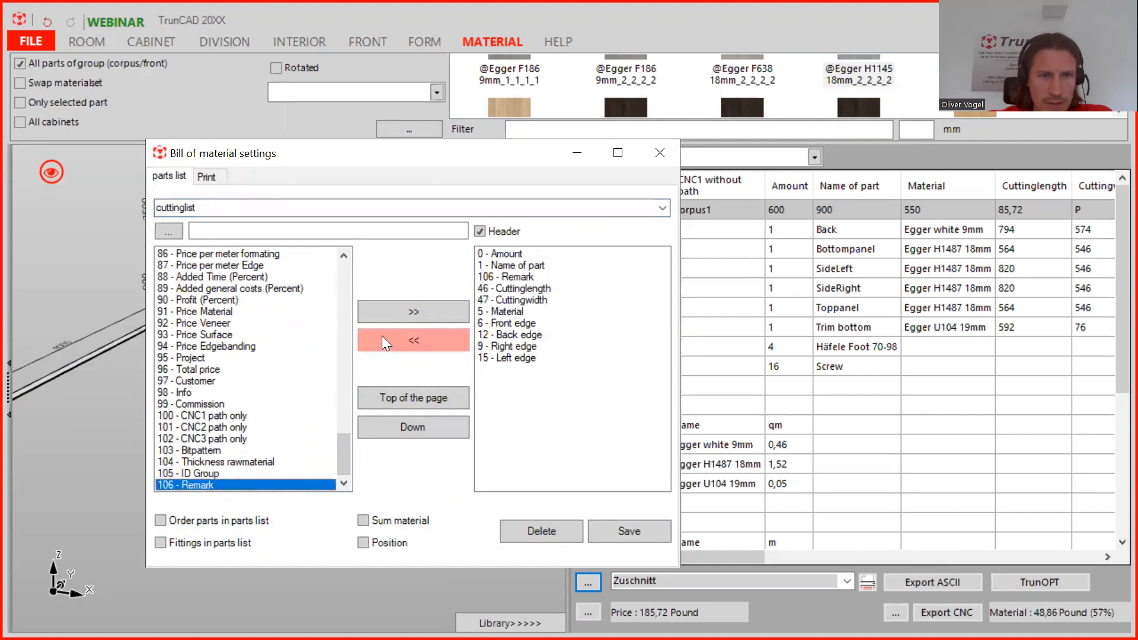
pyautogui.click(518, 276)
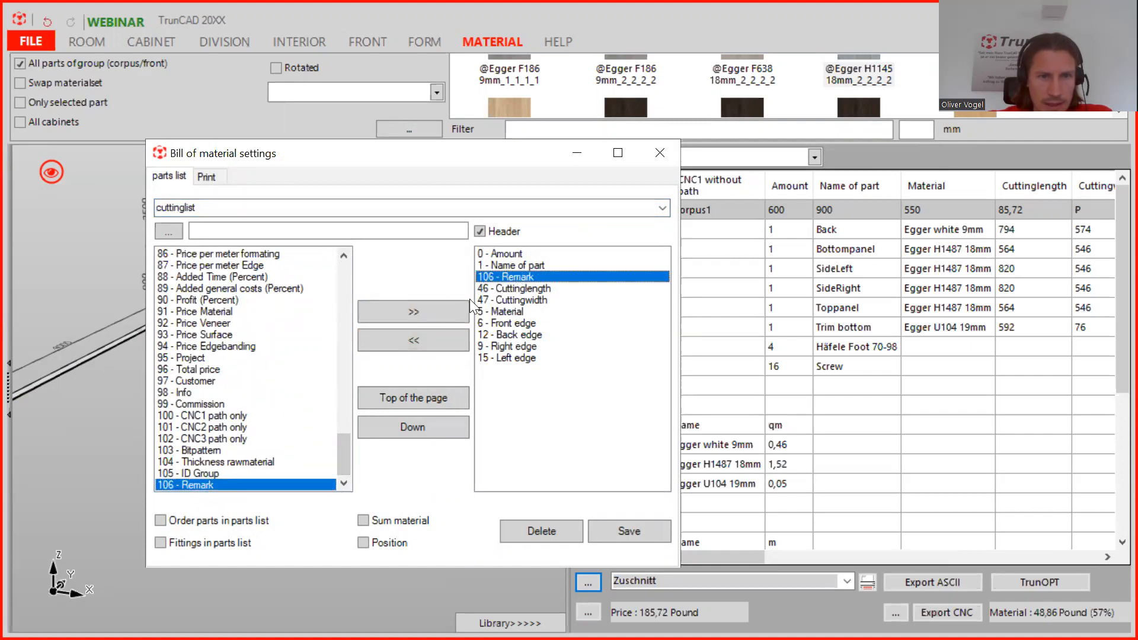
pyautogui.click(421, 343)
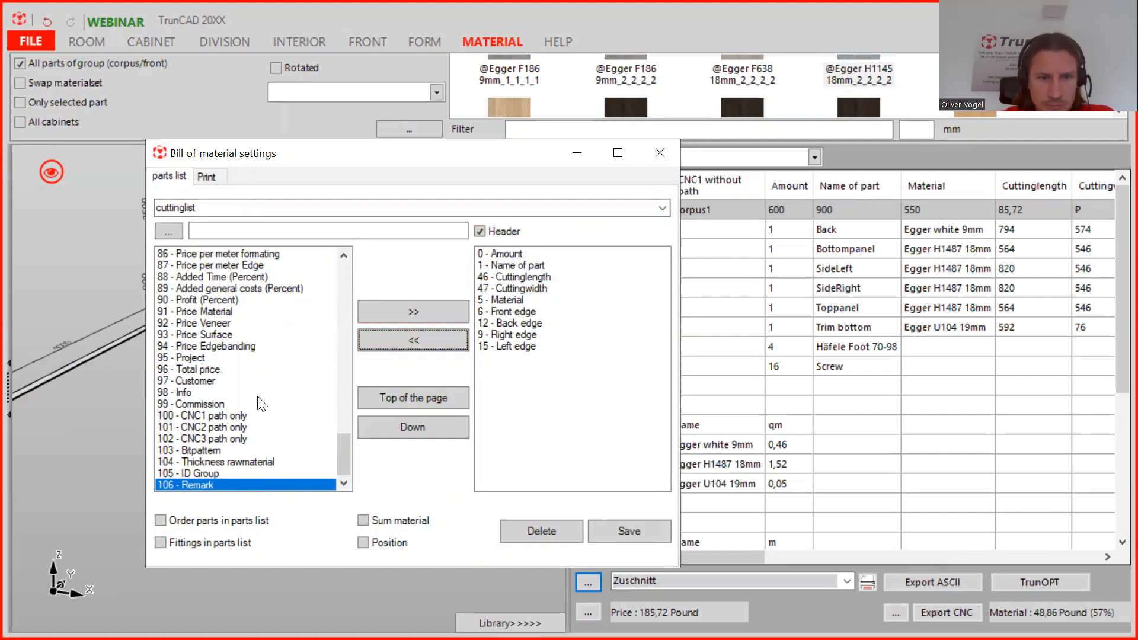
# Step: Add the Remark column to the cuttinglist layout directly below Name of part, then save and close the settings
pyautogui.click(204, 484)
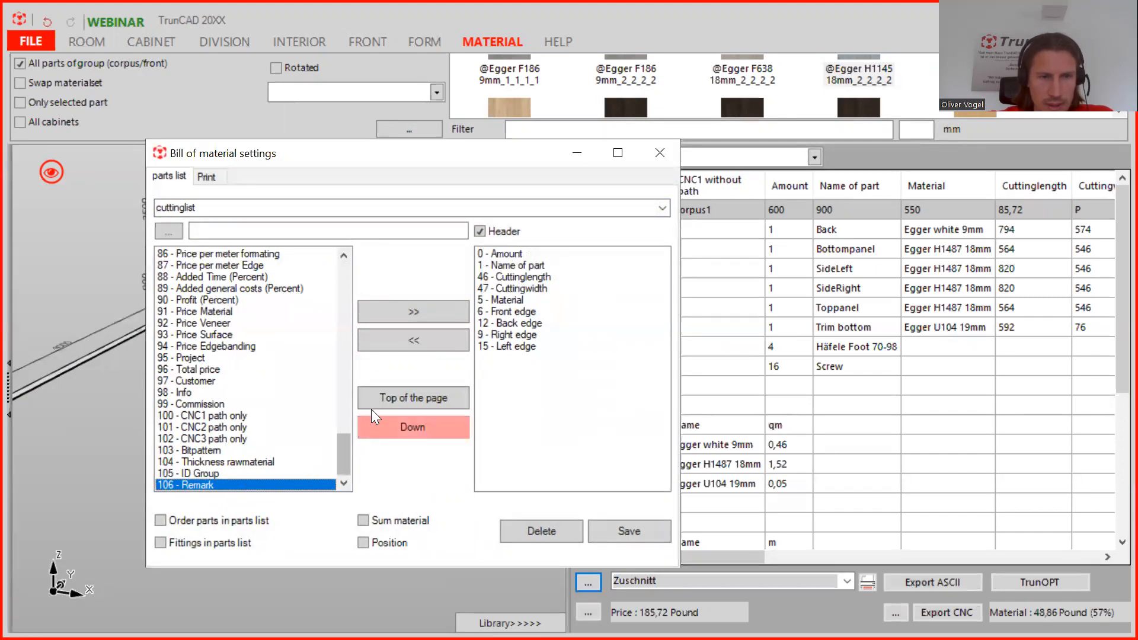
pyautogui.click(425, 313)
pyautogui.click(514, 359)
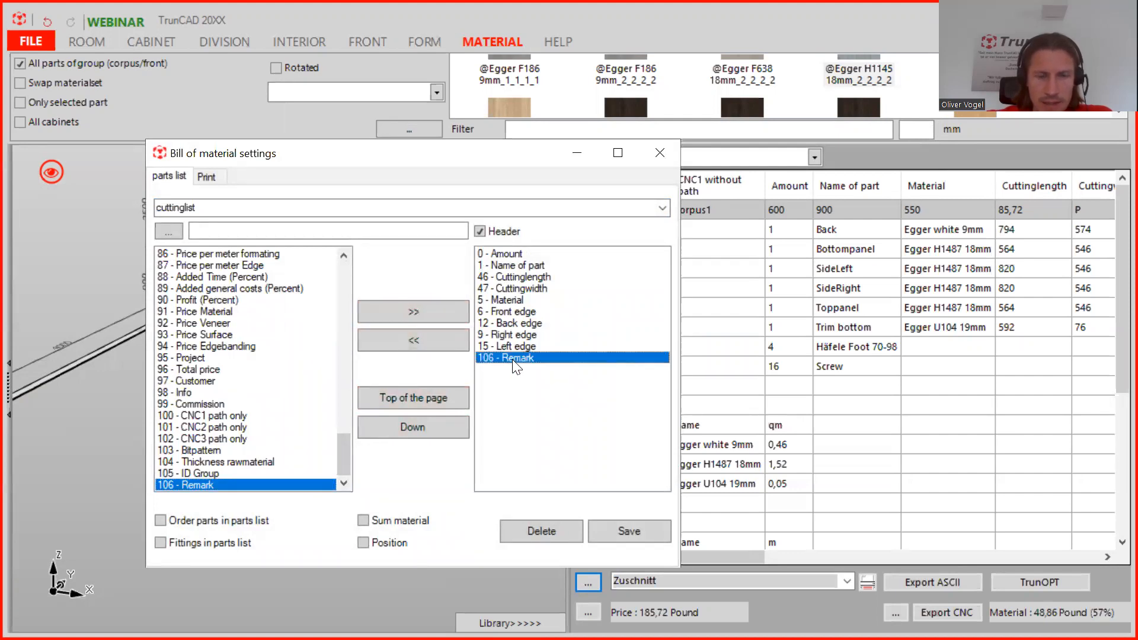
pyautogui.click(424, 399)
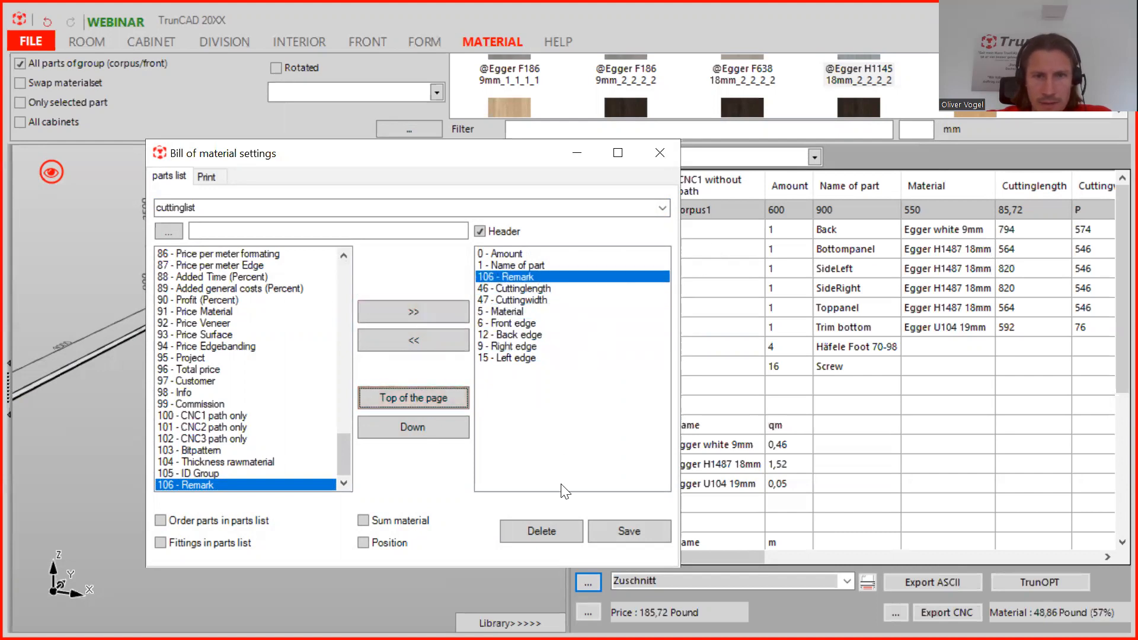
pyautogui.click(625, 527)
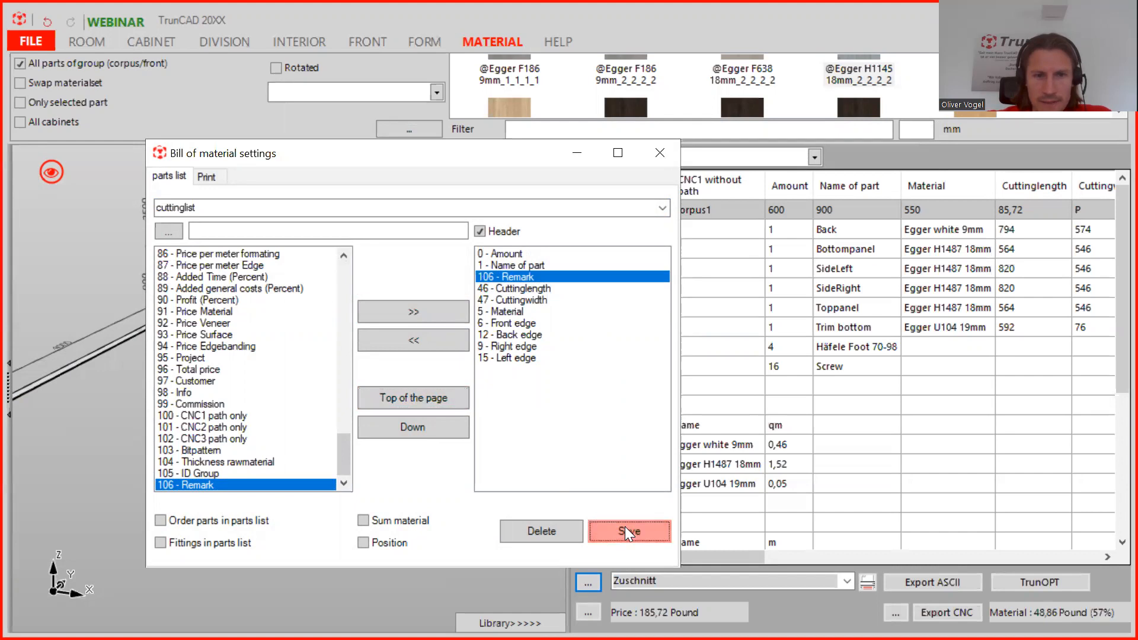
pyautogui.click(658, 153)
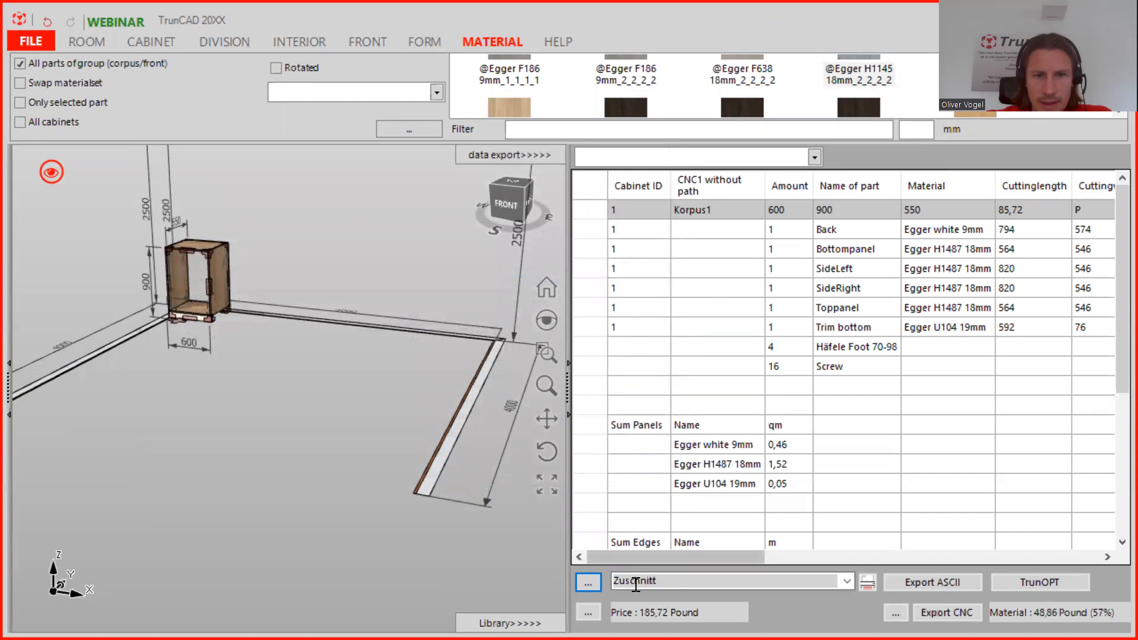
# Step: Reopen the parts list and switch it to the cuttinglist layout
pyautogui.click(504, 154)
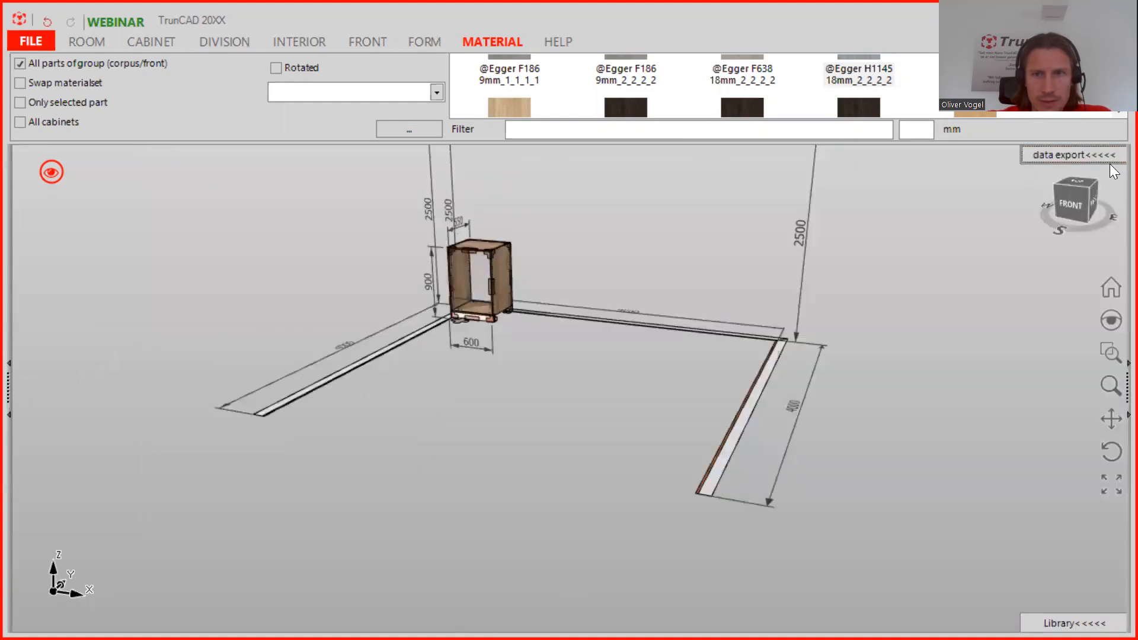
pyautogui.click(1053, 156)
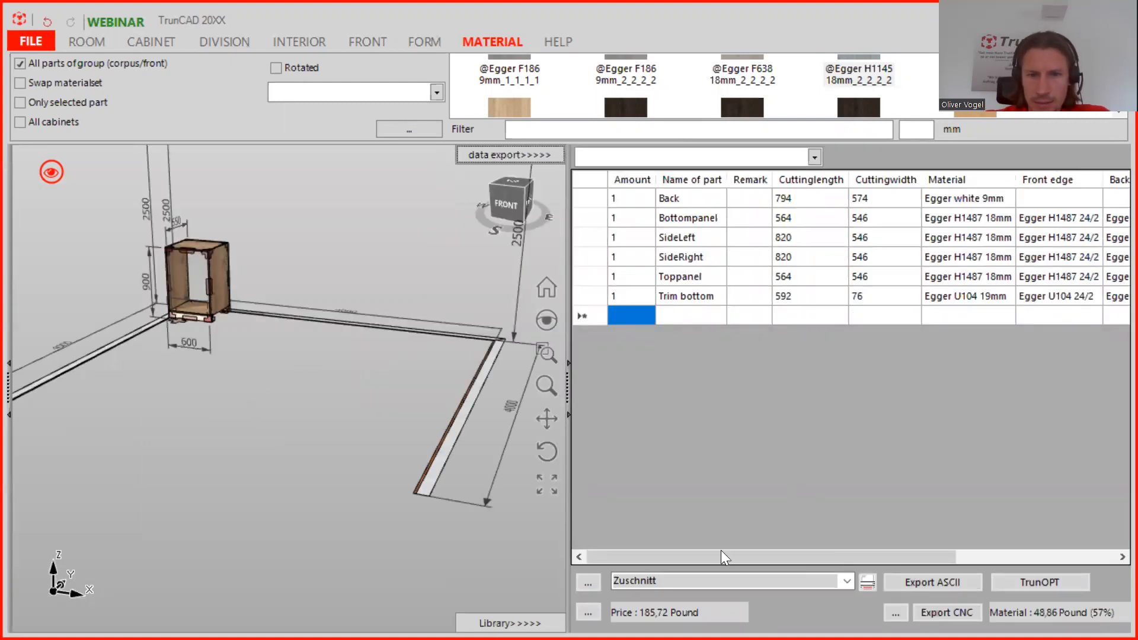
pyautogui.click(700, 581)
pyautogui.click(672, 542)
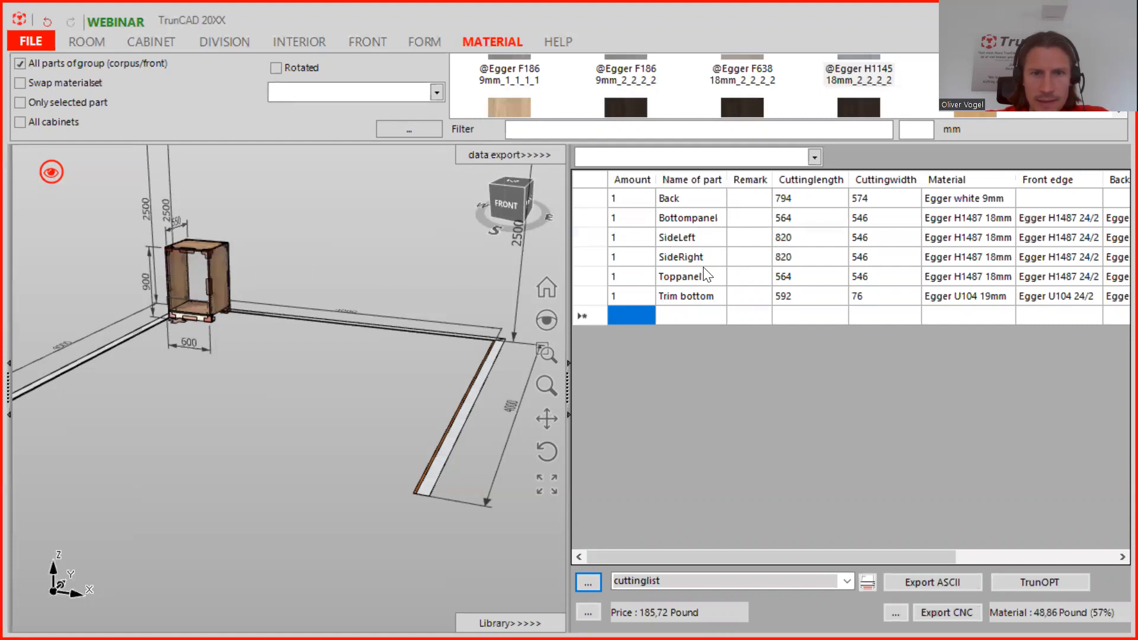
# Step: Enter the remark "note xyz" for the SideRight part in the parts list
pyautogui.click(744, 257)
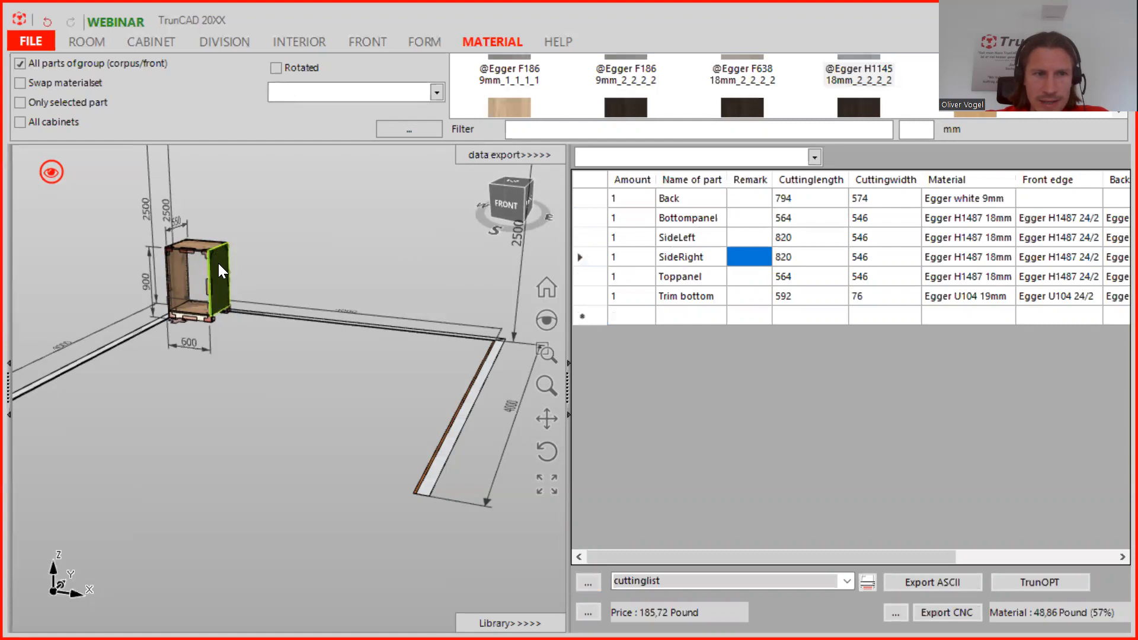
pyautogui.scroll(6, 219, 265)
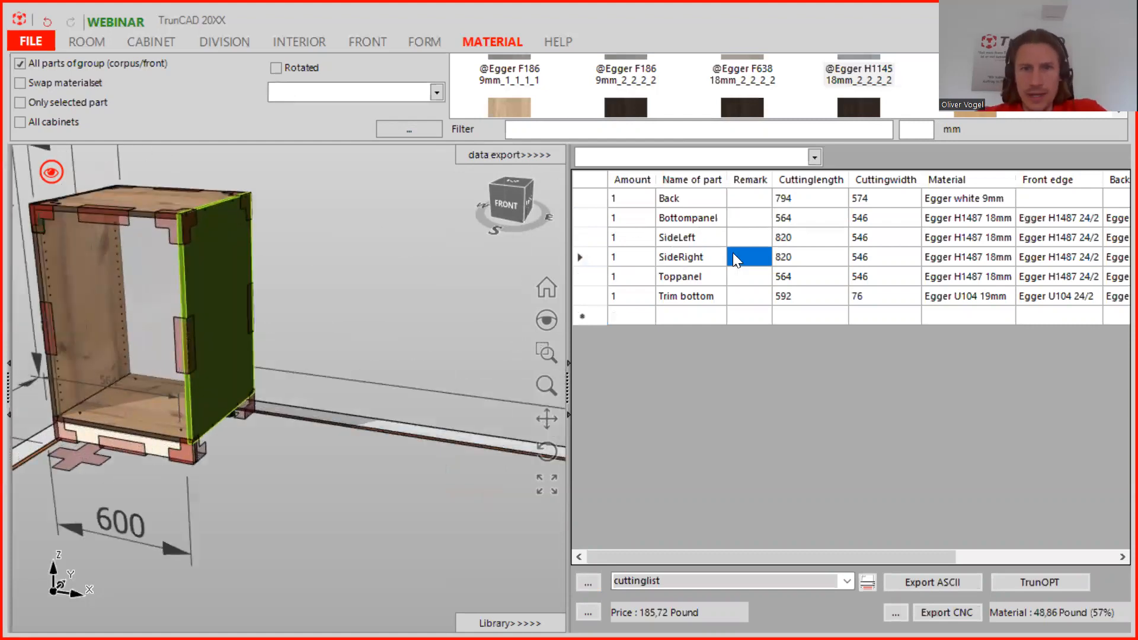
pyautogui.click(754, 255)
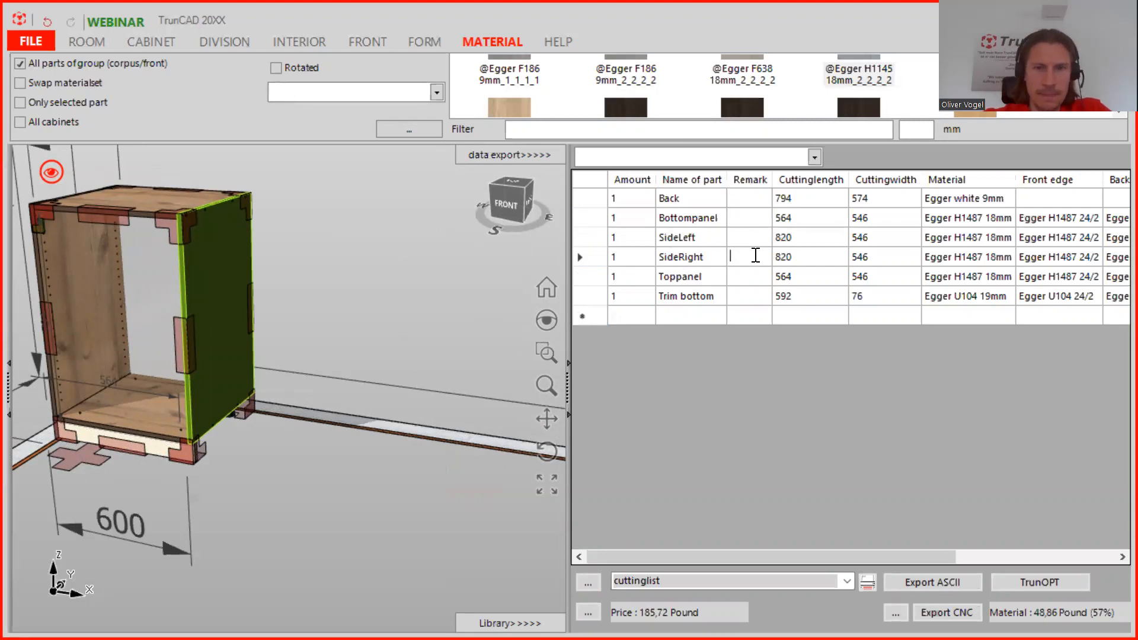
pyautogui.write('note')
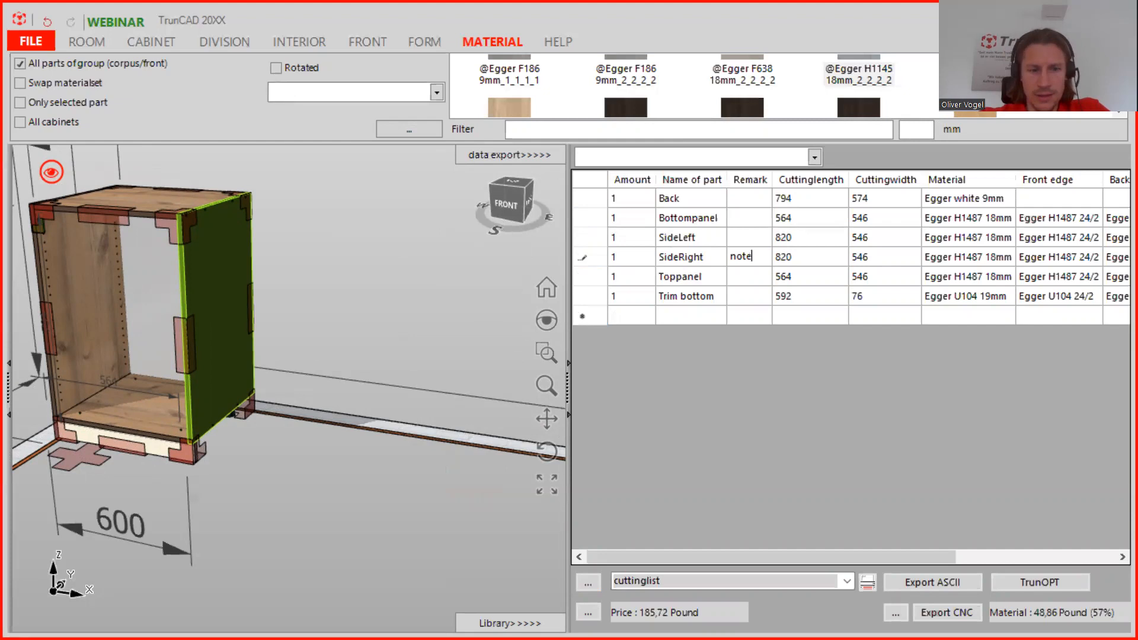
pyautogui.write(' xyz')
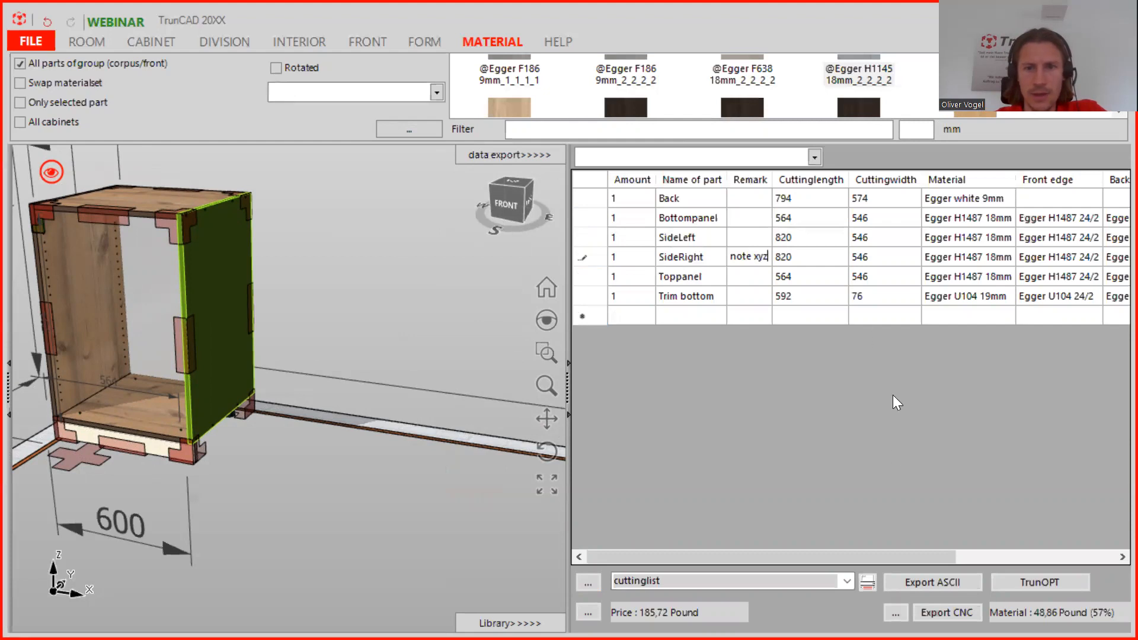
# Step: Open the ASCII export of the parts list as a CSV file, cancel it and close the parts list
pyautogui.click(919, 589)
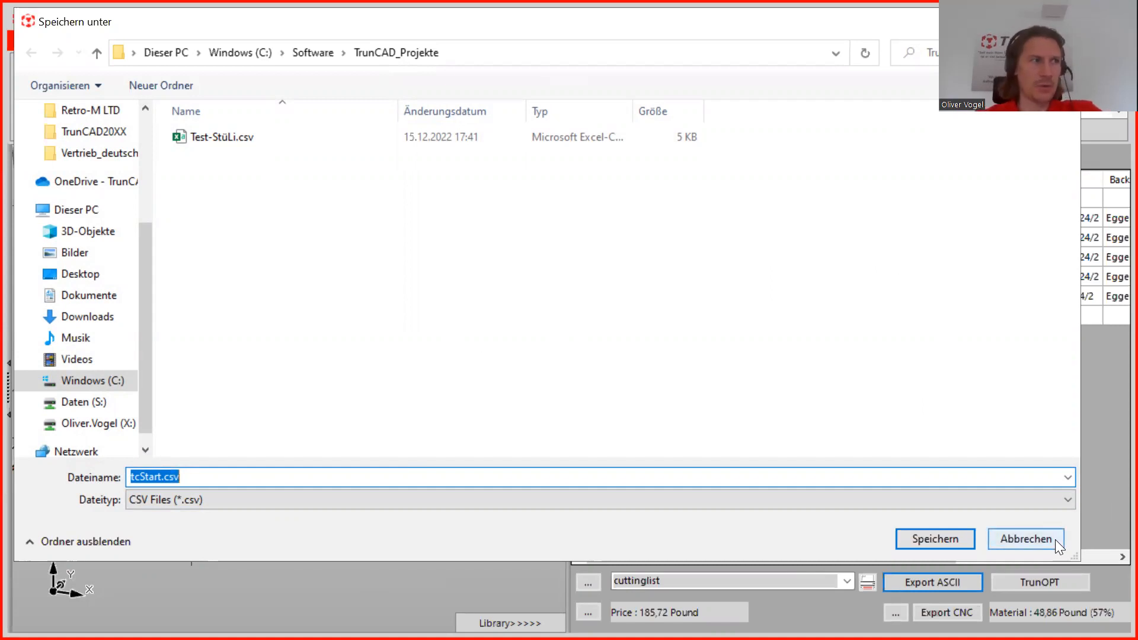
pyautogui.click(1025, 539)
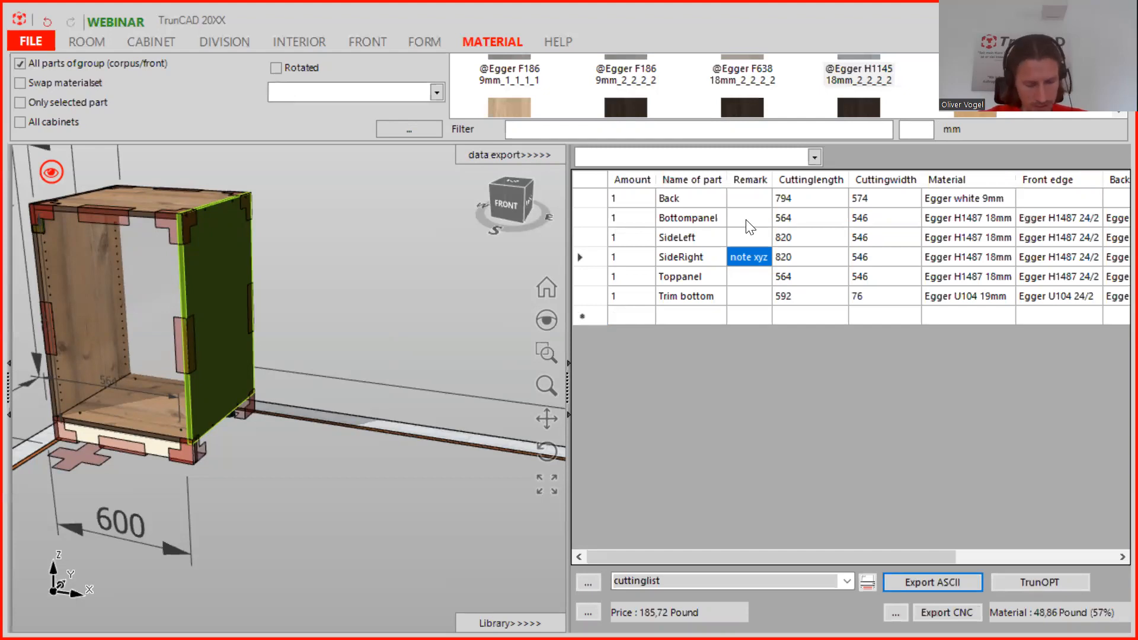
pyautogui.click(524, 160)
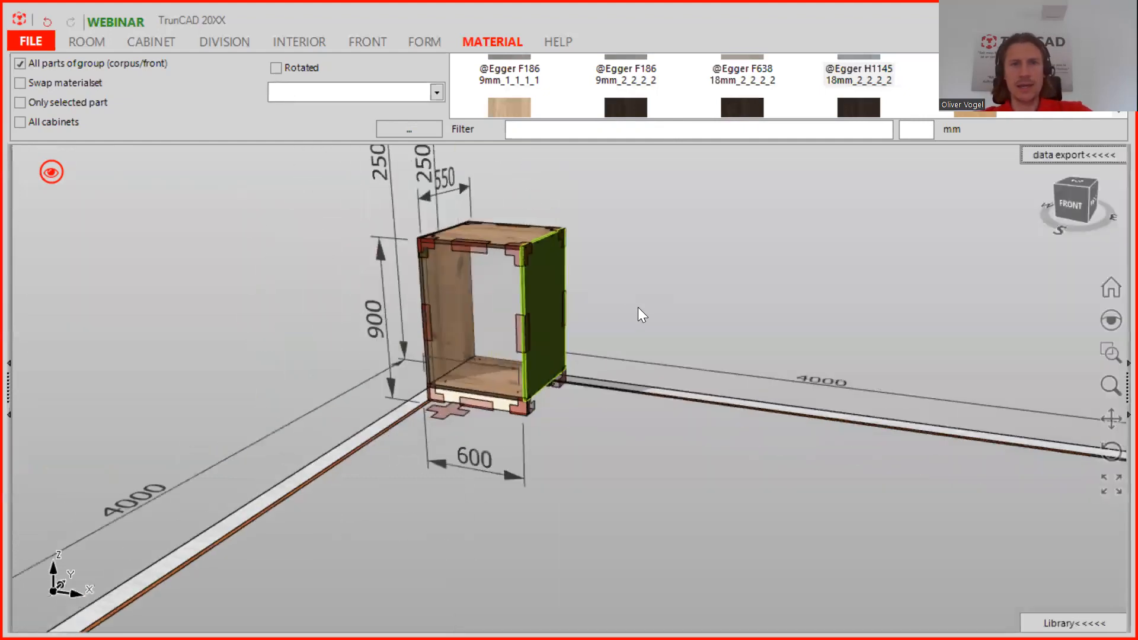
# Step: Set the cabinet's height to 1500 mm
pyautogui.moveTo(617, 308); pyautogui.dragTo(732, 298, button='middle')
pyautogui.scroll(-4, 493, 276)
pyautogui.moveTo(511, 268); pyautogui.dragTo(365, 267, button='middle')
pyautogui.scroll(5, 348, 283)
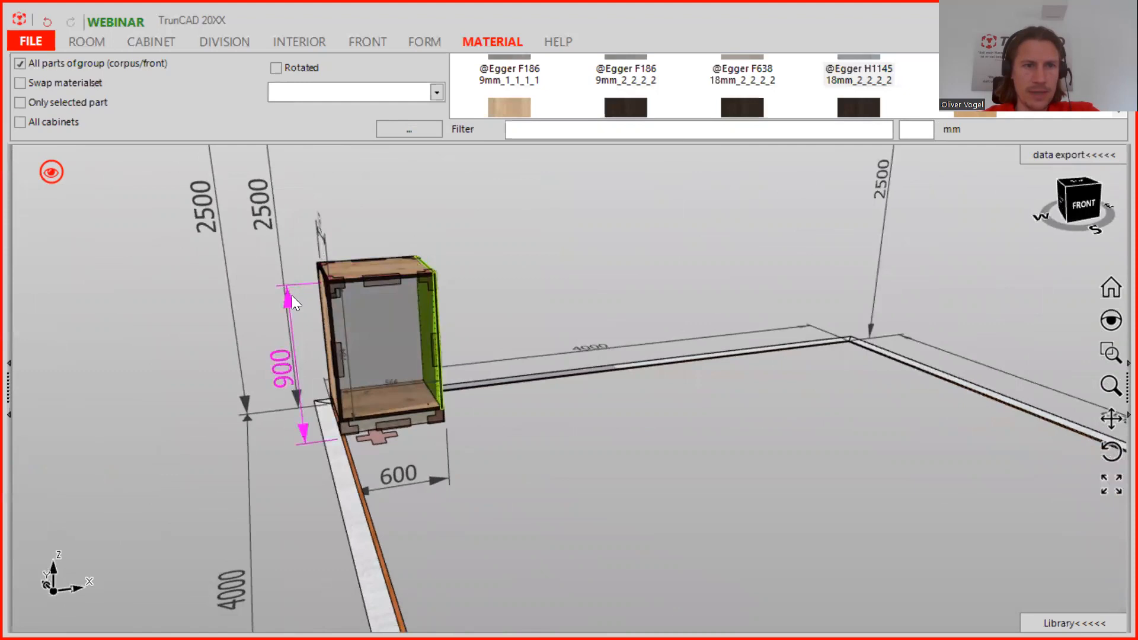
pyautogui.click(291, 297)
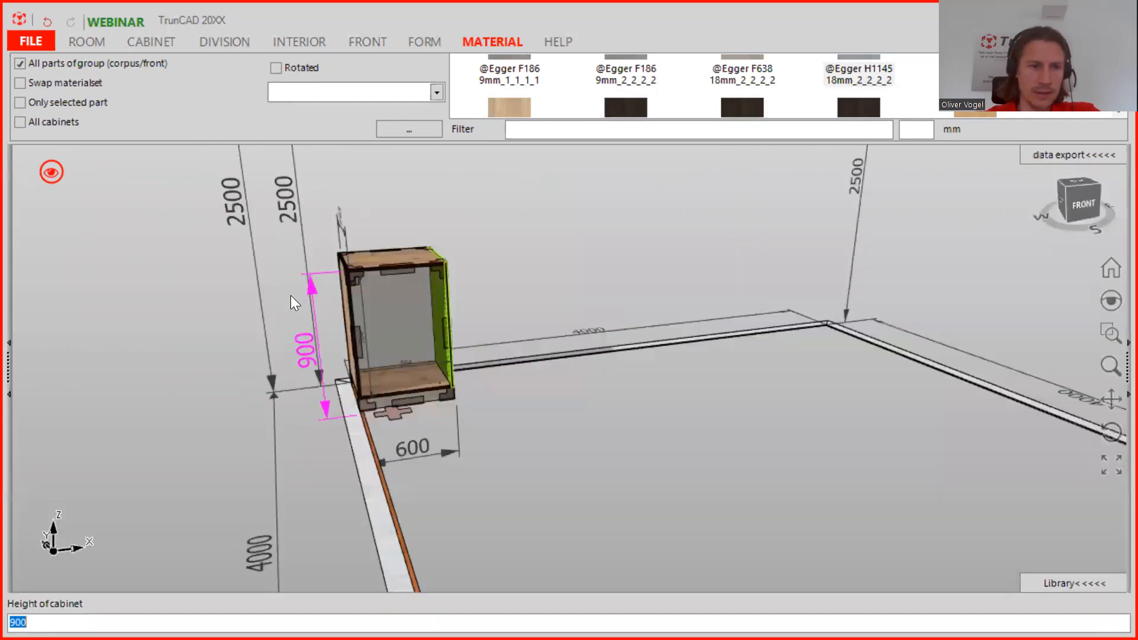
pyautogui.write('1')
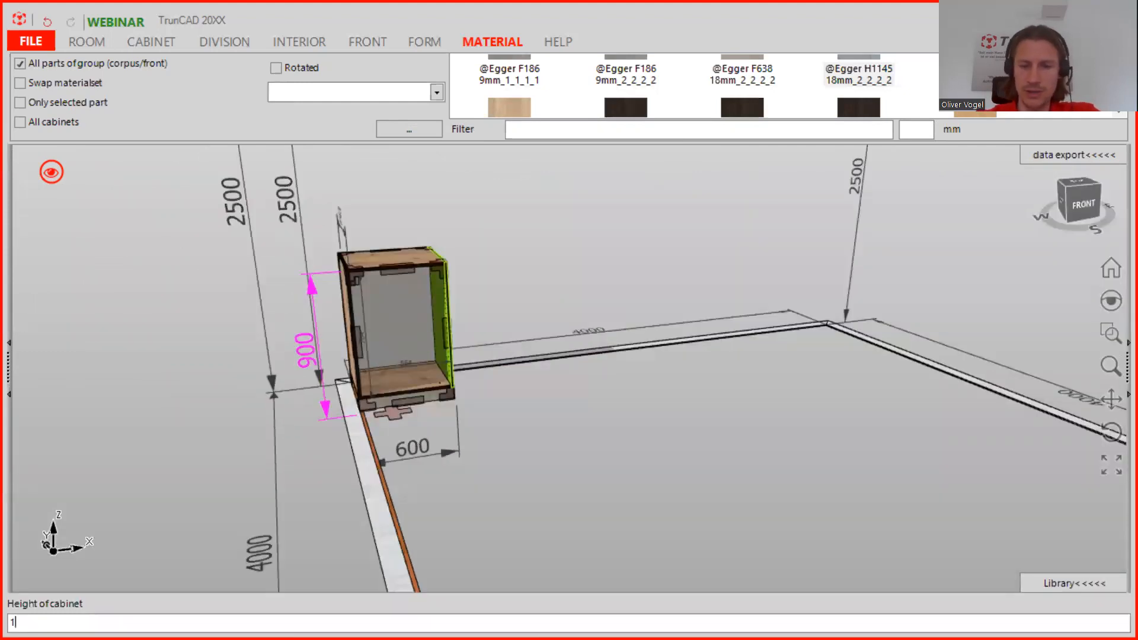
pyautogui.write('500')
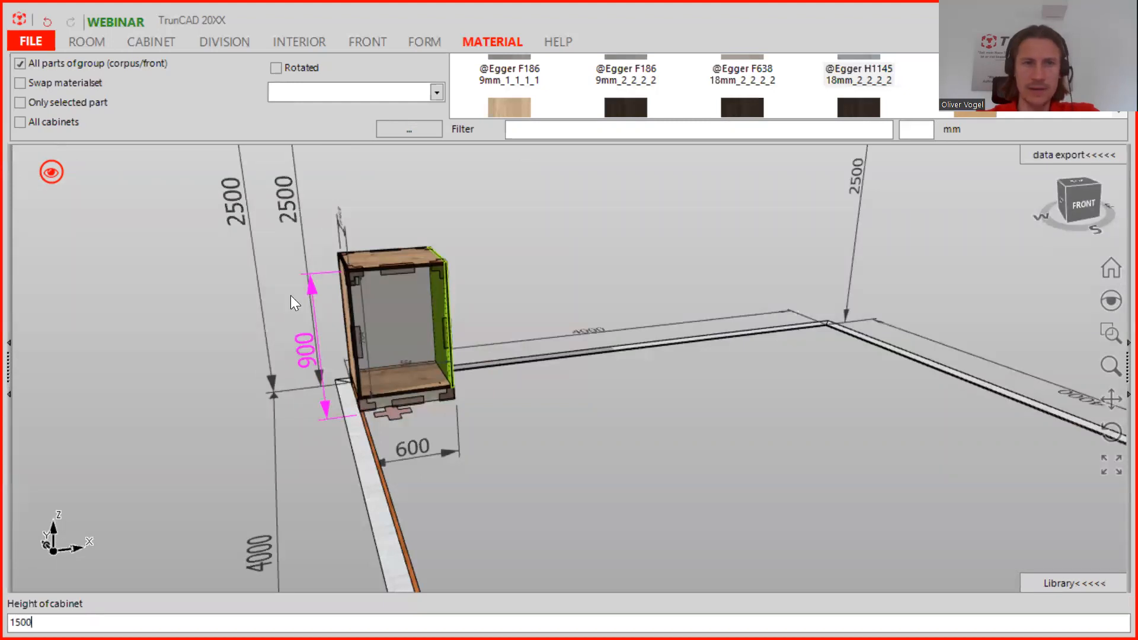
pyautogui.press('Return')
# Step: Place a second cabinet, 600 mm wide, 900 mm high and 550 mm deep, on top of the existing one
pyautogui.moveTo(561, 360); pyautogui.dragTo(497, 339, button='middle')
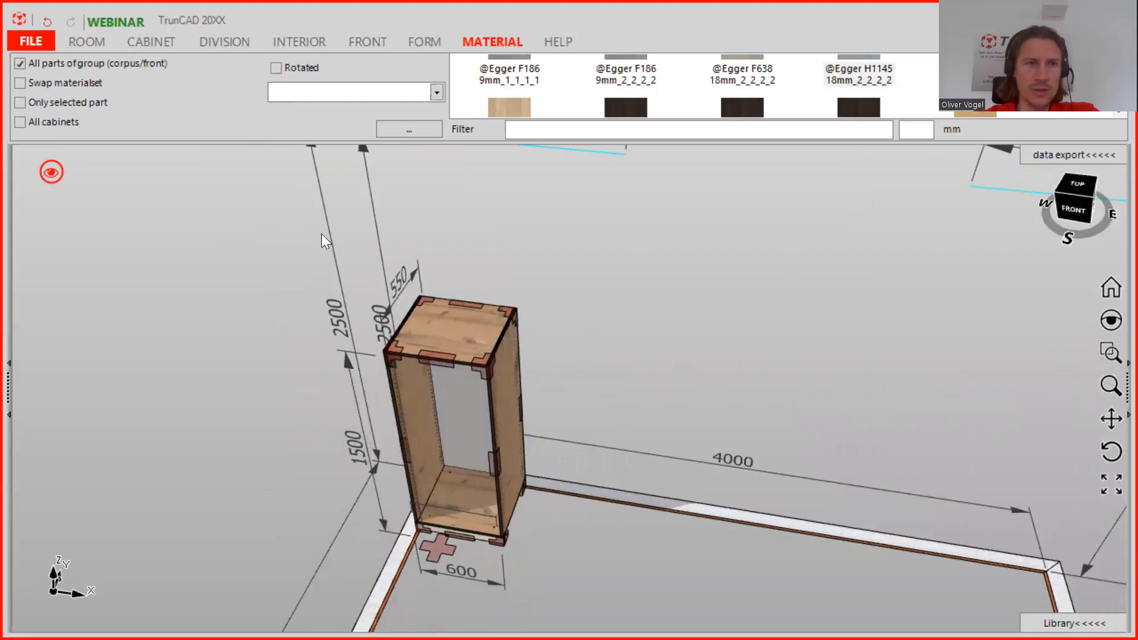
pyautogui.click(158, 42)
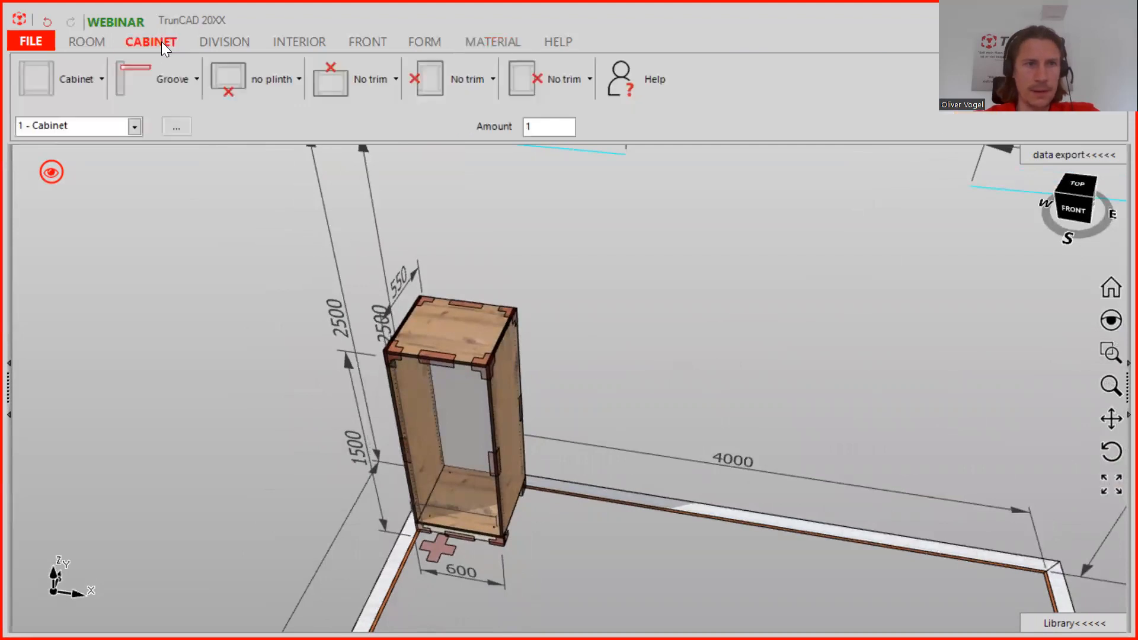
pyautogui.click(79, 73)
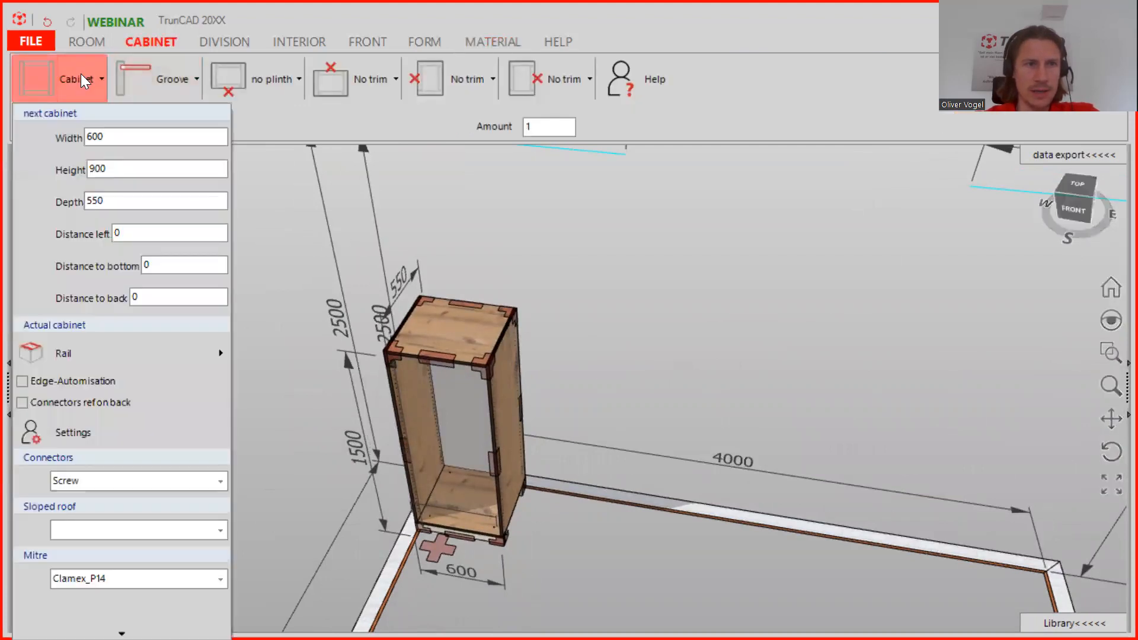
pyautogui.click(46, 87)
pyautogui.scroll(5, 484, 304)
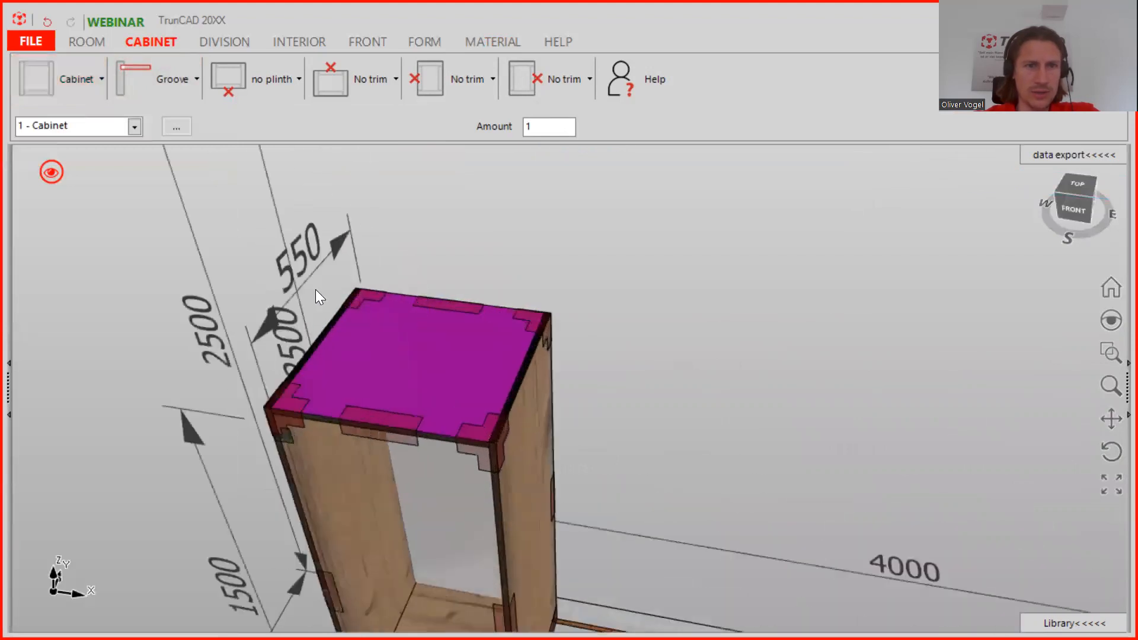
pyautogui.click(40, 66)
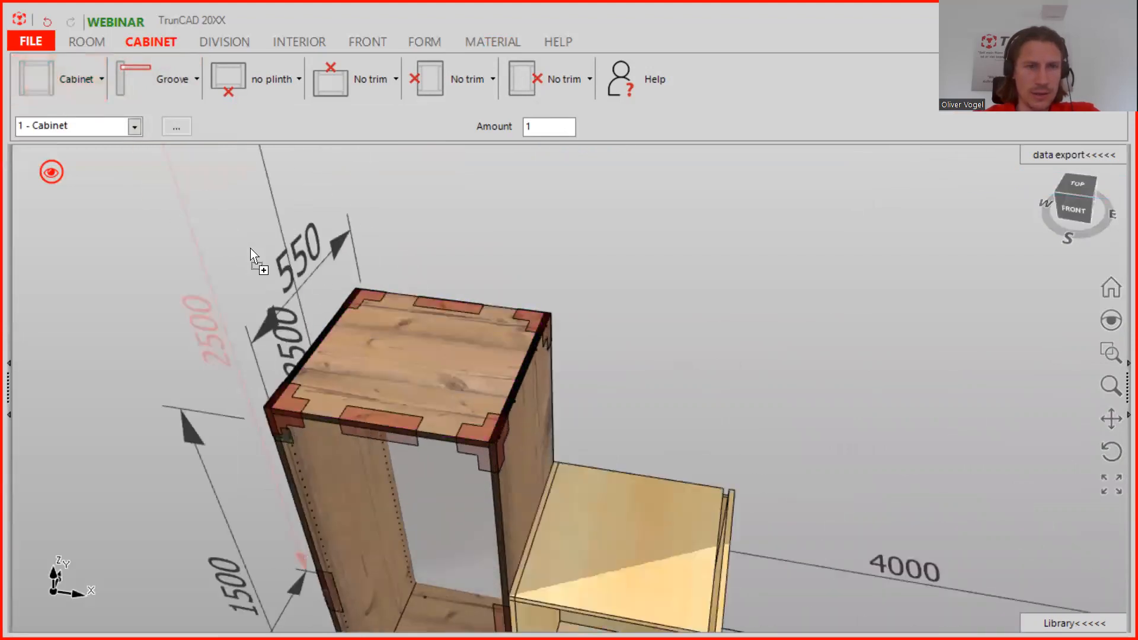
pyautogui.click(363, 294)
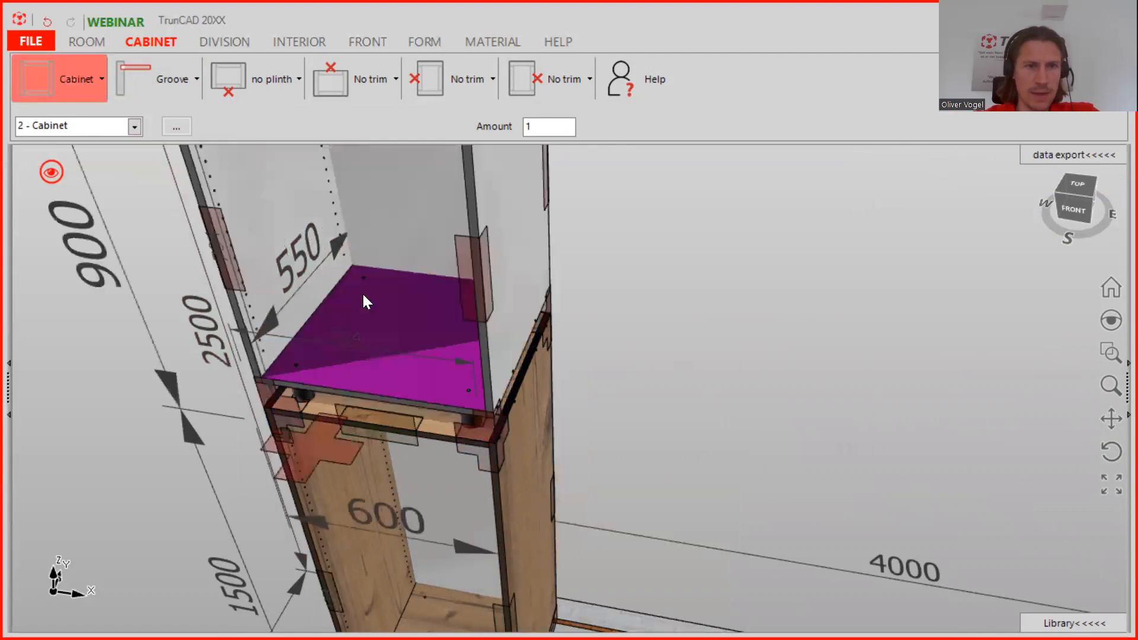
# Step: Turn off the plinth legs beneath the upper cabinet
pyautogui.moveTo(356, 350); pyautogui.dragTo(332, 296, button='middle')
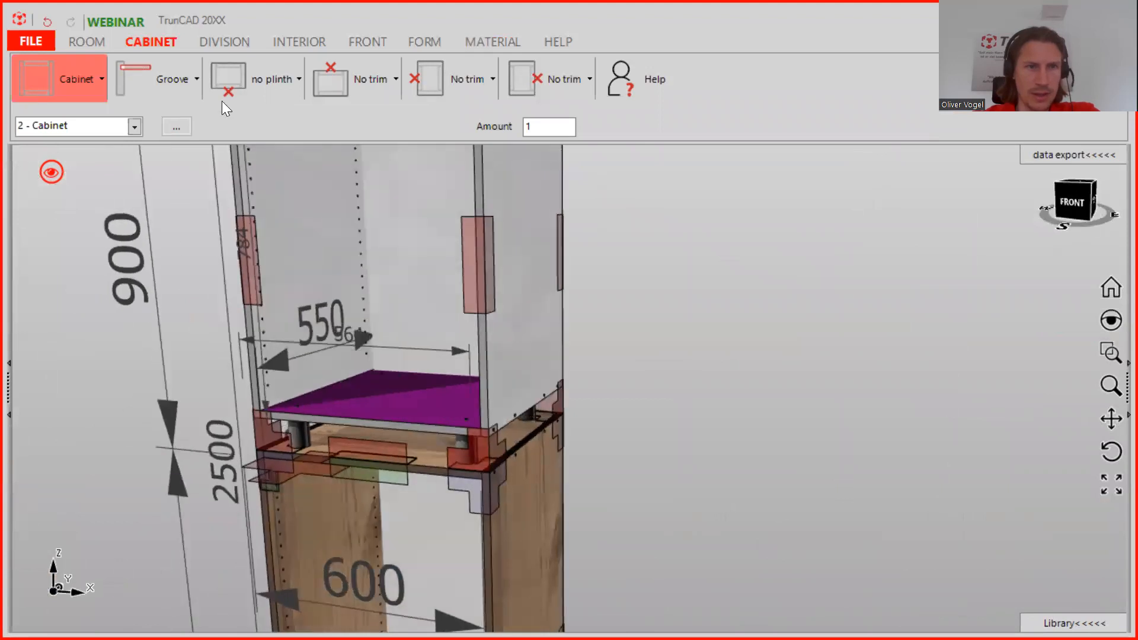
pyautogui.click(273, 79)
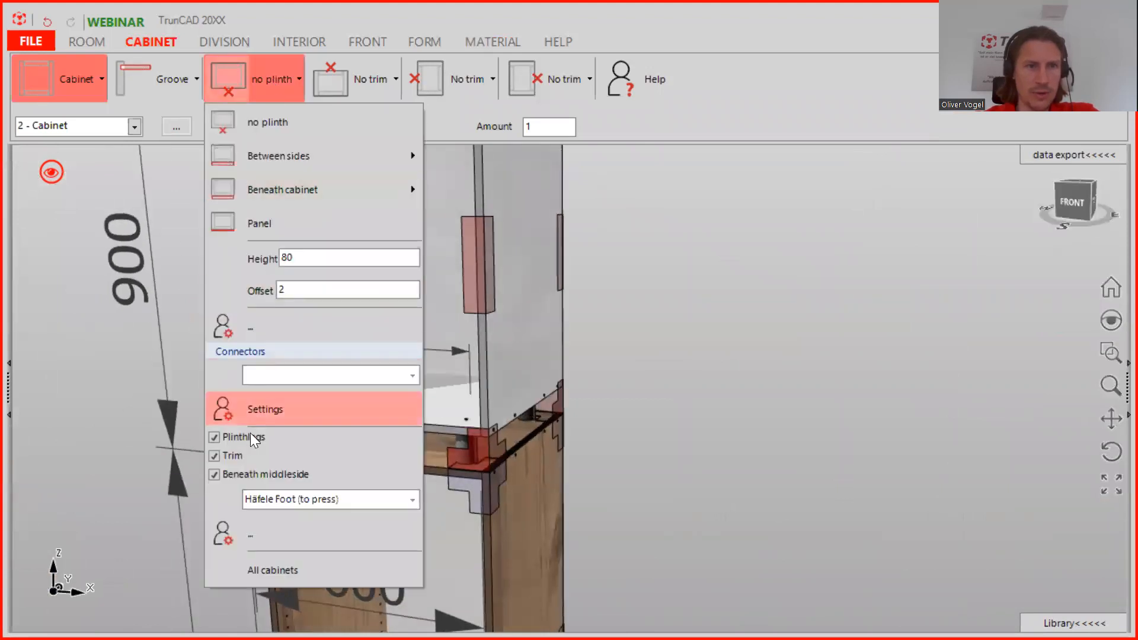
pyautogui.click(214, 438)
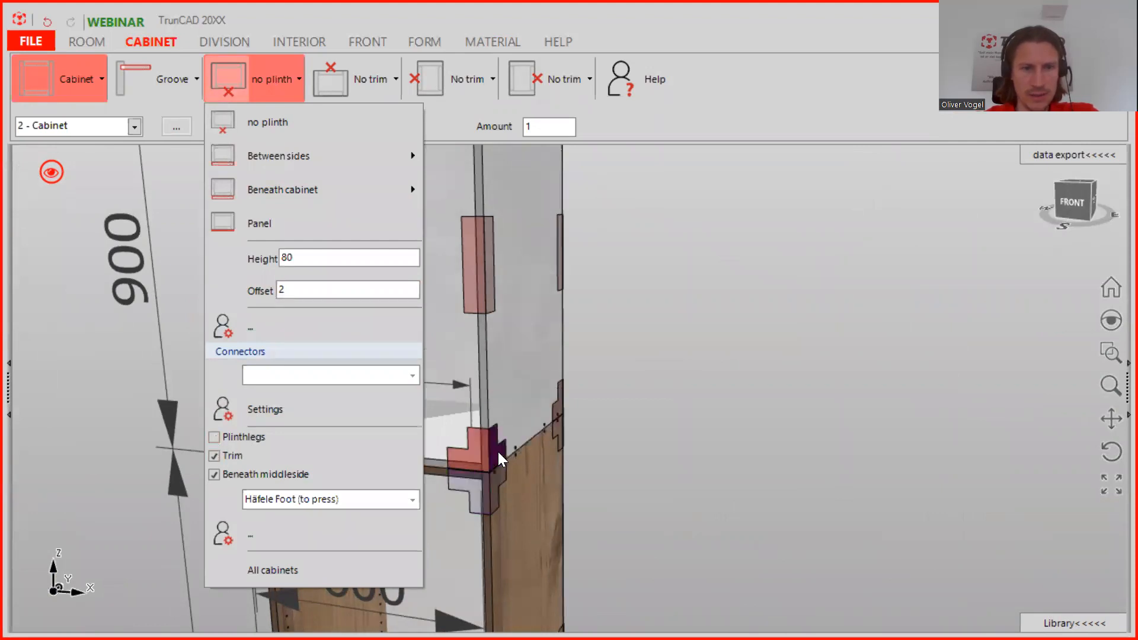
pyautogui.moveTo(584, 445); pyautogui.dragTo(666, 449, button='middle')
pyautogui.scroll(-2, 551, 314)
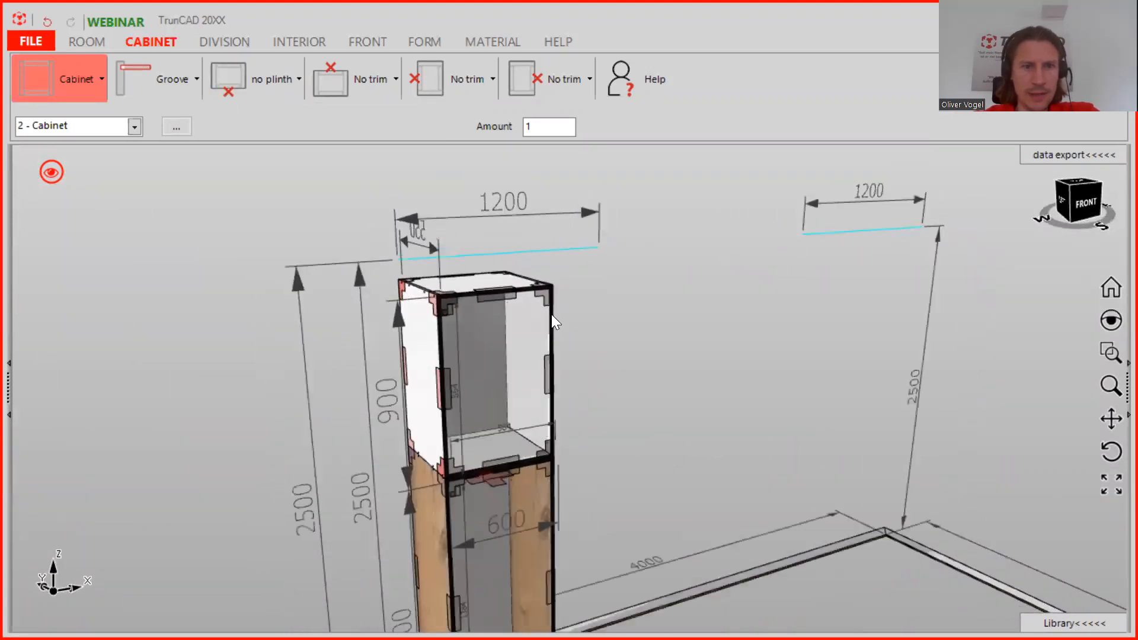
# Step: Add a left trim to the upper cabinet, keeping the 50 mm width and 2 mm offset
pyautogui.scroll(2, 551, 350)
pyautogui.moveTo(584, 261); pyautogui.dragTo(617, 282, button='middle')
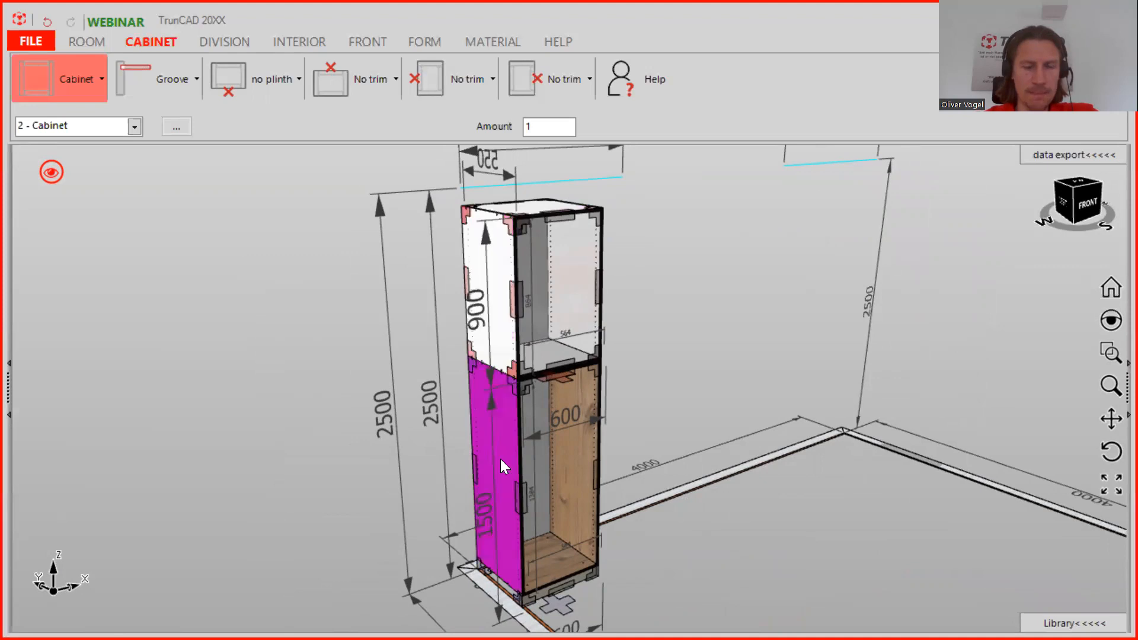
pyautogui.scroll(-2, 505, 305)
pyautogui.moveTo(514, 277); pyautogui.dragTo(532, 294, button='middle')
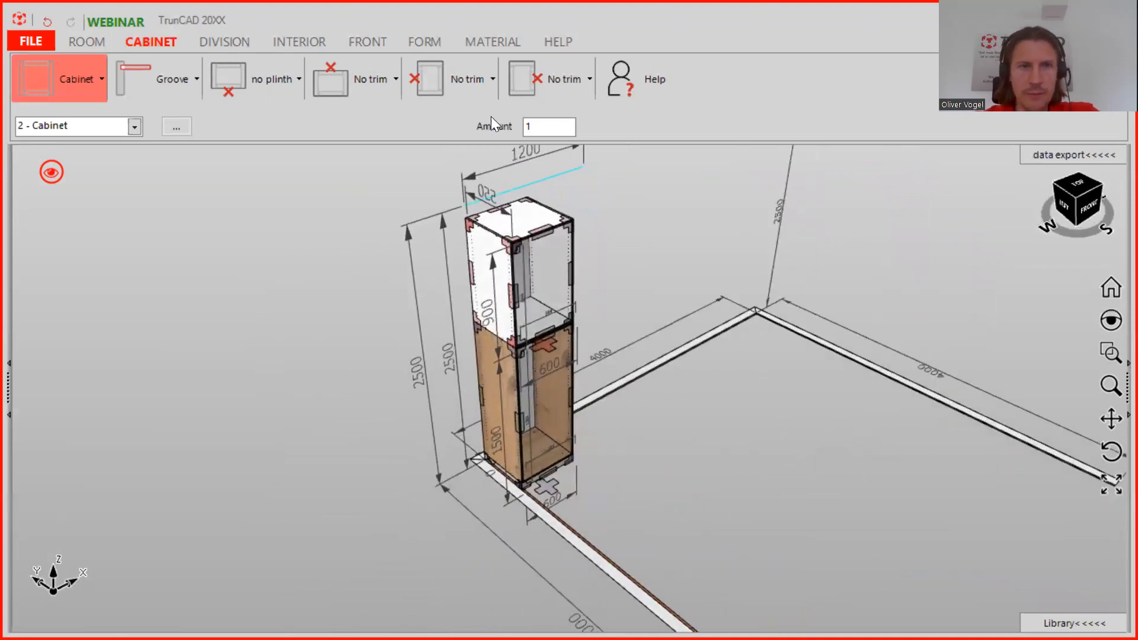
pyautogui.click(475, 77)
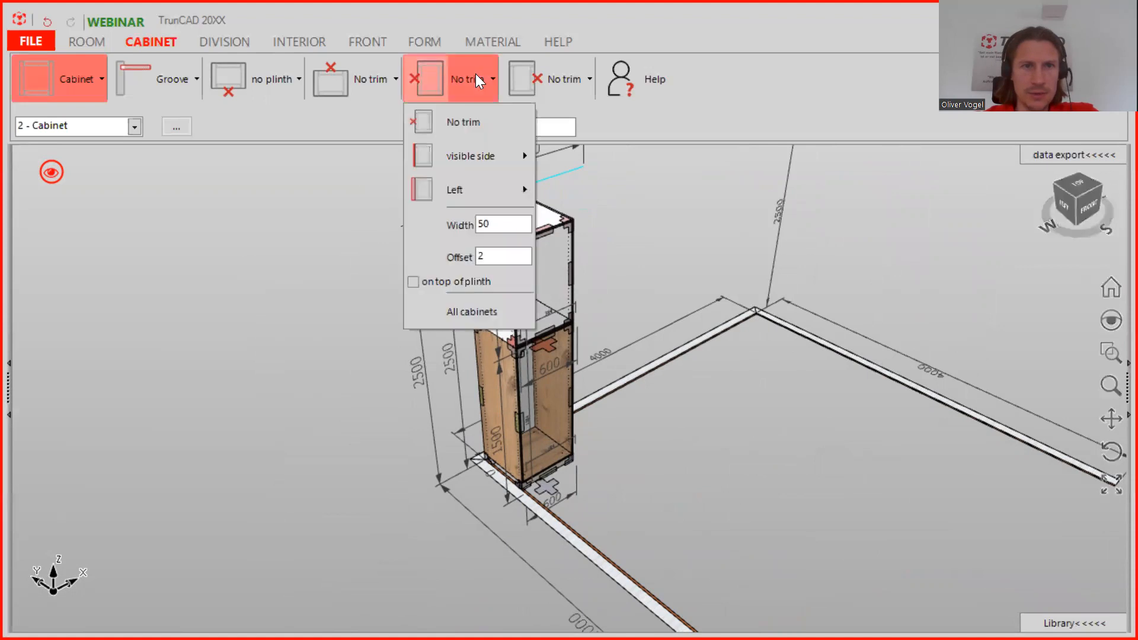
pyautogui.click(464, 191)
pyautogui.moveTo(680, 472); pyautogui.dragTo(688, 415, button='middle')
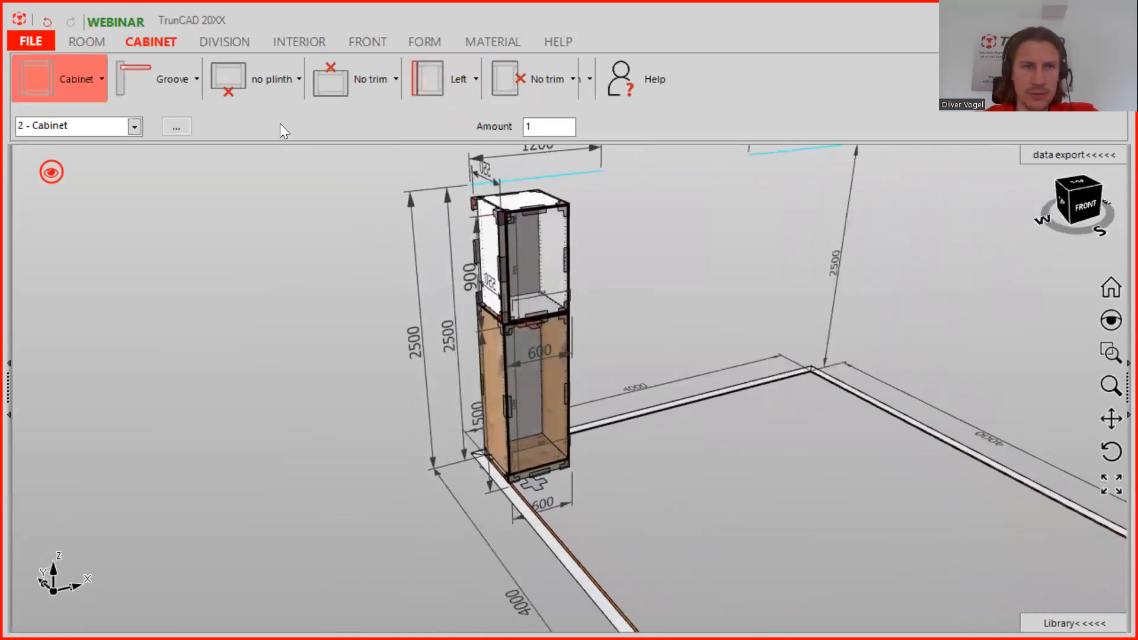
# Step: Make the lower cabinet (1 - Cabinet) active and add a matching left trim to it
pyautogui.click(135, 127)
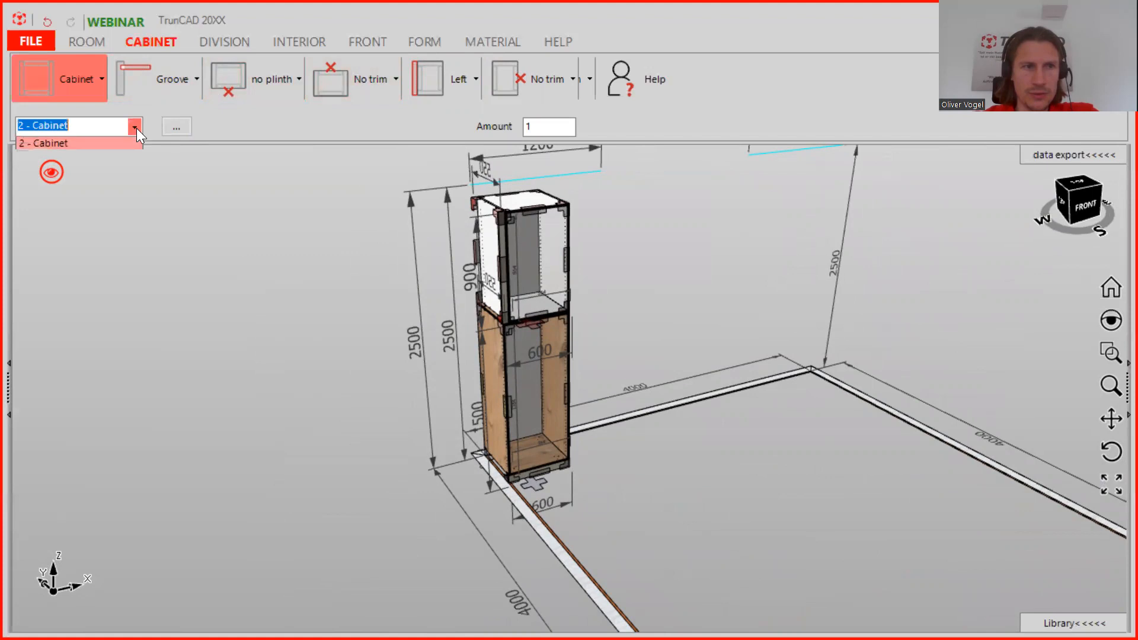
pyautogui.click(100, 145)
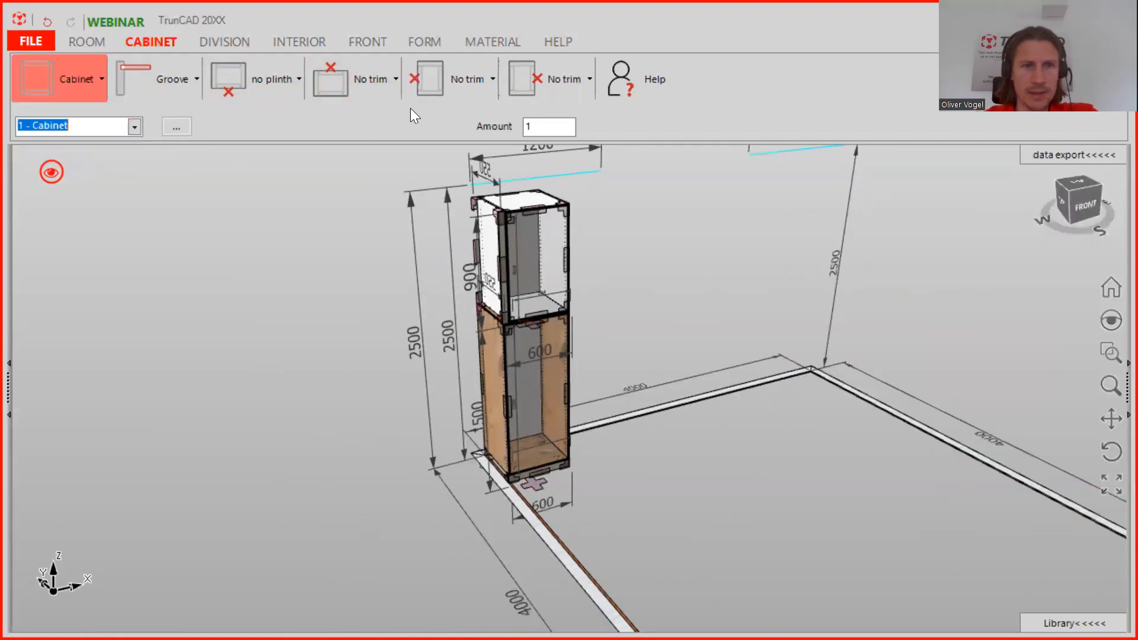
pyautogui.click(468, 79)
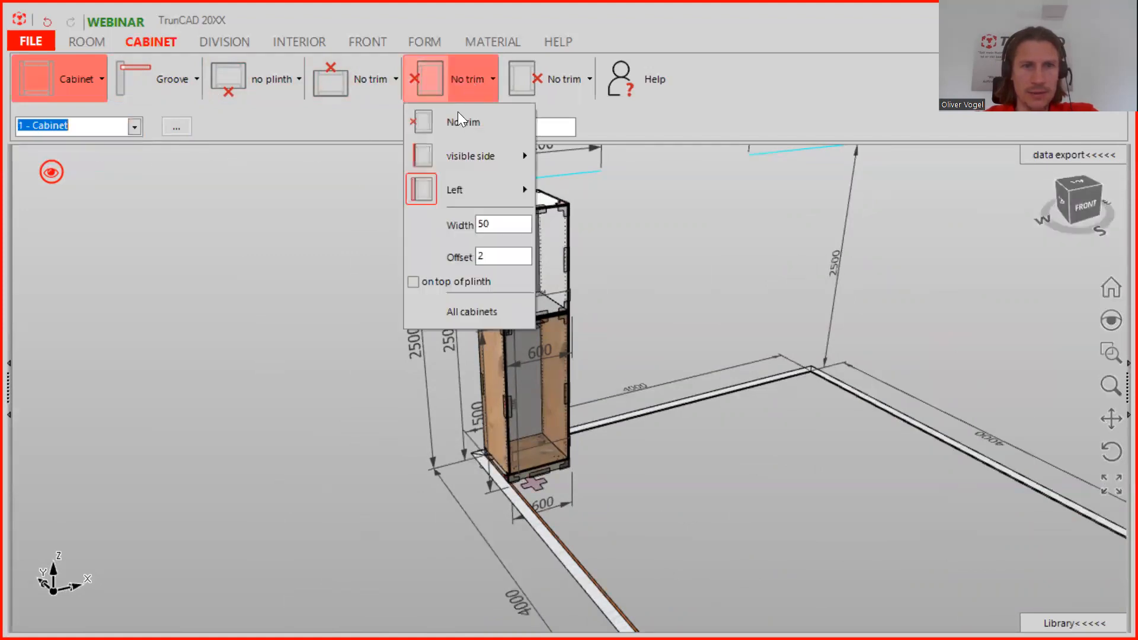
pyautogui.click(460, 182)
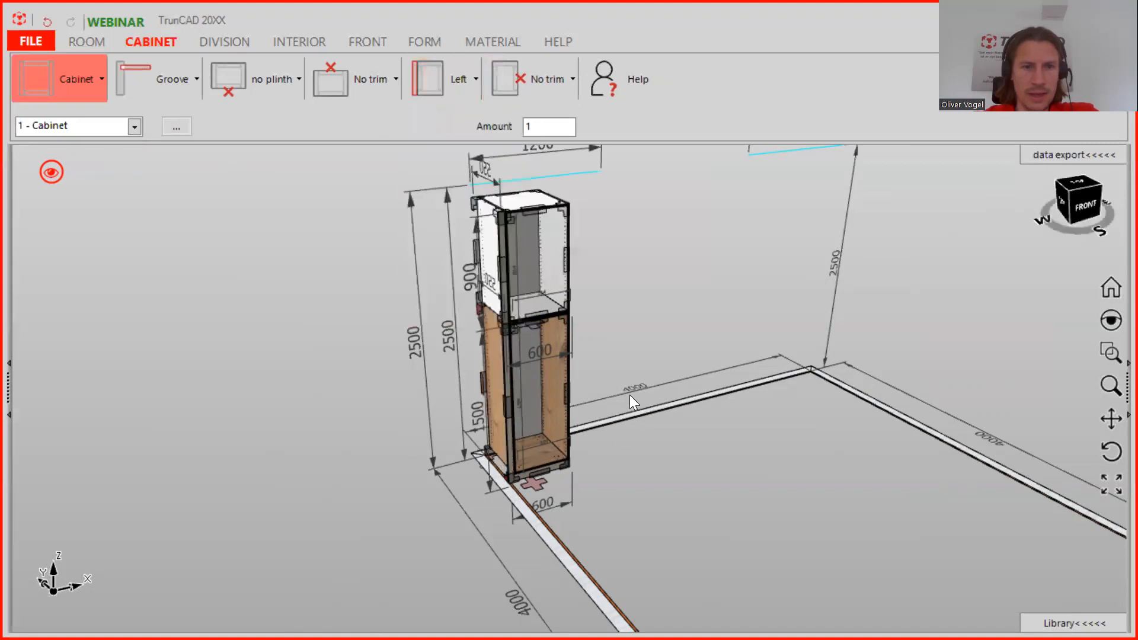
pyautogui.scroll(5, 506, 305)
pyautogui.moveTo(505, 305); pyautogui.dragTo(279, 282, button='middle')
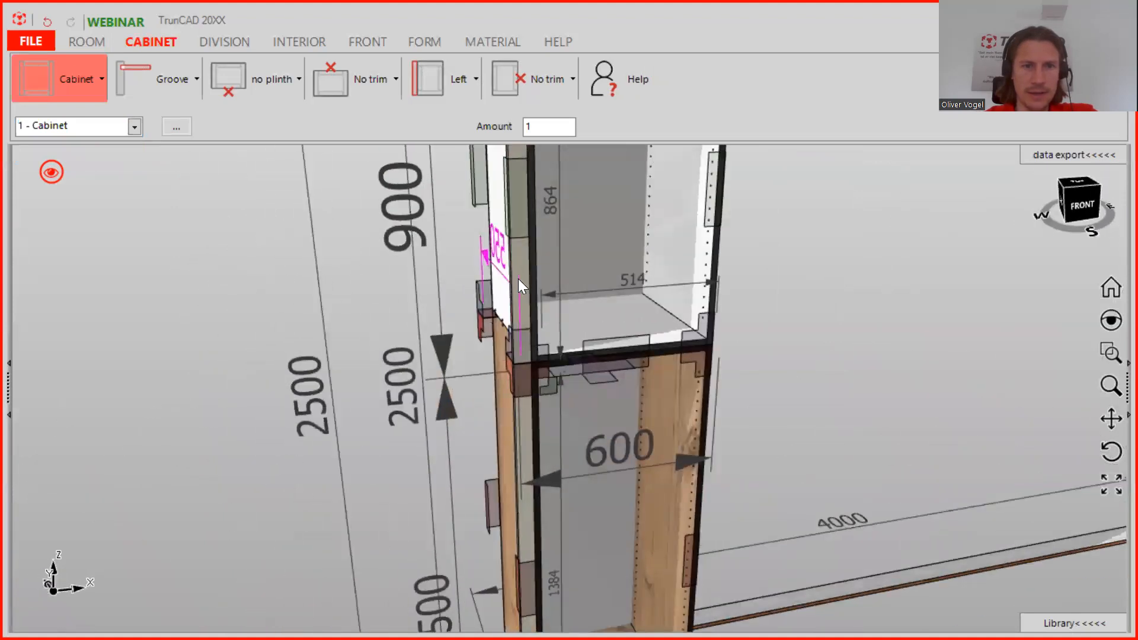
pyautogui.scroll(-8, 525, 282)
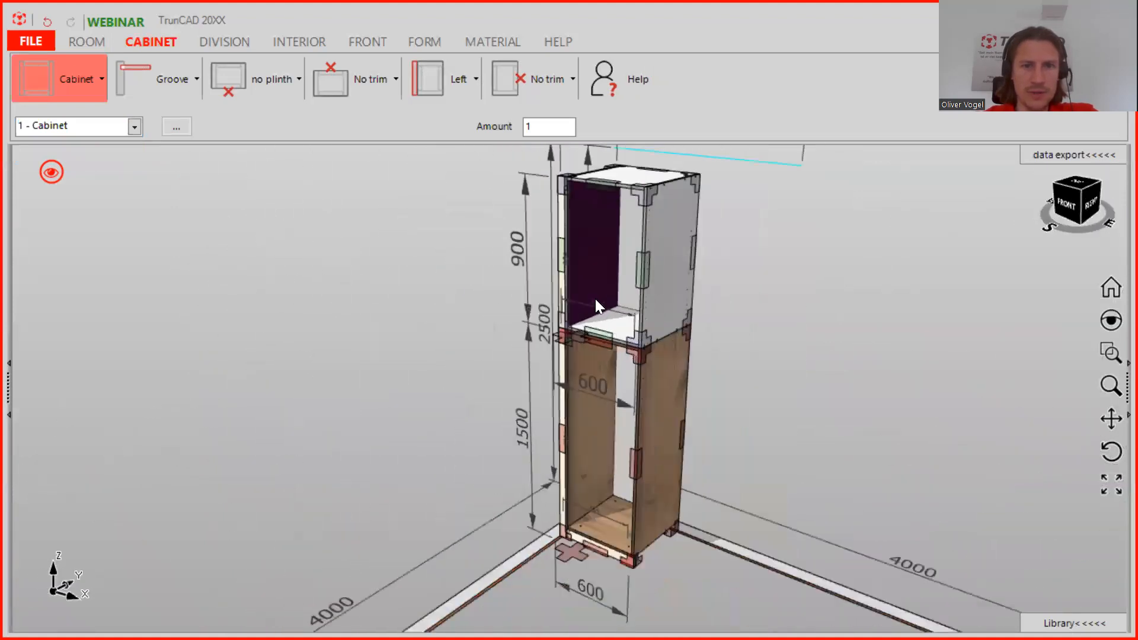
pyautogui.moveTo(697, 293); pyautogui.dragTo(560, 143, button='middle')
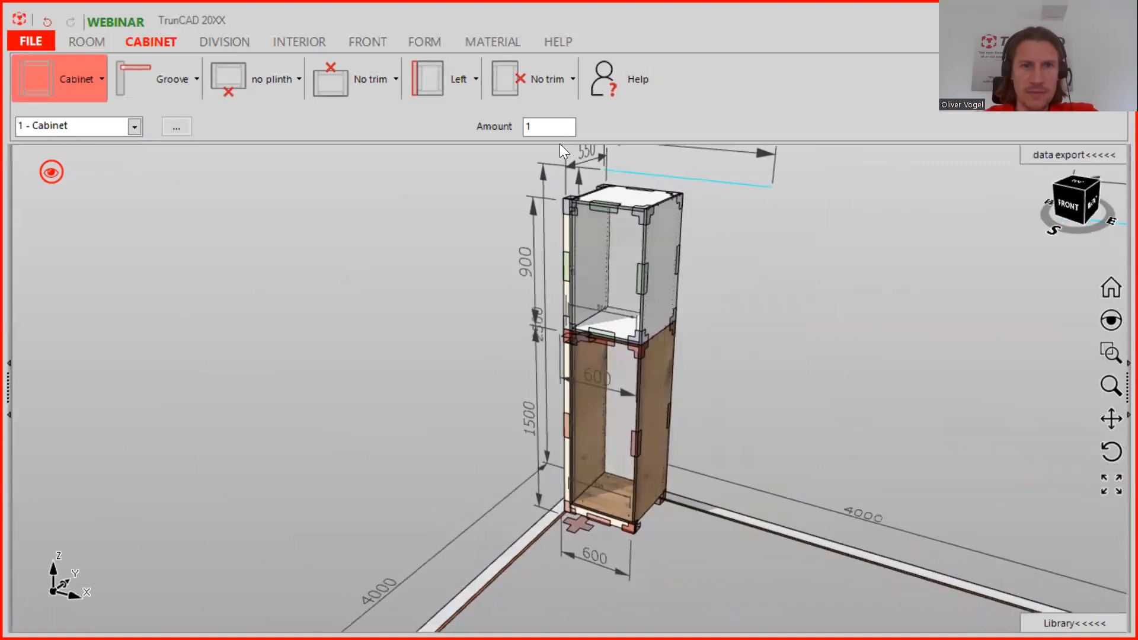
# Step: Add a right trim to the upper cabinet and extend it downward with a bottom overlap of 1500 mm
pyautogui.click(553, 84)
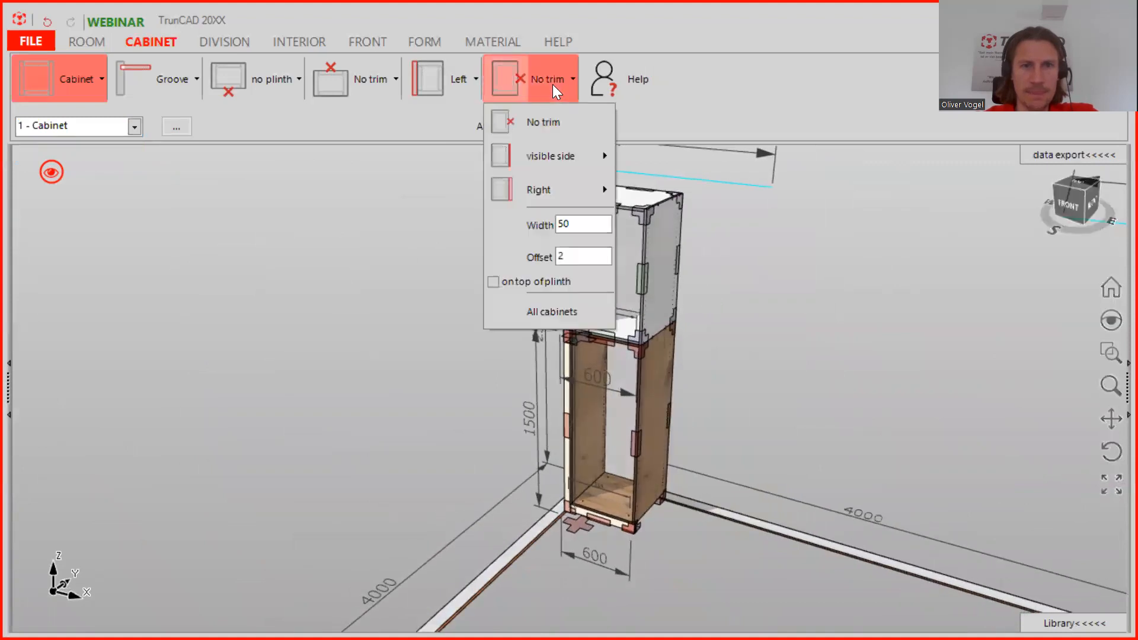
pyautogui.moveTo(553, 191)
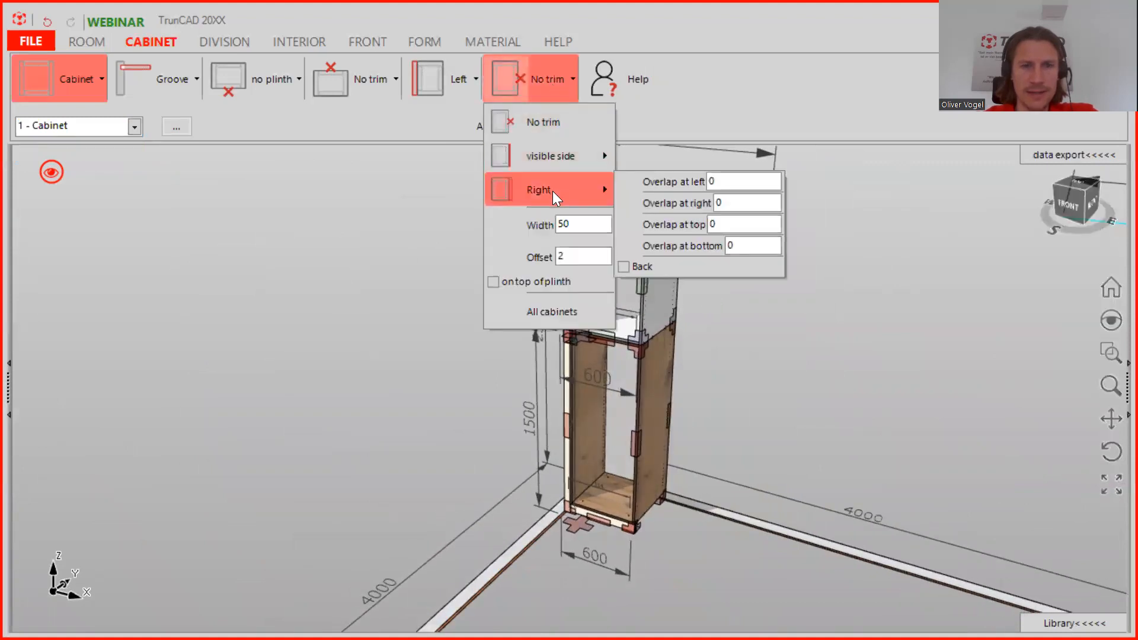
pyautogui.click(553, 199)
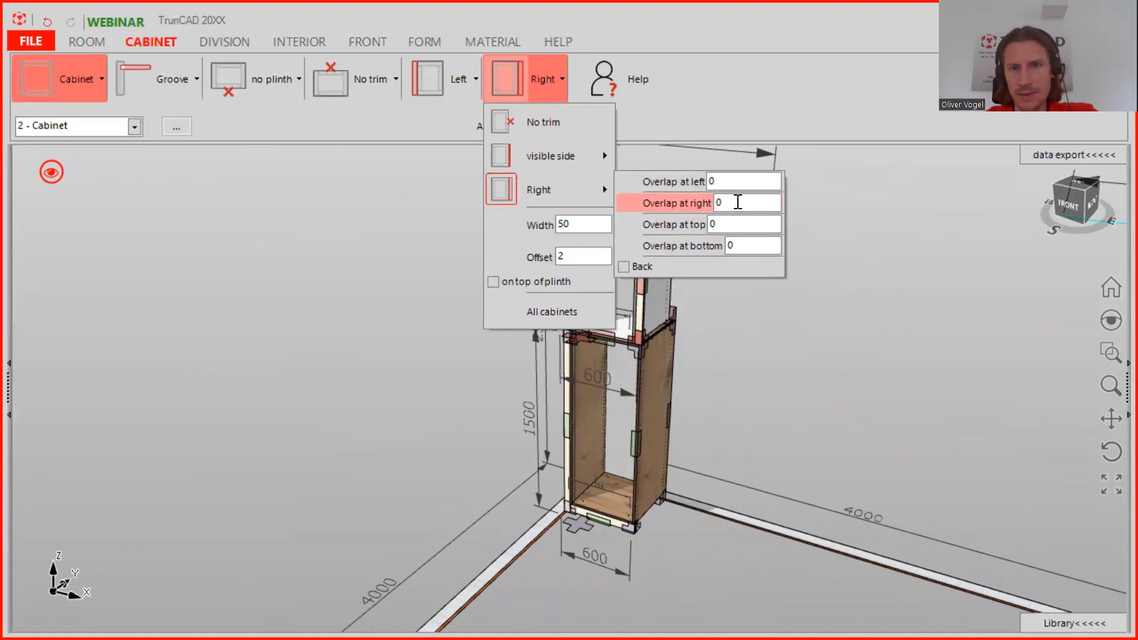
pyautogui.click(750, 250)
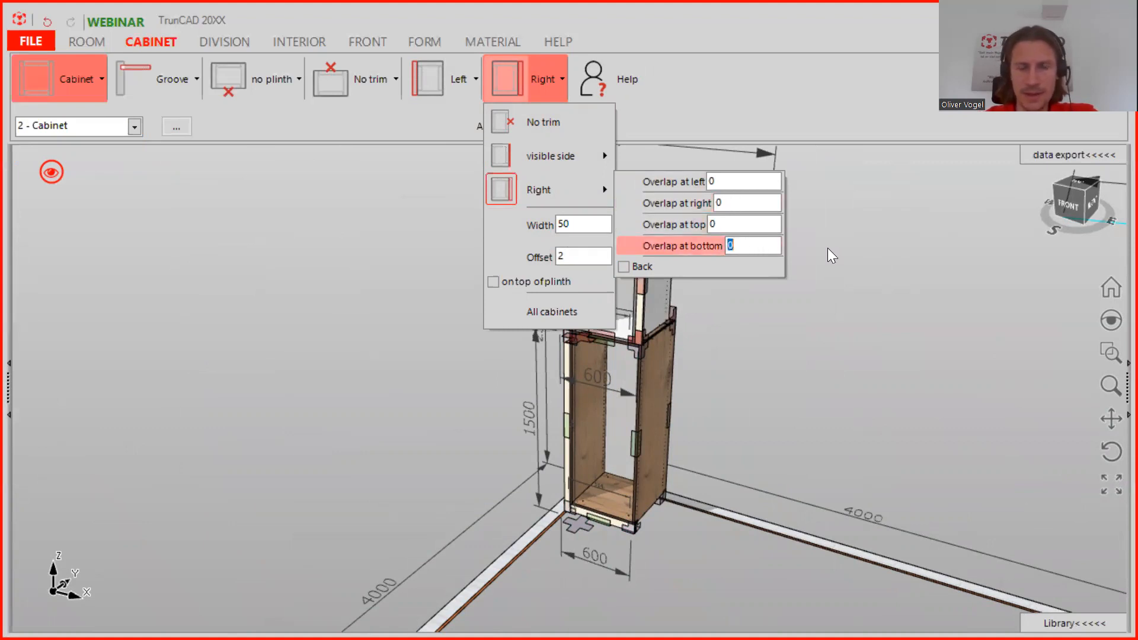
pyautogui.write('1500')
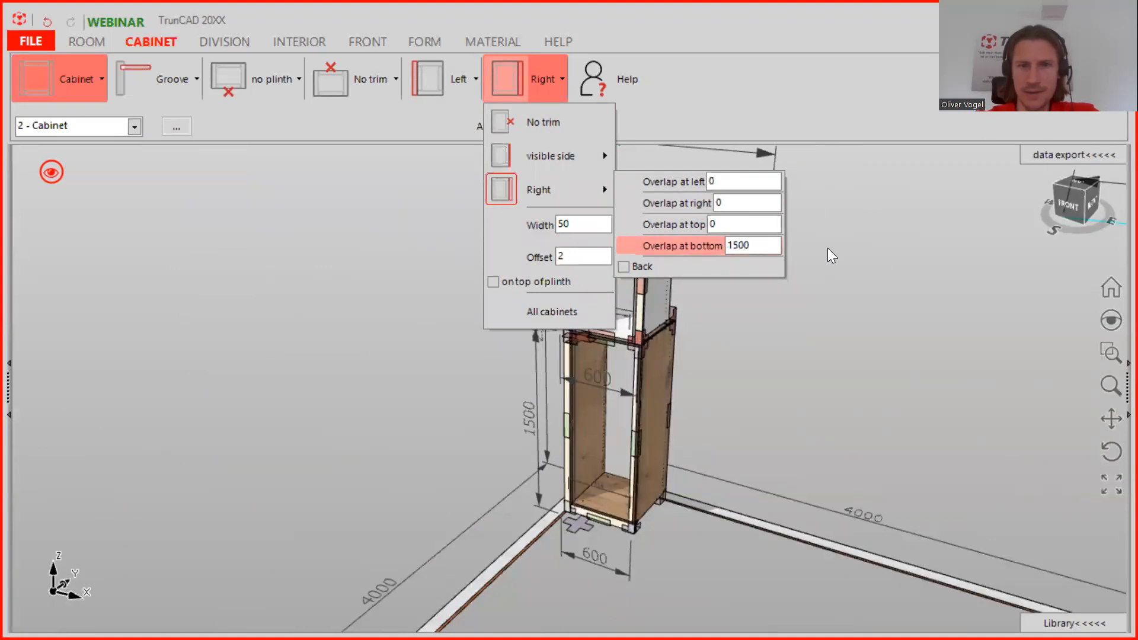
pyautogui.moveTo(680, 382); pyautogui.dragTo(644, 370)
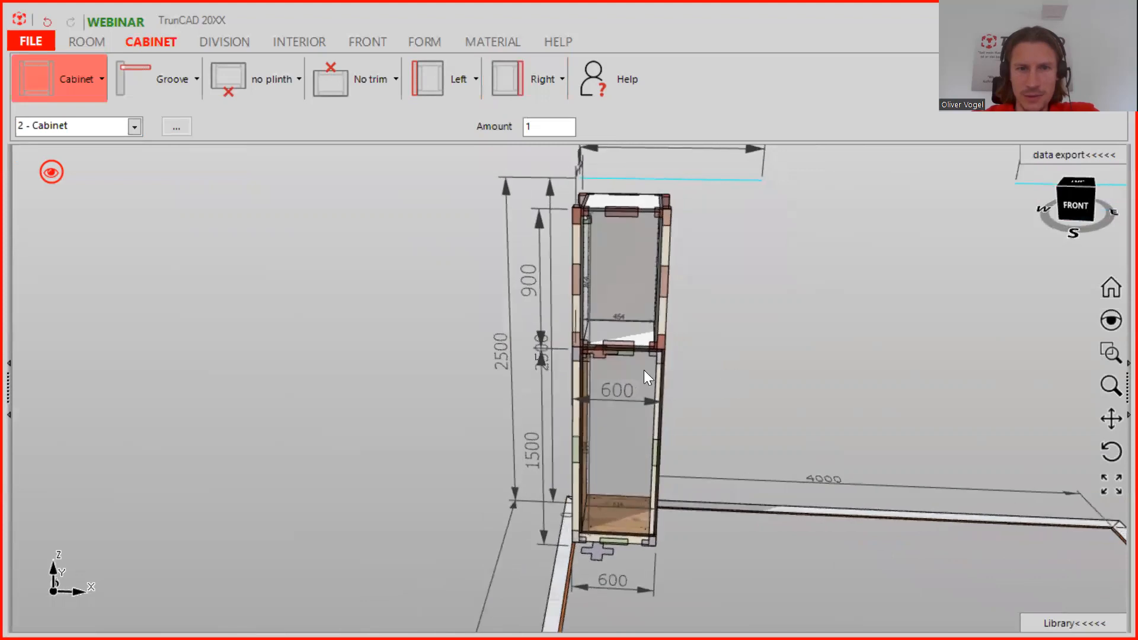
pyautogui.scroll(5, 654, 360)
pyautogui.moveTo(674, 384); pyautogui.dragTo(639, 396, button='middle')
pyautogui.scroll(-5, 645, 390)
pyautogui.scroll(-1, 652, 385)
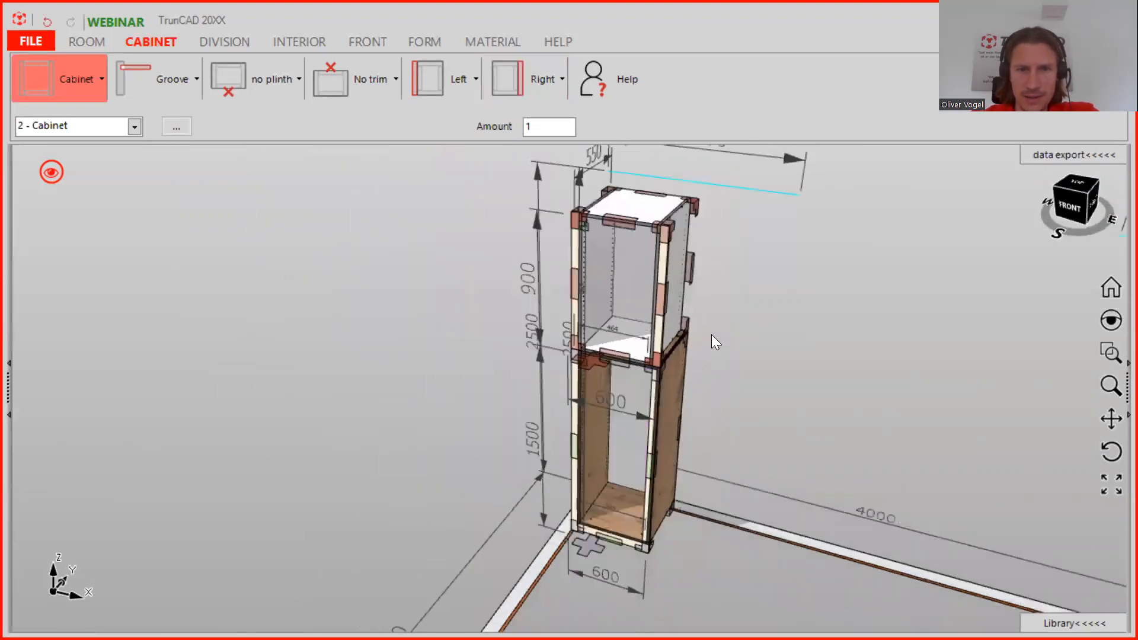
# Step: Set the lower cabinet's width to 550 mm and view how it fits behind the long right trim
pyautogui.scroll(-4, 694, 342)
pyautogui.scroll(6, 663, 360)
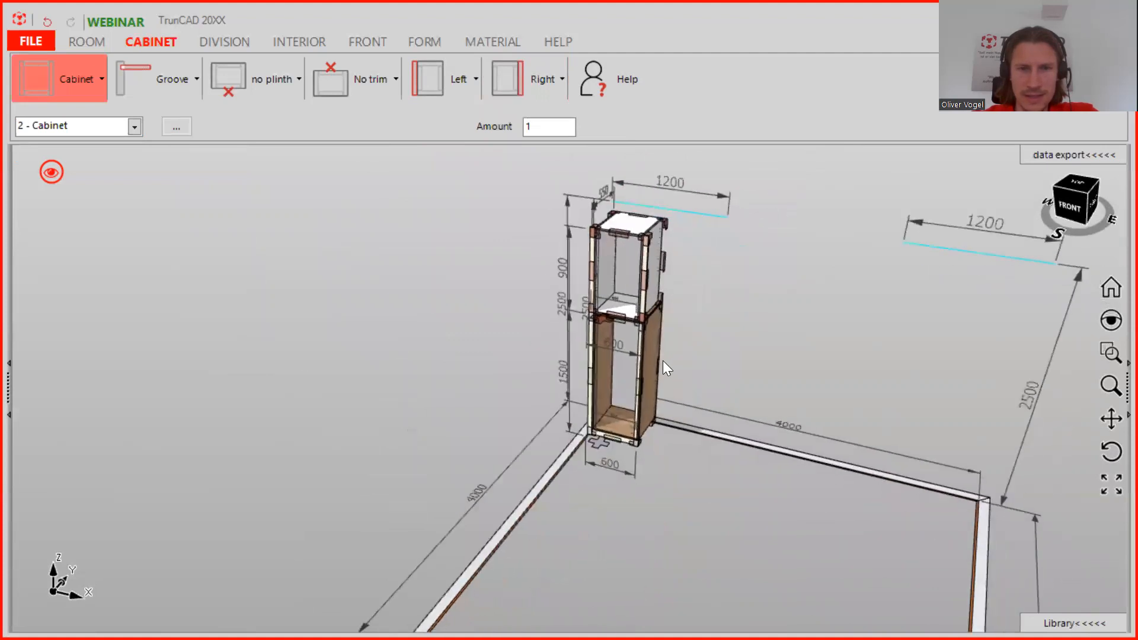
pyautogui.moveTo(615, 321); pyautogui.dragTo(632, 323, button='middle')
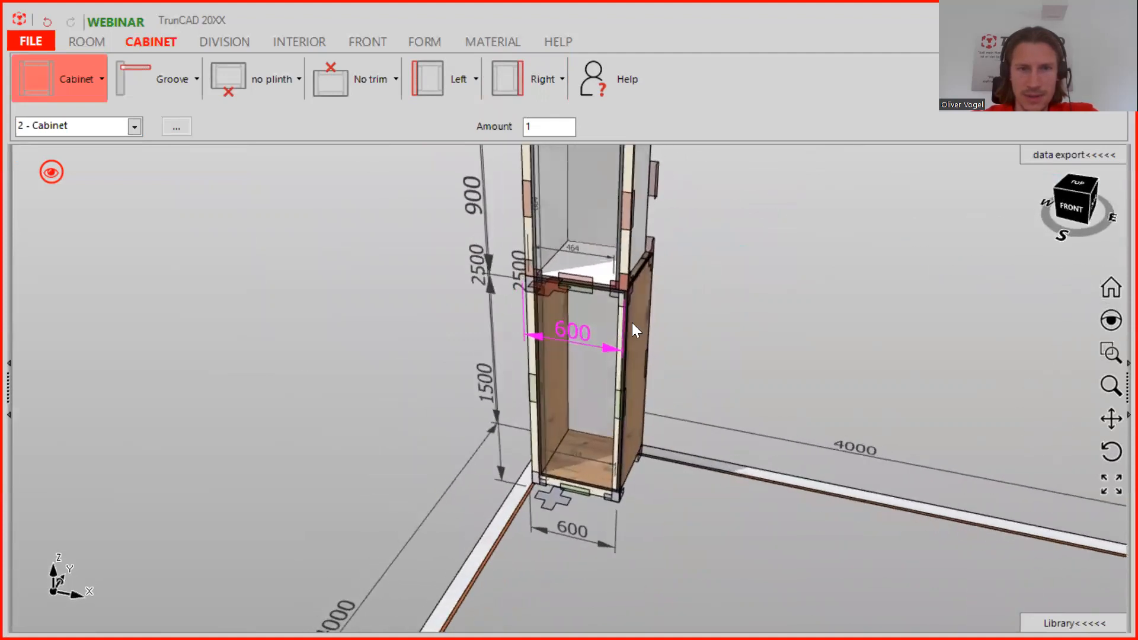
pyautogui.click(603, 546)
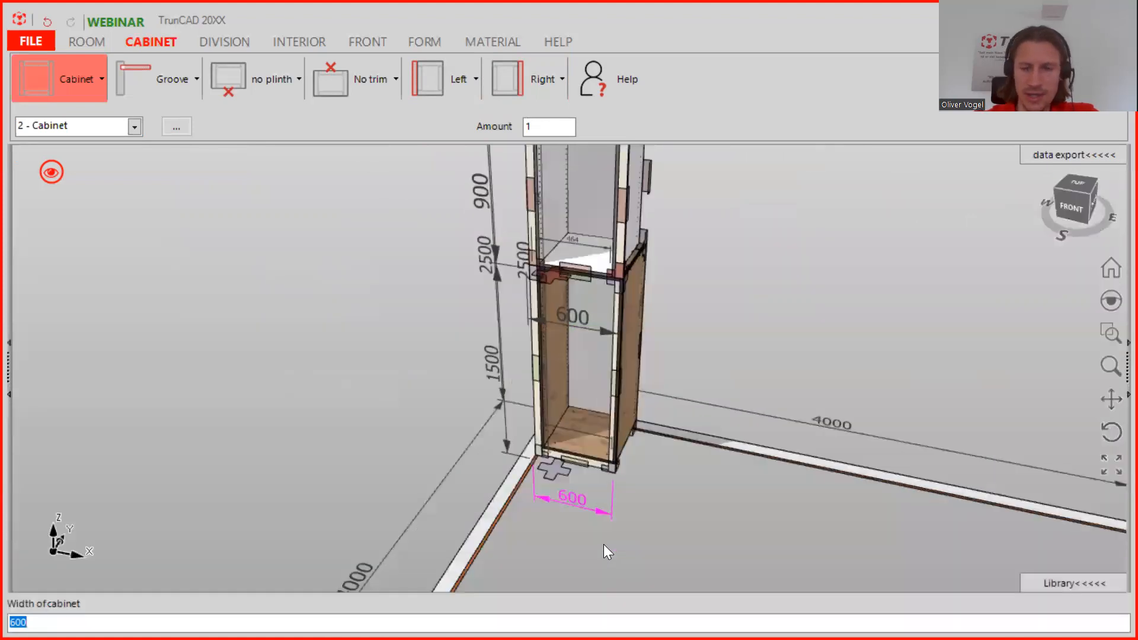
pyautogui.write('550')
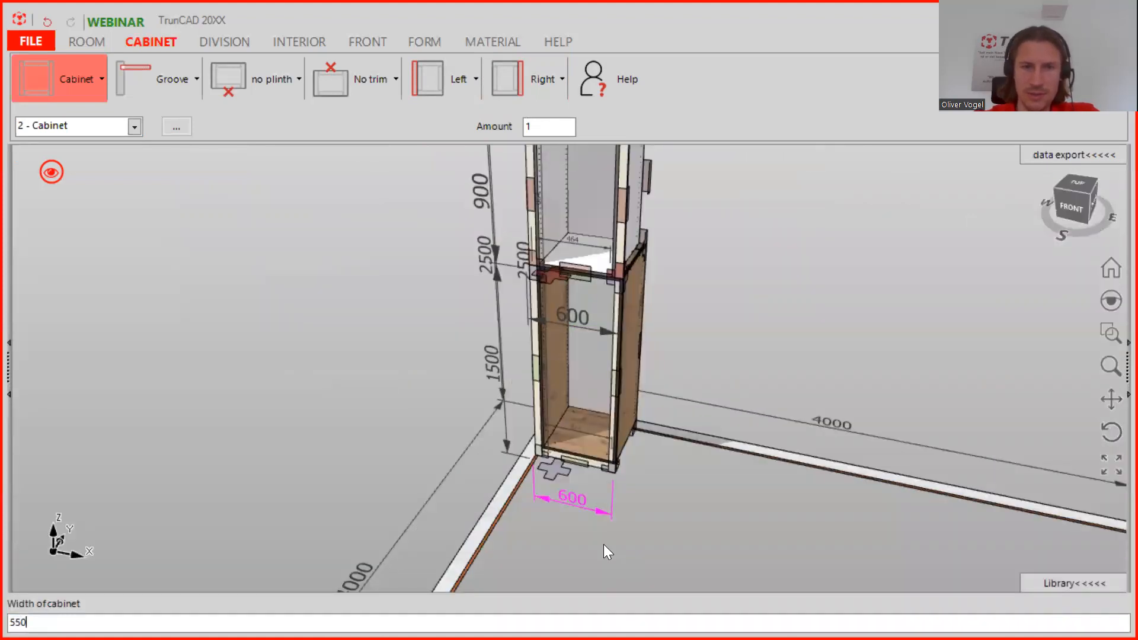
pyautogui.press('Return')
pyautogui.scroll(6, 506, 270)
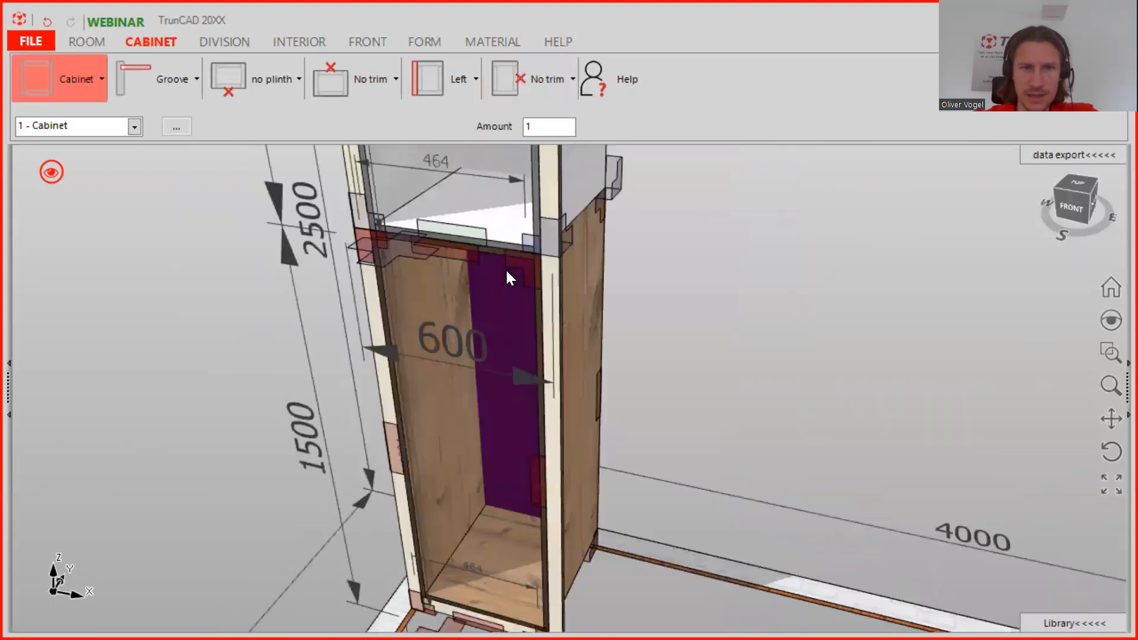
pyautogui.moveTo(509, 288); pyautogui.dragTo(548, 231, button='middle')
pyautogui.scroll(-3, 554, 262)
pyautogui.moveTo(630, 262); pyautogui.dragTo(601, 307, button='middle')
pyautogui.scroll(-3, 601, 308)
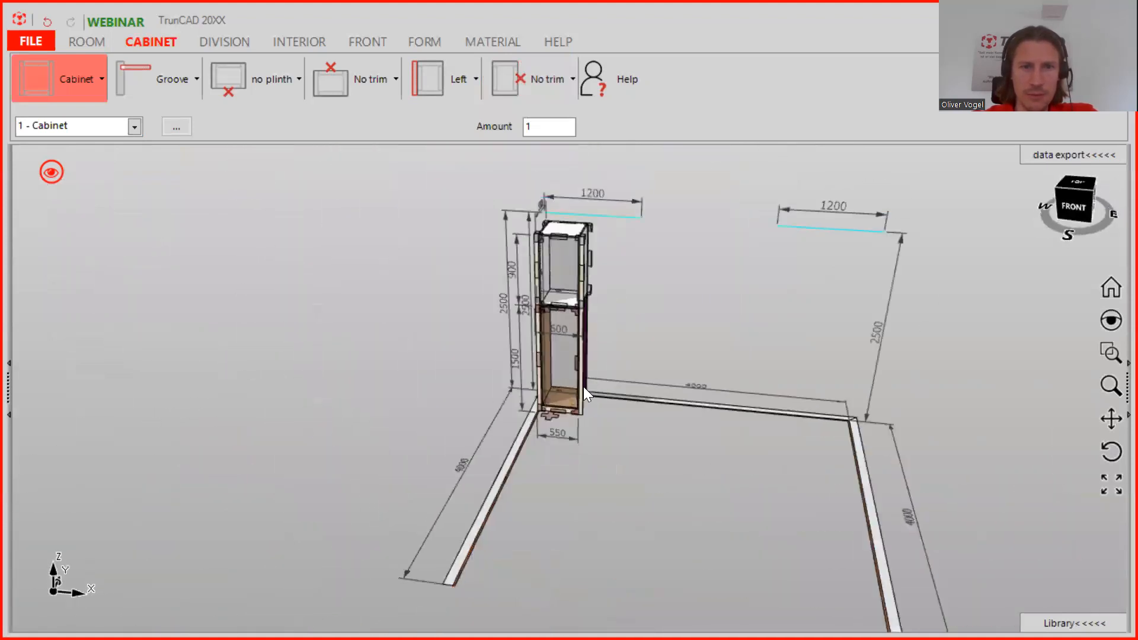
pyautogui.scroll(3, 583, 387)
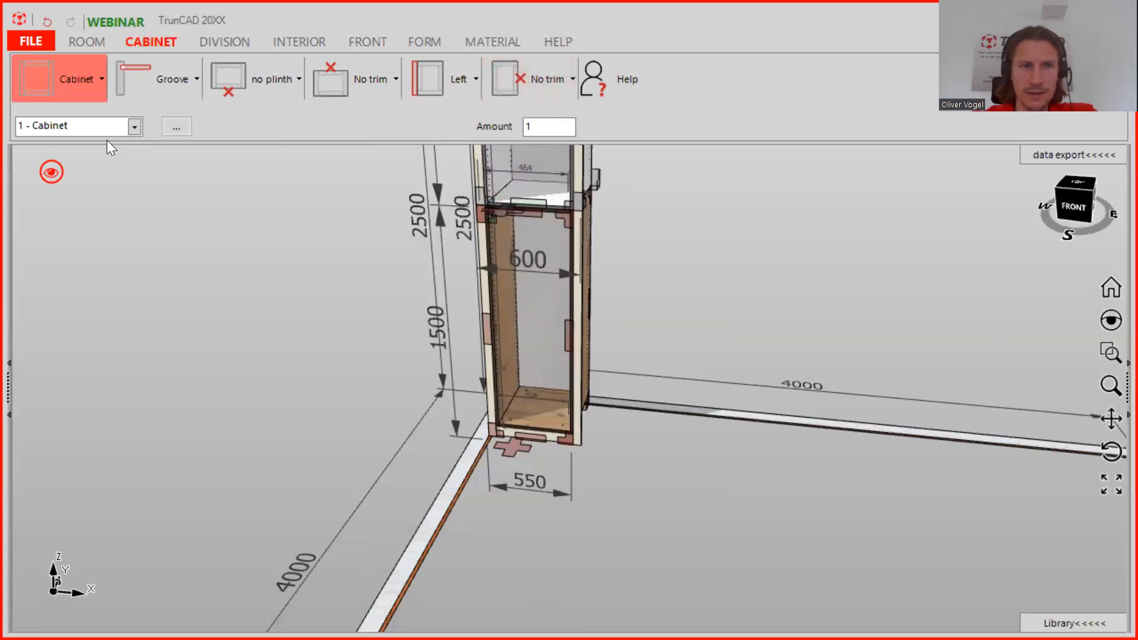
# Step: Make the upper cabinet (2 - Cabinet) active and remove its right trim
pyautogui.click(135, 128)
pyautogui.click(108, 157)
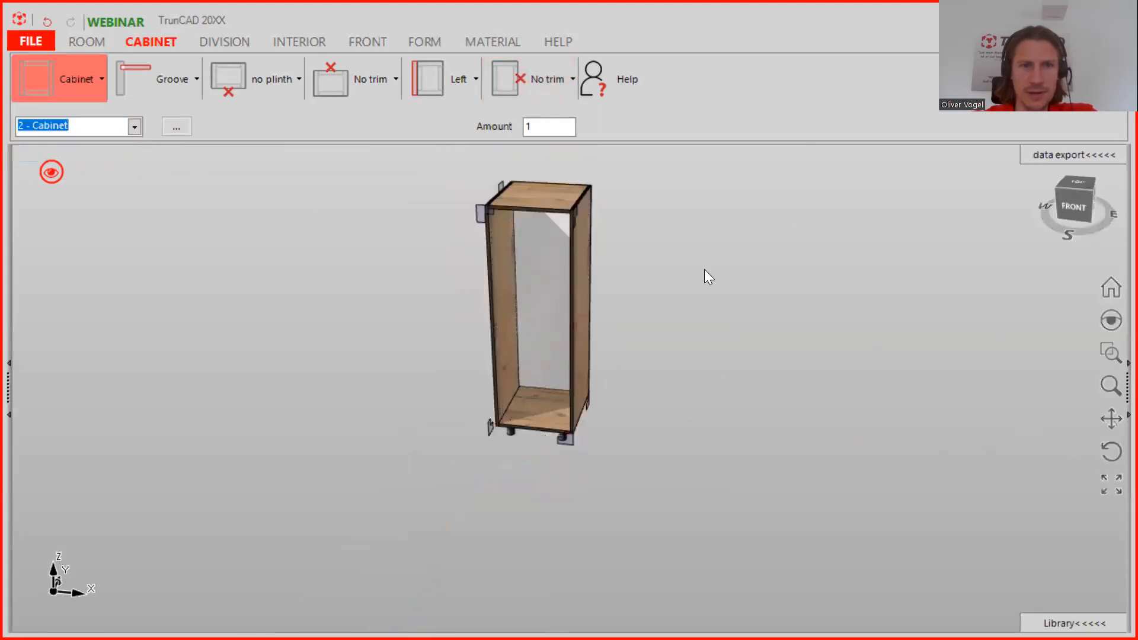
pyautogui.scroll(3, 492, 246)
pyautogui.click(538, 79)
pyautogui.click(539, 112)
pyautogui.moveTo(518, 332); pyautogui.dragTo(497, 340, button='middle')
pyautogui.scroll(2, 484, 516)
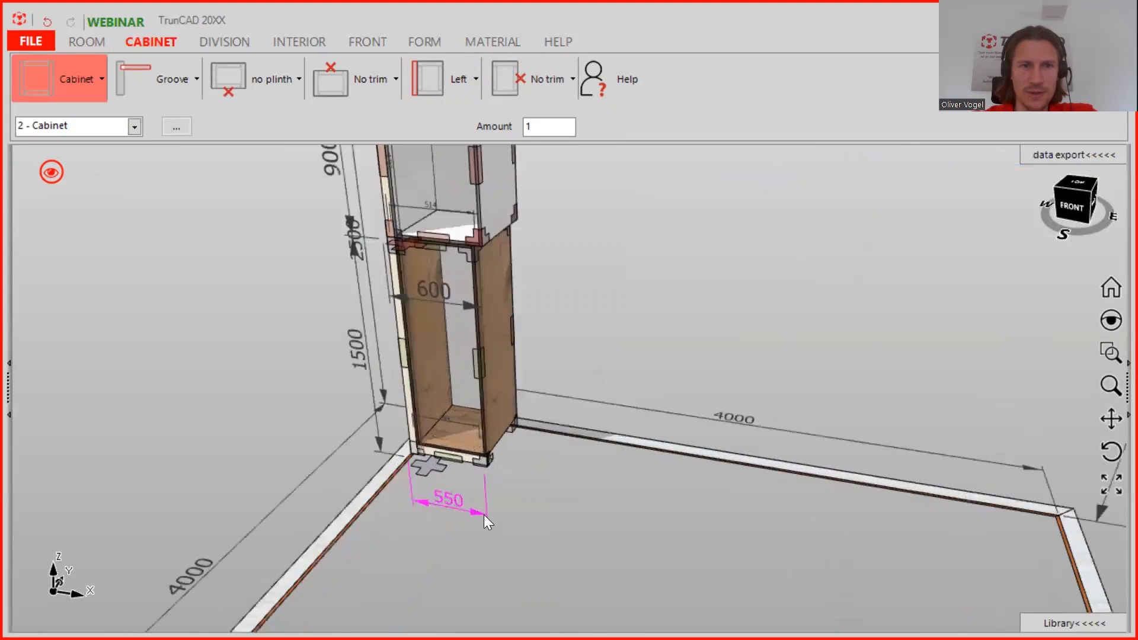
# Step: Add a right trim to the upper cabinet with its bottom overlap set to 0
pyautogui.click(546, 83)
pyautogui.click(569, 179)
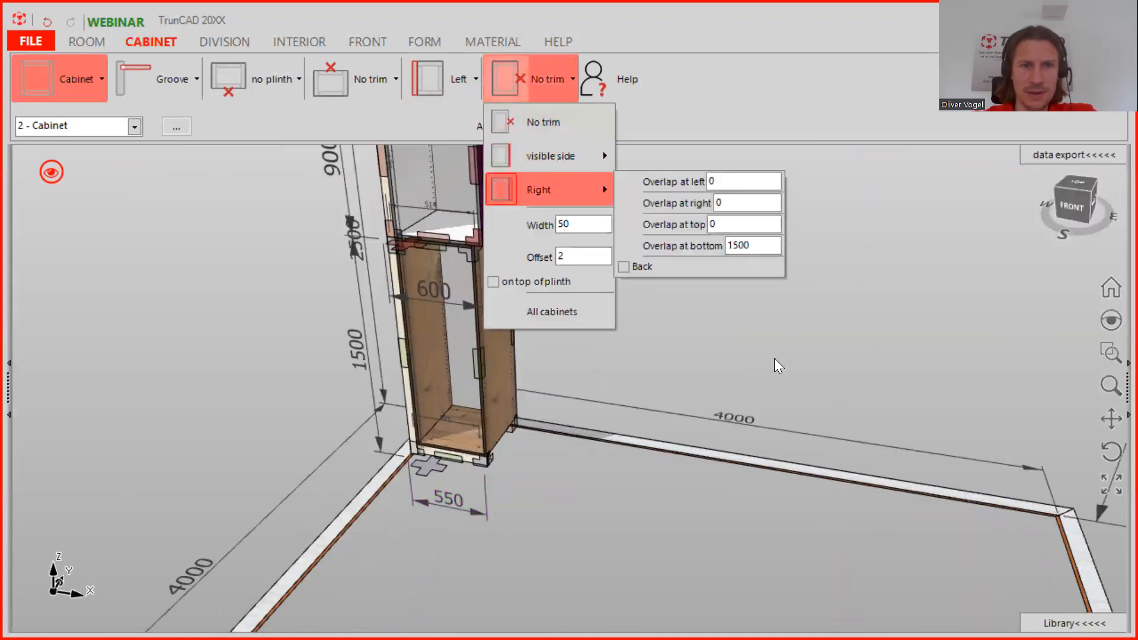
pyautogui.click(757, 246)
pyautogui.write('0')
pyautogui.click(513, 293)
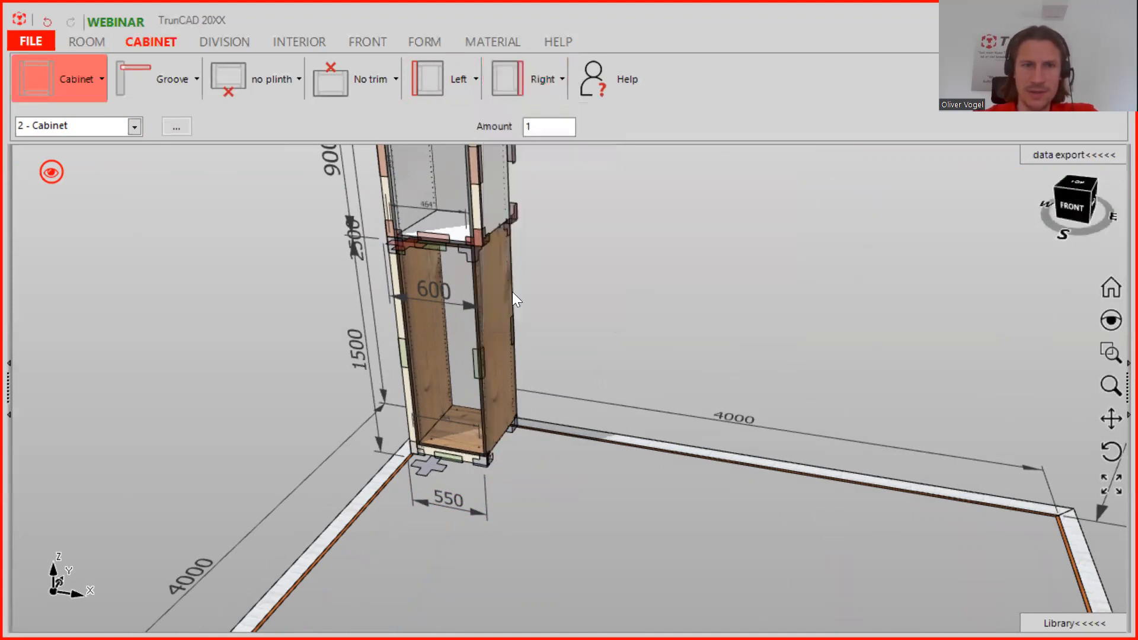
# Step: Set the lower cabinet's width to 600 mm
pyautogui.click(479, 513)
pyautogui.write('600')
pyautogui.press('Return')
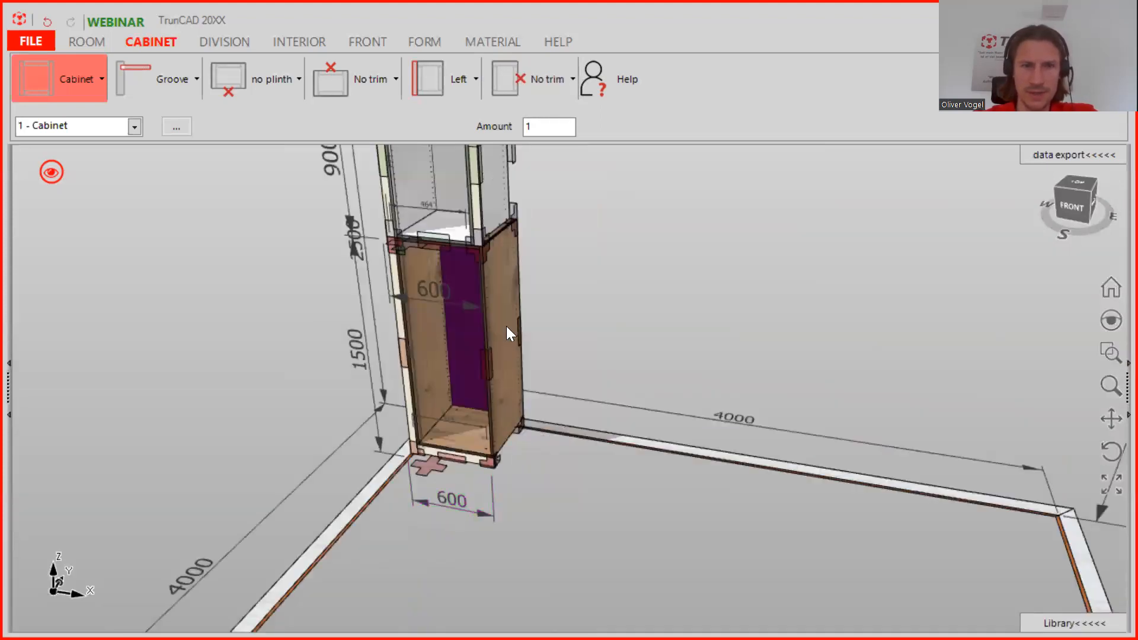
# Step: Add a right trim to the lower cabinet
pyautogui.click(537, 77)
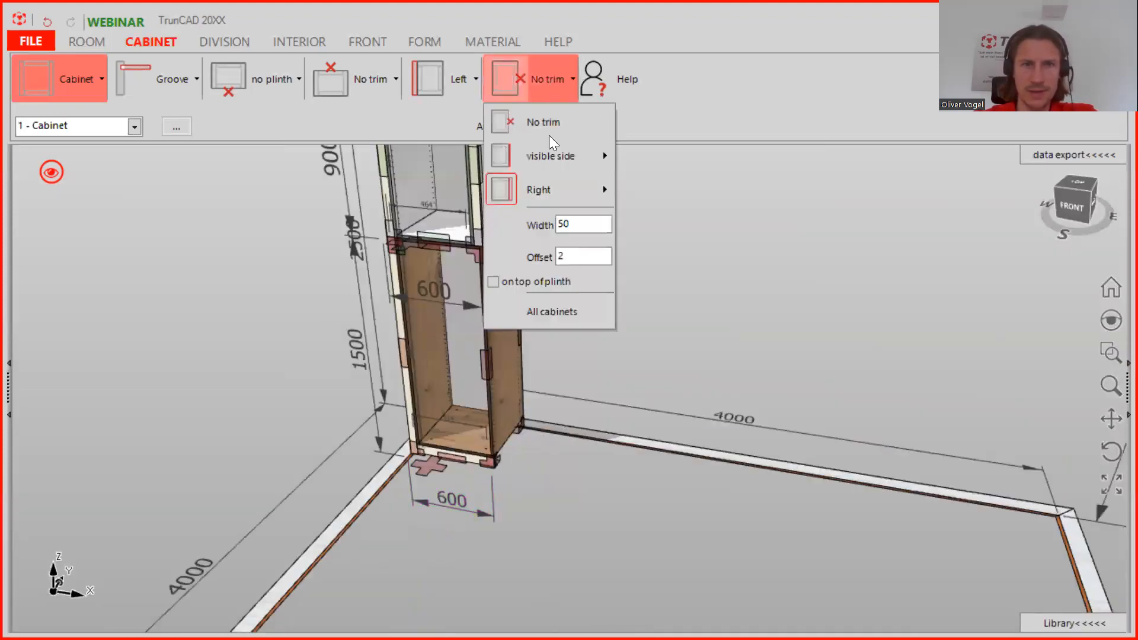
pyautogui.click(549, 201)
pyautogui.scroll(3, 634, 379)
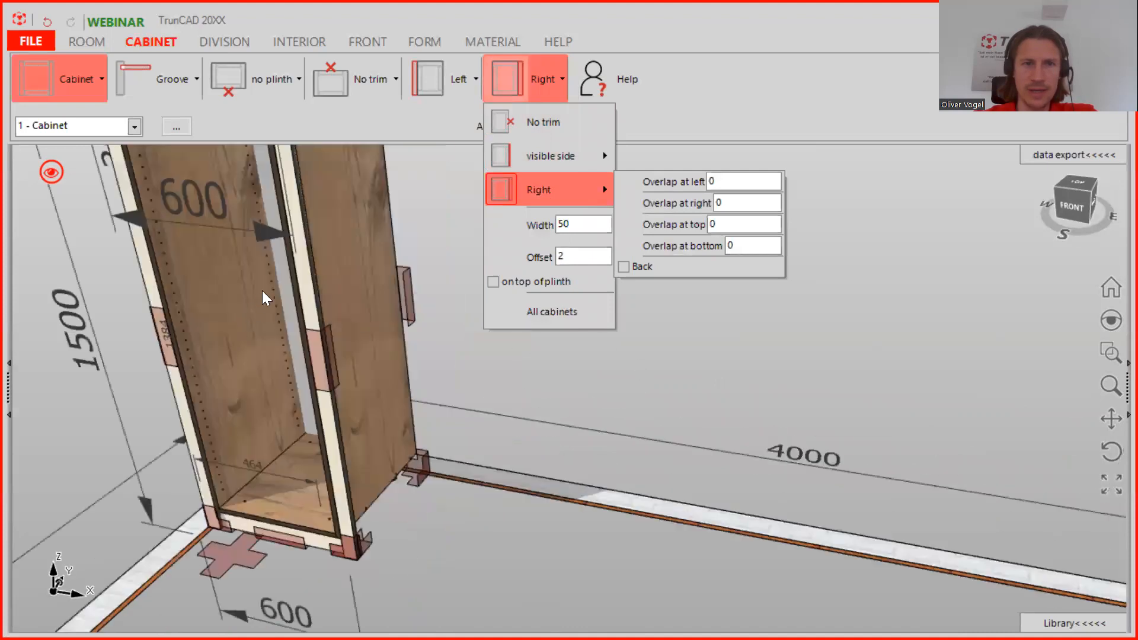
pyautogui.click(401, 218)
pyautogui.scroll(-3, 409, 219)
pyautogui.moveTo(421, 217); pyautogui.dragTo(450, 311, button='middle')
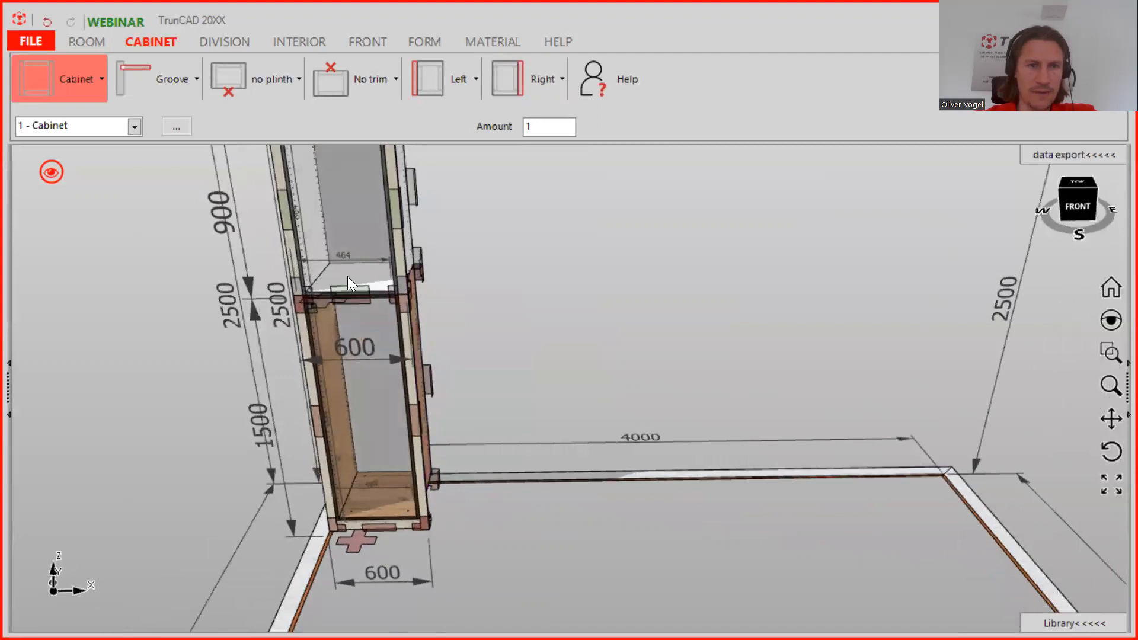
# Step: Set the top overlap of the lower cabinet's right trim to -0.01
pyautogui.scroll(5, 441, 264)
pyautogui.moveTo(574, 278); pyautogui.dragTo(497, 210, button='middle')
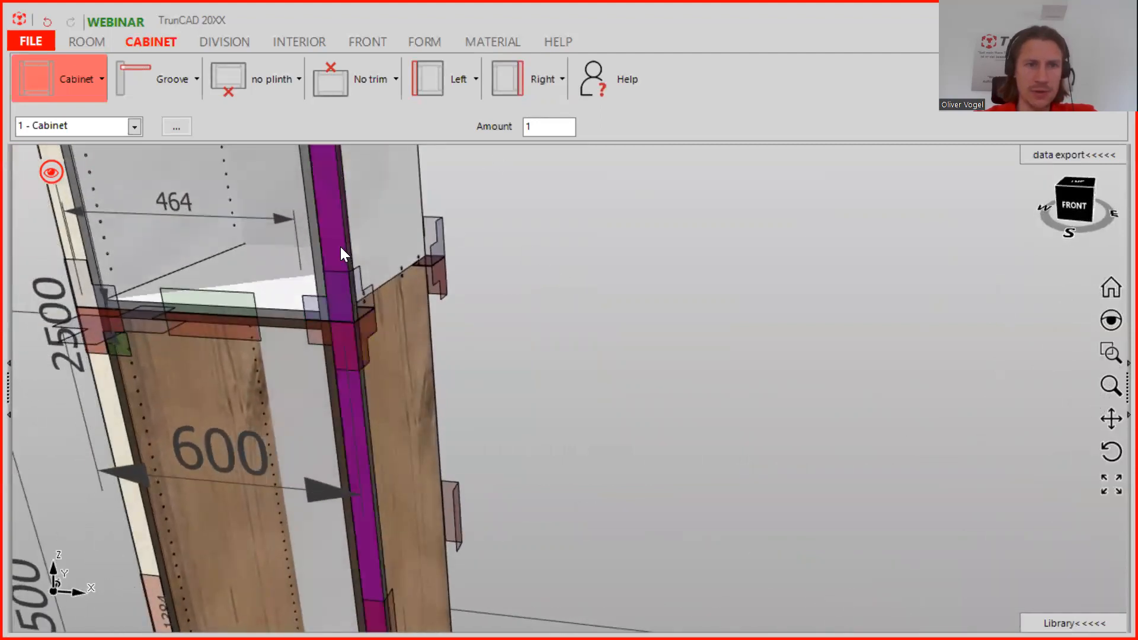
pyautogui.click(547, 78)
pyautogui.moveTo(552, 178)
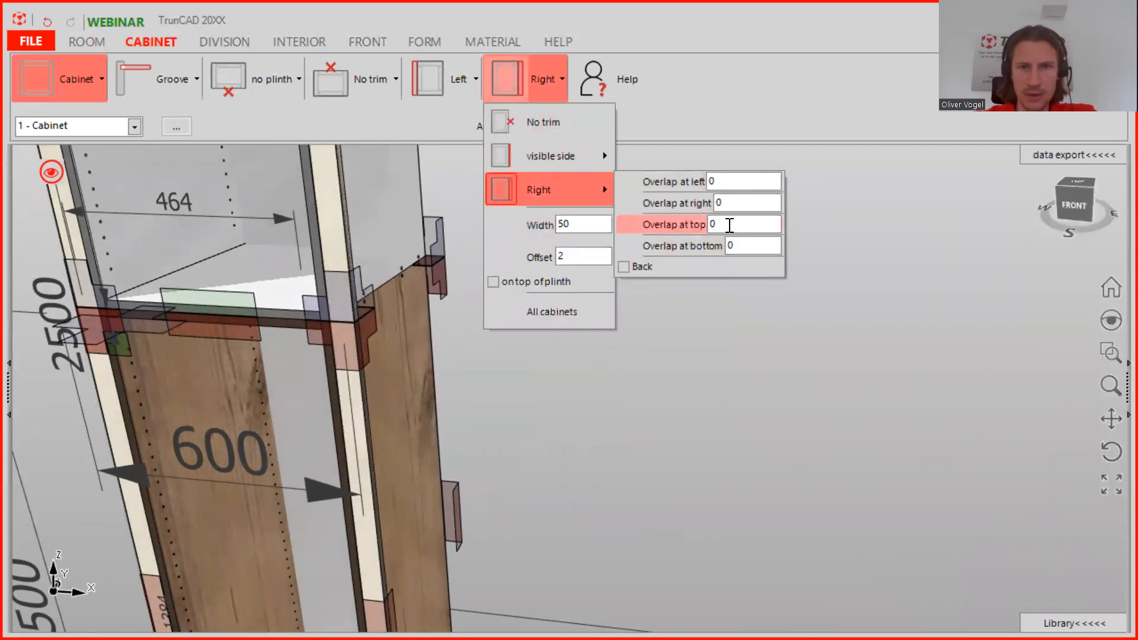
pyautogui.click(745, 224)
pyautogui.write('-')
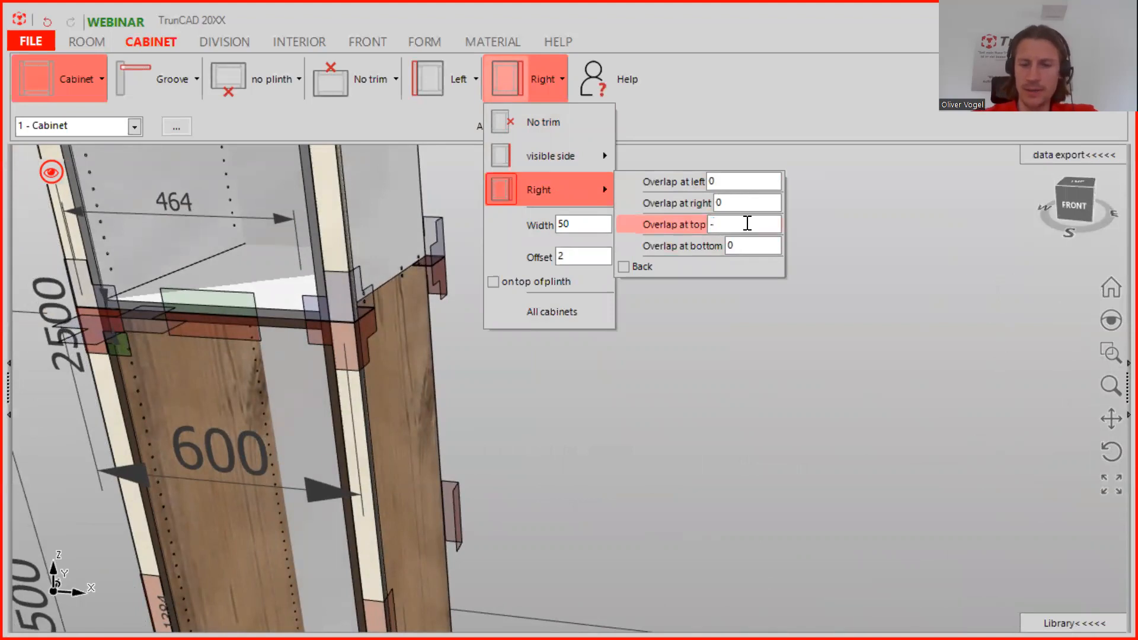
pyautogui.write('0')
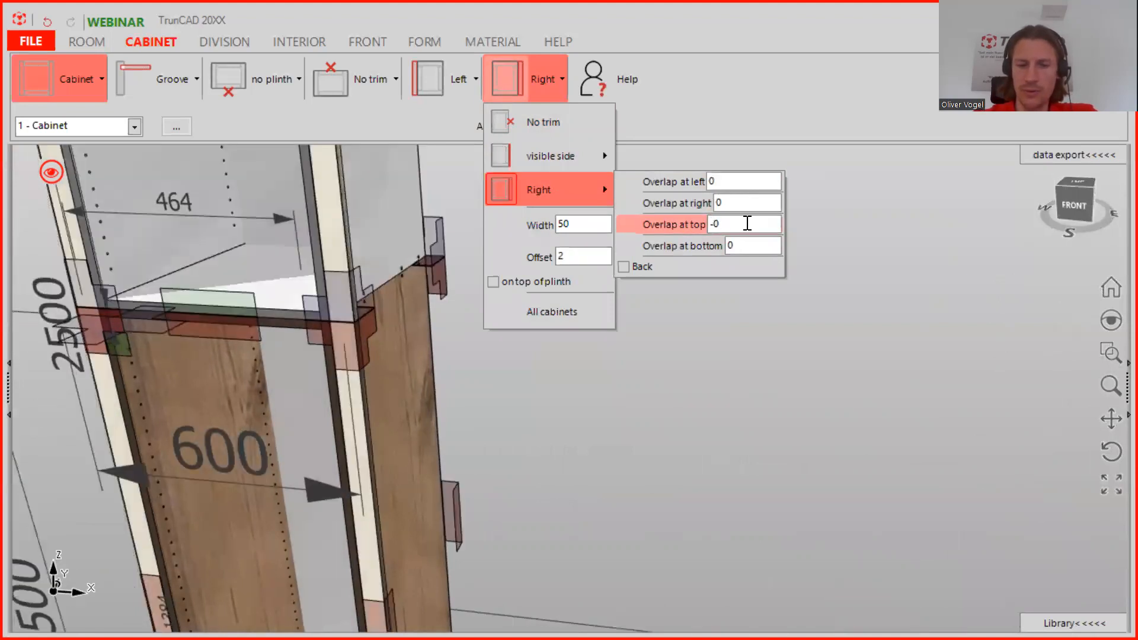
pyautogui.write('.01')
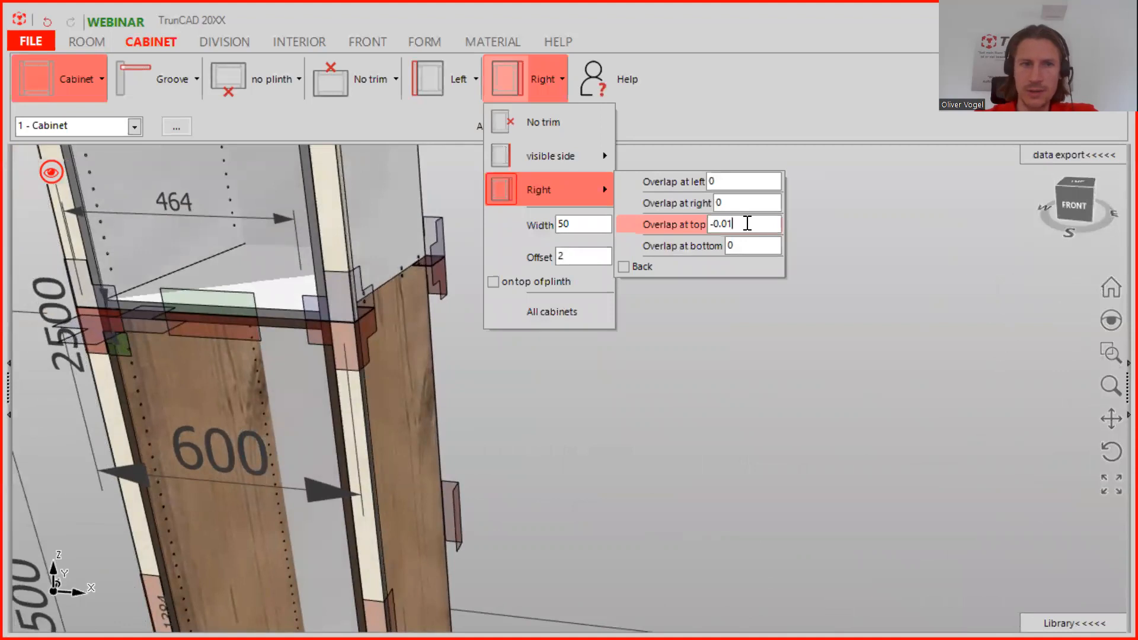
pyautogui.click(785, 461)
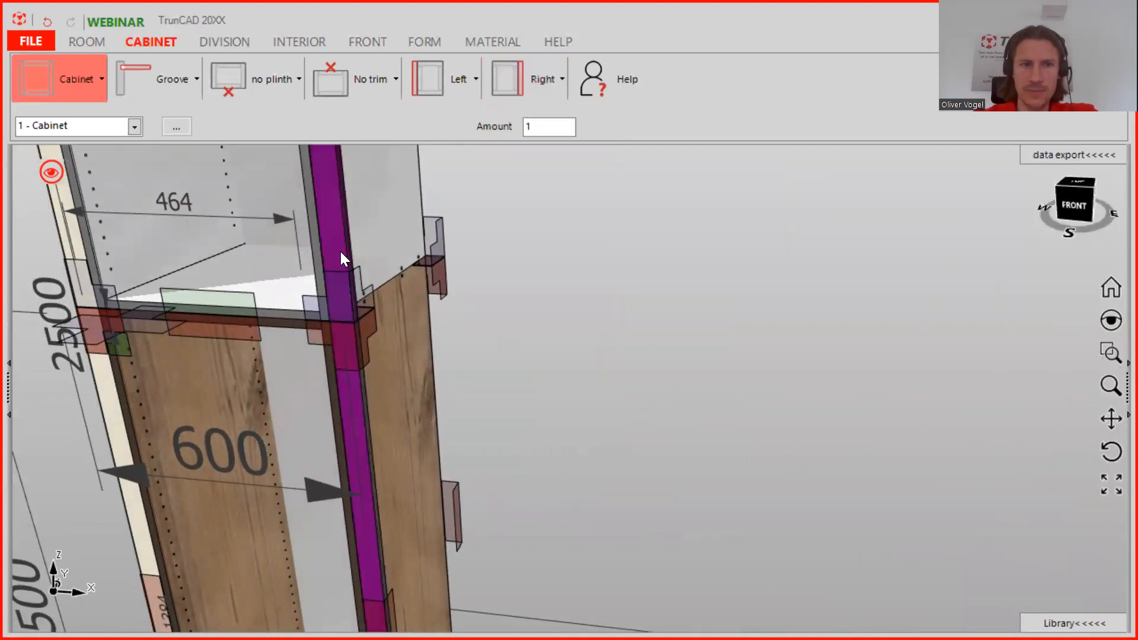
# Step: Change the top overlap of the lower cabinet's right trim to -0,1
pyautogui.click(557, 74)
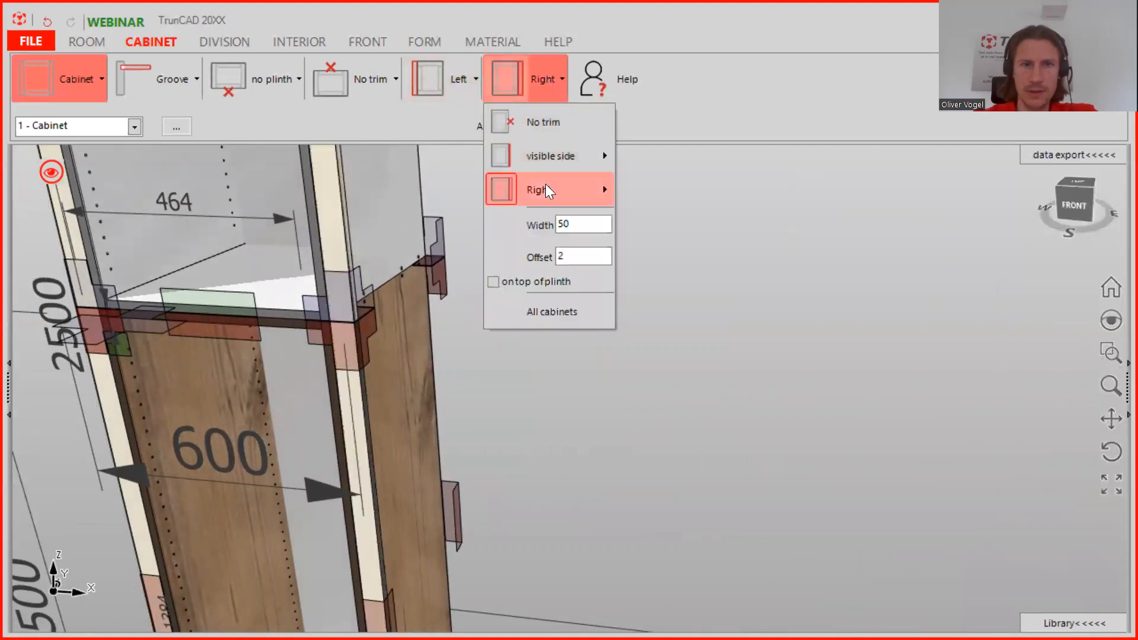
pyautogui.moveTo(545, 183)
pyautogui.doubleClick(722, 223)
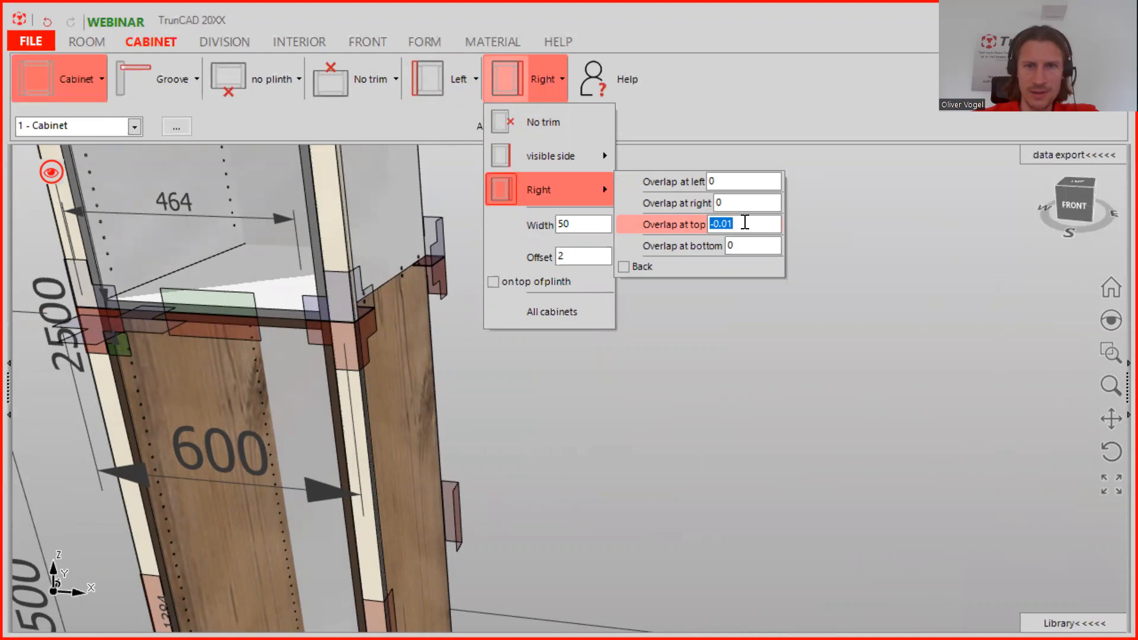
pyautogui.click(760, 223)
pyautogui.press('BackSpace')
pyautogui.press('BackSpace')
pyautogui.write('1')
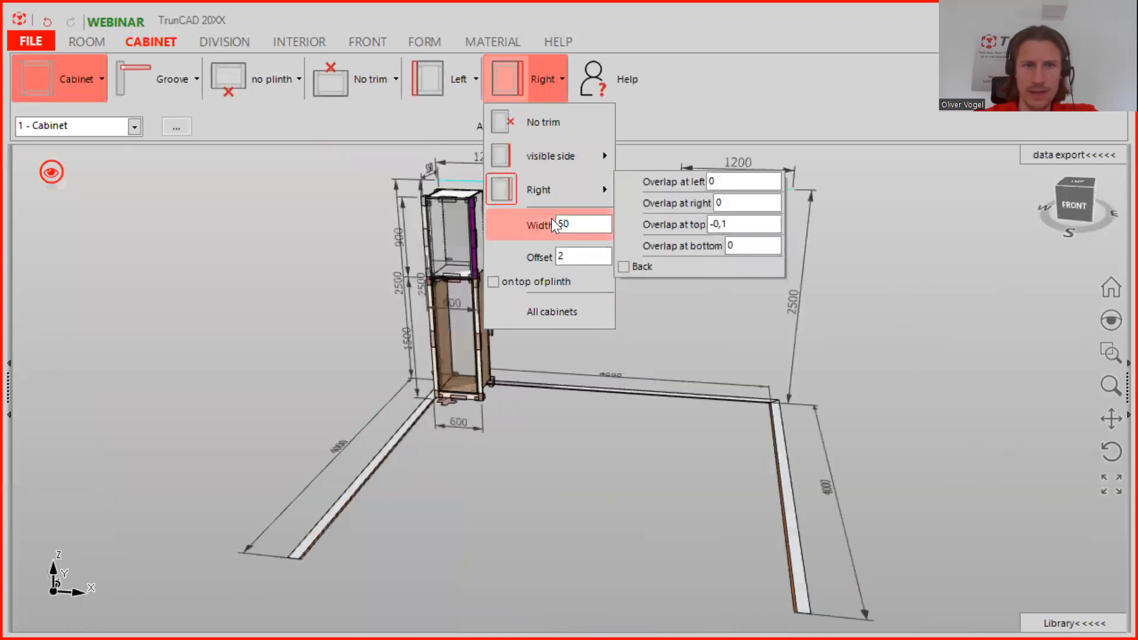
pyautogui.click(651, 367)
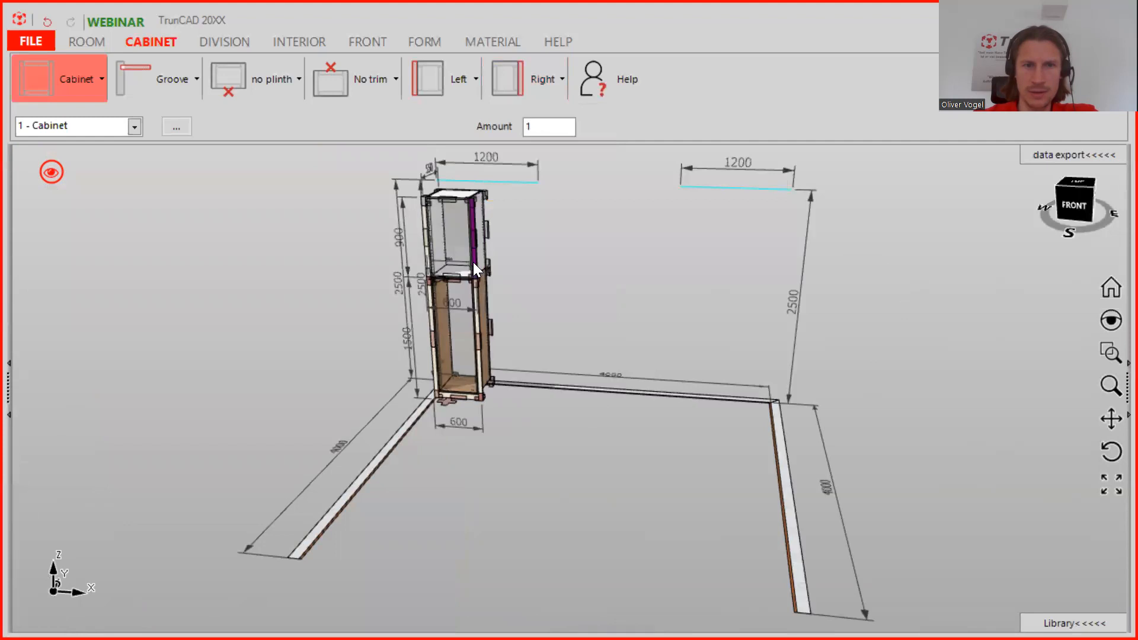
# Step: Examine the left and right trims around the joint between the two stacked cabinets from several angles
pyautogui.scroll(5, 473, 265)
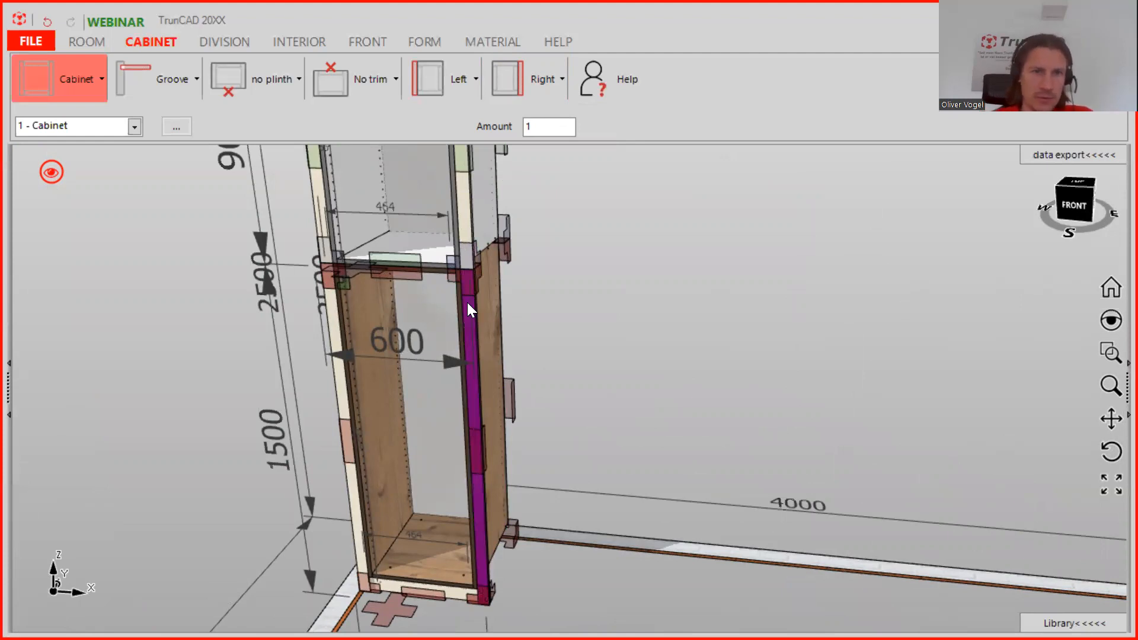
pyautogui.scroll(1, 466, 300)
pyautogui.scroll(1, 466, 300)
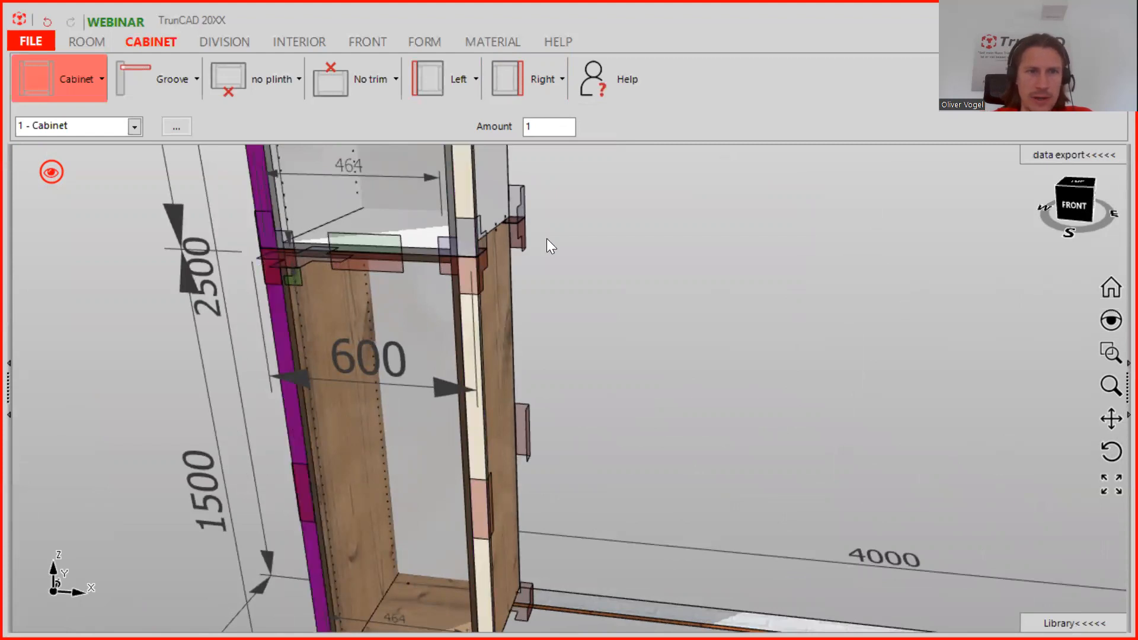
pyautogui.scroll(-4, 616, 239)
pyautogui.moveTo(617, 239); pyautogui.dragTo(639, 295, button='middle')
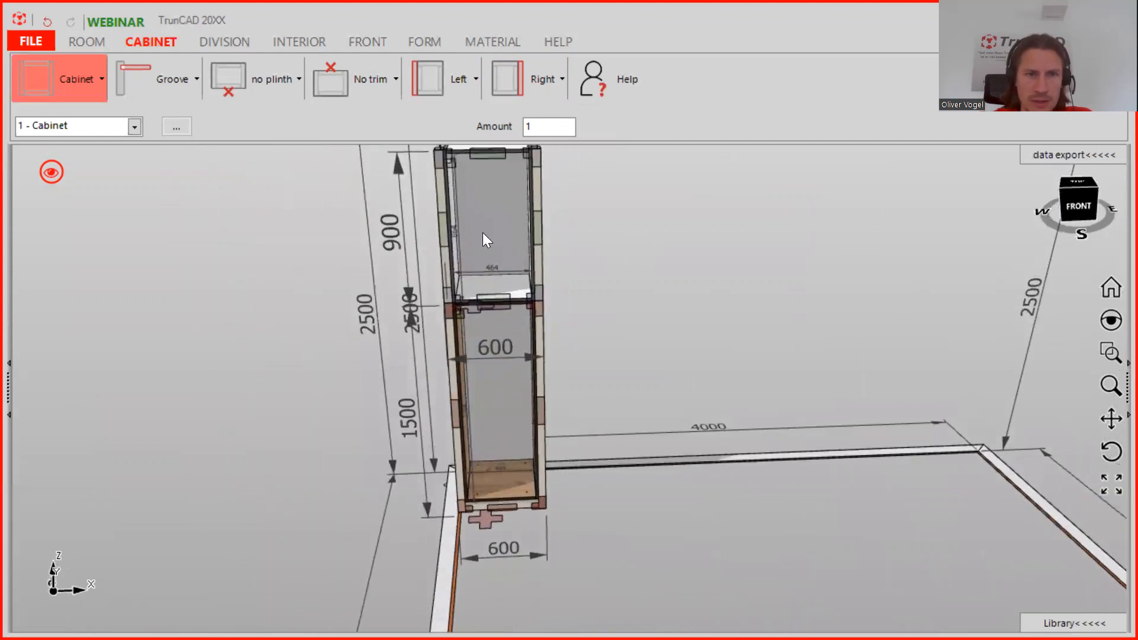
pyautogui.moveTo(438, 200); pyautogui.dragTo(465, 192, button='middle')
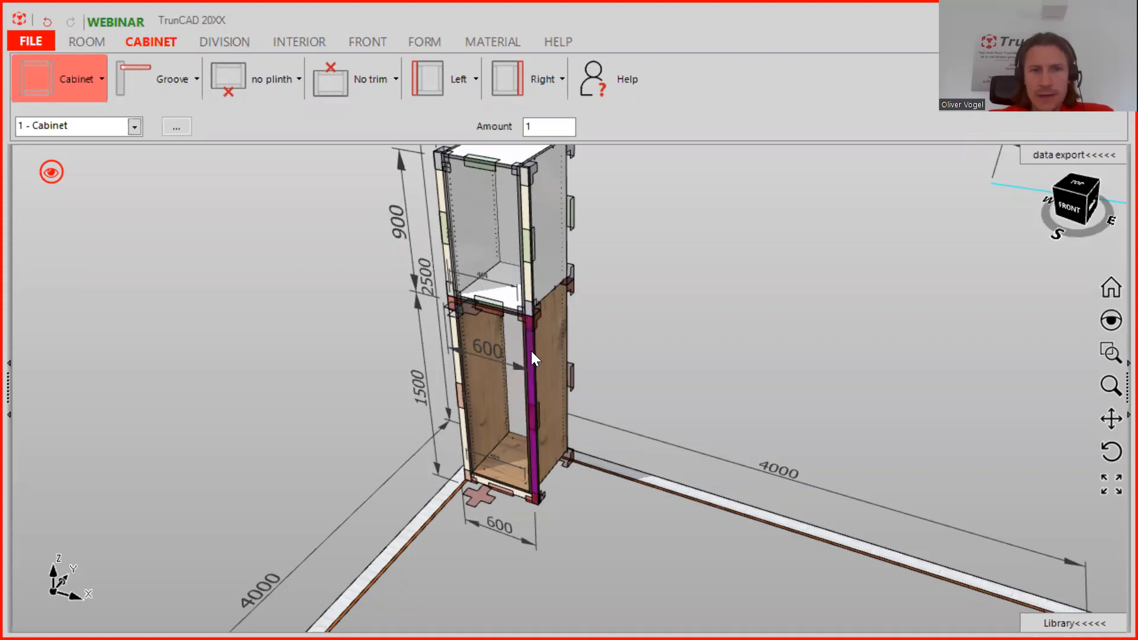
pyautogui.scroll(-3, 574, 389)
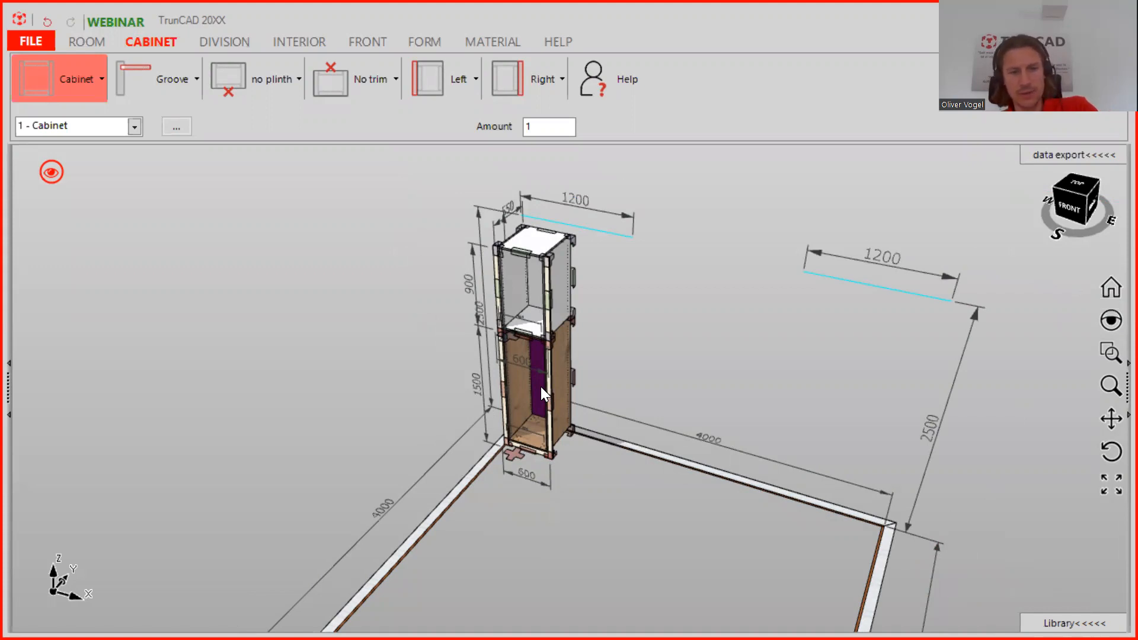
# Step: Open the Save As dialog for the cabinet file and cancel it without saving
pyautogui.hotkey('ctrl', 's')
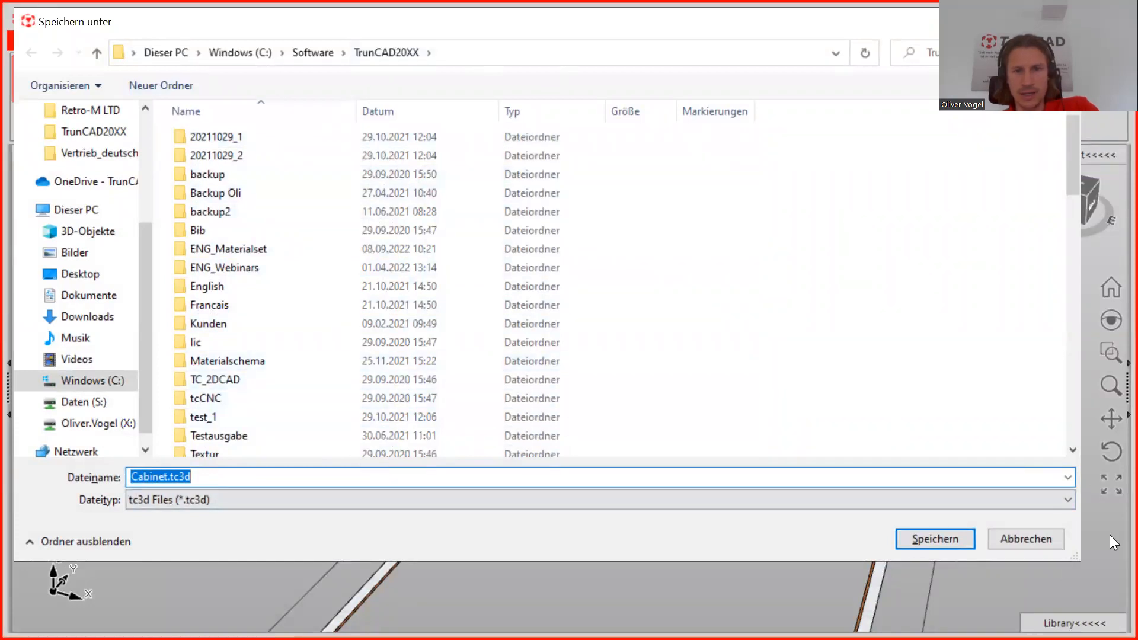
pyautogui.click(1026, 539)
pyautogui.click(43, 41)
pyautogui.click(68, 123)
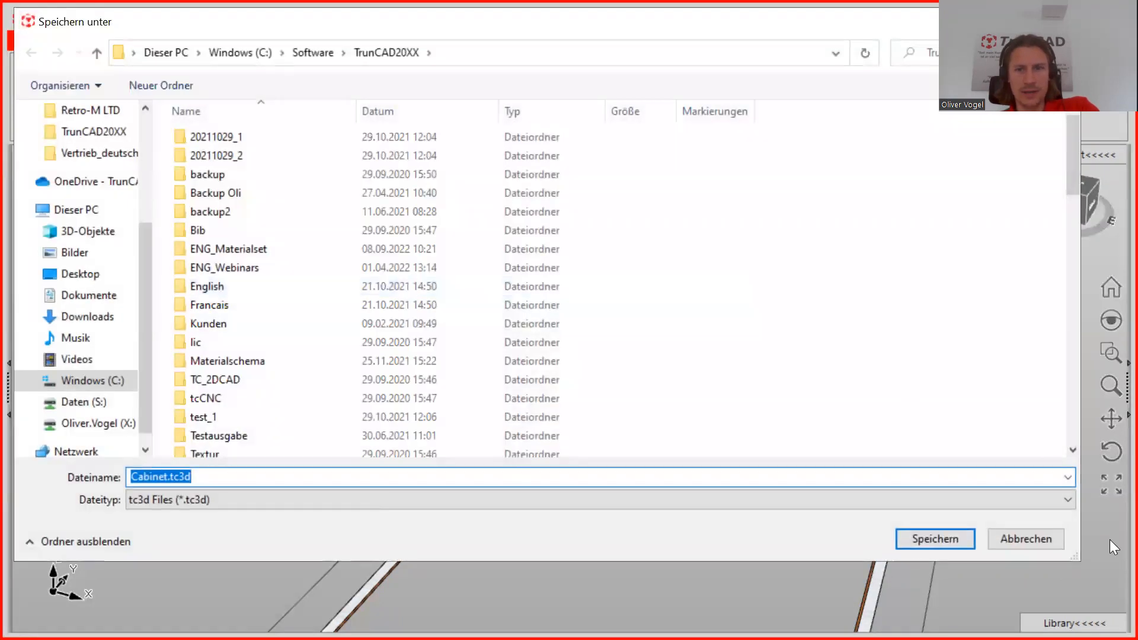
pyautogui.click(1024, 540)
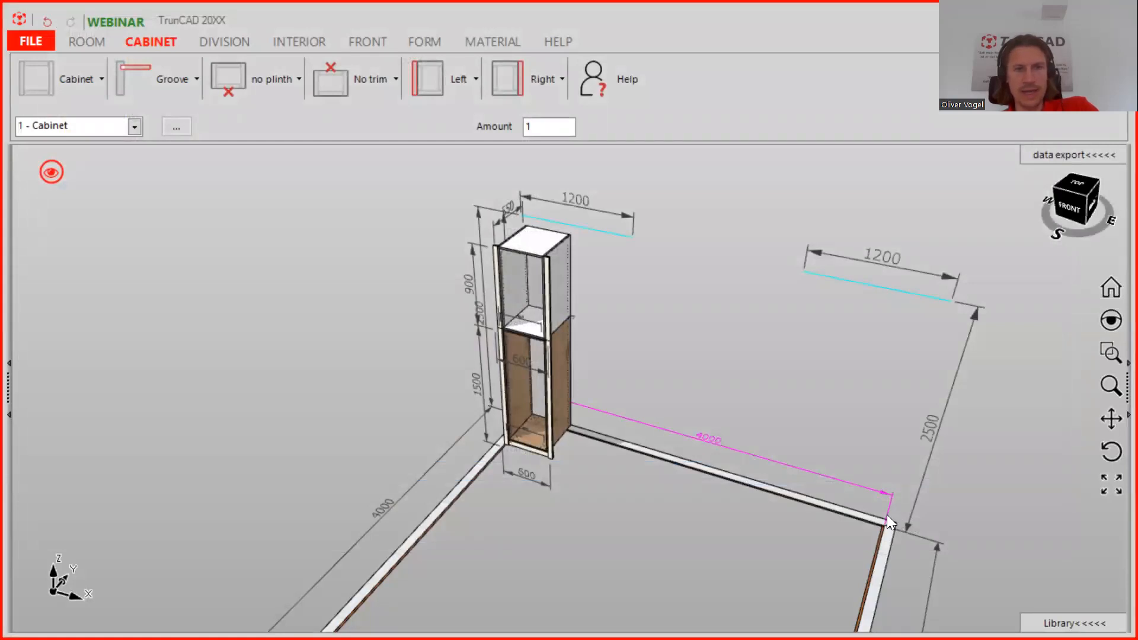
pyautogui.hotkey('ctrl', 's')
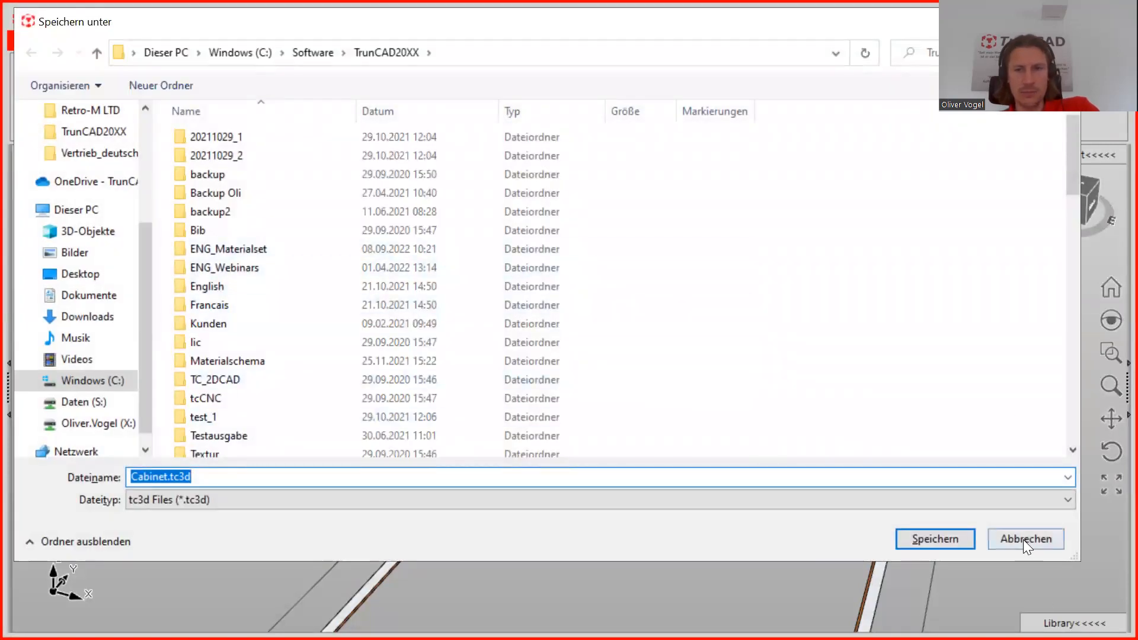
pyautogui.click(1024, 540)
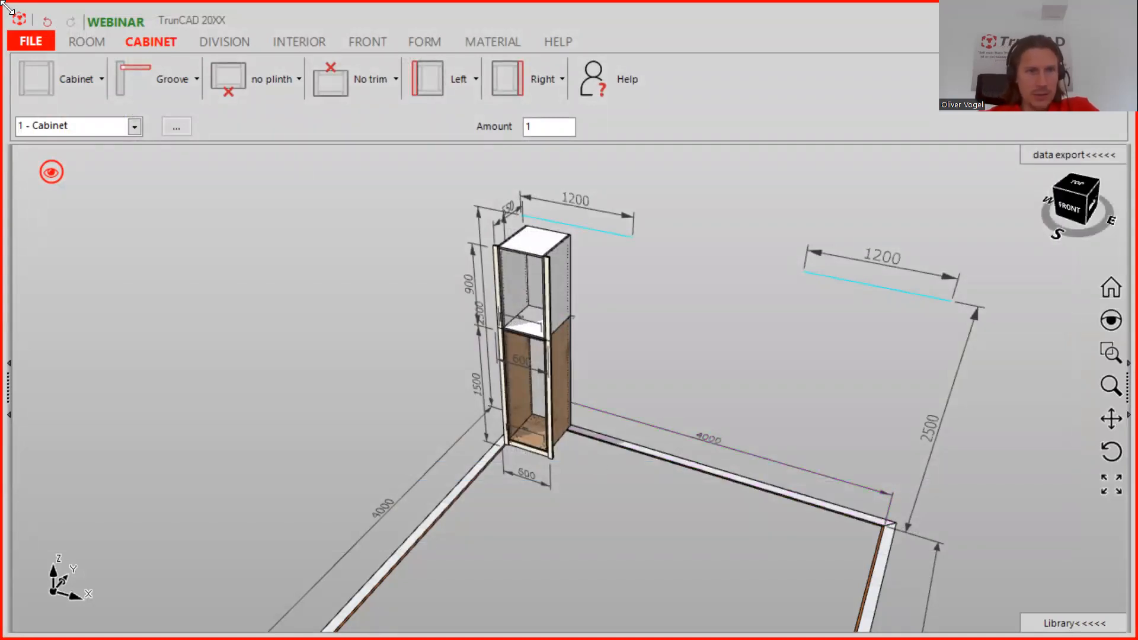
pyautogui.click(47, 21)
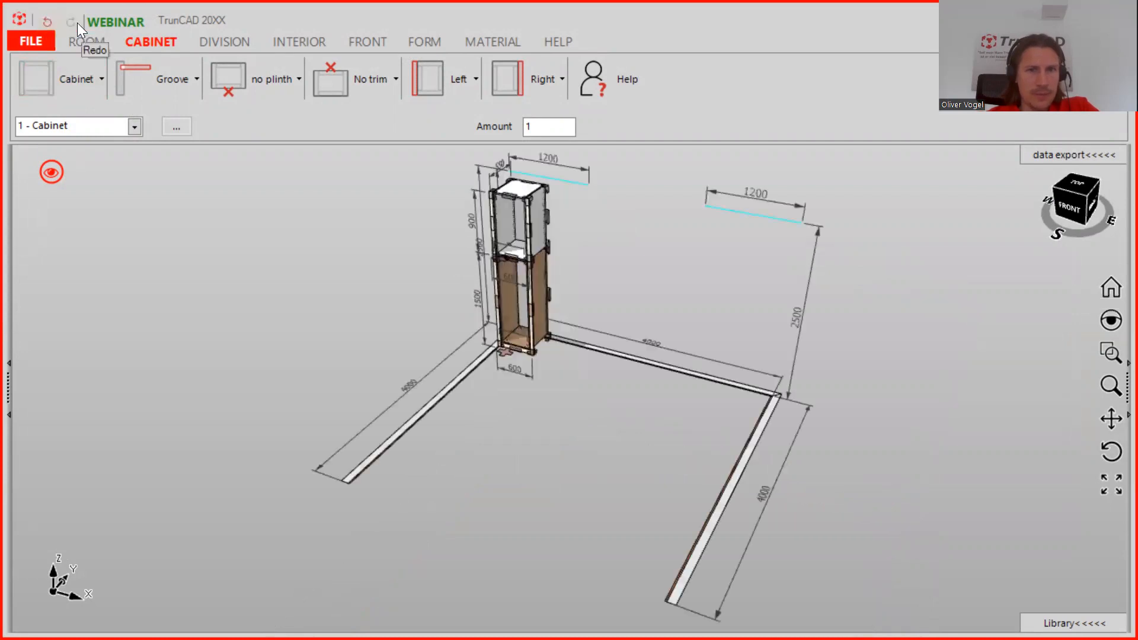
pyautogui.click(71, 22)
# Step: Delete the upper cabinet stacked on the lower one
pyautogui.scroll(5, 502, 257)
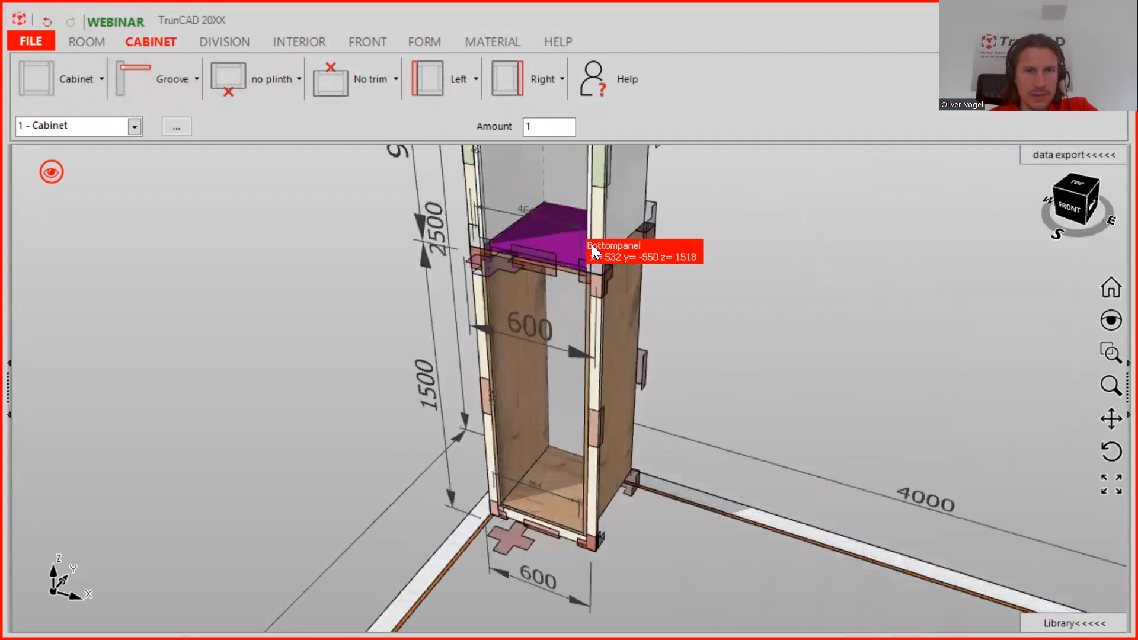
pyautogui.moveTo(596, 231); pyautogui.dragTo(634, 334, button='middle')
pyautogui.scroll(4, 581, 367)
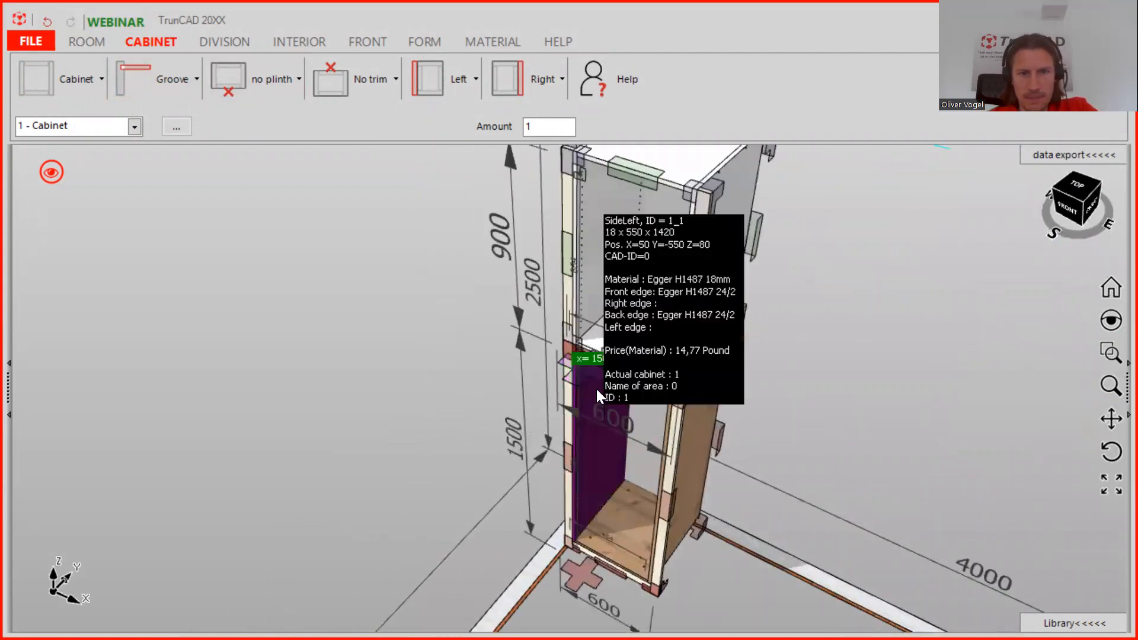
pyautogui.click(584, 370)
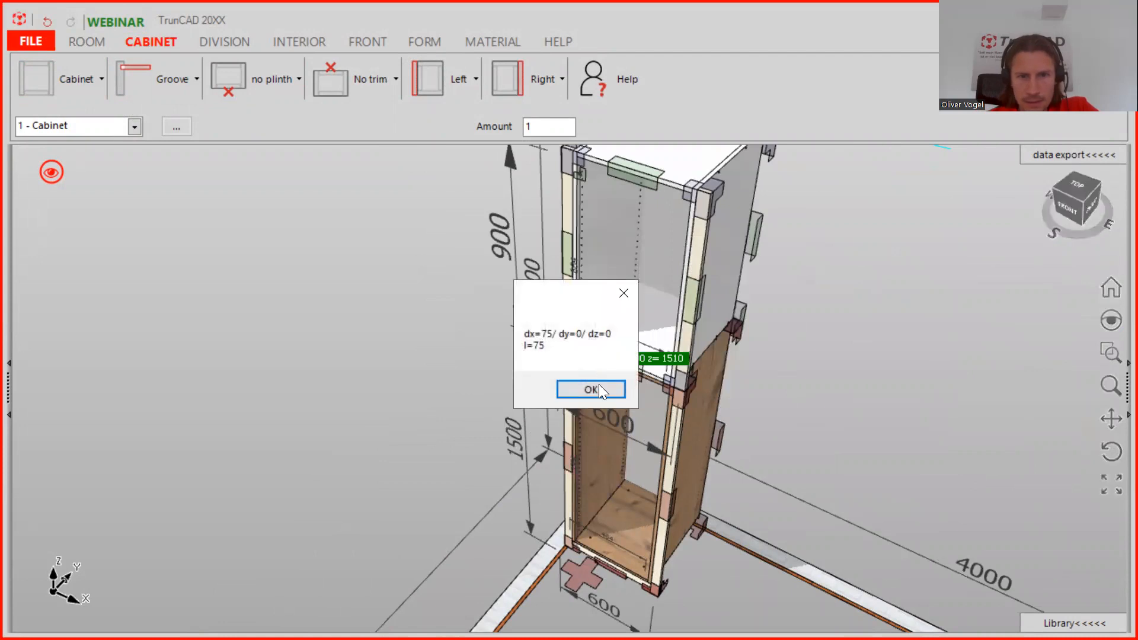
pyautogui.click(589, 387)
pyautogui.rightClick(577, 372)
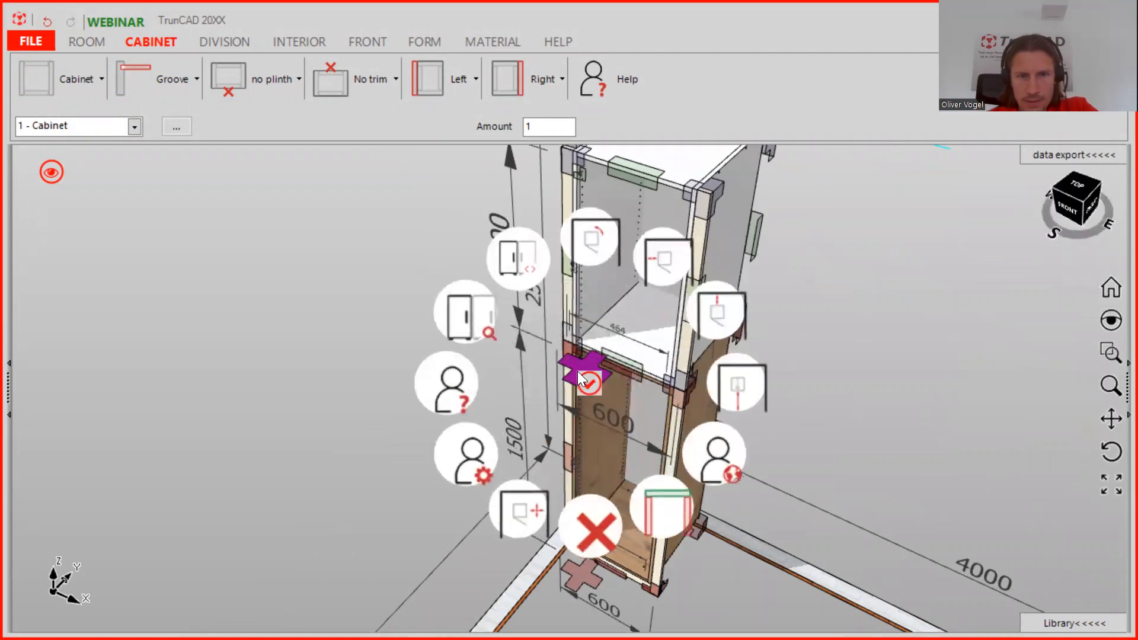
pyautogui.click(586, 524)
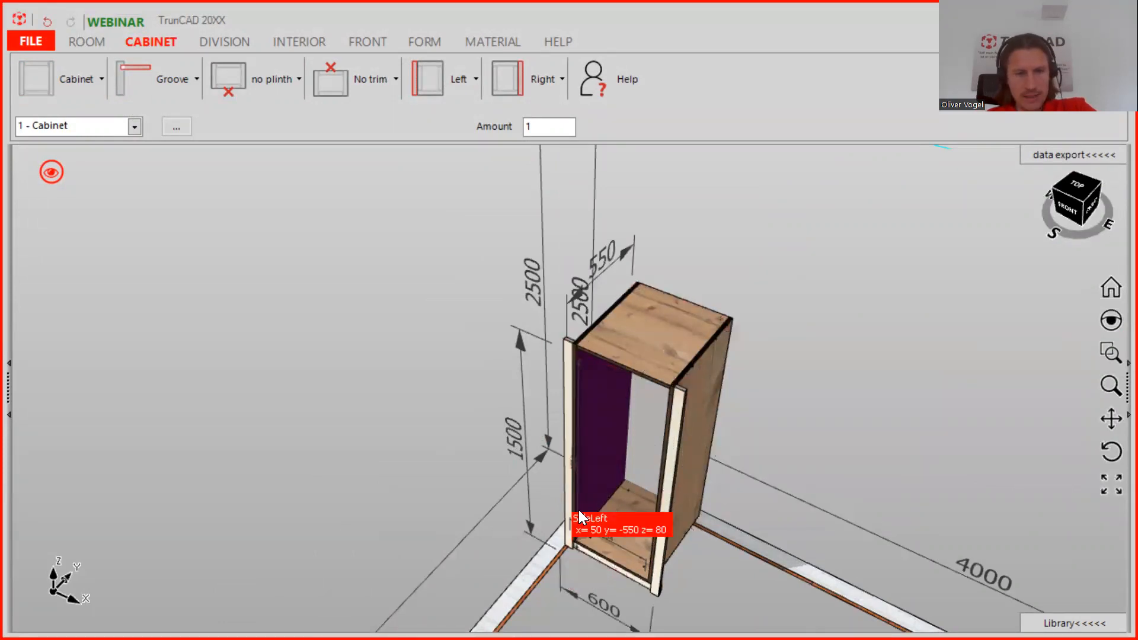
# Step: Undo and redo the deletion of the upper cabinet several times, ending with it deleted
pyautogui.hotkey('ctrl', 'z')
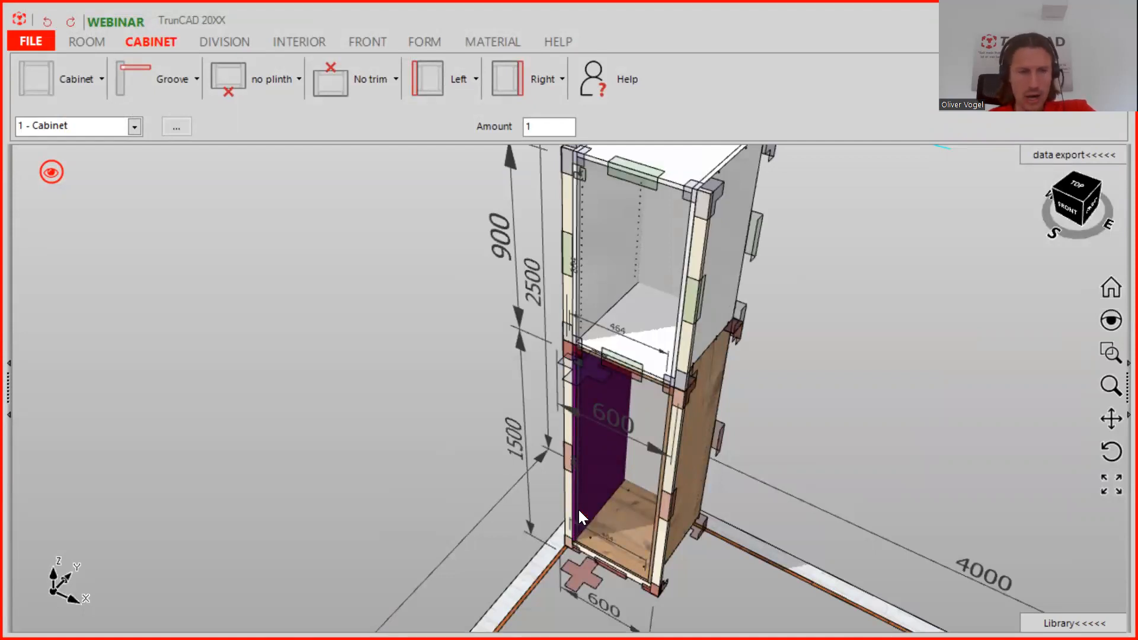
pyautogui.hotkey('ctrl', 'y')
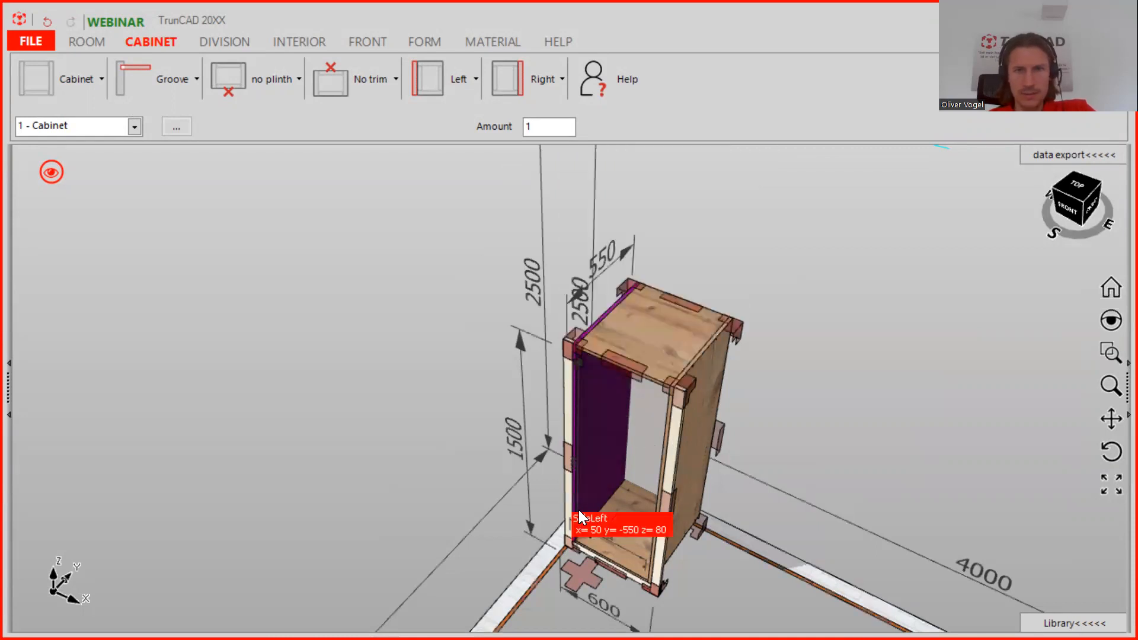
pyautogui.click(49, 24)
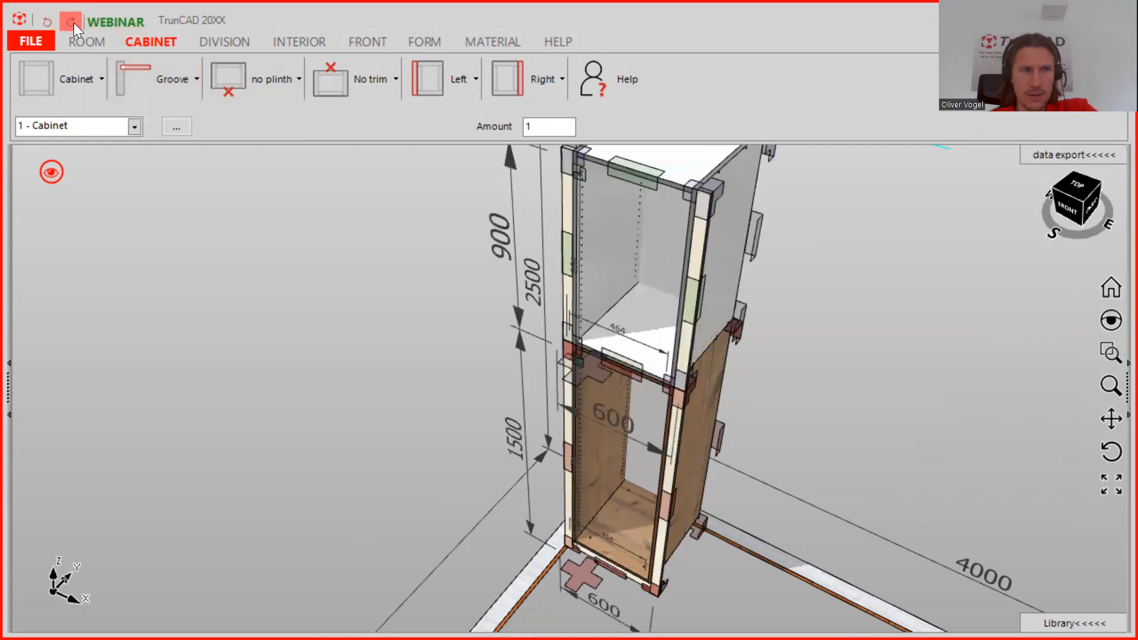
pyautogui.click(73, 23)
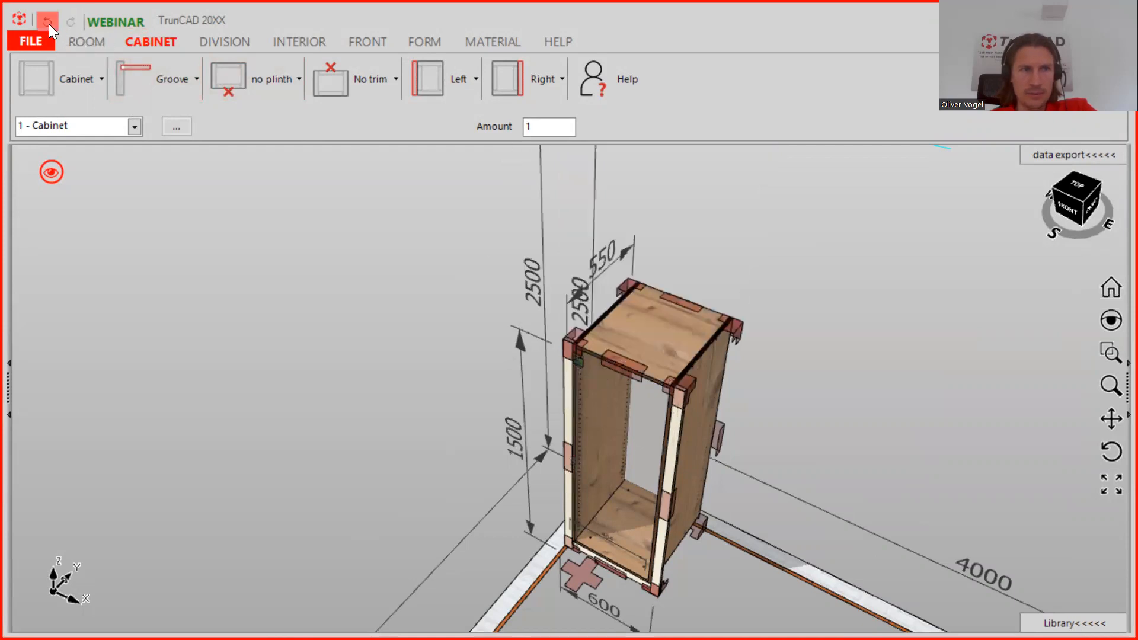
pyautogui.click(48, 23)
pyautogui.click(71, 20)
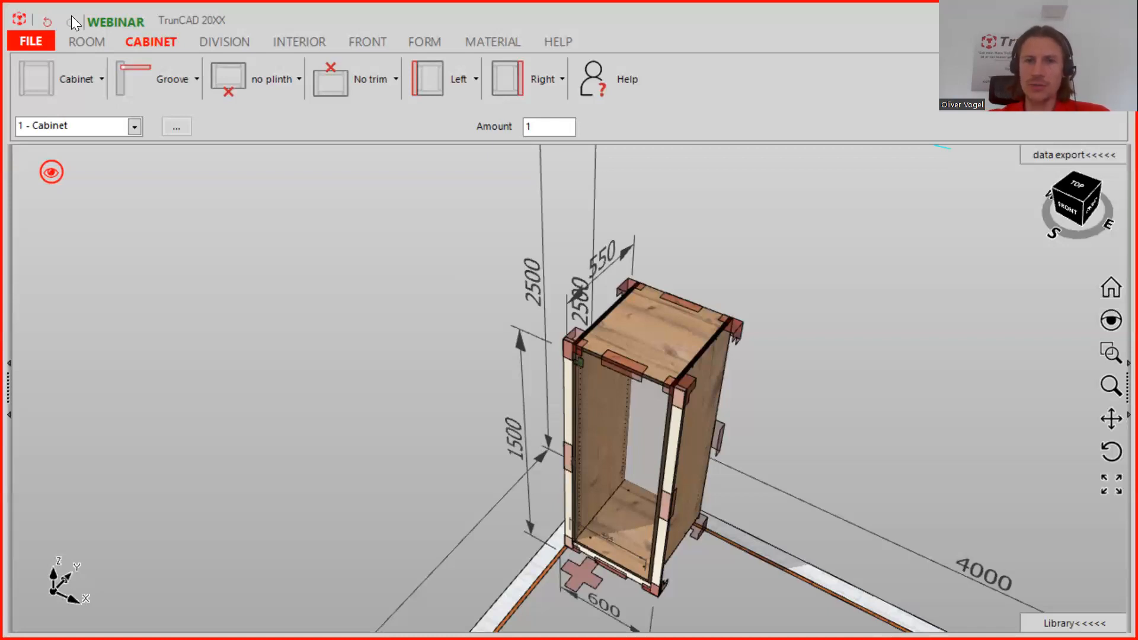
pyautogui.scroll(-3, 258, 394)
pyautogui.moveTo(259, 373); pyautogui.dragTo(311, 333, button='middle')
pyautogui.scroll(-2, 313, 396)
pyautogui.moveTo(357, 377); pyautogui.dragTo(514, 374, button='middle')
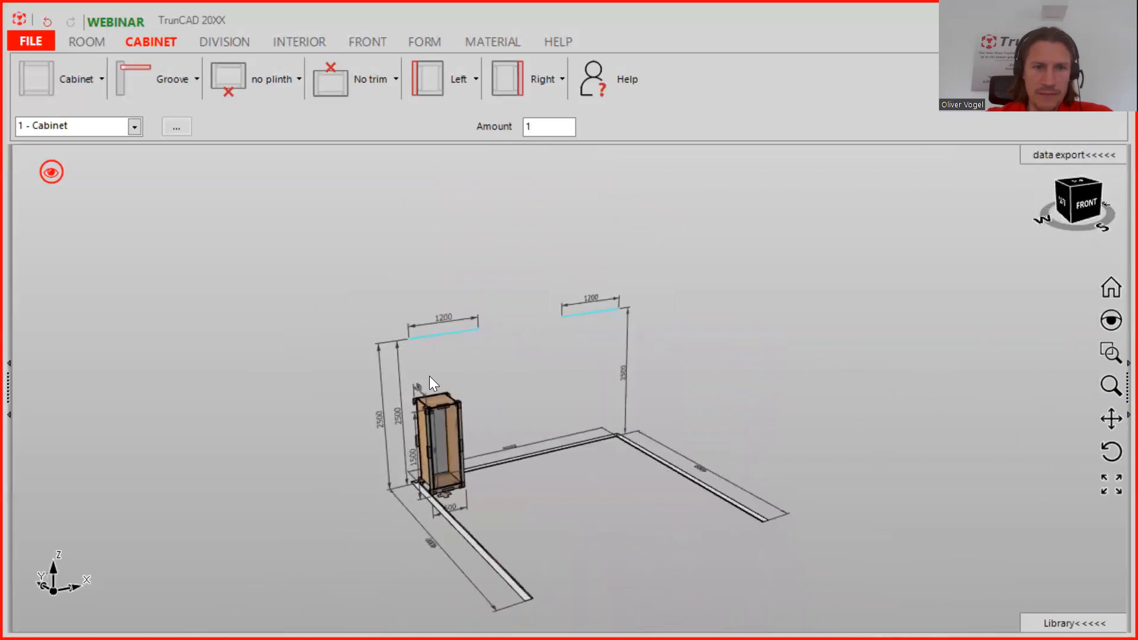
# Step: Set the left ceiling apex height to 1500 mm to create a roof slope beside the cabinet
pyautogui.scroll(3, 376, 423)
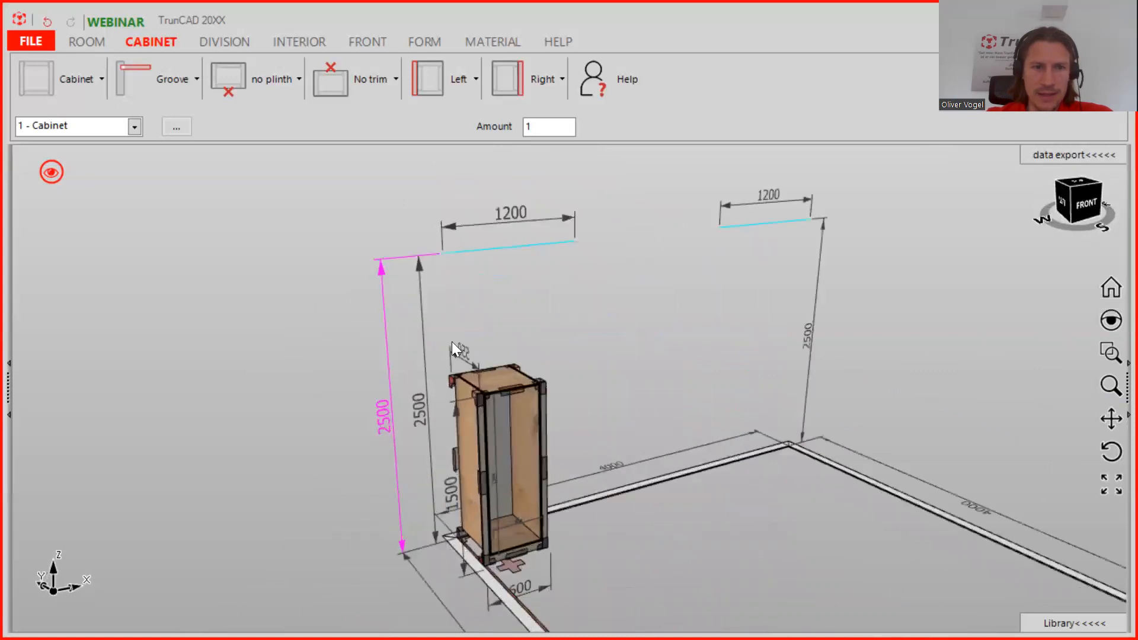
pyautogui.click(420, 262)
pyautogui.write('1500')
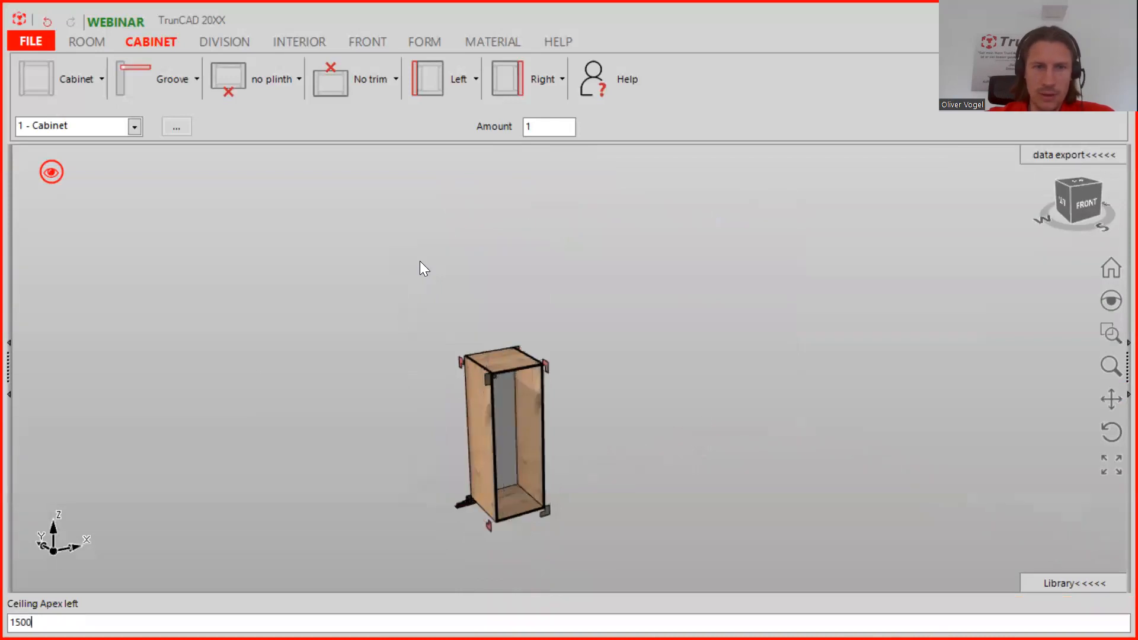
pyautogui.press('Return')
# Step: Set the cabinet's height to 2000 mm and its width to 1000 mm so it extends under the roof slope
pyautogui.moveTo(610, 392); pyautogui.dragTo(459, 423, button='middle')
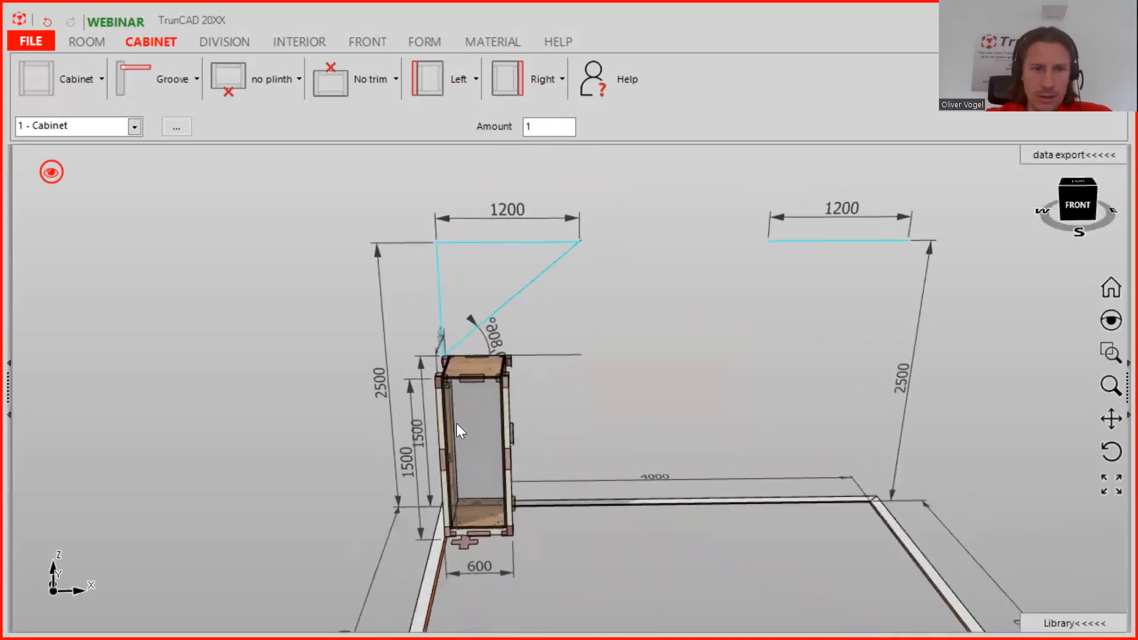
pyautogui.click(410, 391)
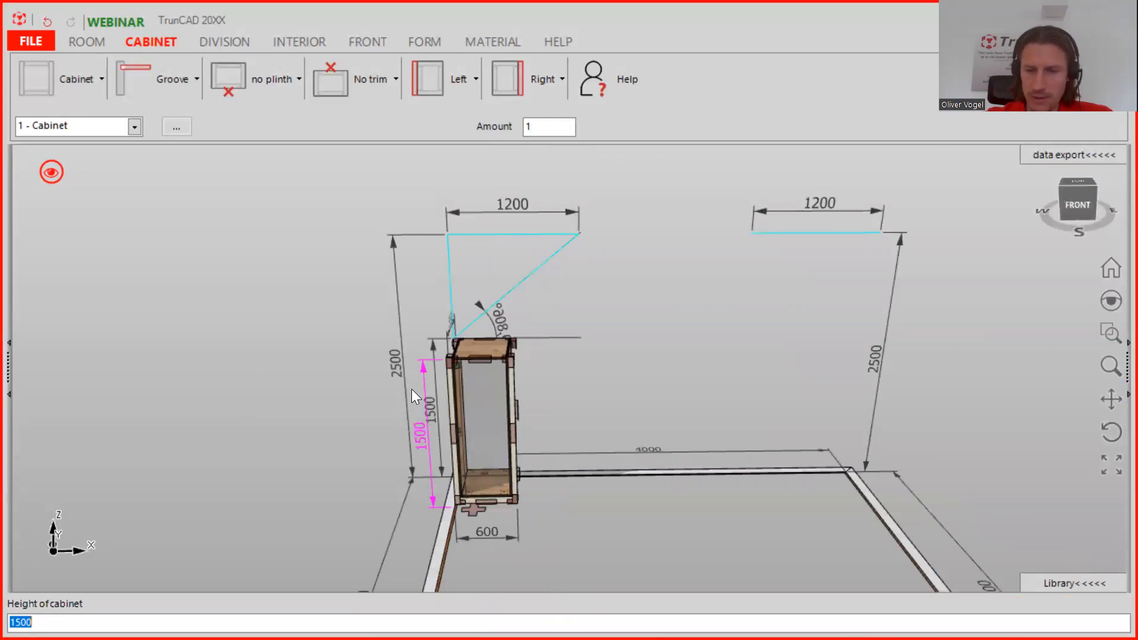
pyautogui.write('2000')
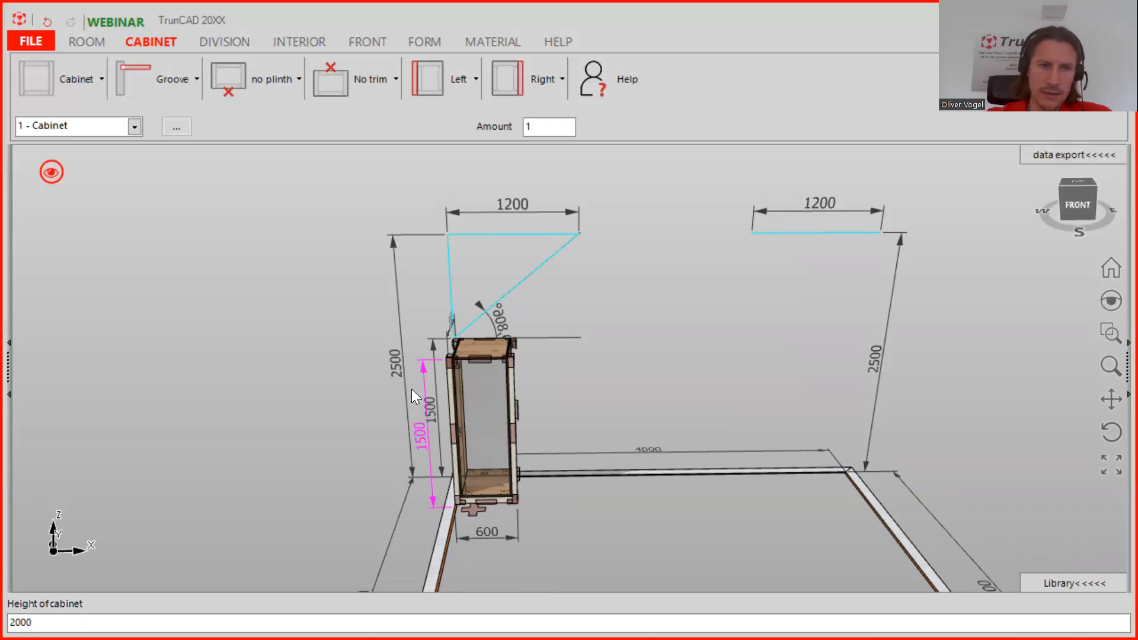
pyautogui.press('Return')
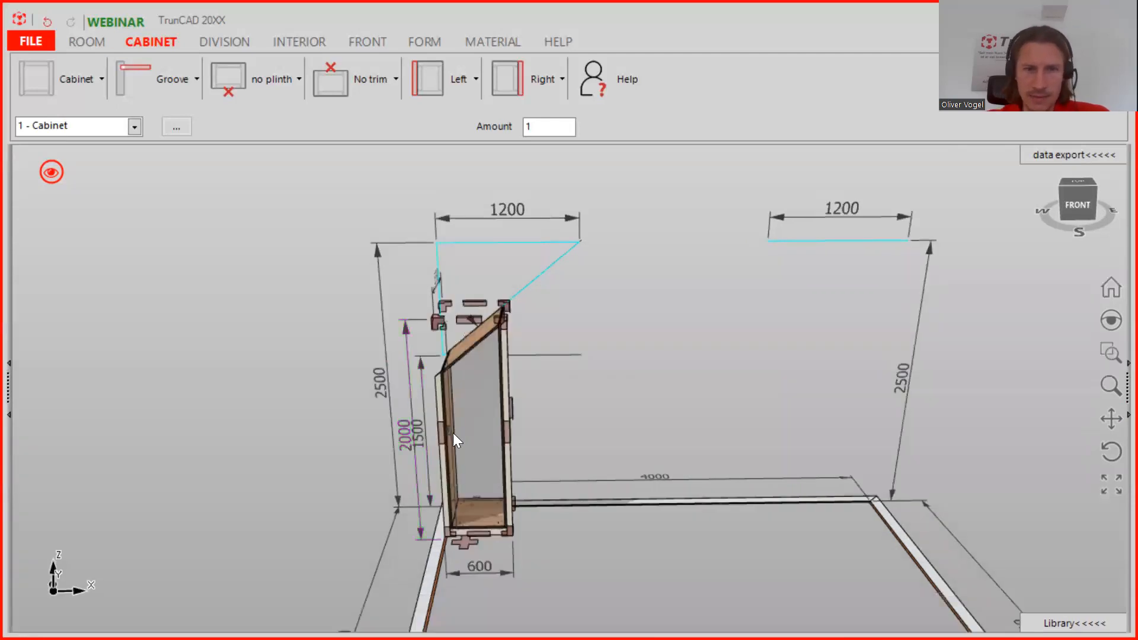
pyautogui.click(501, 572)
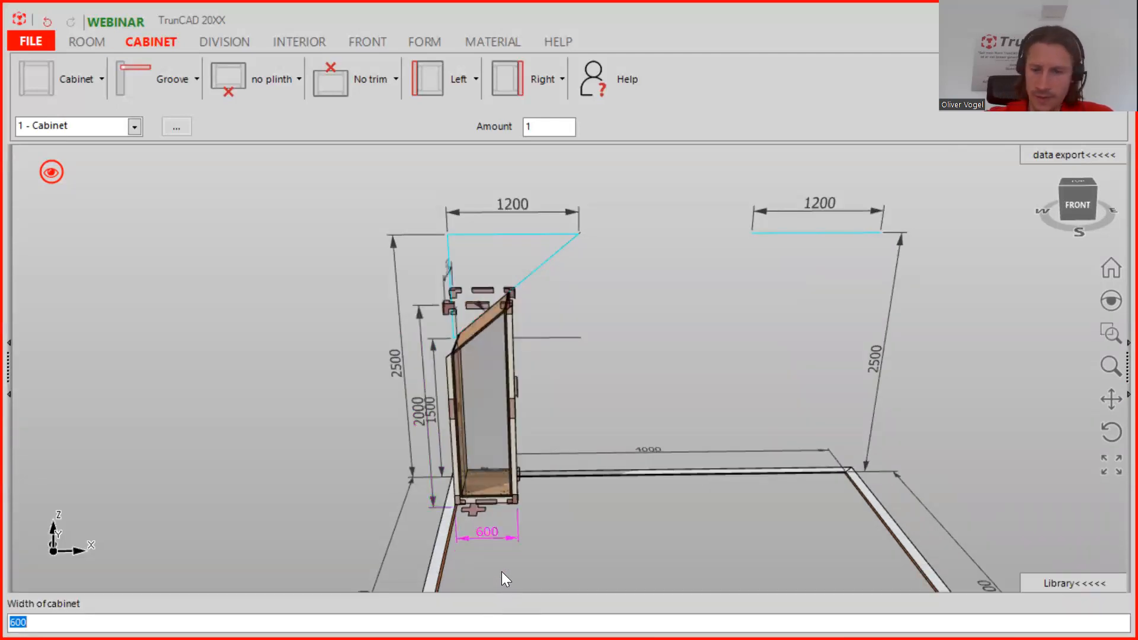
pyautogui.write('1000')
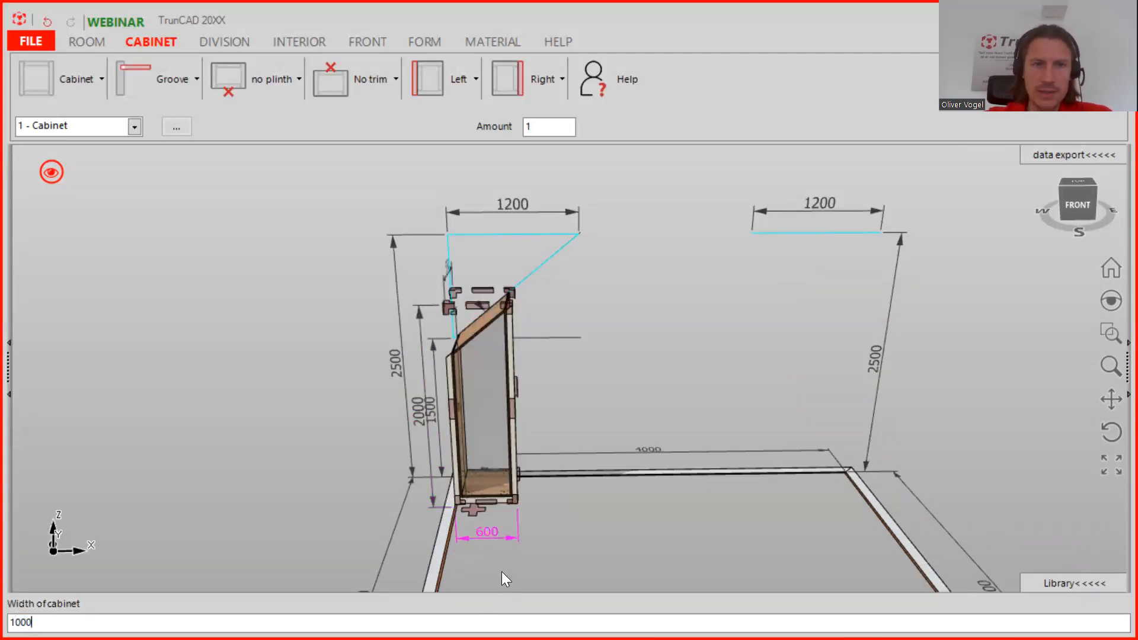
pyautogui.press('Return')
# Step: Remove the left and right side trims from the cabinet
pyautogui.moveTo(544, 382); pyautogui.dragTo(509, 312, button='middle')
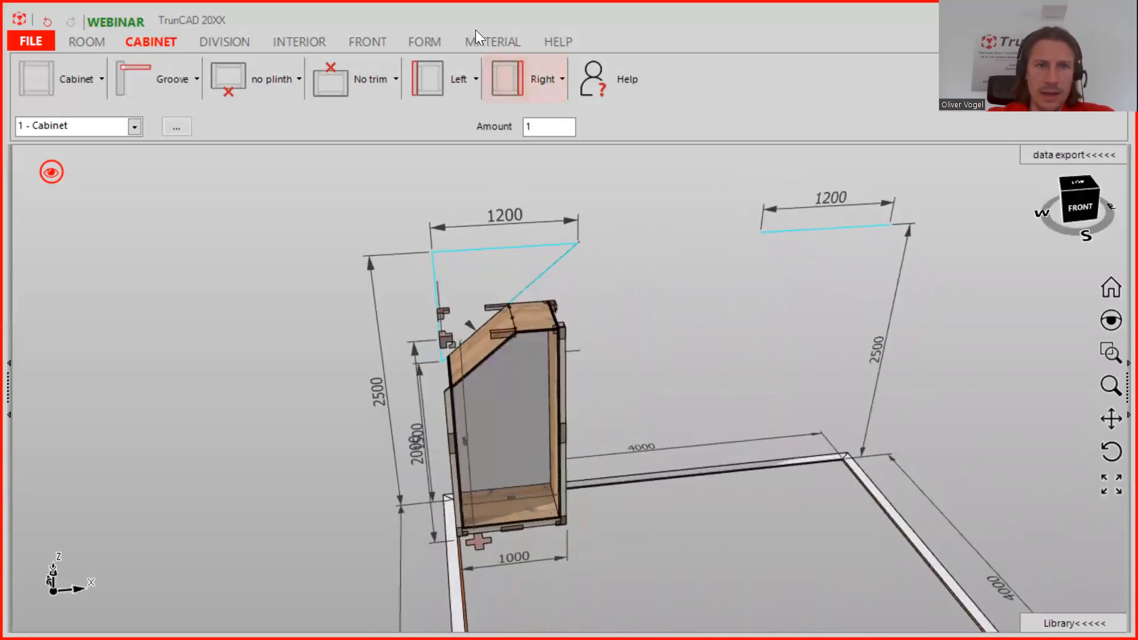
pyautogui.click(465, 78)
pyautogui.click(452, 122)
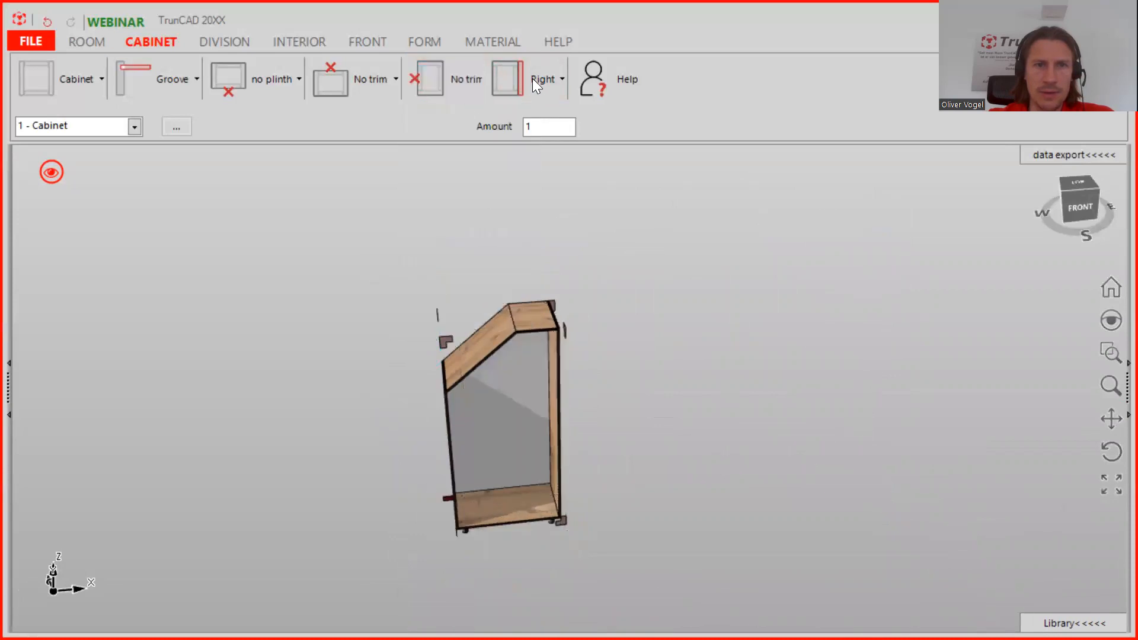
pyautogui.click(556, 84)
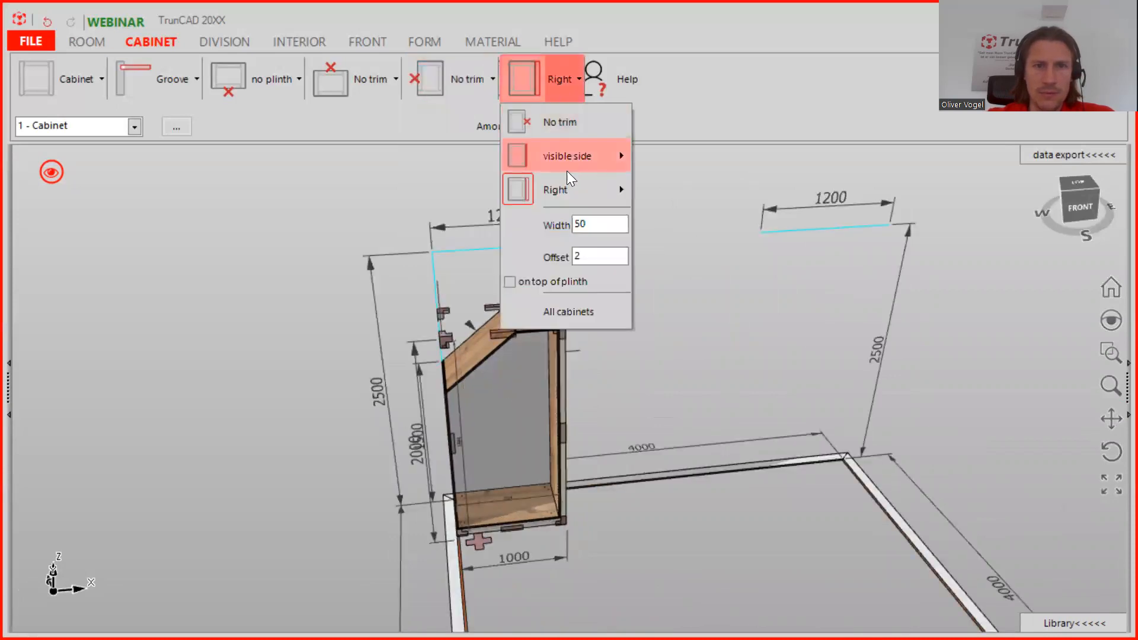
pyautogui.click(542, 120)
pyautogui.click(506, 325)
# Step: Set the angle of the left ceiling slope to 44 degrees
pyautogui.scroll(3, 508, 319)
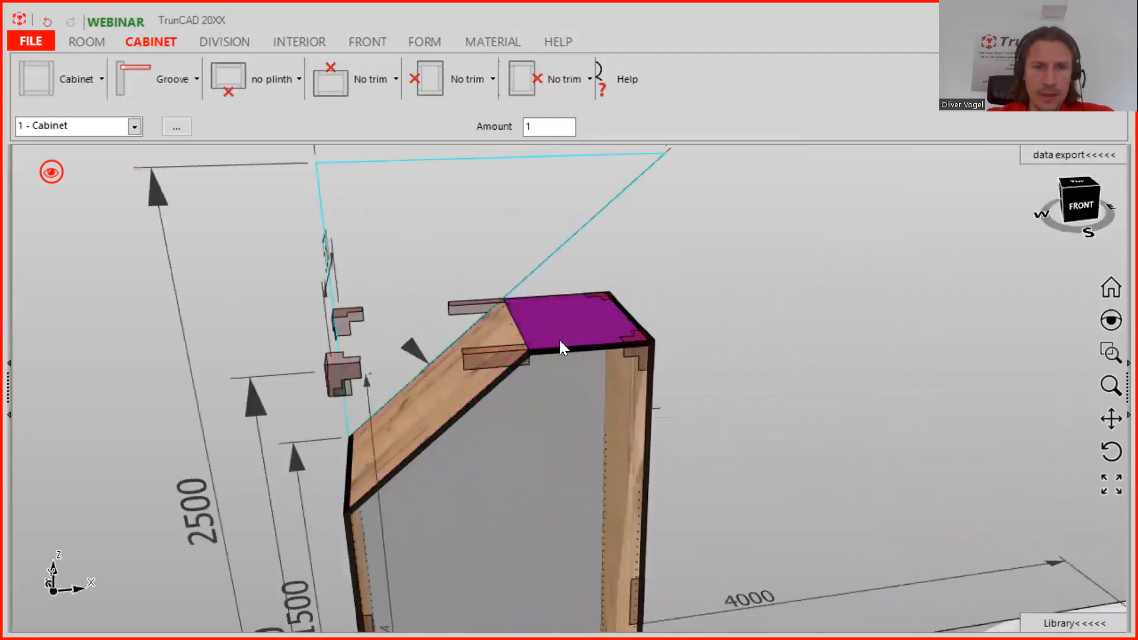
pyautogui.scroll(-3, 561, 343)
pyautogui.moveTo(430, 349); pyautogui.dragTo(597, 340, button='middle')
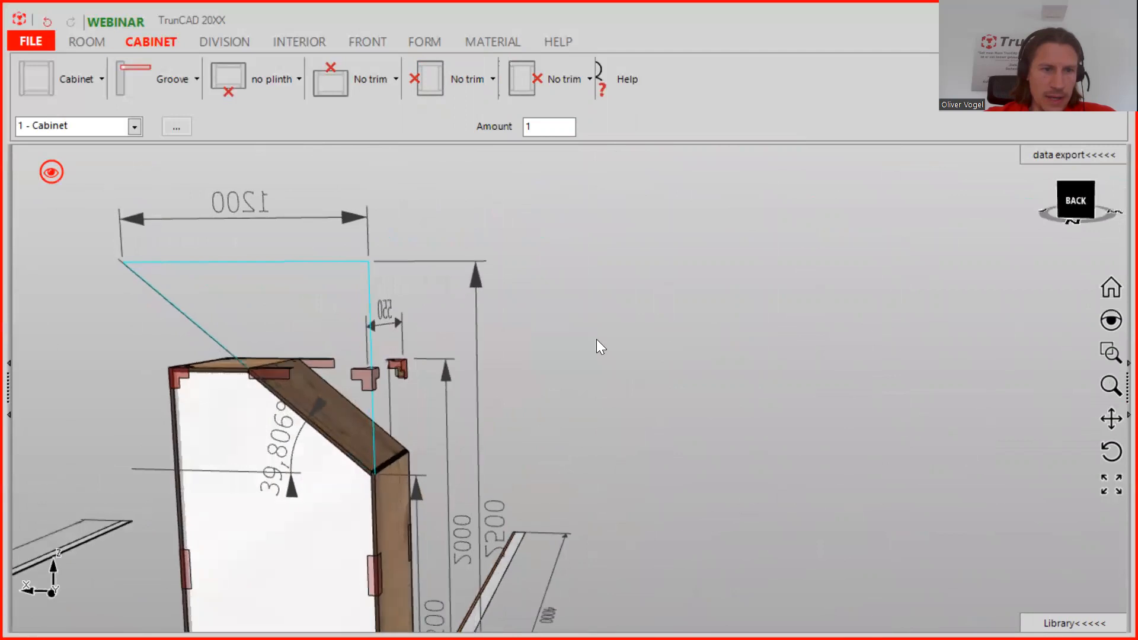
pyautogui.click(322, 404)
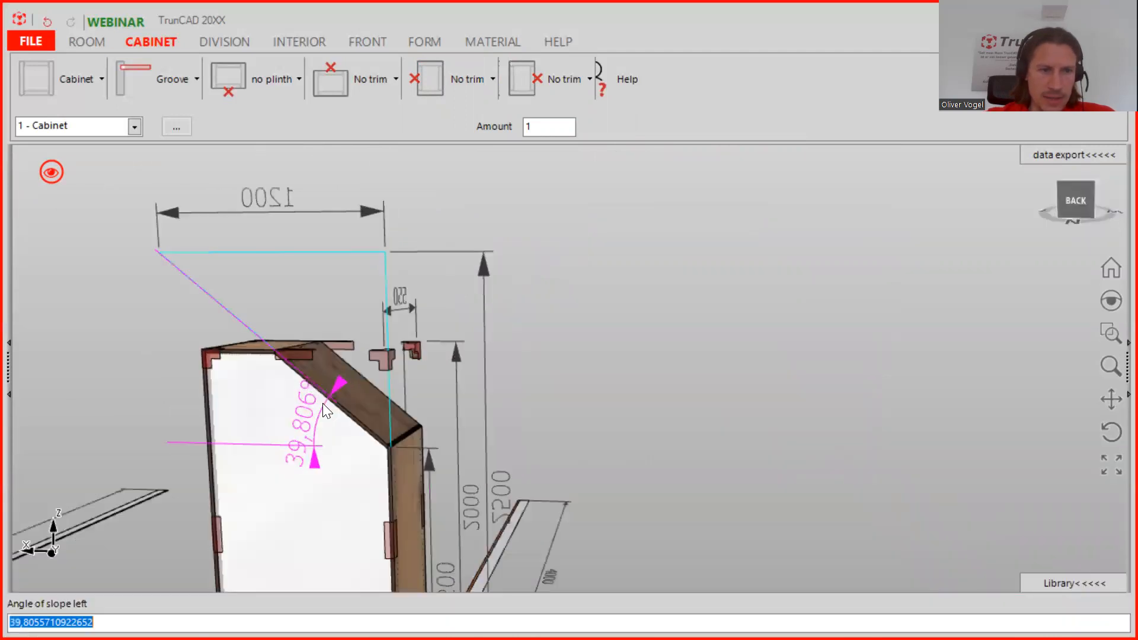
pyautogui.write('44')
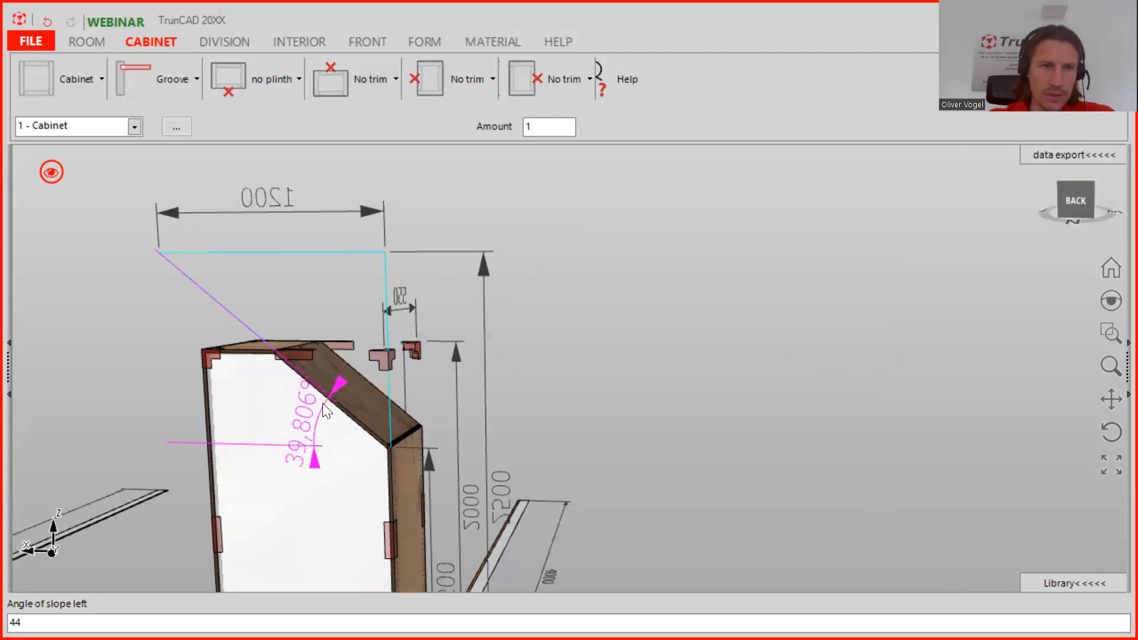
pyautogui.press('Return')
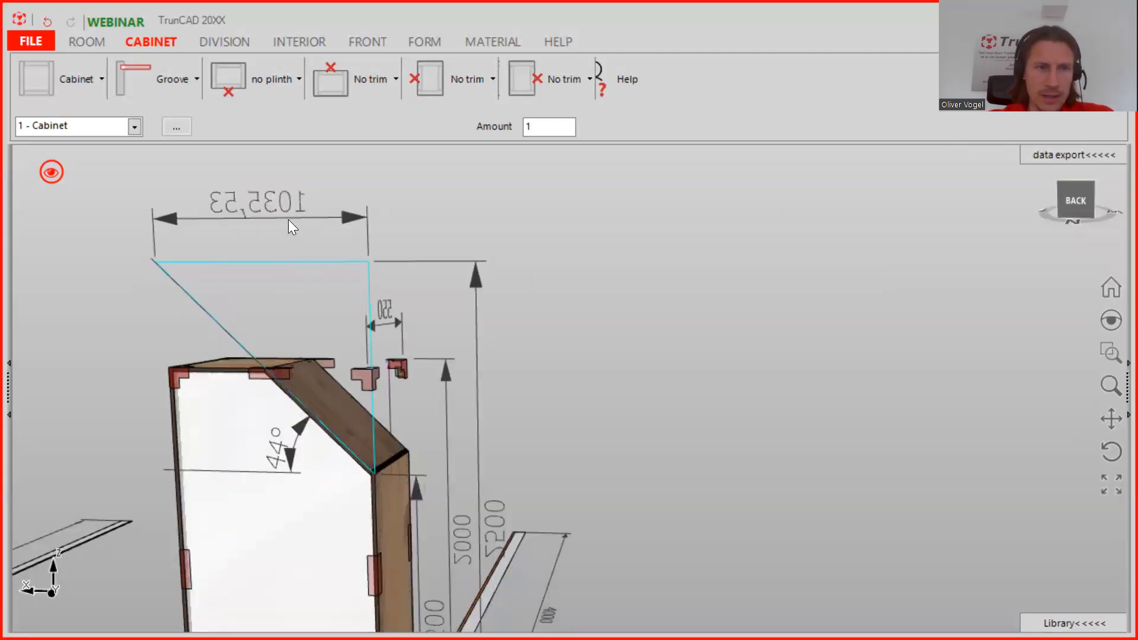
# Step: Open the part drawing of the cabinet's sloped top panel
pyautogui.moveTo(650, 410); pyautogui.dragTo(368, 463, button='middle')
pyautogui.scroll(4, 843, 295)
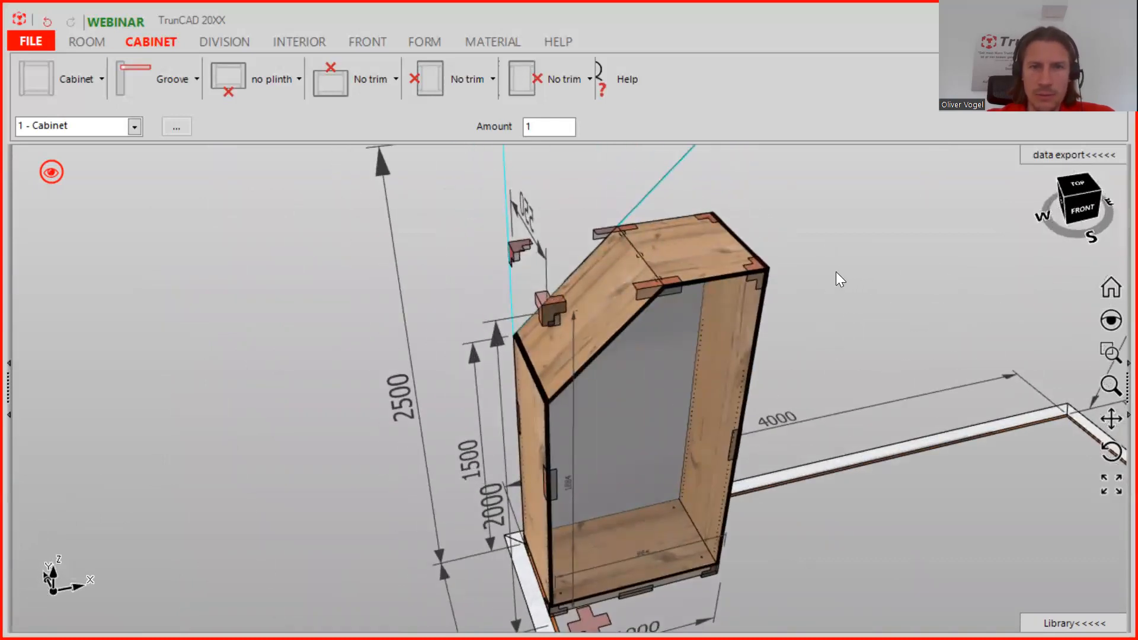
pyautogui.click(603, 304)
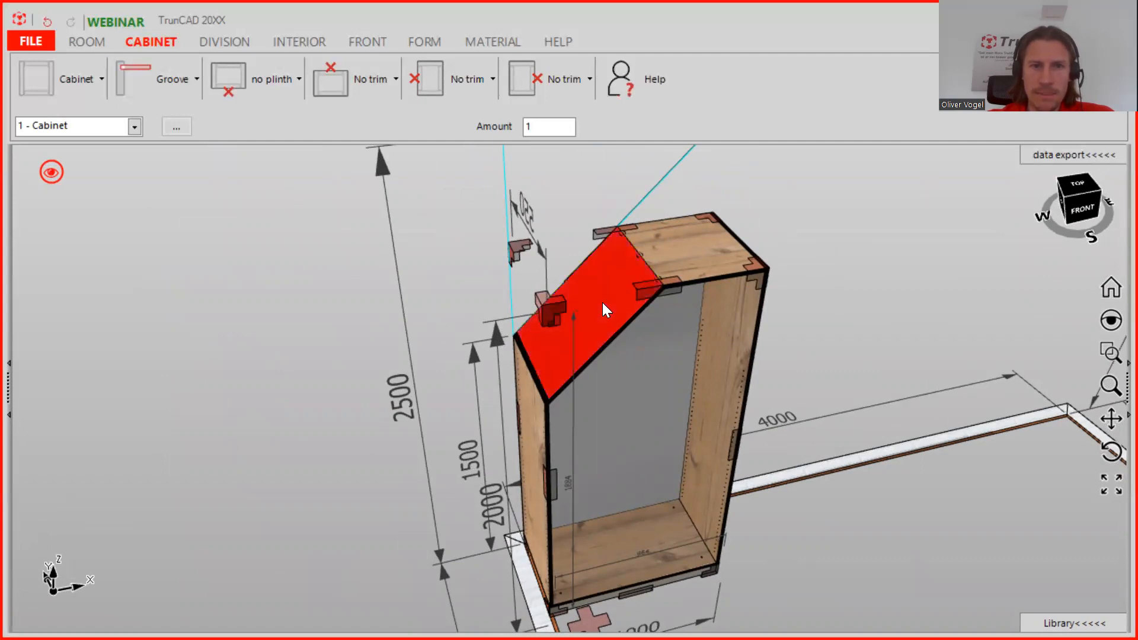
pyautogui.doubleClick(615, 311)
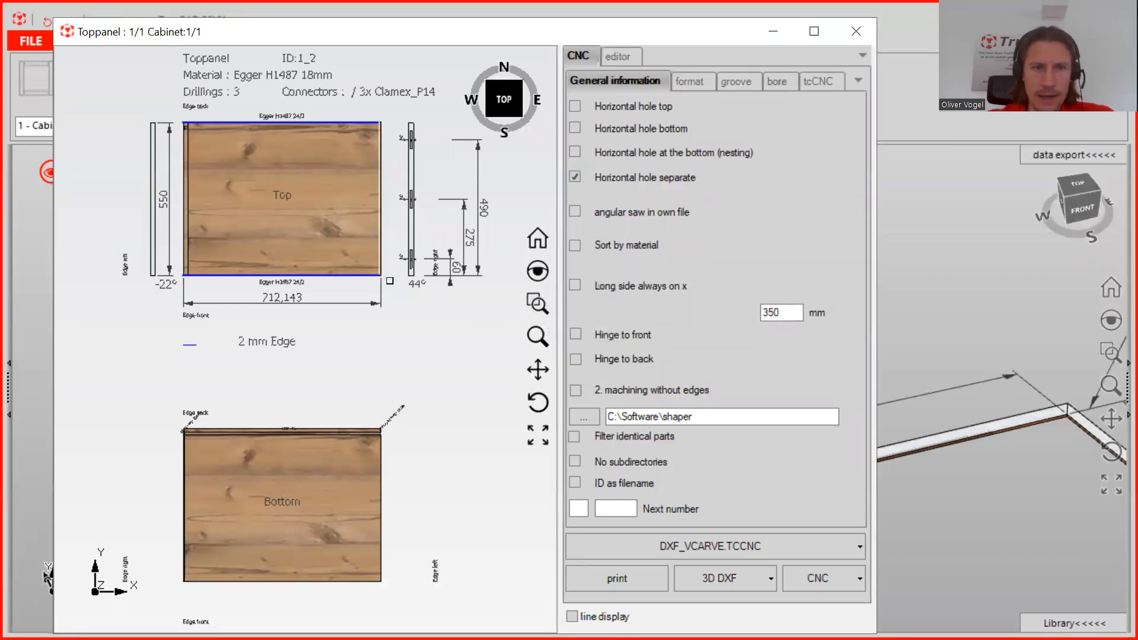
# Step: Examine the sloped top panel's mitre angles and connector positions in its part drawing, and close the drawing
pyautogui.scroll(3, 413, 289)
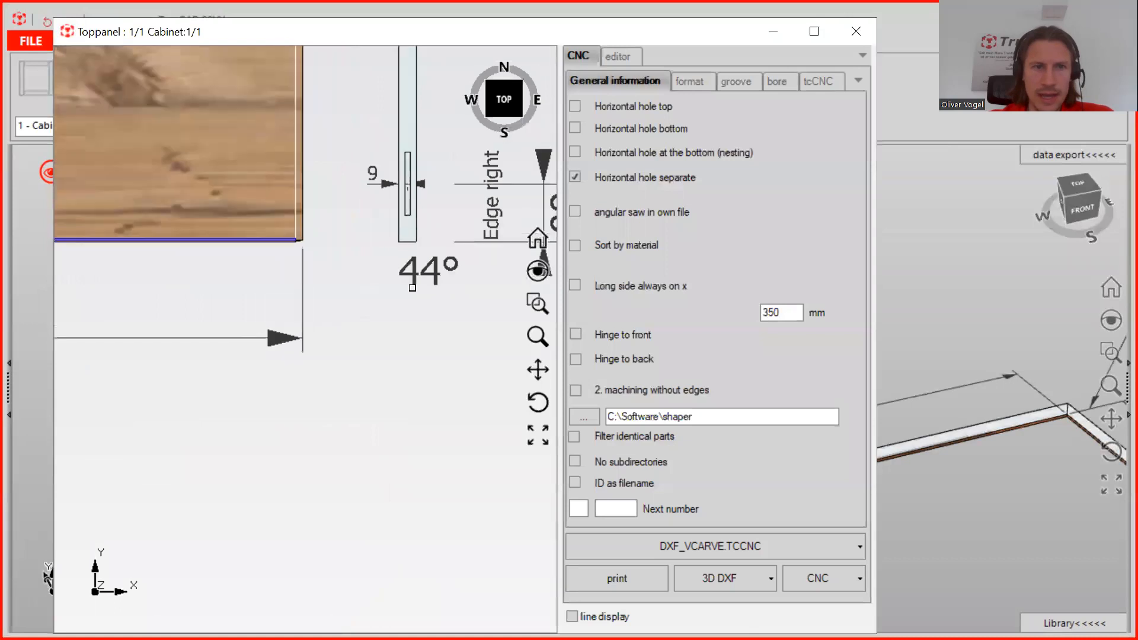
pyautogui.scroll(-2, 410, 302)
pyautogui.moveTo(410, 302); pyautogui.dragTo(398, 281, button='middle')
pyautogui.scroll(5, 398, 282)
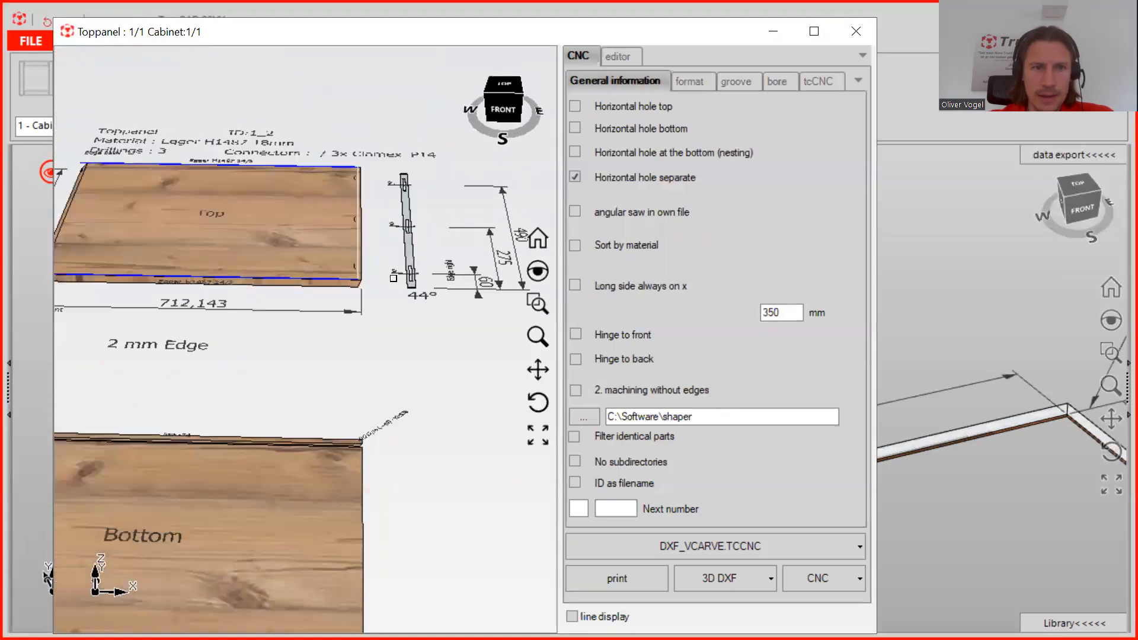
pyautogui.moveTo(427, 317)
pyautogui.mouseDown(button='middle')
pyautogui.moveTo(412, 286)
pyautogui.moveTo(427, 305)
pyautogui.mouseUp(button='middle')
pyautogui.scroll(-5, 463, 312)
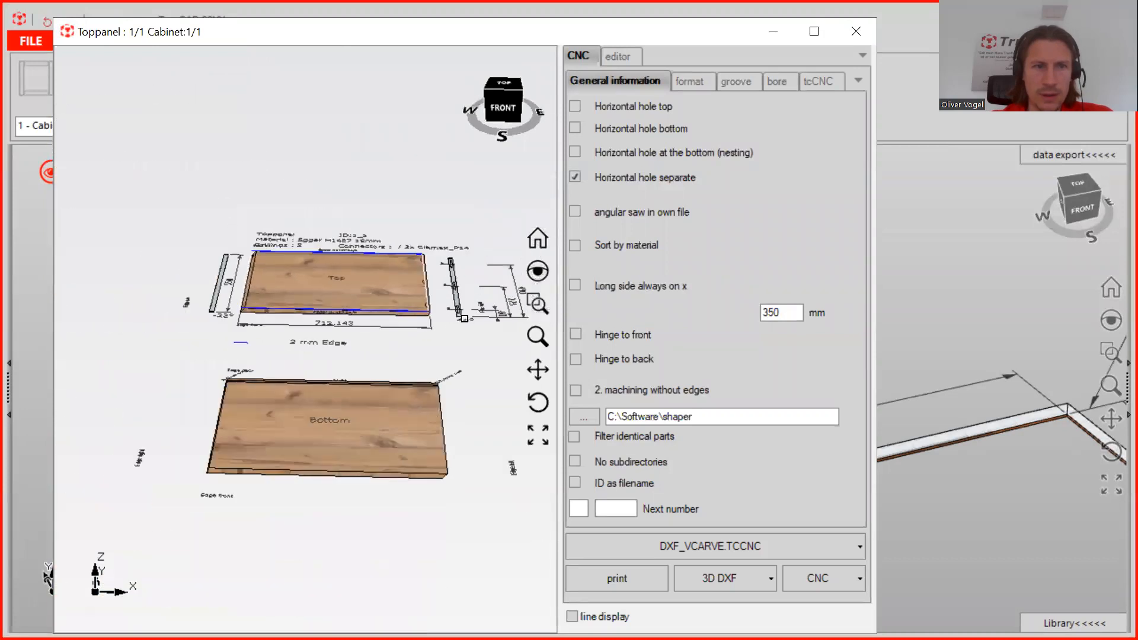
pyautogui.moveTo(277, 310); pyautogui.dragTo(318, 321, button='middle')
pyautogui.scroll(5, 300, 320)
pyautogui.scroll(-3, 326, 314)
pyautogui.moveTo(431, 306); pyautogui.dragTo(466, 338, button='middle')
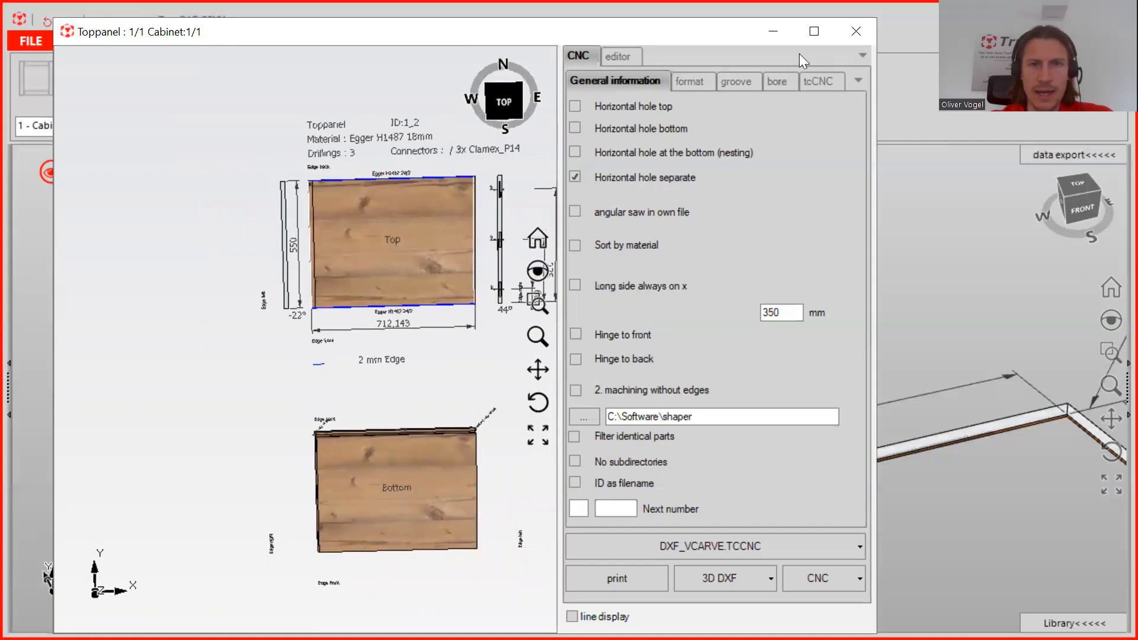
pyautogui.click(852, 37)
# Step: Add a right door covering the whole front opening of the sloped cabinet
pyautogui.moveTo(781, 412); pyautogui.dragTo(753, 414, button='middle')
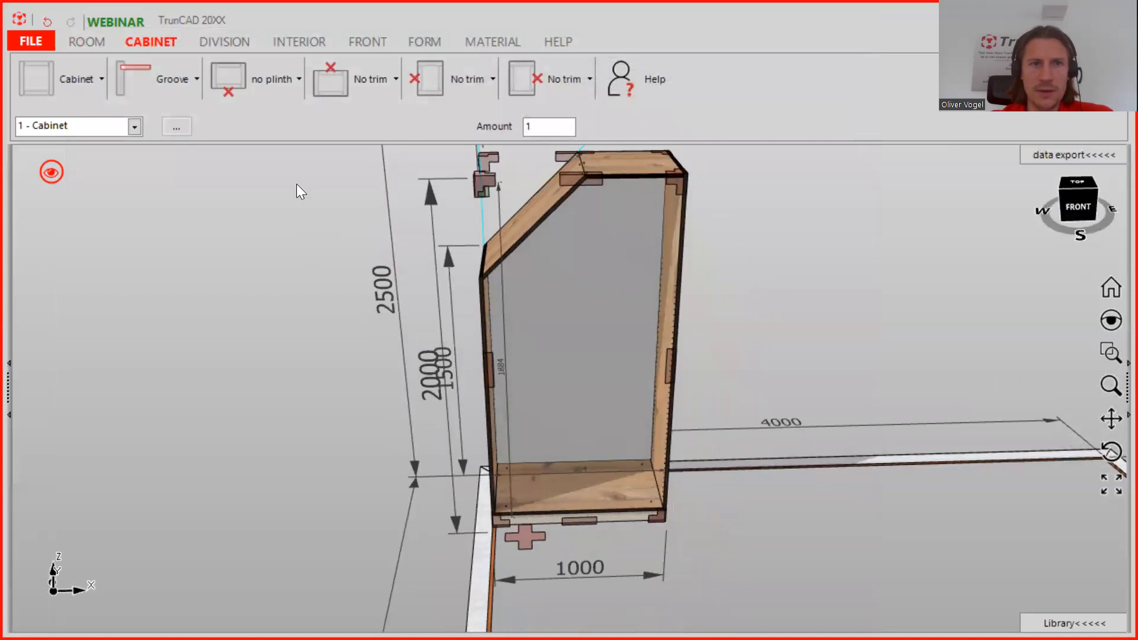
pyautogui.click(361, 40)
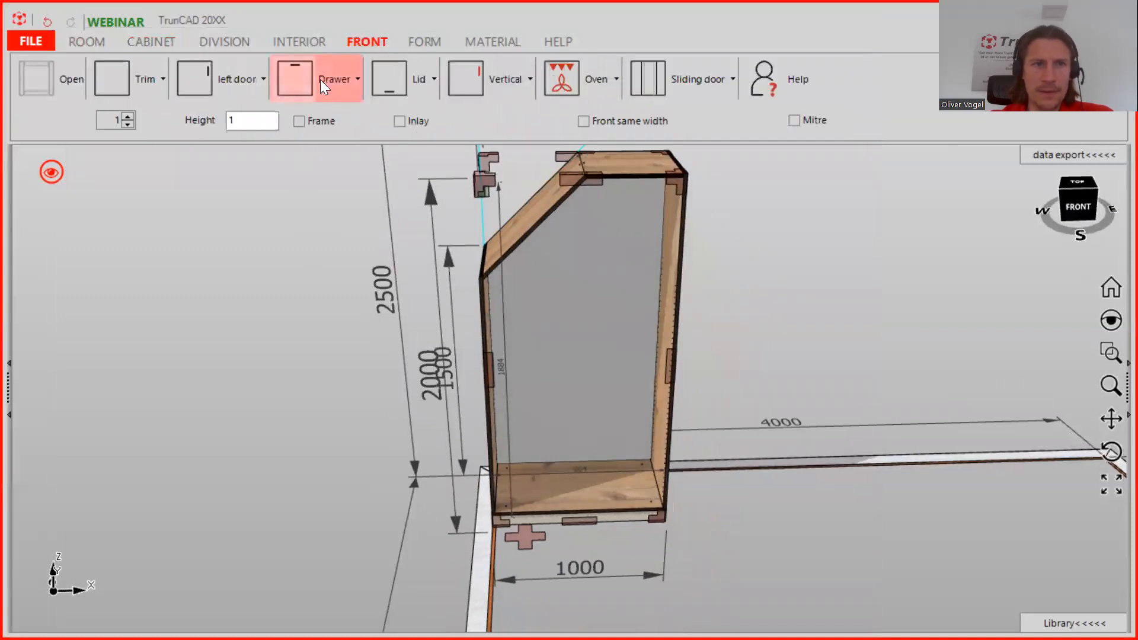
pyautogui.click(249, 79)
pyautogui.click(242, 145)
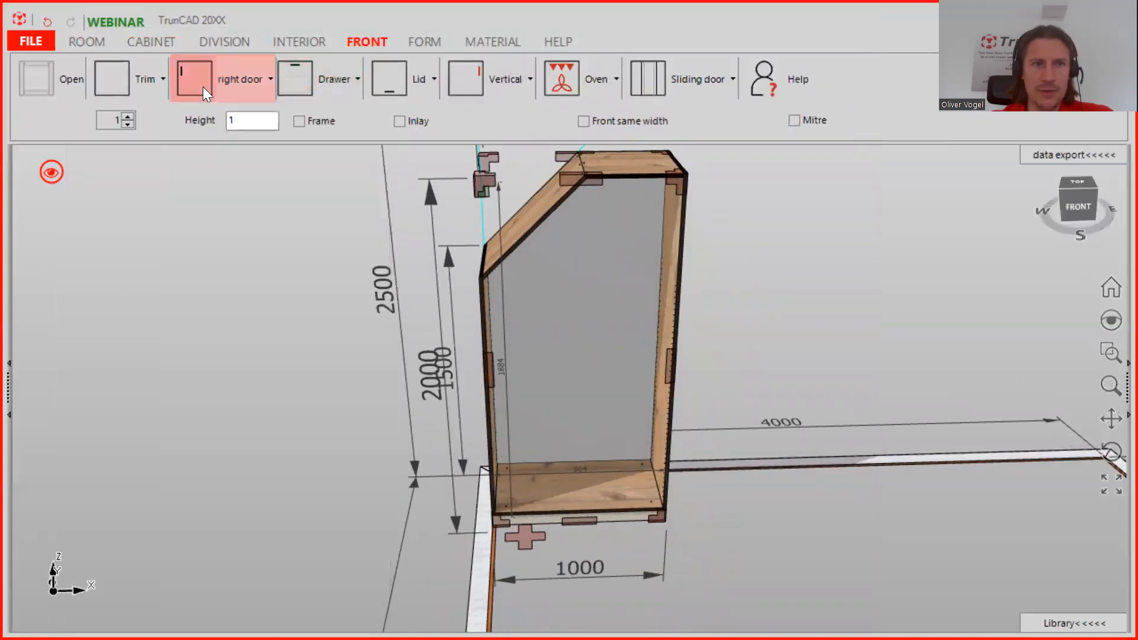
pyautogui.click(202, 87)
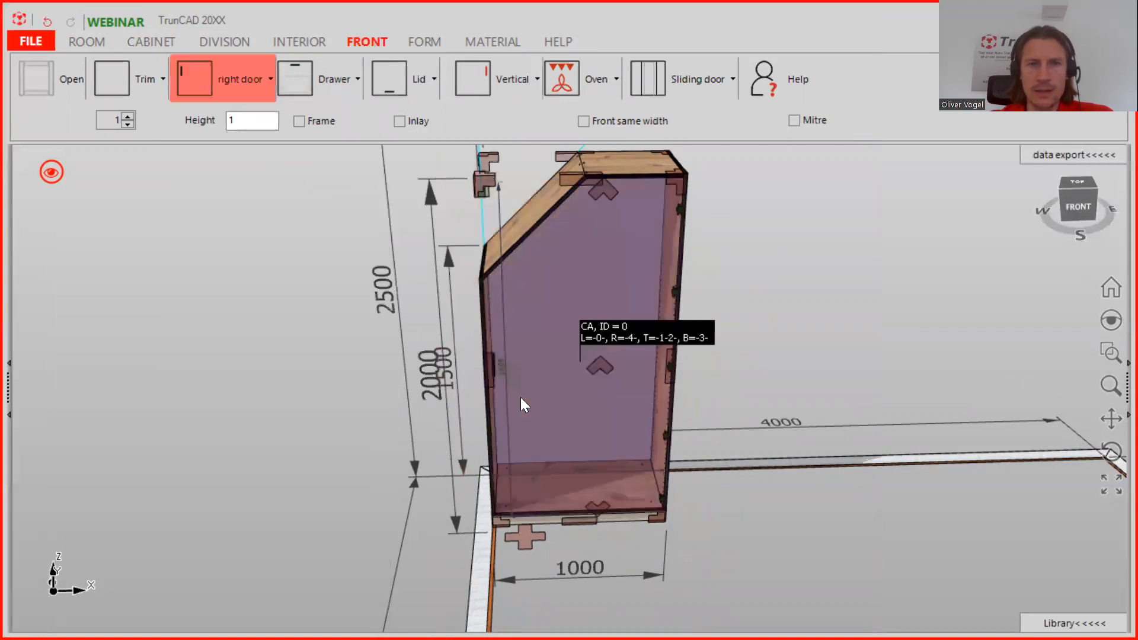
pyautogui.click(521, 405)
pyautogui.moveTo(867, 254); pyautogui.dragTo(847, 239, button='middle')
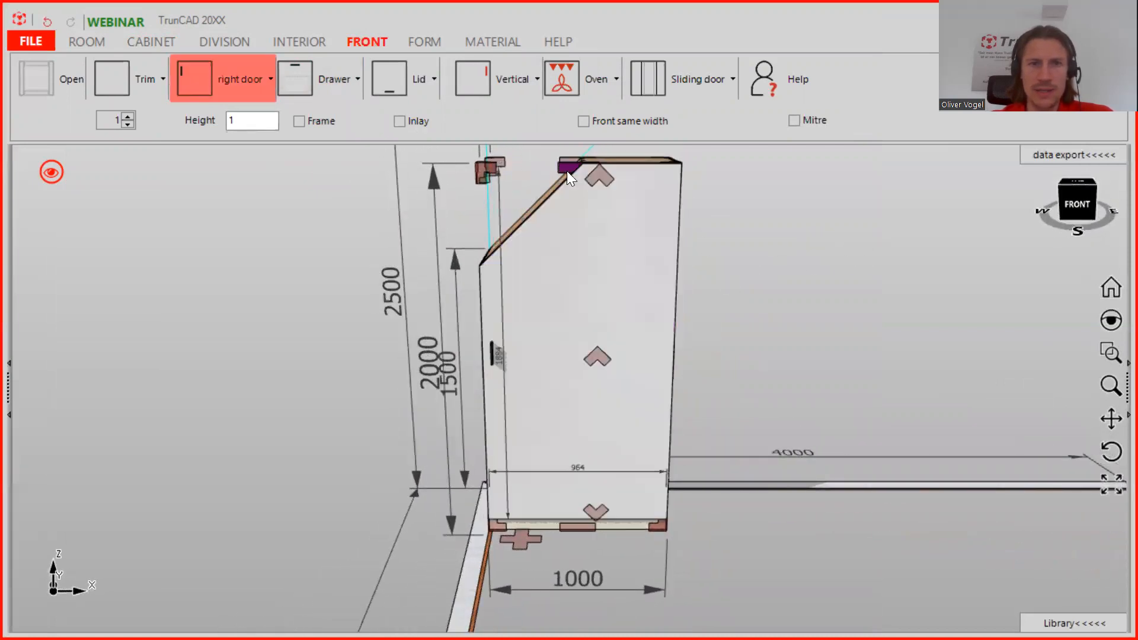
pyautogui.moveTo(724, 233); pyautogui.dragTo(706, 240, button='middle')
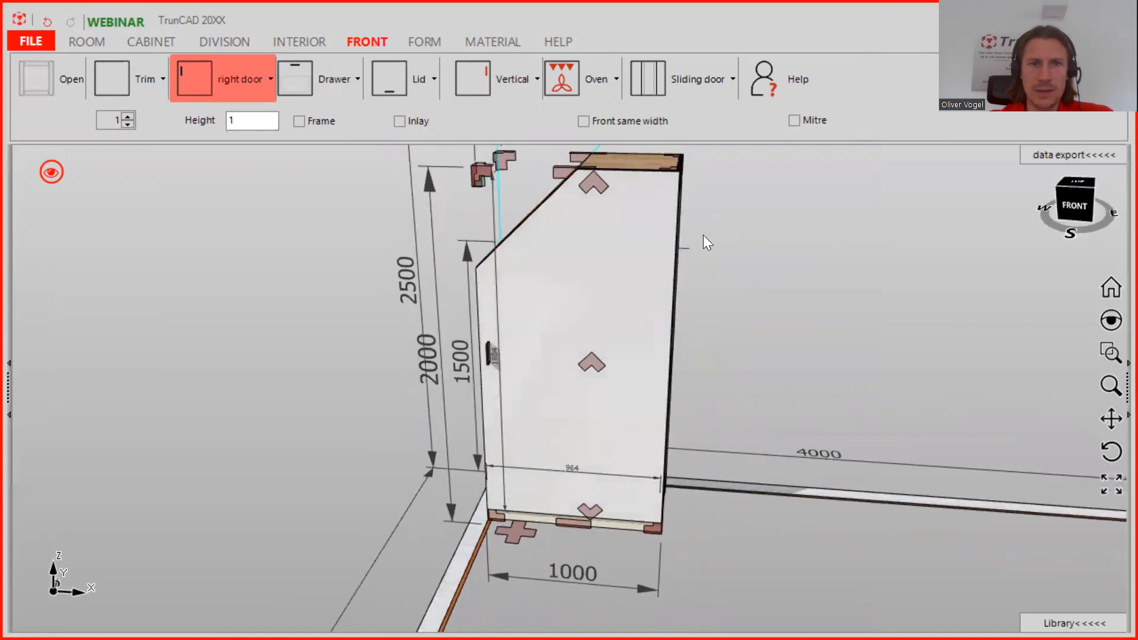
# Step: Open the right door's part drawing and examine its slope angle and length dimensions
pyautogui.click(605, 257)
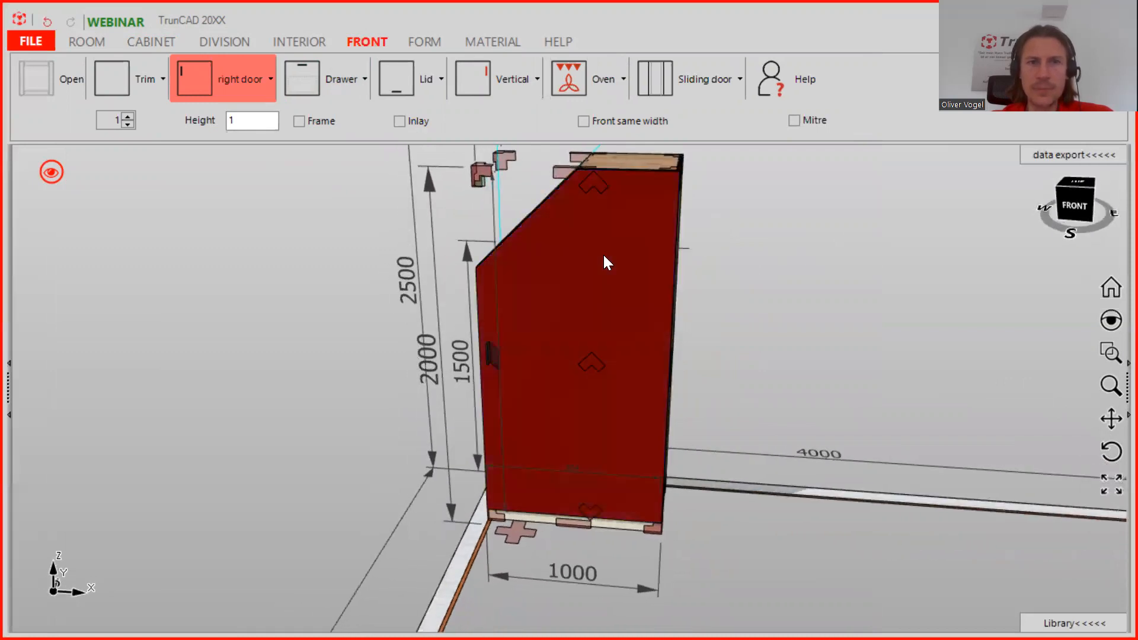
pyautogui.doubleClick(604, 256)
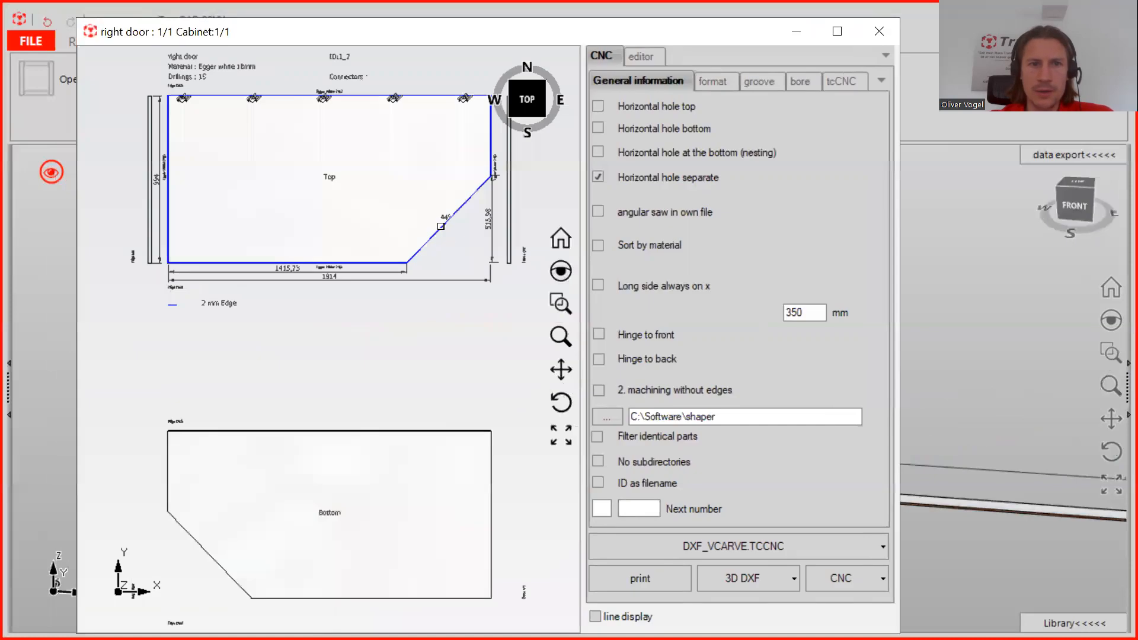
pyautogui.scroll(5, 447, 221)
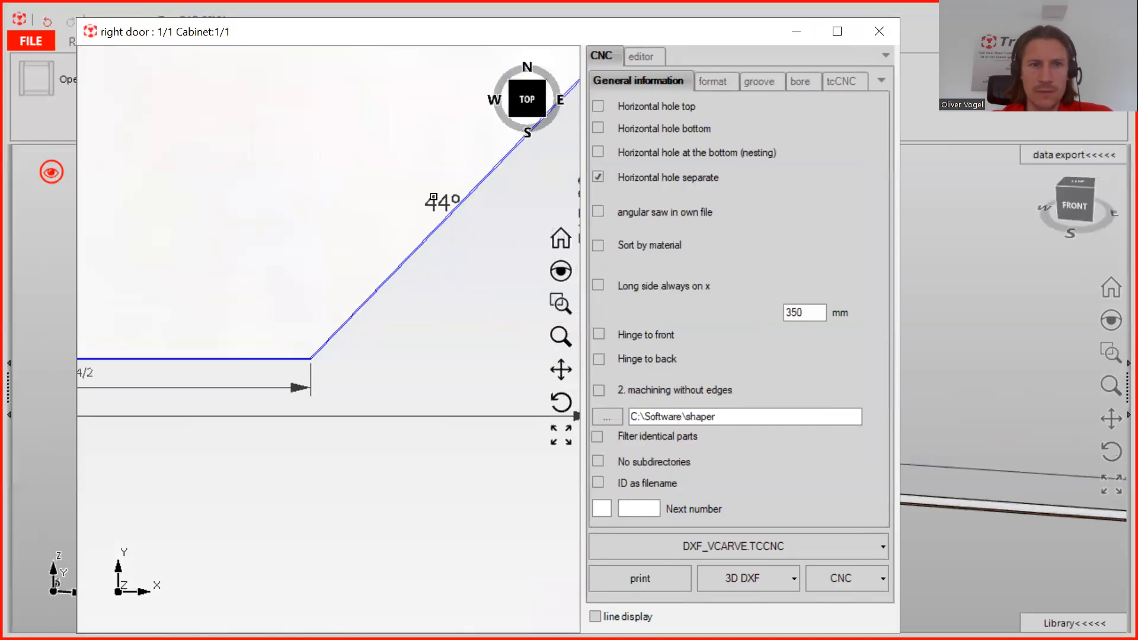
pyautogui.scroll(-3, 452, 192)
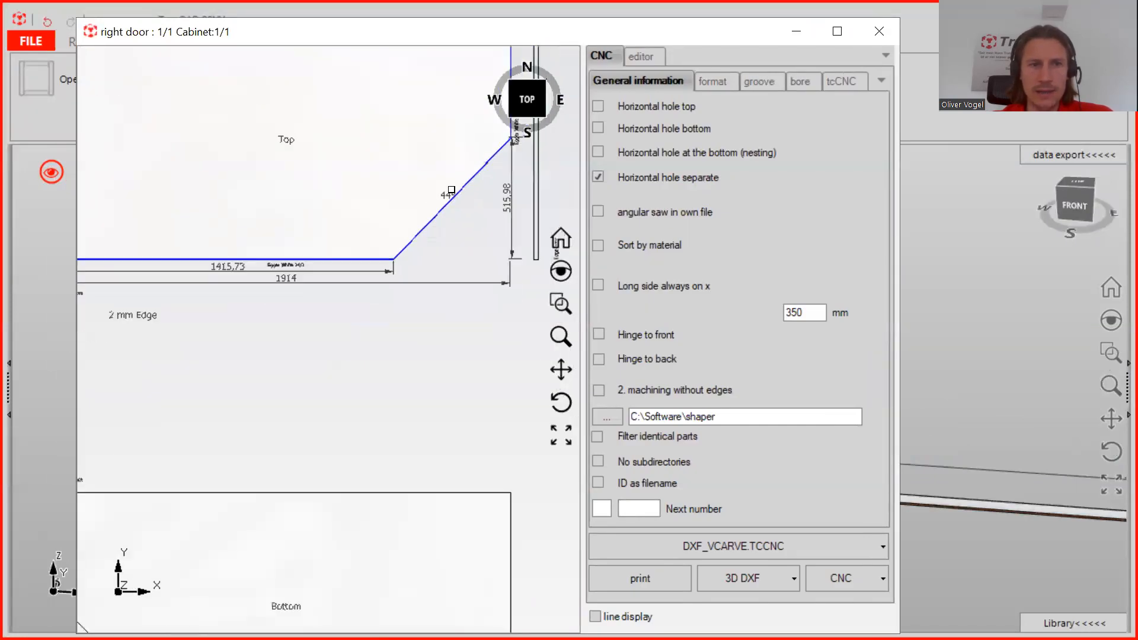
pyautogui.scroll(-3, 451, 190)
pyautogui.scroll(5, 352, 226)
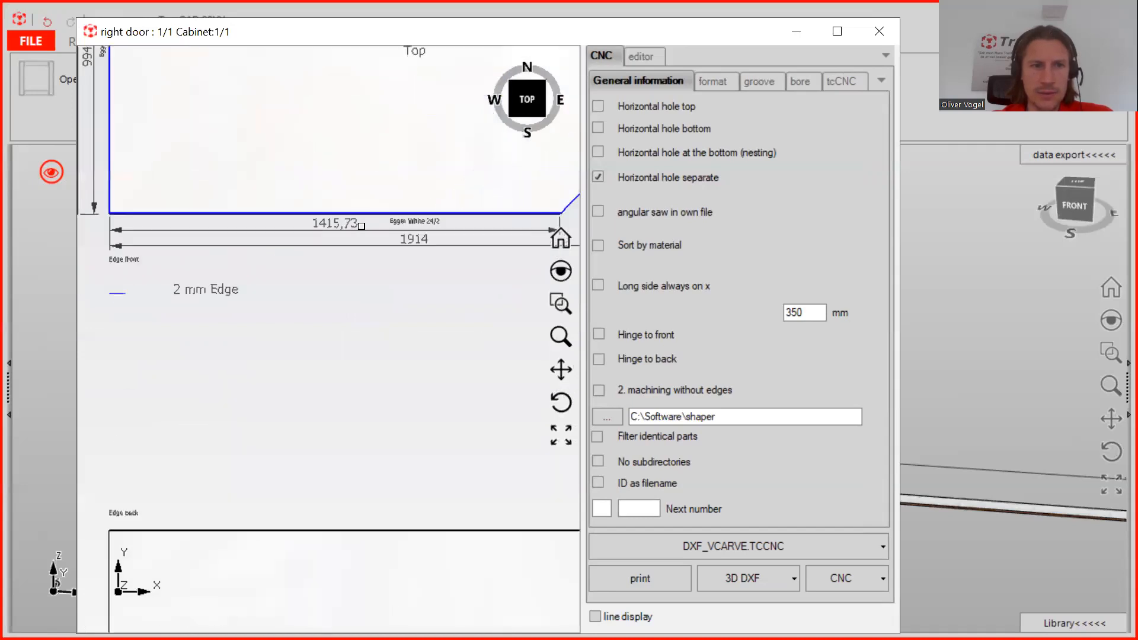
pyautogui.scroll(1, 302, 235)
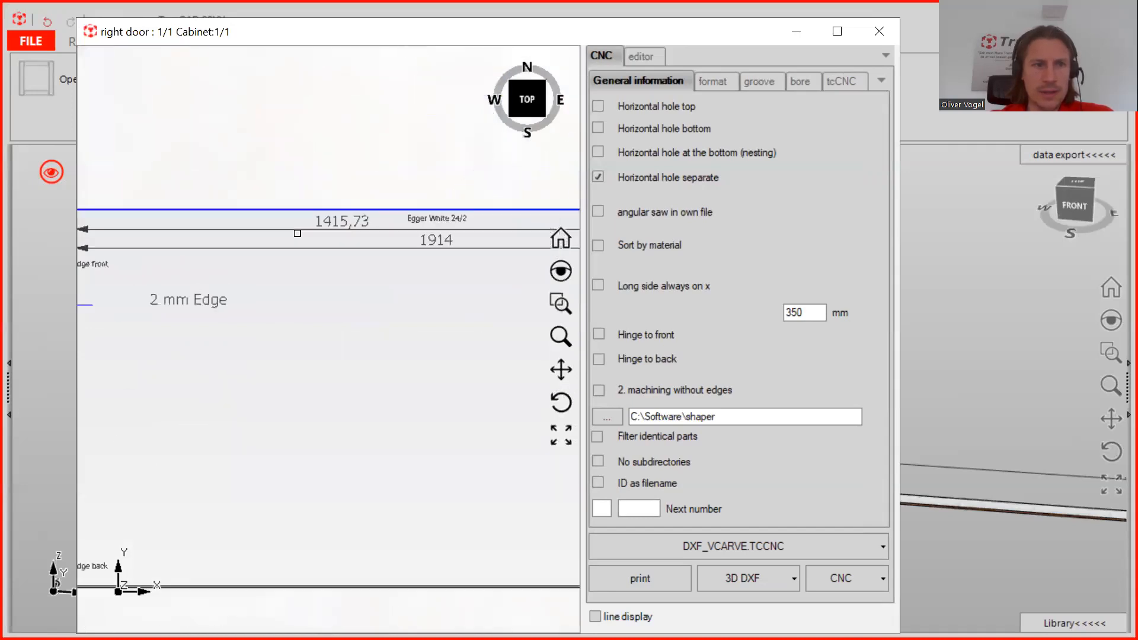
# Step: Examine the right door's length dimensions and the angle and height of its sloped corner in the part drawing
pyautogui.scroll(1, 320, 223)
pyautogui.scroll(-2, 326, 222)
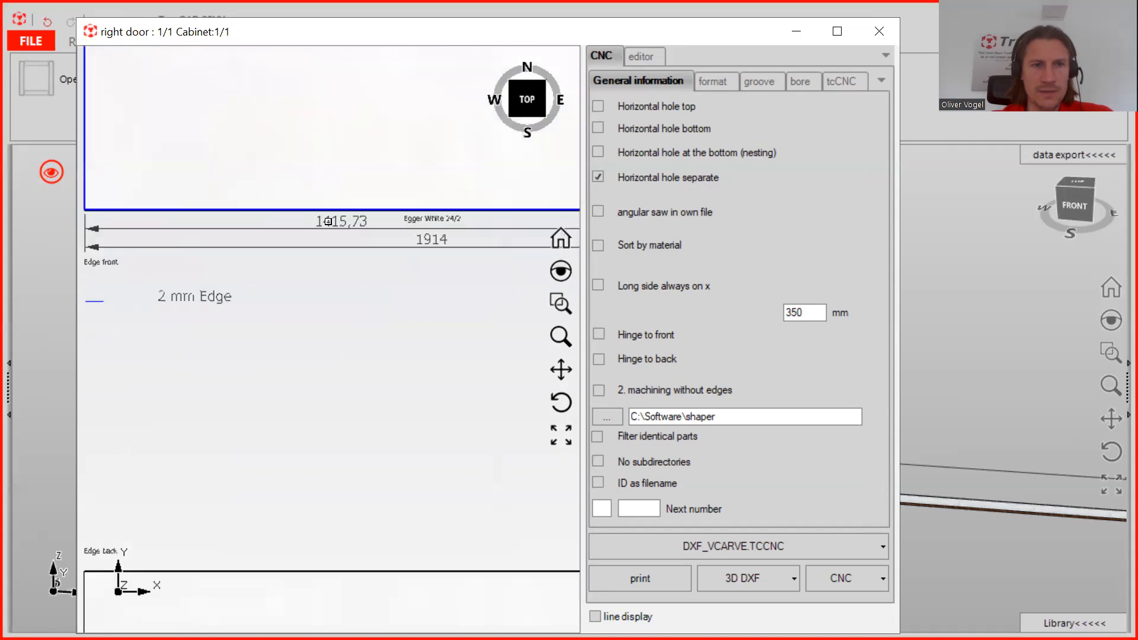
pyautogui.scroll(-2, 329, 221)
pyautogui.scroll(2, 351, 217)
pyautogui.scroll(-3, 351, 217)
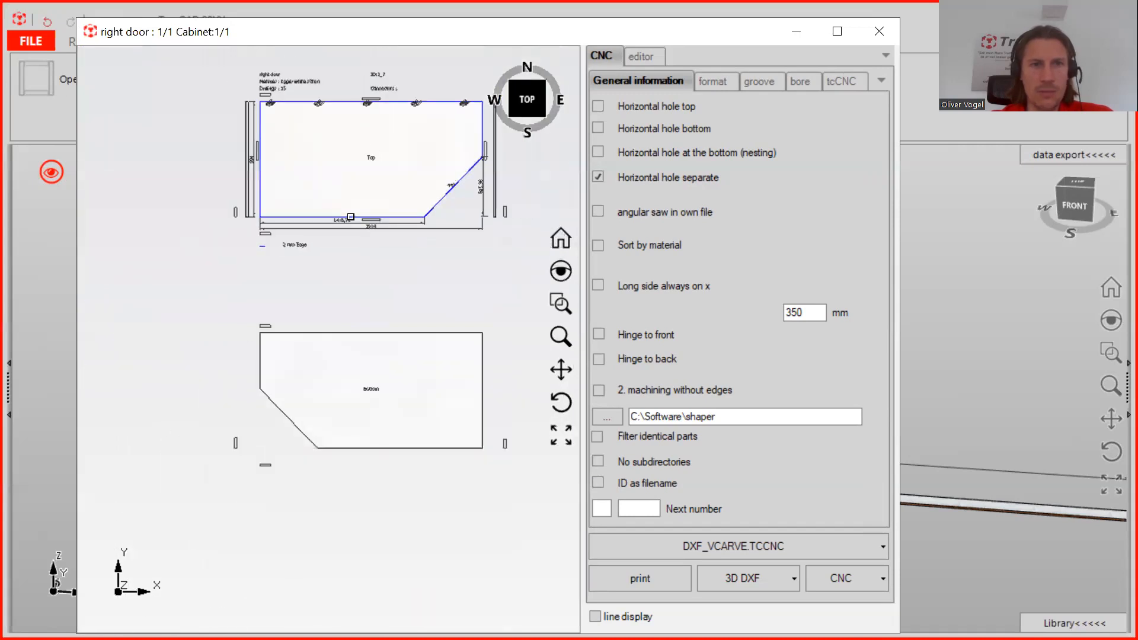
pyautogui.scroll(2, 503, 184)
pyautogui.scroll(2, 491, 185)
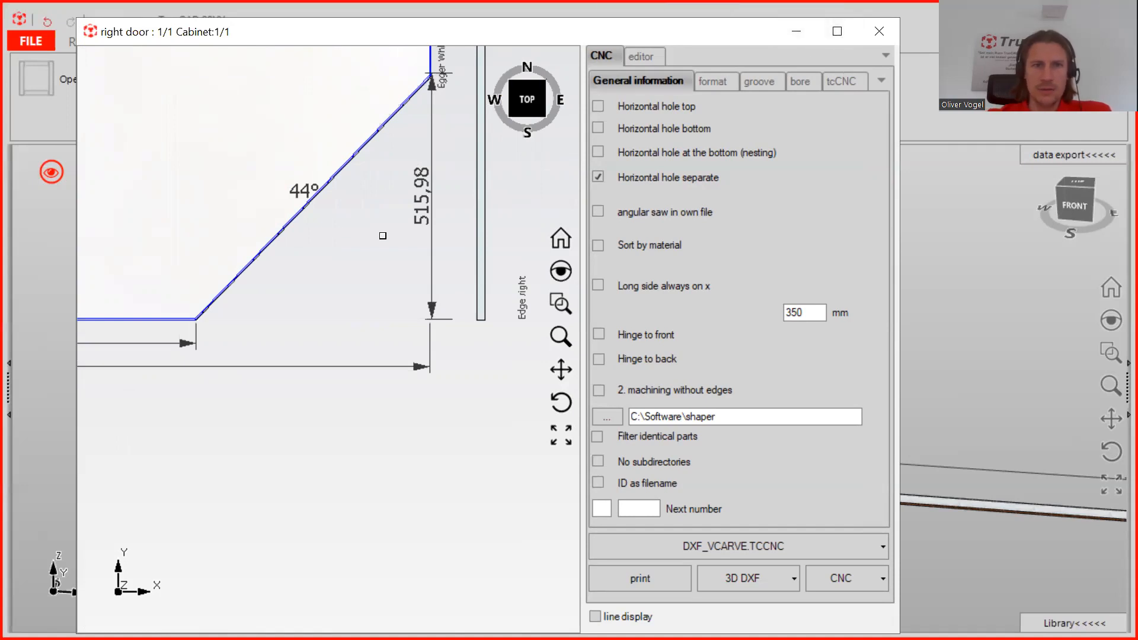
pyautogui.scroll(-2, 355, 228)
pyautogui.scroll(-2, 317, 217)
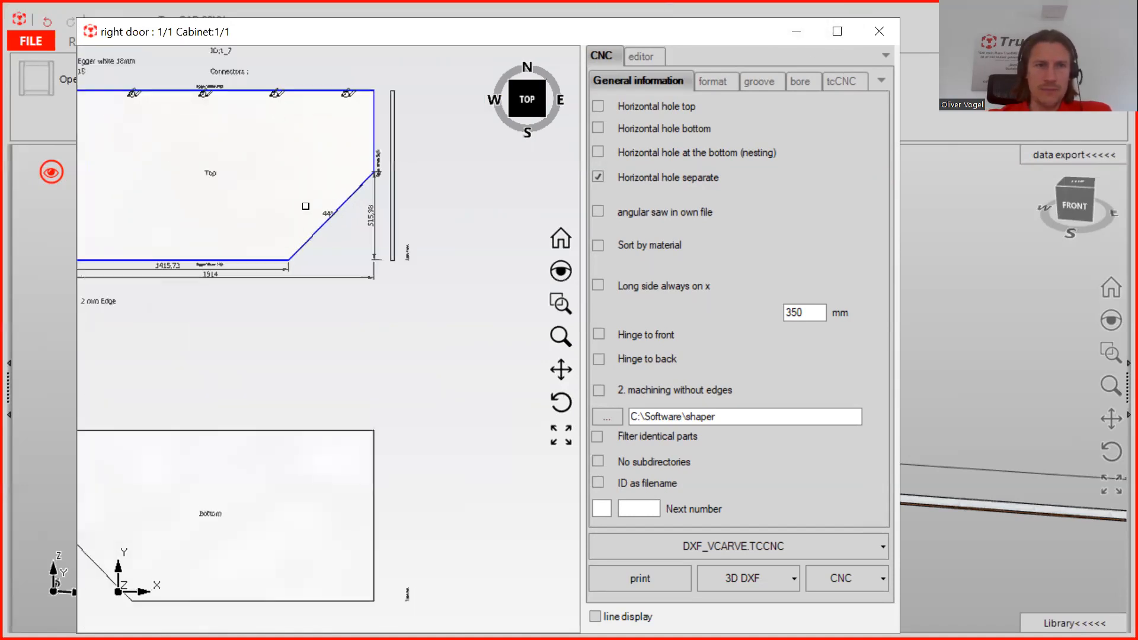
# Step: Examine the hinge drilling positions along the right door's edge, and close its part drawing
pyautogui.scroll(-2, 306, 198)
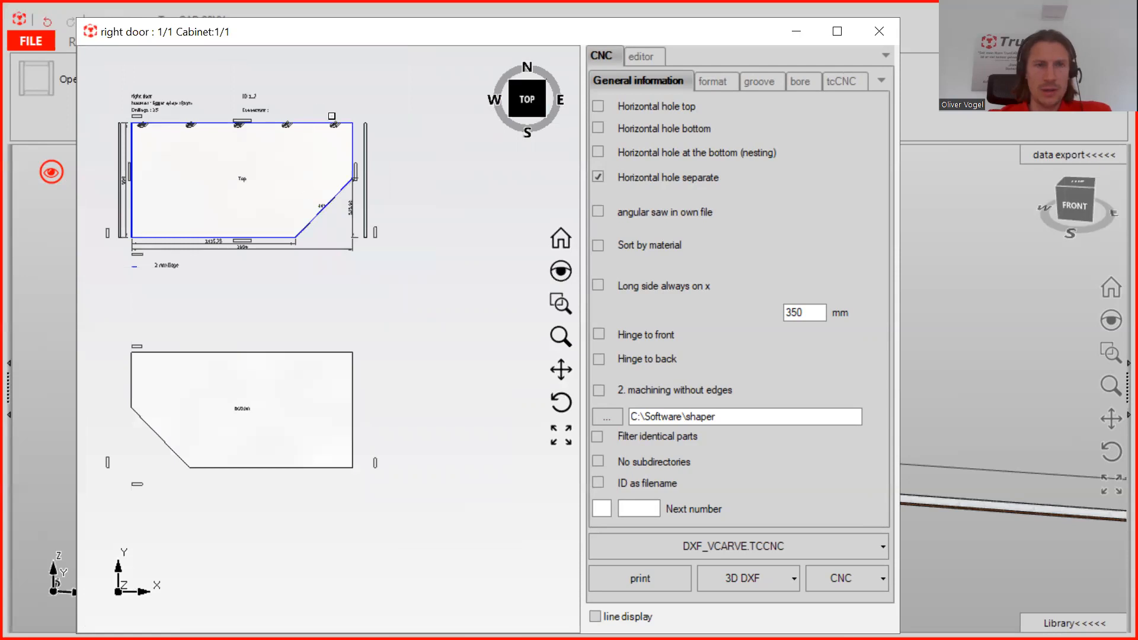
pyautogui.scroll(4, 332, 120)
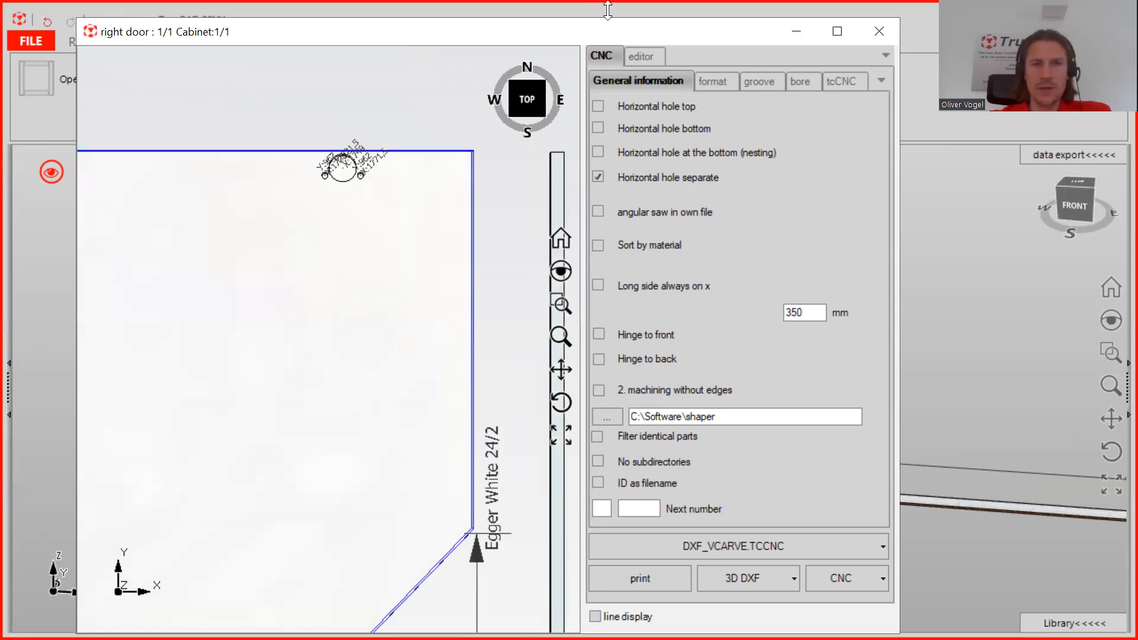
pyautogui.scroll(2, 348, 145)
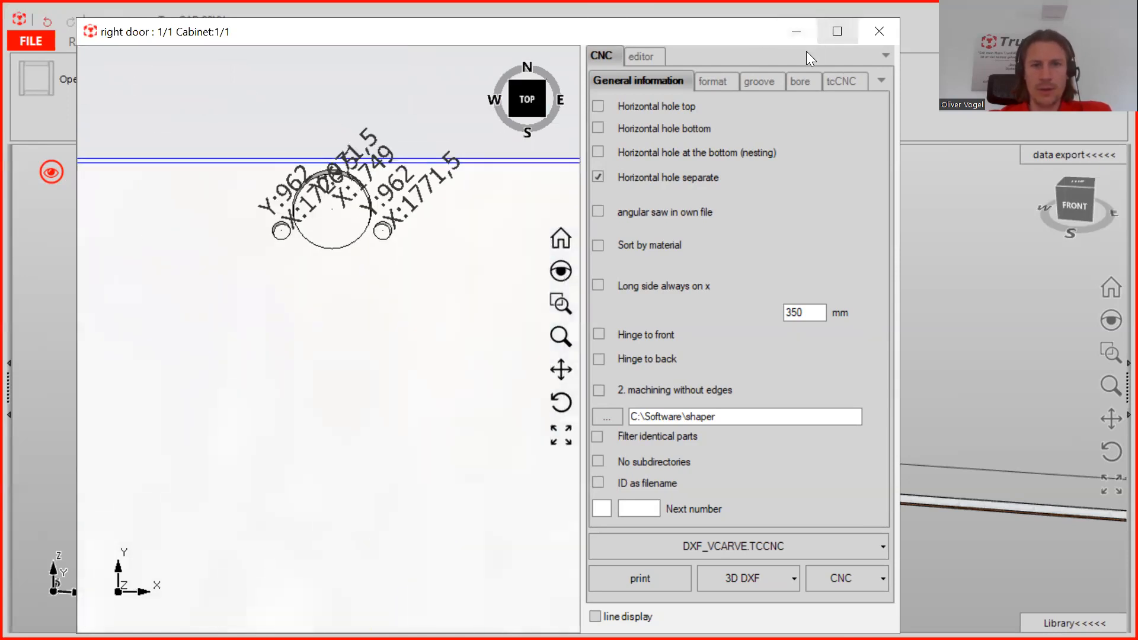
pyautogui.click(885, 41)
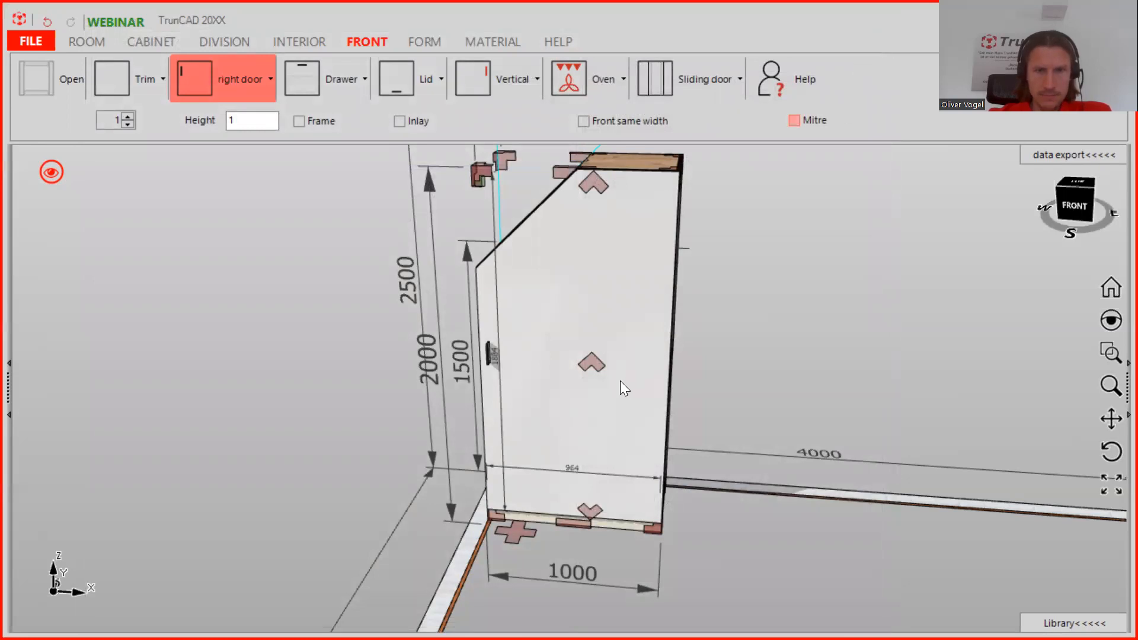
# Step: Remove the vertical handle from the sloped right door by setting its handle type to No handle
pyautogui.scroll(-3, 598, 365)
pyautogui.moveTo(649, 376)
pyautogui.mouseDown(button='middle')
pyautogui.moveTo(673, 353)
pyautogui.moveTo(659, 358)
pyautogui.mouseUp(button='middle')
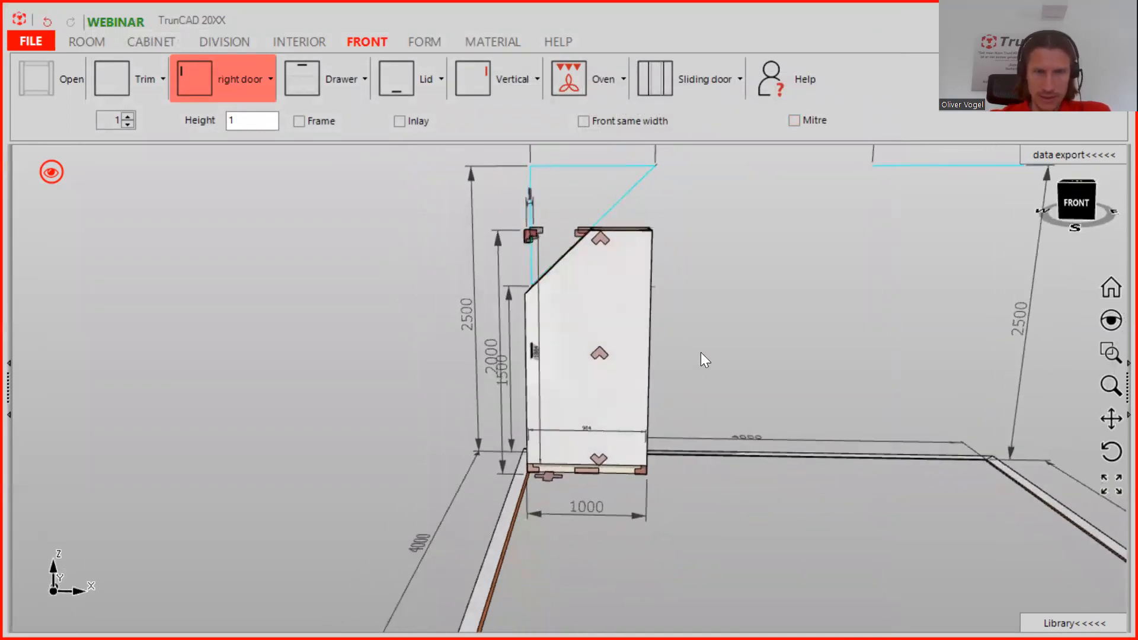
pyautogui.scroll(2, 658, 331)
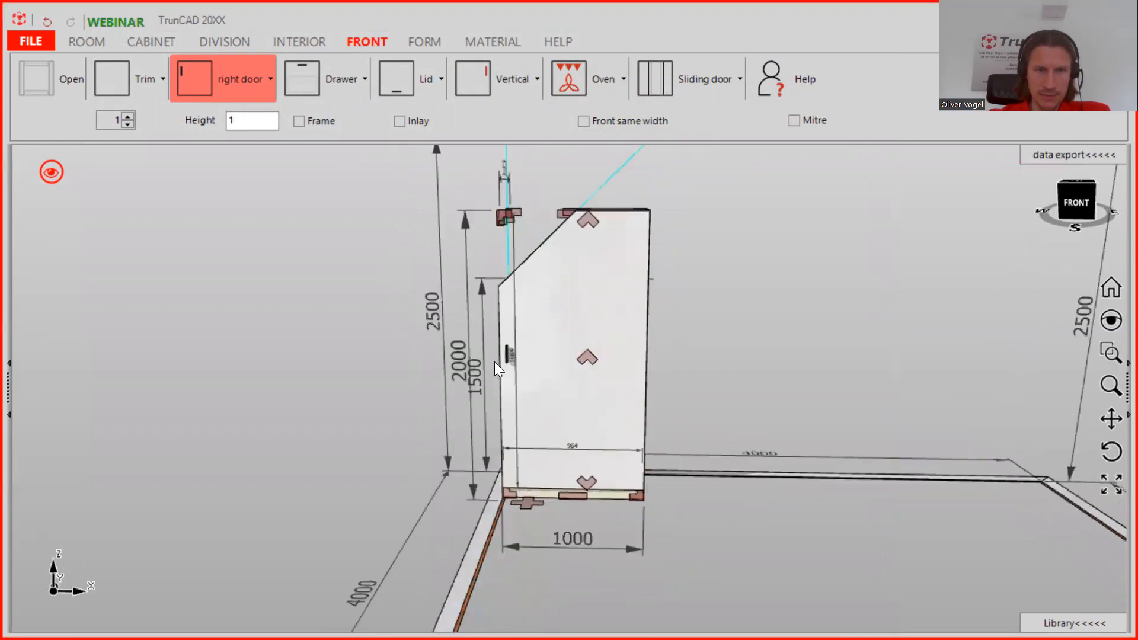
pyautogui.scroll(4, 495, 363)
pyautogui.moveTo(571, 326); pyautogui.dragTo(608, 316, button='middle')
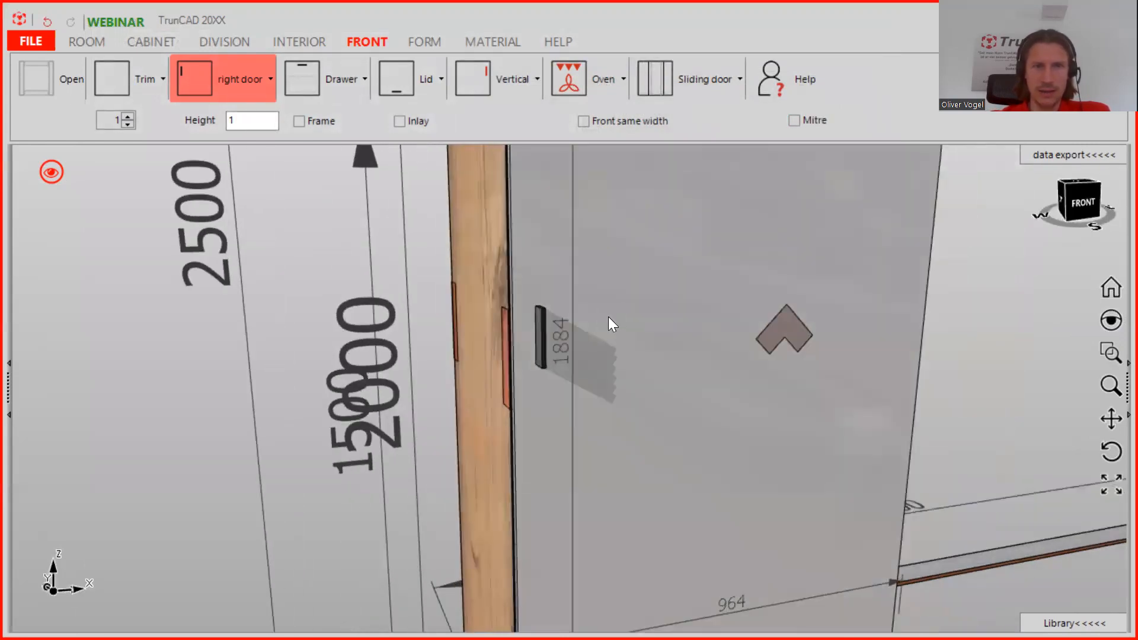
pyautogui.click(517, 80)
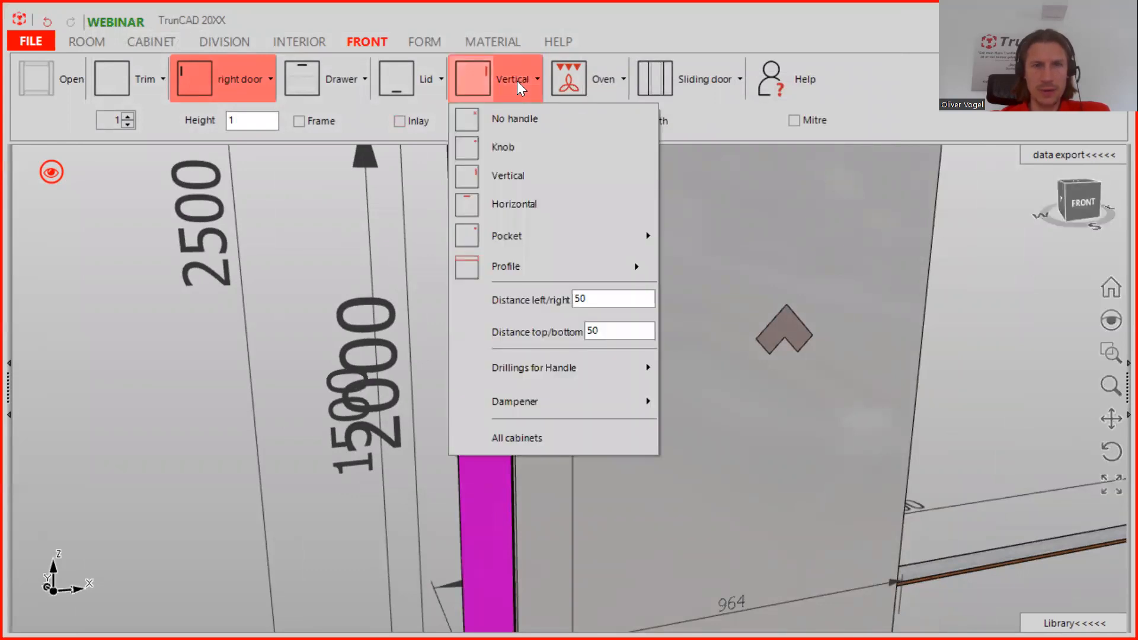
pyautogui.click(544, 124)
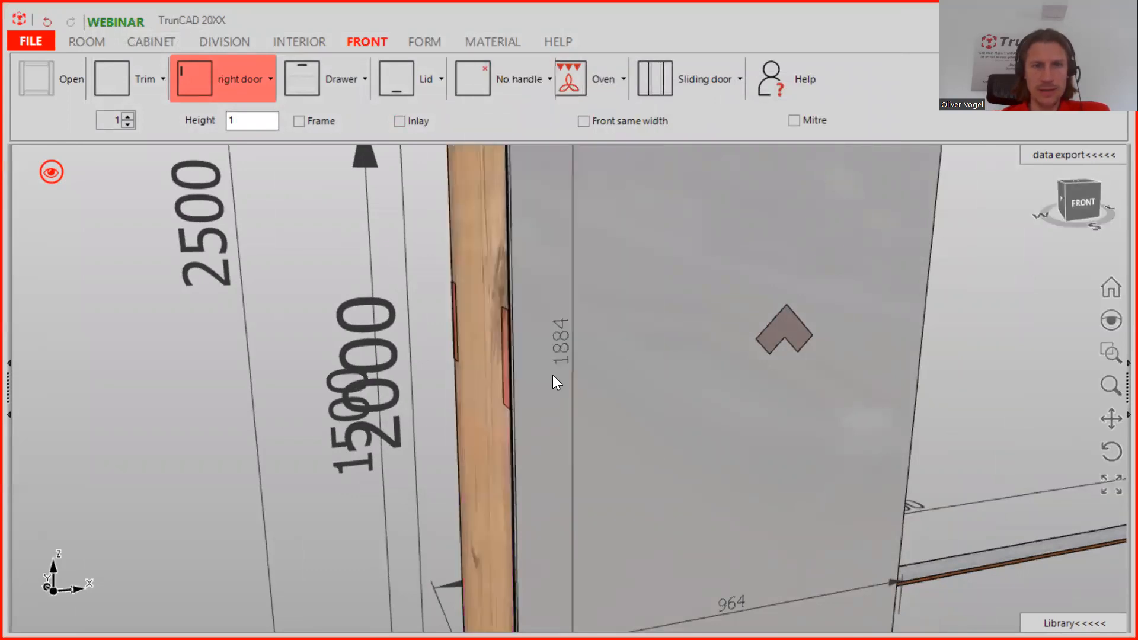
# Step: Give the sloped right door a Pocket handle and inspect the round recess in its front
pyautogui.moveTo(576, 327); pyautogui.dragTo(731, 310, button='middle')
pyautogui.click(522, 80)
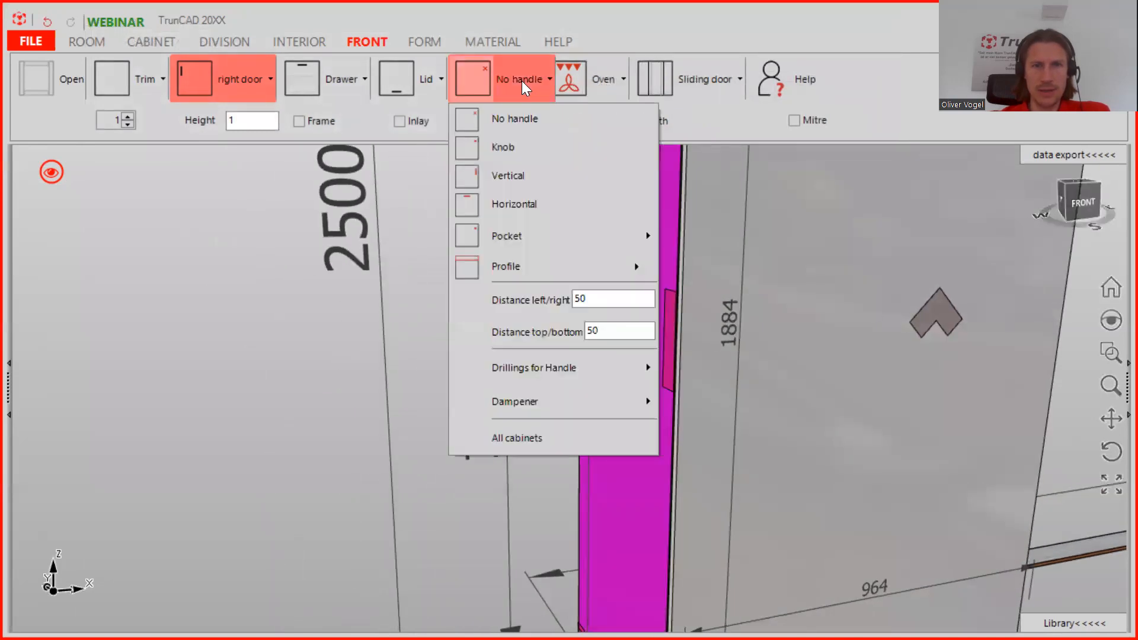
pyautogui.moveTo(560, 243)
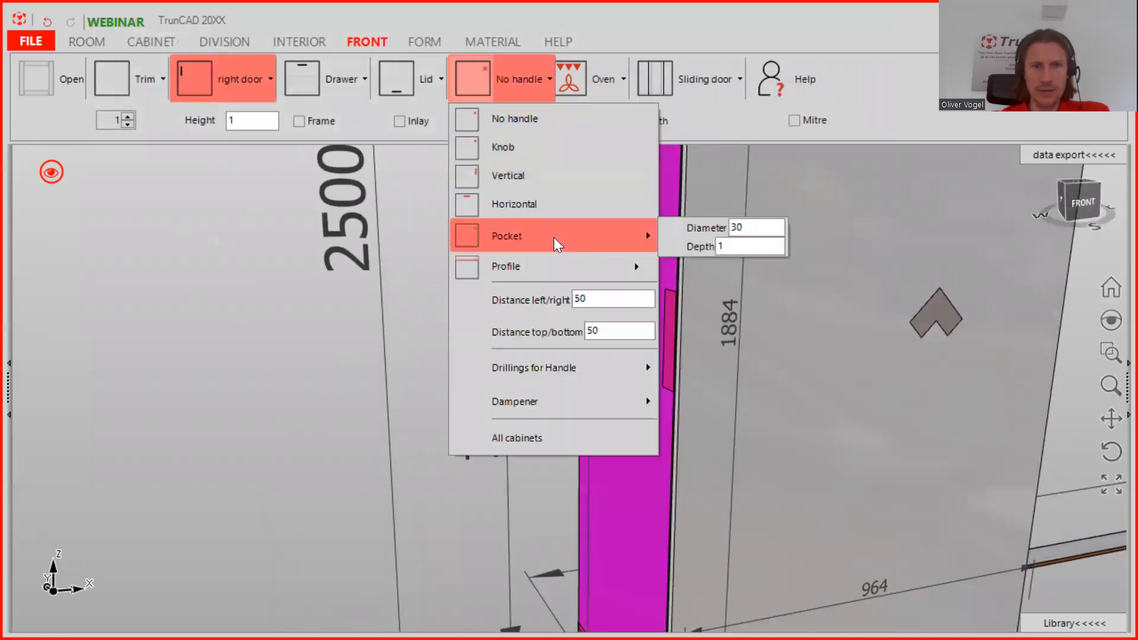
pyautogui.click(556, 245)
pyautogui.moveTo(770, 318); pyautogui.dragTo(682, 327, button='middle')
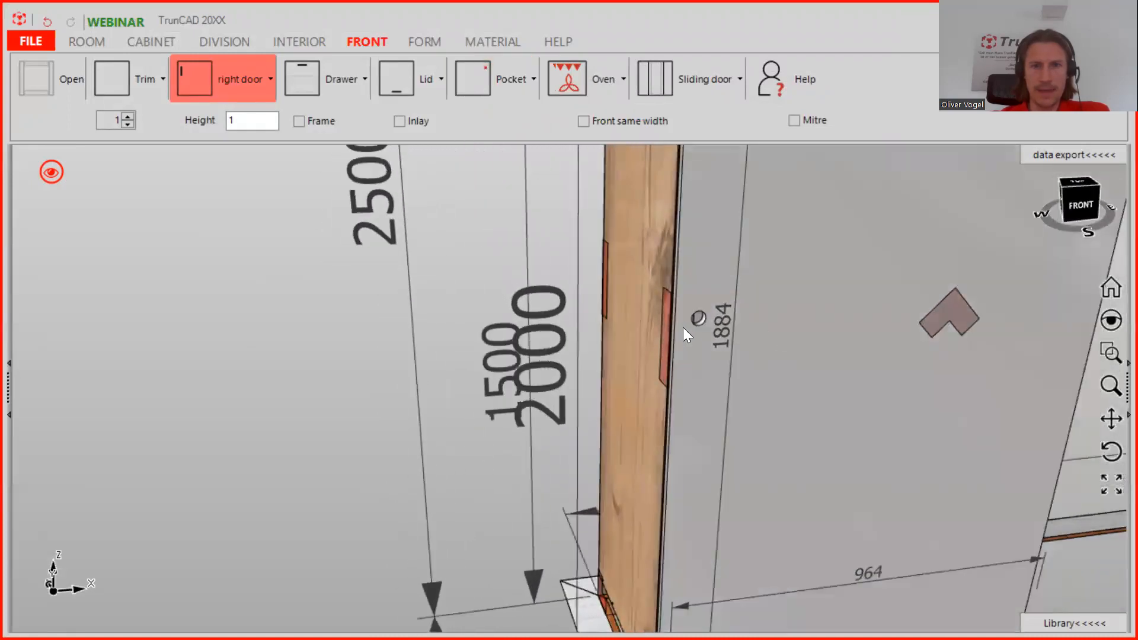
pyautogui.scroll(5, 684, 317)
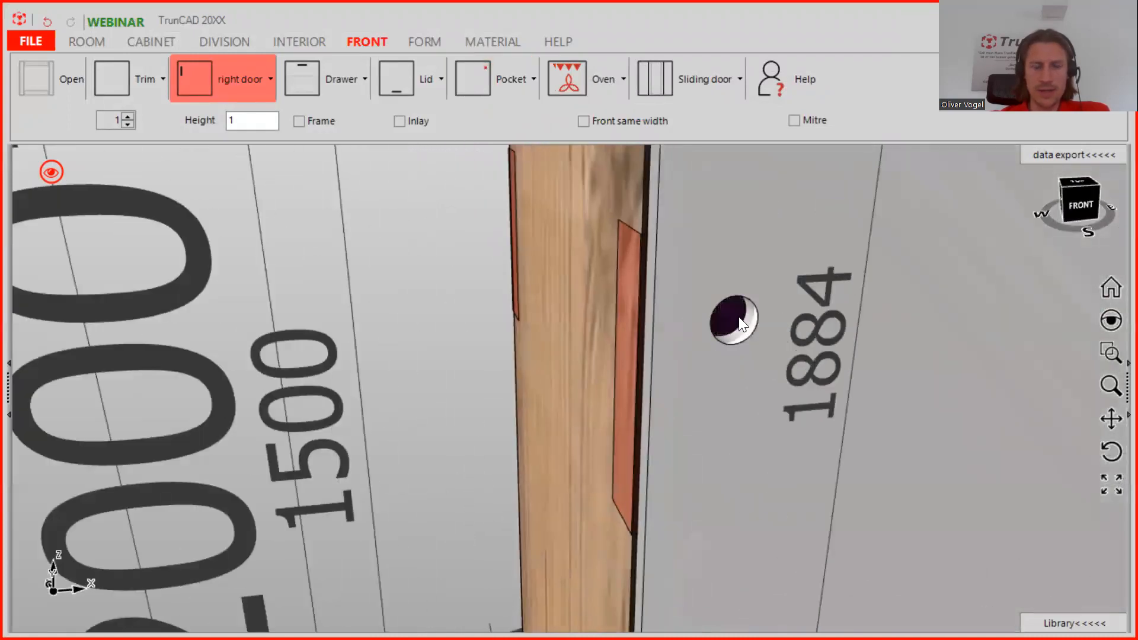
# Step: Set the door's pocket handle depth to 10 and inspect the recess
pyautogui.click(501, 72)
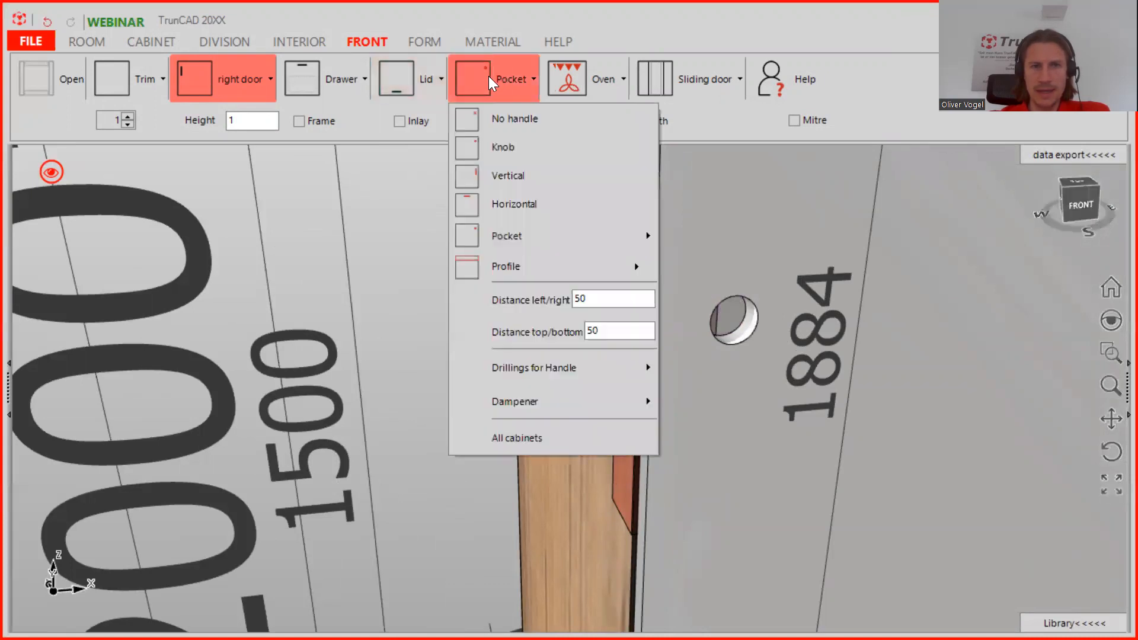
pyautogui.moveTo(541, 236)
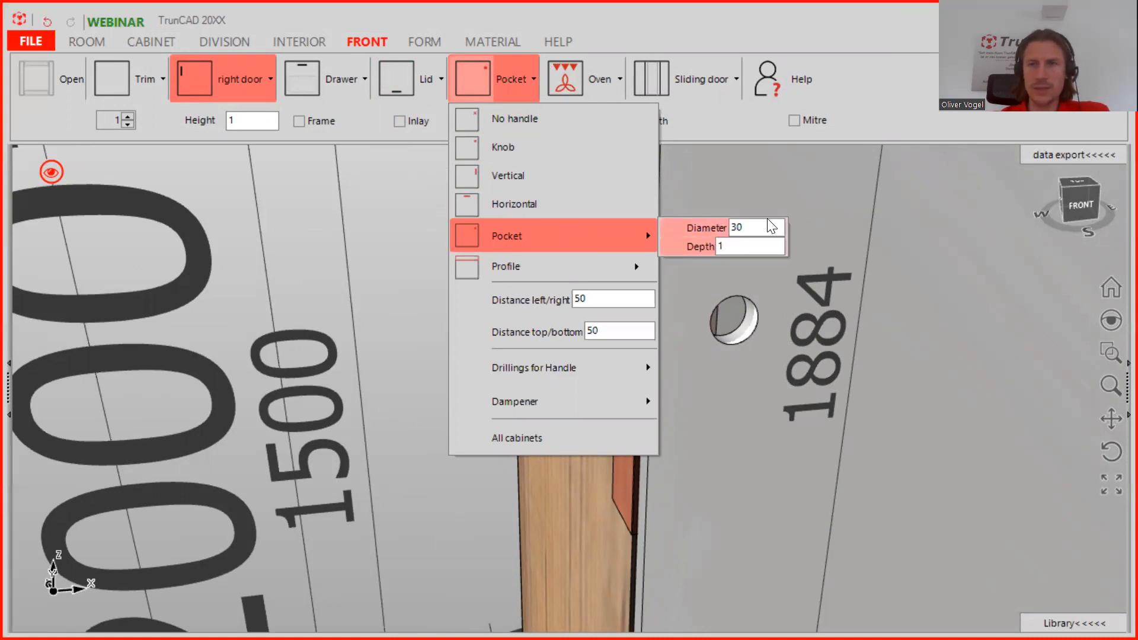
pyautogui.write('10')
pyautogui.press('BackSpace')
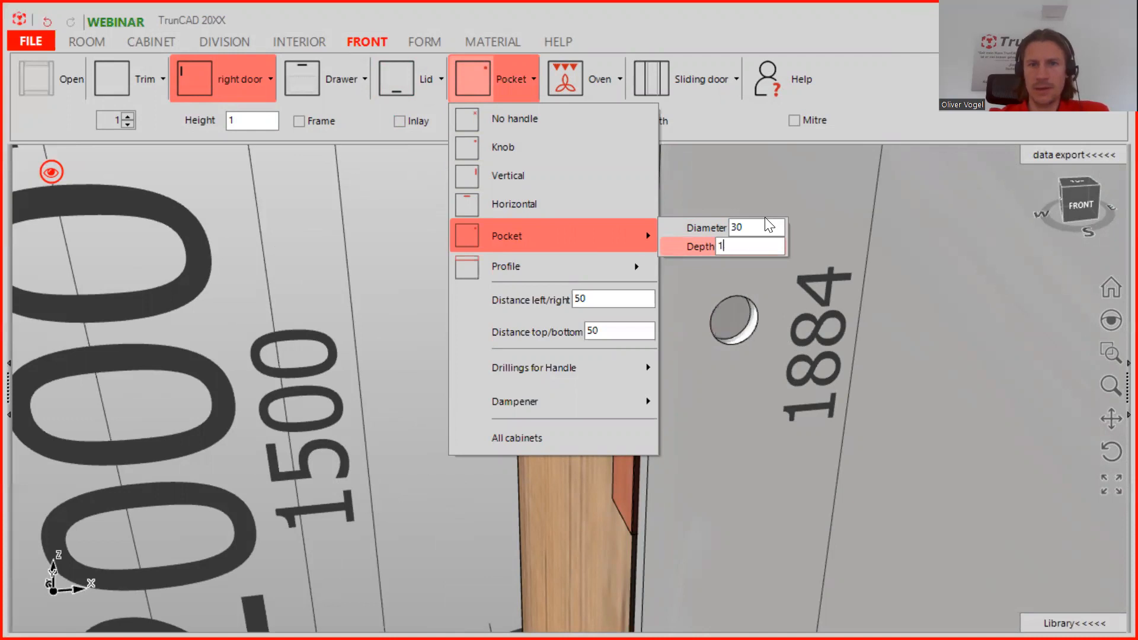
pyautogui.write('0')
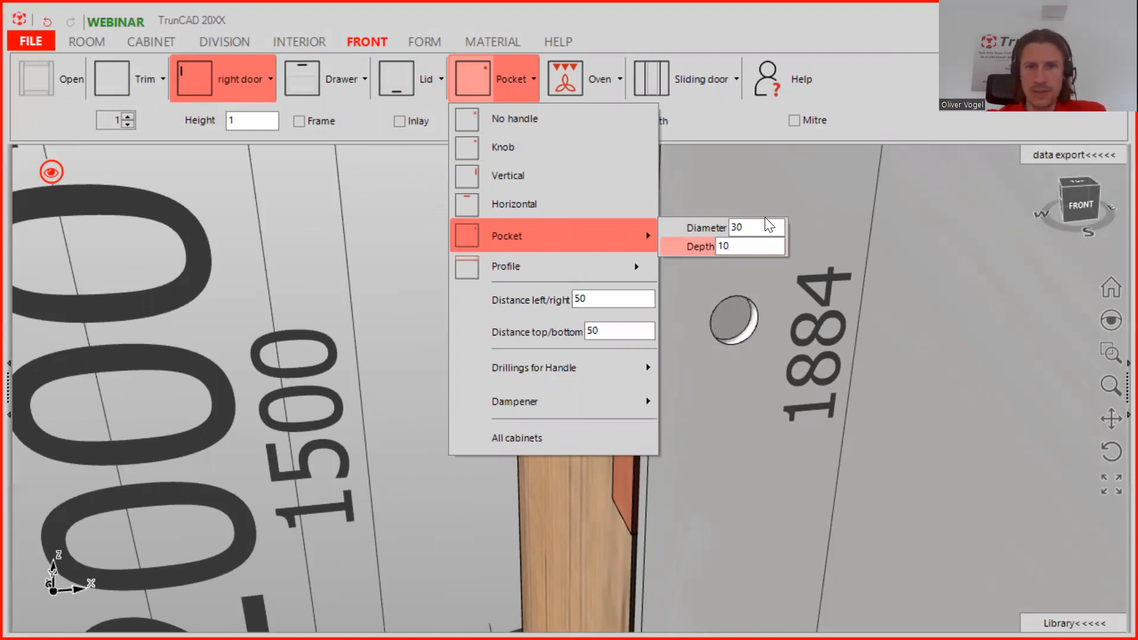
pyautogui.scroll(2, 732, 328)
pyautogui.scroll(2, 732, 328)
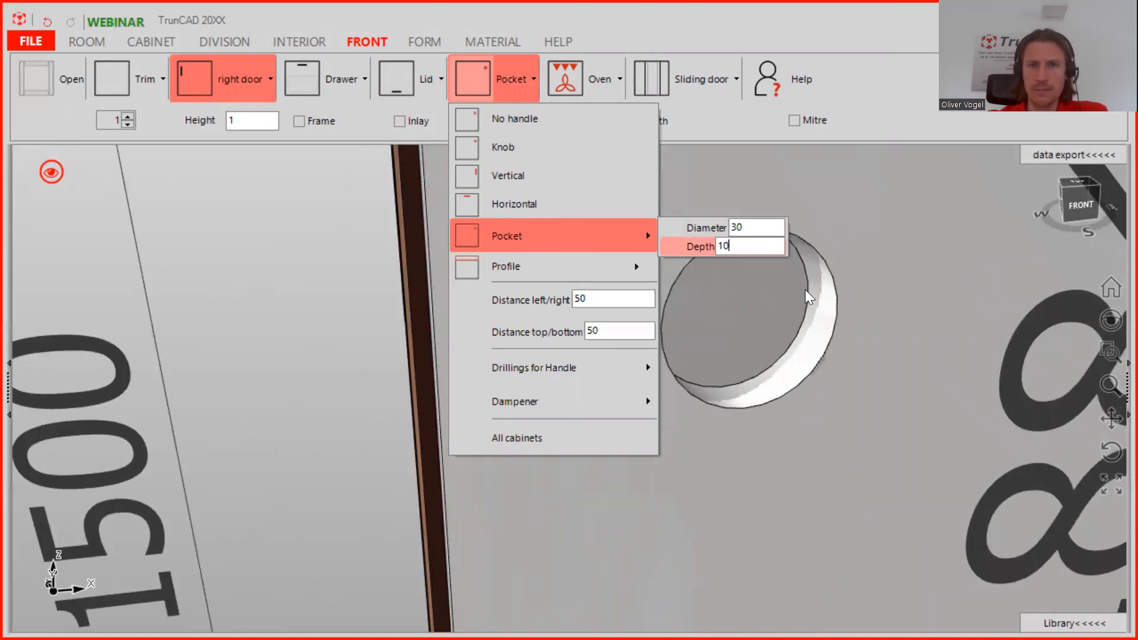
pyautogui.scroll(-3, 810, 298)
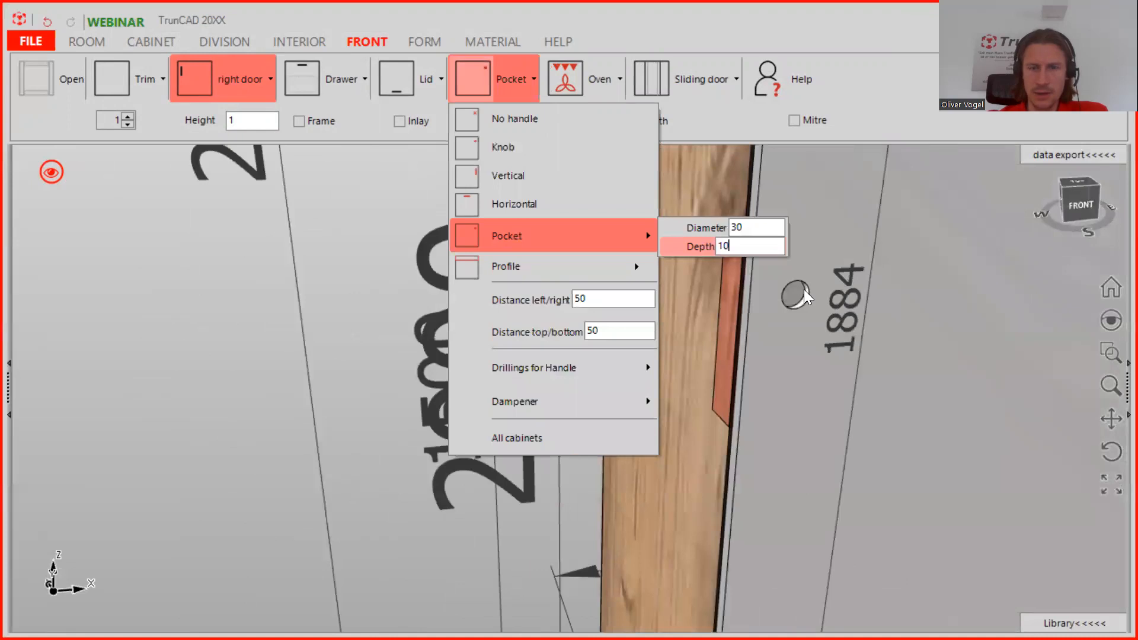
pyautogui.scroll(-3, 807, 297)
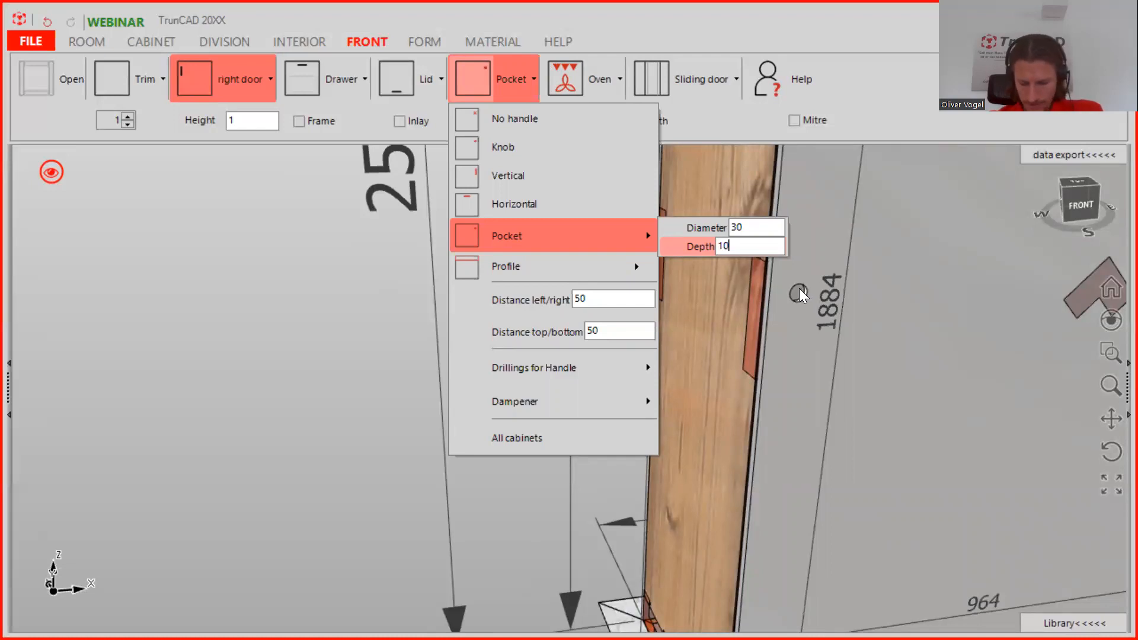
pyautogui.scroll(-3, 800, 290)
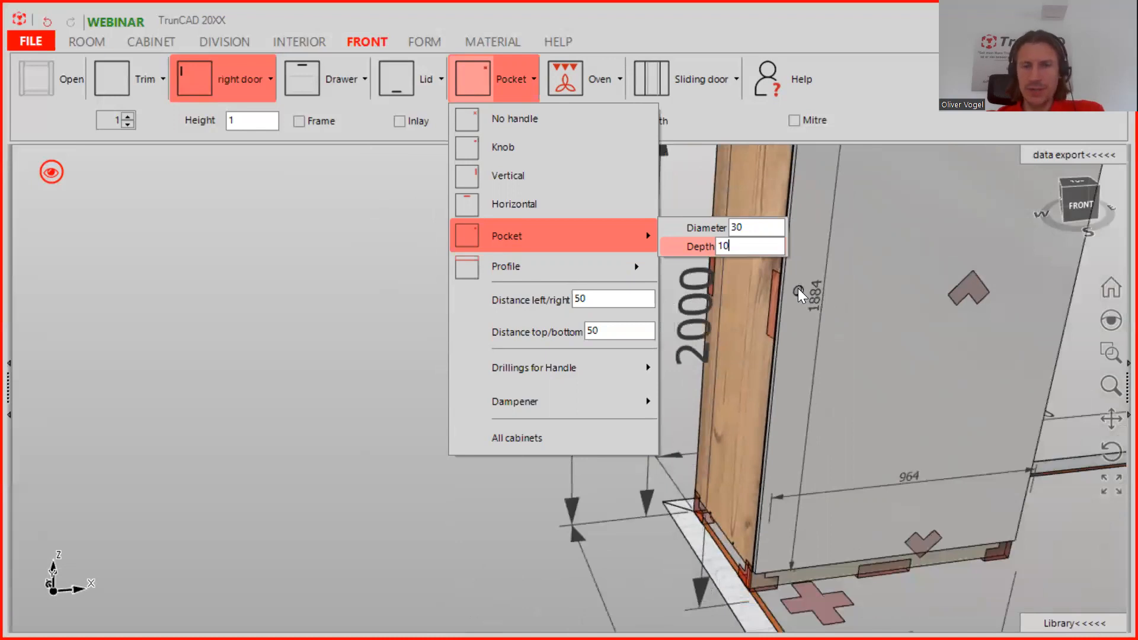
pyautogui.scroll(-4, 799, 289)
# Step: Set the left ceiling apex height to 2500 to remove the roof slope above the cabinet
pyautogui.moveTo(1026, 258); pyautogui.dragTo(869, 329, button='middle')
pyautogui.scroll(-2, 908, 336)
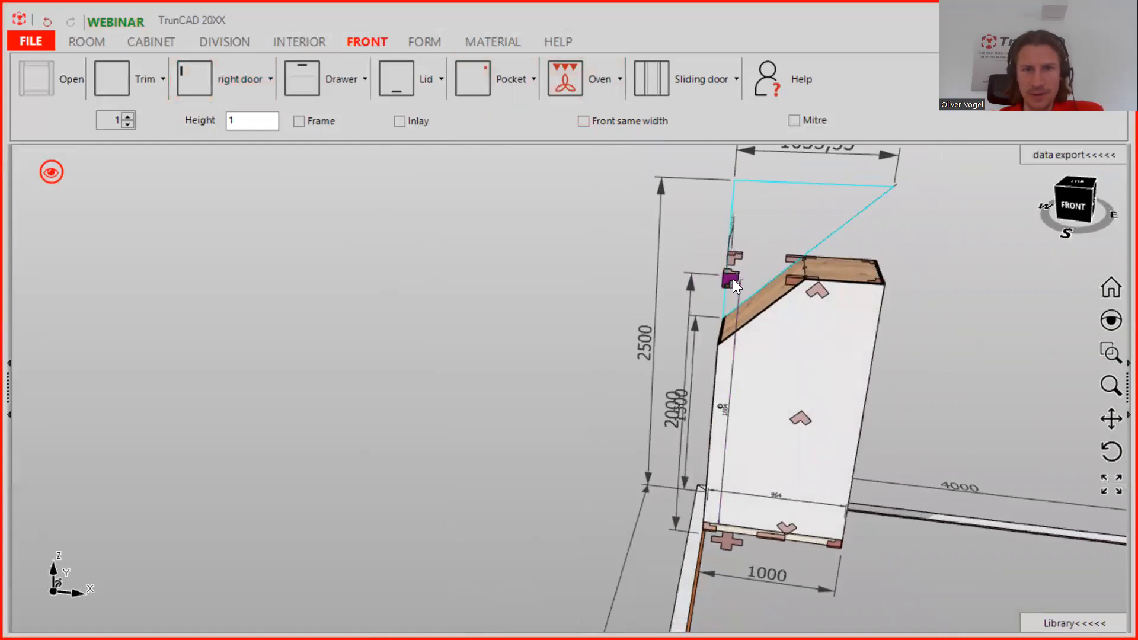
pyautogui.moveTo(688, 394); pyautogui.dragTo(697, 382, button='middle')
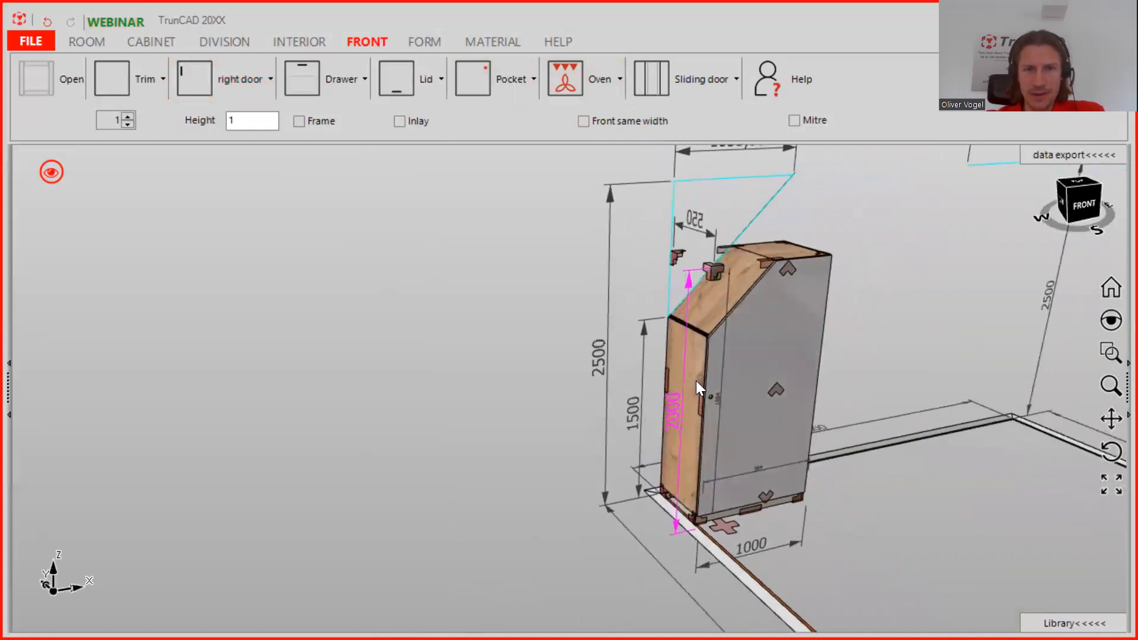
pyautogui.click(643, 336)
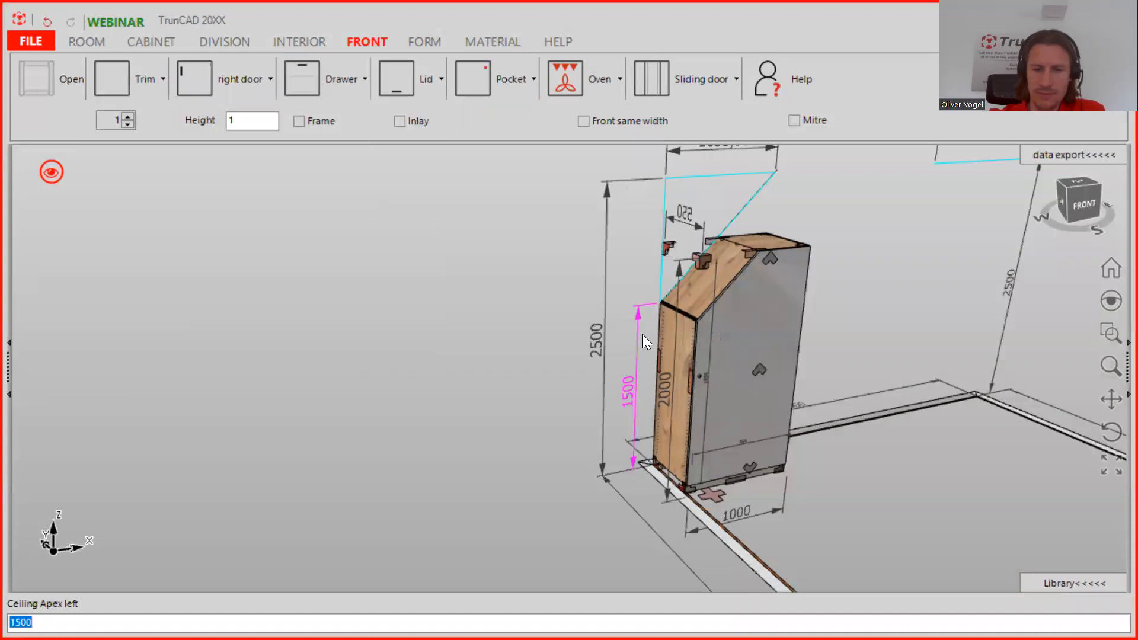
pyautogui.write('2500')
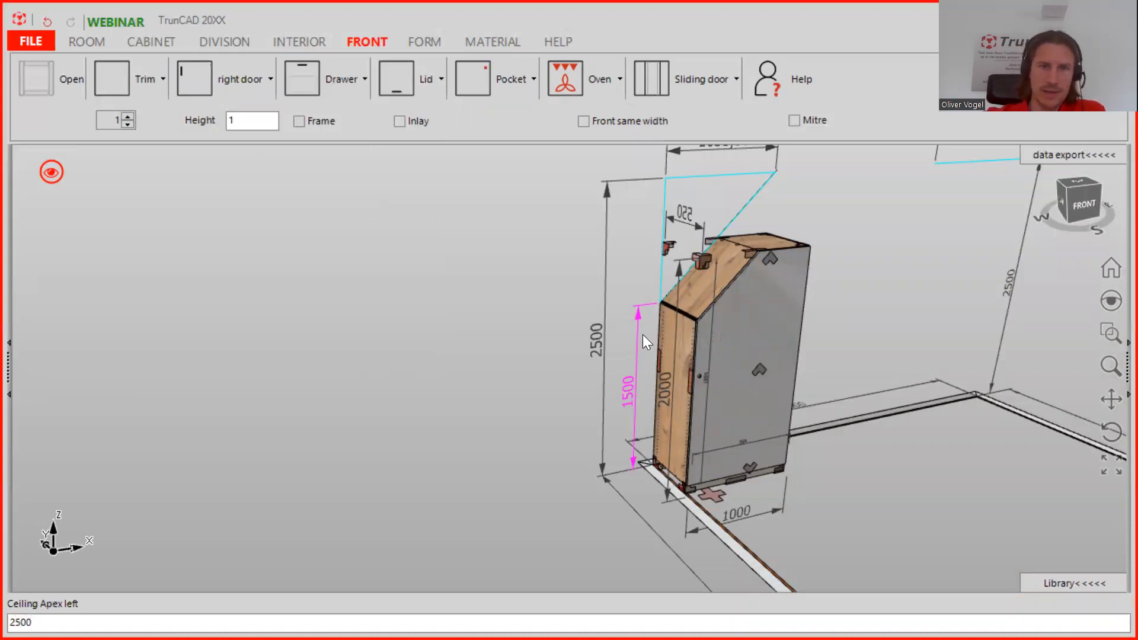
pyautogui.press('Return')
# Step: Delete the single right door and cover the cabinet's whole front opening with a double door
pyautogui.moveTo(665, 333); pyautogui.dragTo(769, 397, button='middle')
pyautogui.click(777, 392)
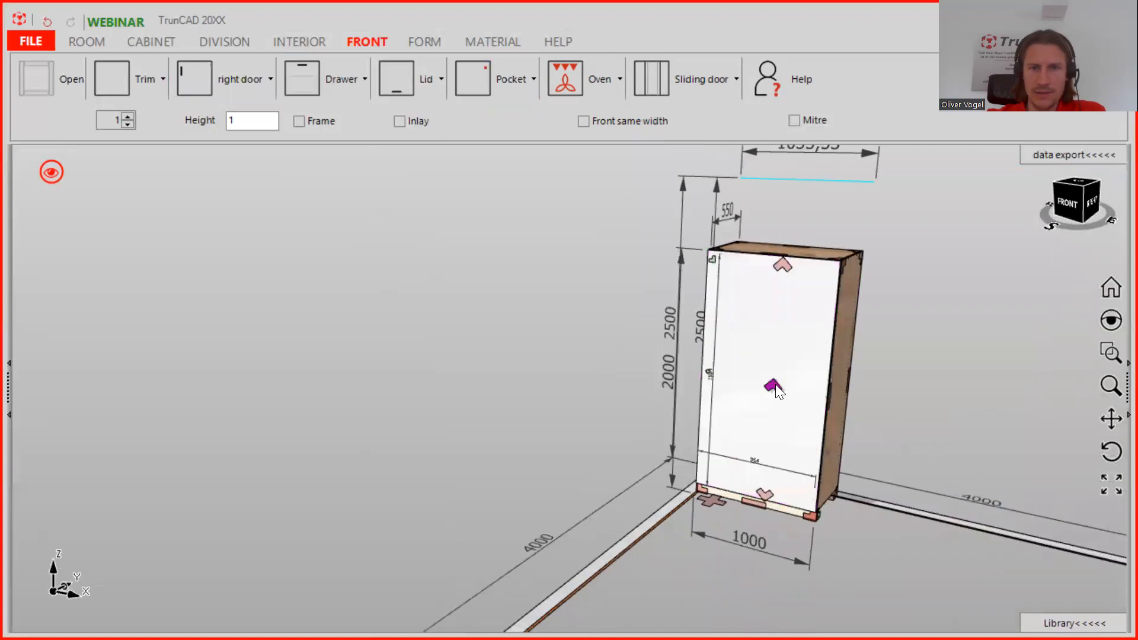
pyautogui.click(697, 496)
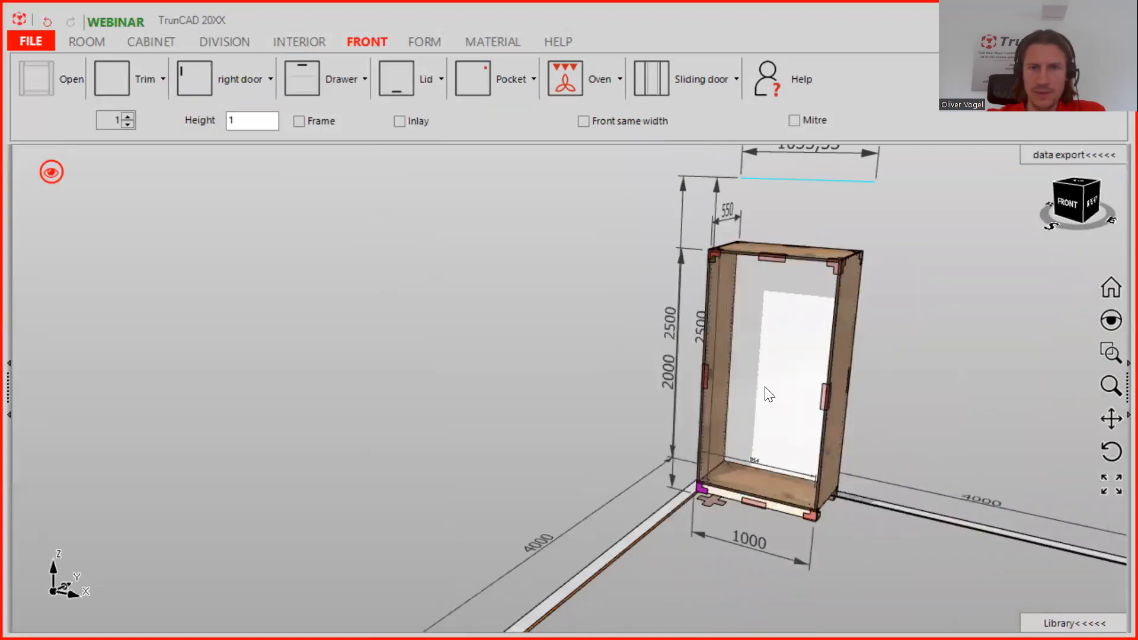
pyautogui.click(257, 71)
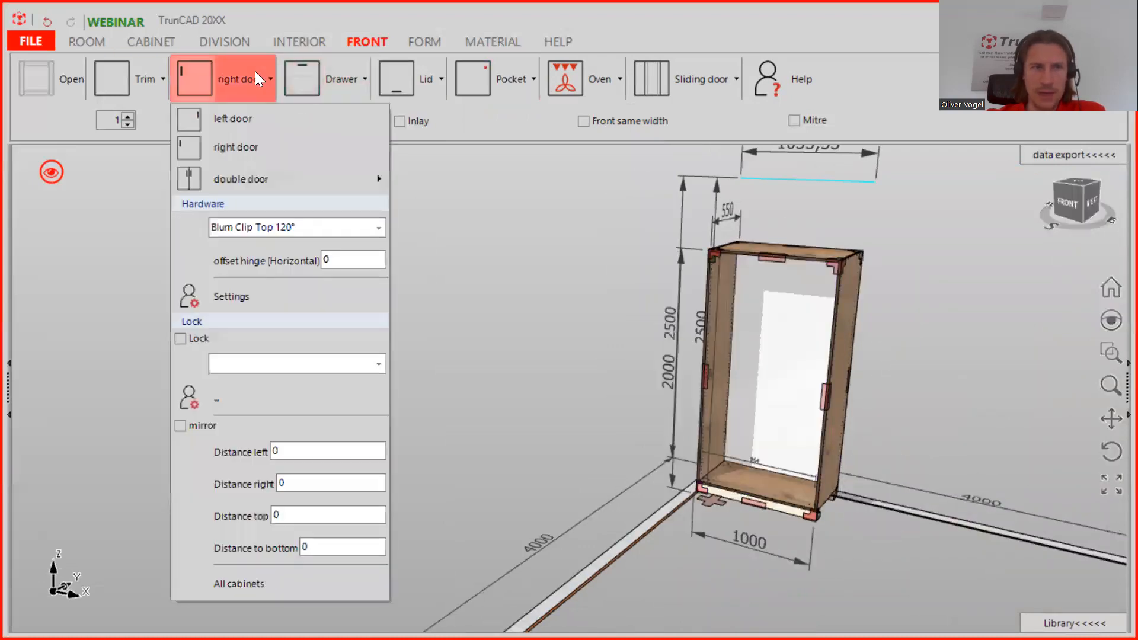
pyautogui.click(256, 177)
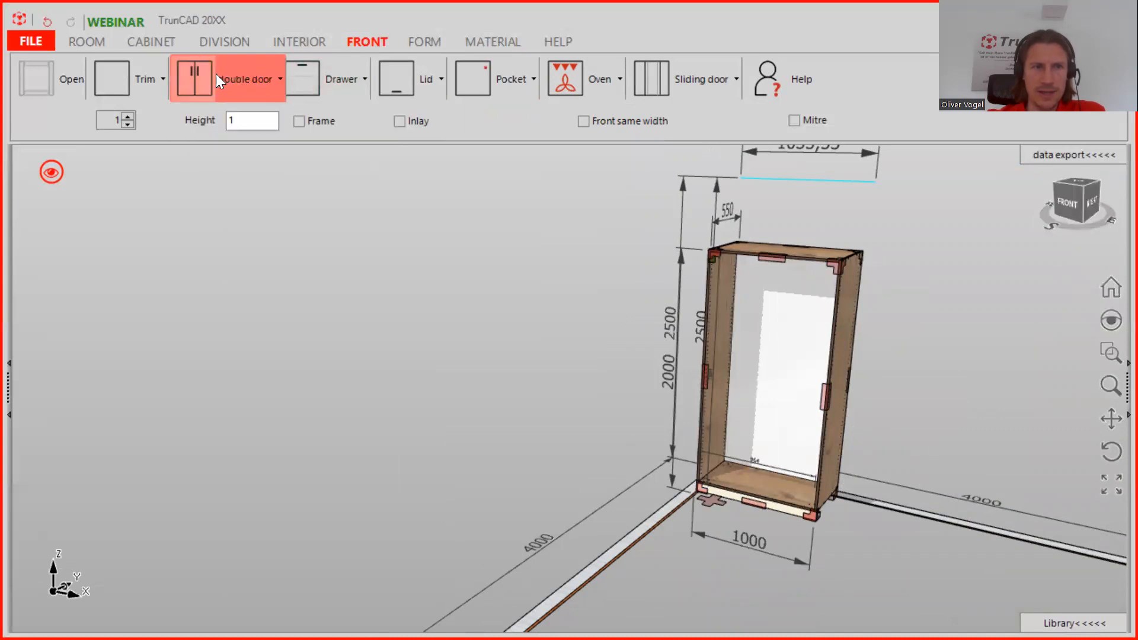
pyautogui.click(745, 364)
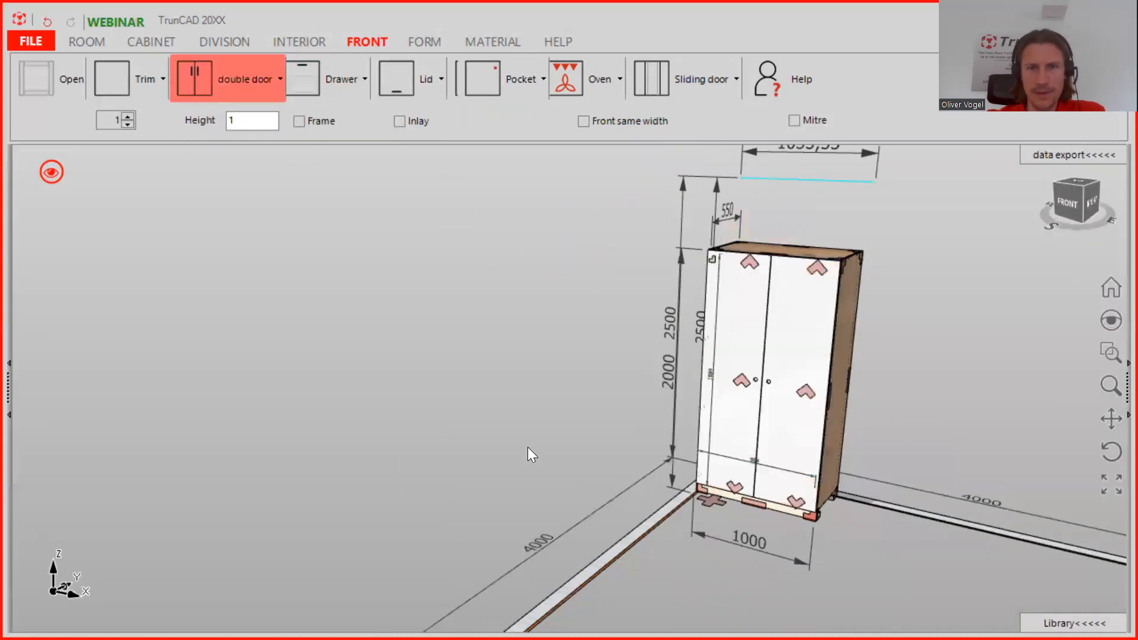
# Step: Switch the cabinet display to wireframe and examine the double door's hinge drillings at the cabinet sides
pyautogui.click(54, 175)
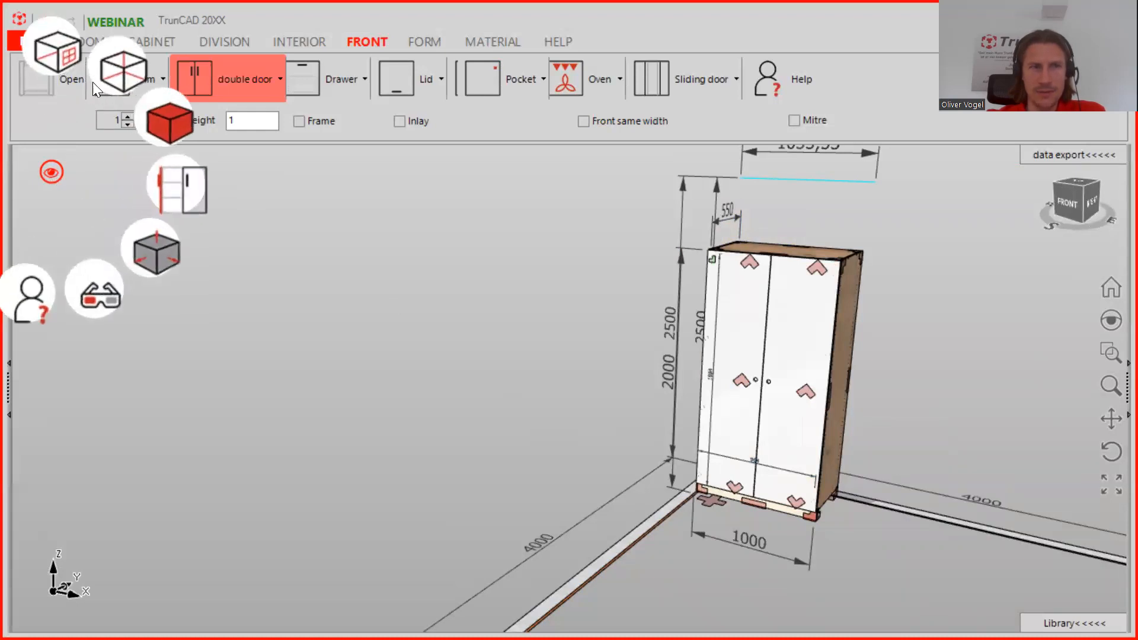
pyautogui.click(112, 76)
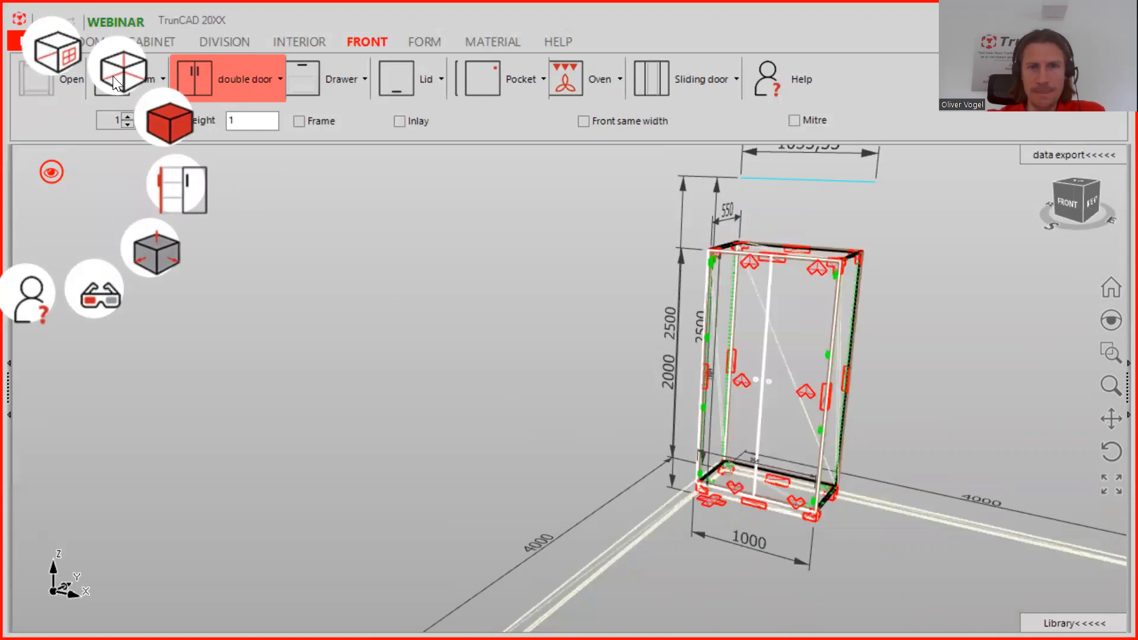
pyautogui.scroll(5, 722, 391)
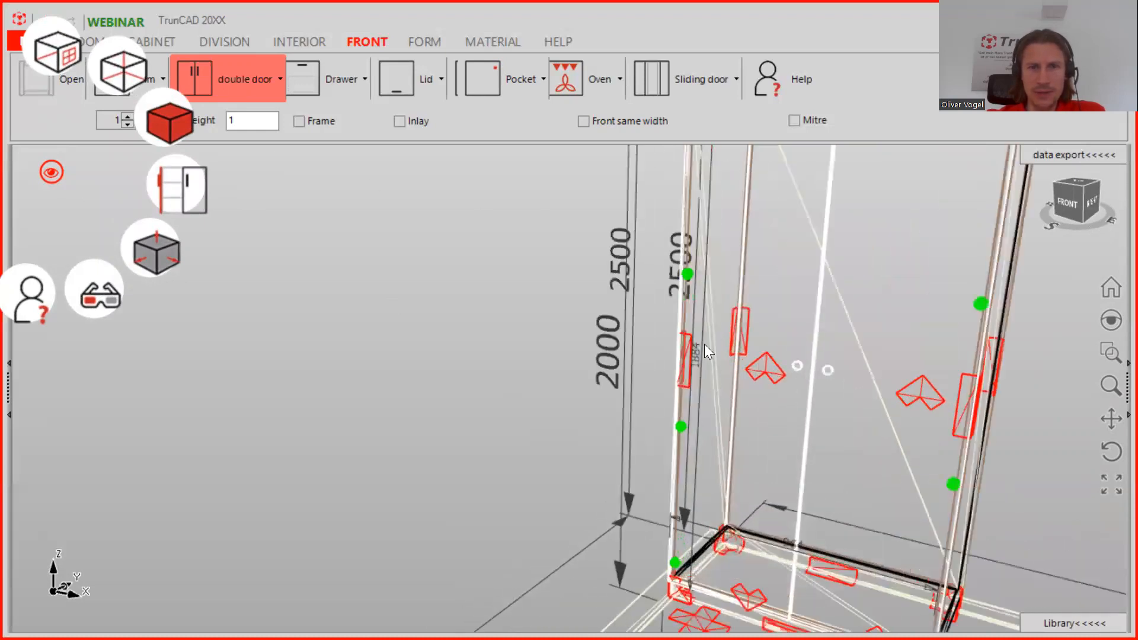
pyautogui.moveTo(721, 277); pyautogui.dragTo(813, 274, button='middle')
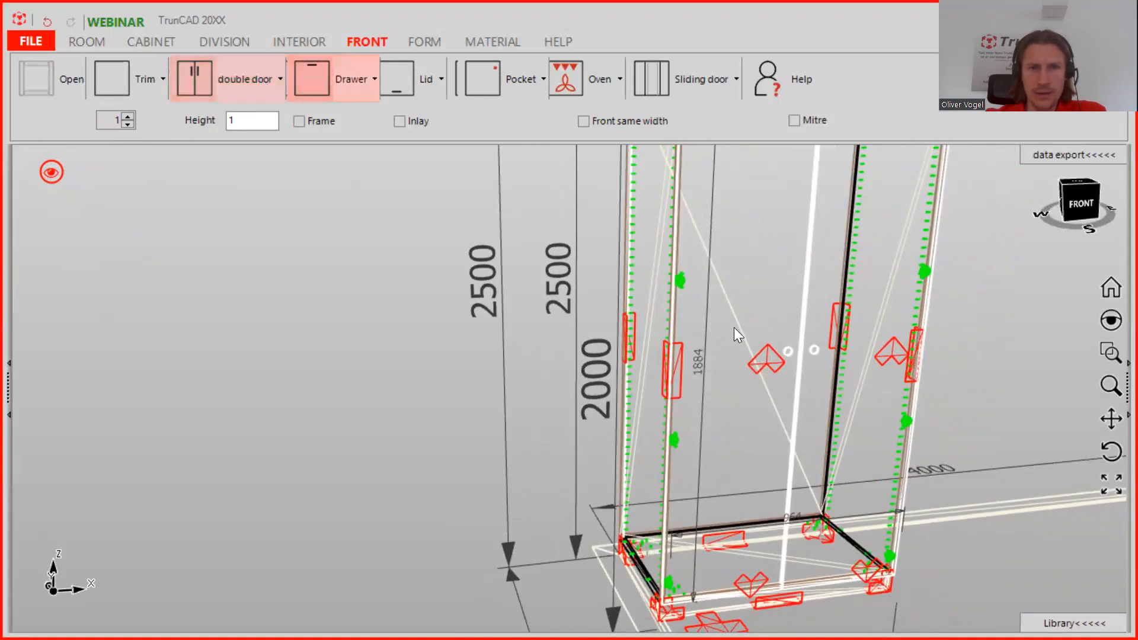
pyautogui.scroll(4, 774, 349)
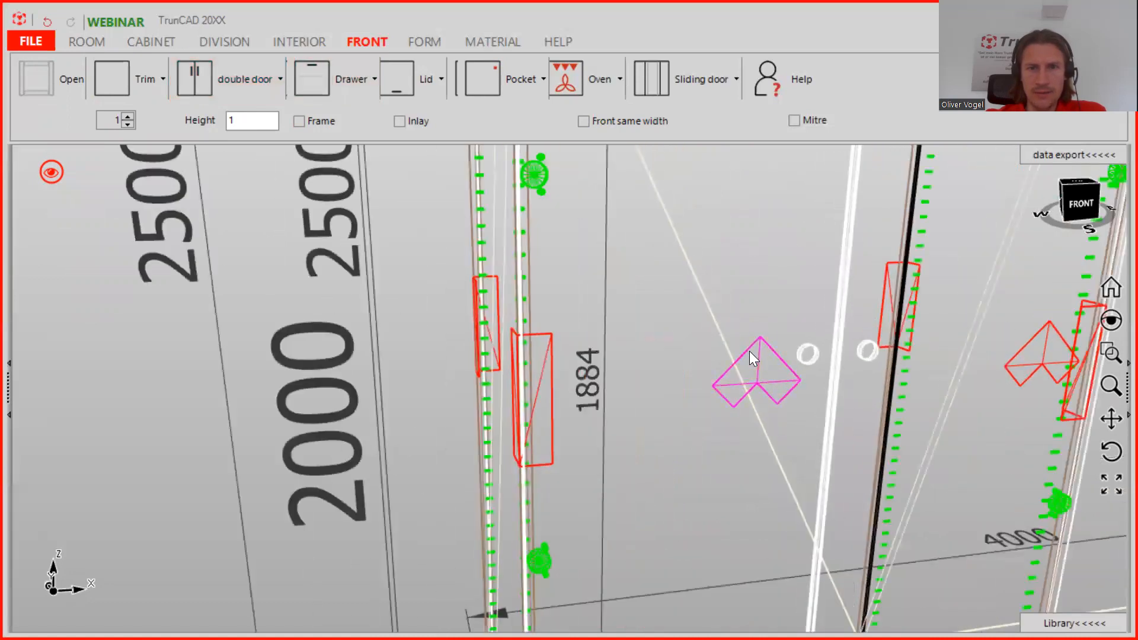
# Step: Open the door front's settings and examine the lowest, upper and maximum hinge distance parameters with their full descriptions readable
pyautogui.click(749, 350)
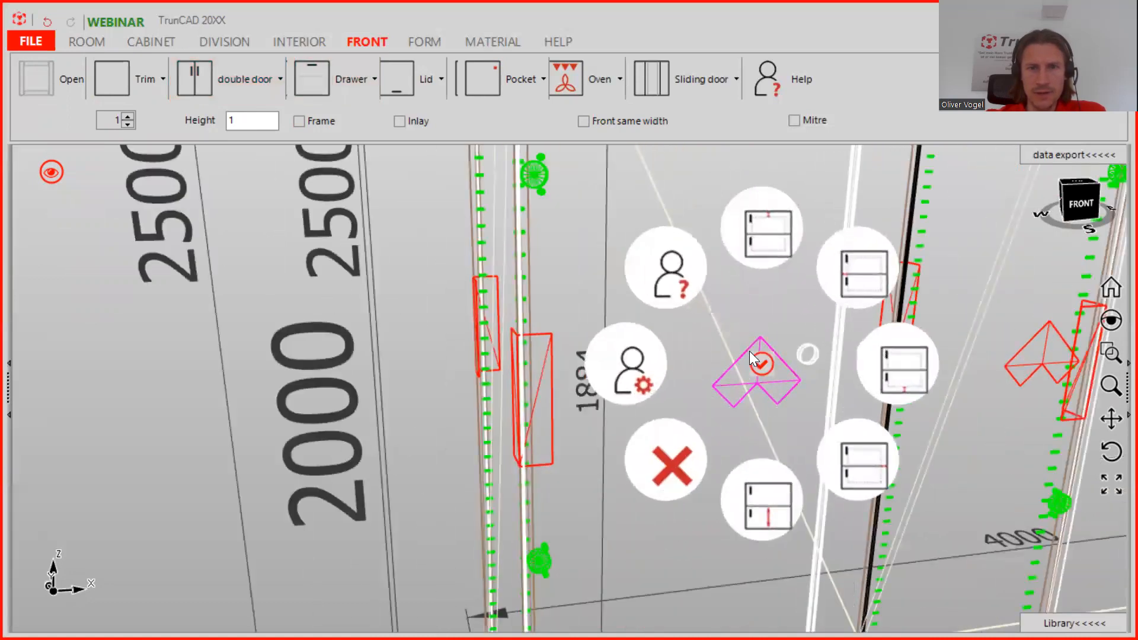
pyautogui.click(639, 367)
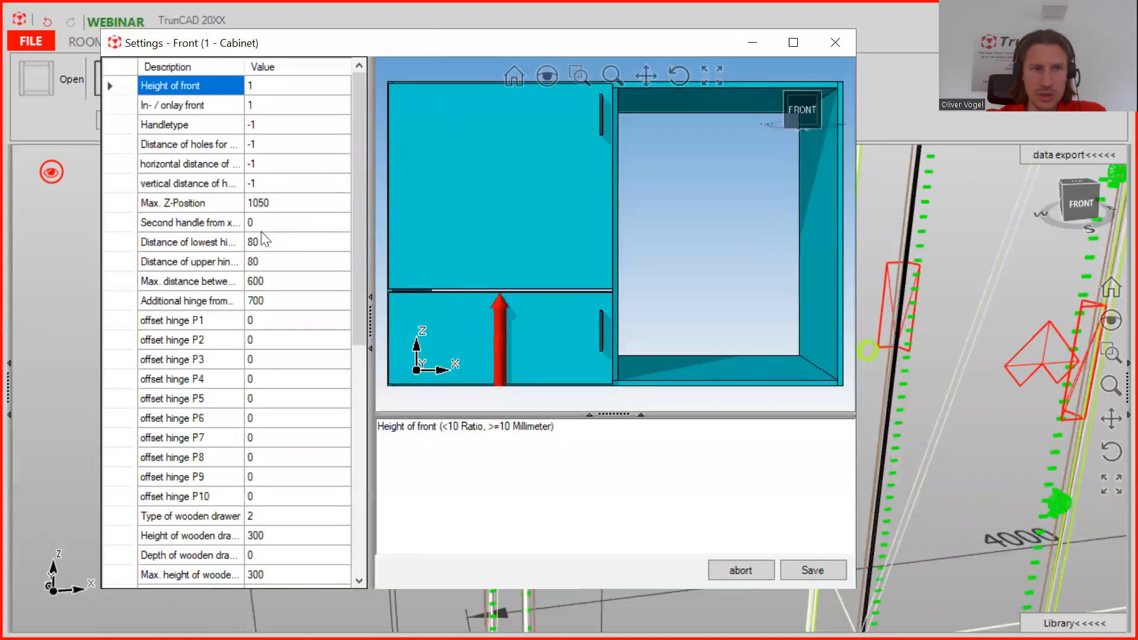
pyautogui.click(265, 242)
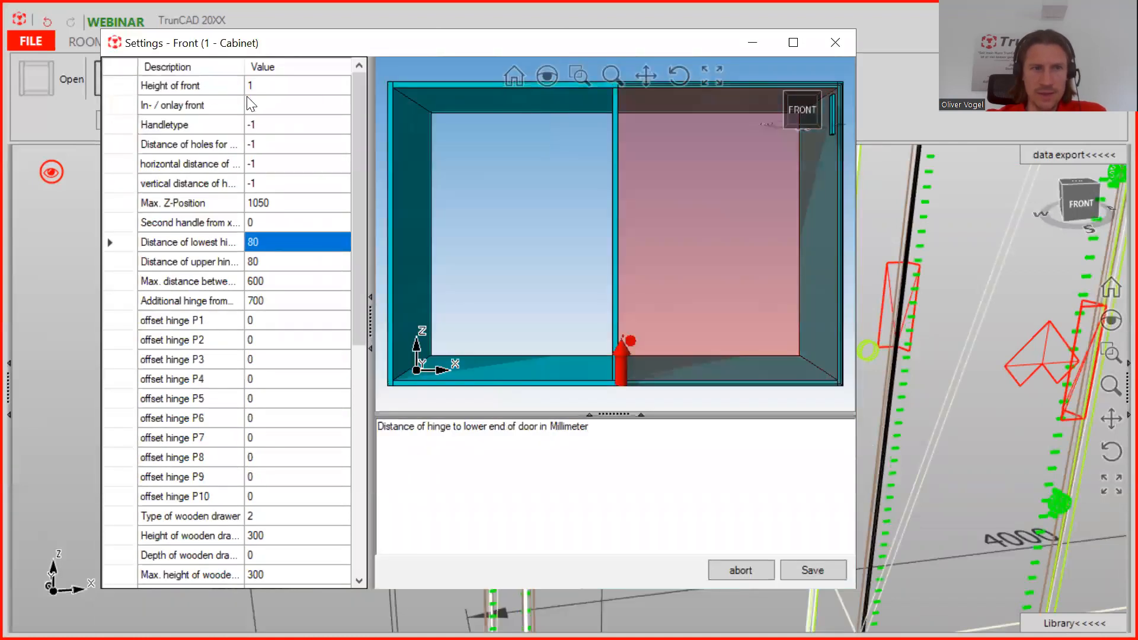
pyautogui.moveTo(244, 66); pyautogui.dragTo(265, 67)
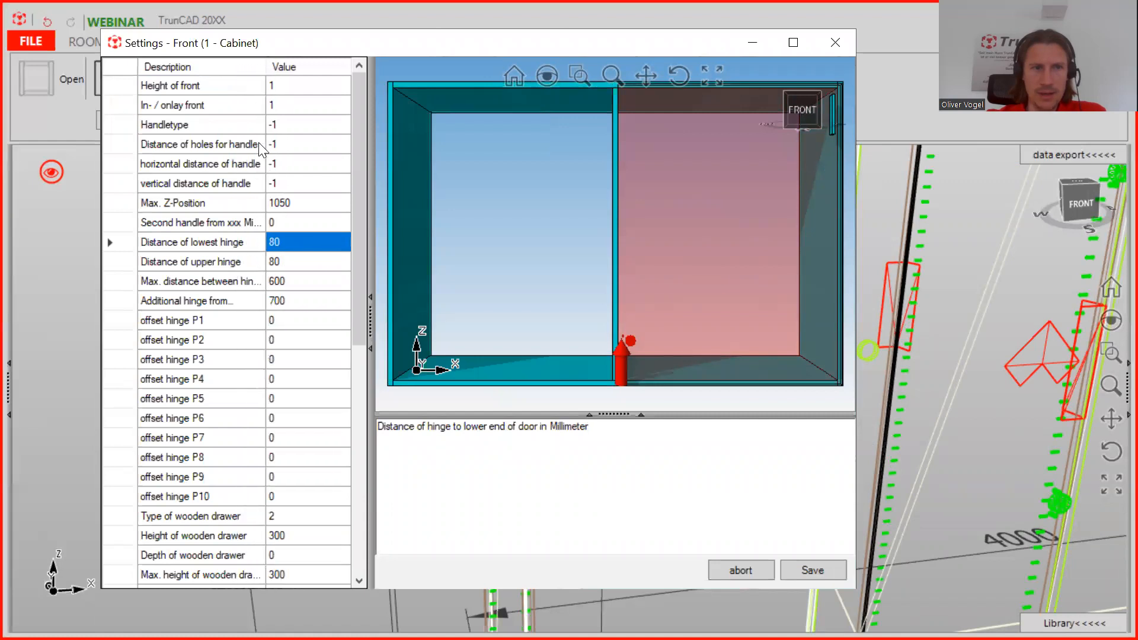
pyautogui.click(288, 262)
pyautogui.click(292, 249)
pyautogui.click(286, 281)
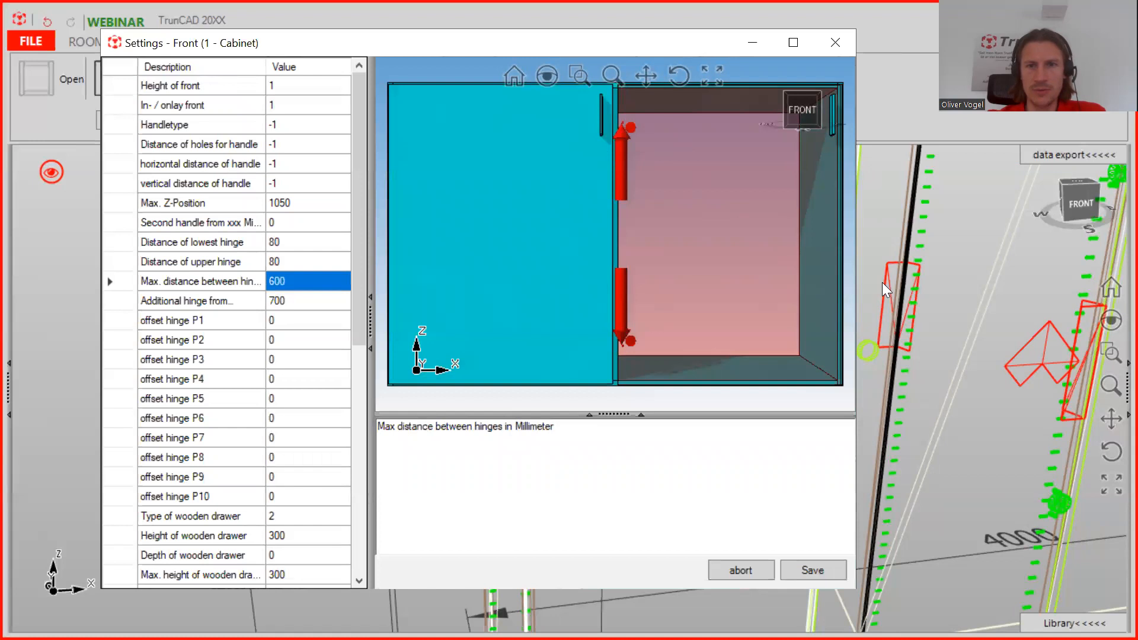
# Step: Compare the hinge drillings with the settings, review the offset parameter for hinge P1, and close the front settings
pyautogui.scroll(-1, 912, 289)
pyautogui.scroll(-1, 911, 288)
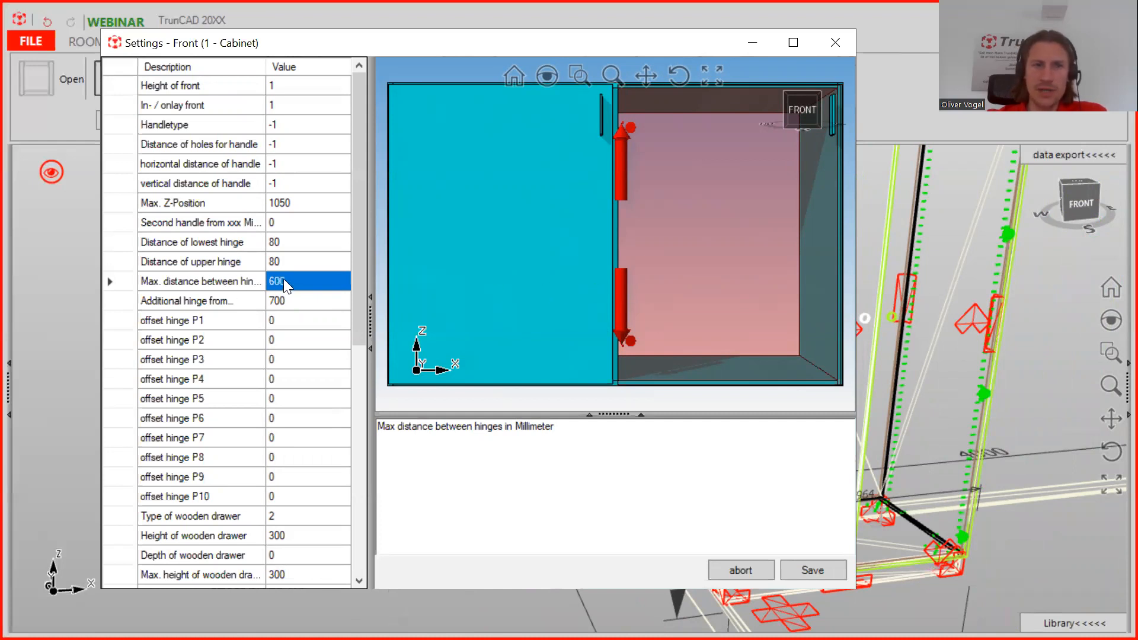
pyautogui.click(280, 323)
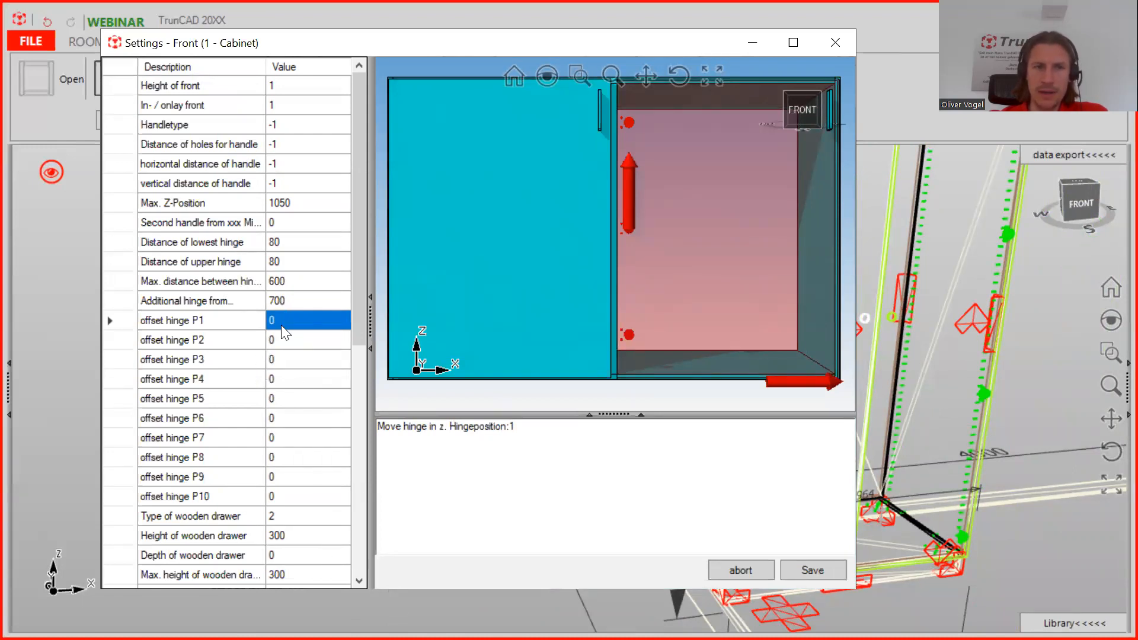
pyautogui.click(844, 48)
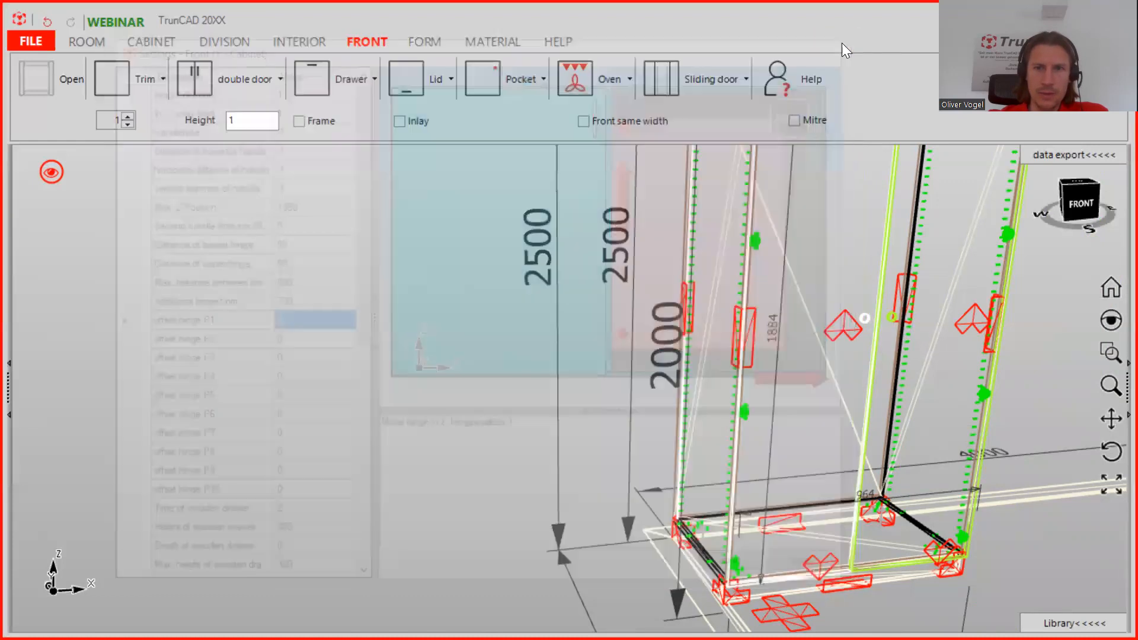
# Step: Switch the cabinet display from wireframe to the realistic textured view and look inside past the opened doors
pyautogui.moveTo(469, 298); pyautogui.dragTo(382, 296, button='middle')
pyautogui.click(55, 173)
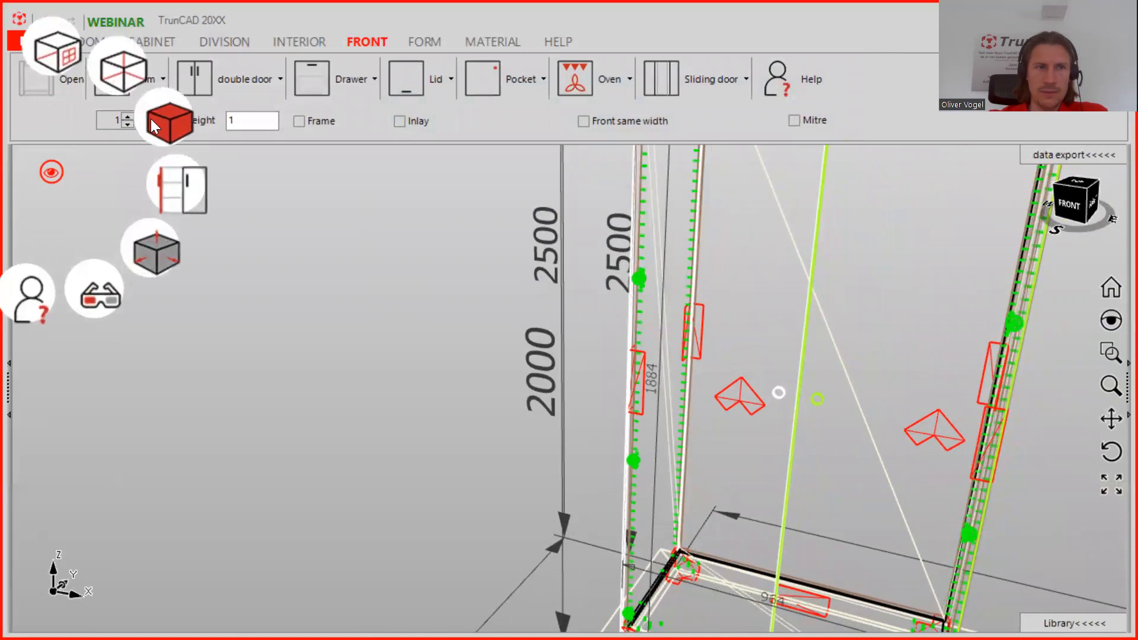
pyautogui.click(168, 124)
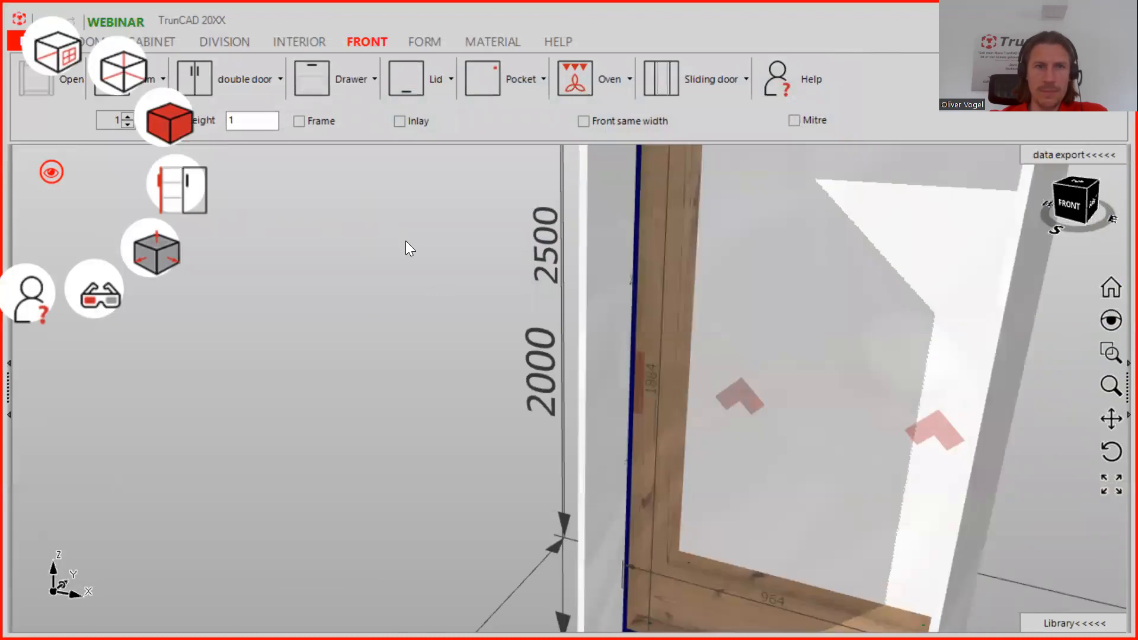
pyautogui.scroll(-3, 405, 240)
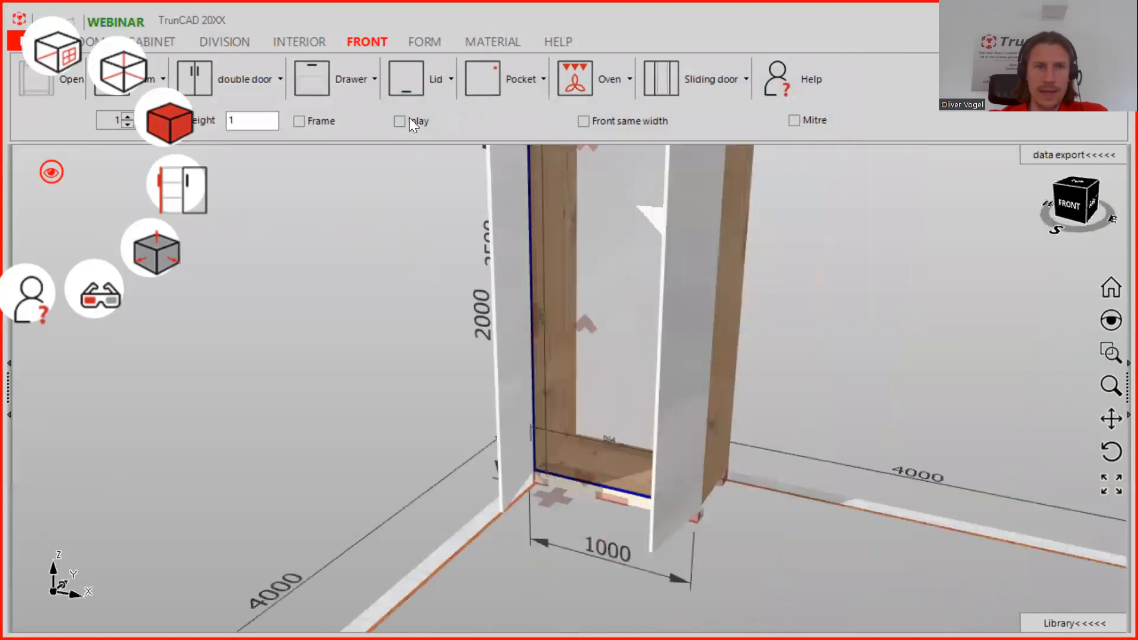
# Step: Divide the cabinet interior with two horizontal shelves
pyautogui.click(226, 41)
pyautogui.click(178, 112)
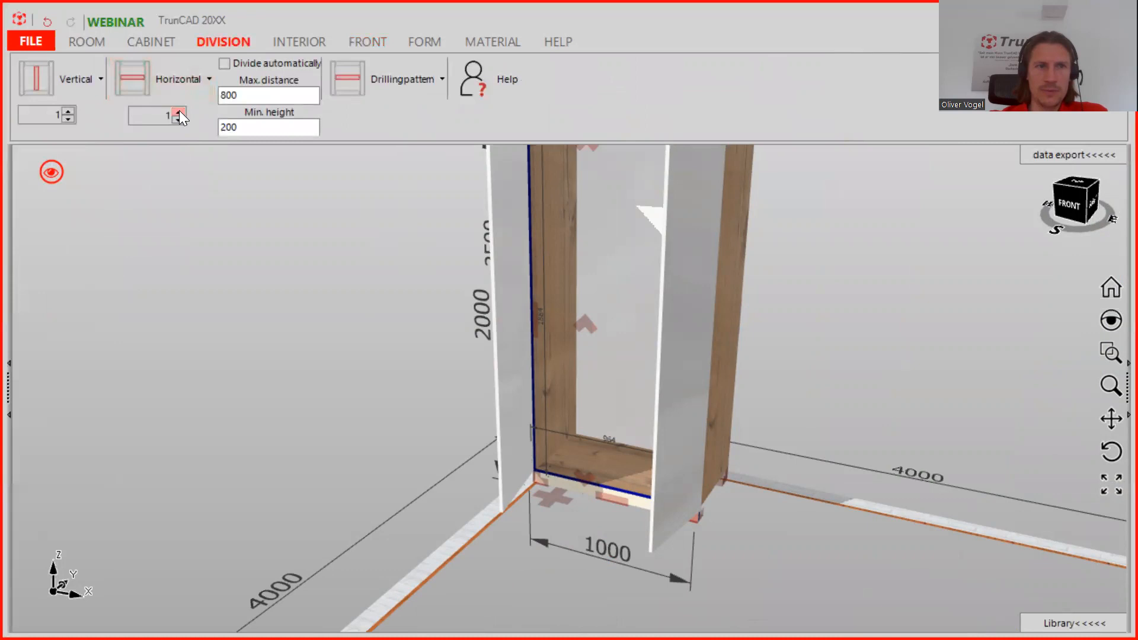
pyautogui.moveTo(148, 86); pyautogui.dragTo(586, 286)
pyautogui.moveTo(529, 316); pyautogui.dragTo(528, 316)
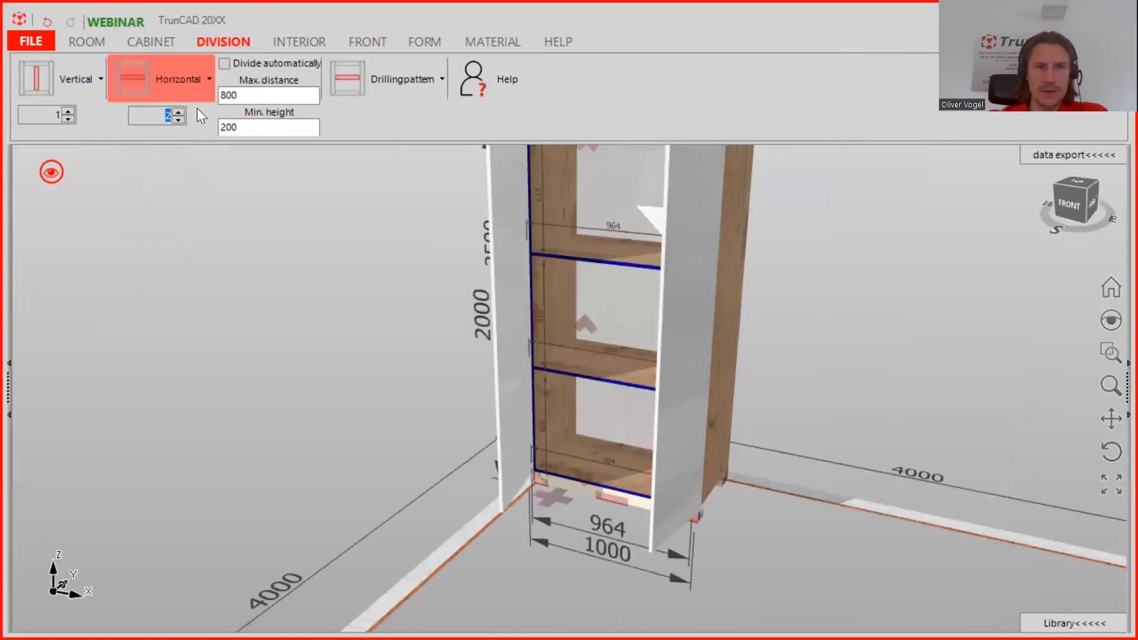
# Step: Show the doors closed in the transparent view and examine where the hinges sit relative to the two shelves
pyautogui.click(52, 171)
pyautogui.click(175, 195)
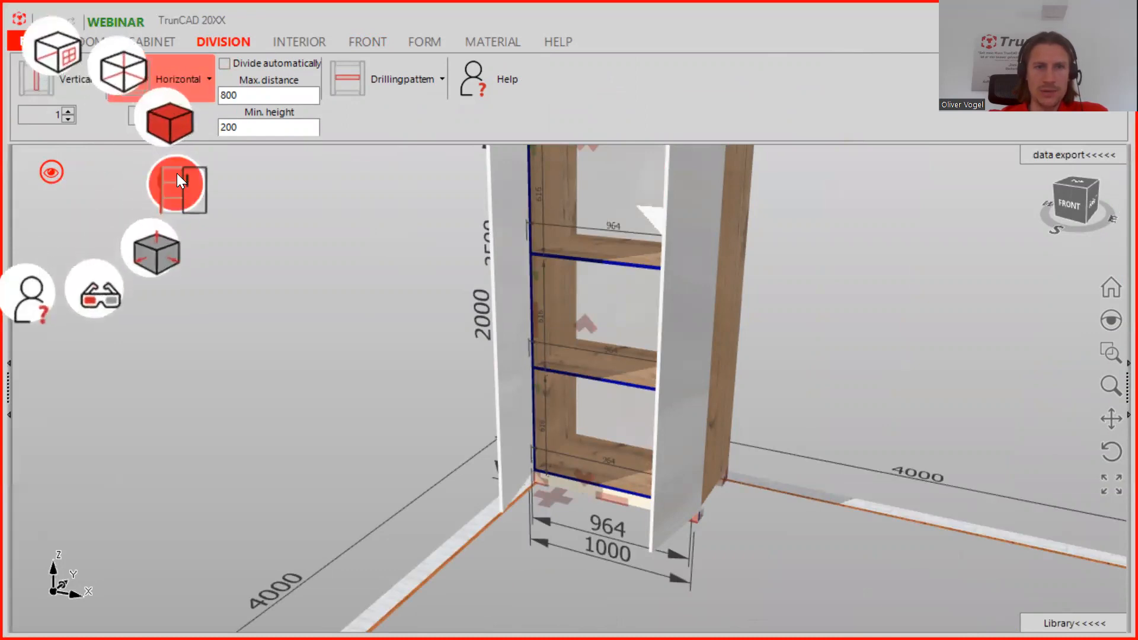
pyautogui.click(177, 123)
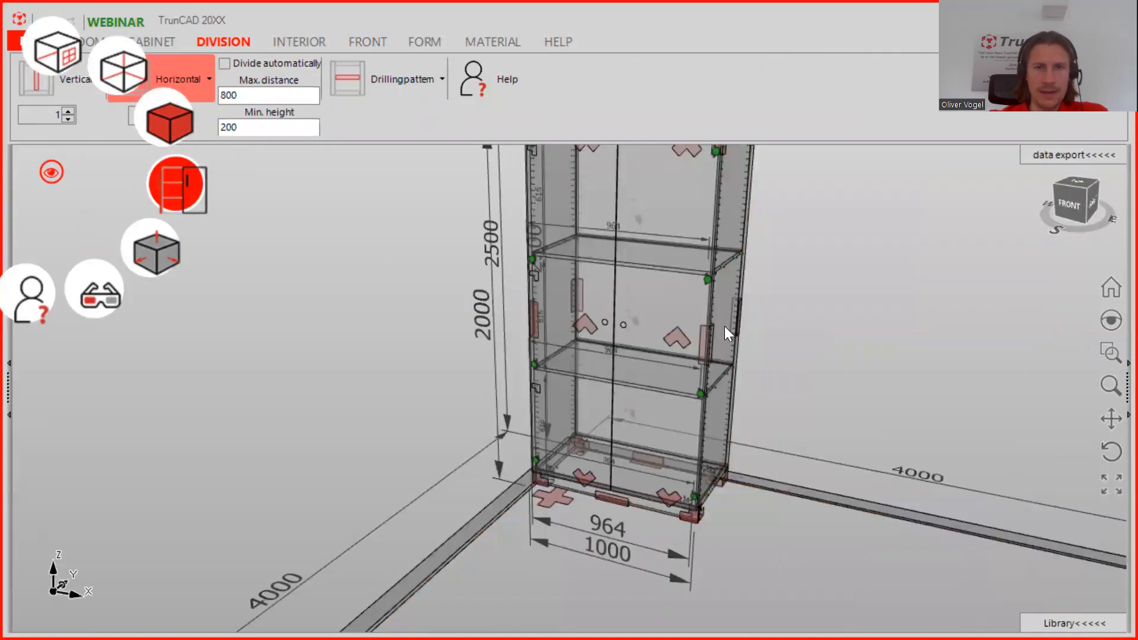
pyautogui.scroll(5, 715, 294)
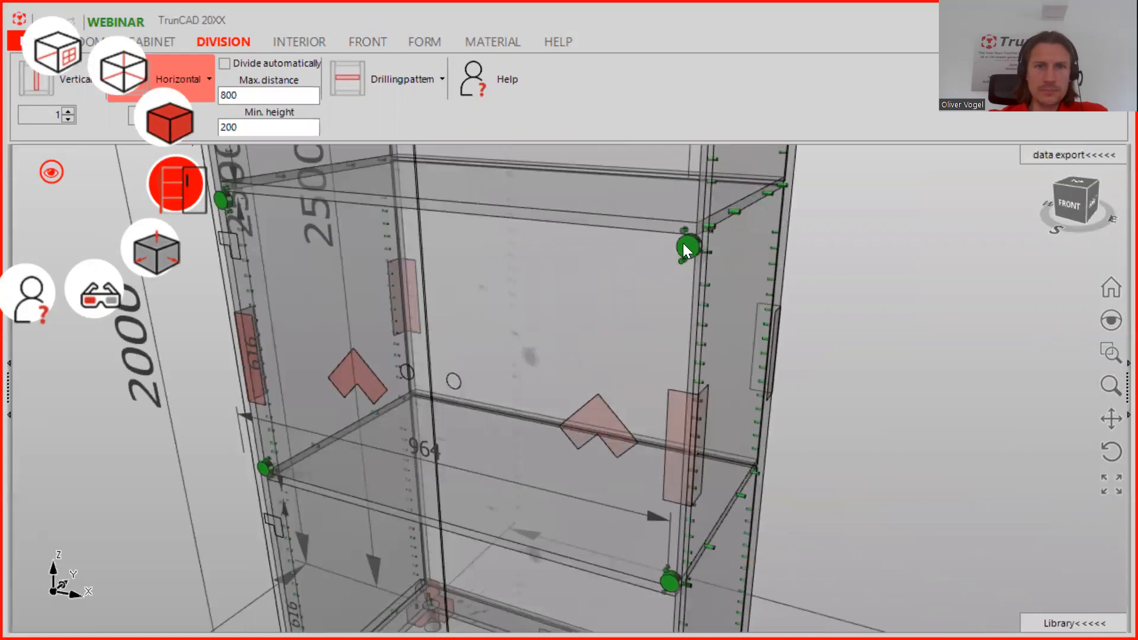
pyautogui.moveTo(688, 242)
pyautogui.mouseDown(button='middle')
pyautogui.moveTo(678, 234)
pyautogui.moveTo(704, 243)
pyautogui.moveTo(695, 253)
pyautogui.mouseUp(button='middle')
pyautogui.scroll(3, 695, 253)
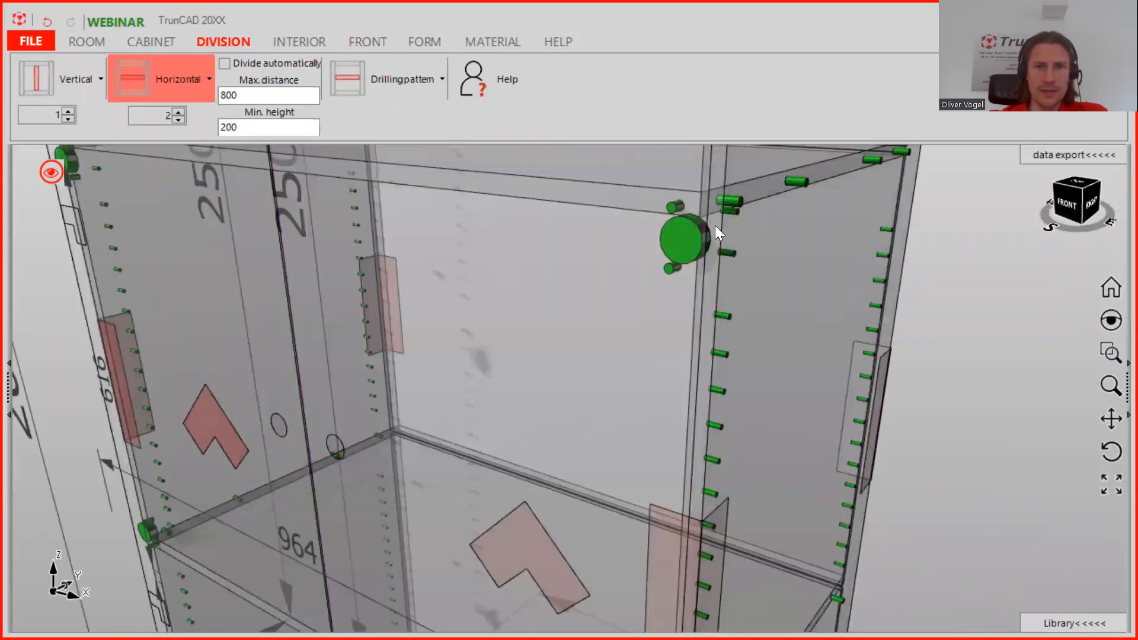
pyautogui.scroll(-5, 706, 228)
pyautogui.moveTo(787, 366); pyautogui.dragTo(820, 361, button='middle')
pyautogui.scroll(-3, 820, 360)
pyautogui.moveTo(901, 304); pyautogui.dragTo(889, 307, button='middle')
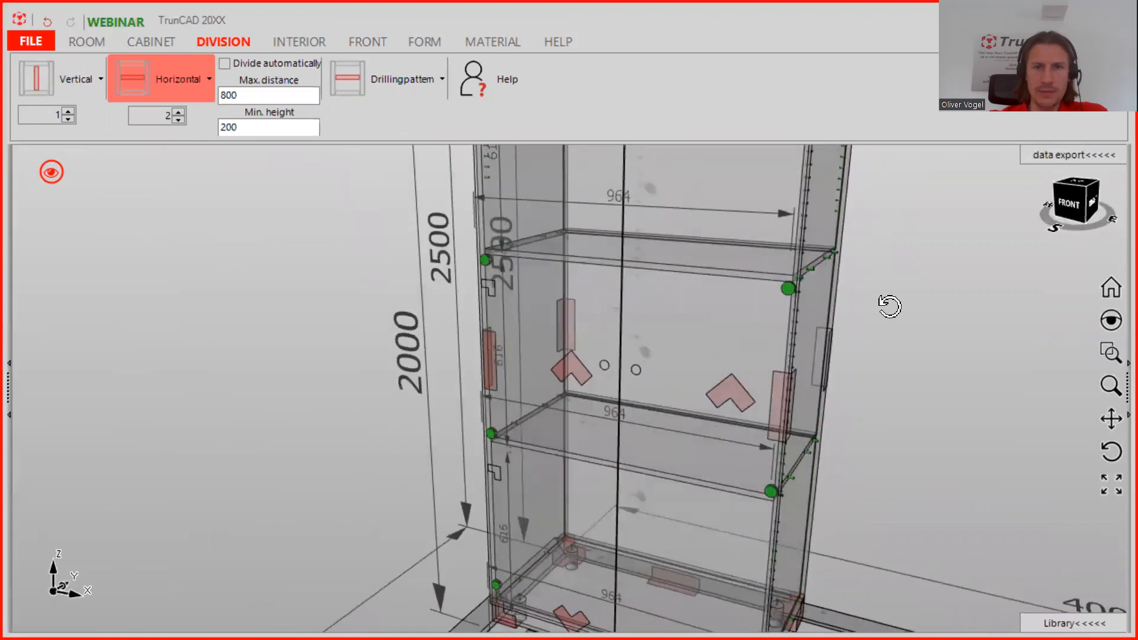
# Step: Set the double door's horizontal hinge offset to -40 so the hinges clear the shelves
pyautogui.click(363, 43)
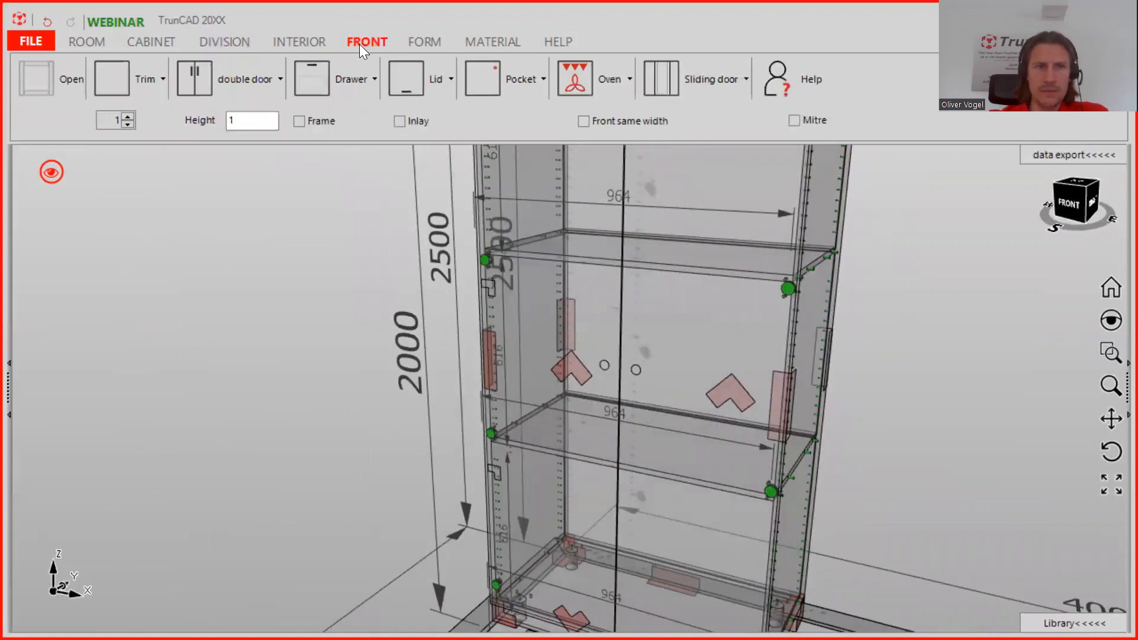
pyautogui.click(258, 82)
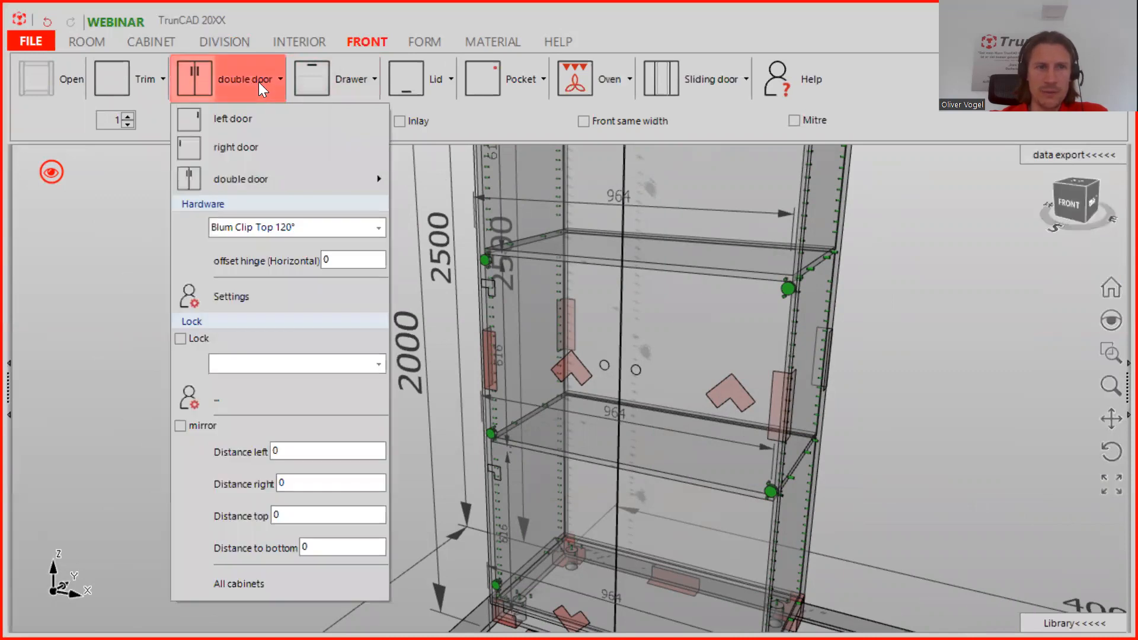
pyautogui.click(344, 260)
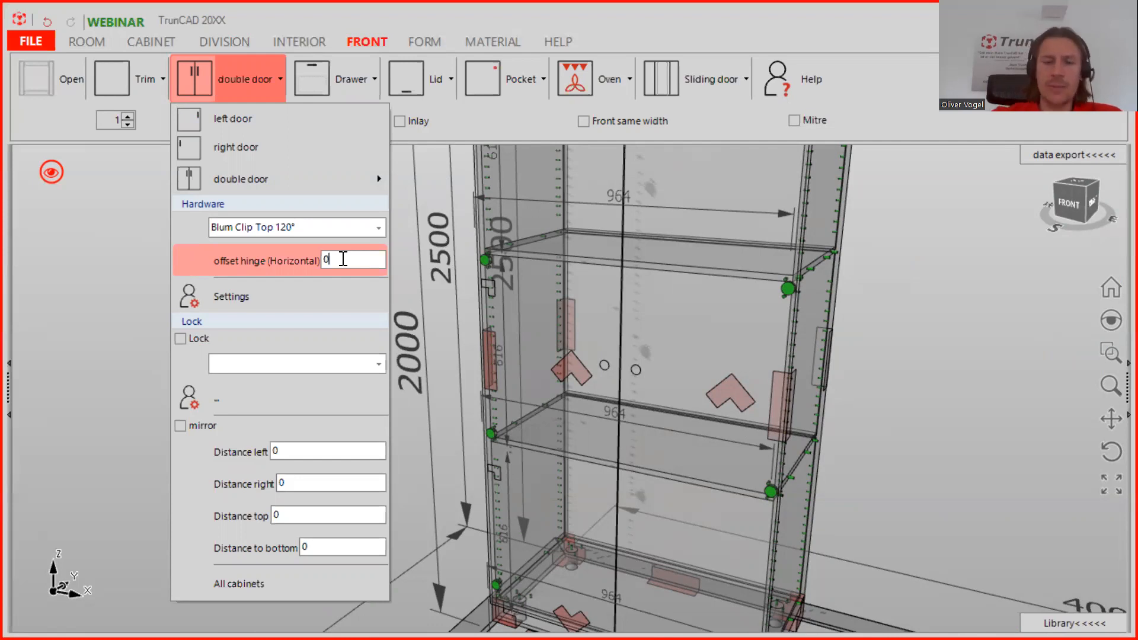
pyautogui.press('BackSpace')
pyautogui.write('40')
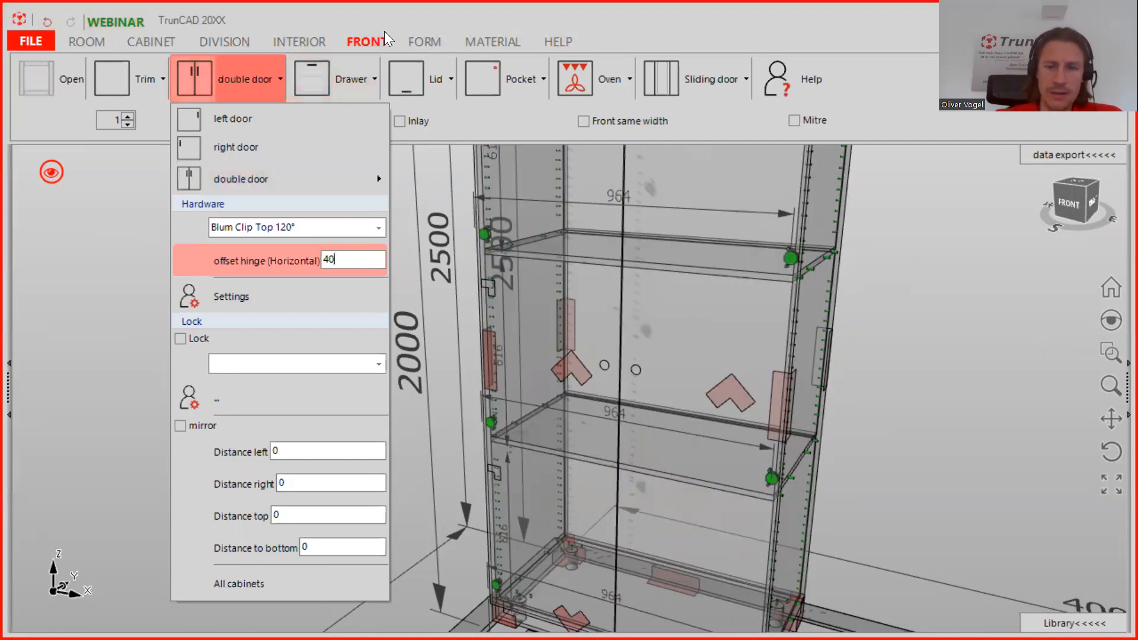
pyautogui.write('-')
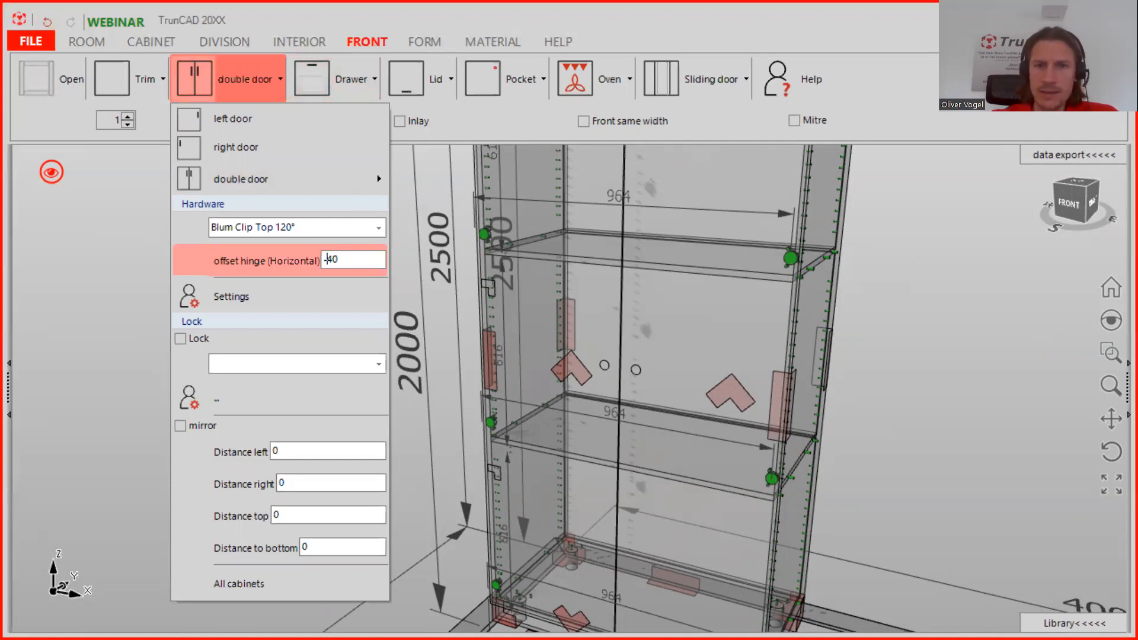
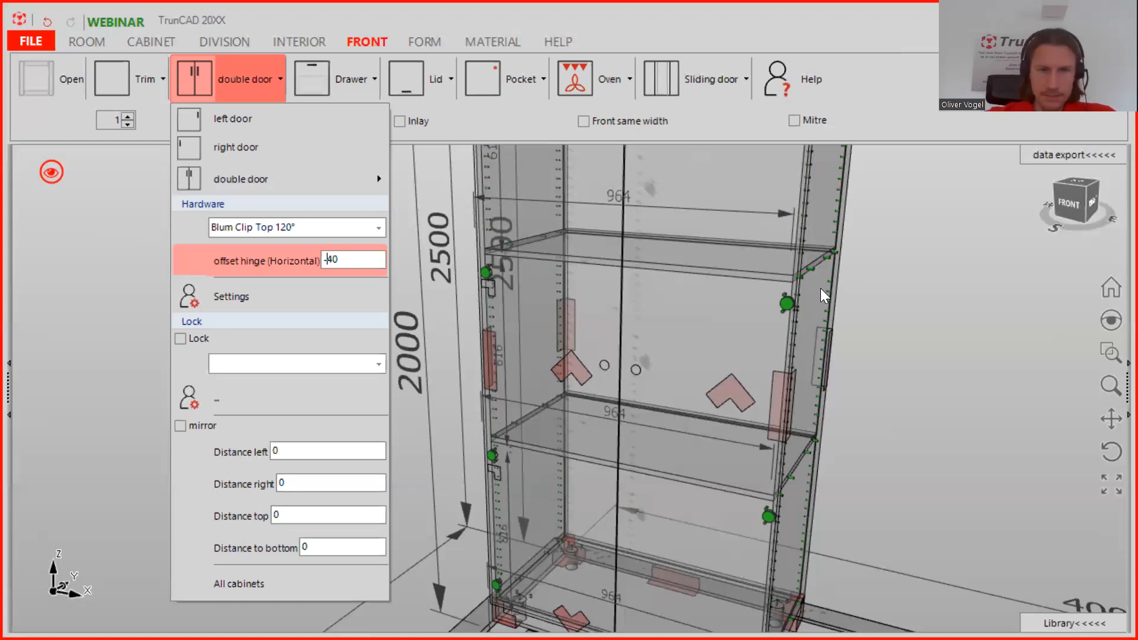
pyautogui.click(899, 374)
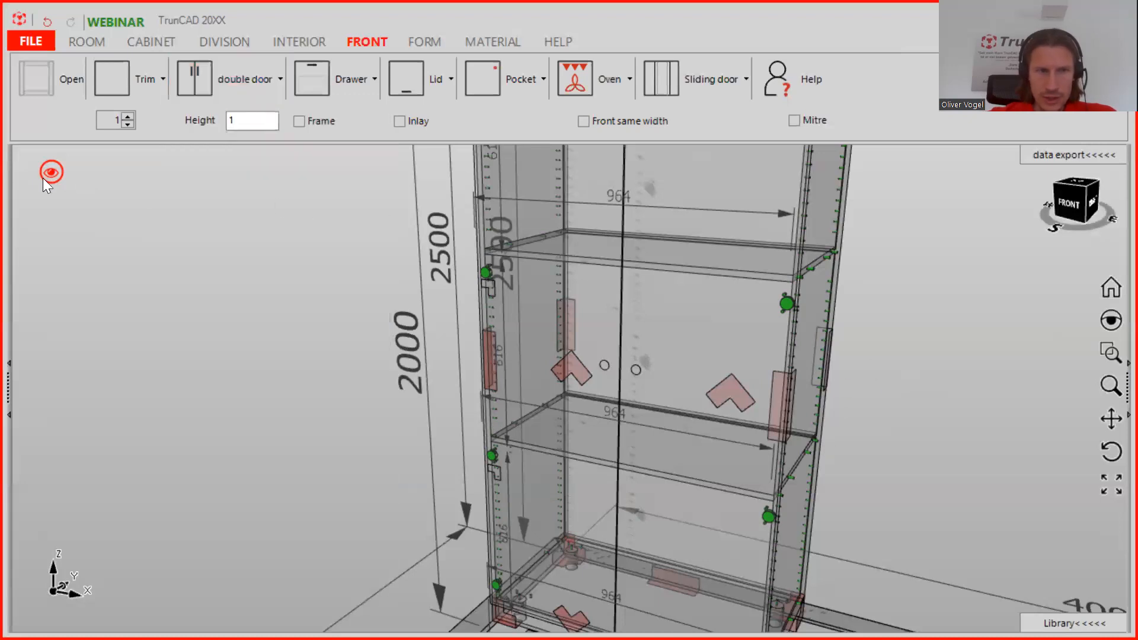
# Step: Return the cabinet to the opaque display with its doors closed and view the whole cabinet from below
pyautogui.click(58, 177)
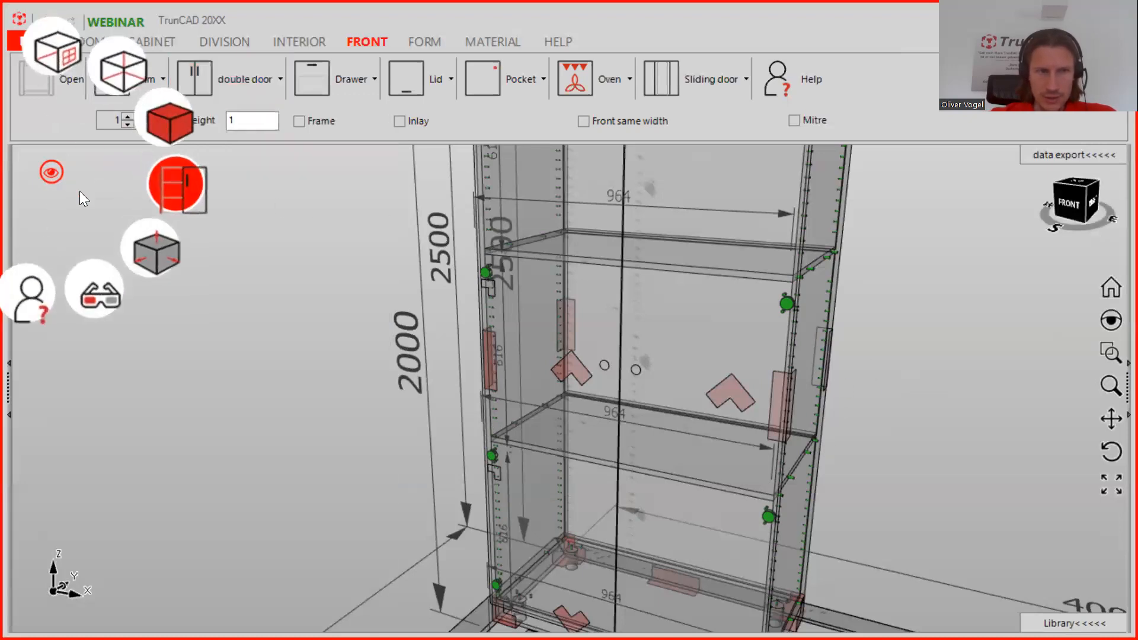
pyautogui.click(189, 197)
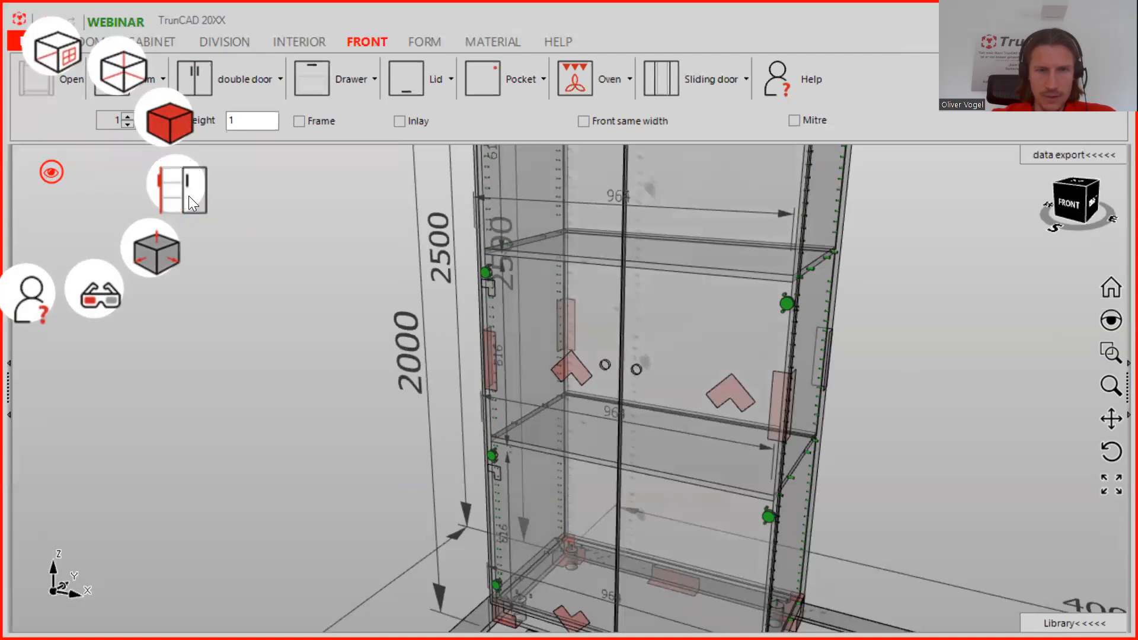
pyautogui.click(180, 122)
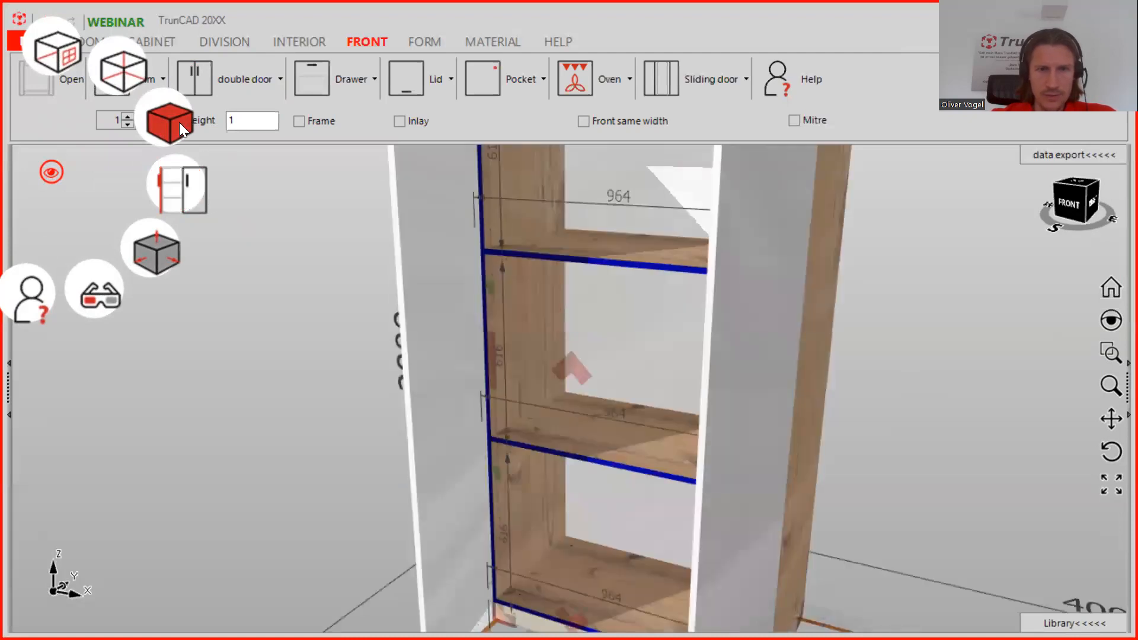
pyautogui.click(185, 180)
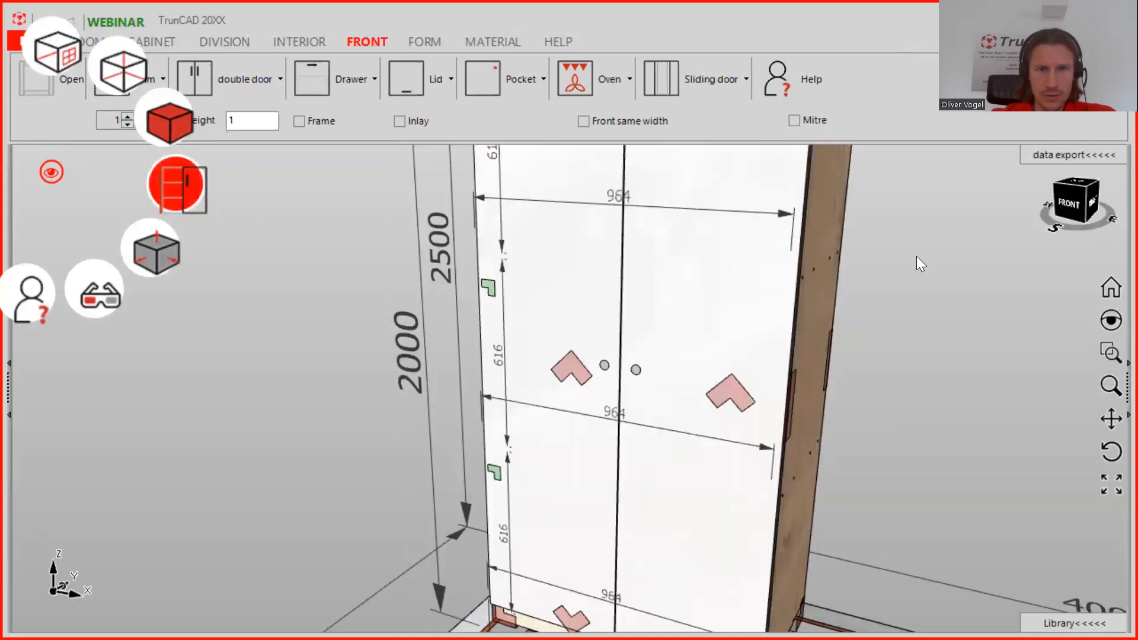
pyautogui.scroll(-5, 816, 341)
pyautogui.moveTo(854, 404); pyautogui.dragTo(852, 550, button='middle')
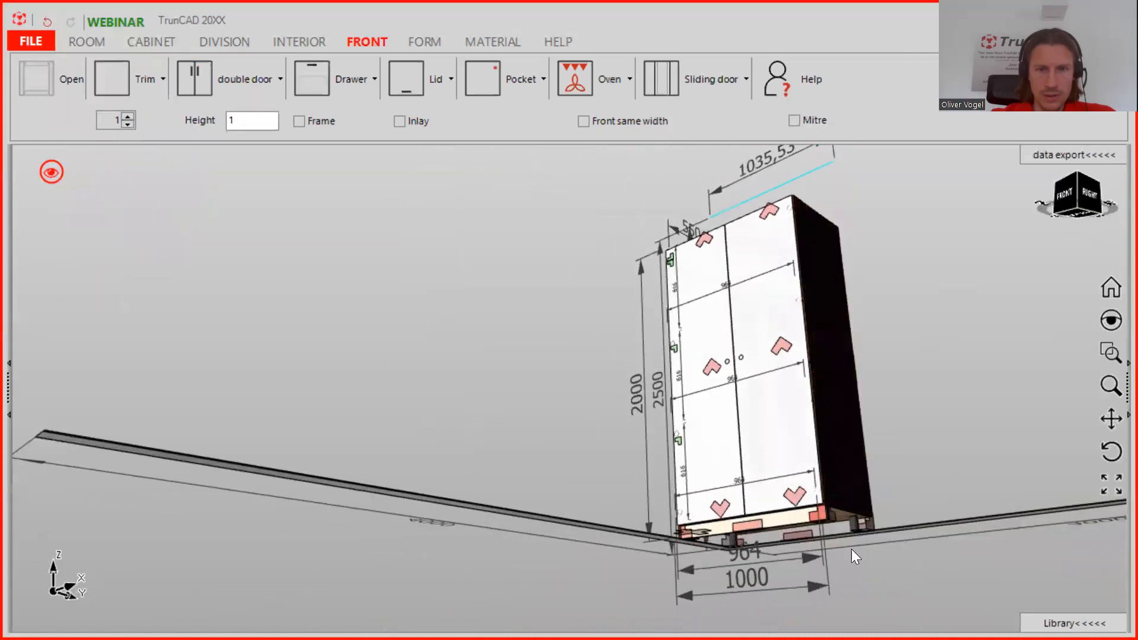
# Step: Remove the plinth legs from beneath the cabinet
pyautogui.scroll(3, 859, 497)
pyautogui.moveTo(859, 497); pyautogui.dragTo(863, 282, button='middle')
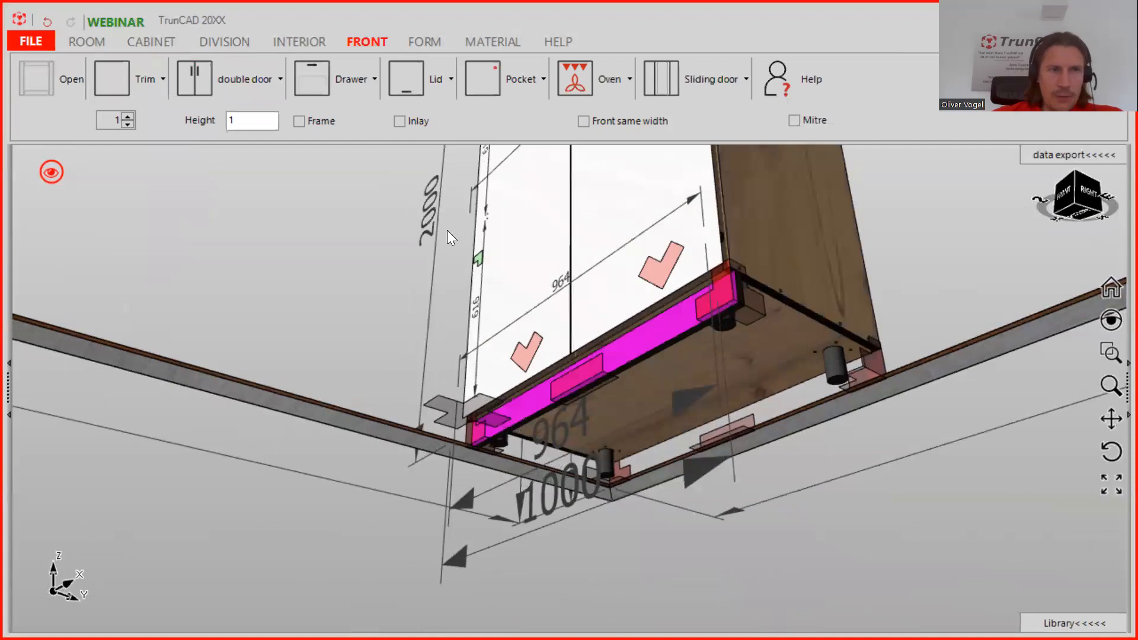
pyautogui.click(165, 37)
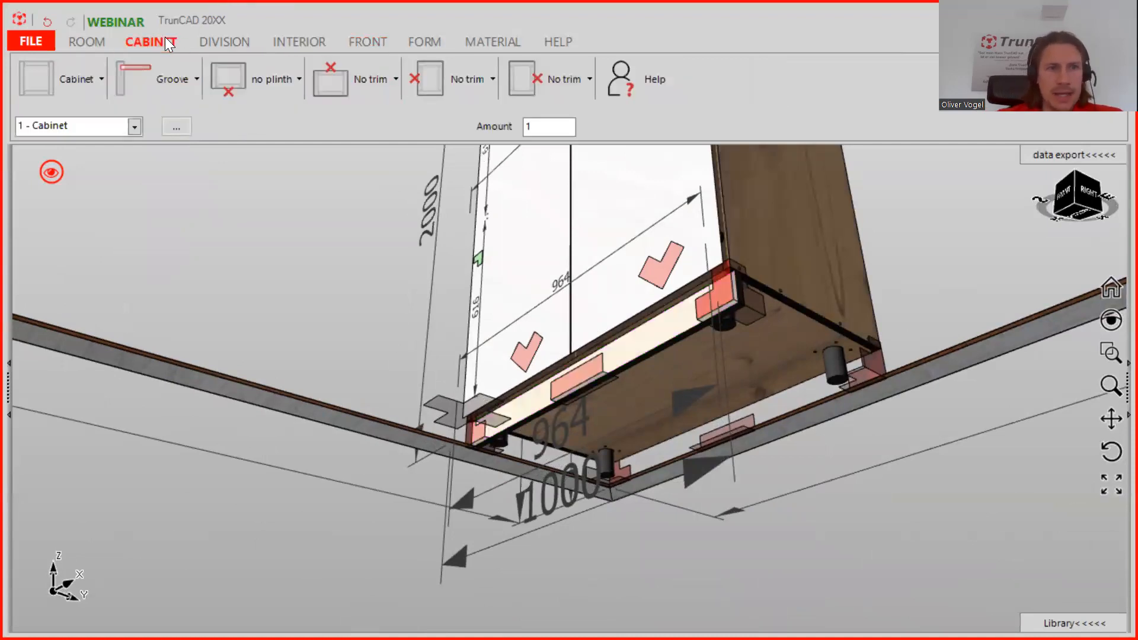
pyautogui.click(276, 79)
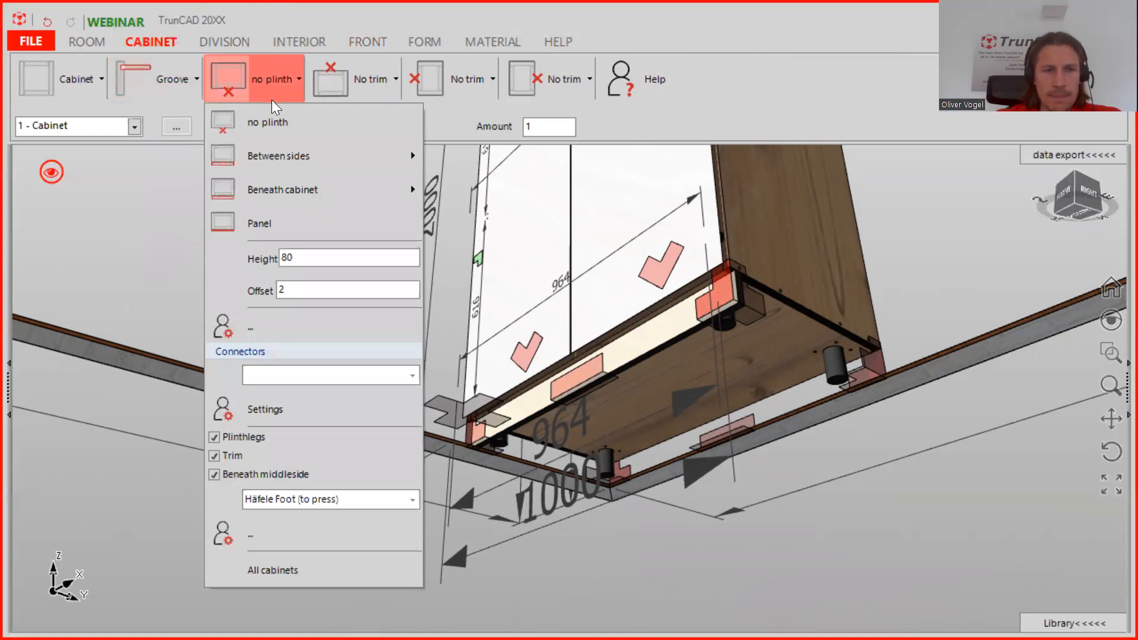
pyautogui.click(214, 438)
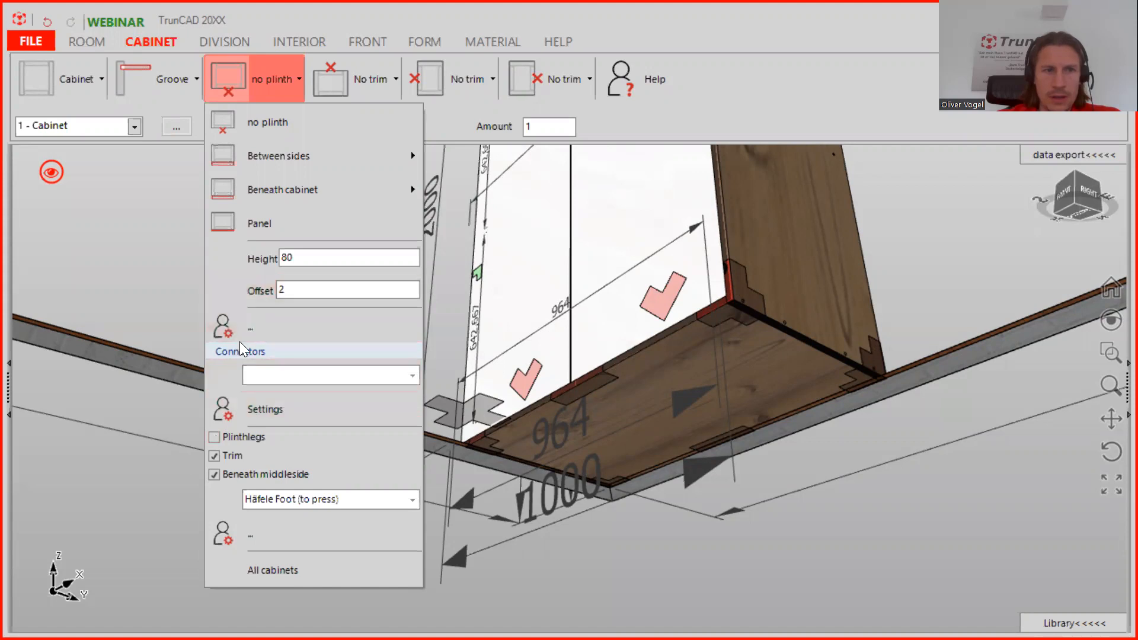
# Step: Give the cabinet a Panel plinth with plinth legs and switch off its back, left and right parts
pyautogui.click(272, 227)
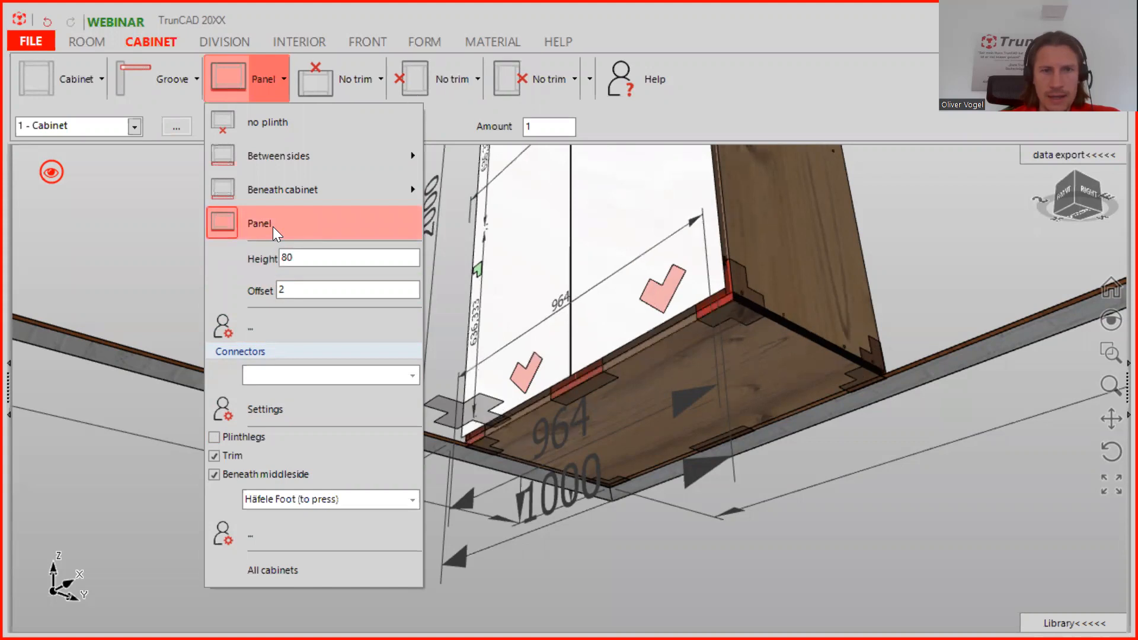
pyautogui.click(215, 442)
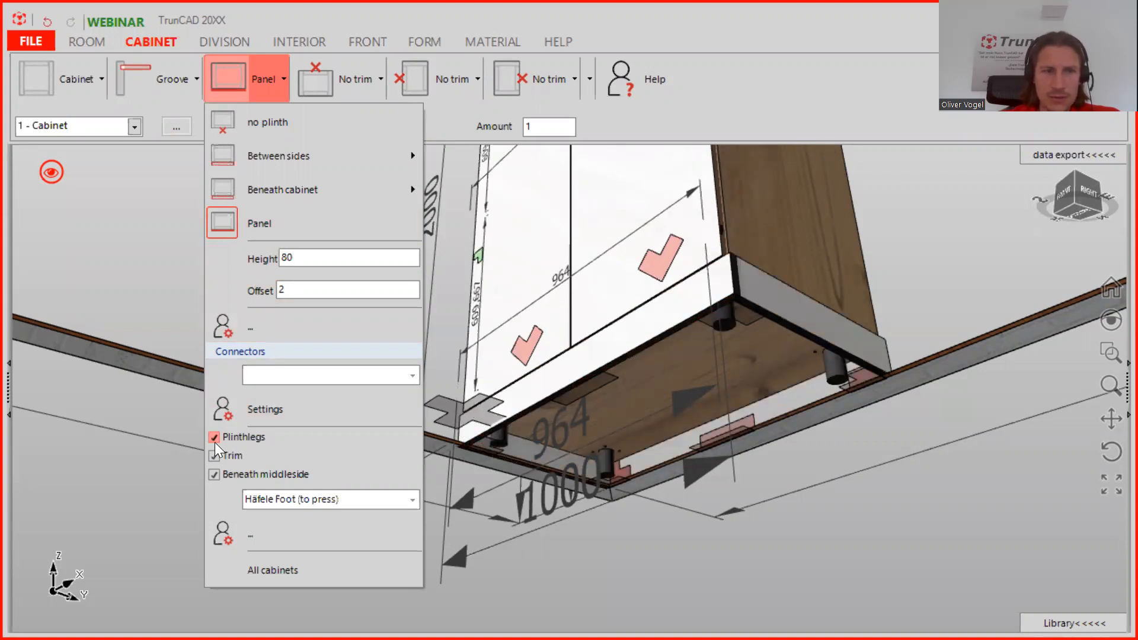
pyautogui.moveTo(284, 192)
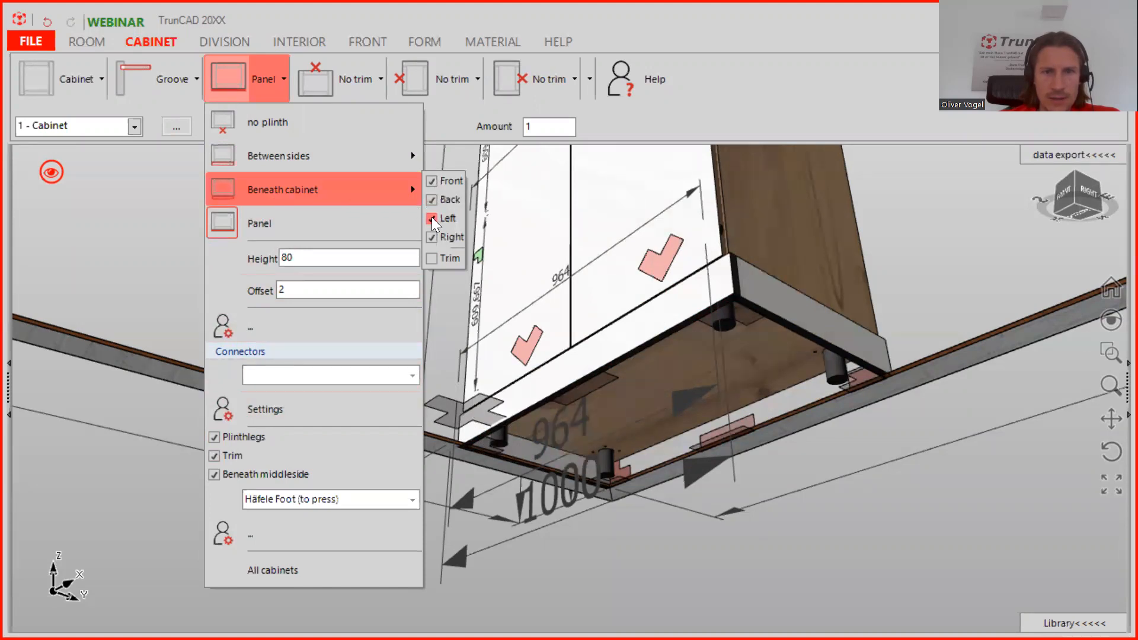
pyautogui.click(432, 217)
pyautogui.click(432, 200)
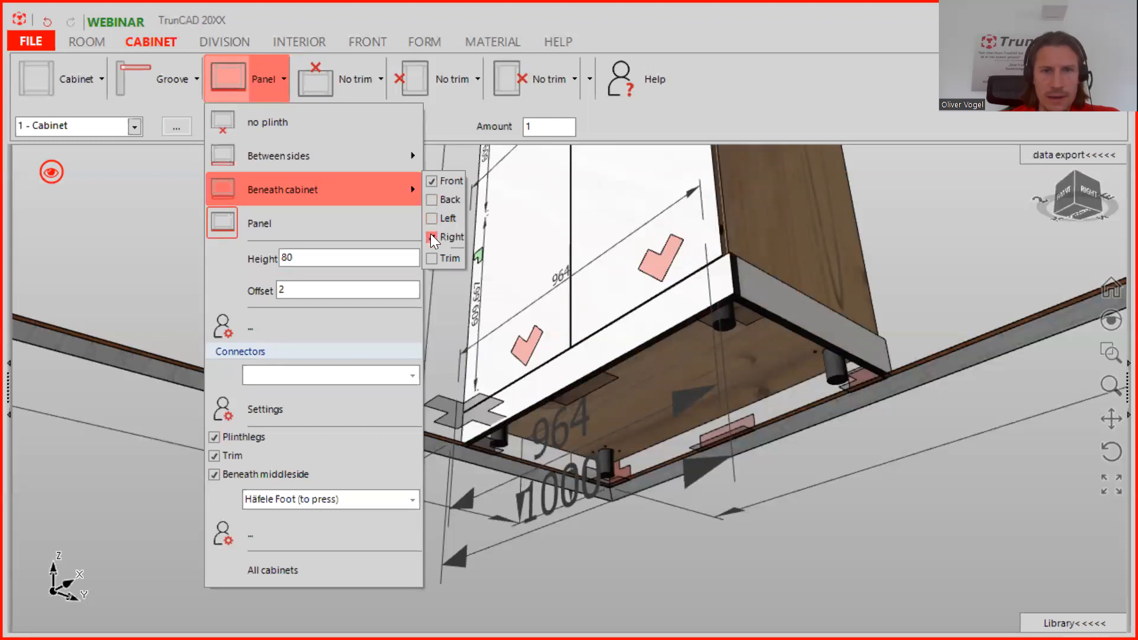
pyautogui.click(432, 237)
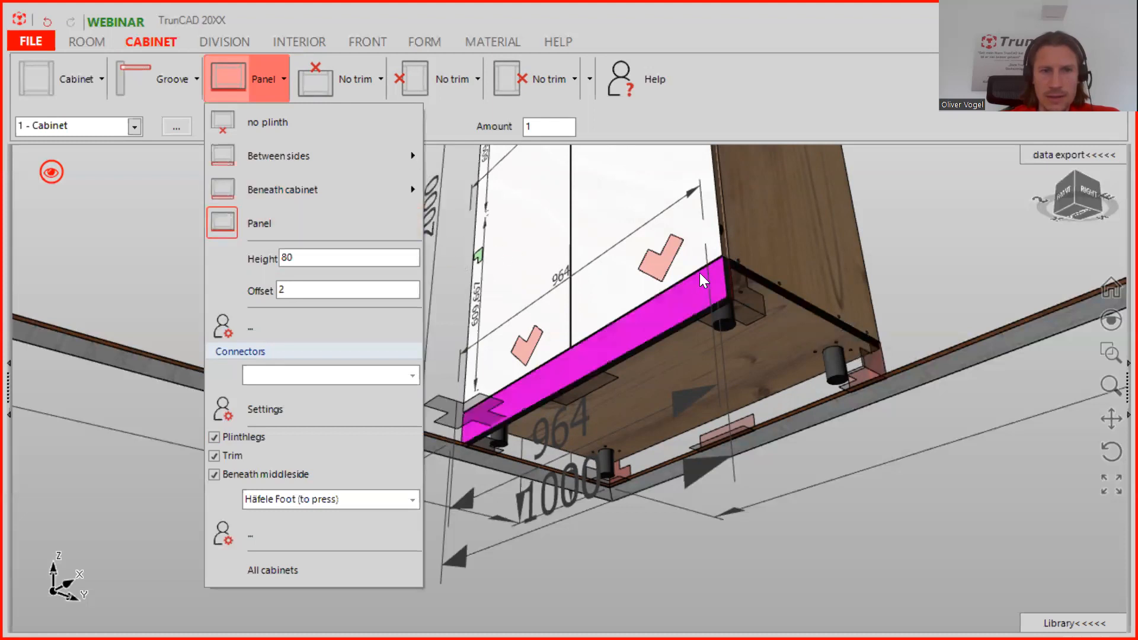
# Step: Add the left and right parts to the cabinet's panel plinth and inspect its front corner
pyautogui.moveTo(889, 267); pyautogui.dragTo(833, 279, button='middle')
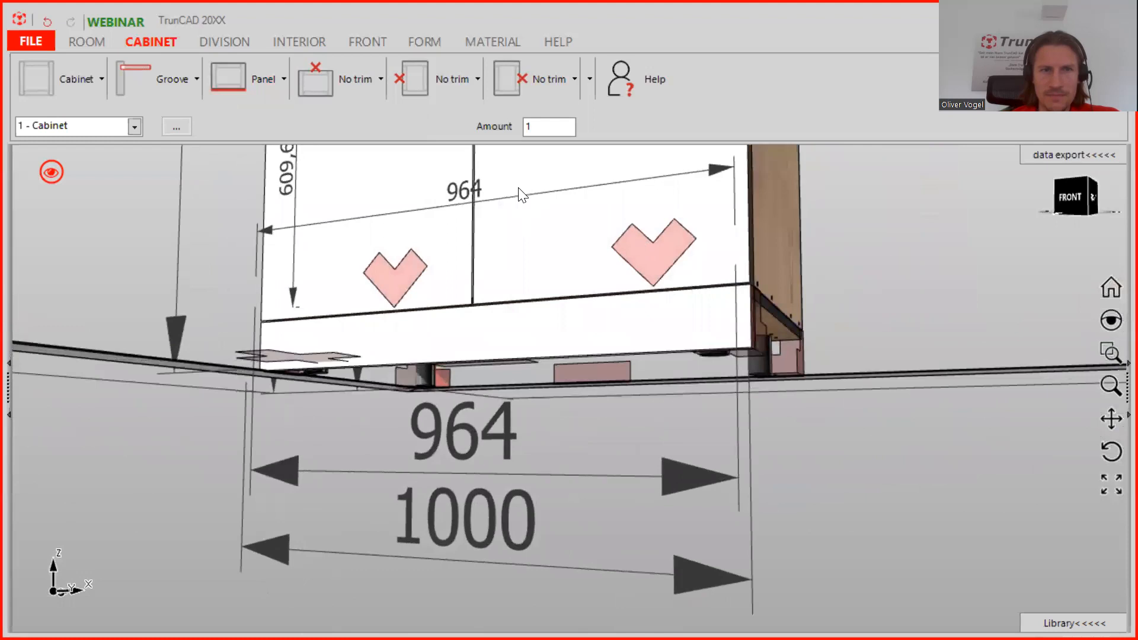
pyautogui.click(274, 83)
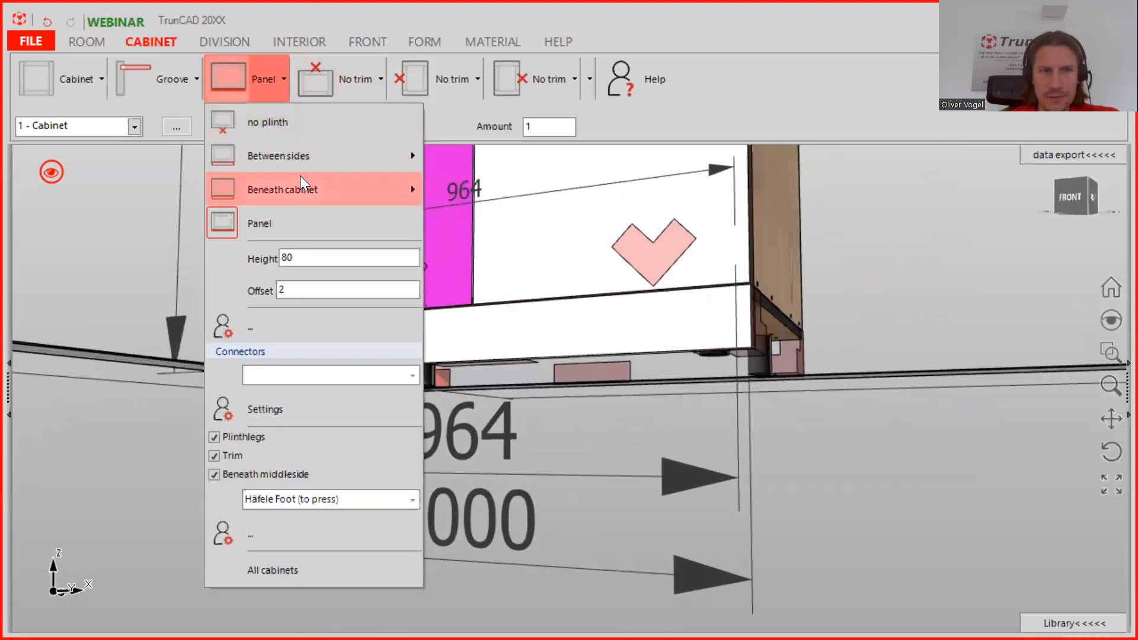
pyautogui.moveTo(351, 188)
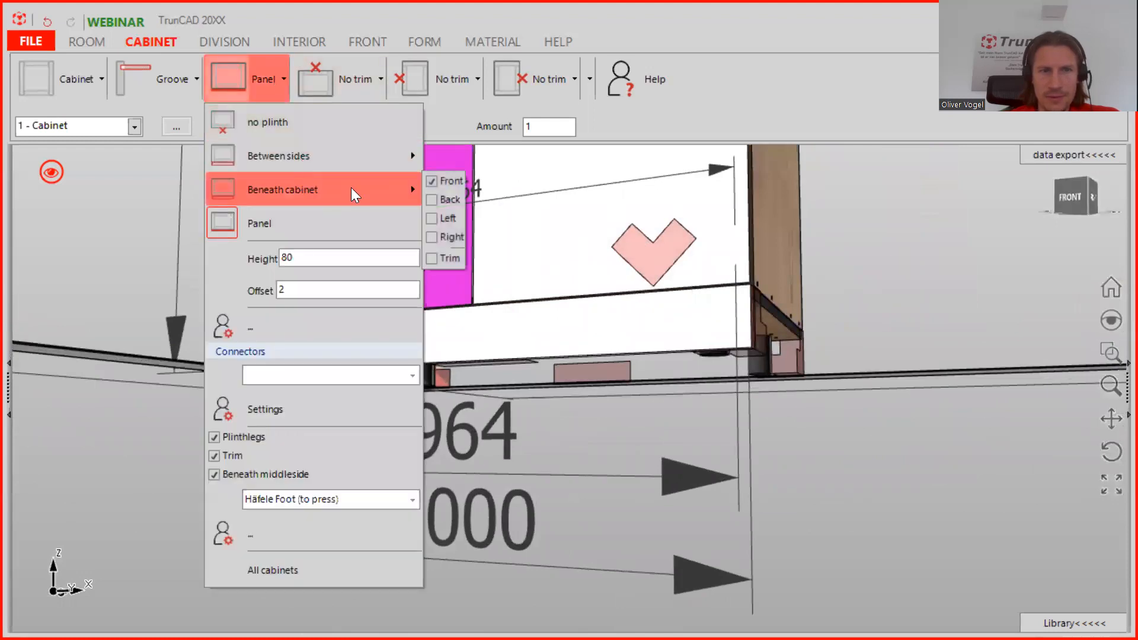
pyautogui.click(432, 217)
pyautogui.click(432, 240)
pyautogui.moveTo(769, 262); pyautogui.dragTo(765, 329, button='middle')
pyautogui.scroll(3, 756, 310)
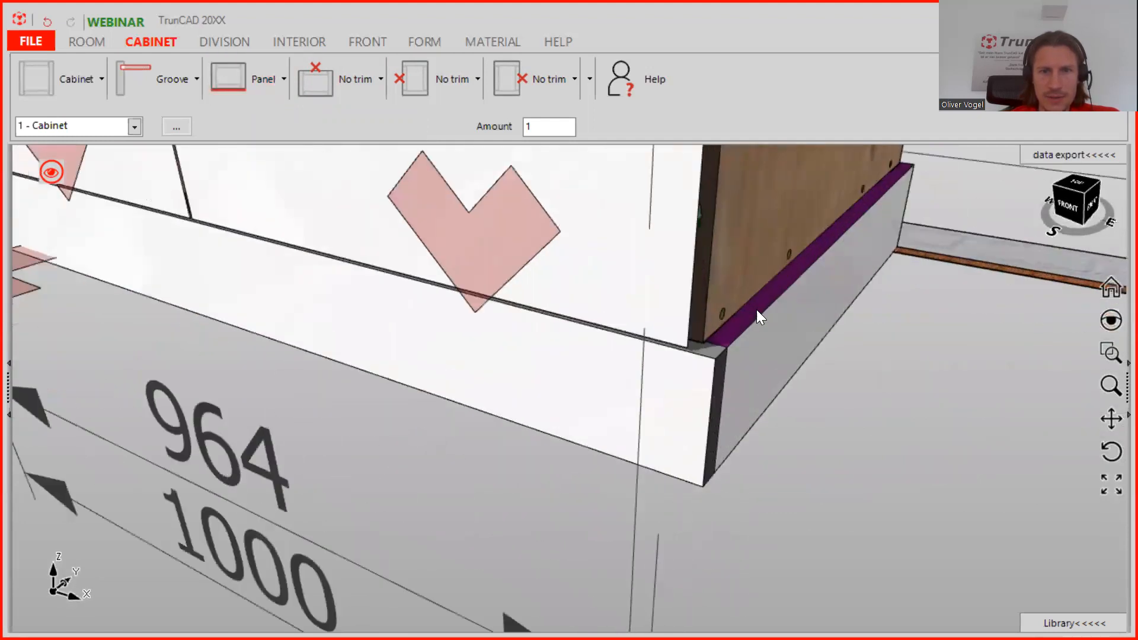
pyautogui.scroll(-2, 709, 325)
pyautogui.scroll(3, 710, 325)
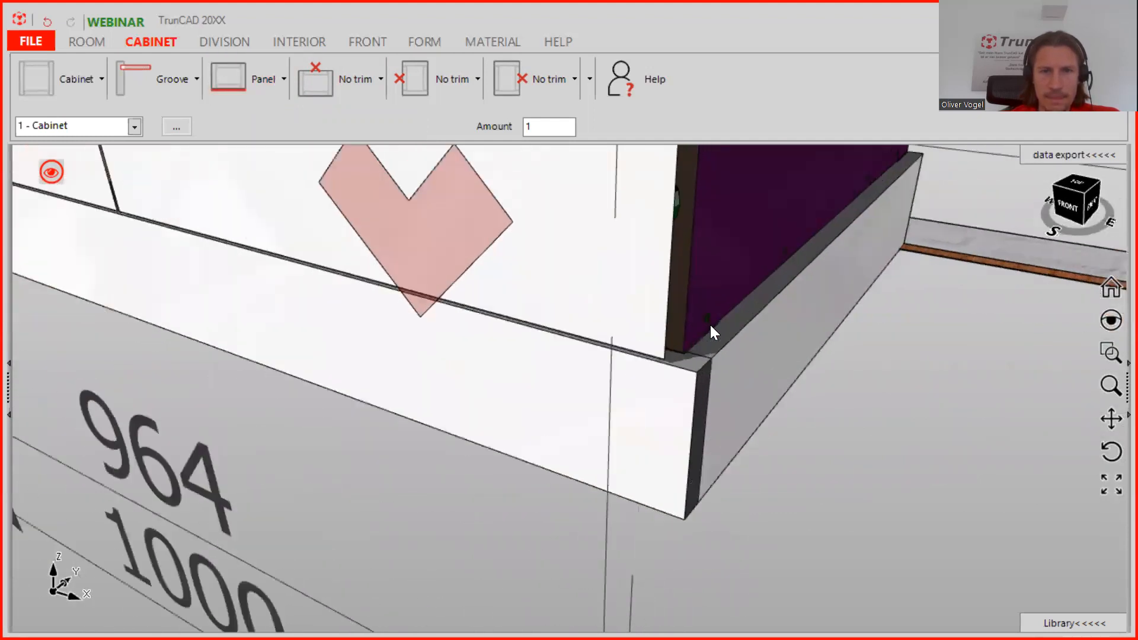
pyautogui.scroll(-3, 710, 322)
pyautogui.click(710, 323)
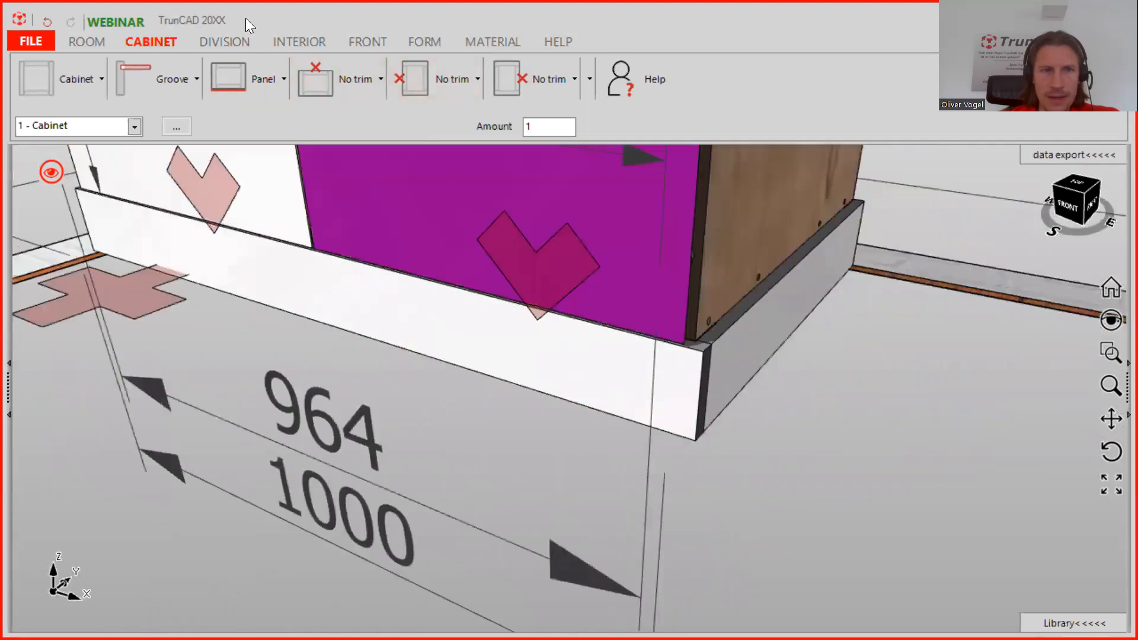
# Step: Set the plinth's left and right distances to 18 and check the side parts against the cabinet side
pyautogui.click(256, 76)
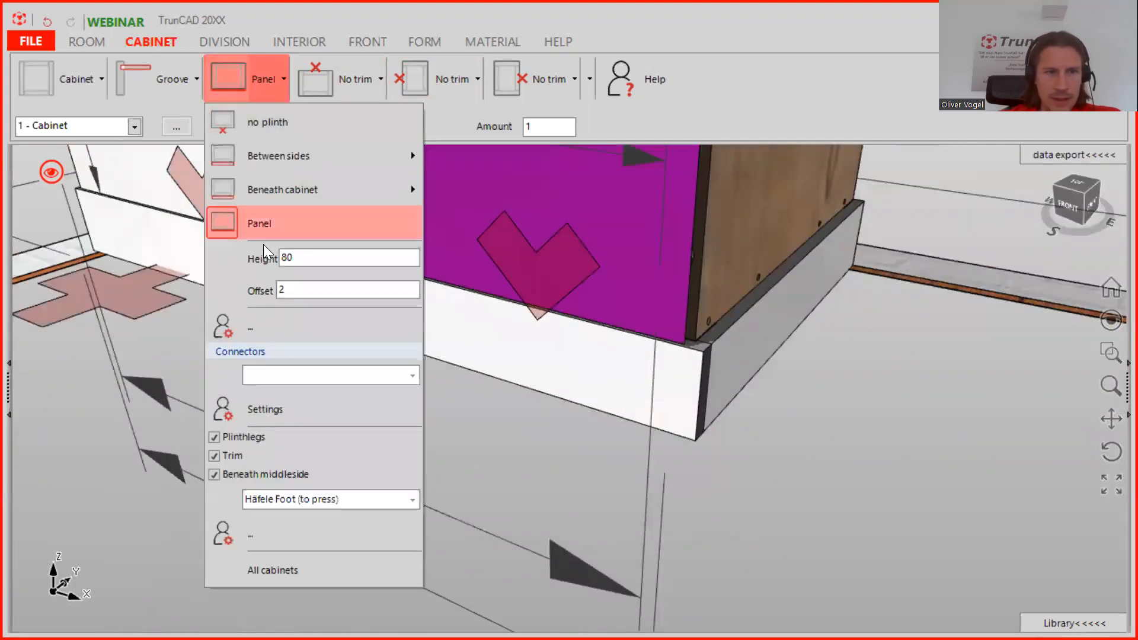
pyautogui.click(265, 323)
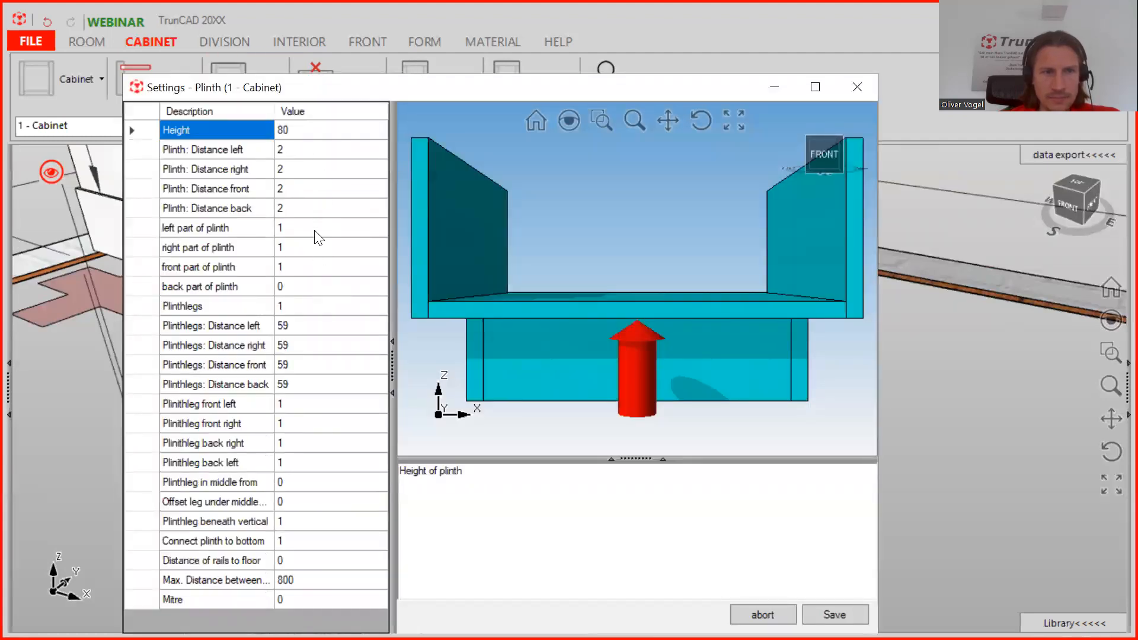
pyautogui.click(288, 228)
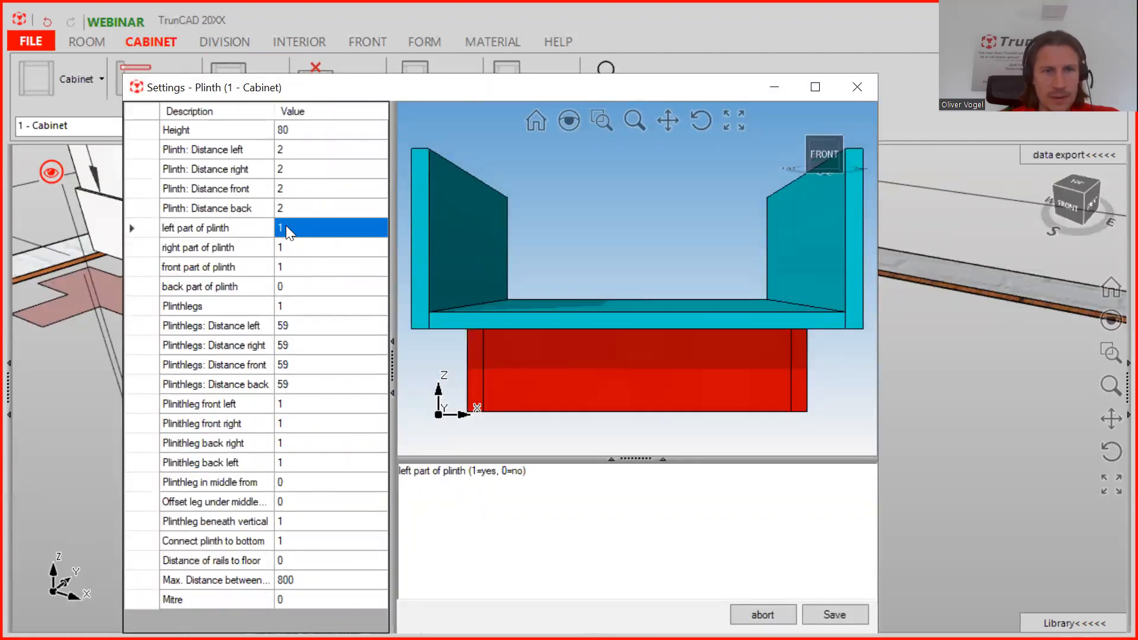
pyautogui.click(294, 155)
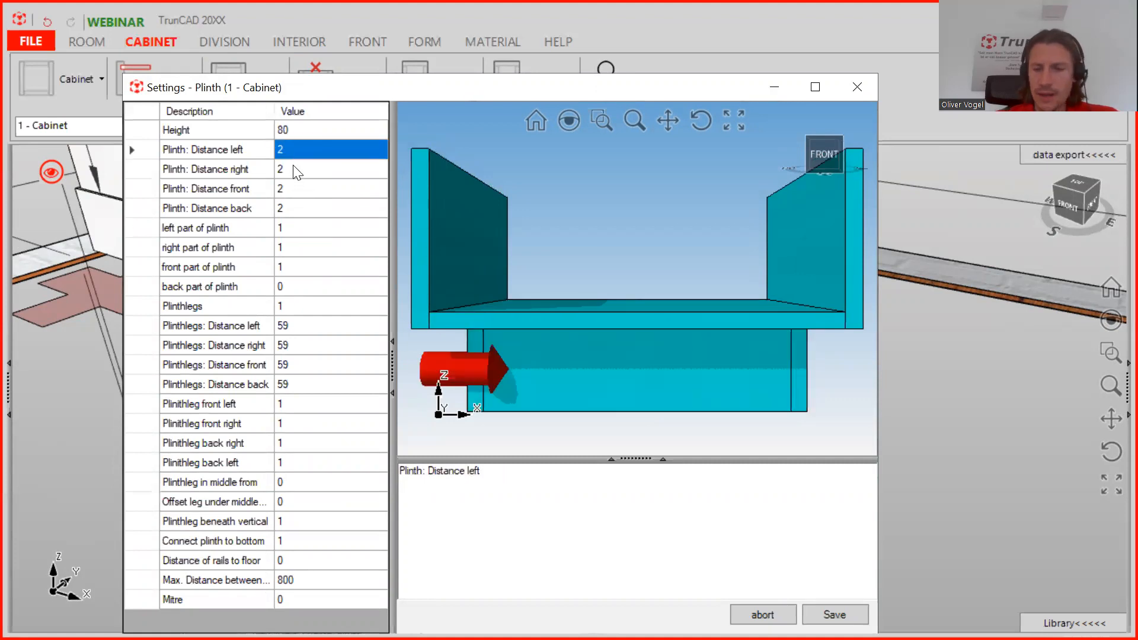
pyautogui.write('18')
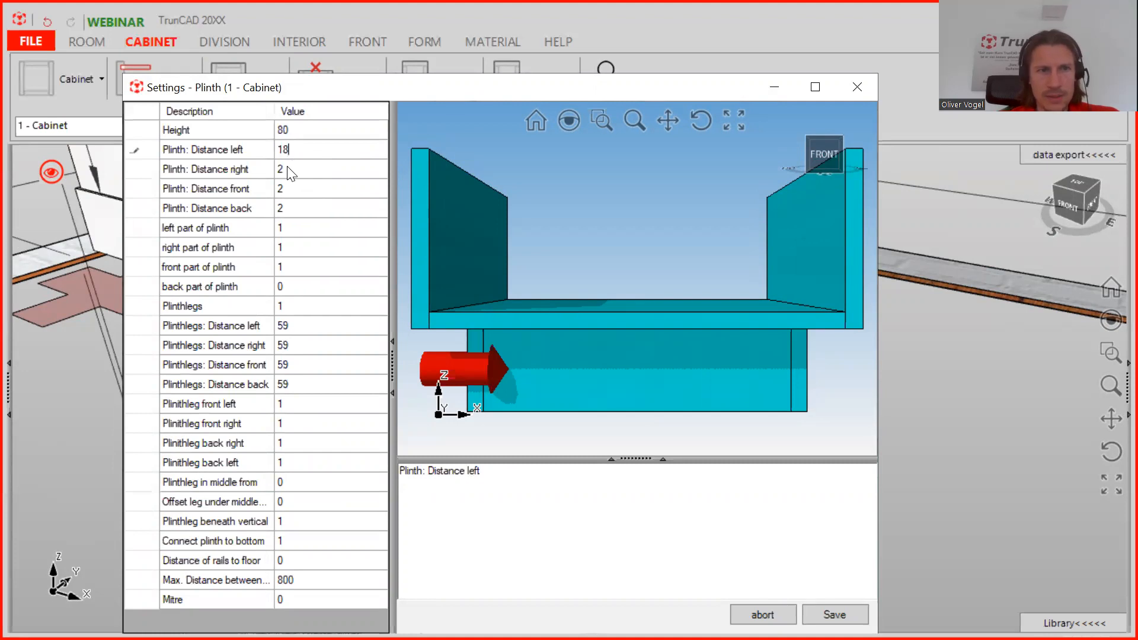
pyautogui.click(288, 172)
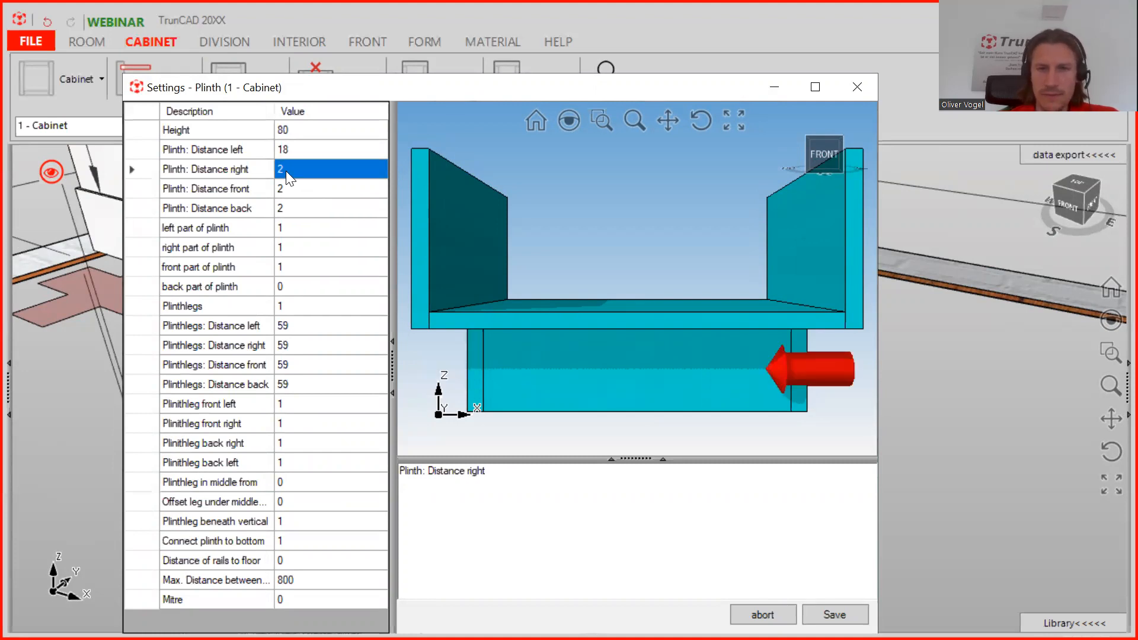
pyautogui.write('18')
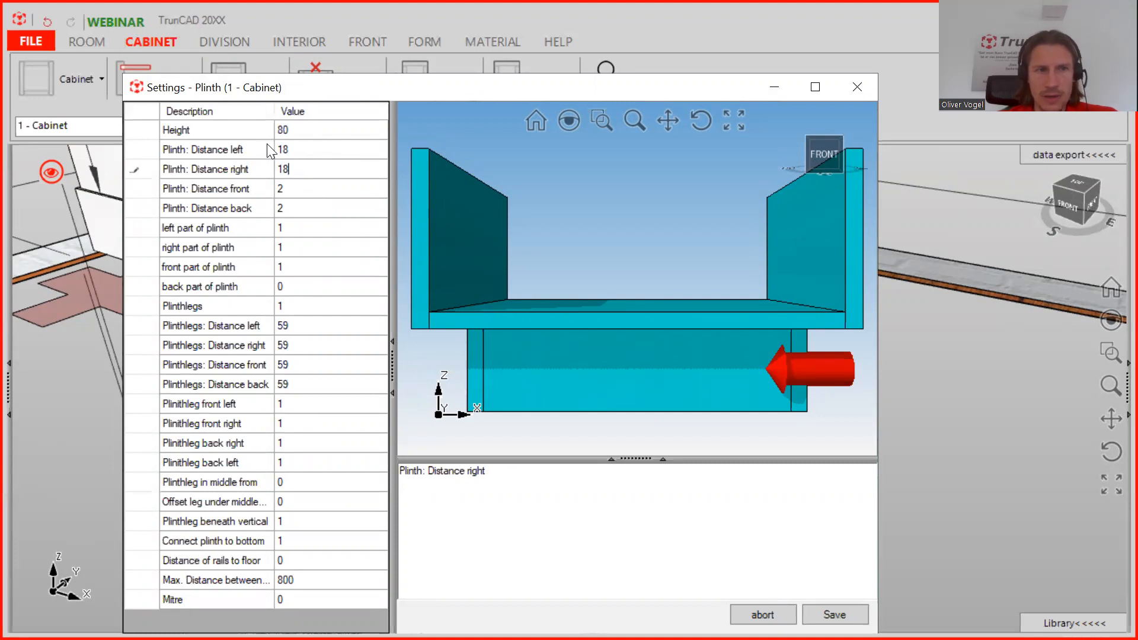
pyautogui.click(300, 150)
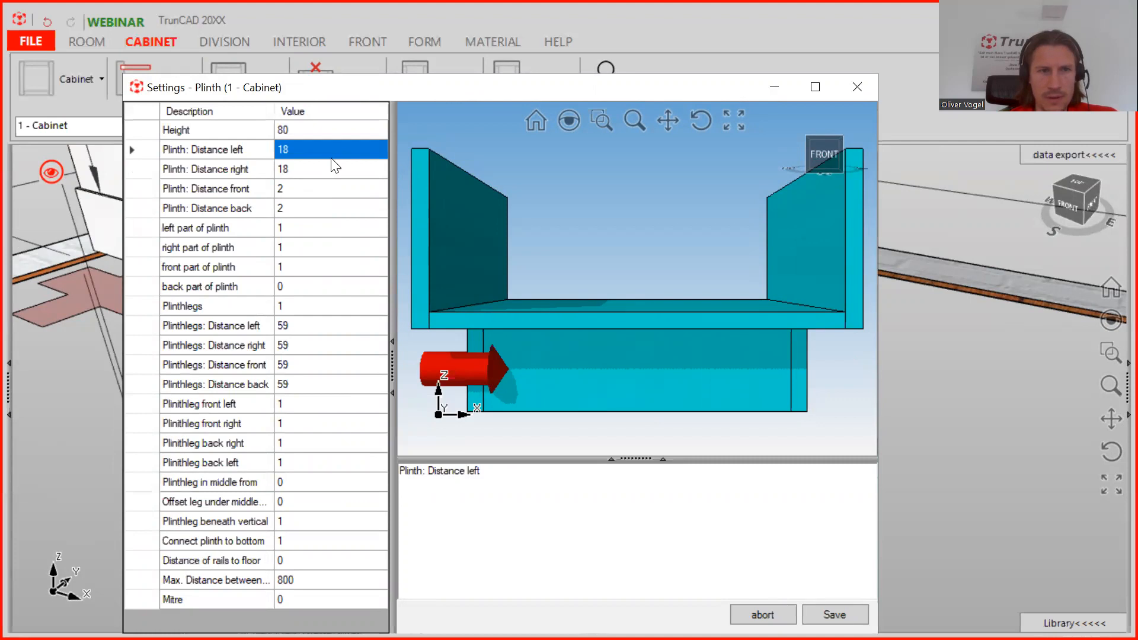
pyautogui.press('Down')
pyautogui.click(834, 614)
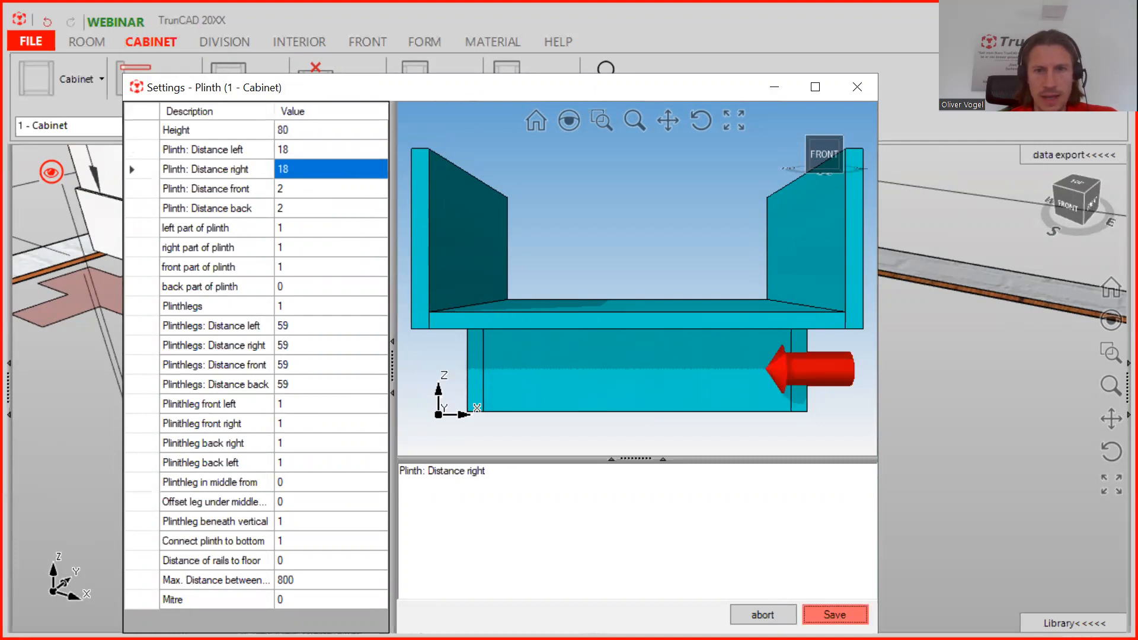
pyautogui.scroll(5, 712, 322)
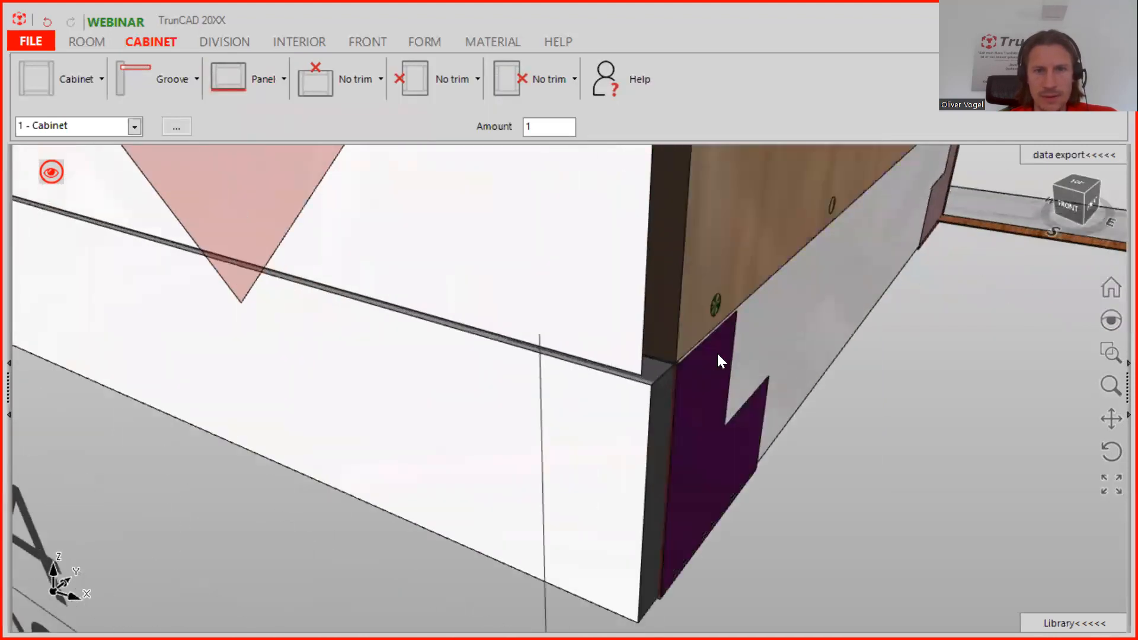
pyautogui.scroll(-5, 745, 344)
# Step: Switch the cabinet to no plinth and back to the Panel plinth
pyautogui.moveTo(780, 378); pyautogui.dragTo(723, 249, button='middle')
pyautogui.click(270, 77)
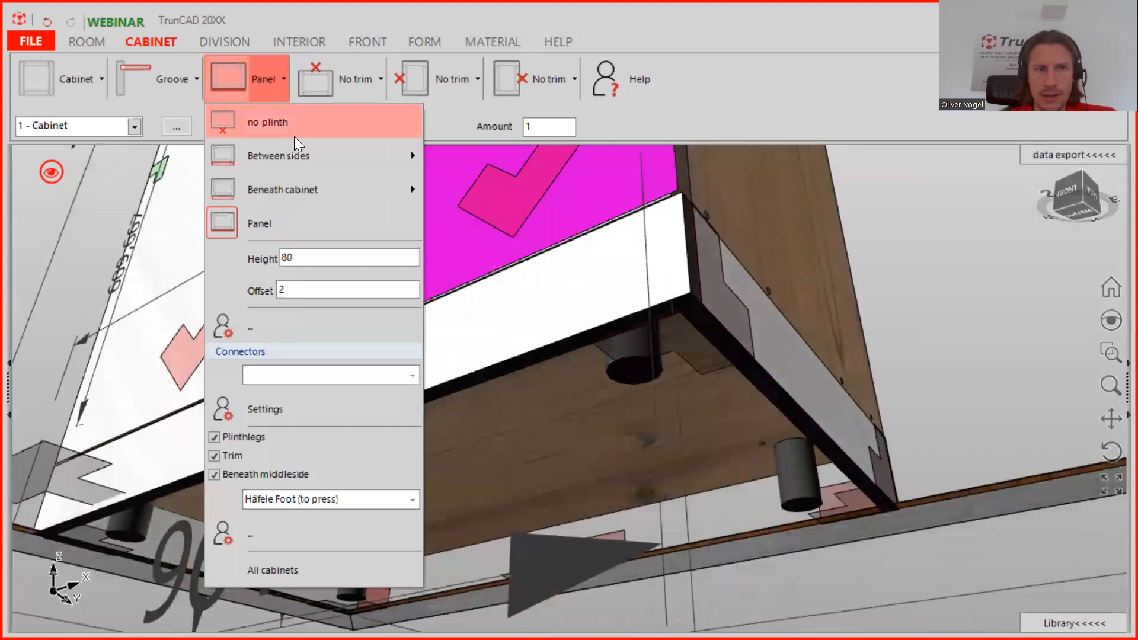
pyautogui.click(265, 123)
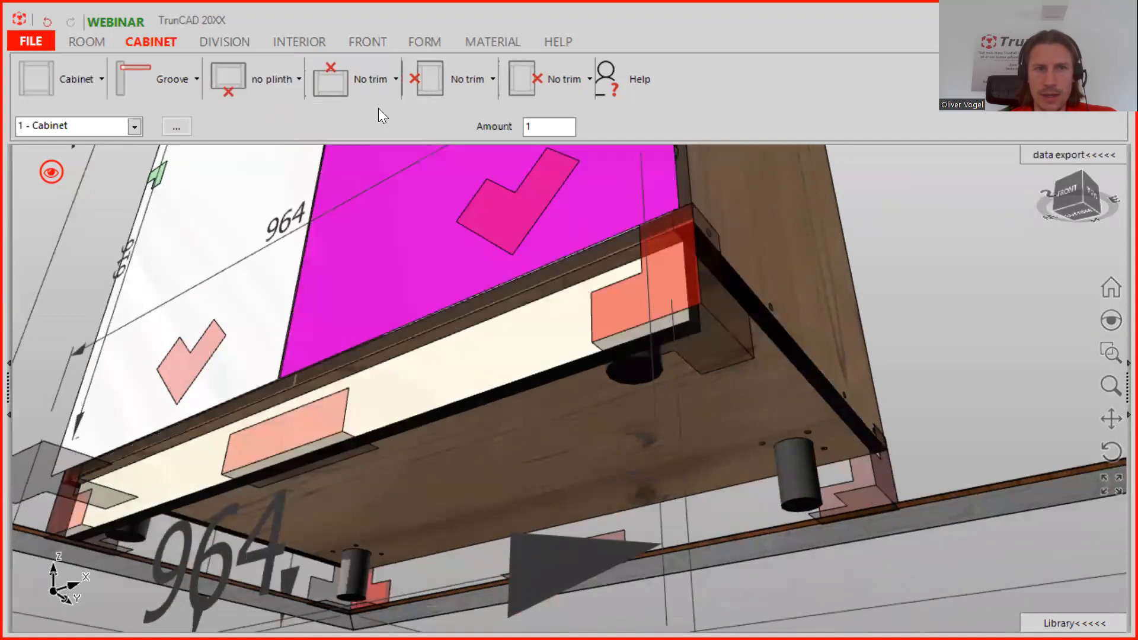
pyautogui.click(264, 88)
pyautogui.click(269, 225)
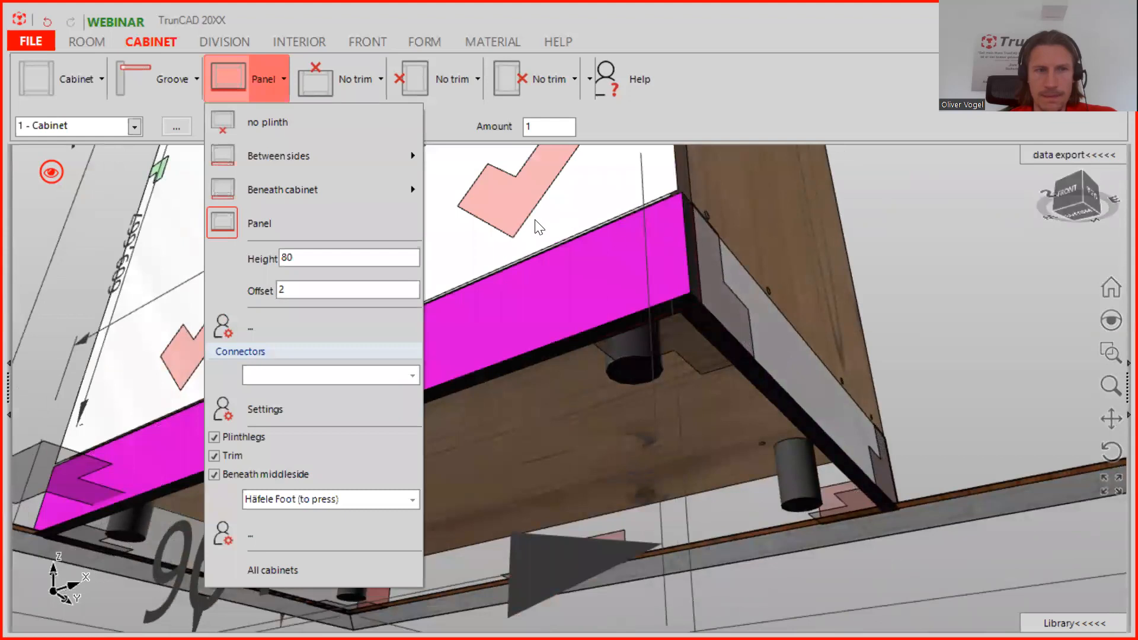
pyautogui.moveTo(312, 204)
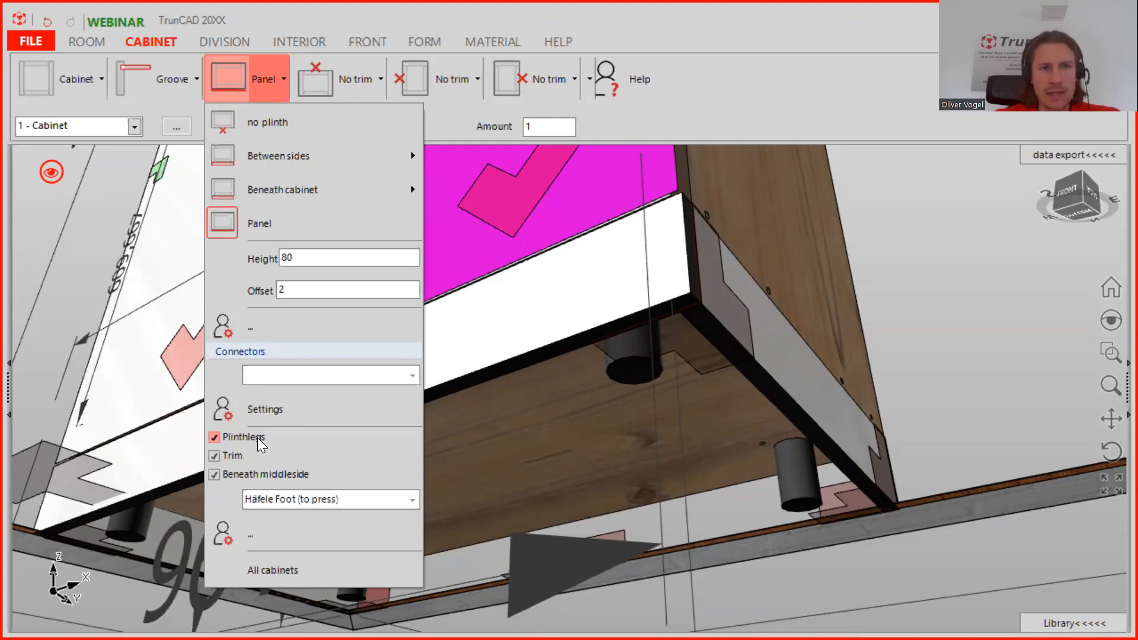
# Step: Remove the panel plinth from the cabinet and turn off its plinth legs
pyautogui.scroll(-2, 810, 205)
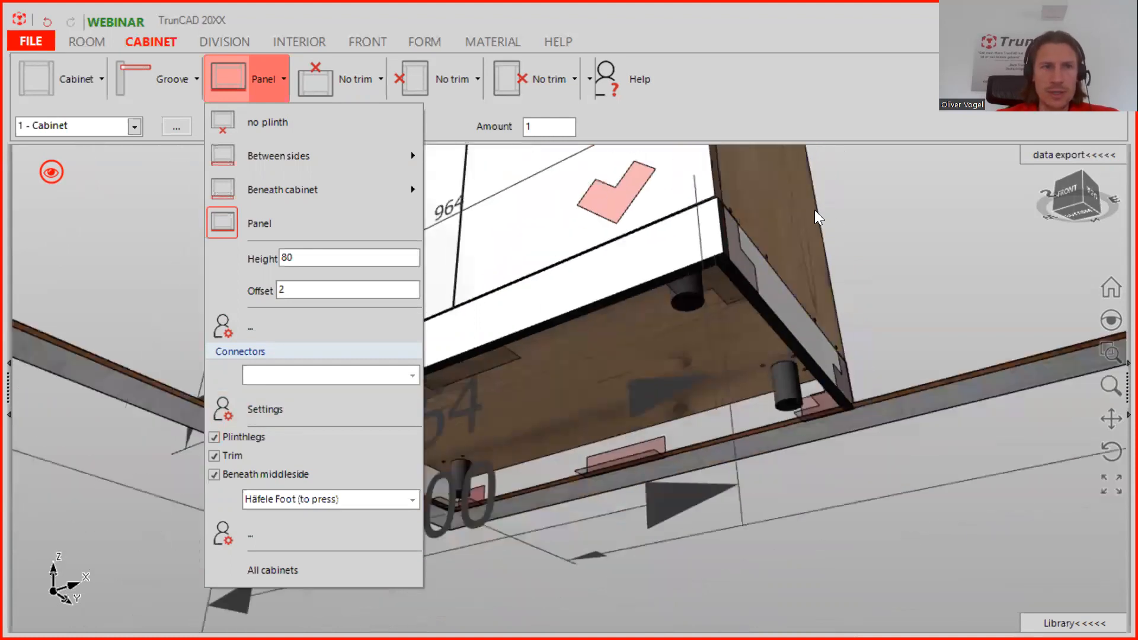
pyautogui.click(258, 126)
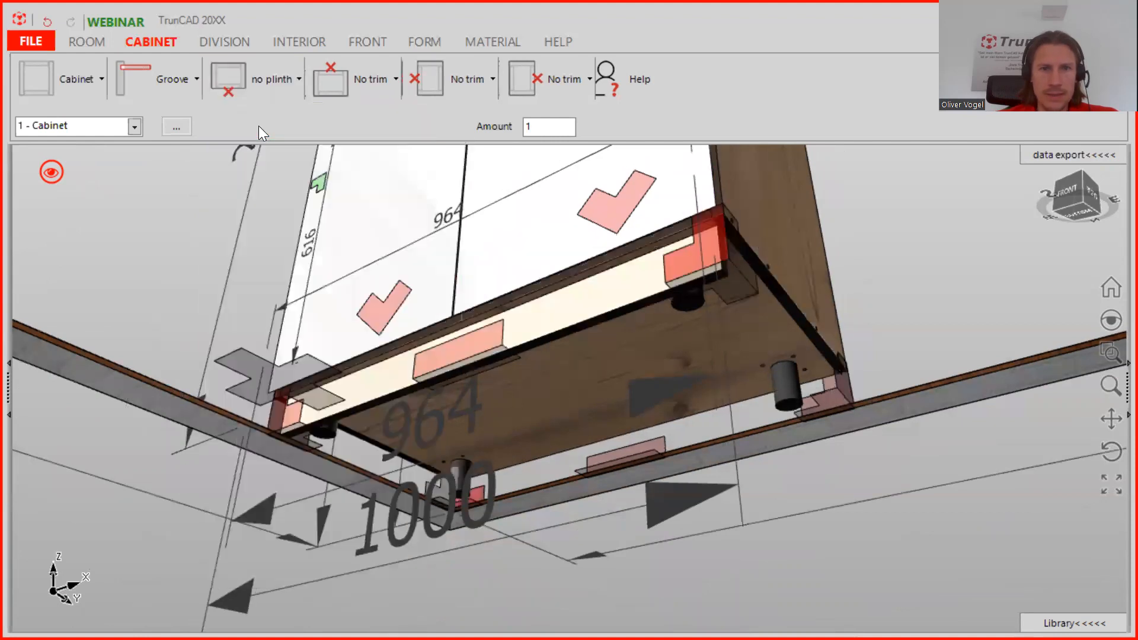
pyautogui.click(283, 84)
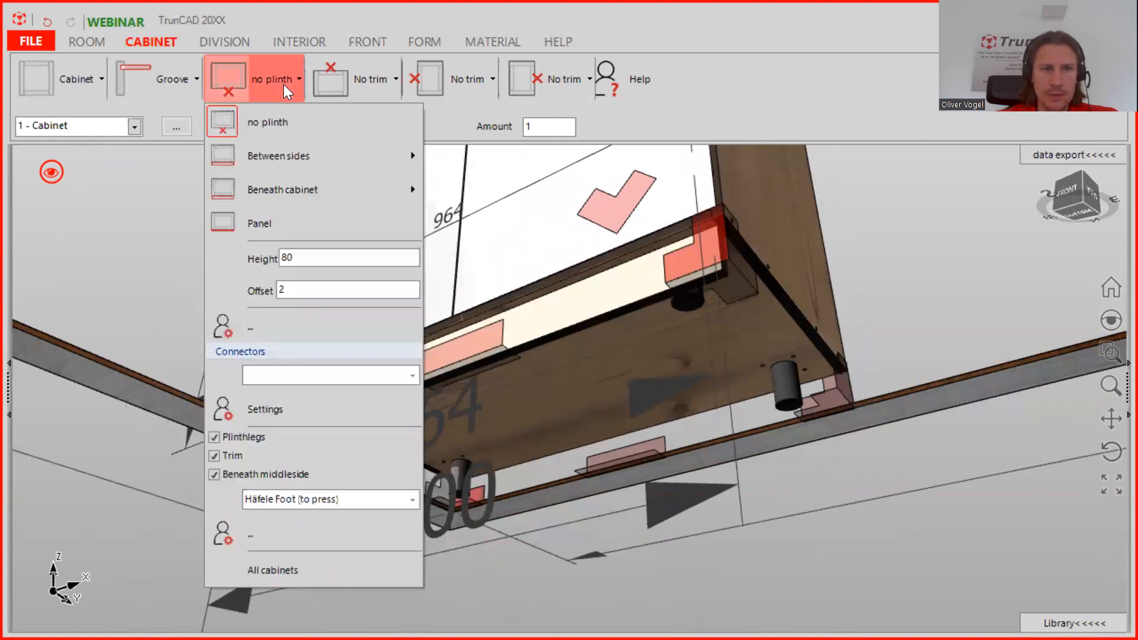
pyautogui.click(214, 437)
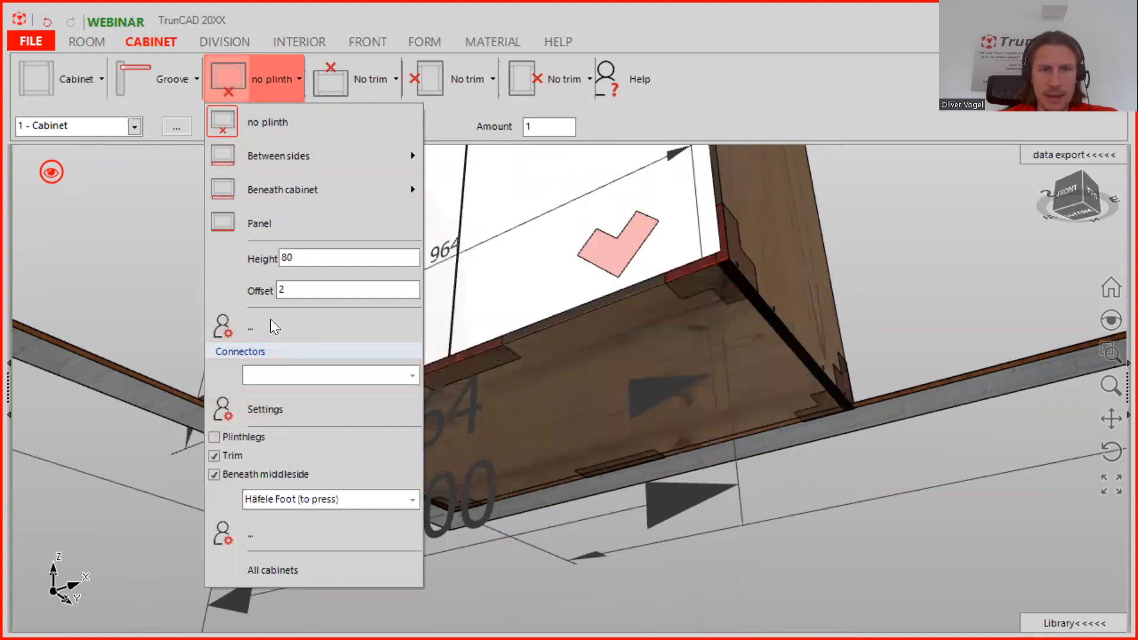
pyautogui.click(941, 270)
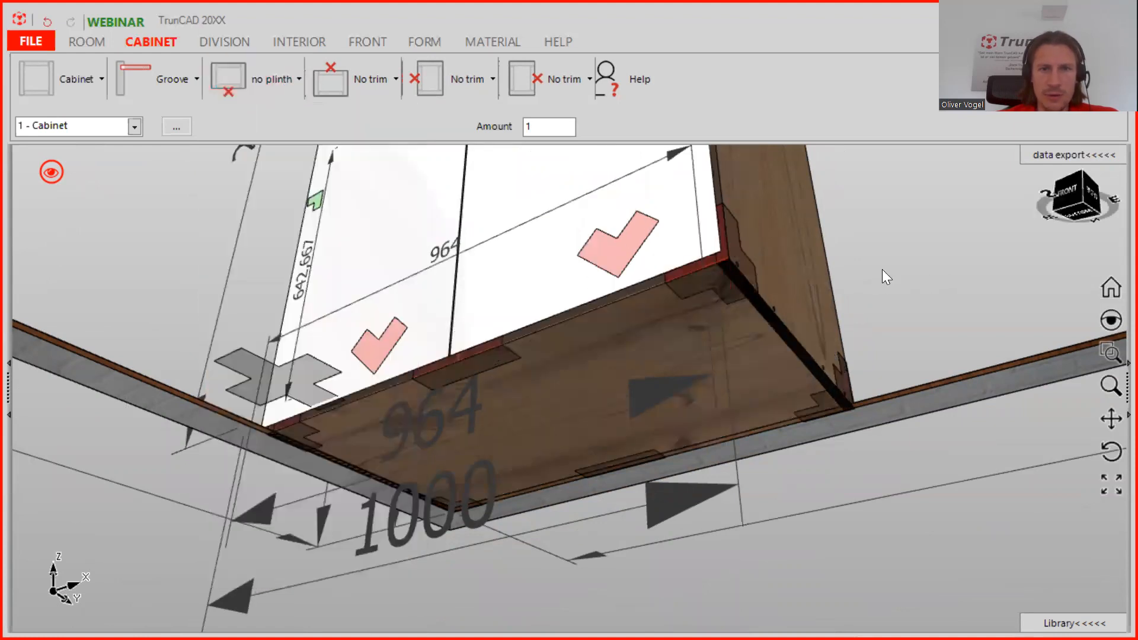
# Step: Remove the cabinet's bottom panel and view the open underside
pyautogui.rightClick(727, 271)
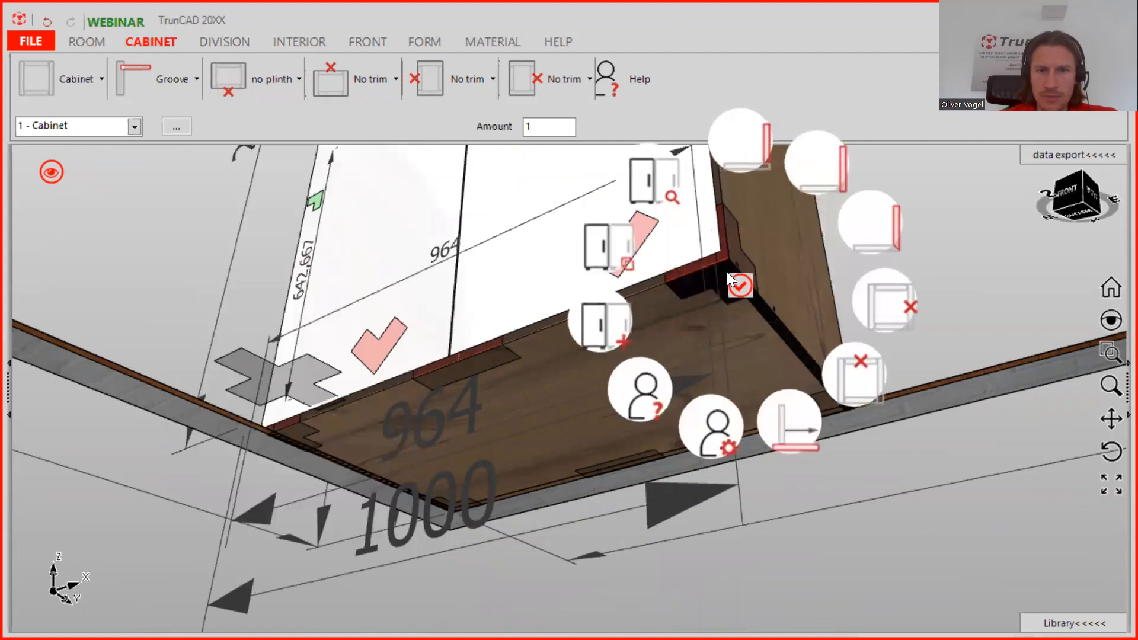
pyautogui.click(856, 384)
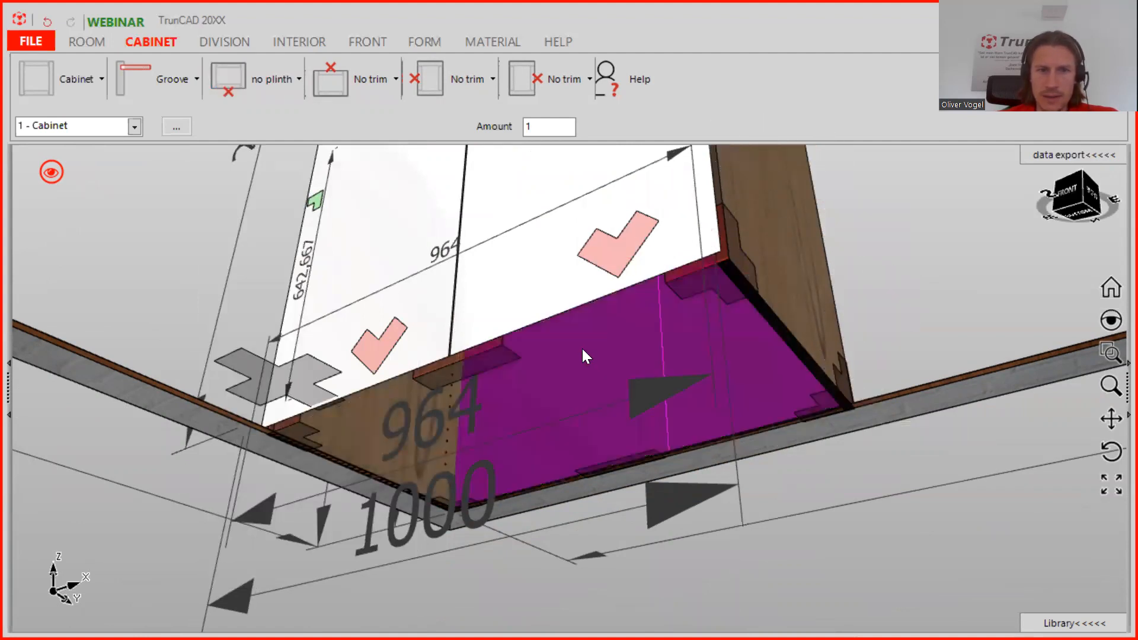
pyautogui.moveTo(632, 300)
pyautogui.mouseDown(button='middle')
pyautogui.moveTo(617, 315)
pyautogui.moveTo(630, 292)
pyautogui.mouseUp(button='middle')
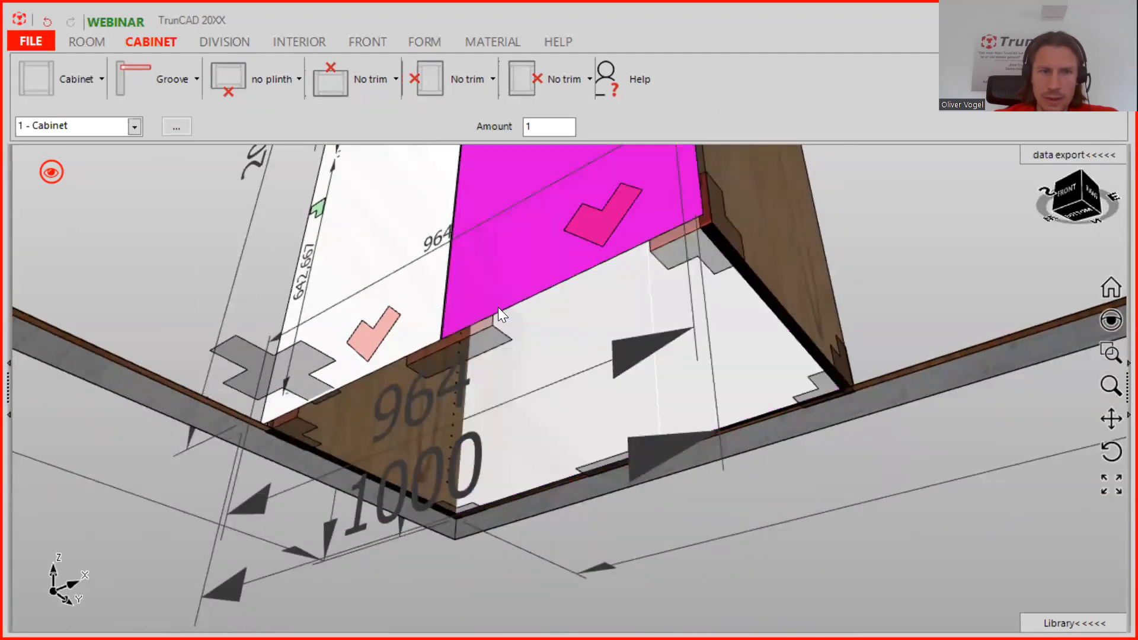
pyautogui.scroll(-1, 498, 307)
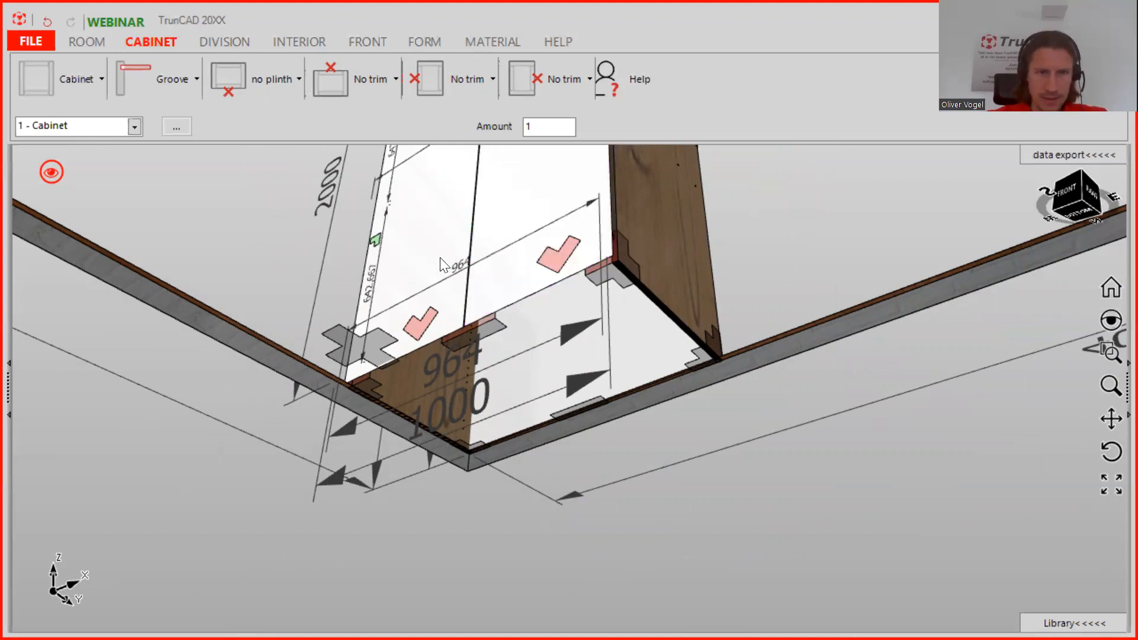
# Step: Set the front overlap at the bottom of the tall cabinet's double doors to -80
pyautogui.moveTo(657, 238); pyautogui.dragTo(674, 303, button='middle')
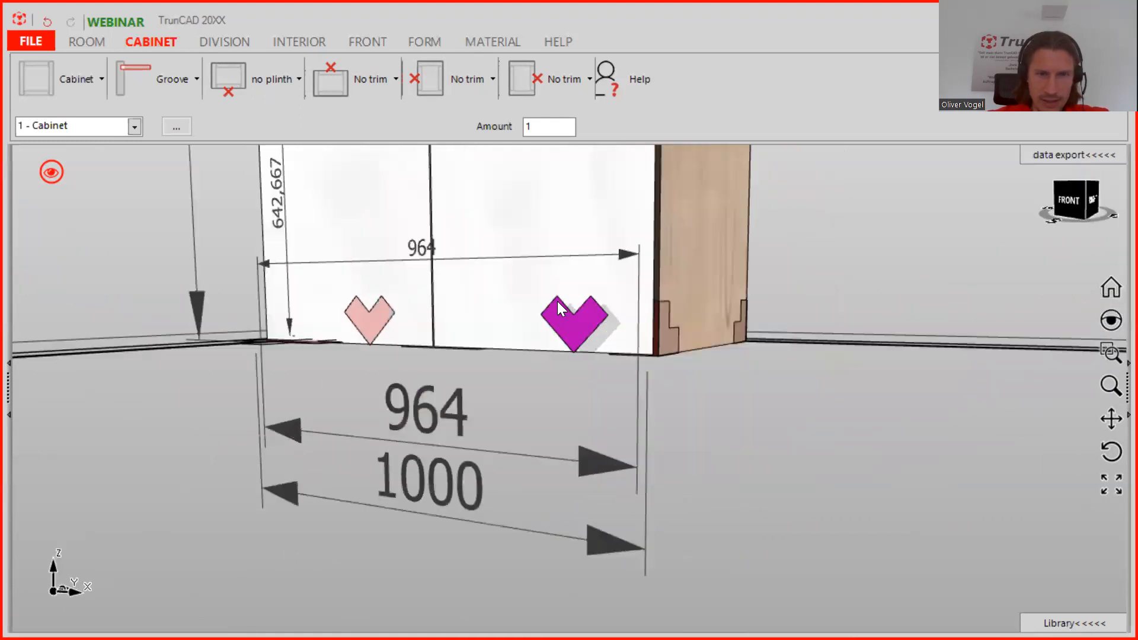
pyautogui.scroll(3, 588, 335)
pyautogui.click(588, 335)
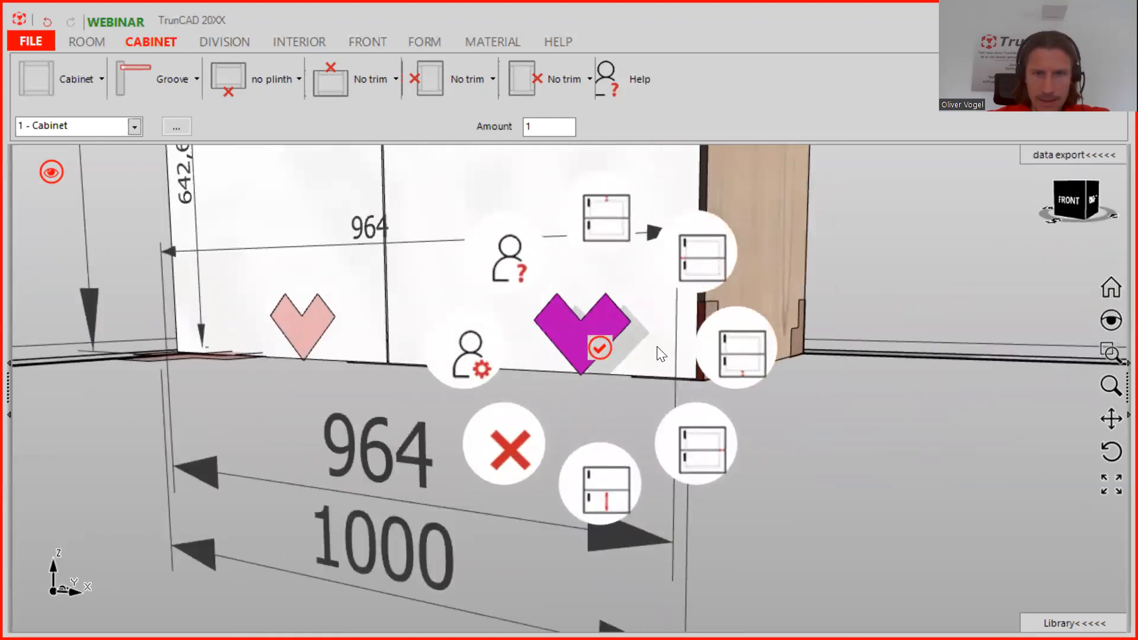
pyautogui.click(743, 349)
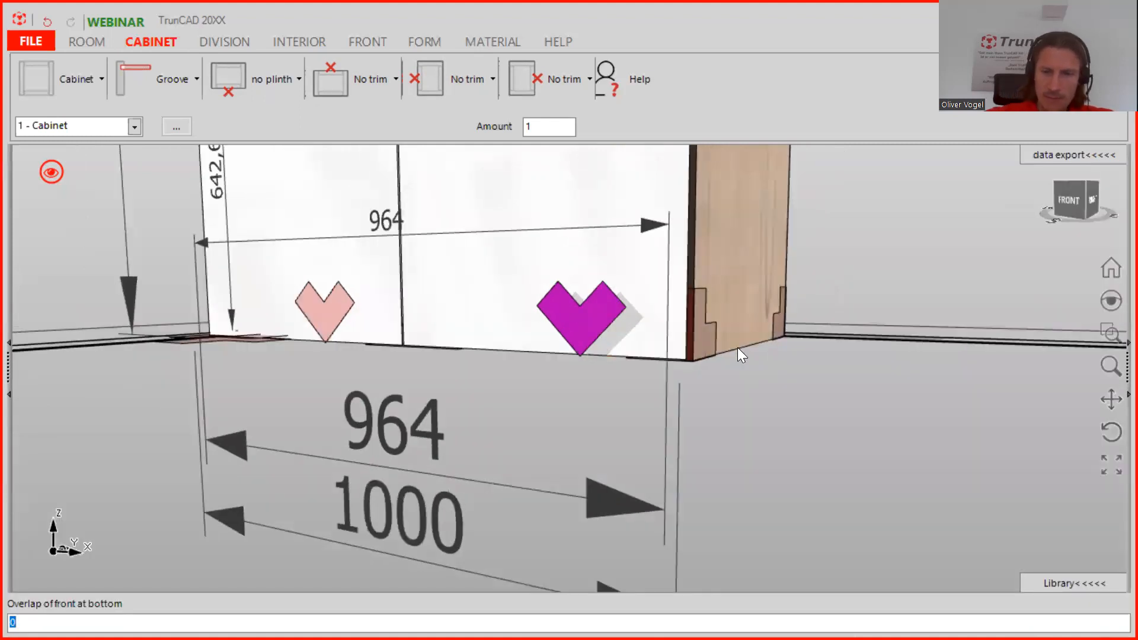
pyautogui.write('-80')
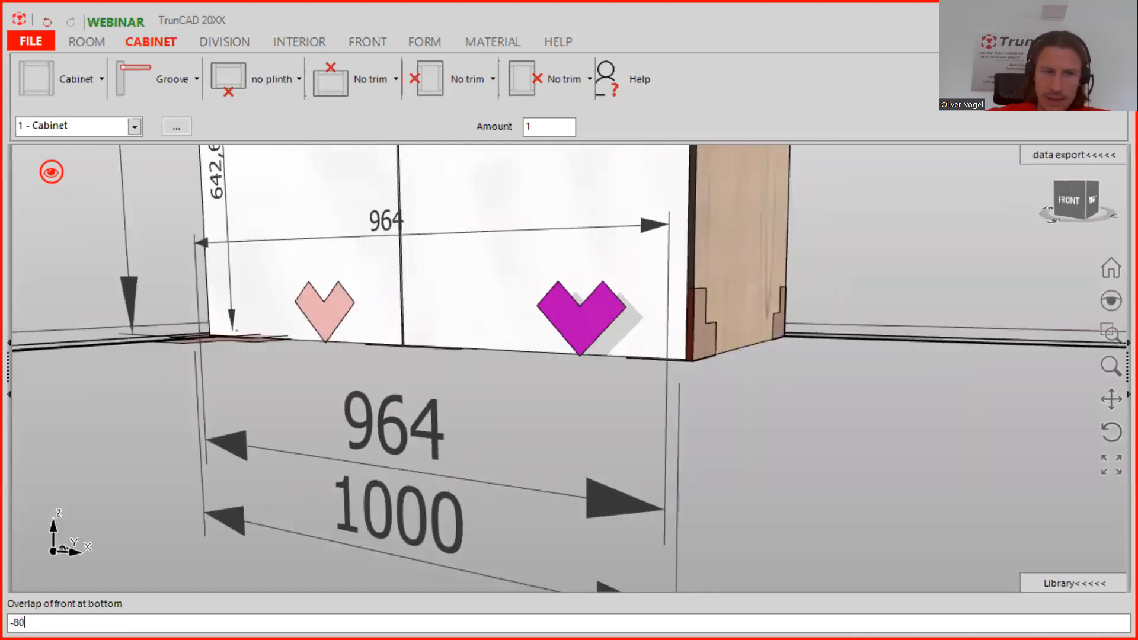
pyautogui.press('Return')
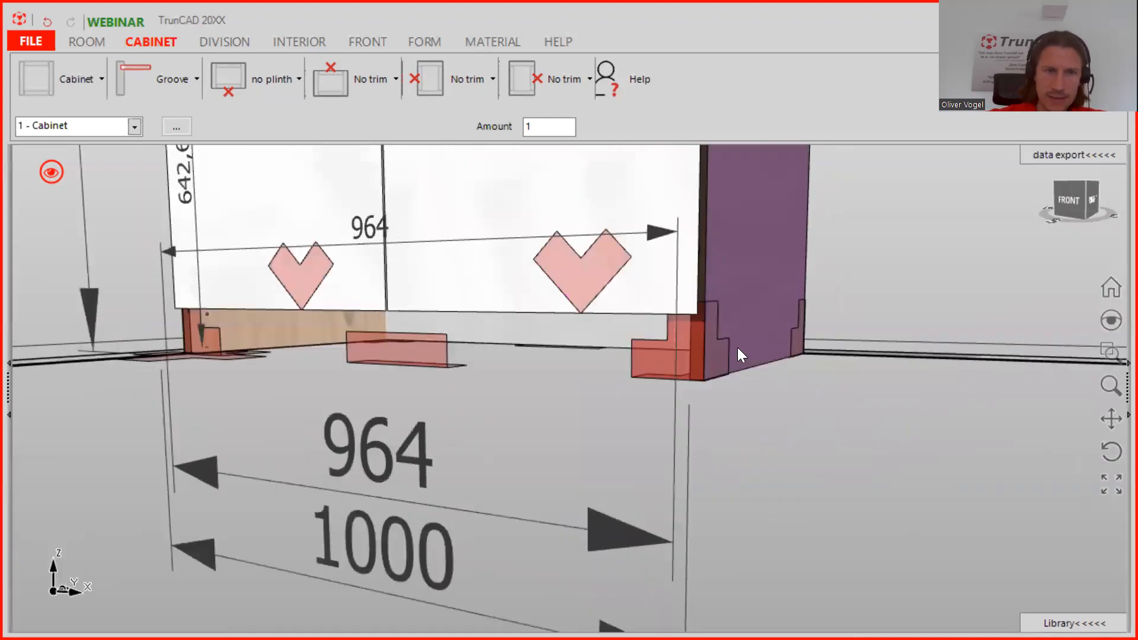
# Step: Switch off the Trim option in the tall cabinet's plinth settings
pyautogui.click(312, 216)
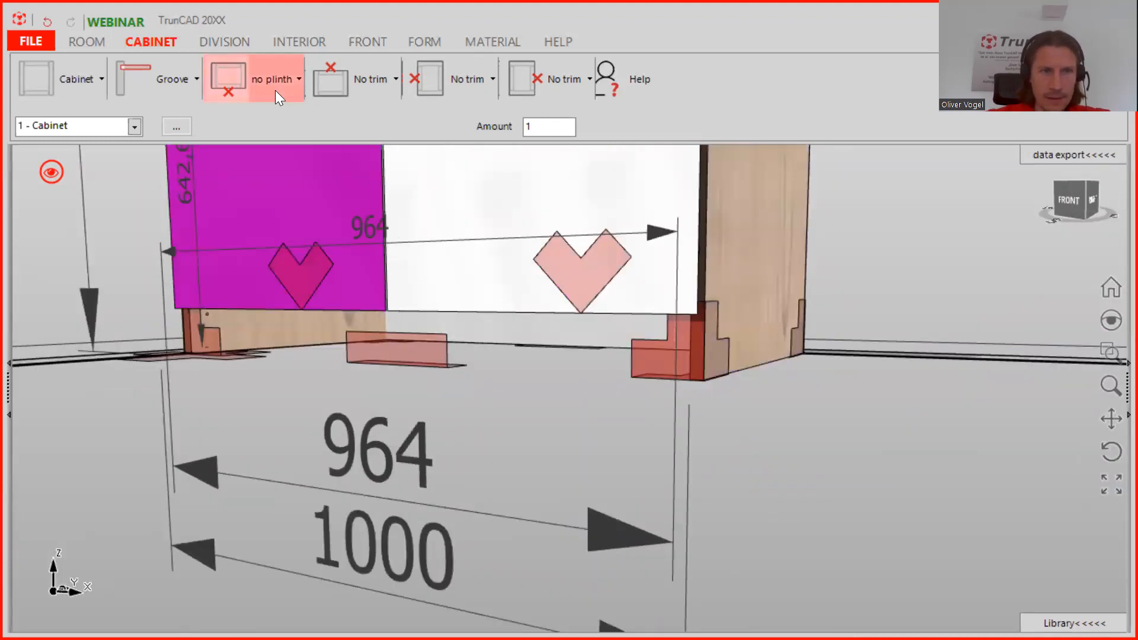
pyautogui.click(275, 90)
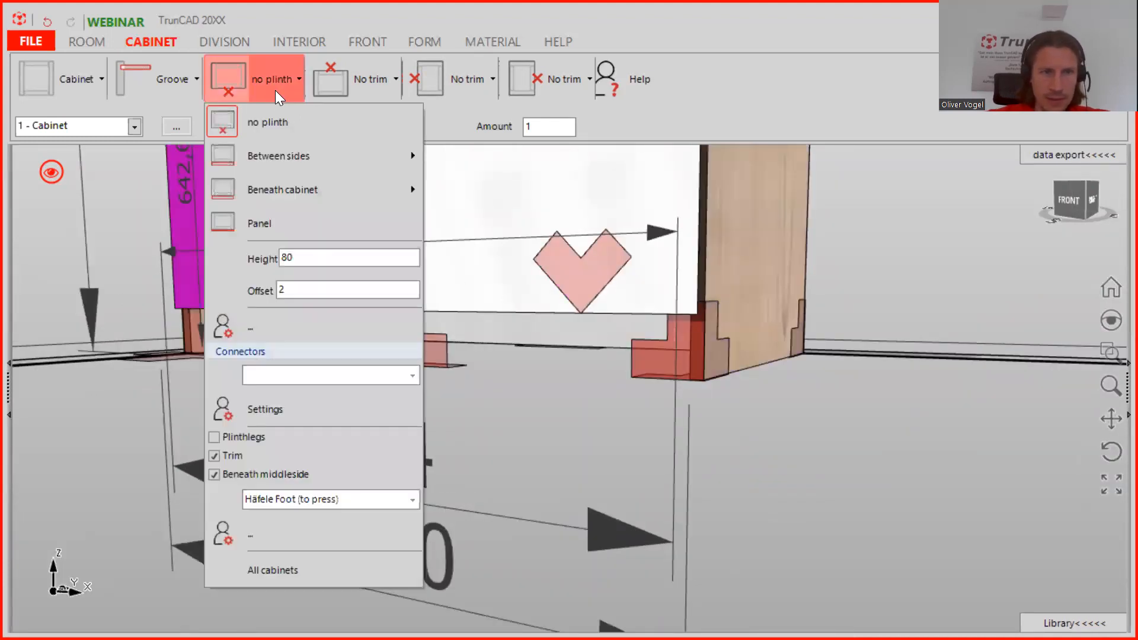
pyautogui.click(214, 456)
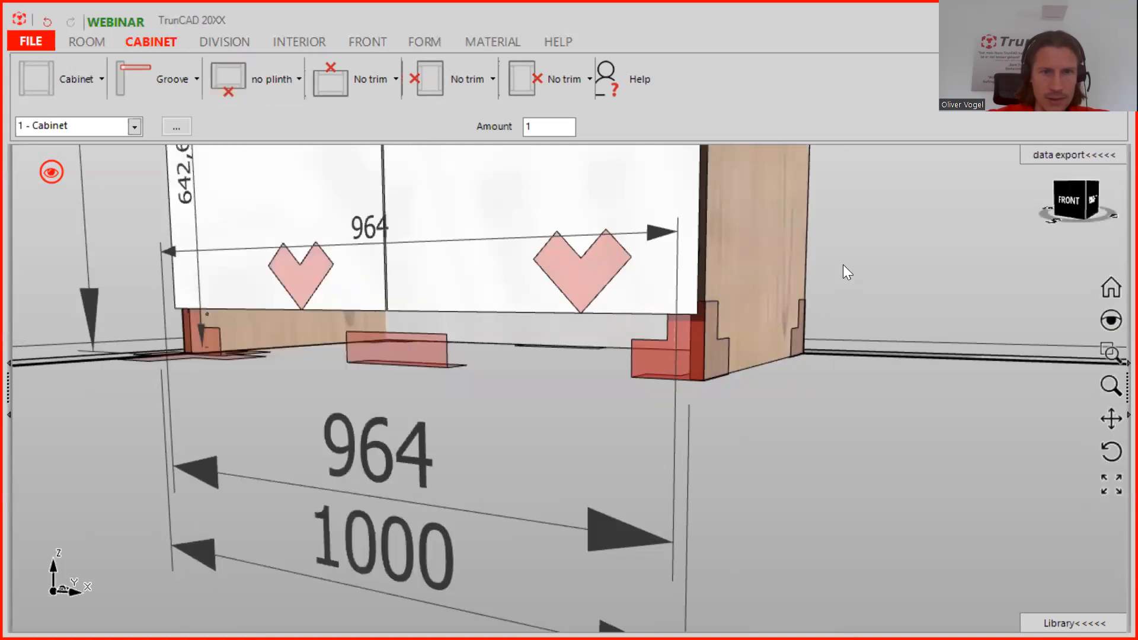
# Step: Start a new project without saving the current one
pyautogui.scroll(-5, 844, 251)
pyautogui.scroll(-1, 861, 208)
pyautogui.moveTo(822, 308); pyautogui.dragTo(737, 530, button='middle')
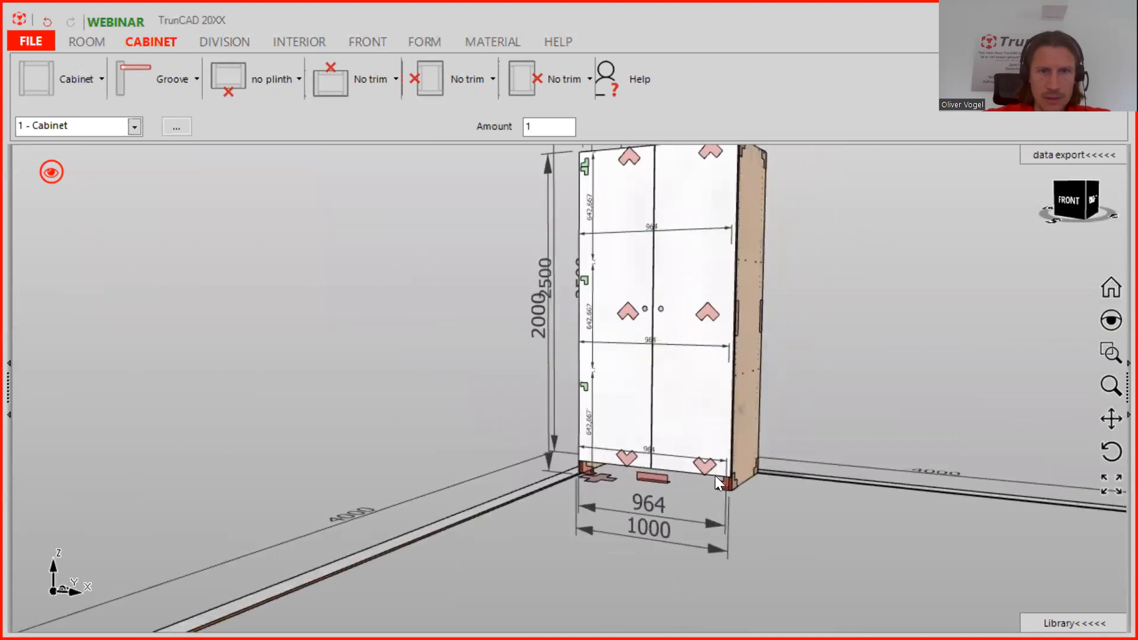
pyautogui.click(42, 49)
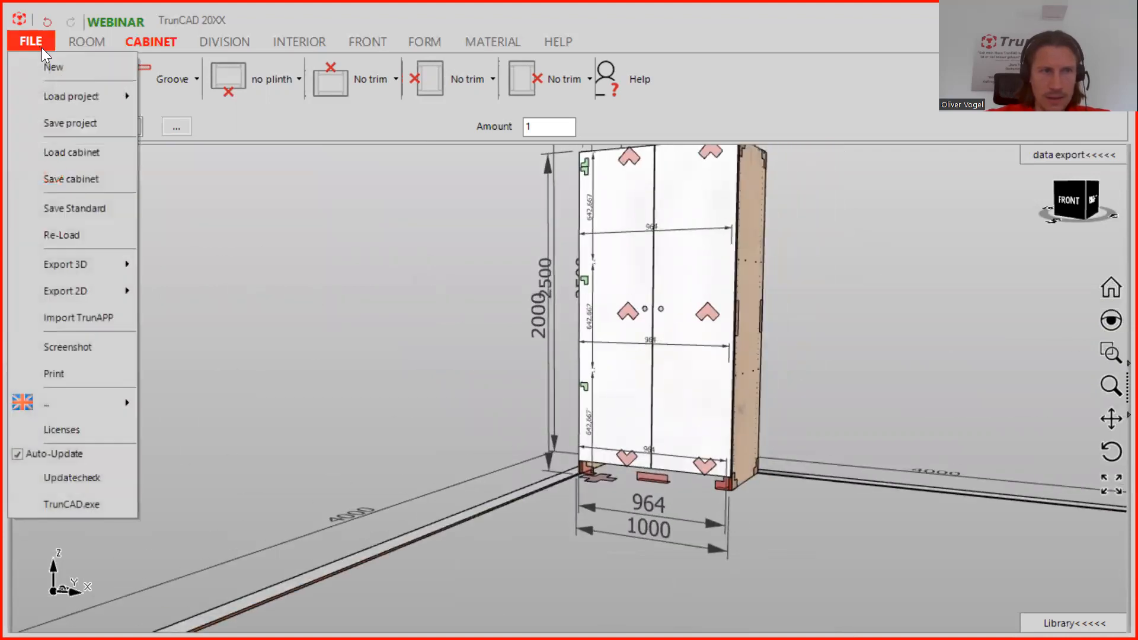
pyautogui.click(70, 66)
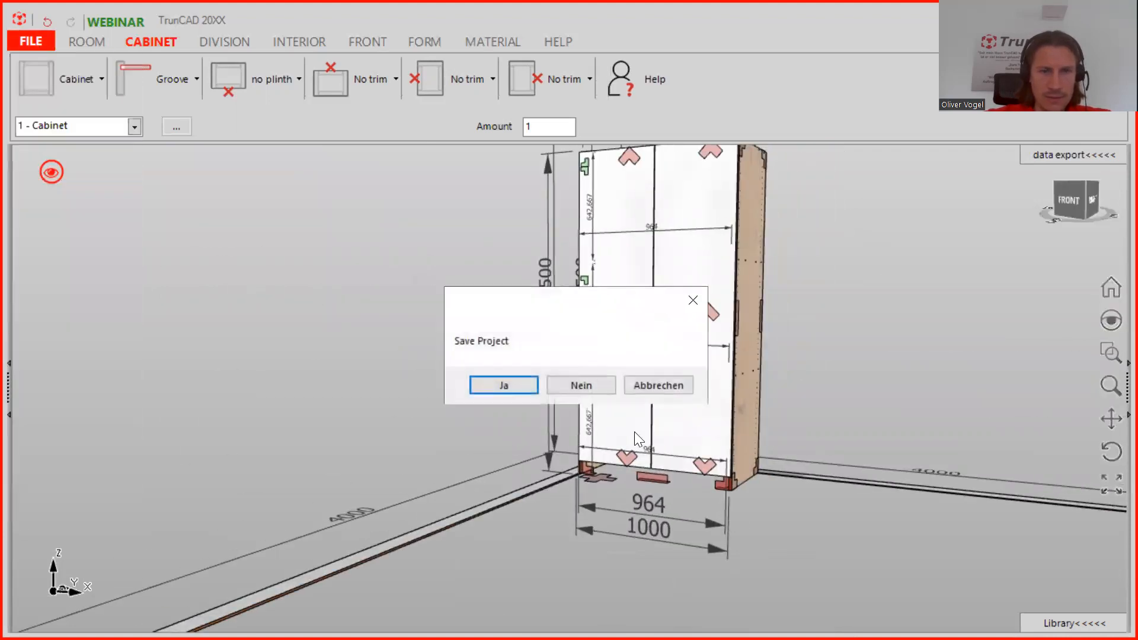
pyautogui.click(579, 385)
# Step: Remove the bottom panel from the new cabinet
pyautogui.scroll(5, 500, 435)
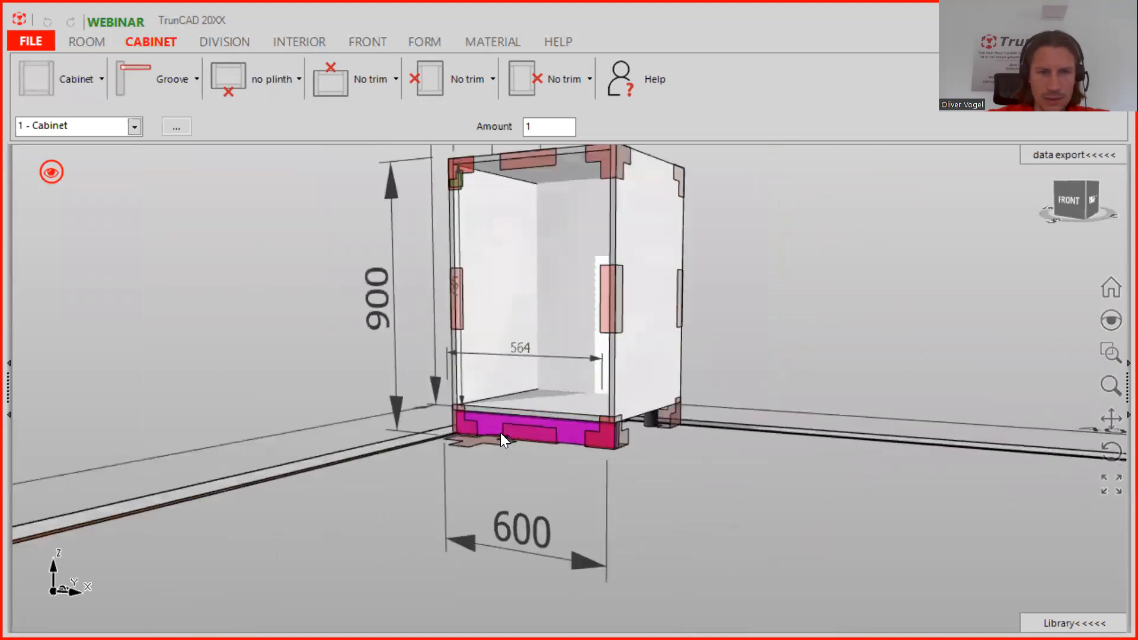
pyautogui.scroll(3, 500, 436)
pyautogui.click(821, 428)
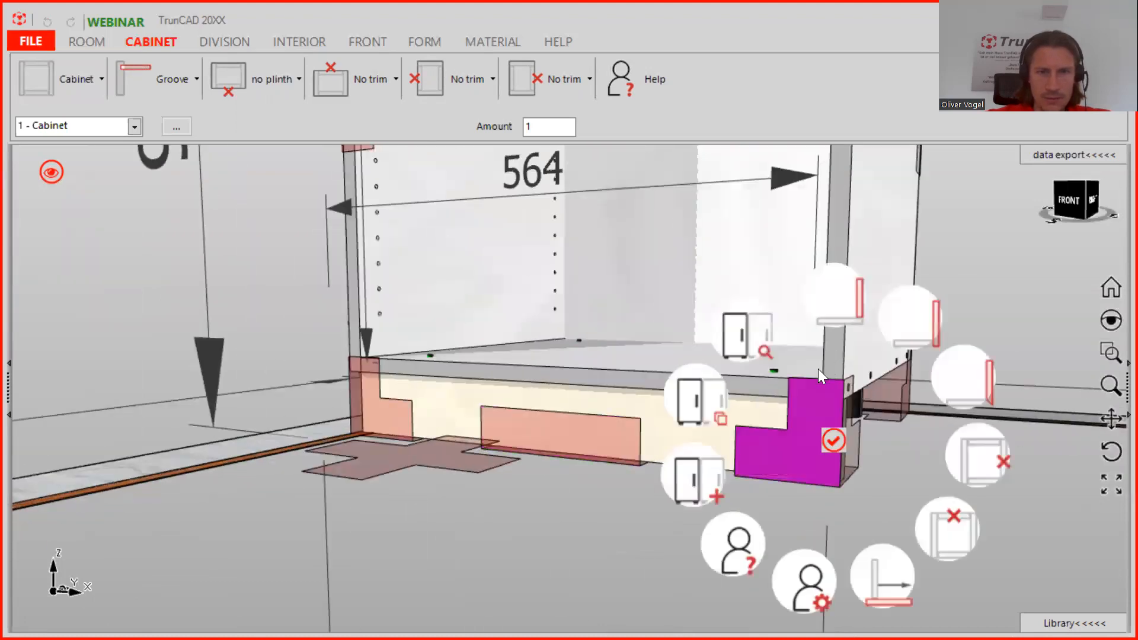
pyautogui.click(833, 437)
# Step: Turn off the Plinthlegs, Trim and Beneath middleside options in the cabinet's plinth settings
pyautogui.moveTo(781, 423); pyautogui.dragTo(816, 445, button='middle')
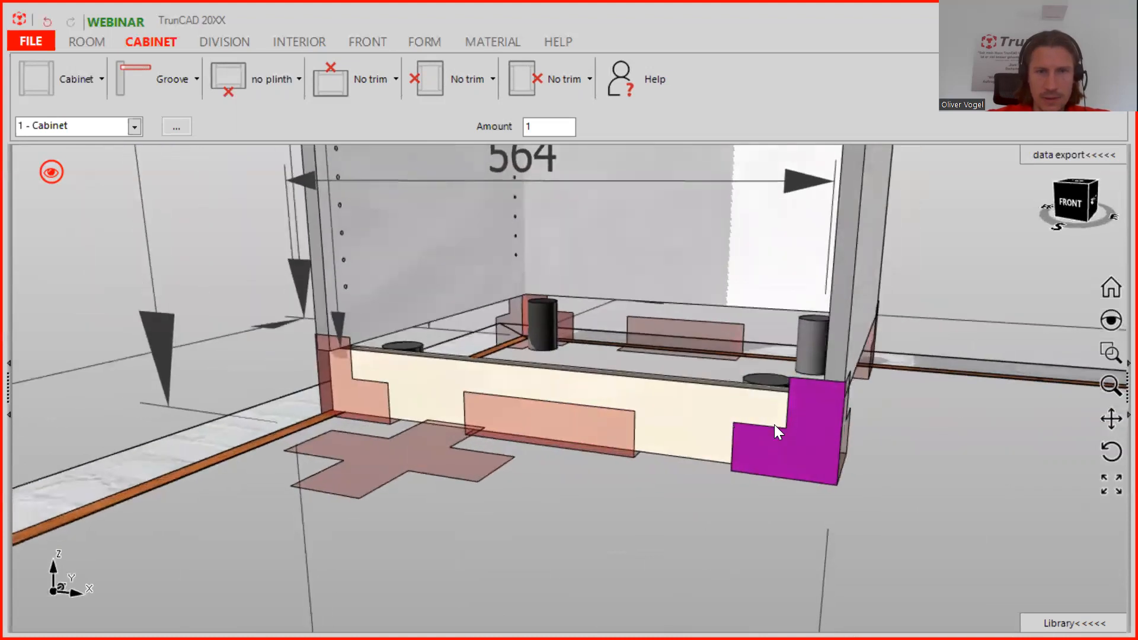
pyautogui.click(258, 79)
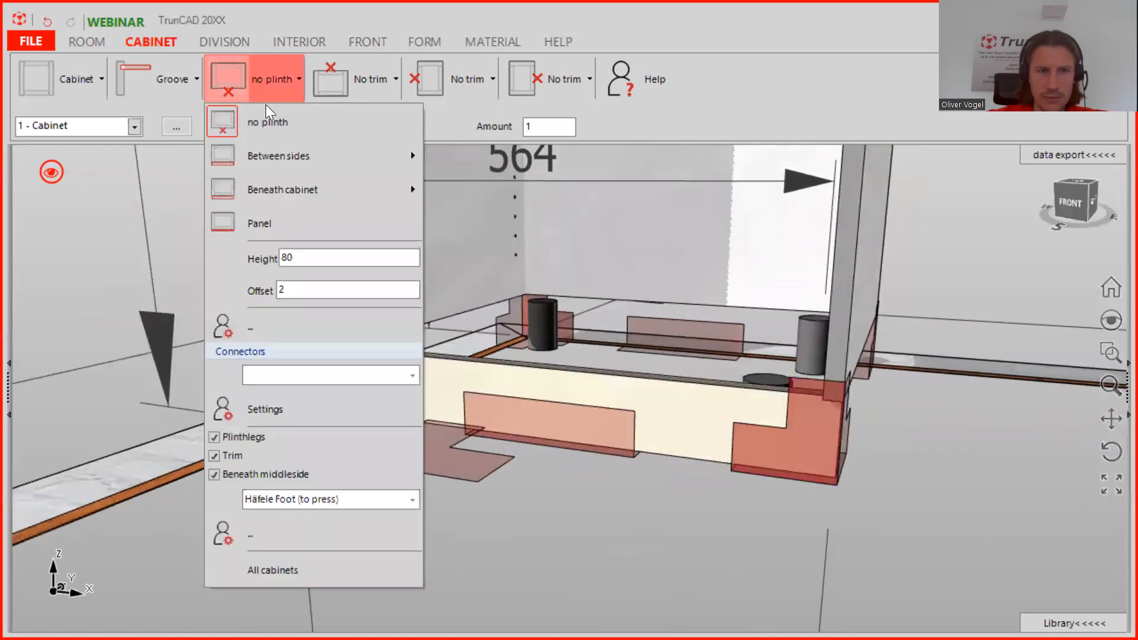
pyautogui.click(213, 439)
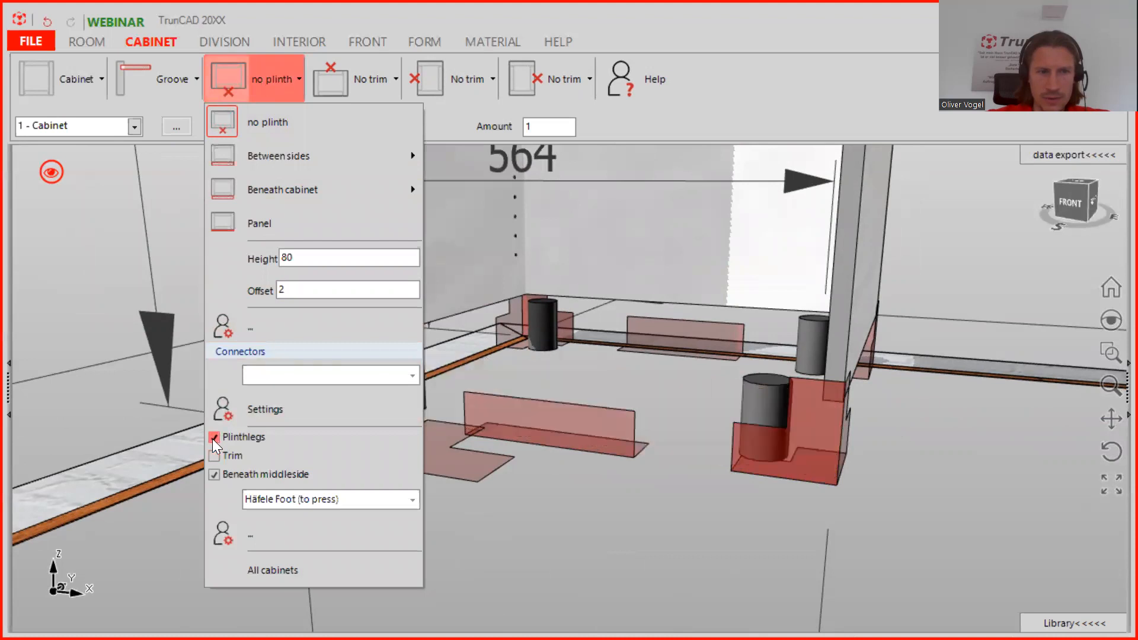
pyautogui.click(213, 474)
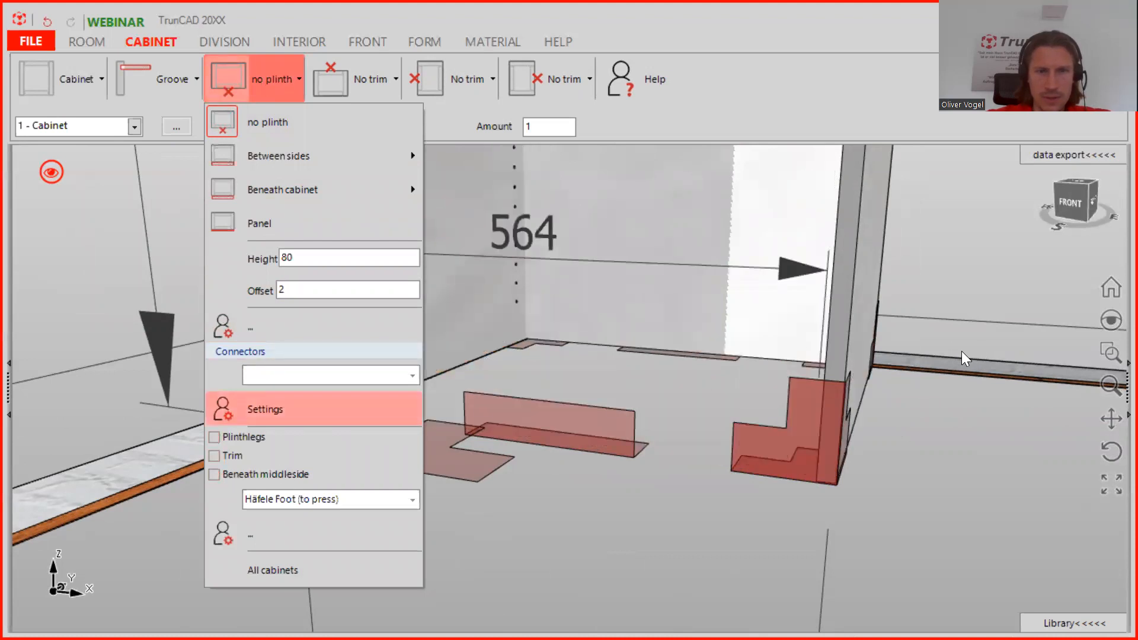
# Step: Fit a double door to the cabinet front and enable the Inlay option
pyautogui.scroll(-5, 960, 351)
pyautogui.moveTo(956, 350); pyautogui.dragTo(784, 521, button='middle')
pyautogui.scroll(-1, 784, 520)
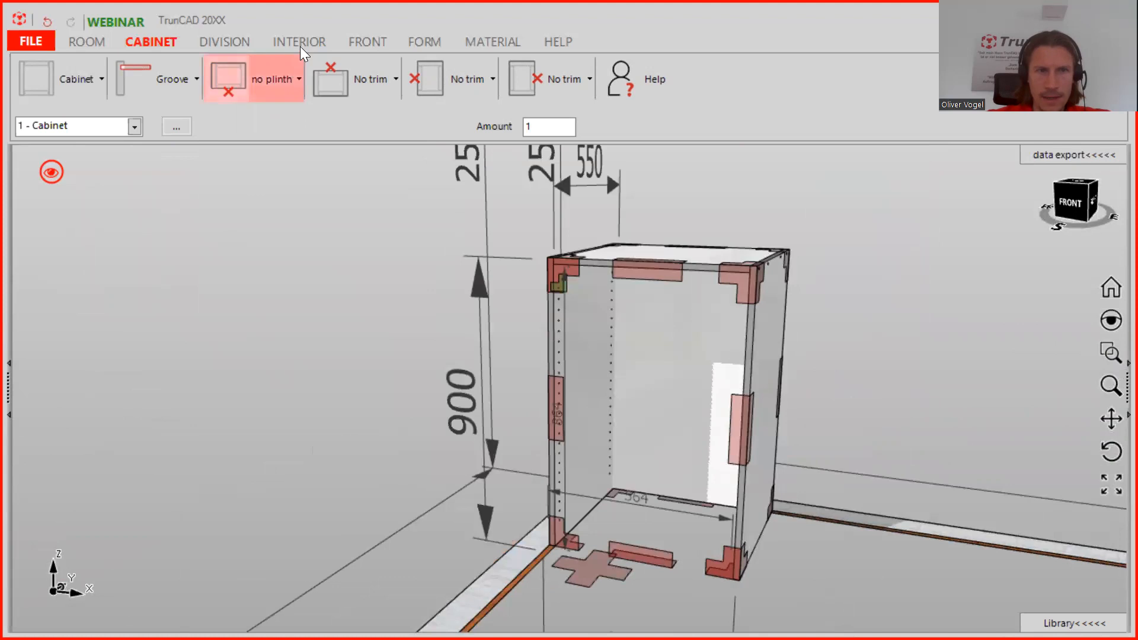
pyautogui.click(367, 42)
pyautogui.moveTo(194, 79); pyautogui.dragTo(657, 395)
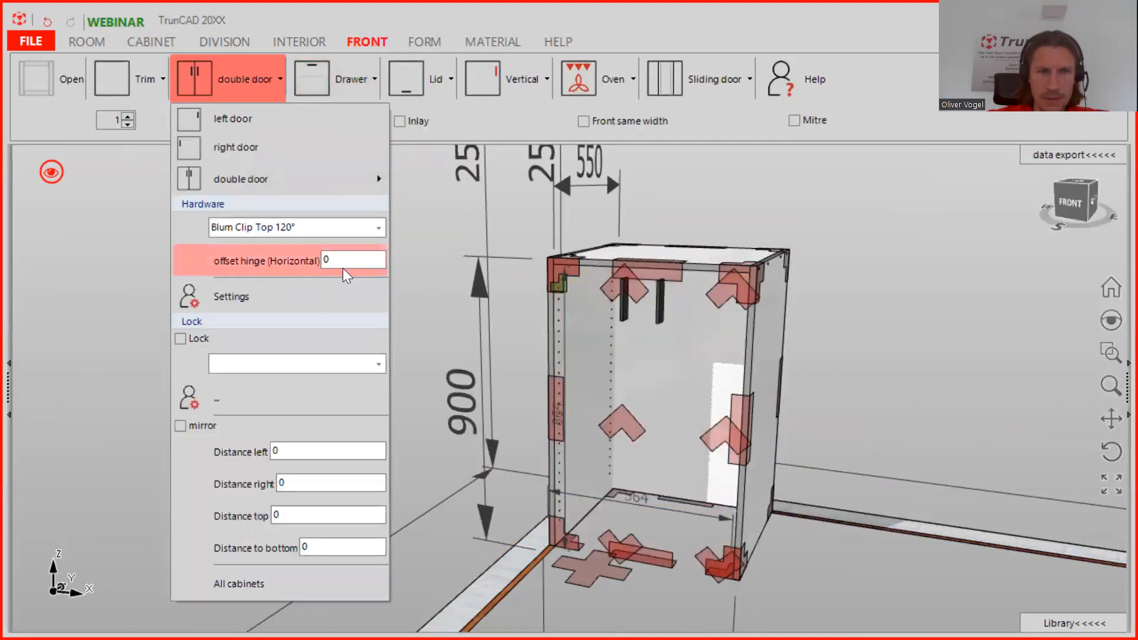
pyautogui.click(423, 121)
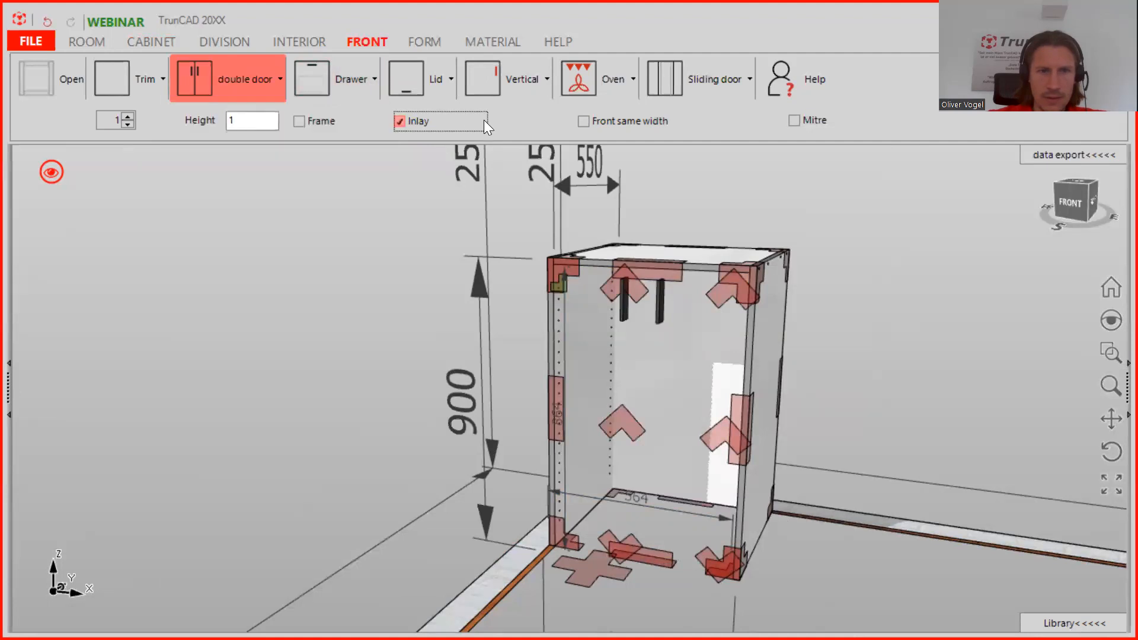
# Step: Make the cabinet's door fronts visible in the 3D view
pyautogui.click(54, 172)
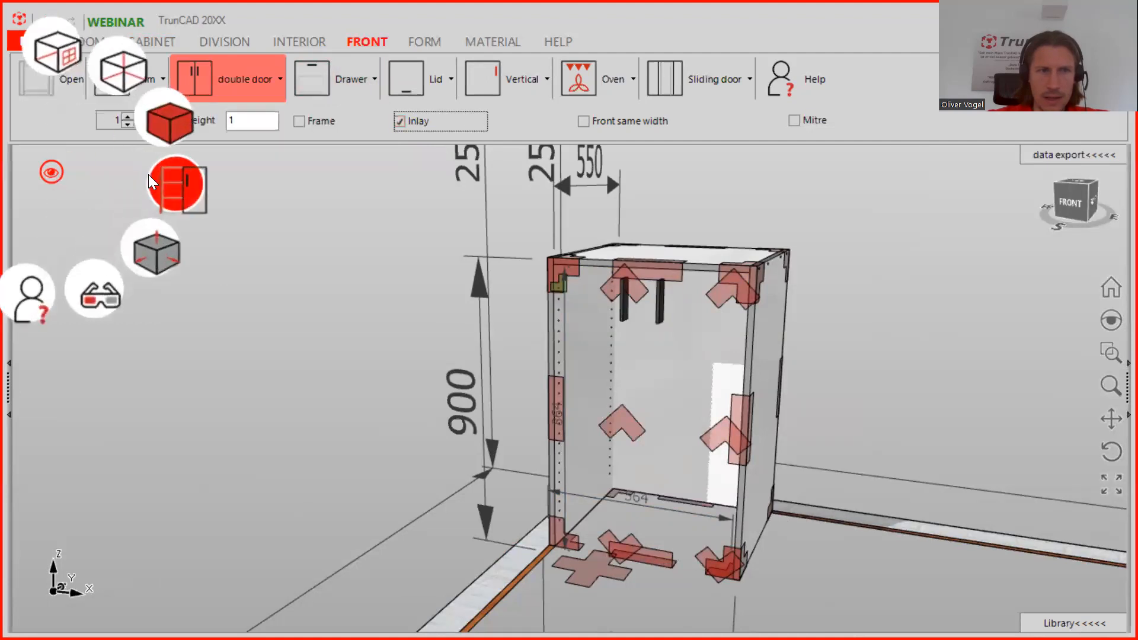
pyautogui.click(177, 184)
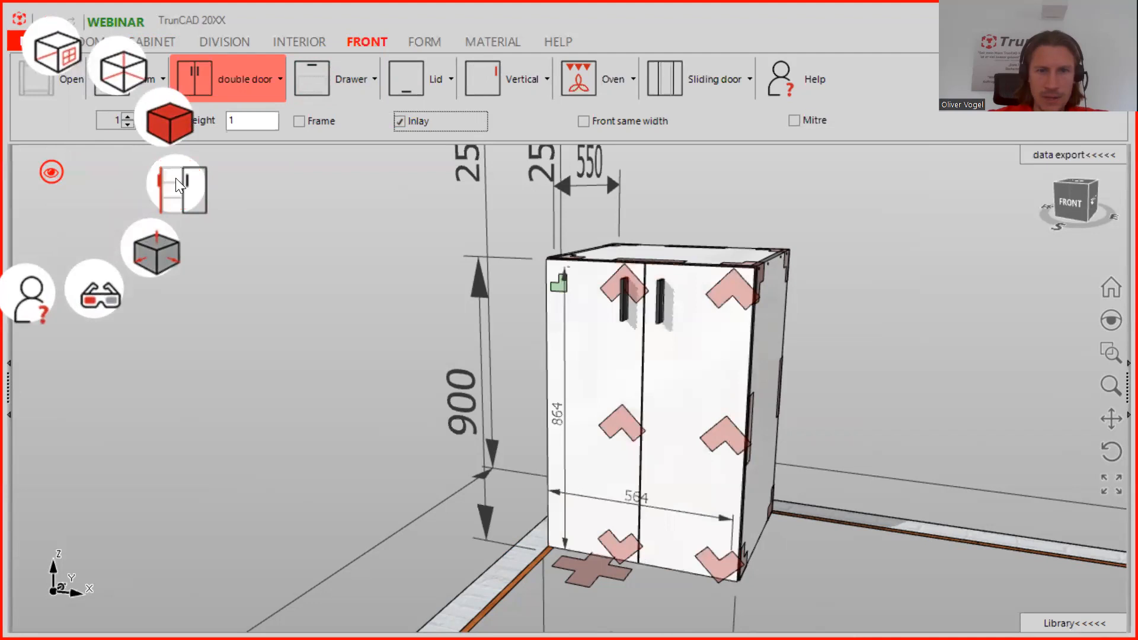
pyautogui.click(176, 185)
pyautogui.click(177, 184)
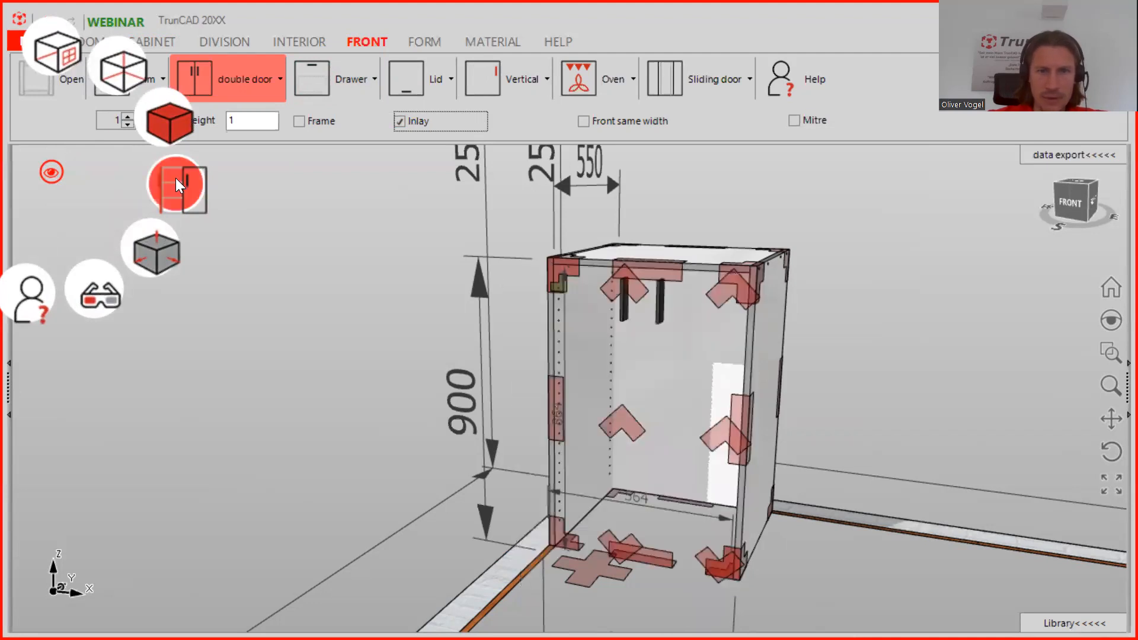
pyautogui.click(177, 185)
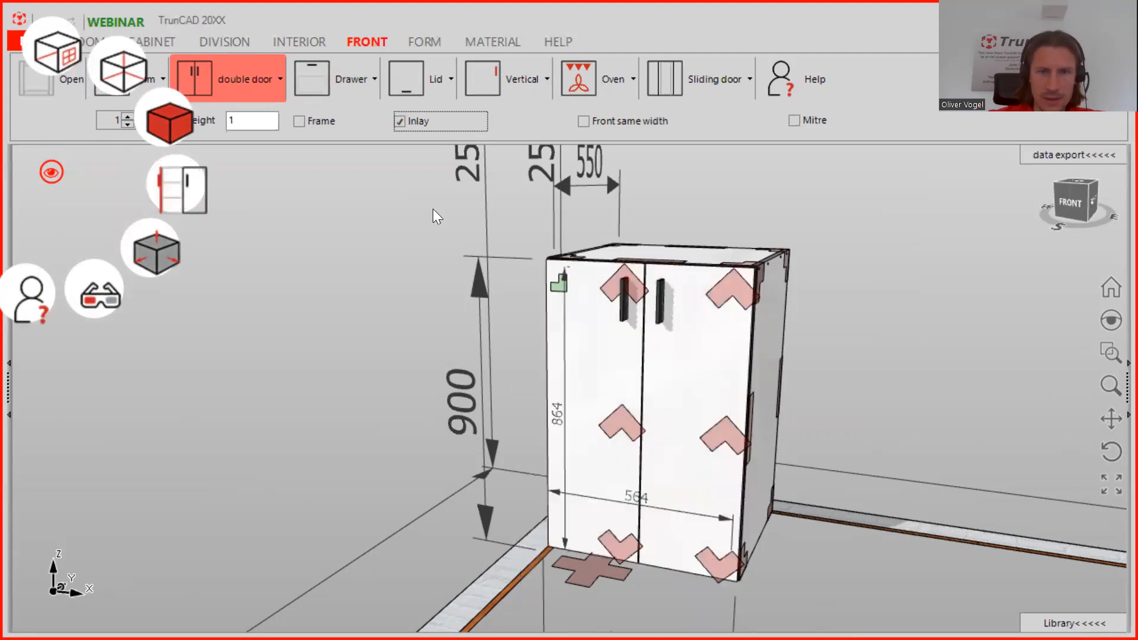
# Step: Set the overlap of the front at the bottom of the double doors to -80
pyautogui.moveTo(677, 386); pyautogui.dragTo(694, 322, button='middle')
pyautogui.scroll(-3, 701, 432)
pyautogui.scroll(3, 660, 341)
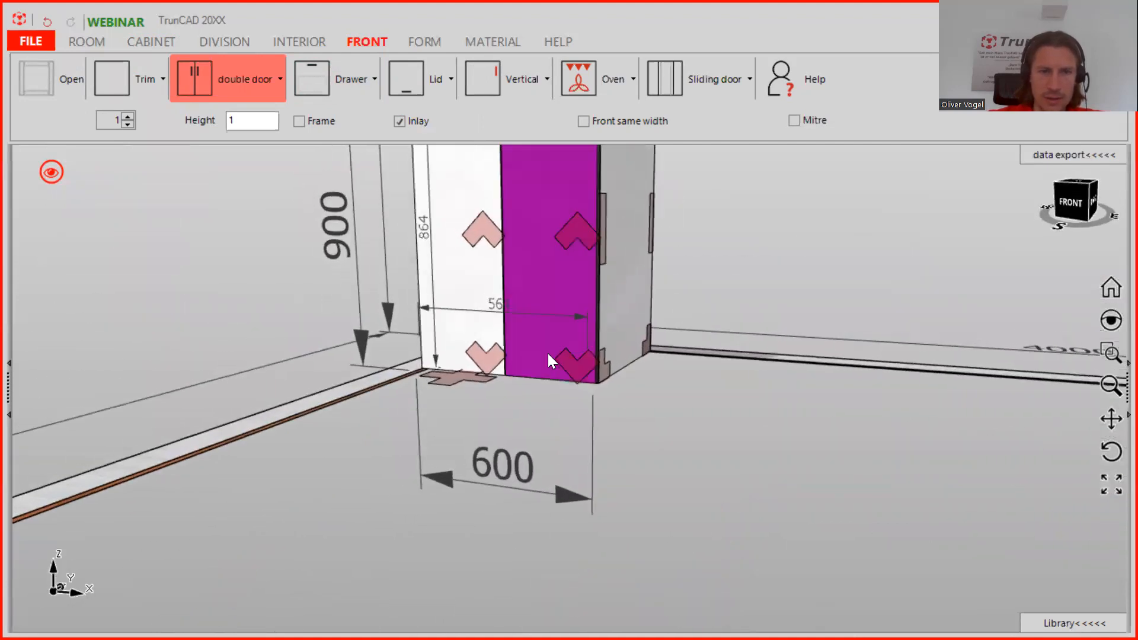
pyautogui.click(577, 368)
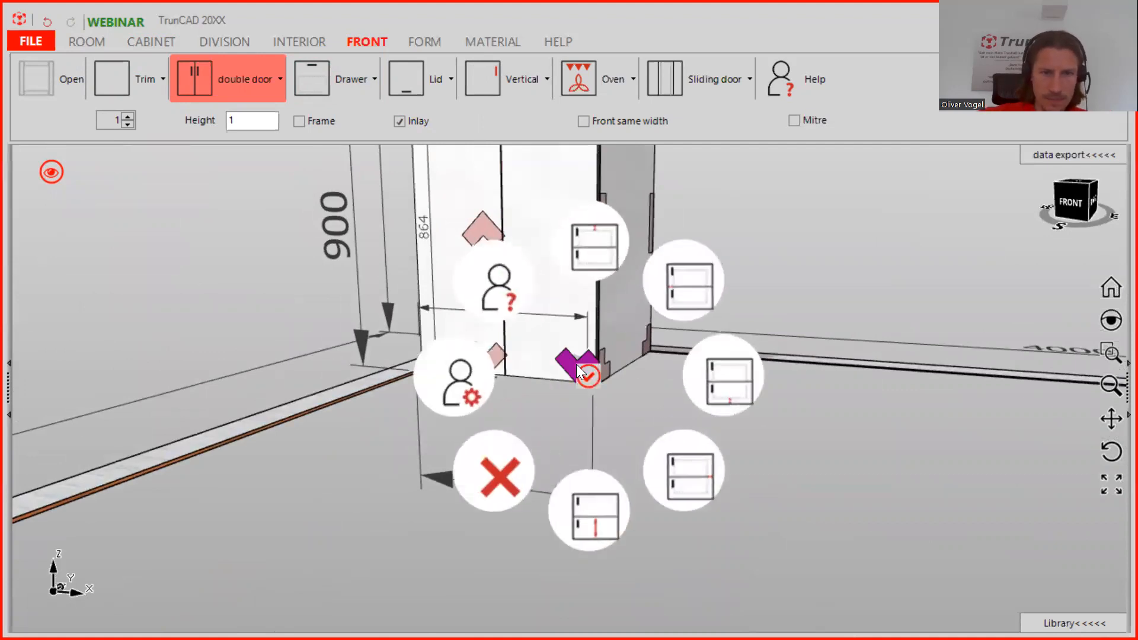
pyautogui.click(724, 378)
pyautogui.write('-80')
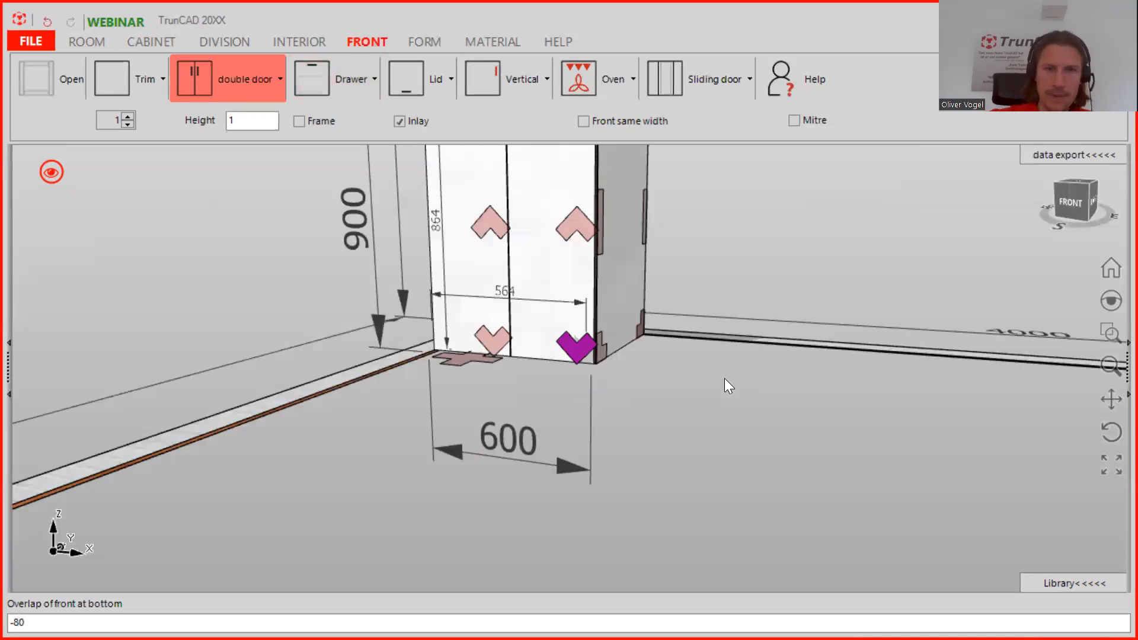
pyautogui.press('Return')
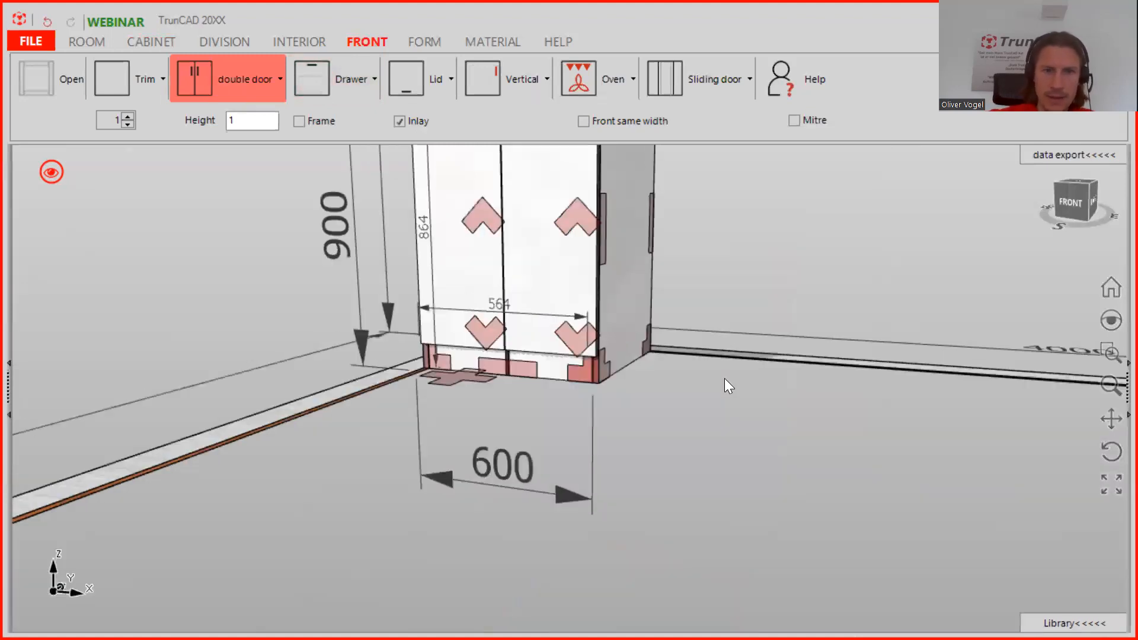
# Step: Examine the boards below the doors from behind and underneath the cabinet
pyautogui.scroll(3, 544, 372)
pyautogui.moveTo(594, 370); pyautogui.dragTo(288, 309, button='middle')
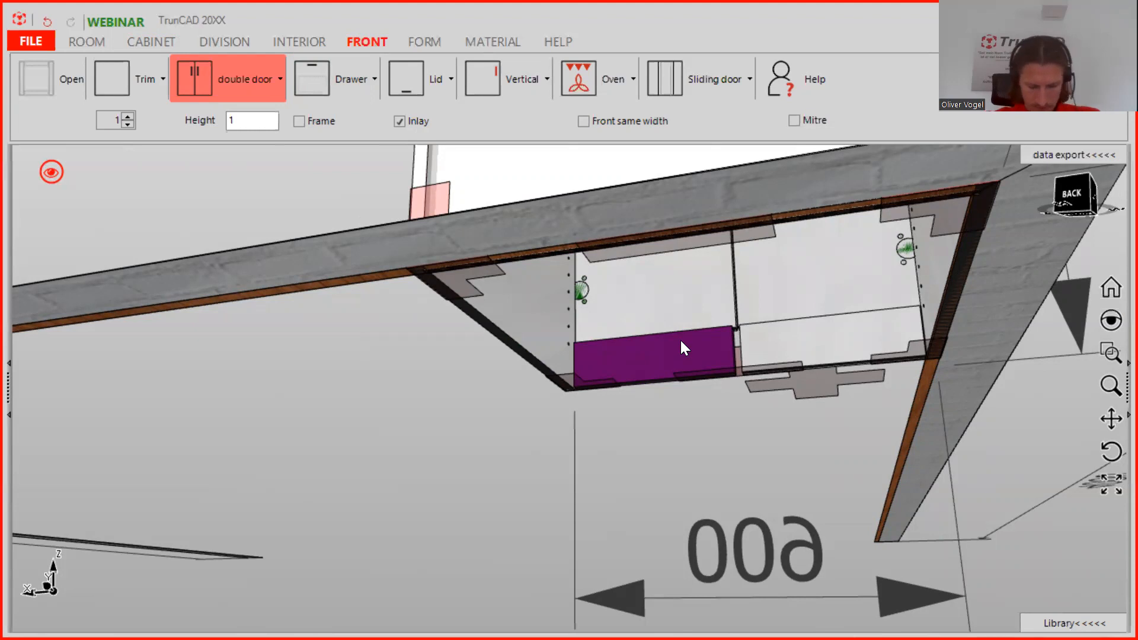
pyautogui.scroll(5, 698, 340)
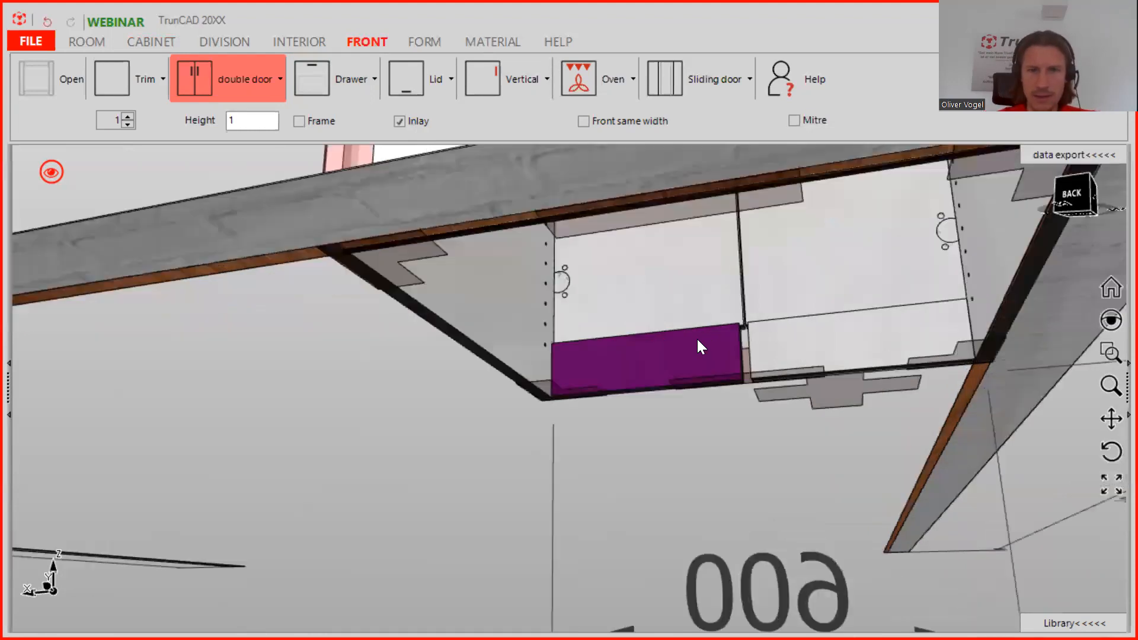
pyautogui.scroll(-4, 697, 339)
pyautogui.moveTo(698, 339)
pyautogui.mouseDown(button='middle')
pyautogui.moveTo(717, 342)
pyautogui.moveTo(697, 344)
pyautogui.moveTo(707, 337)
pyautogui.mouseUp(button='middle')
pyautogui.scroll(5, 707, 336)
pyautogui.scroll(-3, 746, 326)
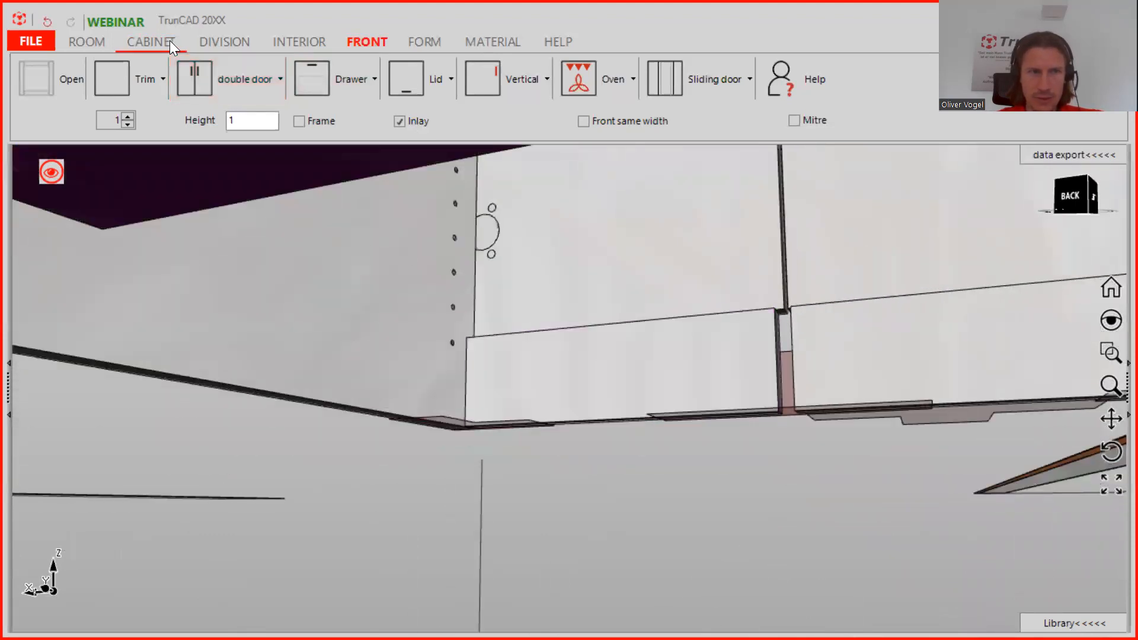
# Step: Set the plinth height to 140 and check the boards from behind and from the front
pyautogui.click(151, 41)
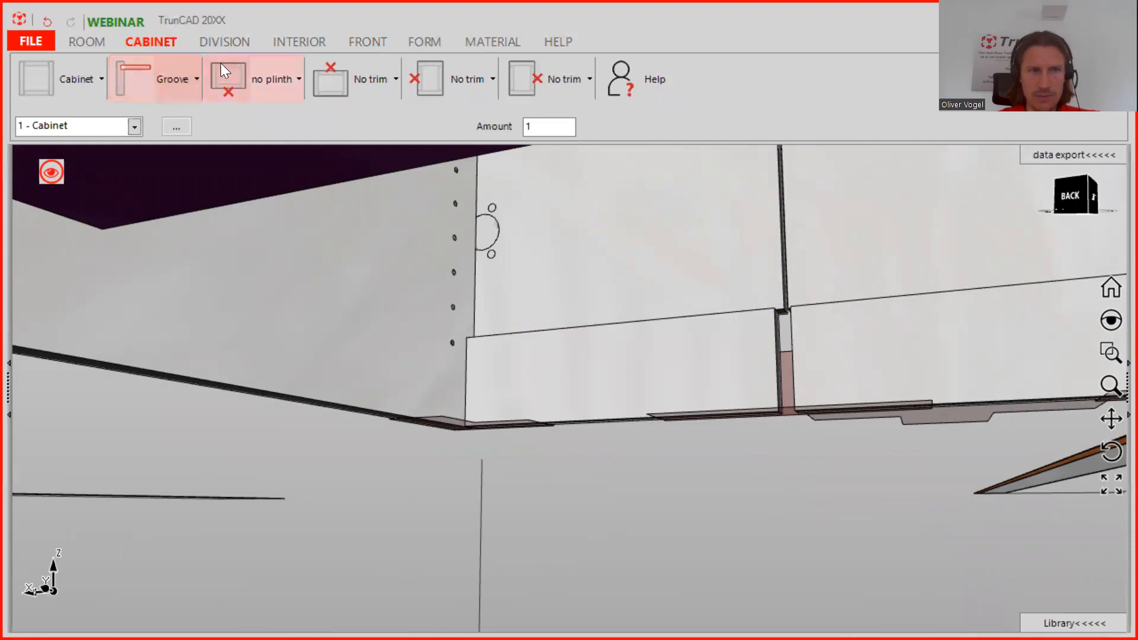
pyautogui.click(279, 85)
pyautogui.click(304, 261)
pyautogui.moveTo(405, 191)
pyautogui.write('140')
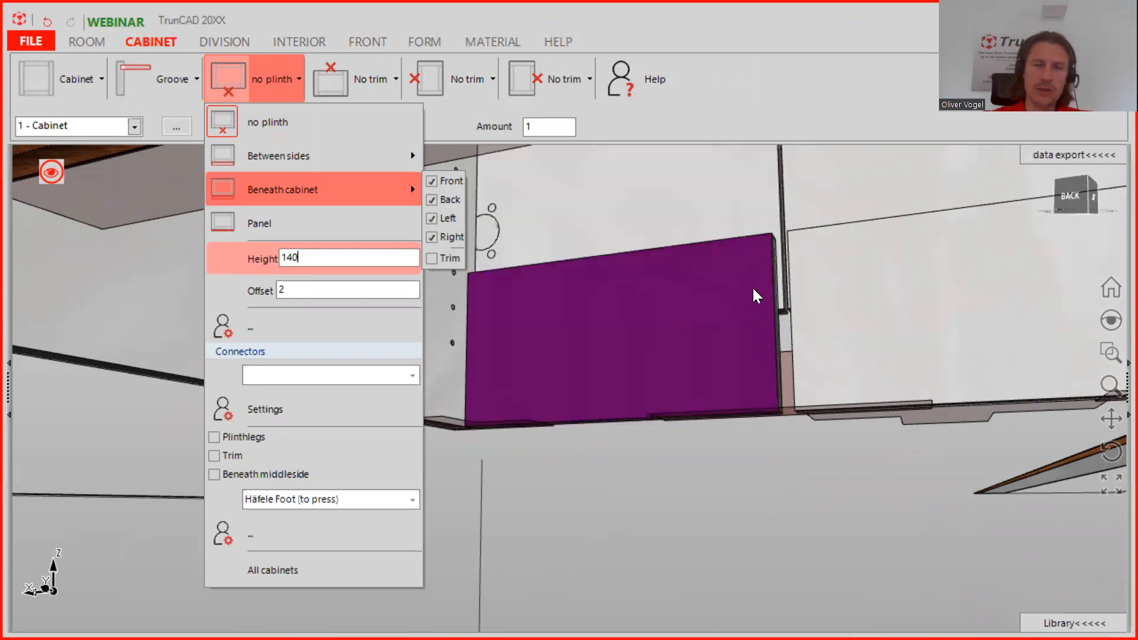
pyautogui.scroll(-5, 745, 292)
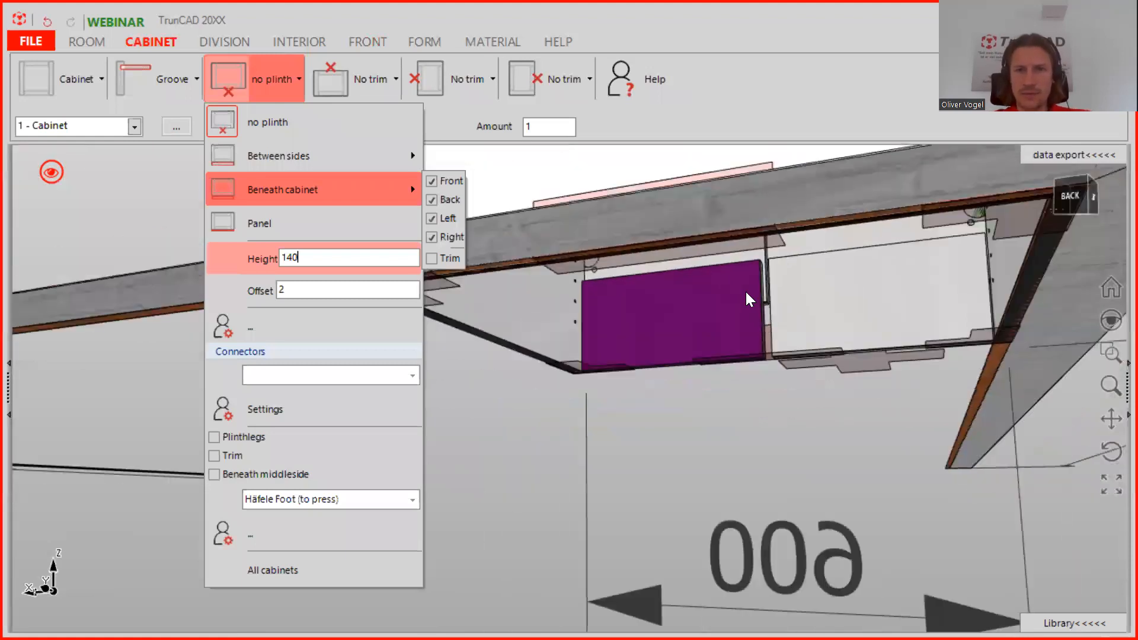
pyautogui.scroll(5, 752, 302)
pyautogui.moveTo(677, 287); pyautogui.dragTo(985, 299, button='middle')
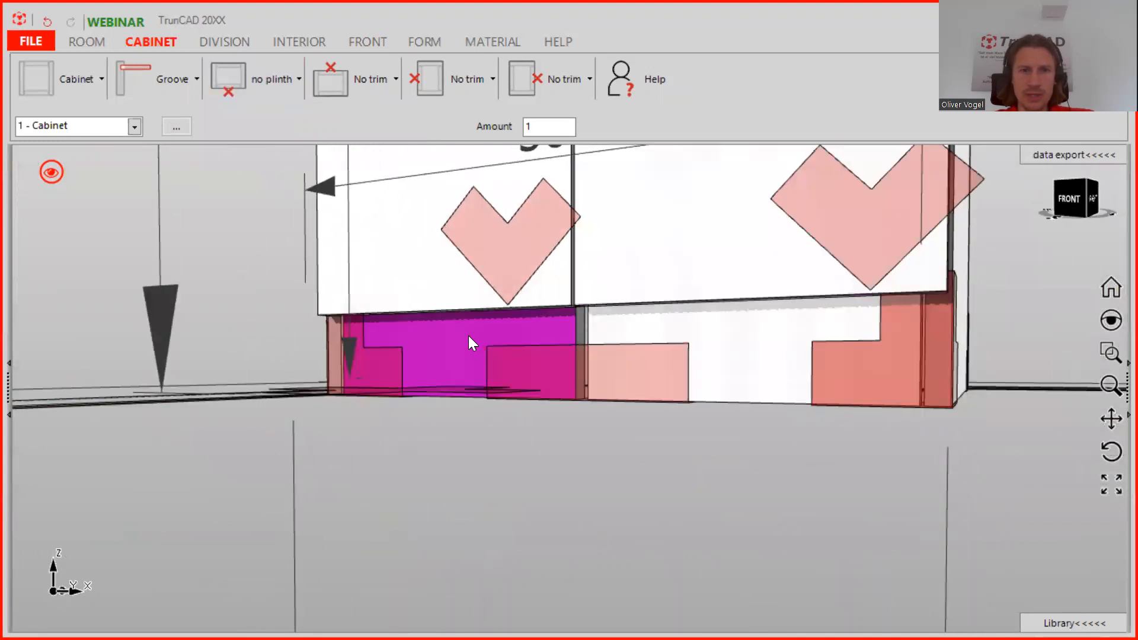
# Step: Open the left plinth board below the doors for part editing and choose a bore as its machining
pyautogui.click(470, 337)
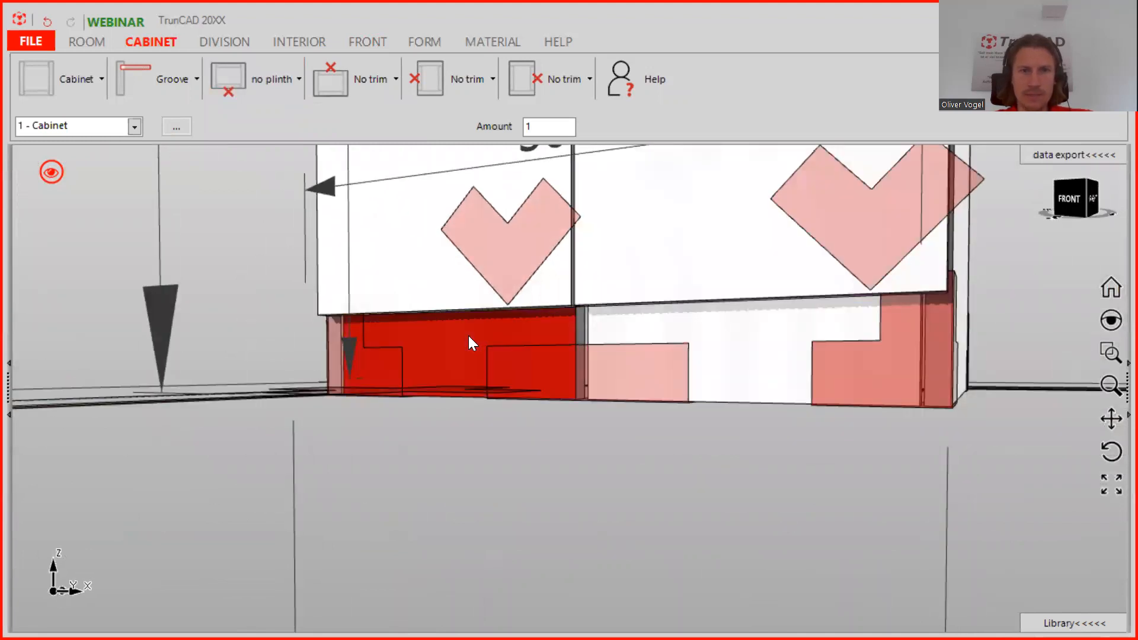
pyautogui.doubleClick(468, 335)
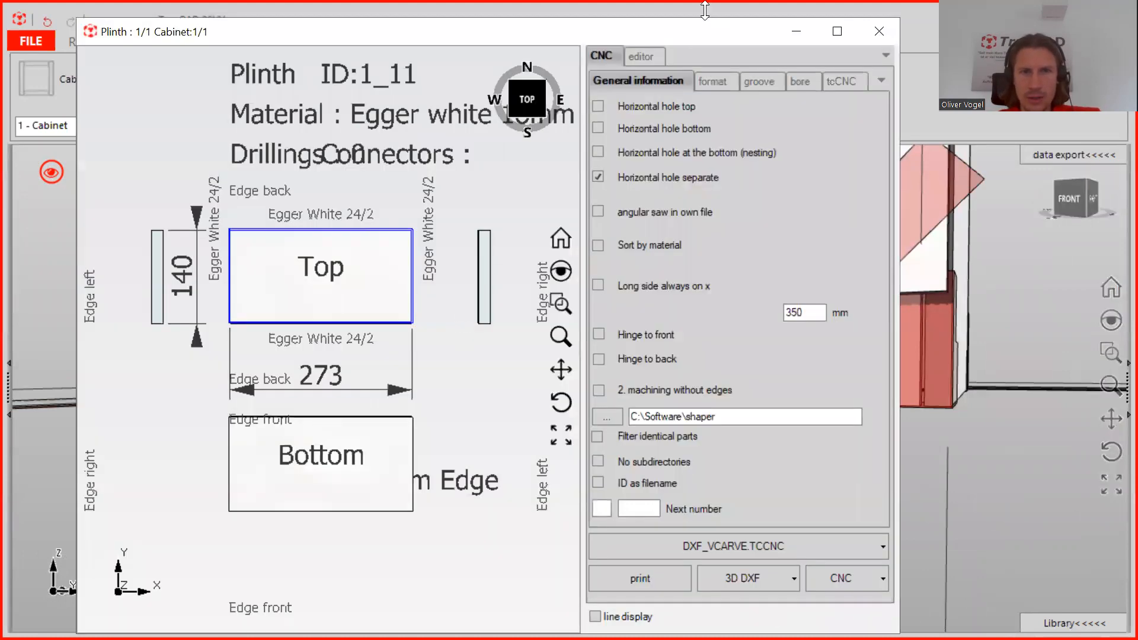
pyautogui.click(655, 55)
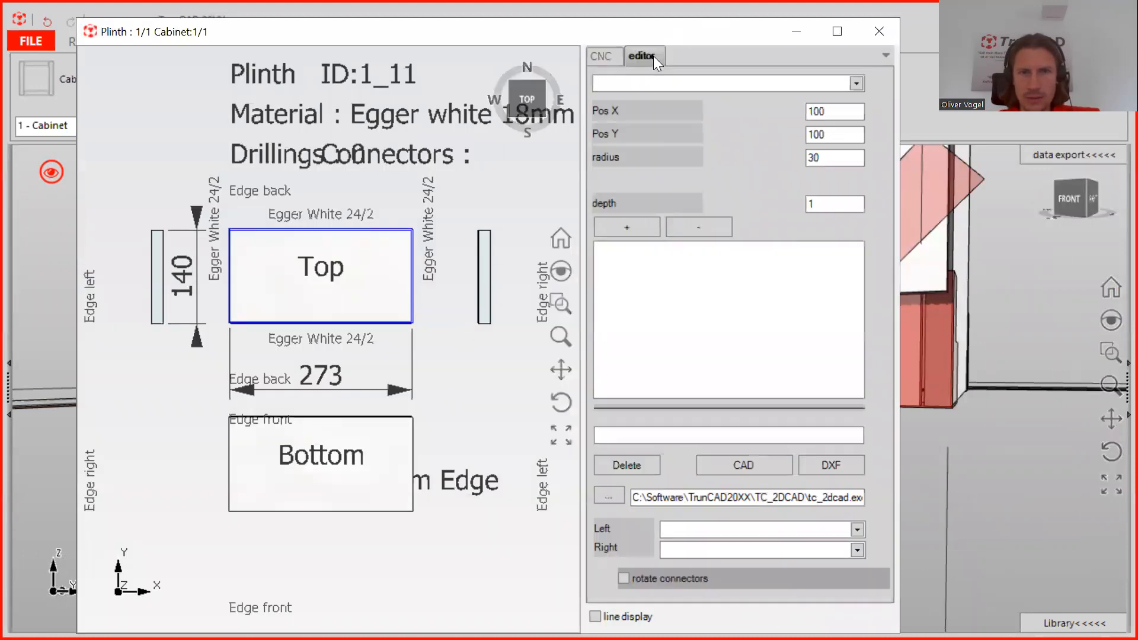
pyautogui.click(856, 84)
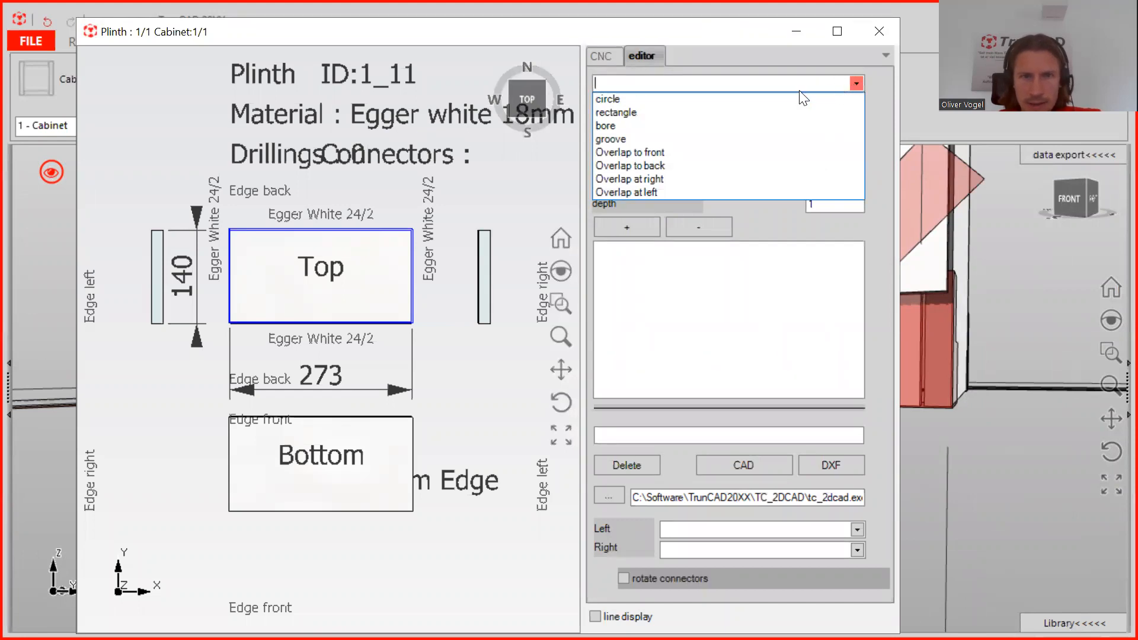
pyautogui.click(709, 126)
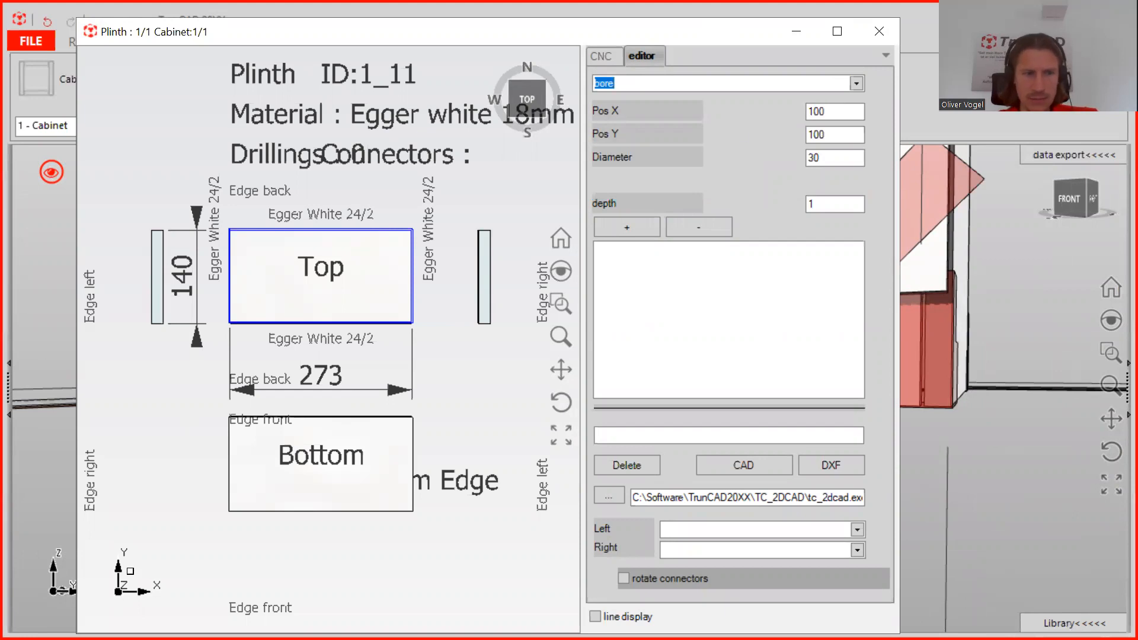
# Step: Add a bore with diameter 5 at position X 30, Y 110 to the left plinth board
pyautogui.click(829, 133)
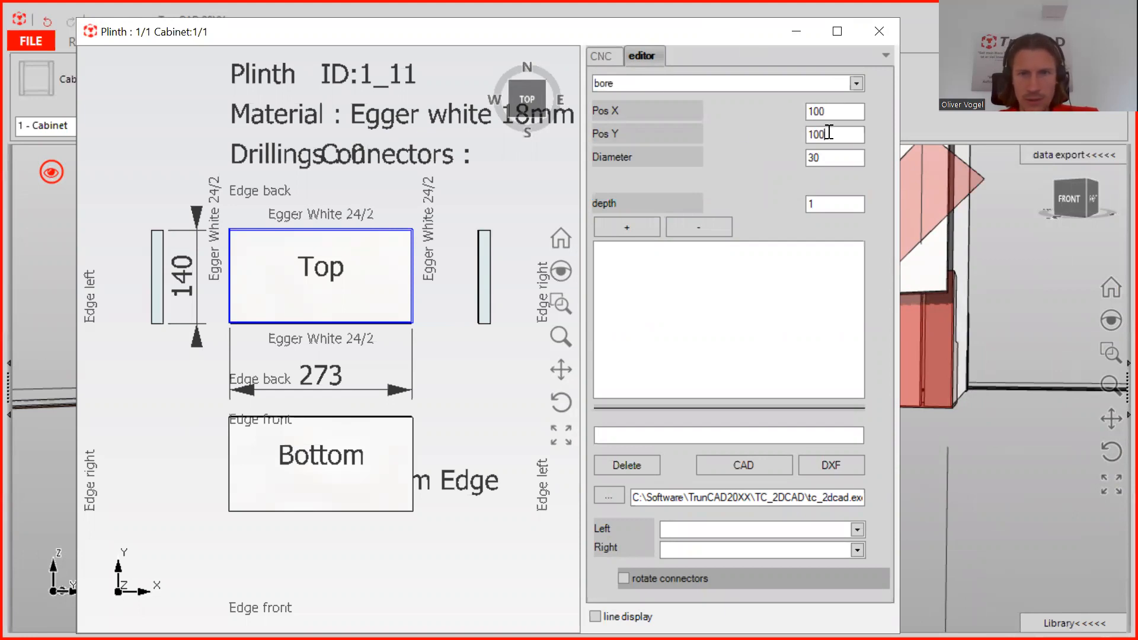
pyautogui.moveTo(829, 132); pyautogui.dragTo(785, 134)
pyautogui.write('110')
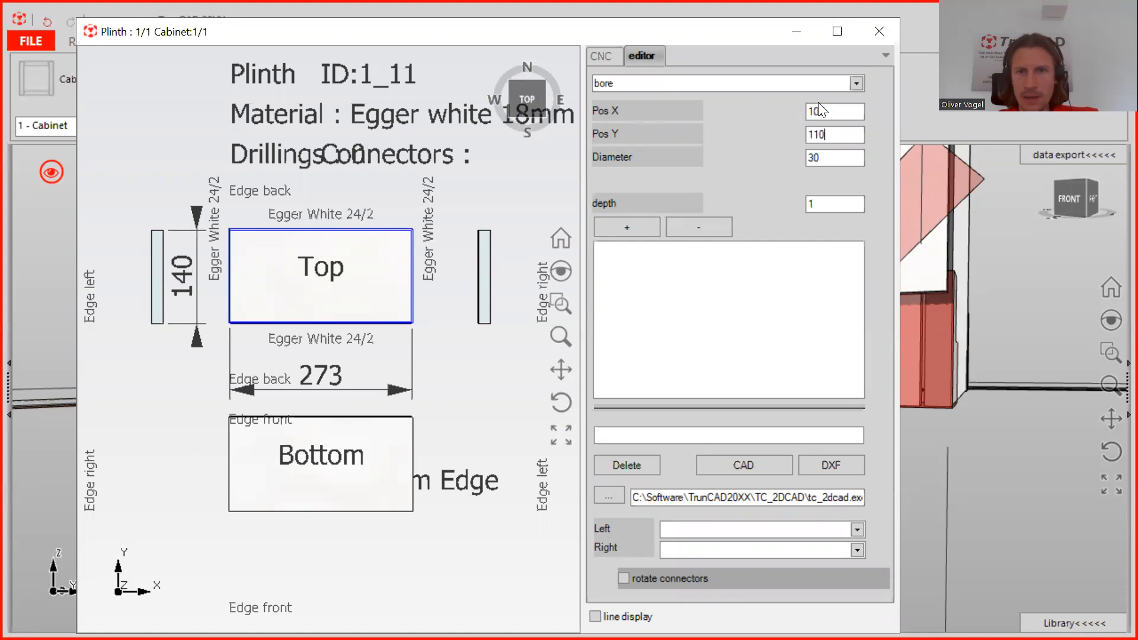
pyautogui.moveTo(845, 111); pyautogui.dragTo(754, 116)
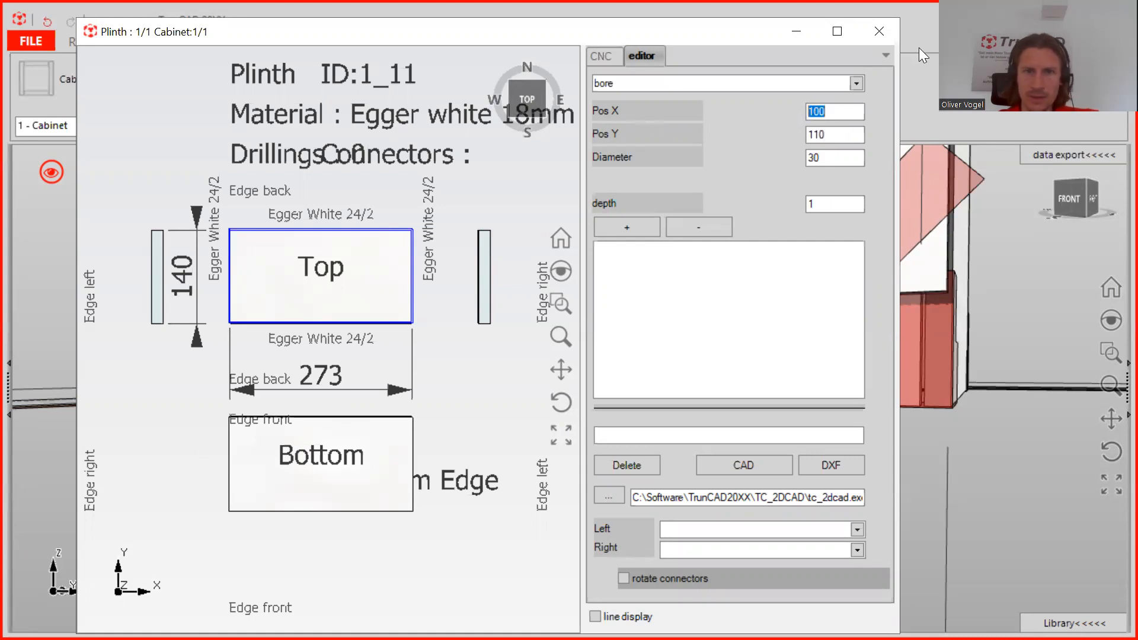
pyautogui.write('30')
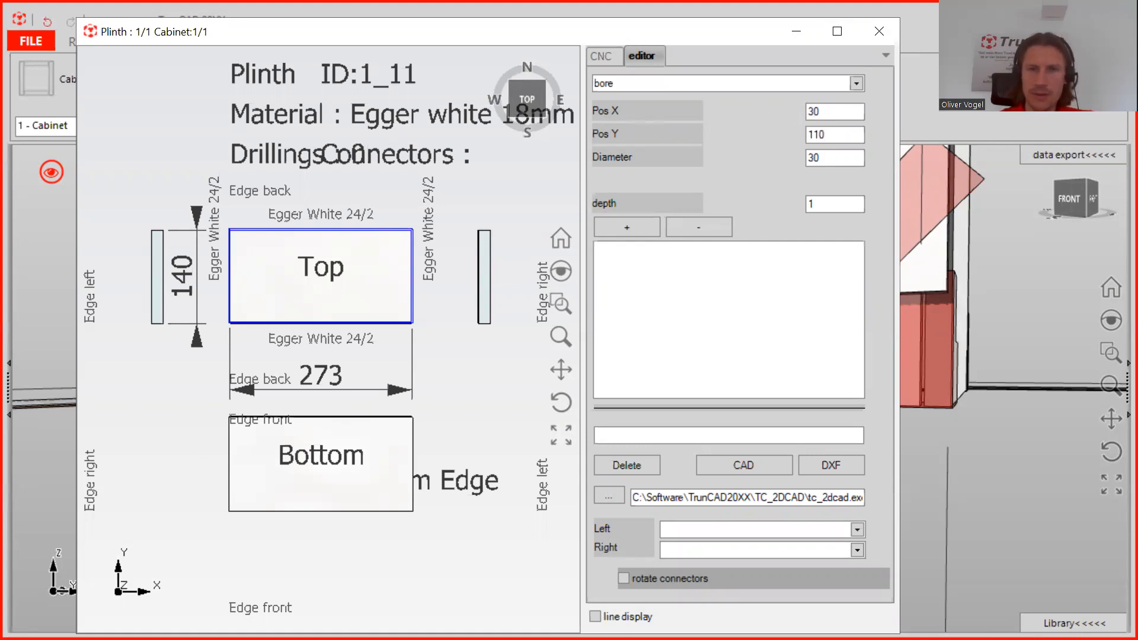
pyautogui.click(839, 159)
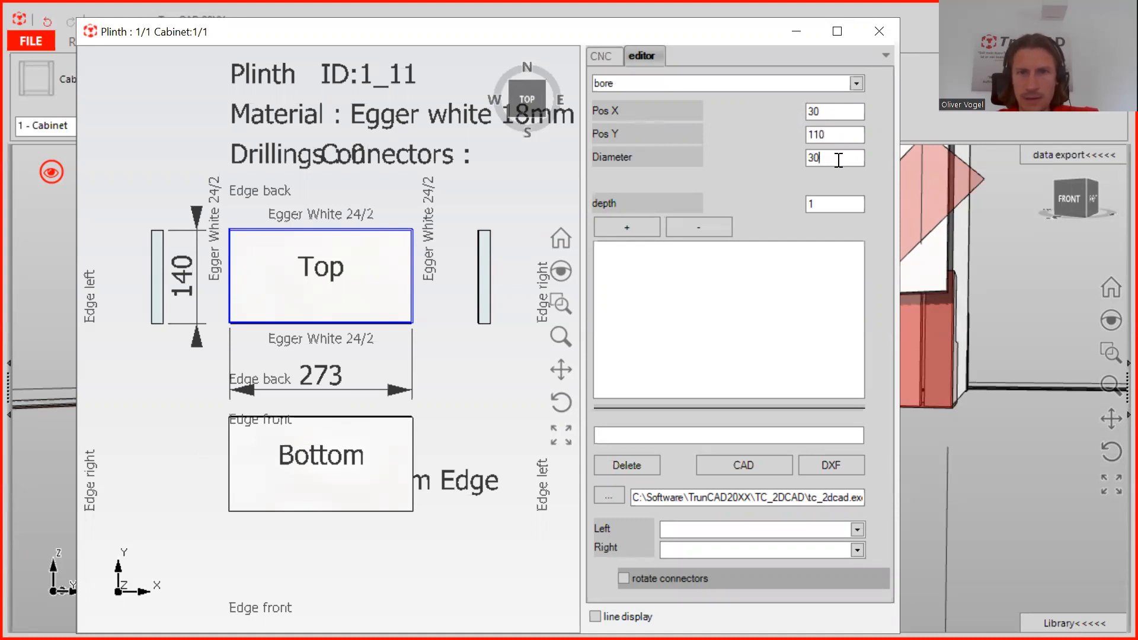
pyautogui.moveTo(839, 160); pyautogui.dragTo(736, 167)
pyautogui.write('5')
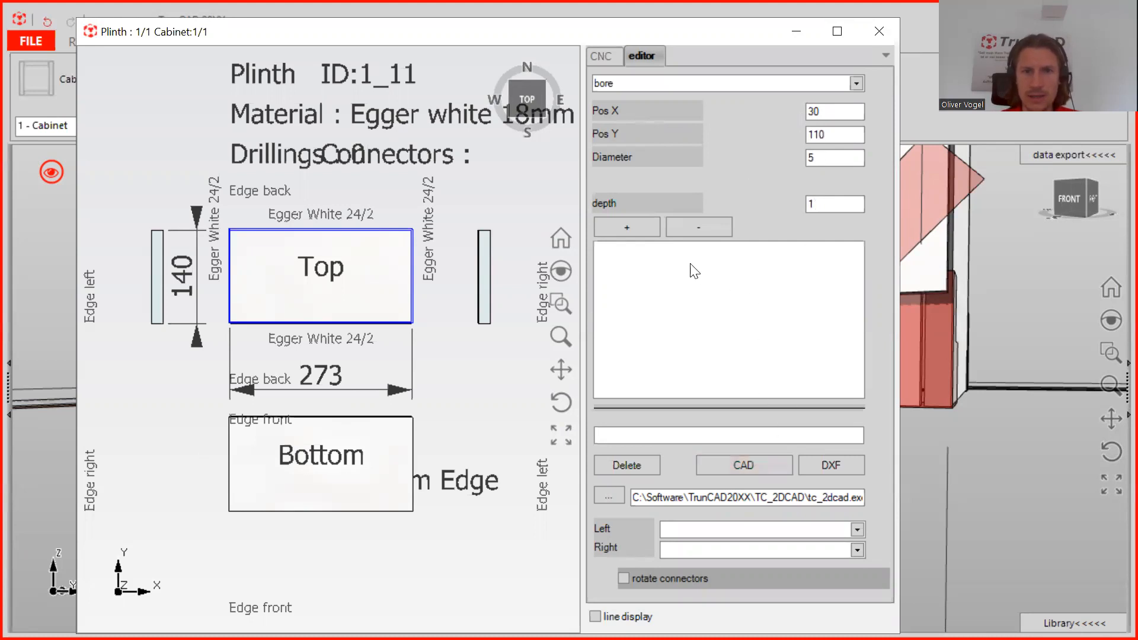
pyautogui.click(631, 228)
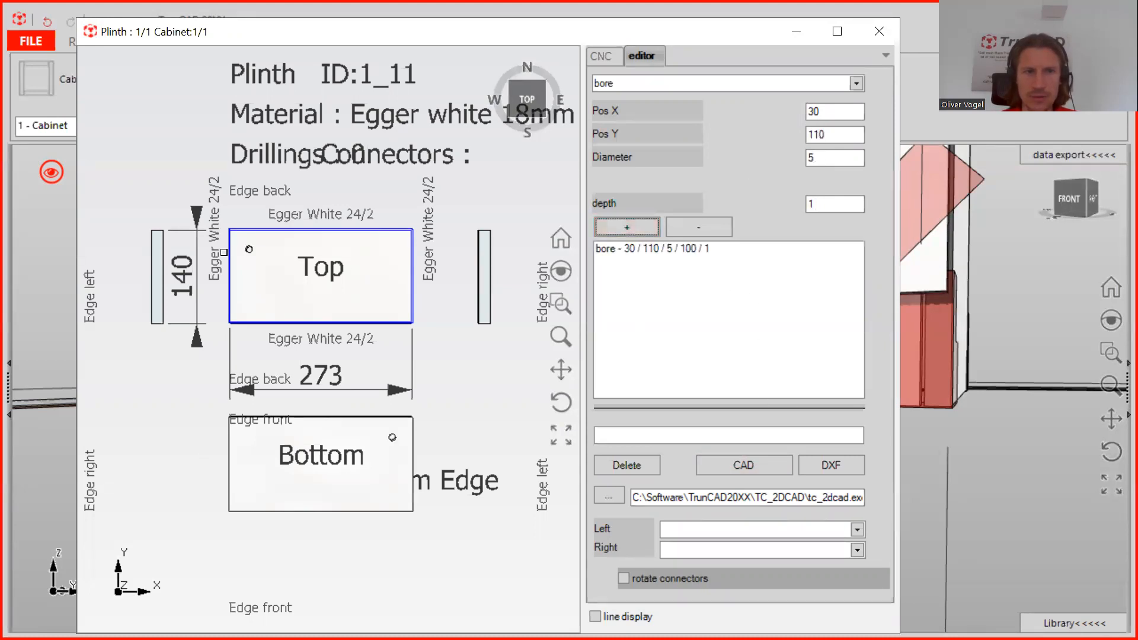
# Step: Add a second bore with diameter 5 at position X 233, Y 110 and close the plinth board's editor
pyautogui.scroll(3, 230, 252)
pyautogui.scroll(-2, 230, 252)
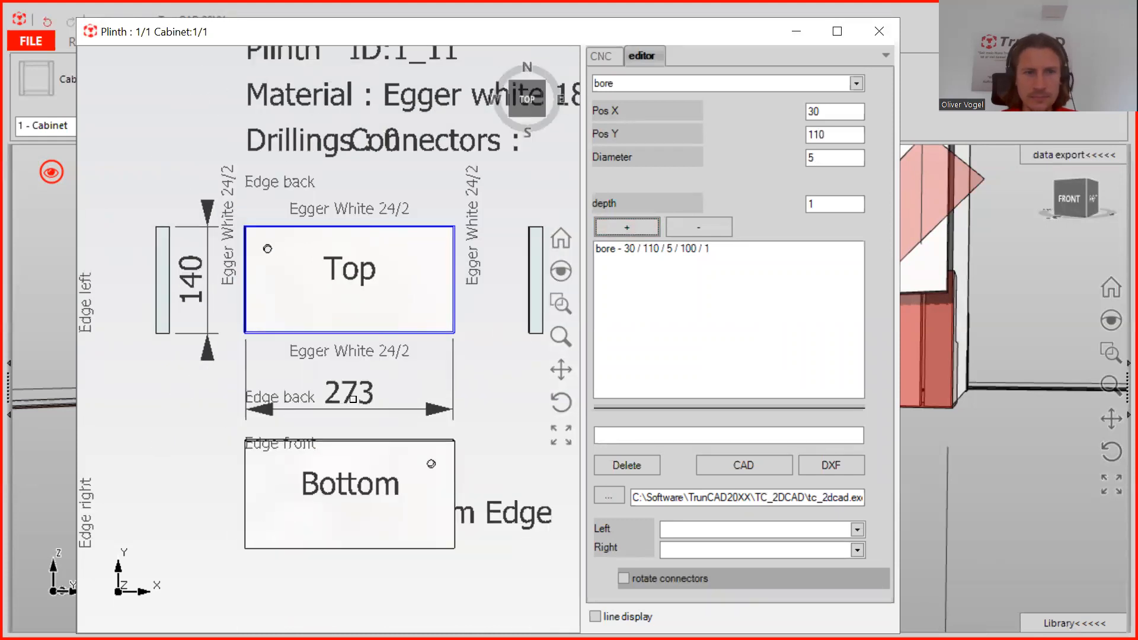
pyautogui.moveTo(834, 111); pyautogui.dragTo(786, 112)
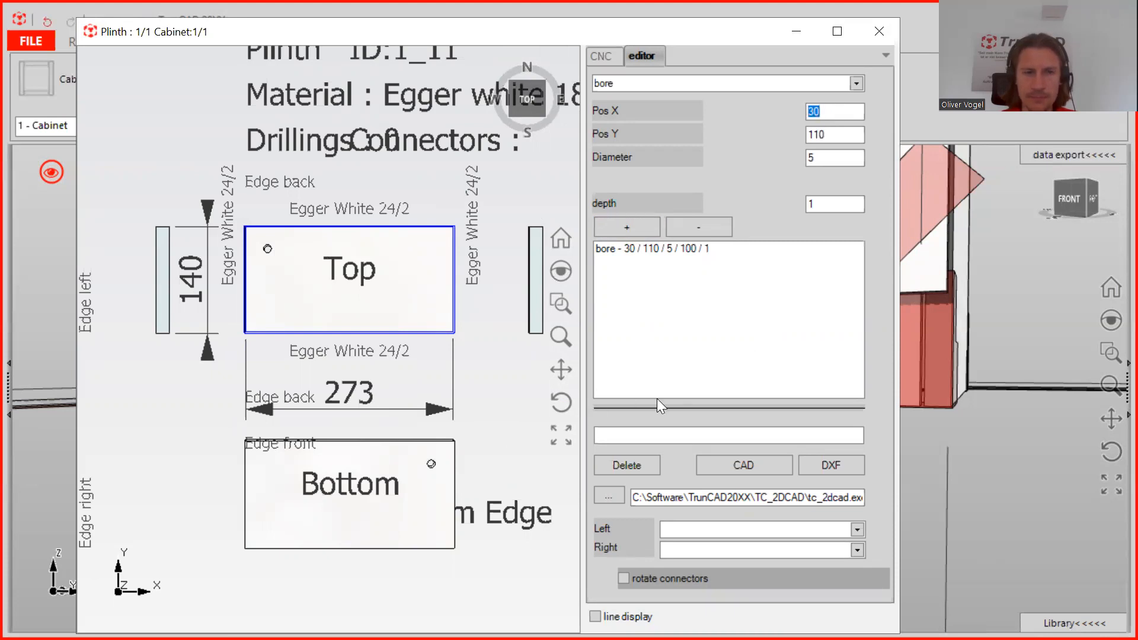
pyautogui.write('2')
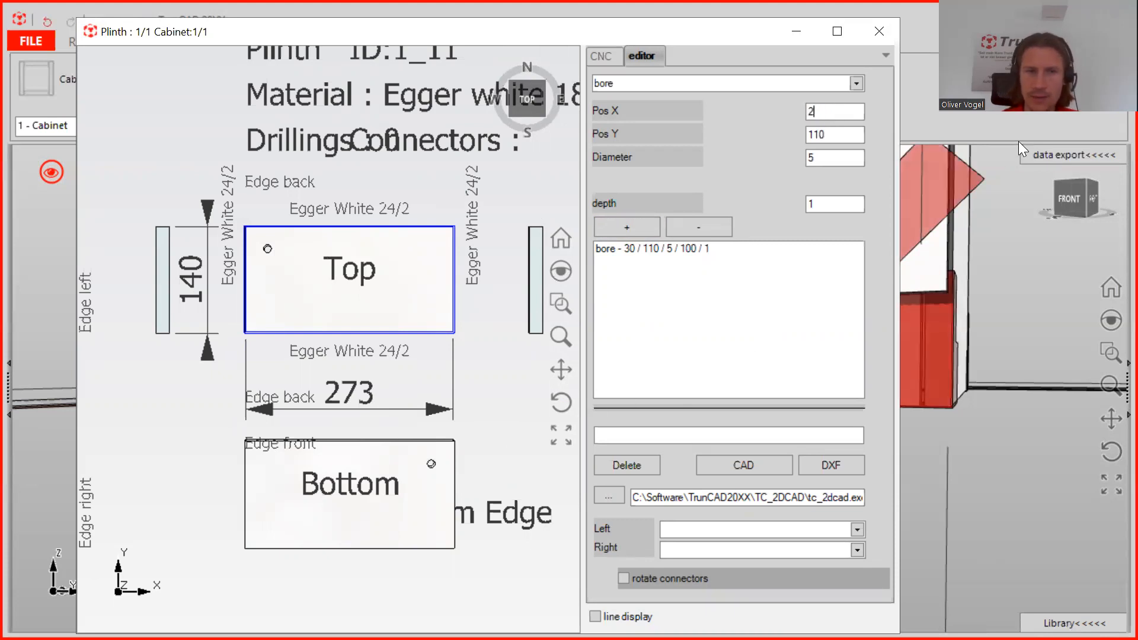
pyautogui.write('33')
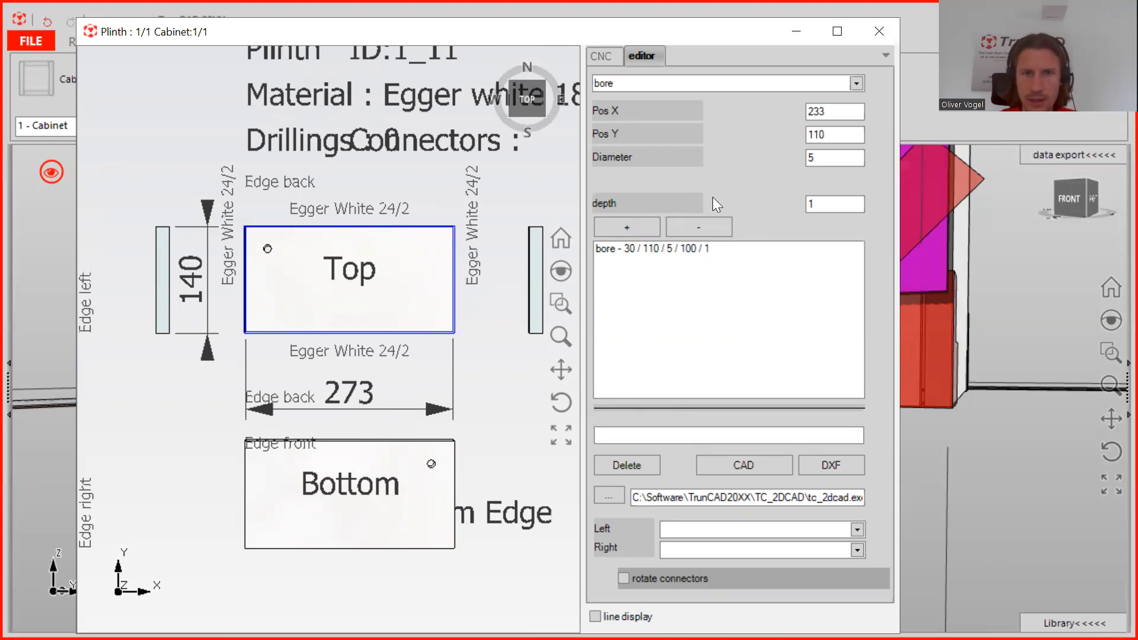
pyautogui.click(627, 227)
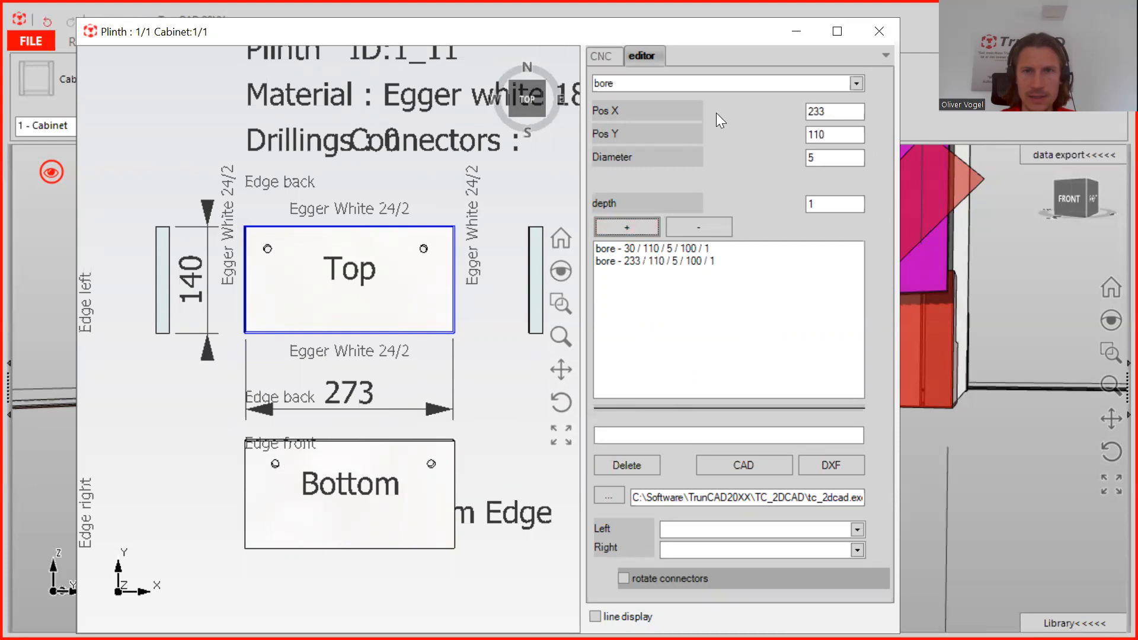
pyautogui.click(879, 31)
# Step: Display the cabinet's panels as transparent in the 3D view
pyautogui.rightClick(50, 172)
pyautogui.click(162, 116)
pyautogui.click(161, 116)
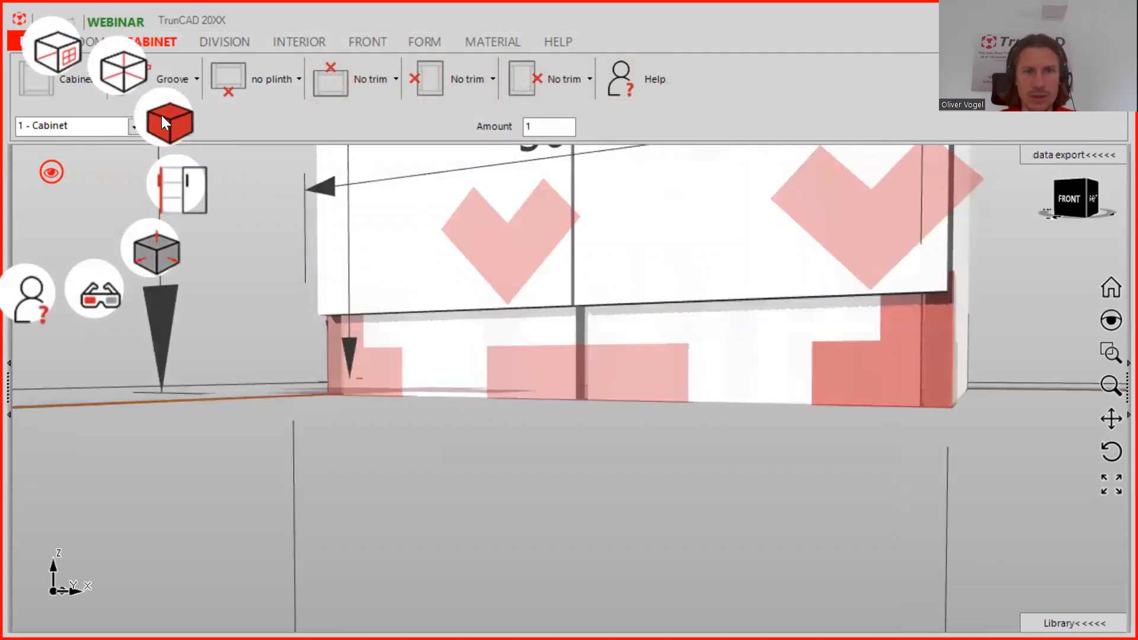
pyautogui.click(161, 115)
# Step: Examine the bores in both plinth boards behind the doors from the front and at an angle
pyautogui.moveTo(565, 266); pyautogui.dragTo(598, 289, button='middle')
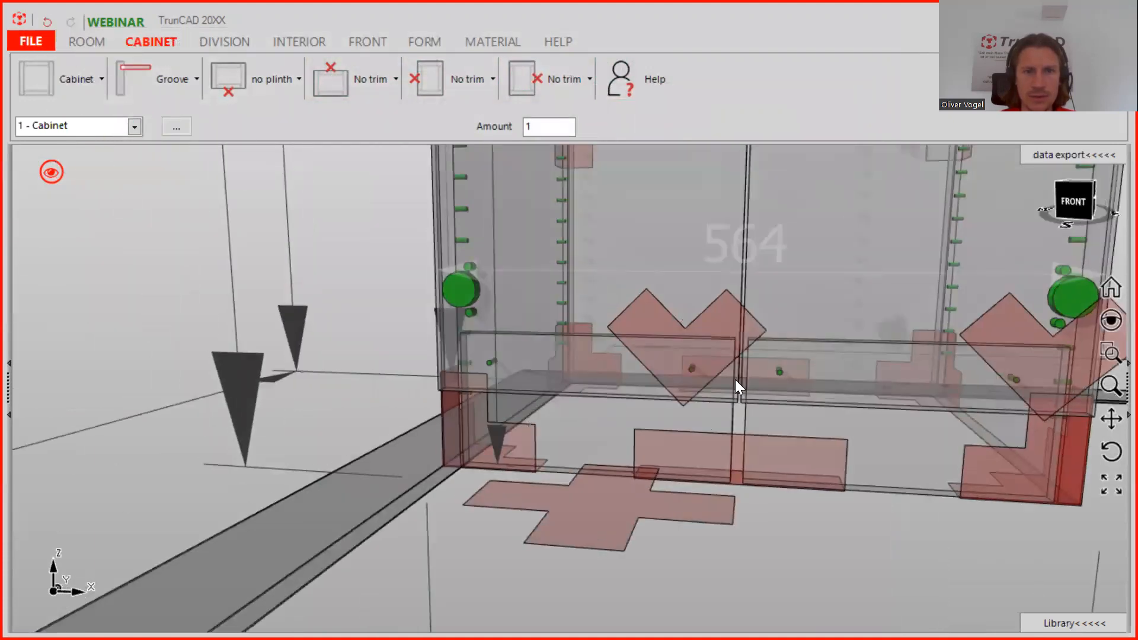
pyautogui.scroll(5, 735, 380)
pyautogui.scroll(-1, 732, 367)
pyautogui.scroll(-3, 552, 312)
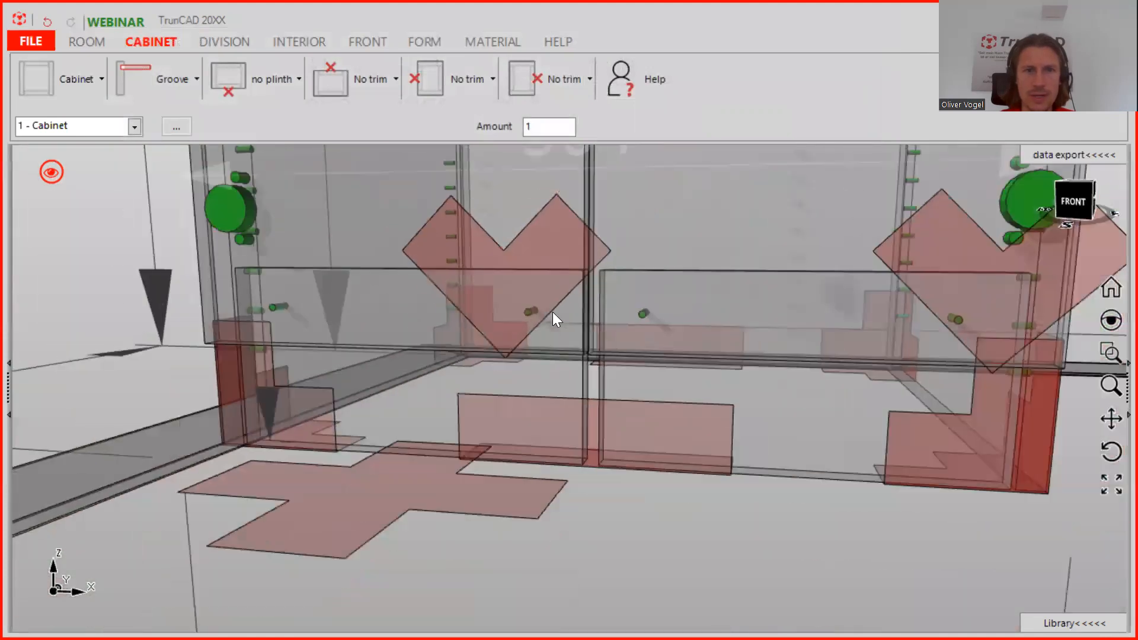
pyautogui.scroll(-3, 552, 312)
pyautogui.moveTo(599, 318); pyautogui.dragTo(567, 331, button='middle')
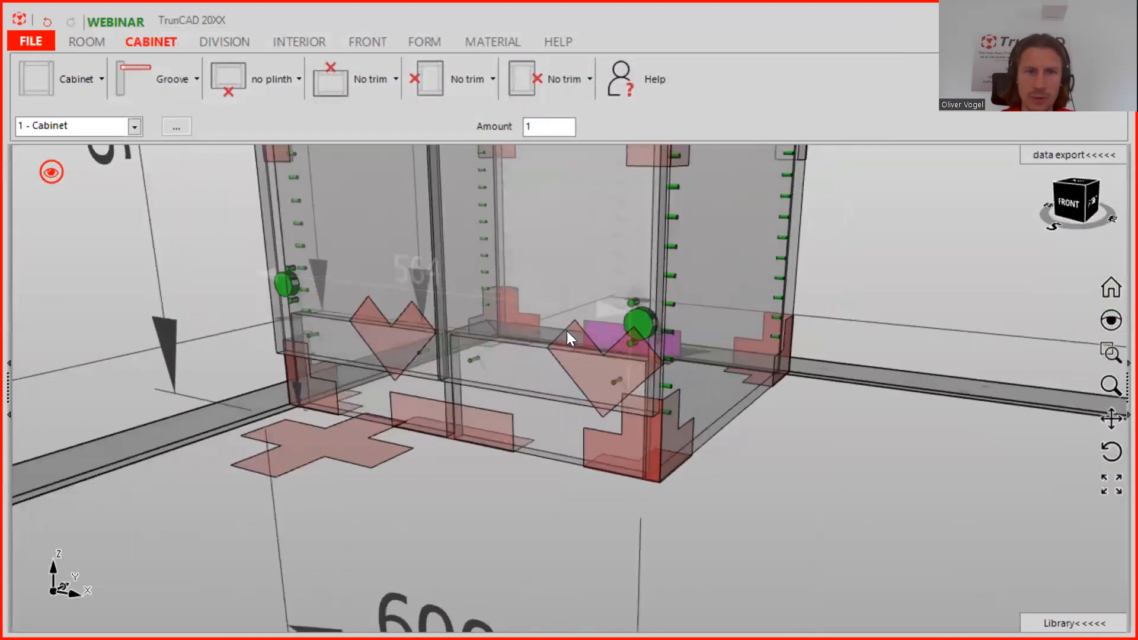
pyautogui.scroll(5, 478, 364)
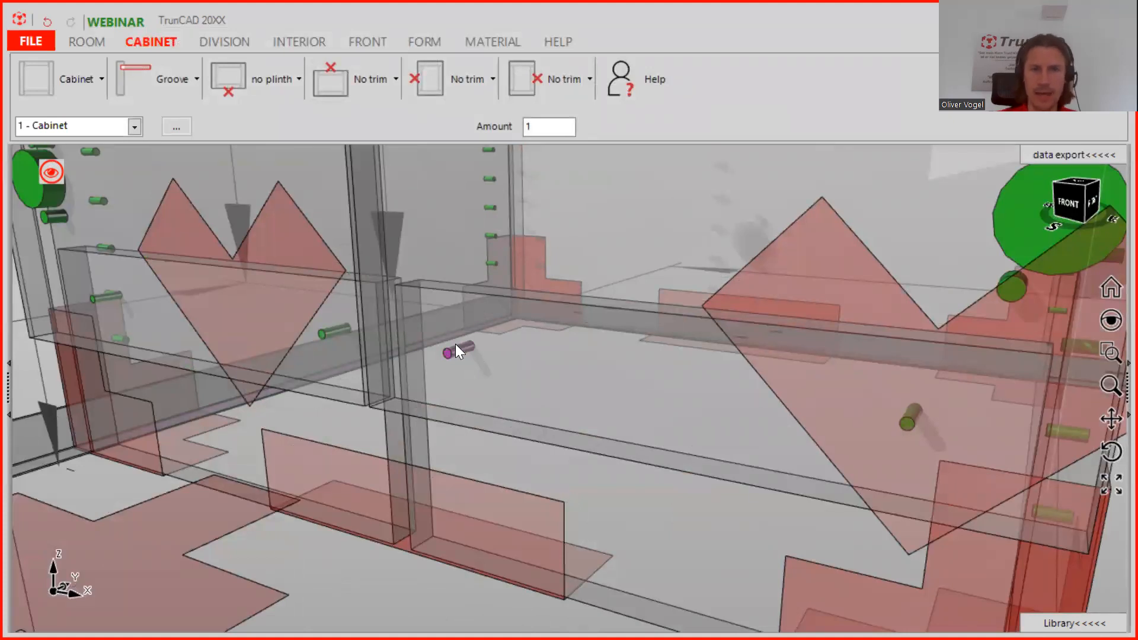
pyautogui.scroll(-5, 457, 350)
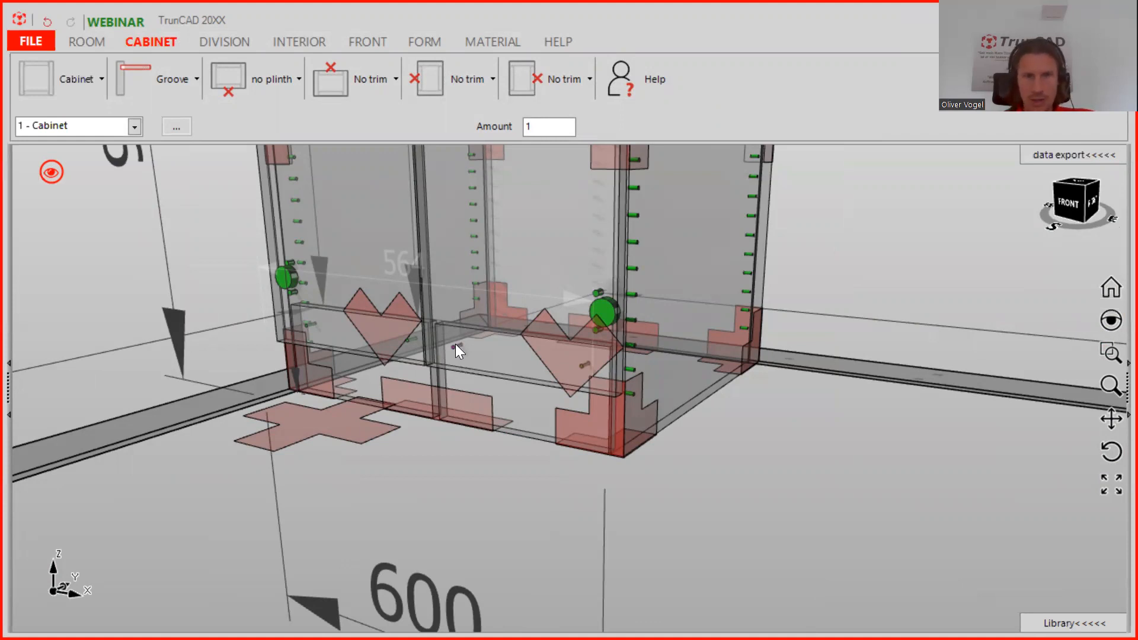
pyautogui.moveTo(601, 399); pyautogui.dragTo(463, 343, button='middle')
pyautogui.scroll(5, 582, 403)
pyautogui.scroll(5, 414, 367)
pyautogui.scroll(-10, 497, 323)
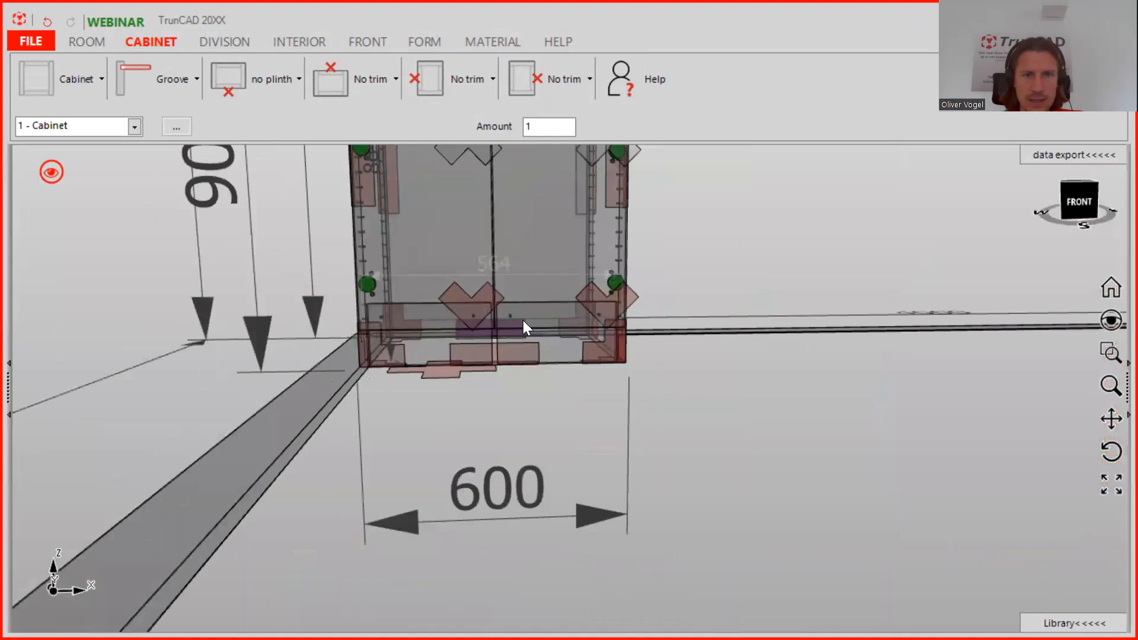
pyautogui.scroll(6, 530, 306)
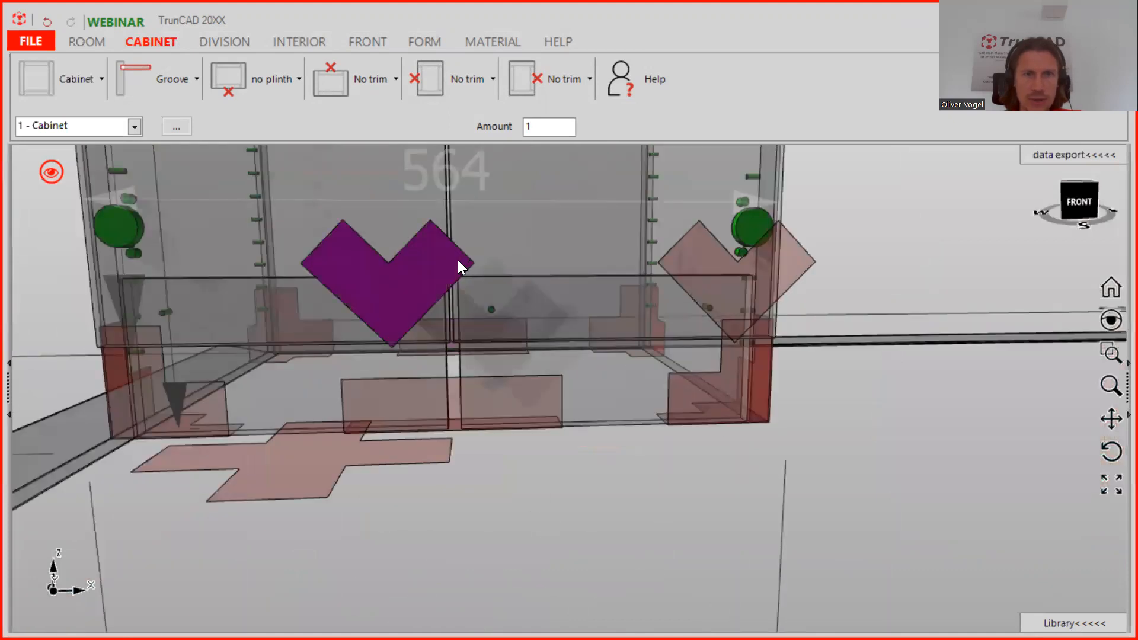
pyautogui.moveTo(449, 261)
pyautogui.mouseDown(button='middle')
pyautogui.moveTo(427, 274)
pyautogui.moveTo(432, 261)
pyautogui.mouseUp(button='middle')
# Step: Look up the Space inside parameter in the front settings of the double doors and close the settings without saving
pyautogui.click(432, 261)
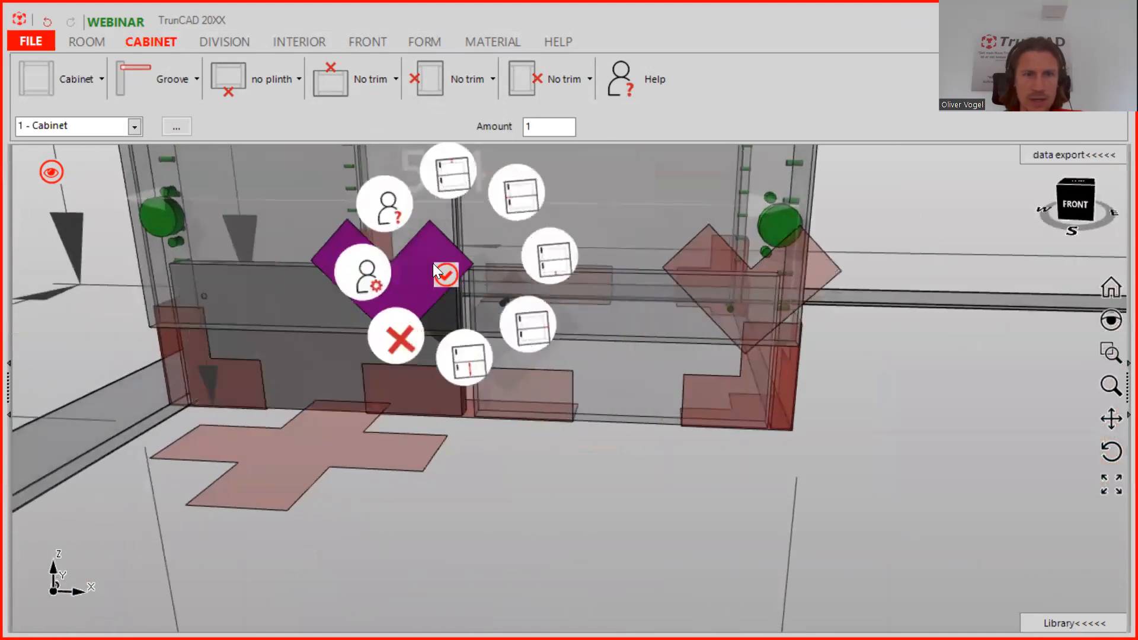
pyautogui.click(340, 282)
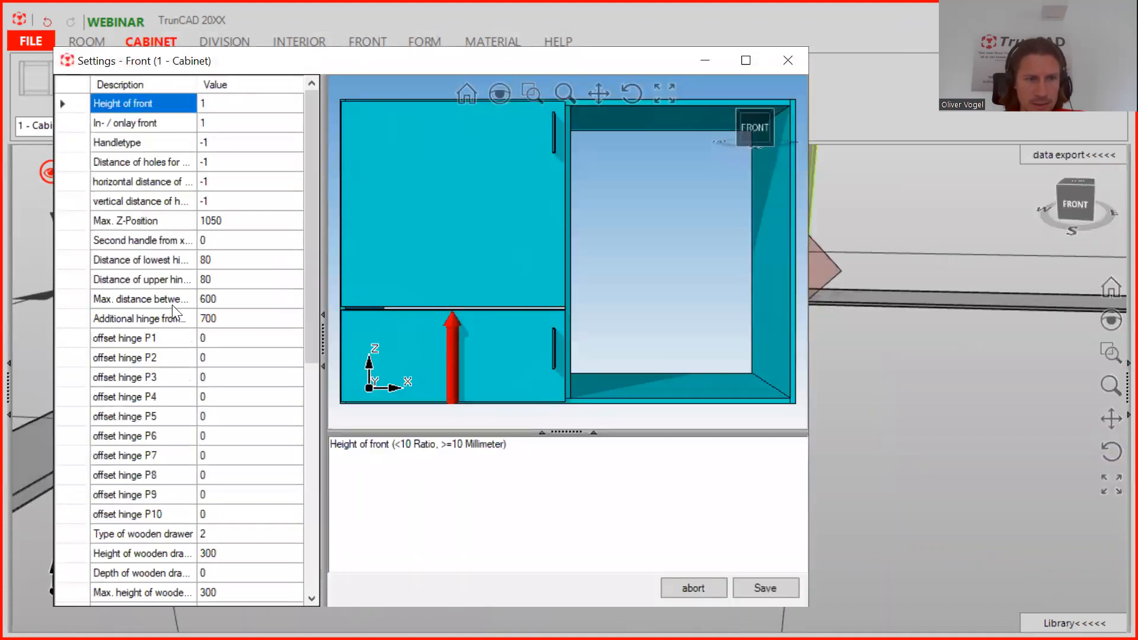
pyautogui.scroll(-4, 204, 320)
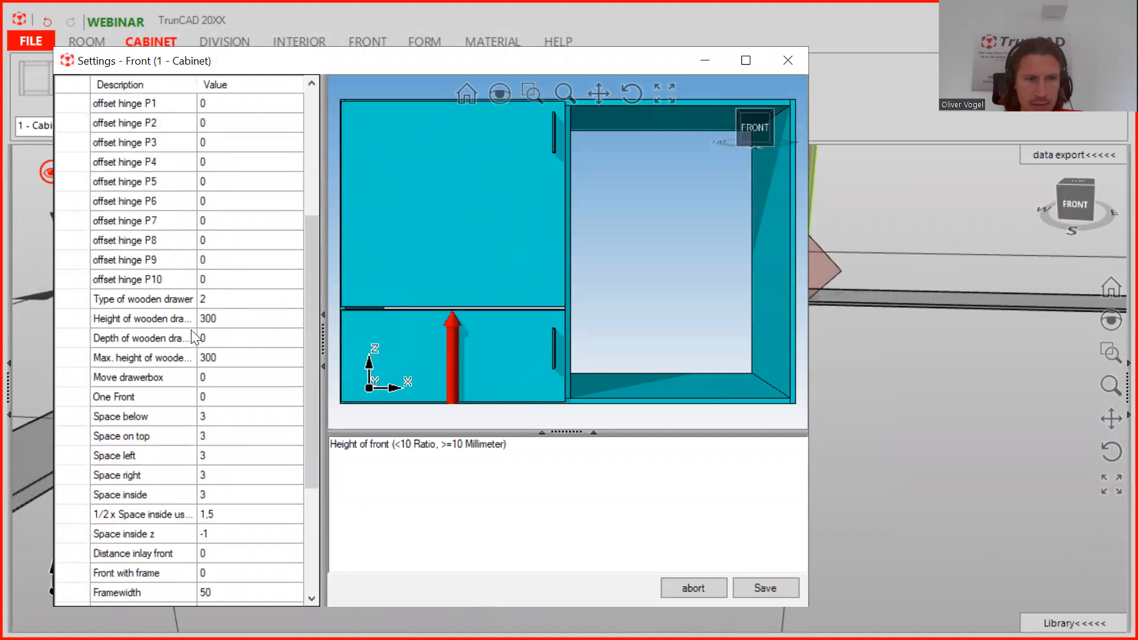
pyautogui.click(221, 496)
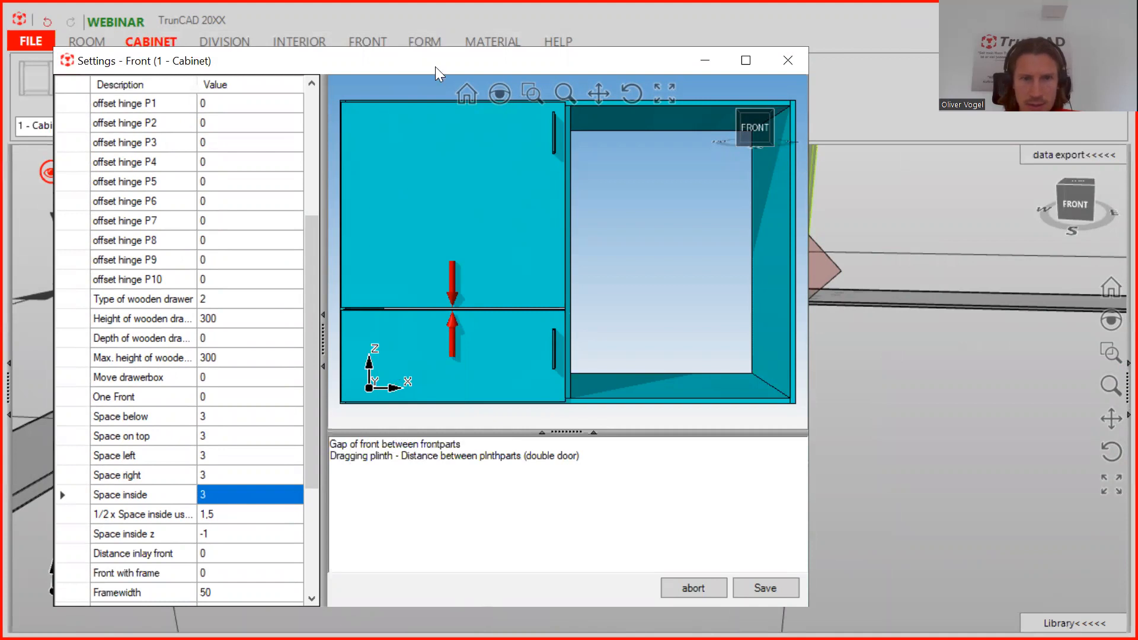
pyautogui.moveTo(435, 66); pyautogui.dragTo(889, 77)
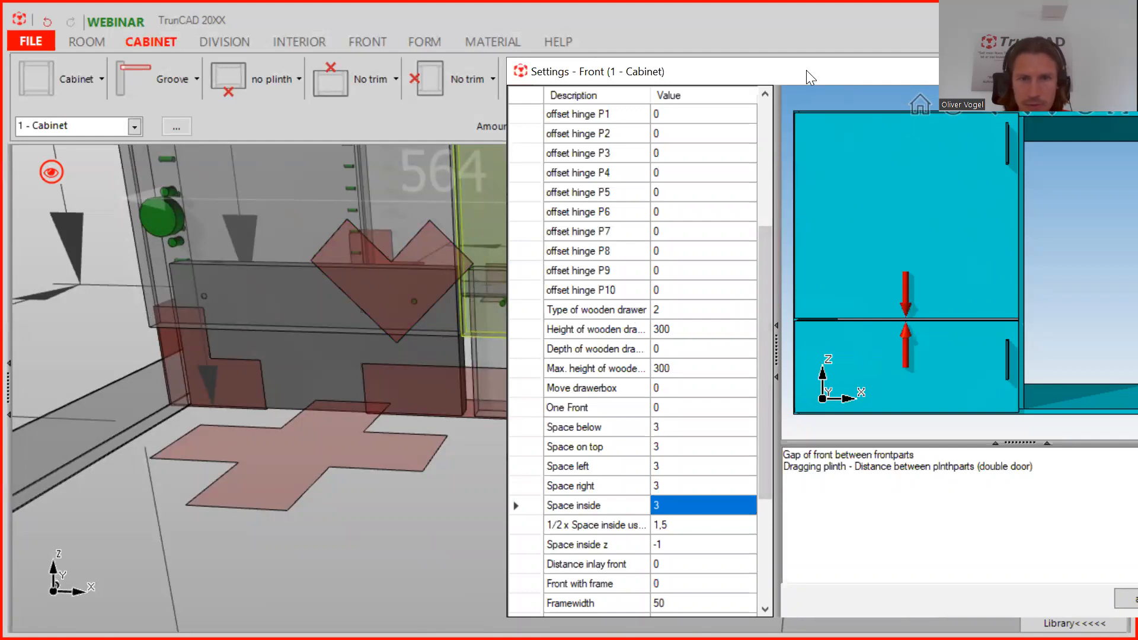
pyautogui.moveTo(807, 70); pyautogui.dragTo(689, 44)
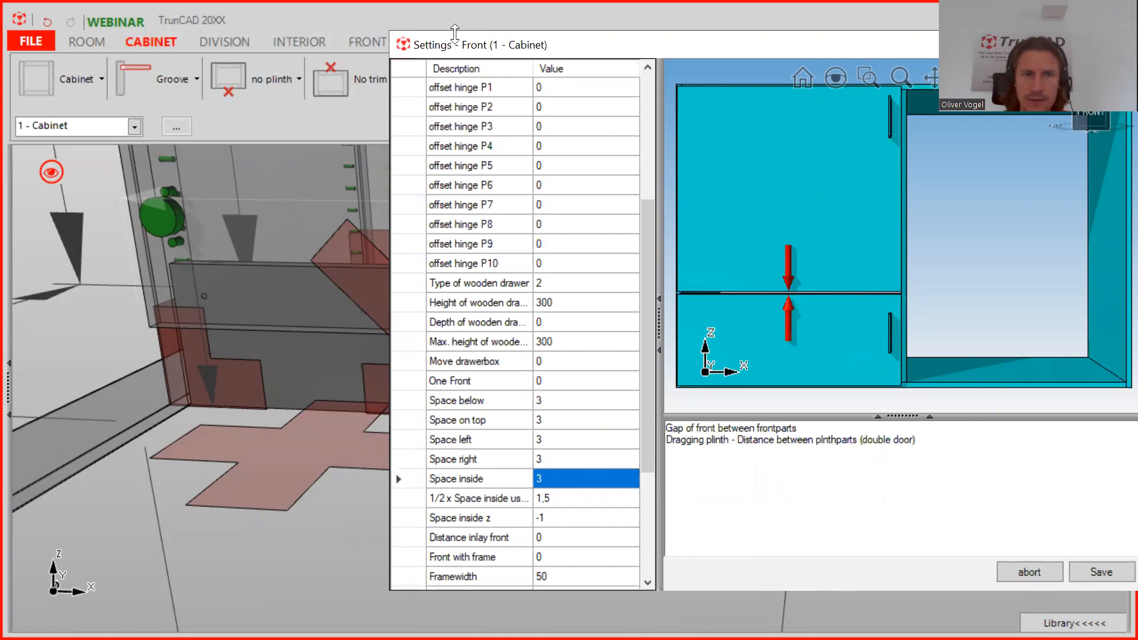
pyautogui.moveTo(554, 47); pyautogui.dragTo(707, 48)
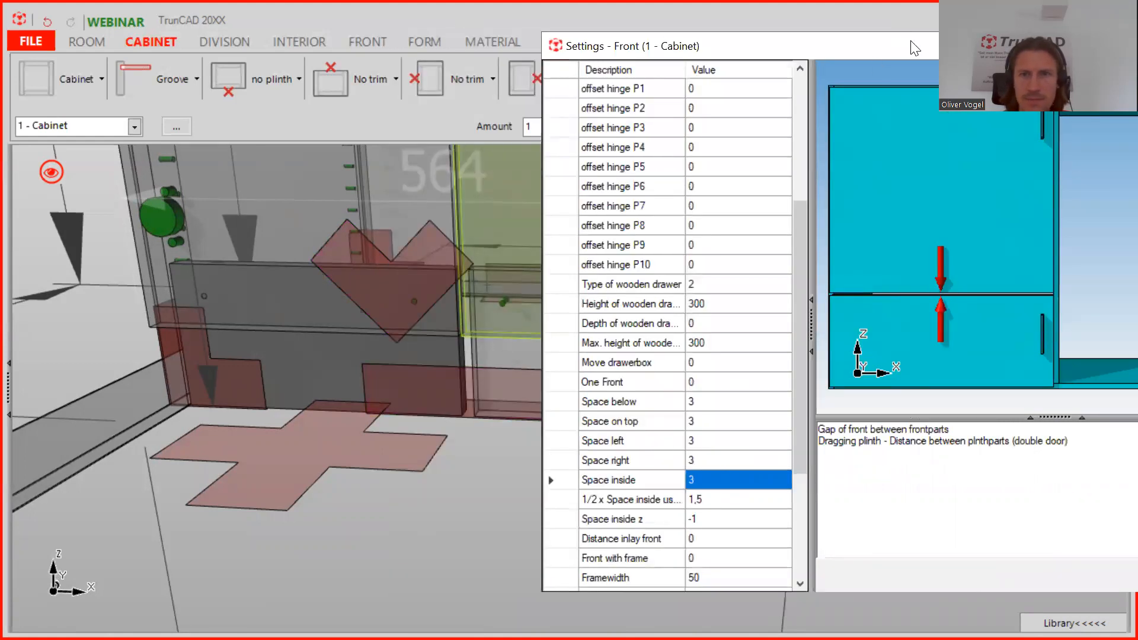
pyautogui.moveTo(912, 43); pyautogui.dragTo(454, 61)
pyautogui.click(819, 60)
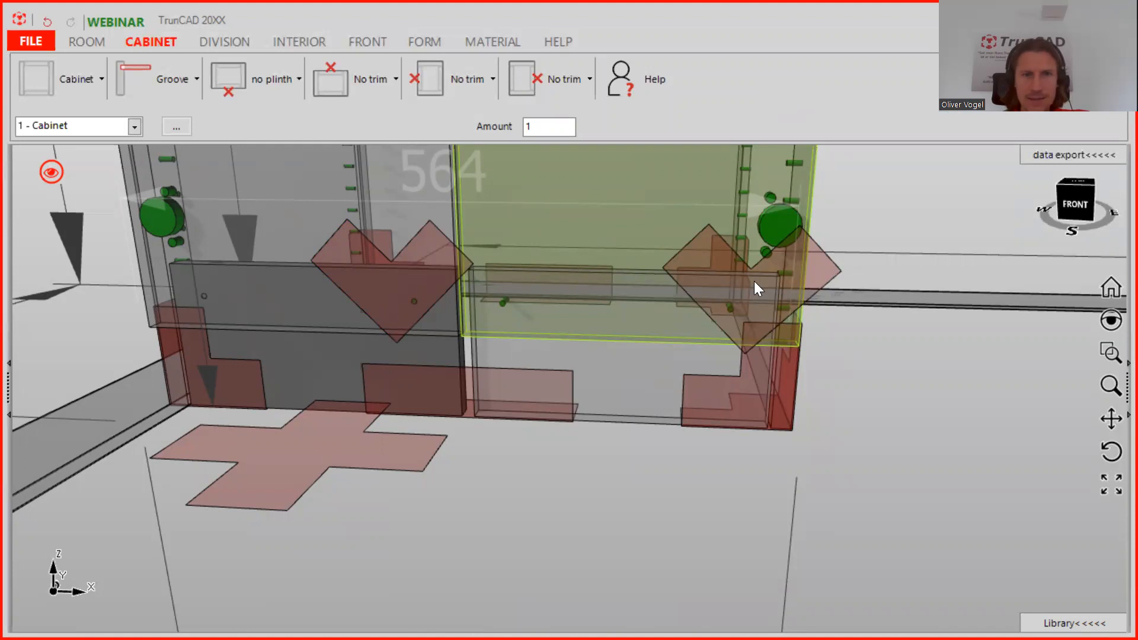
pyautogui.scroll(-2, 754, 293)
pyautogui.scroll(-1, 754, 294)
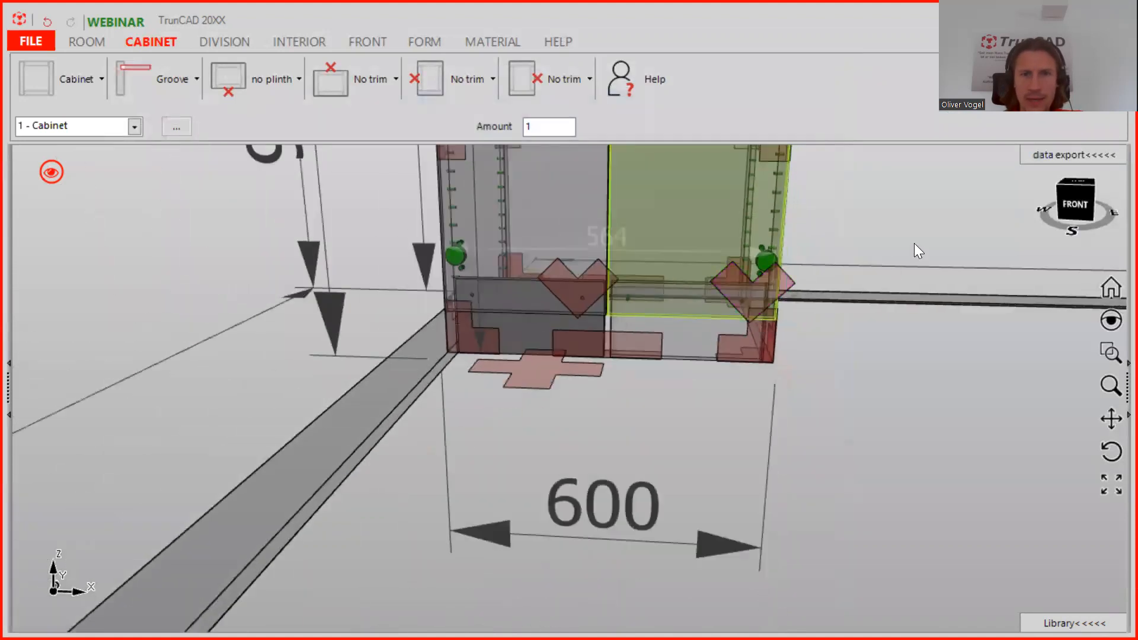
pyautogui.scroll(-2, 919, 244)
pyautogui.moveTo(945, 228); pyautogui.dragTo(877, 427, button='middle')
pyautogui.scroll(1, 892, 346)
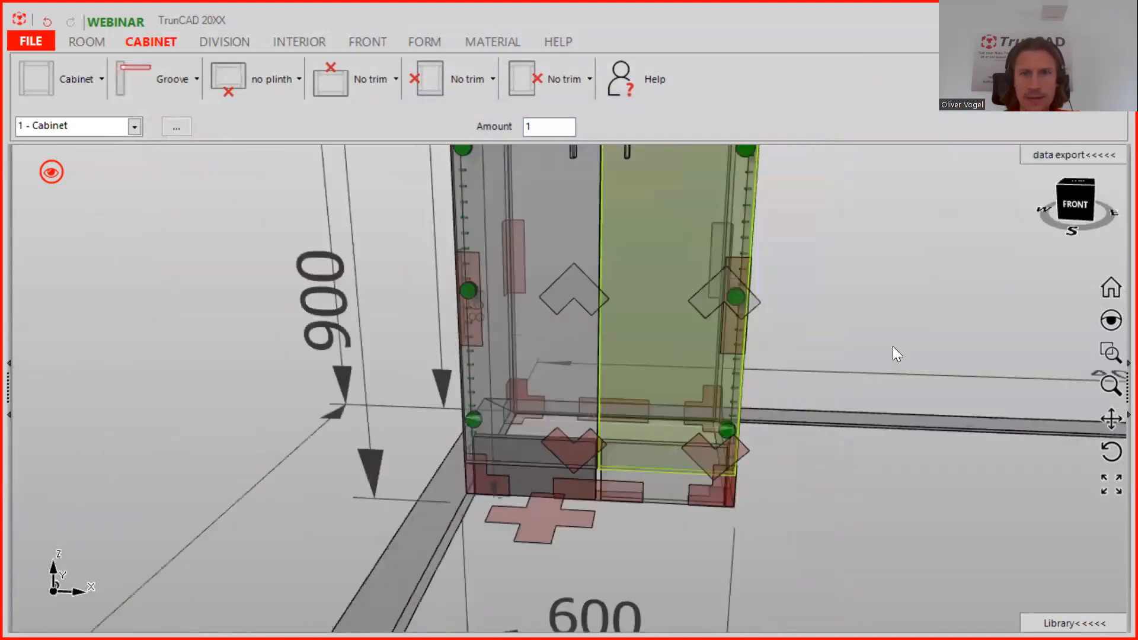
pyautogui.scroll(-3, 896, 344)
pyautogui.moveTo(932, 299); pyautogui.dragTo(883, 320, button='middle')
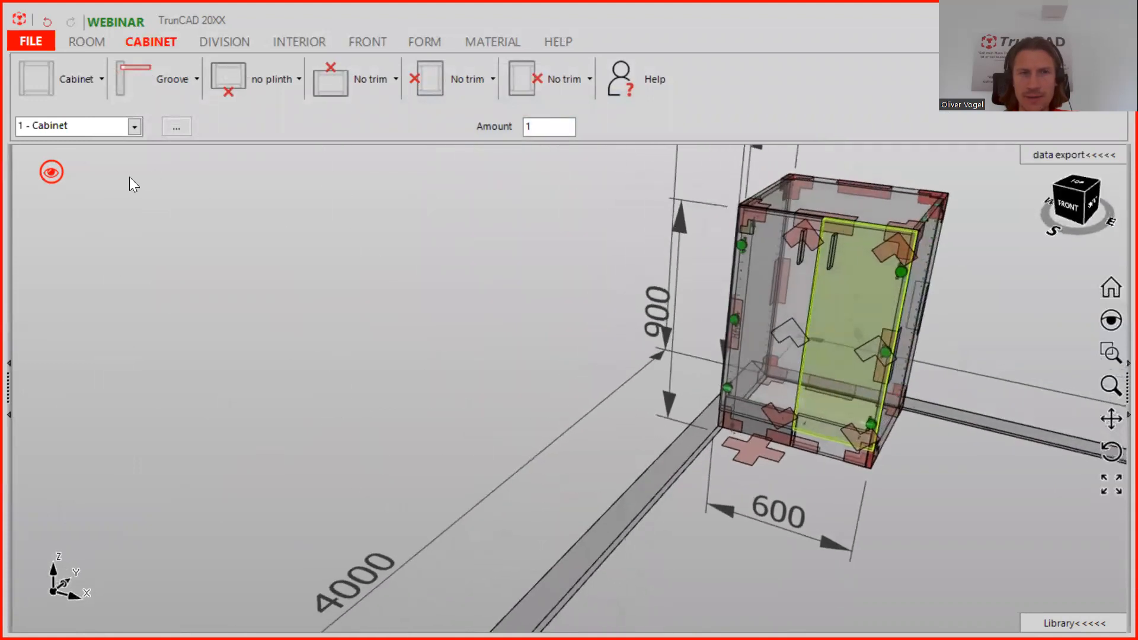
pyautogui.click(283, 41)
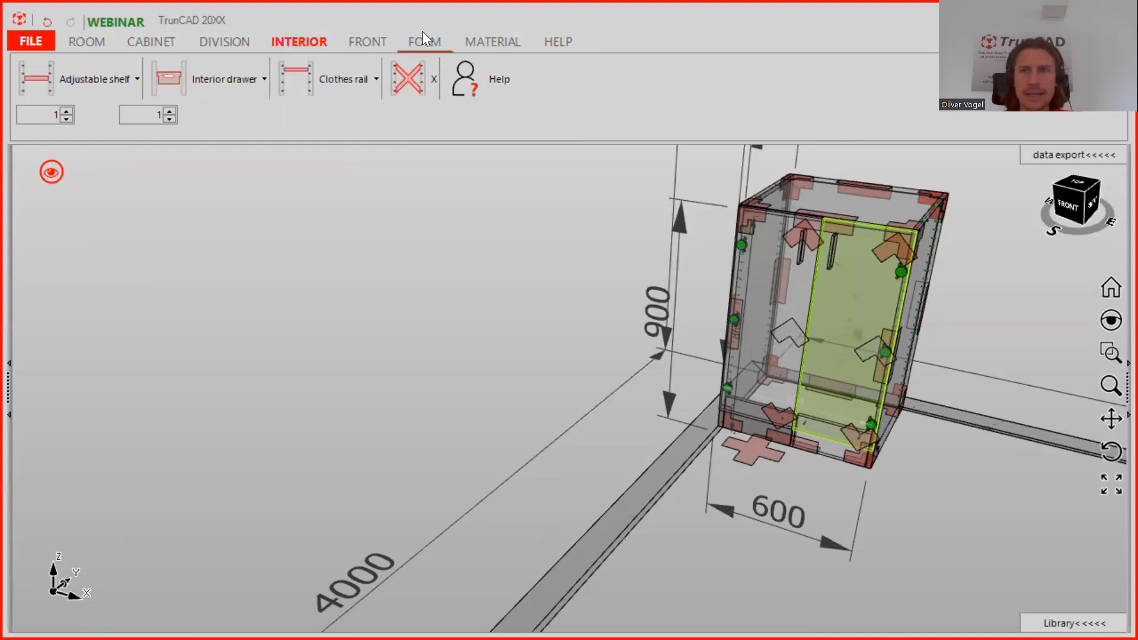
pyautogui.click(556, 41)
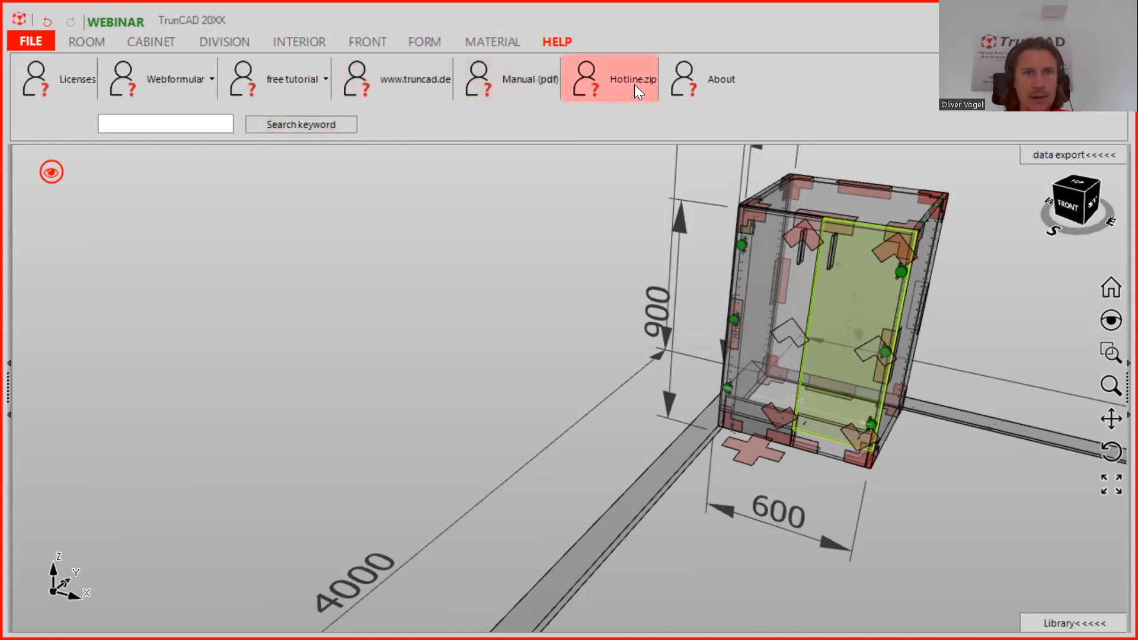
pyautogui.click(621, 77)
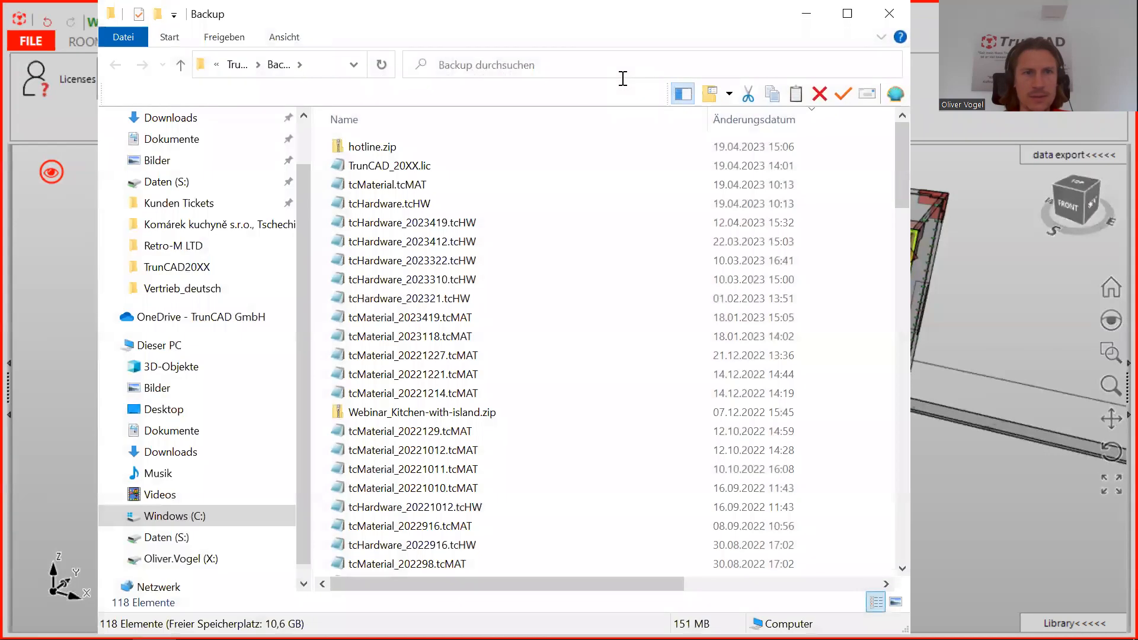
pyautogui.click(888, 13)
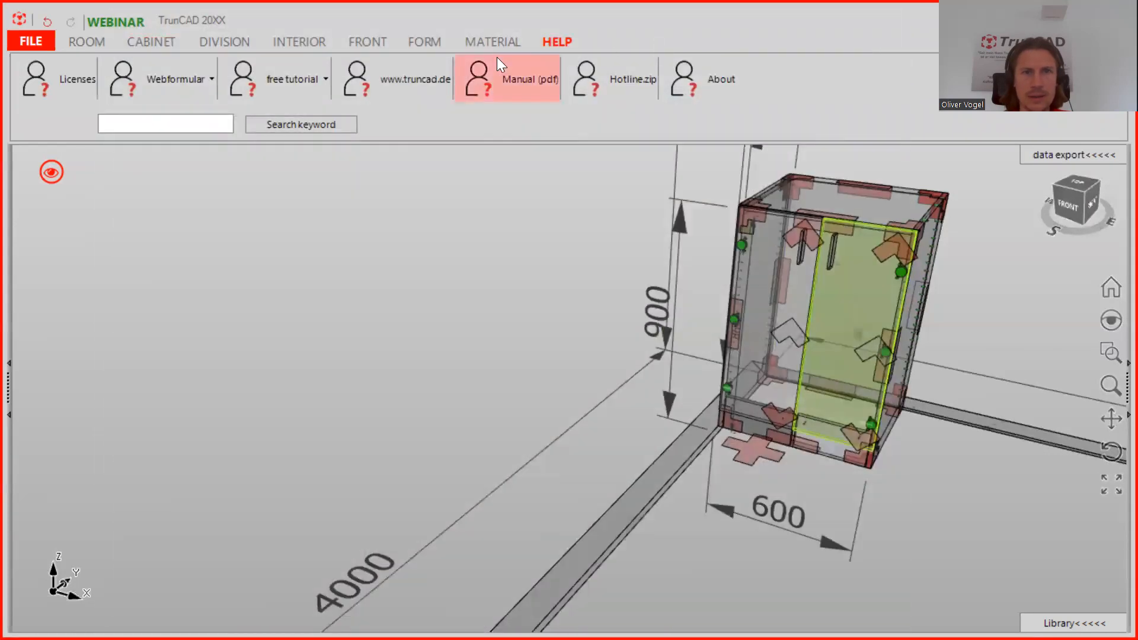
# Step: Open the free tutorial website and go to its Starter Webinars page
pyautogui.click(291, 75)
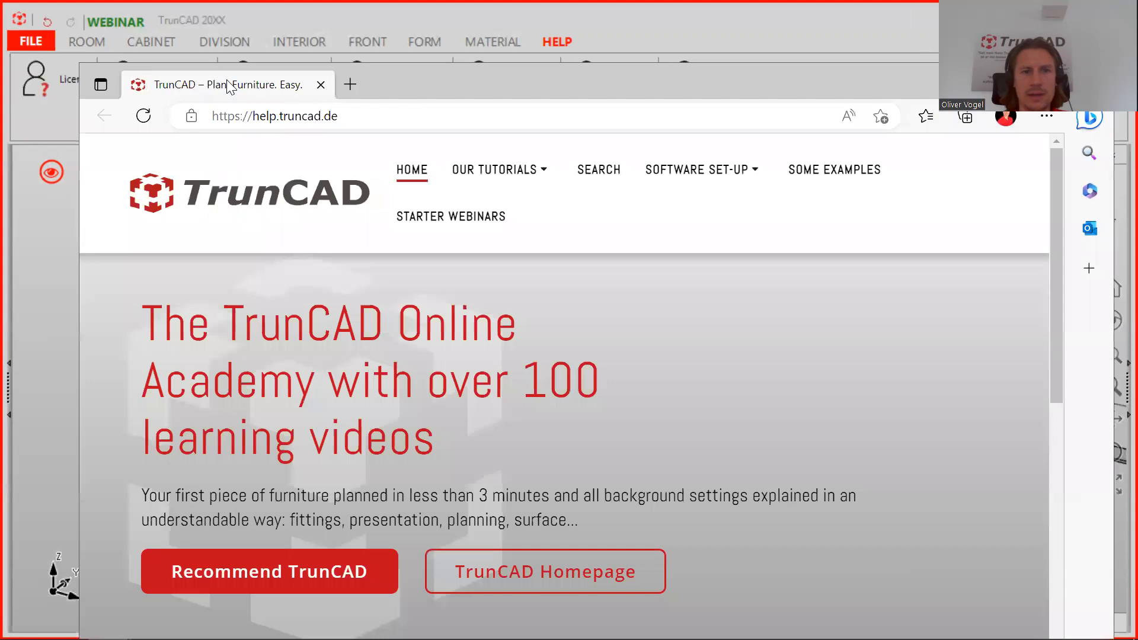
pyautogui.moveTo(574, 92); pyautogui.dragTo(541, 47)
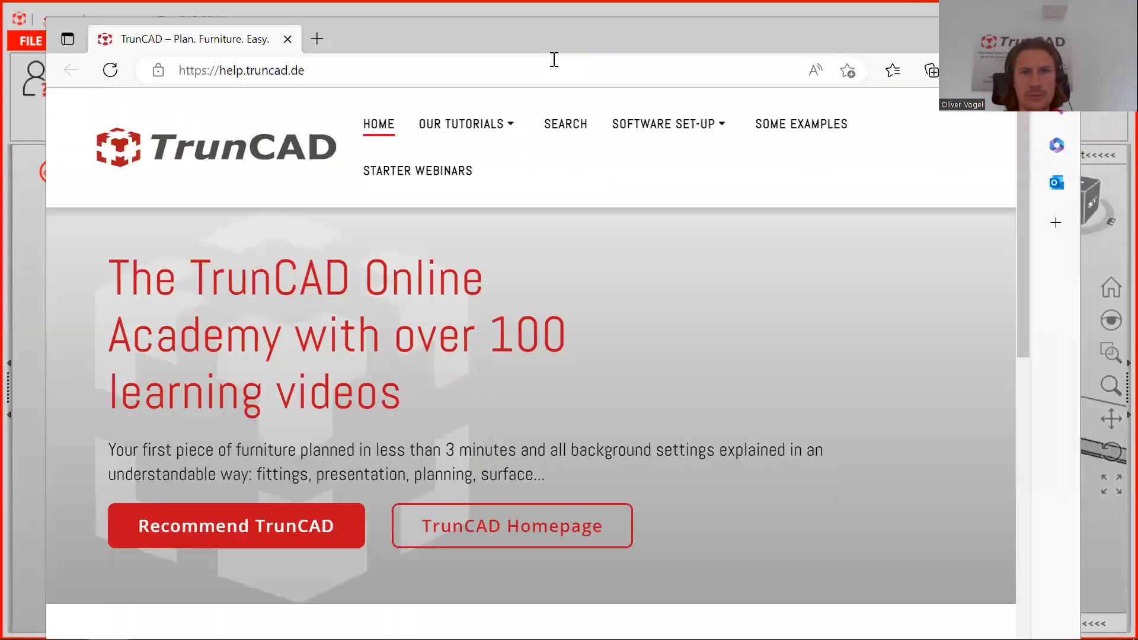
pyautogui.click(412, 174)
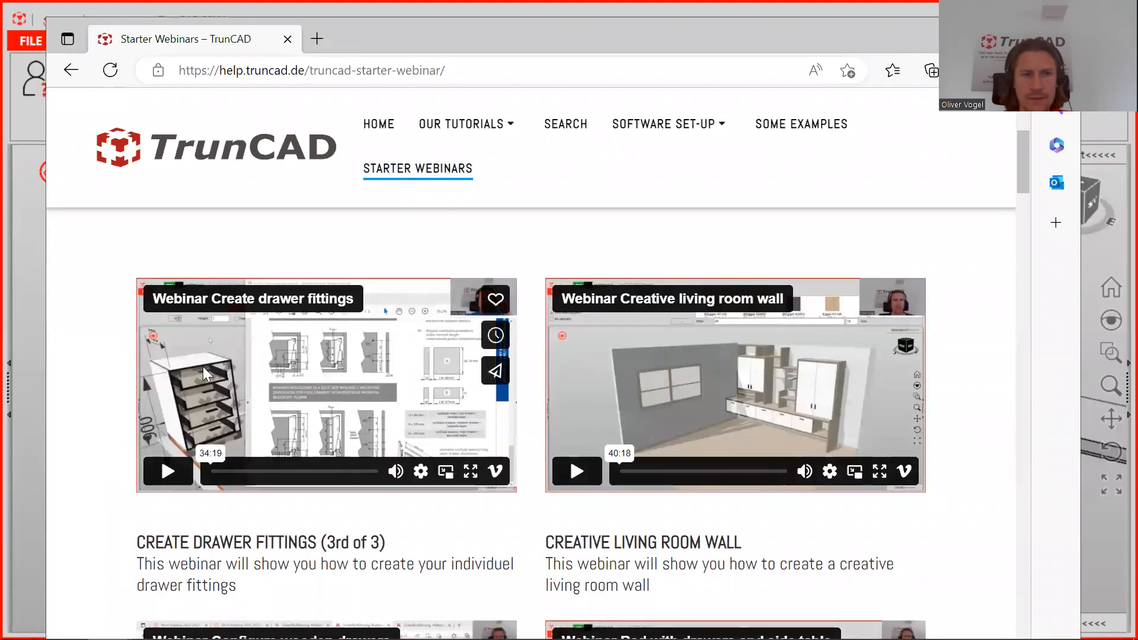
# Step: Look through the three-part drawer webinar series, highlight the title "Front drawers and interior drawers (1st of 3)" and minimize the browser
pyautogui.scroll(-3, 209, 381)
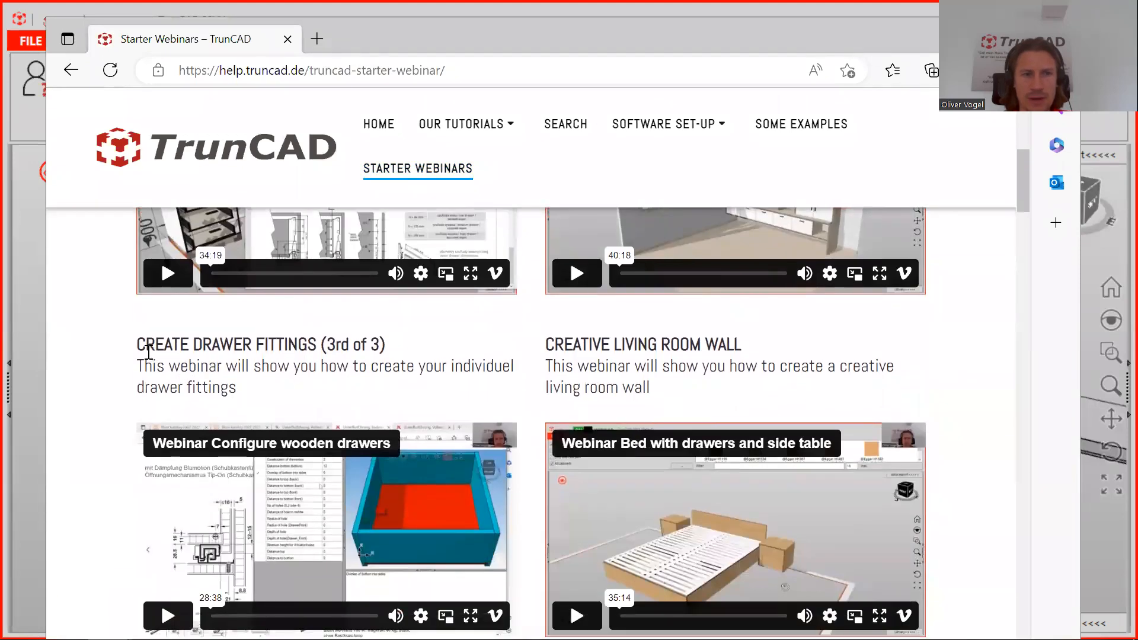
pyautogui.scroll(-5, 343, 353)
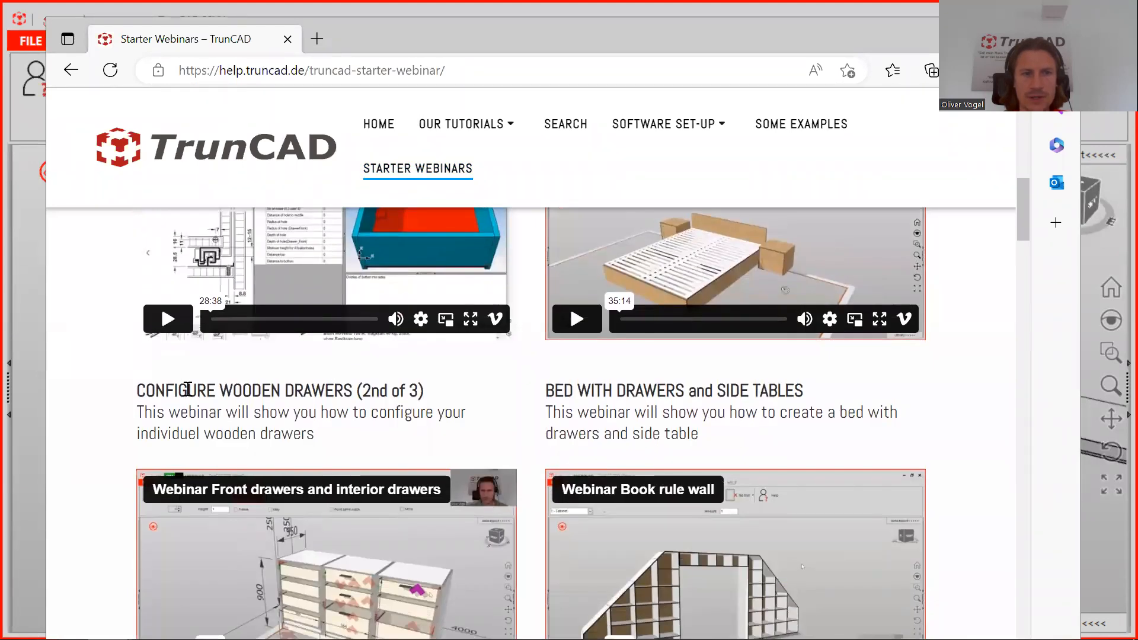
pyautogui.scroll(-5, 325, 395)
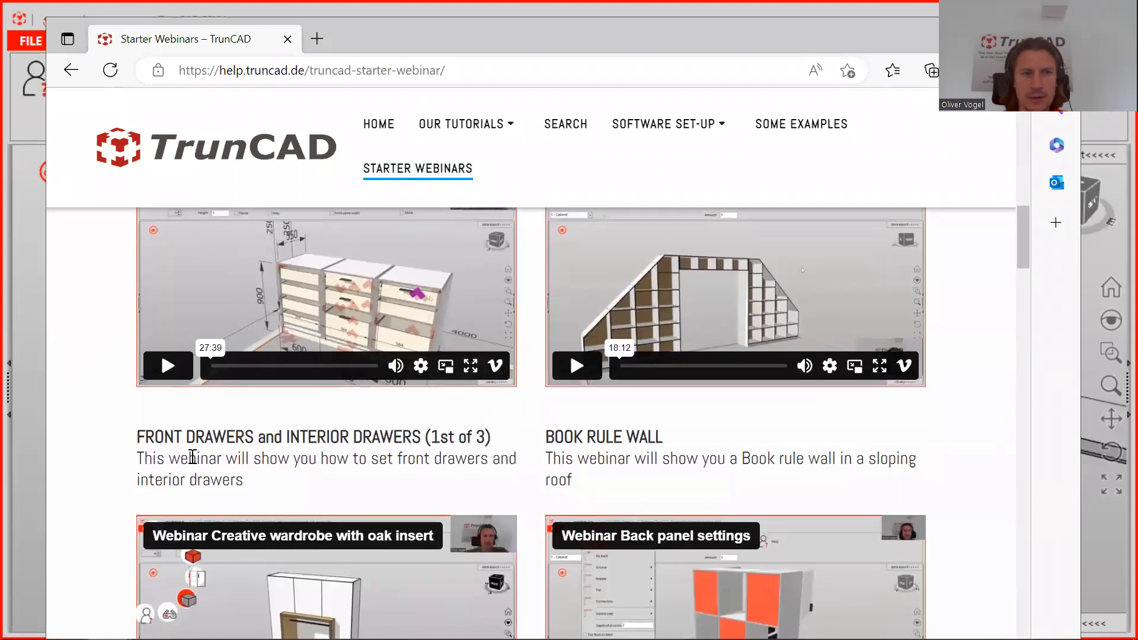
pyautogui.scroll(2, 184, 449)
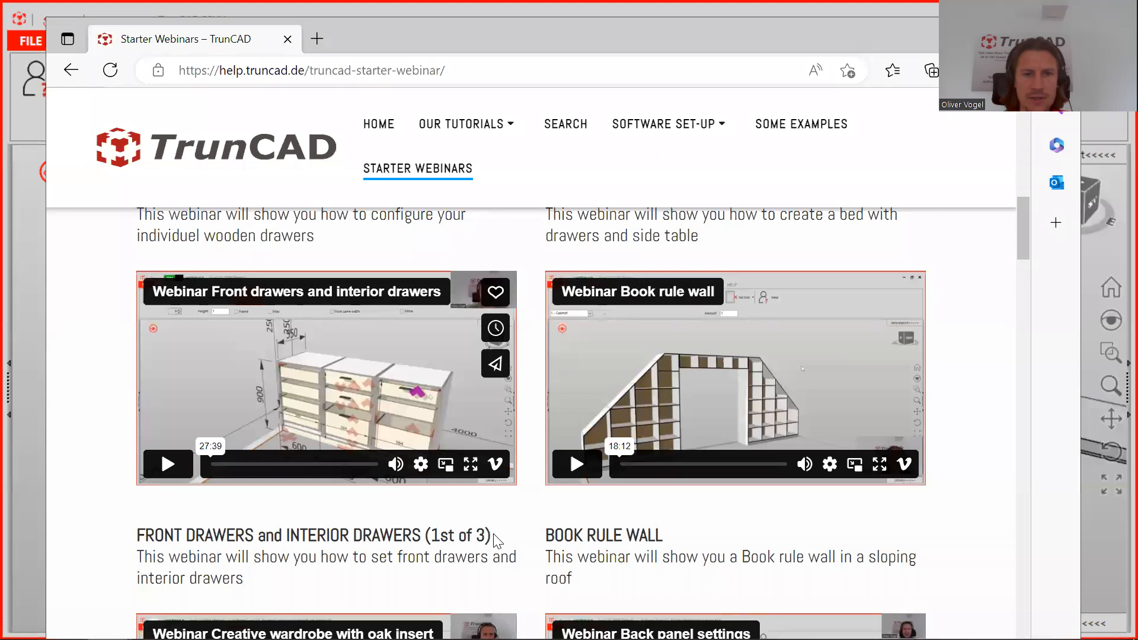
pyautogui.moveTo(488, 536); pyautogui.dragTo(149, 532)
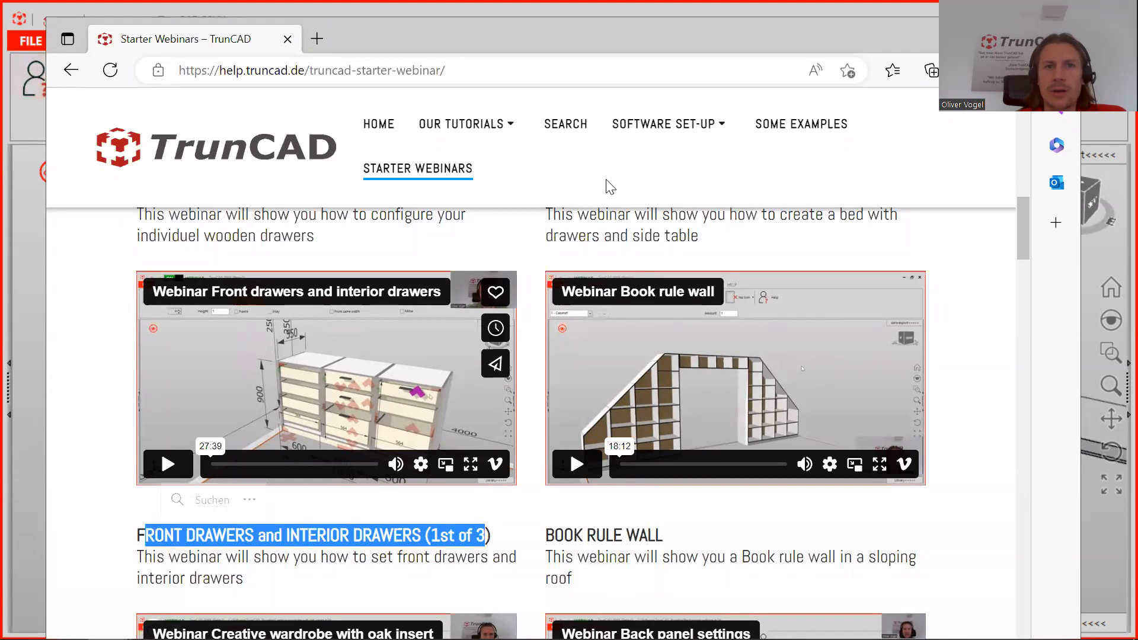
pyautogui.moveTo(683, 35); pyautogui.dragTo(803, 77)
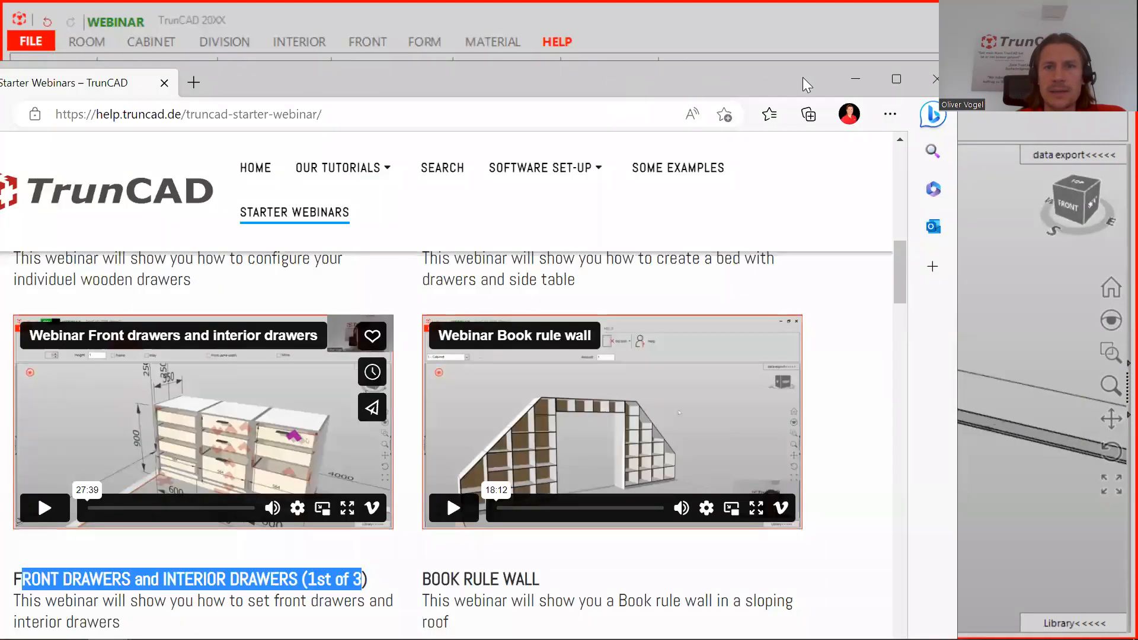
pyautogui.click(856, 80)
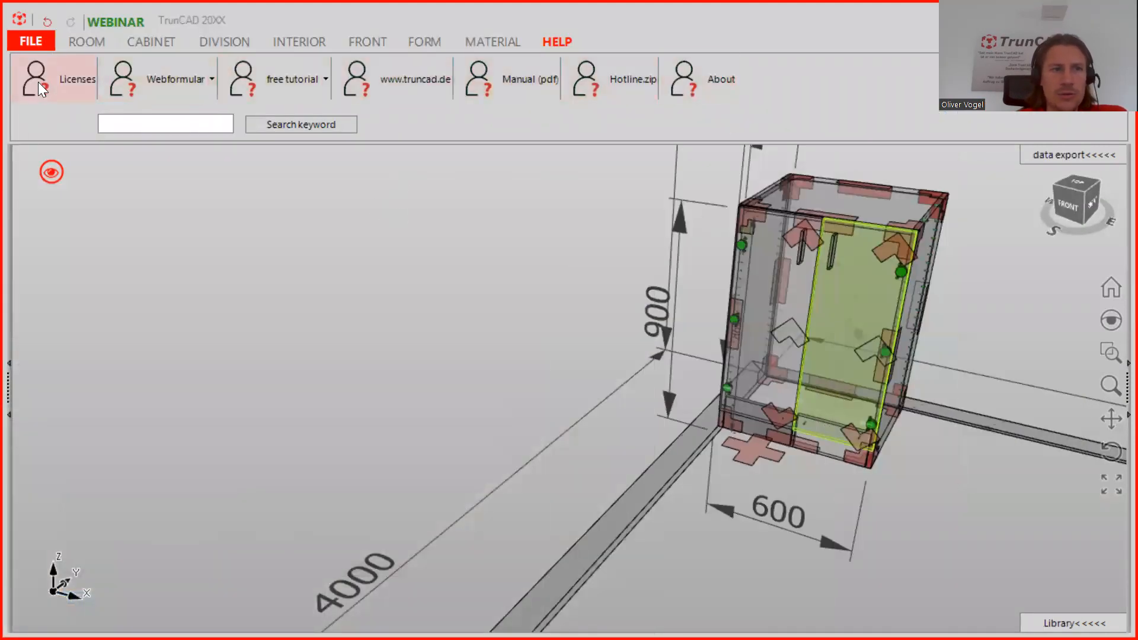
# Step: Display the cabinet with solid surfaces and remove its double doors and plinth boards
pyautogui.click(49, 173)
pyautogui.click(166, 125)
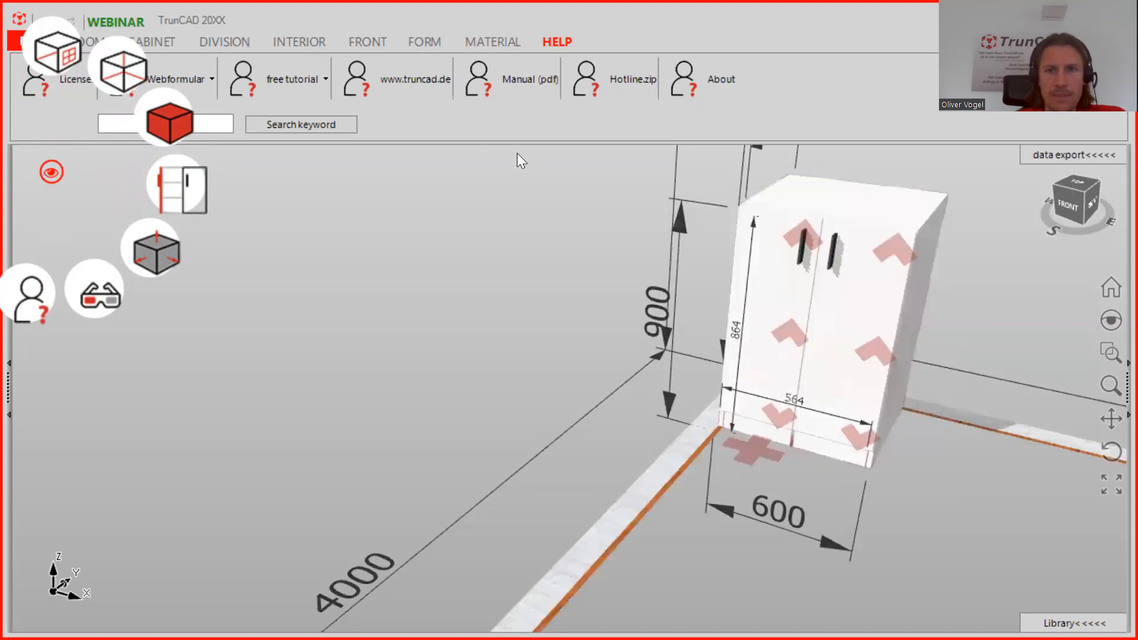
pyautogui.click(790, 334)
pyautogui.click(707, 444)
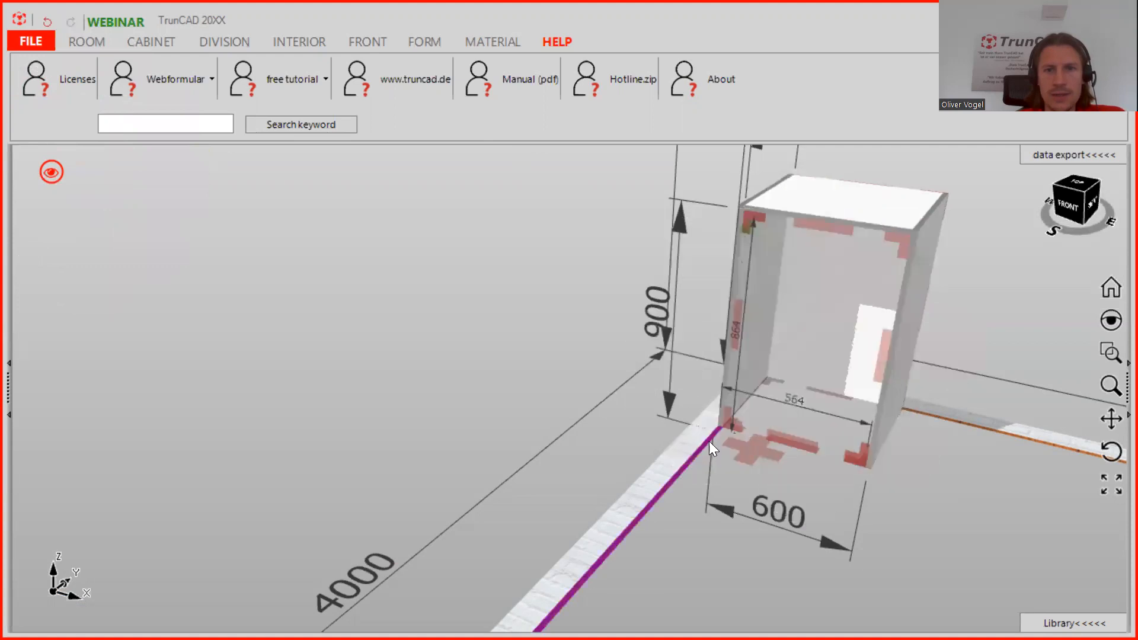
# Step: Start a new project with the standard cabinet
pyautogui.click(41, 39)
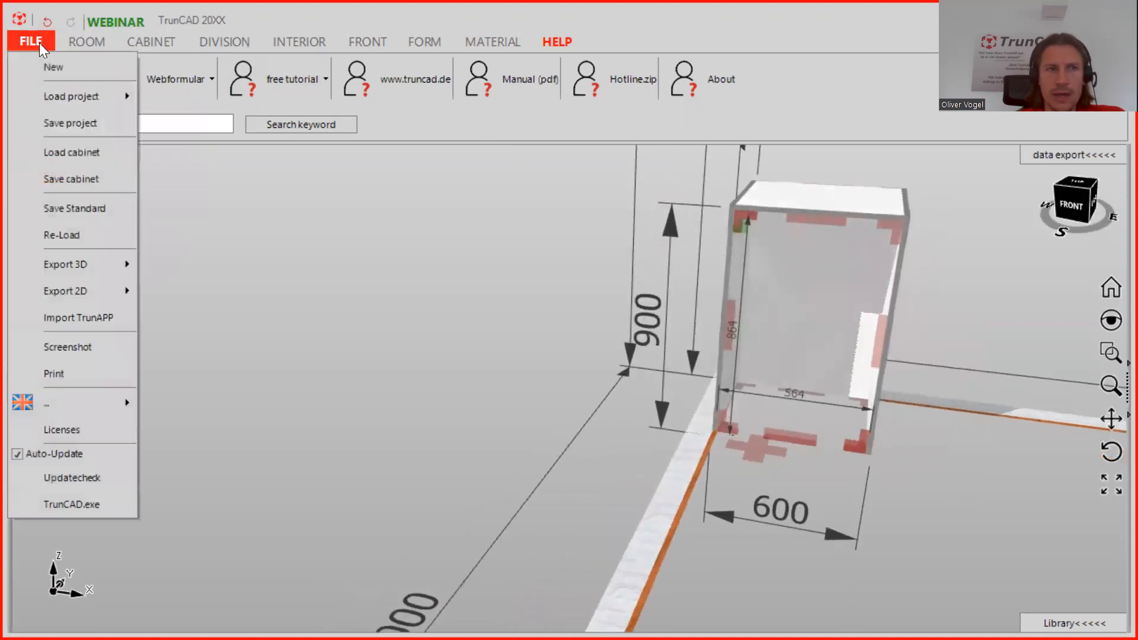
pyautogui.click(68, 66)
pyautogui.click(581, 385)
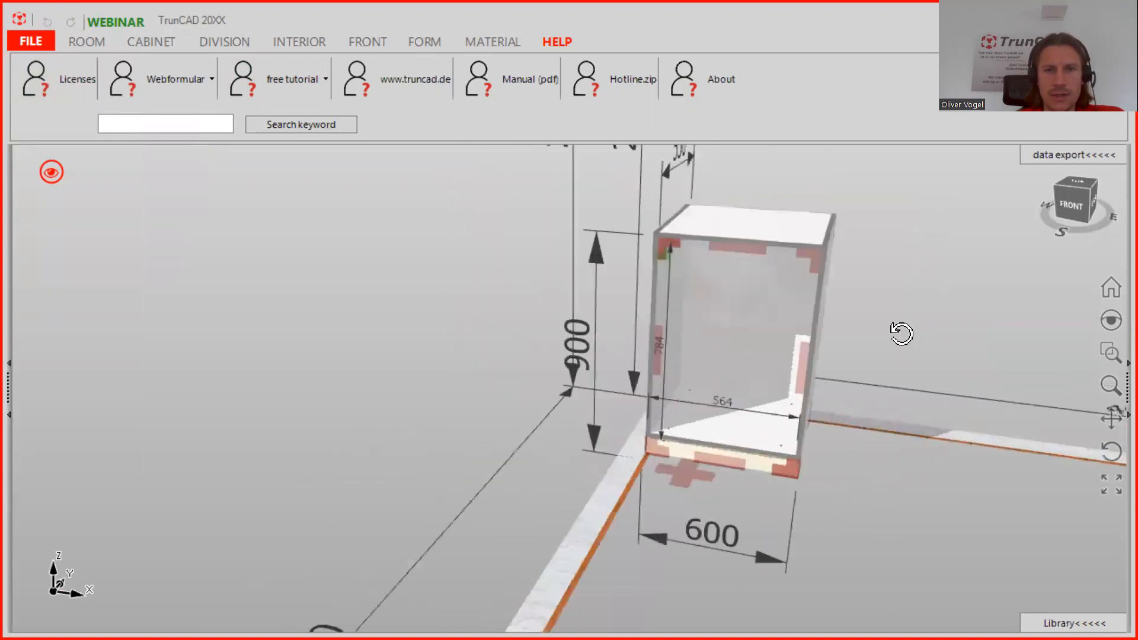
pyautogui.moveTo(889, 326); pyautogui.dragTo(800, 326, button='middle')
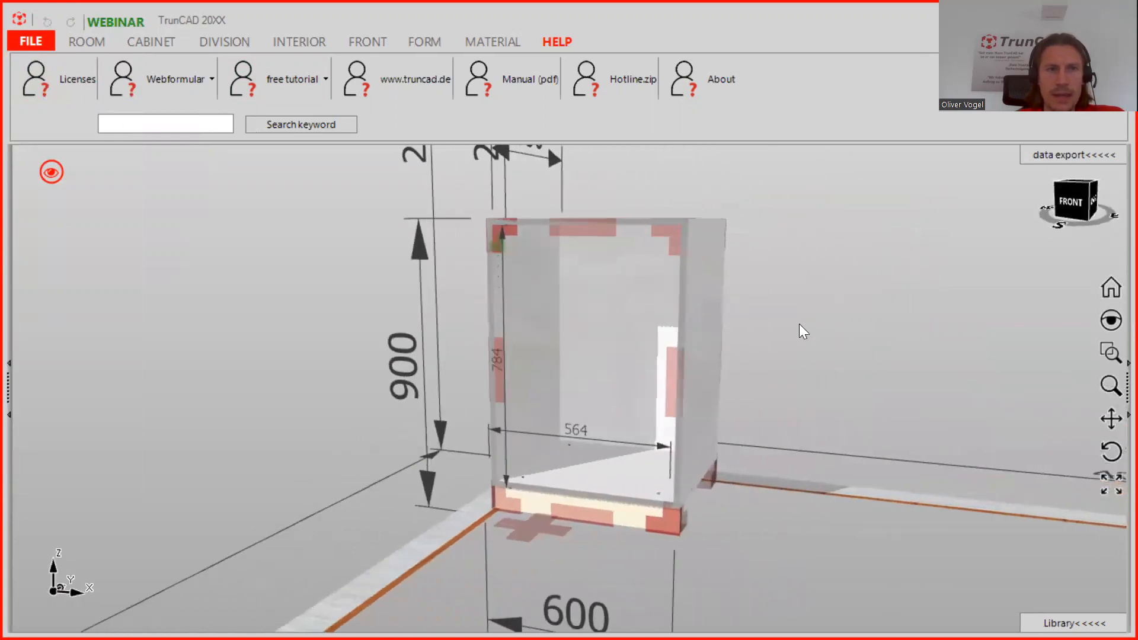
# Step: Insert 2 adjustable shelves into the cabinet's interior
pyautogui.click(314, 42)
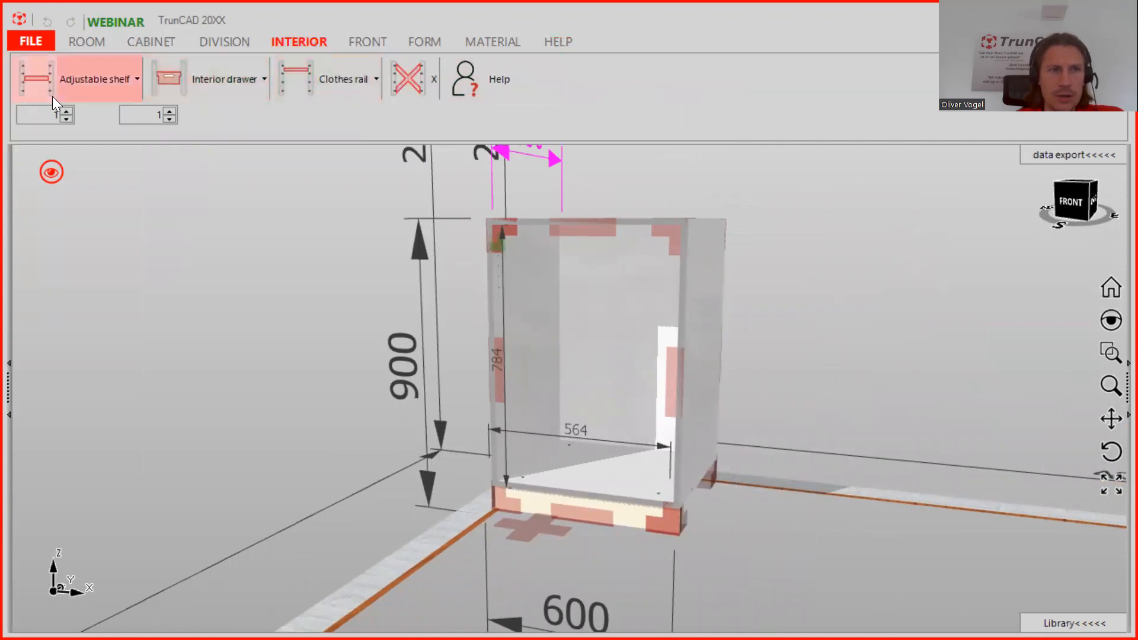
pyautogui.click(67, 111)
pyautogui.click(43, 82)
pyautogui.click(583, 270)
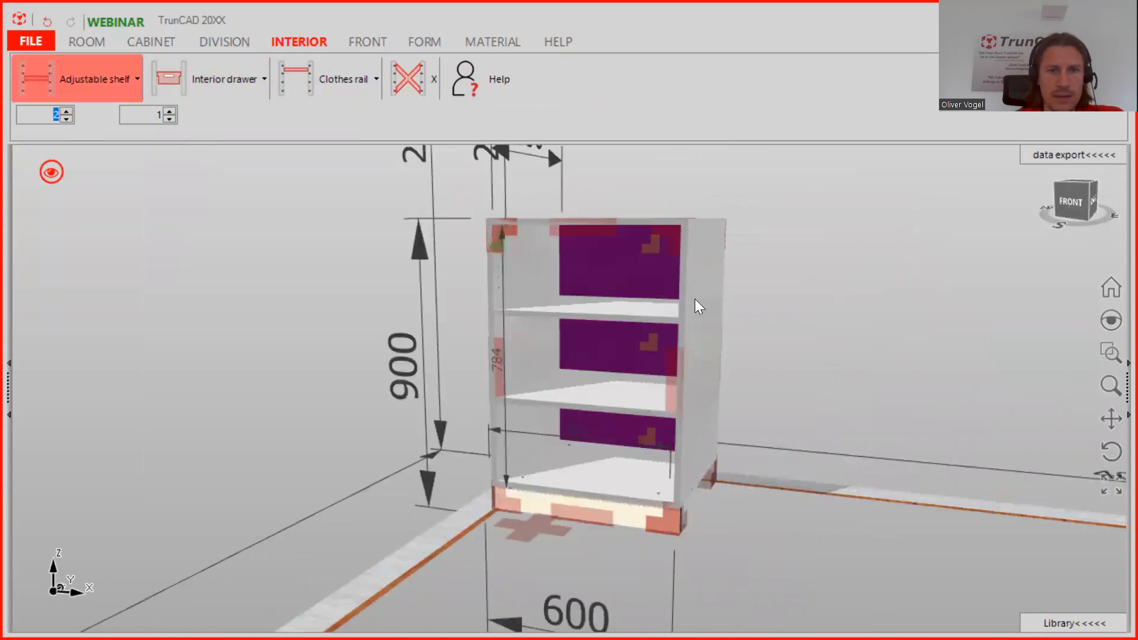
# Step: Enlarge the middle compartment between the two shelves by changing its area height
pyautogui.scroll(-2, 773, 298)
pyautogui.moveTo(778, 296); pyautogui.dragTo(783, 310, button='middle')
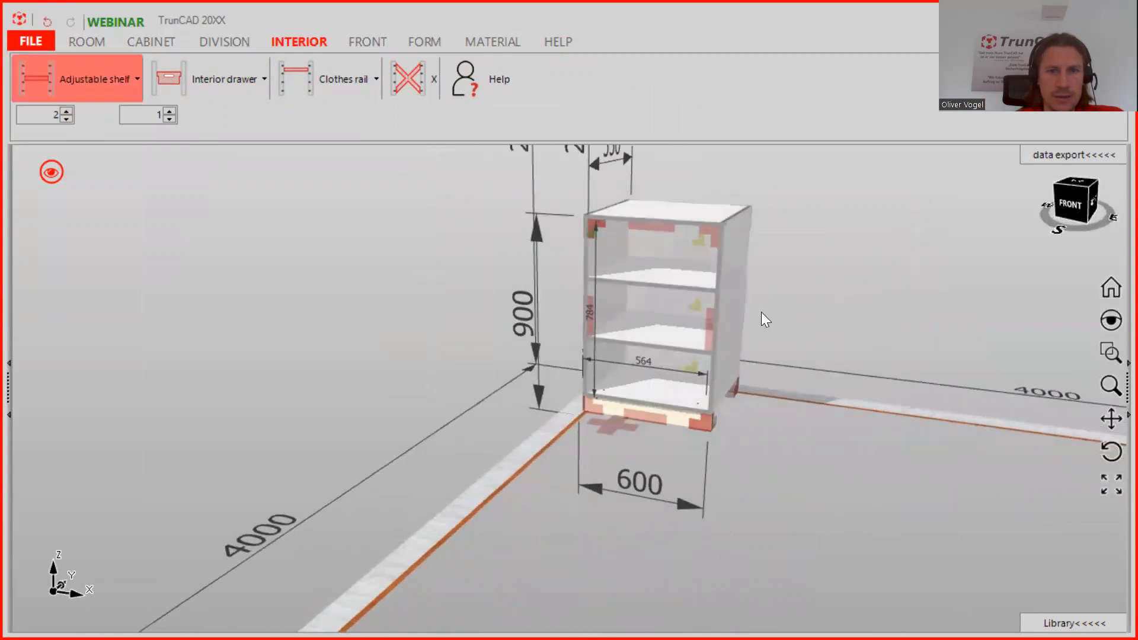
pyautogui.scroll(2, 762, 314)
pyautogui.rightClick(663, 302)
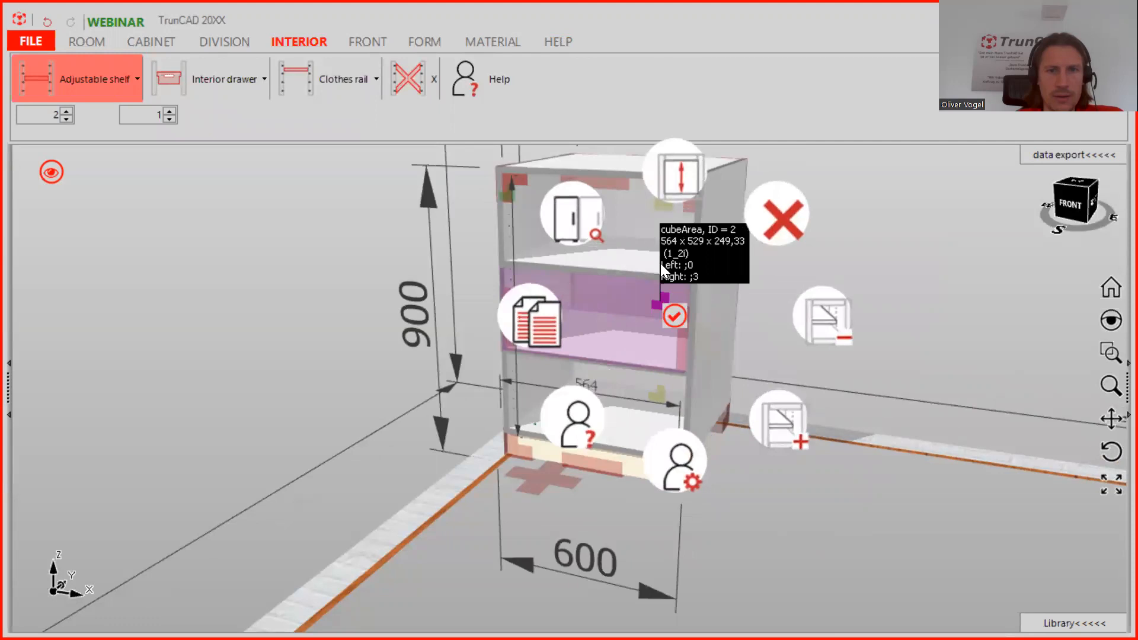
pyautogui.click(683, 179)
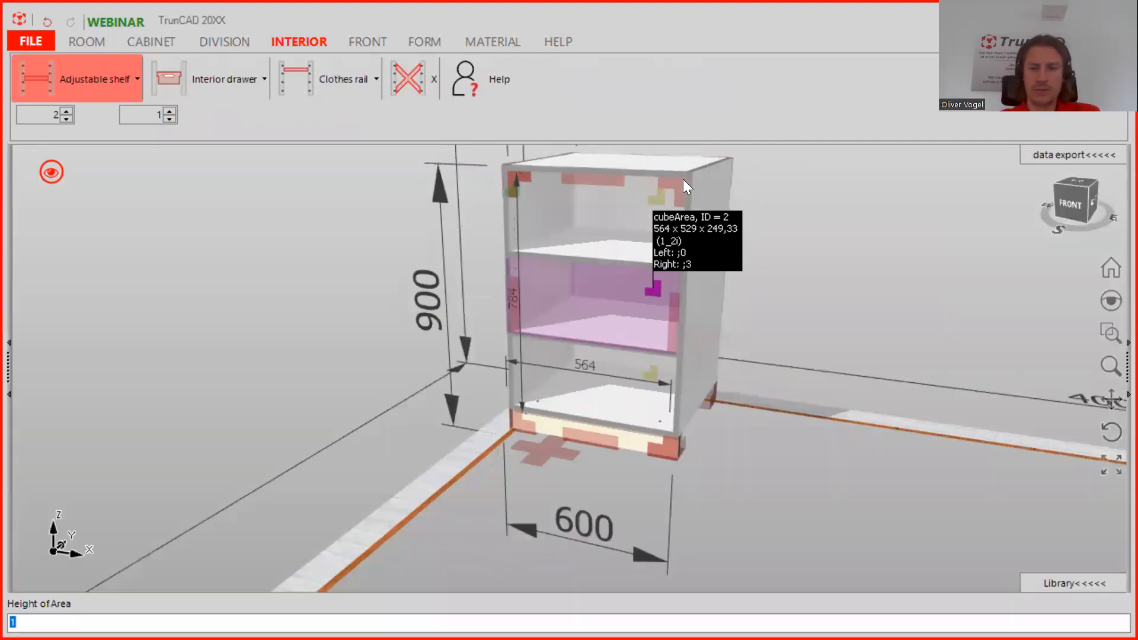
pyautogui.press('Return')
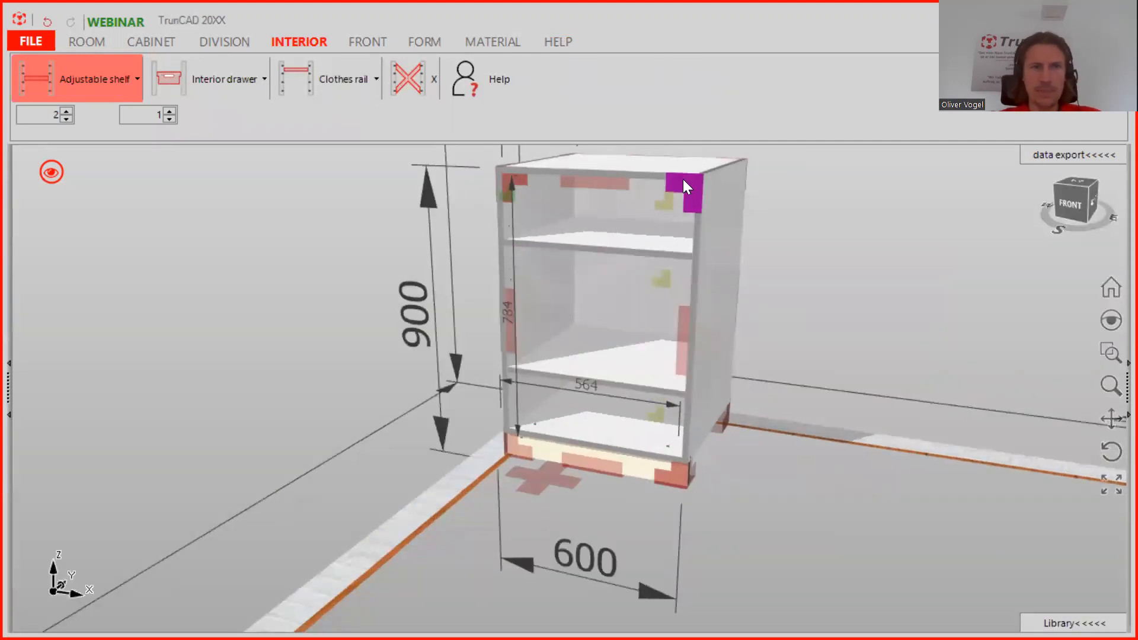
# Step: Clear the height, depth and distance to bottom values in the interior drawer settings
pyautogui.click(244, 83)
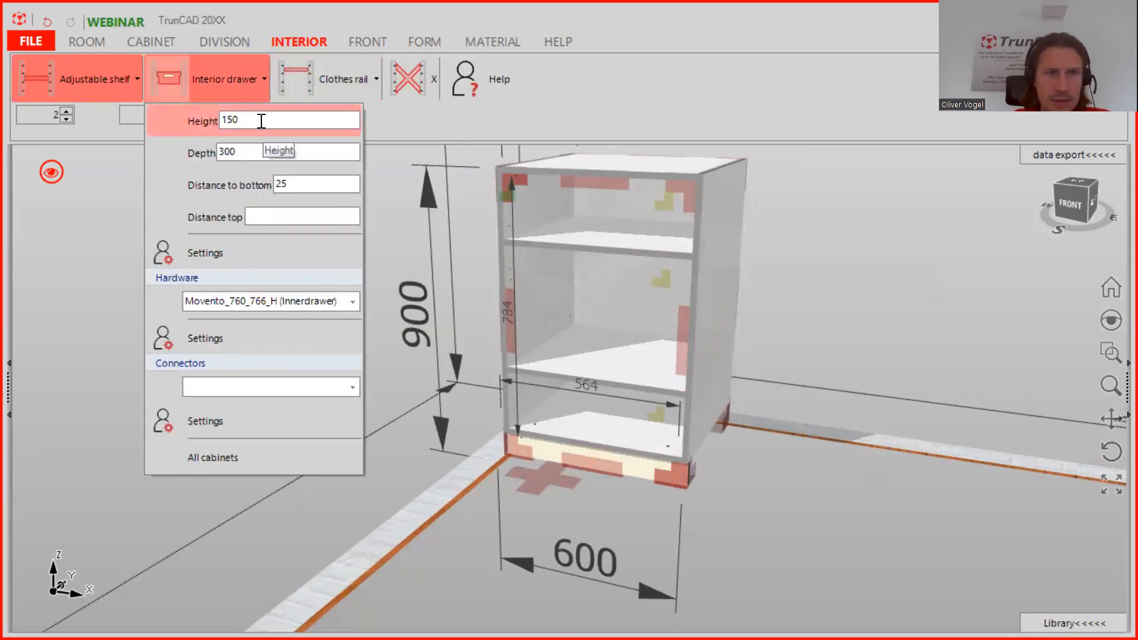
pyautogui.moveTo(261, 121)
pyautogui.mouseDown()
pyautogui.moveTo(208, 121)
pyautogui.moveTo(261, 122)
pyautogui.mouseUp()
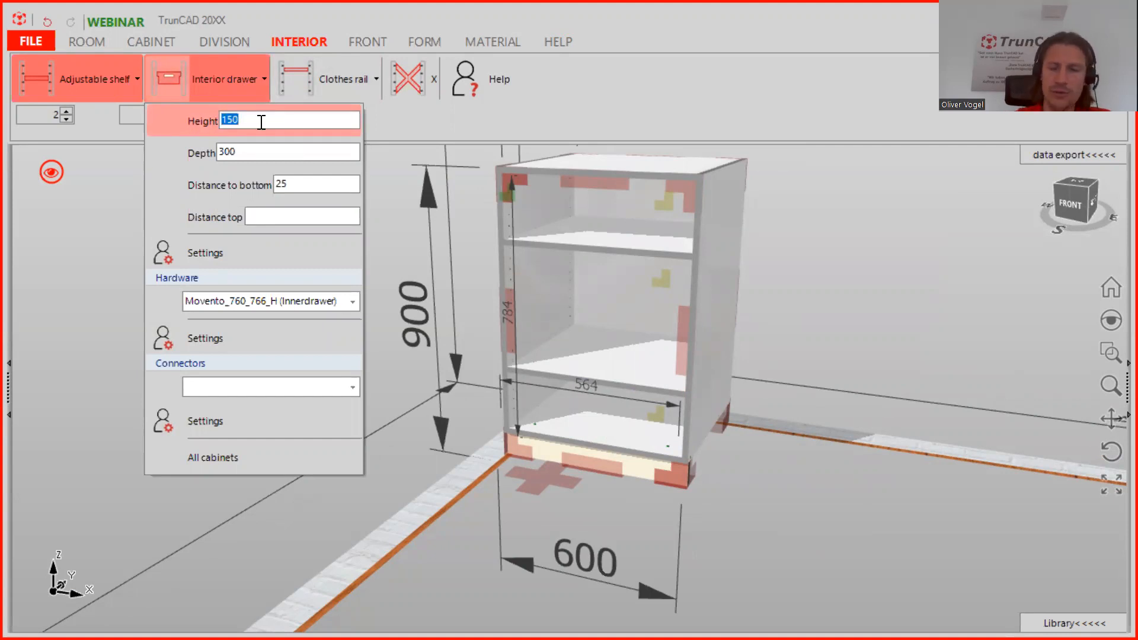
pyautogui.press('BackSpace')
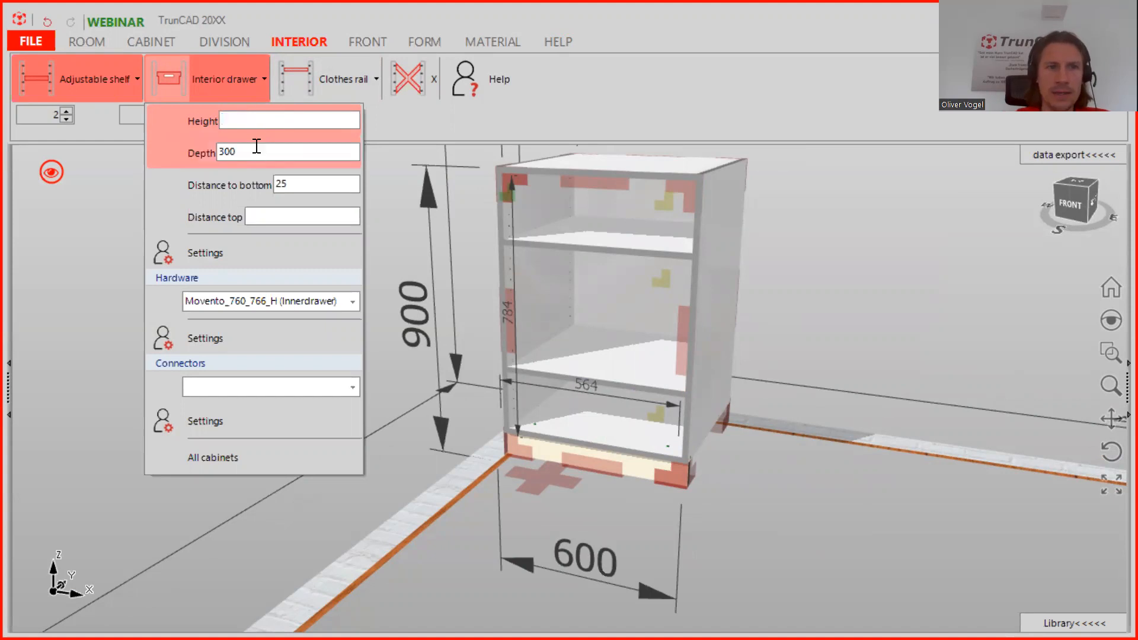
pyautogui.doubleClick(259, 151)
pyautogui.press('BackSpace')
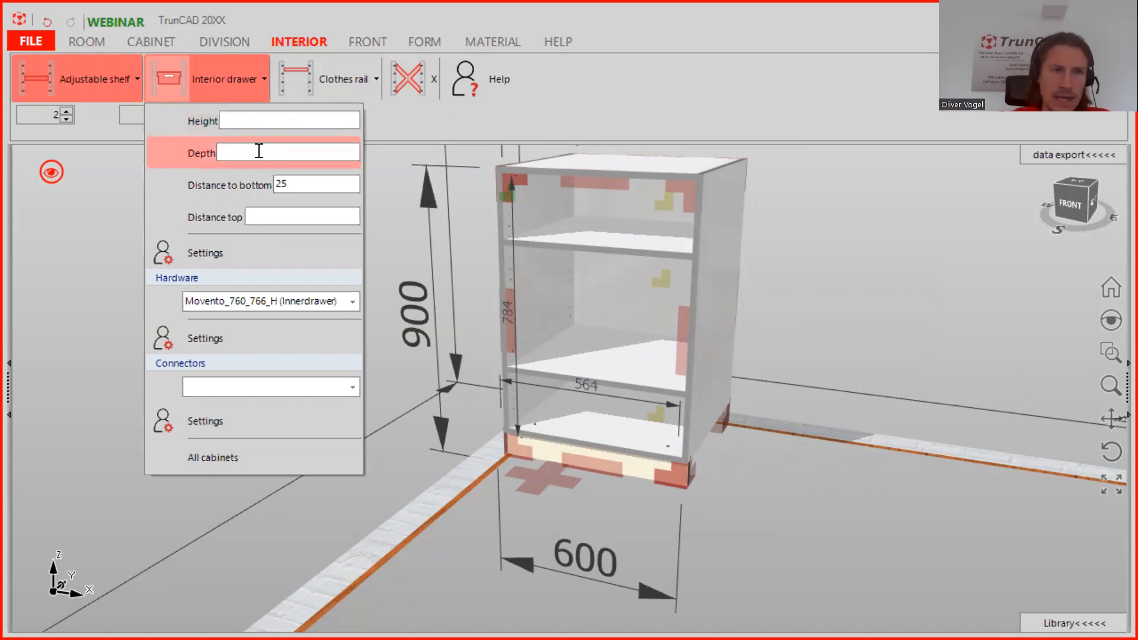
pyautogui.doubleClick(313, 185)
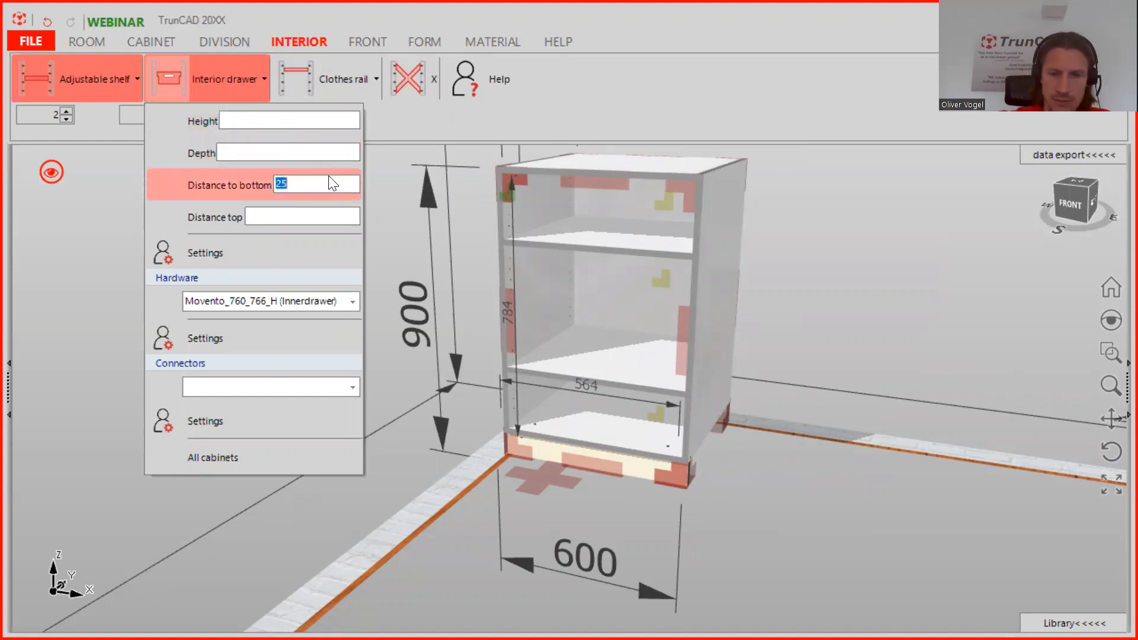
pyautogui.press('BackSpace')
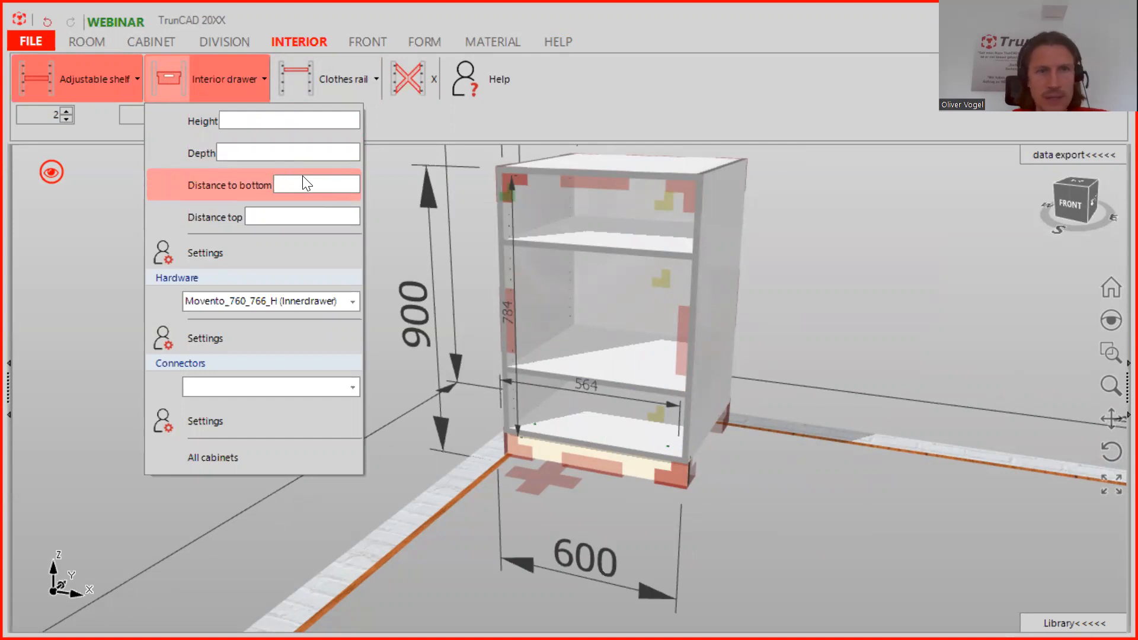
# Step: Insert 2 interior drawers into the middle compartment between the shelves
pyautogui.click(525, 115)
pyautogui.click(169, 111)
pyautogui.moveTo(170, 83); pyautogui.dragTo(608, 283)
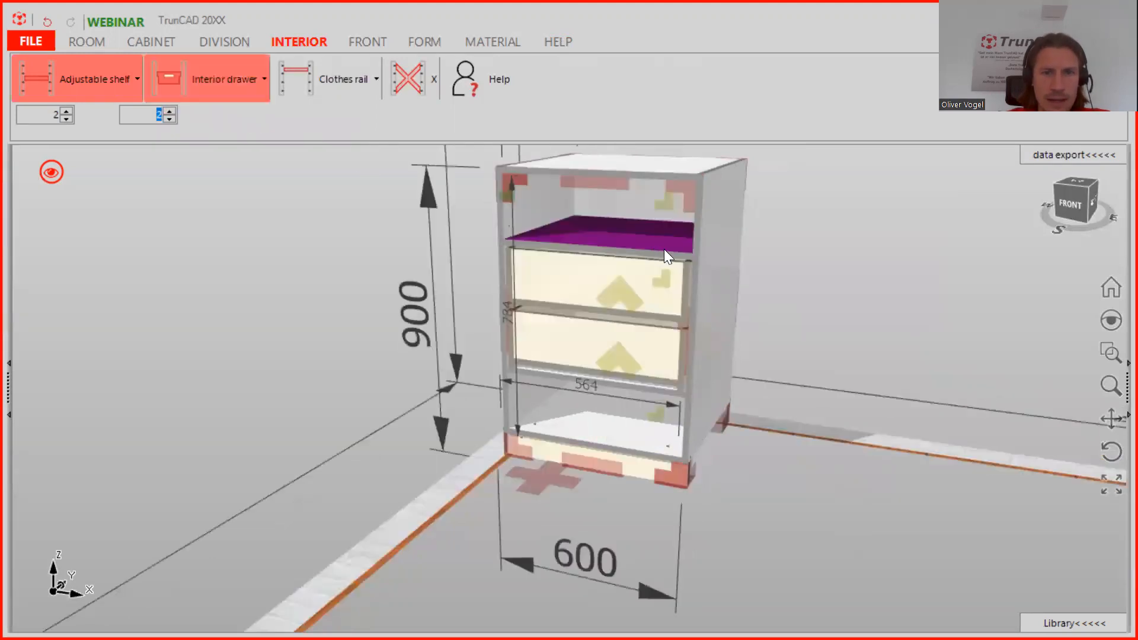
pyautogui.scroll(5, 840, 272)
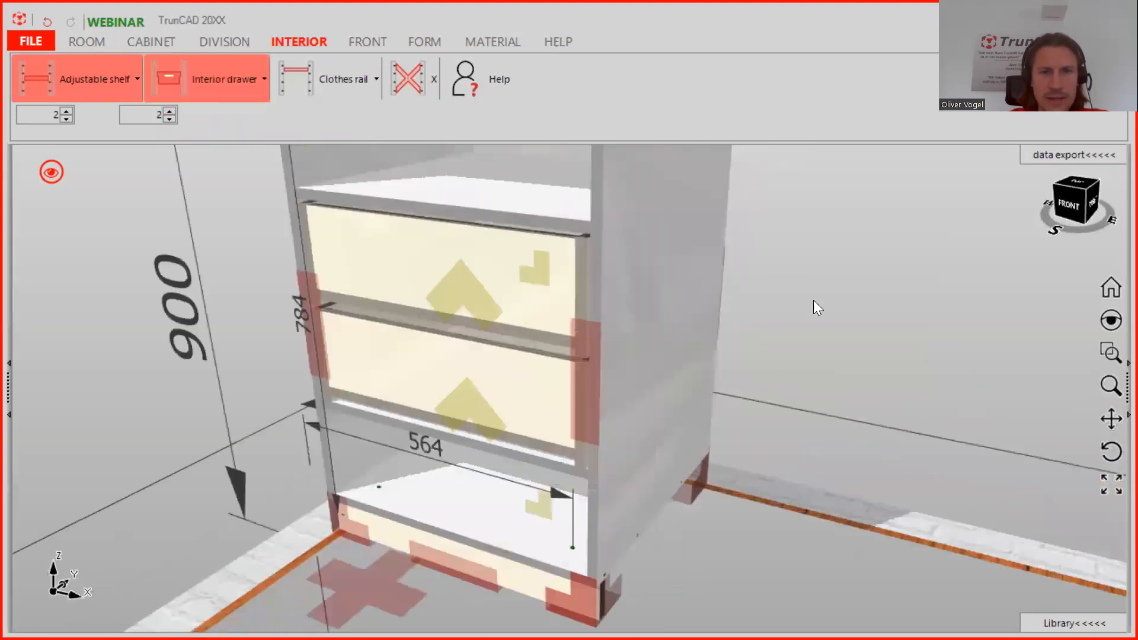
pyautogui.scroll(-5, 593, 303)
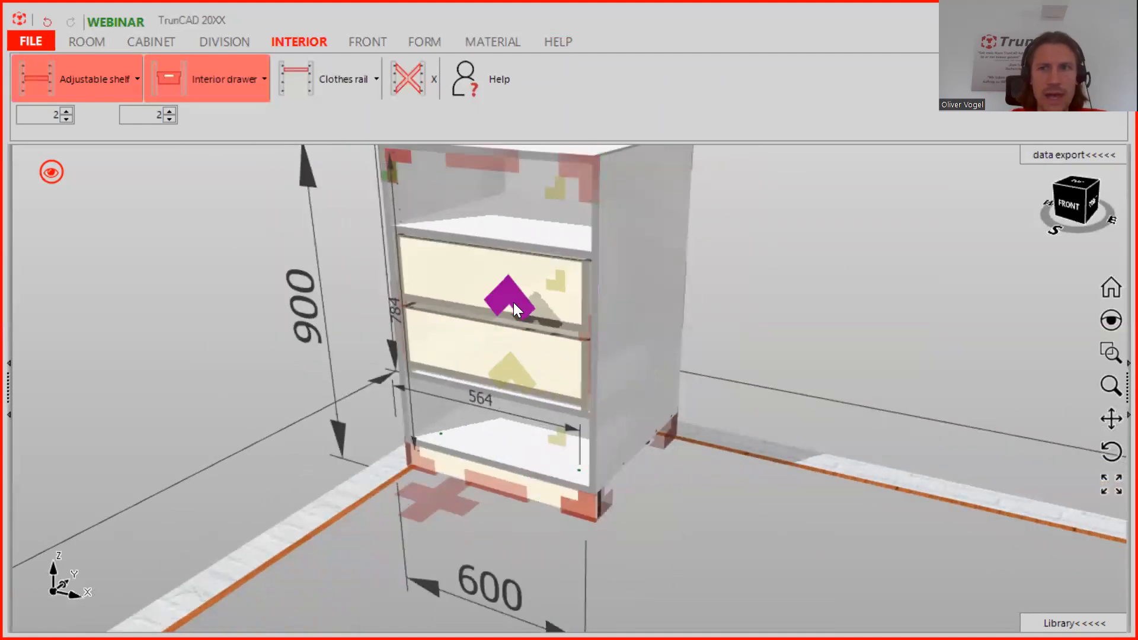
# Step: Set the interior height of the upper interior drawer to 100
pyautogui.moveTo(754, 290)
pyautogui.mouseDown(button='middle')
pyautogui.moveTo(793, 260)
pyautogui.moveTo(763, 287)
pyautogui.mouseUp(button='middle')
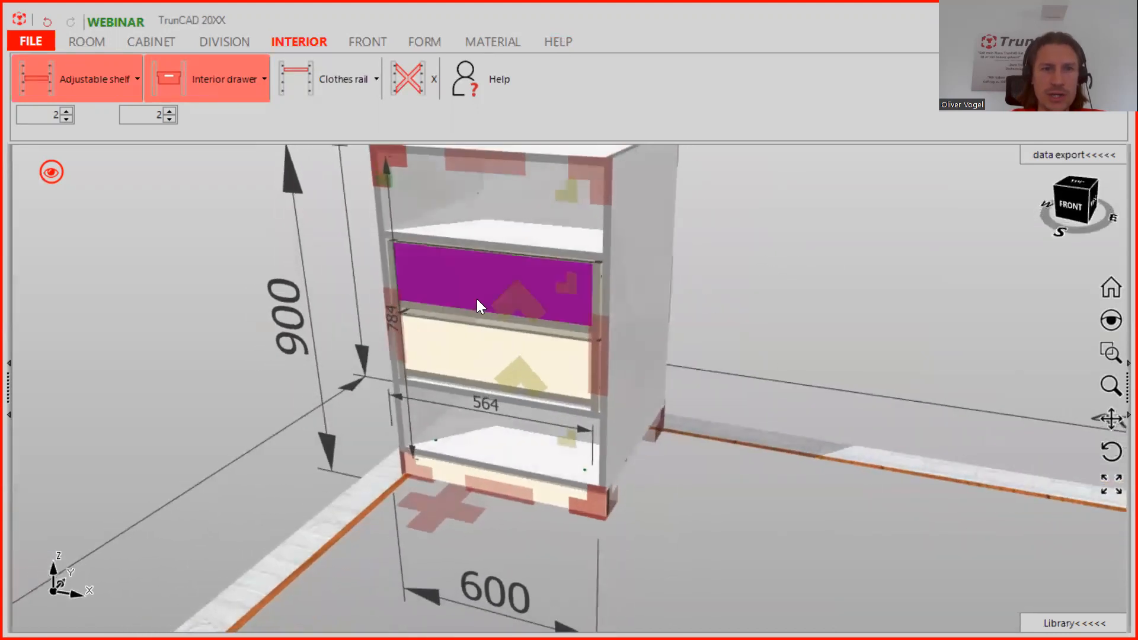
pyautogui.scroll(5, 507, 307)
pyautogui.scroll(-3, 508, 307)
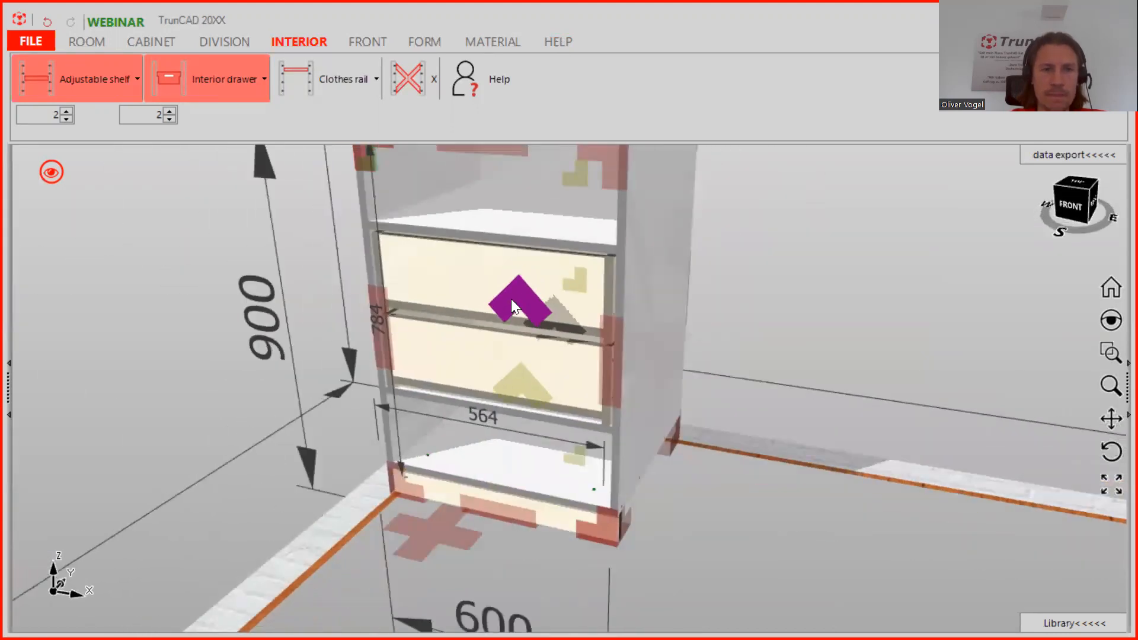
pyautogui.moveTo(511, 296); pyautogui.dragTo(534, 268, button='middle')
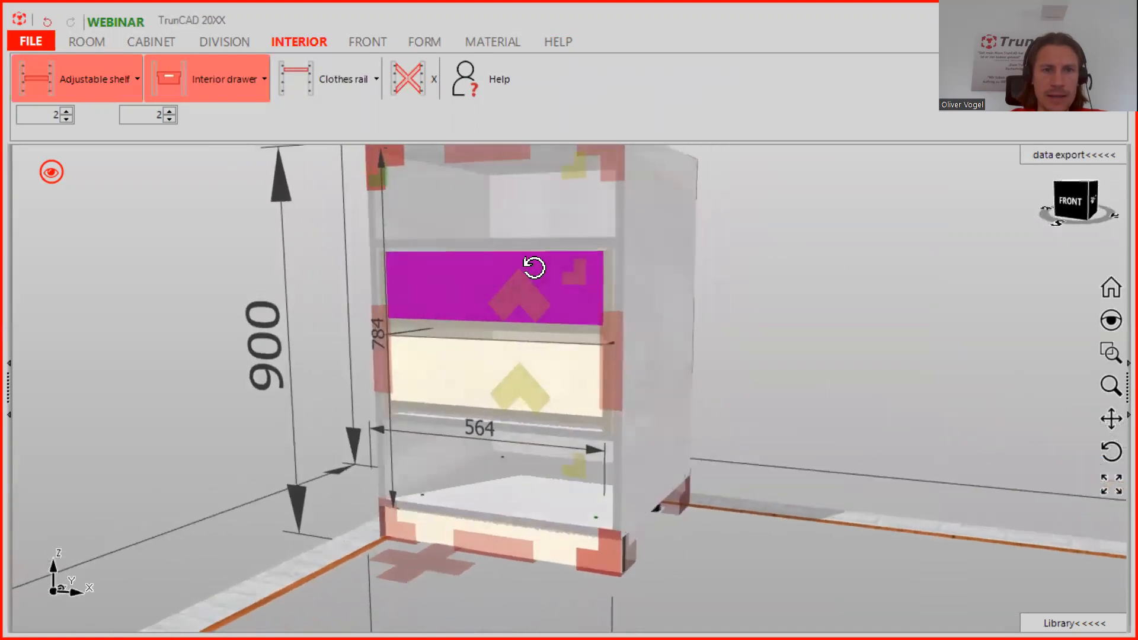
pyautogui.click(524, 296)
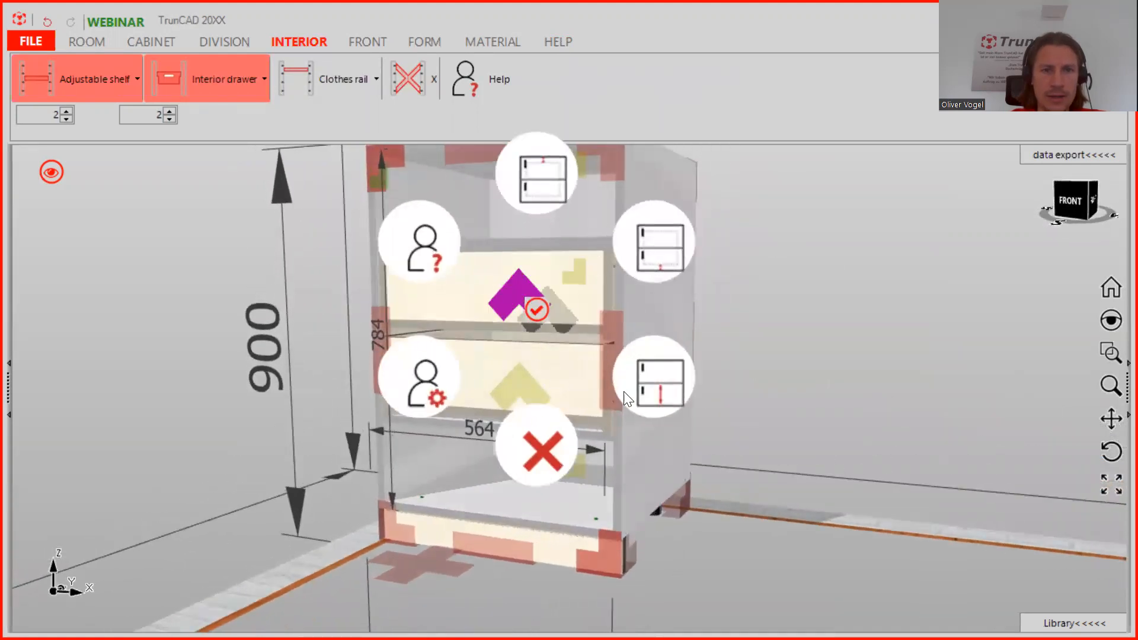
pyautogui.click(661, 383)
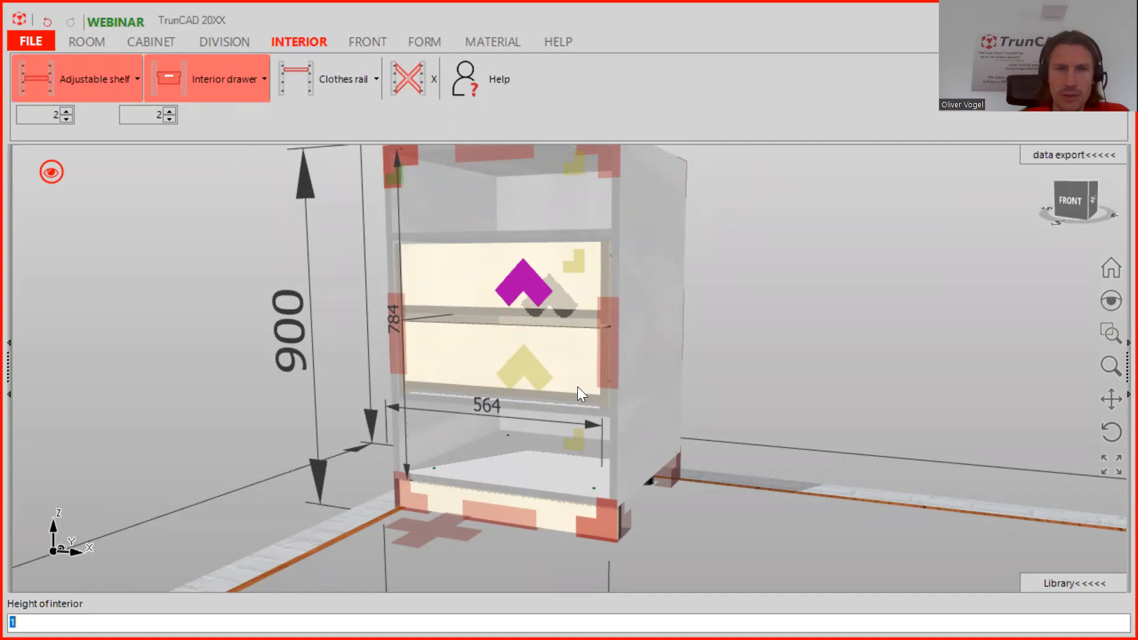
pyautogui.write('100')
pyautogui.press('Return')
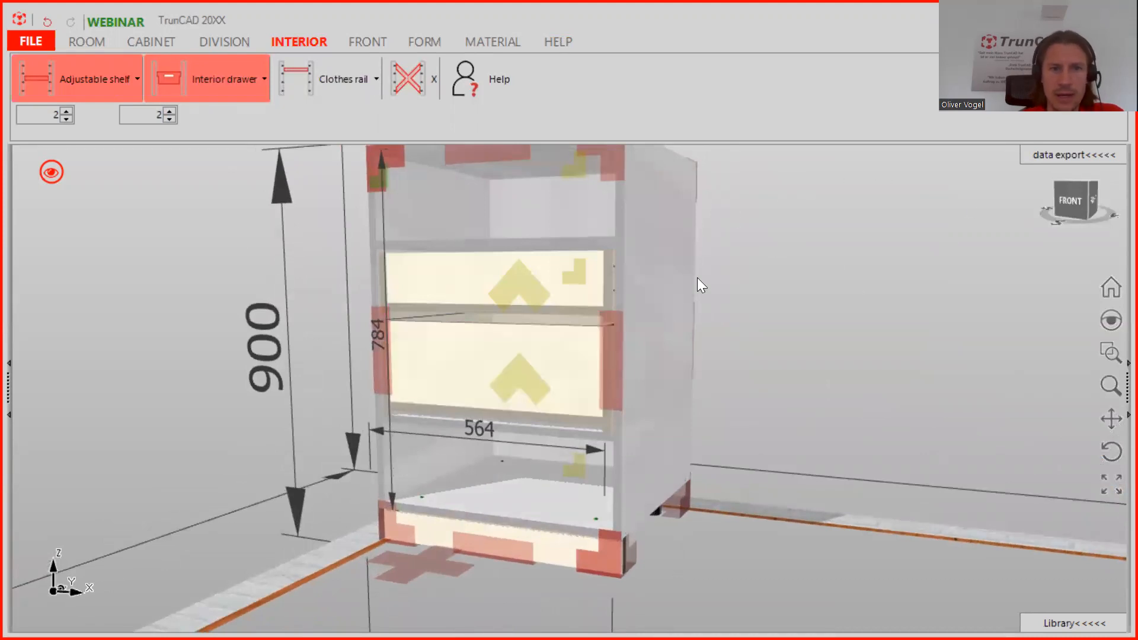
# Step: Enlarge the upper interior drawer by changing its interior height
pyautogui.click(514, 290)
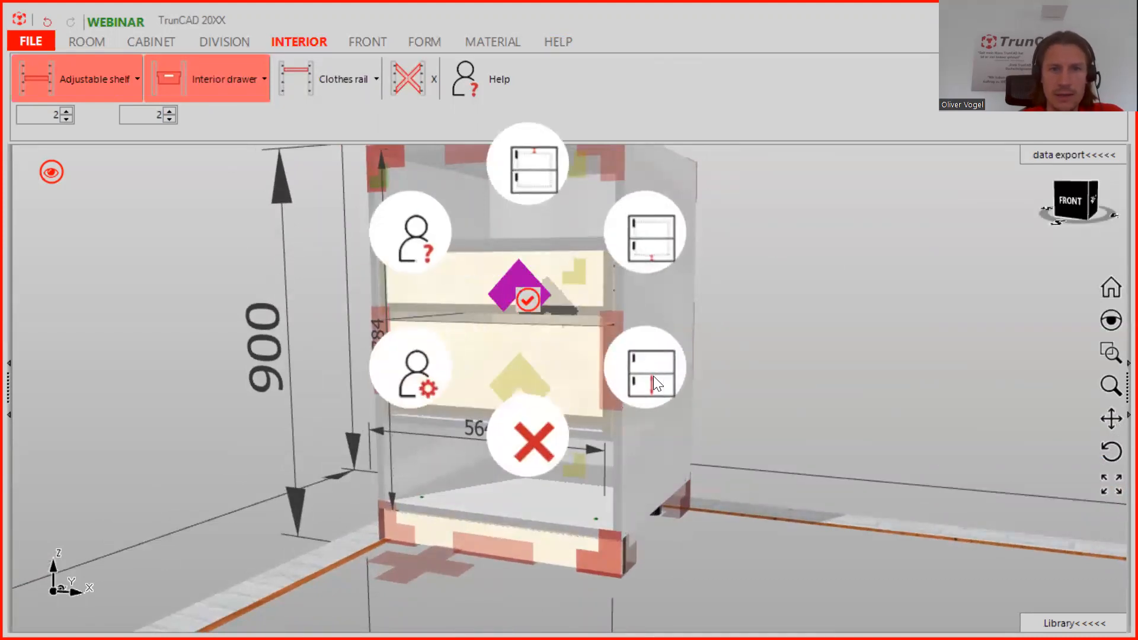
pyautogui.click(654, 375)
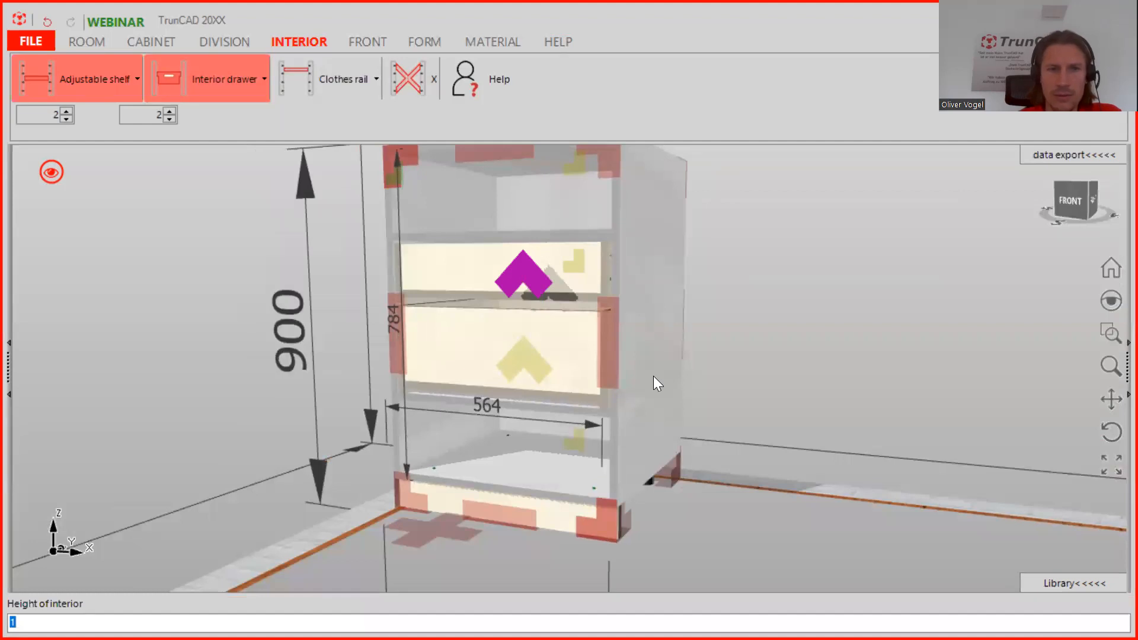
pyautogui.press('Return')
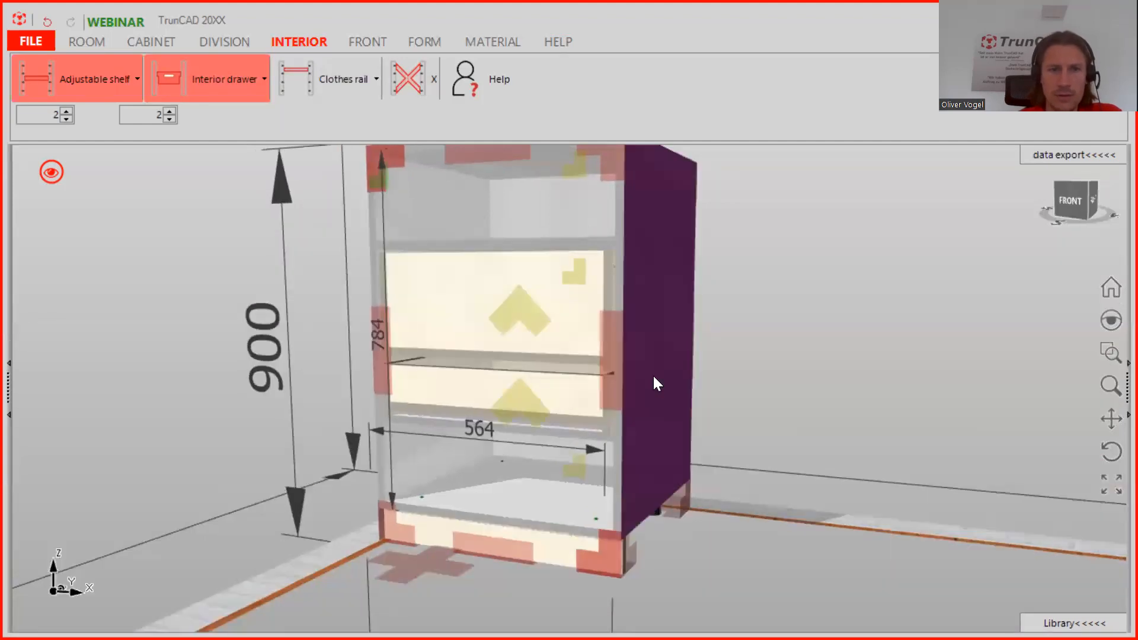
# Step: Set the upper interior drawer's overlap of front at top to -50
pyautogui.moveTo(537, 301); pyautogui.dragTo(526, 319, button='middle')
pyautogui.scroll(-3, 643, 289)
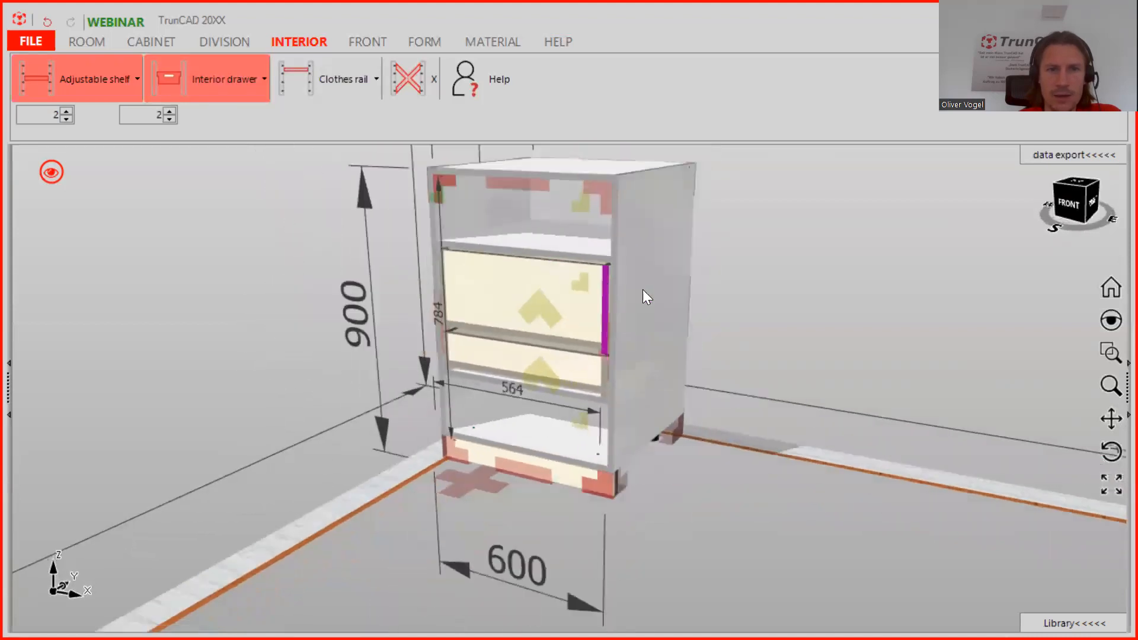
pyautogui.scroll(4, 709, 288)
pyautogui.click(430, 316)
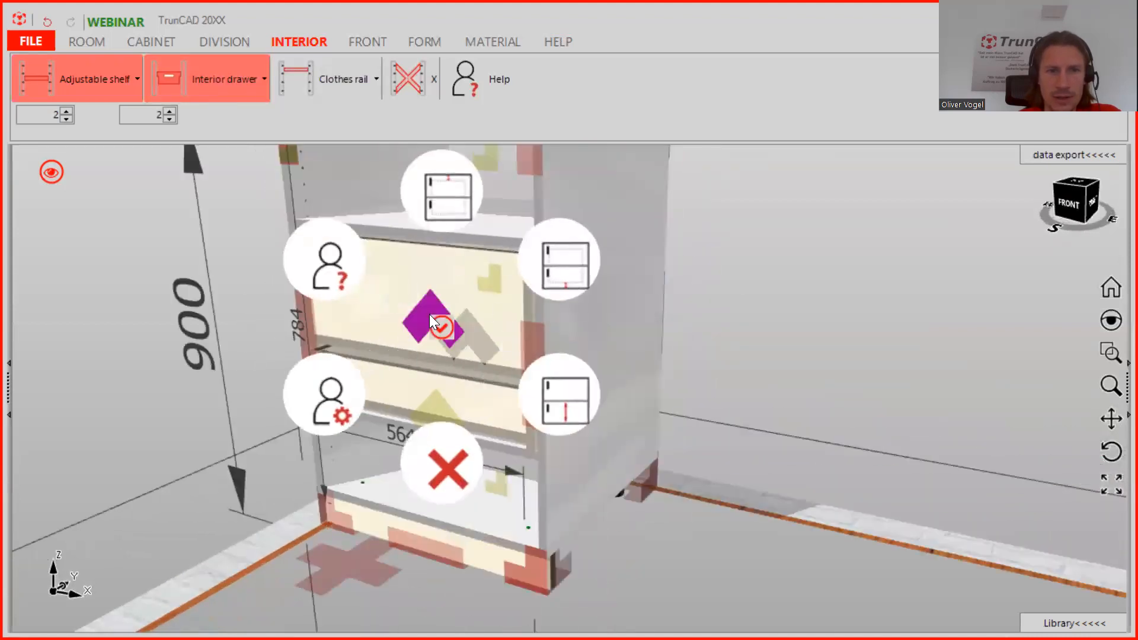
pyautogui.click(452, 195)
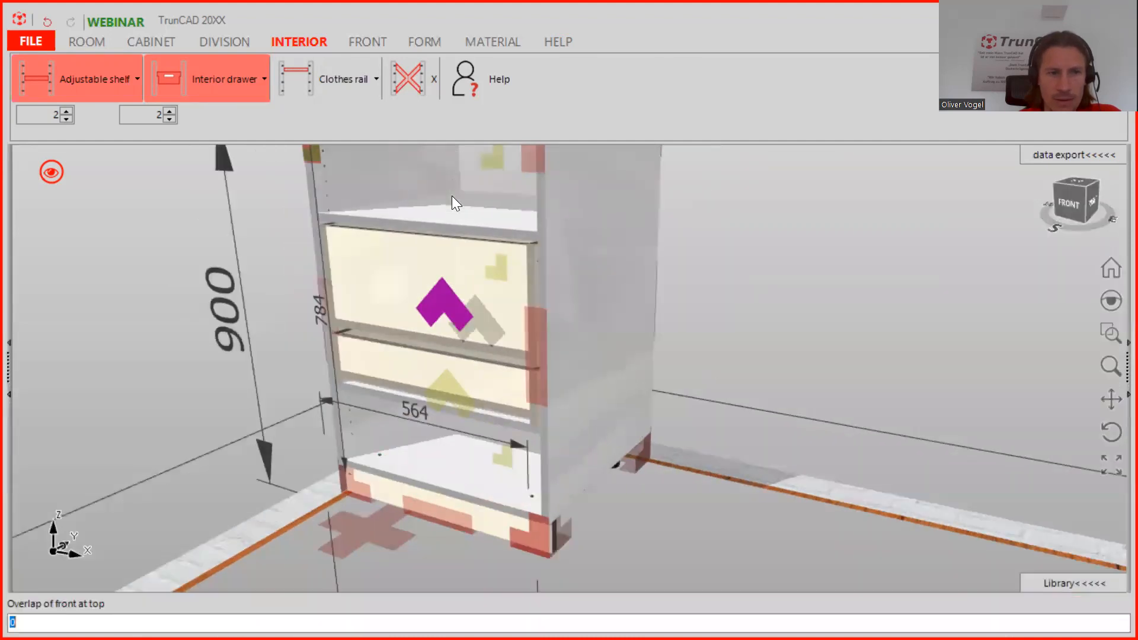
pyautogui.write('-')
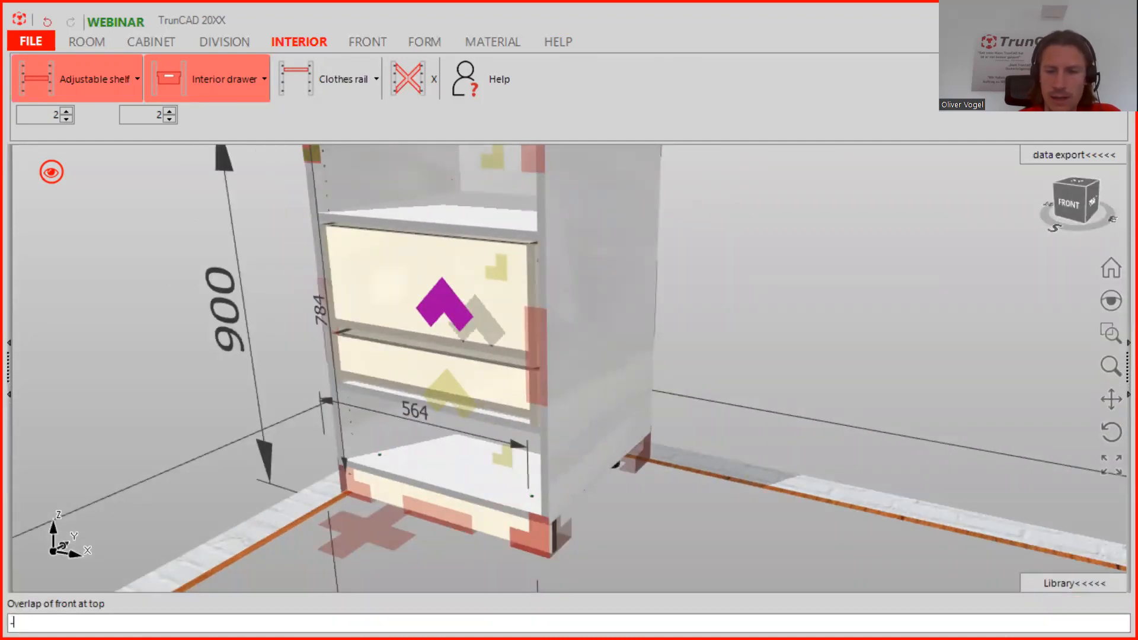
pyautogui.write('50')
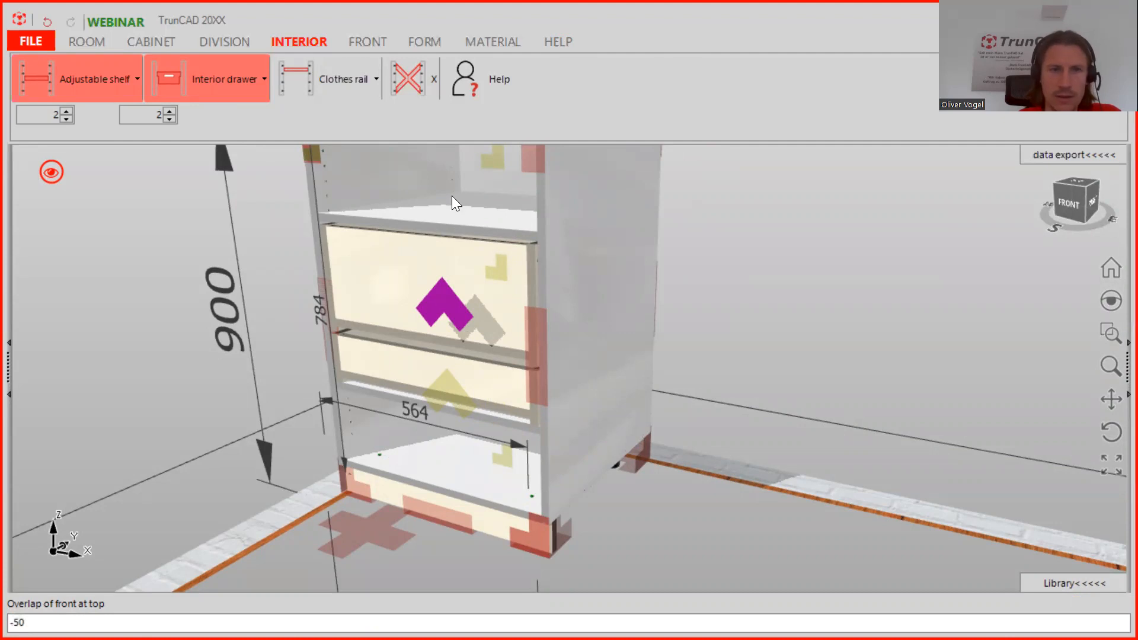
pyautogui.press('Return')
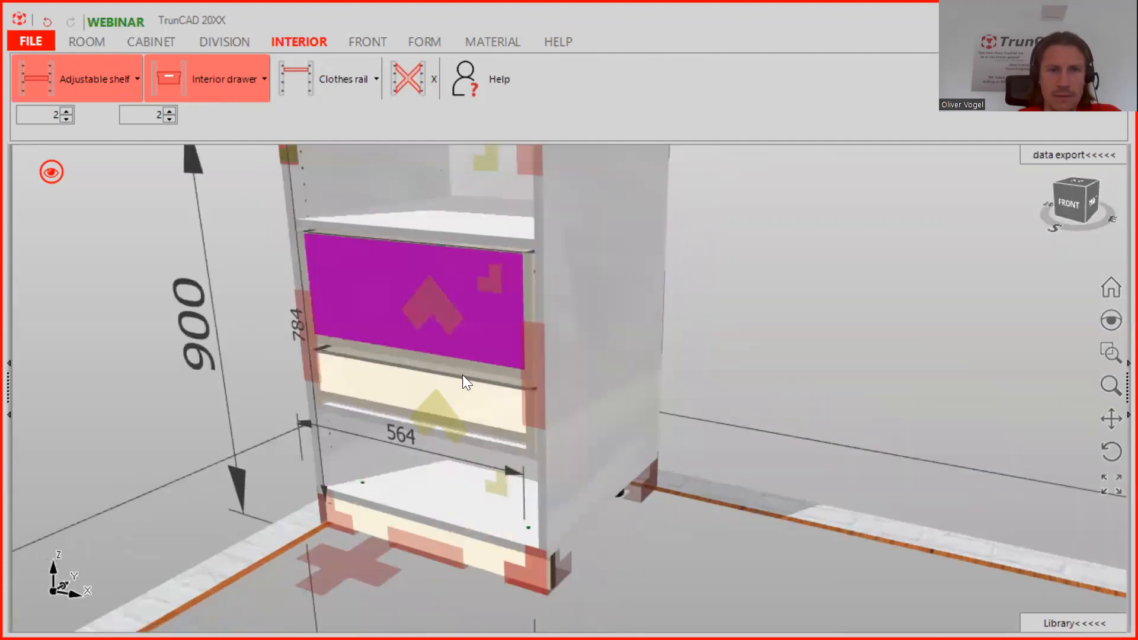
pyautogui.scroll(5, 454, 372)
pyautogui.scroll(-3, 454, 372)
pyautogui.moveTo(505, 363); pyautogui.dragTo(569, 397, button='middle')
pyautogui.scroll(-5, 568, 394)
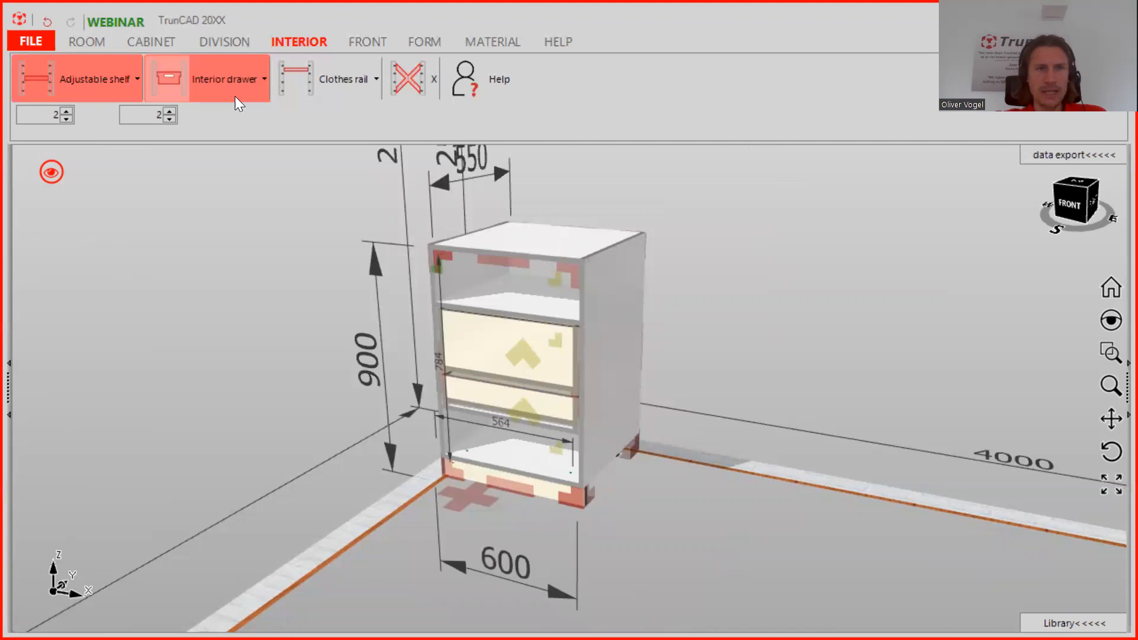
# Step: Check the interior drawer settings and set the upper drawer's interior height to 1
pyautogui.click(234, 86)
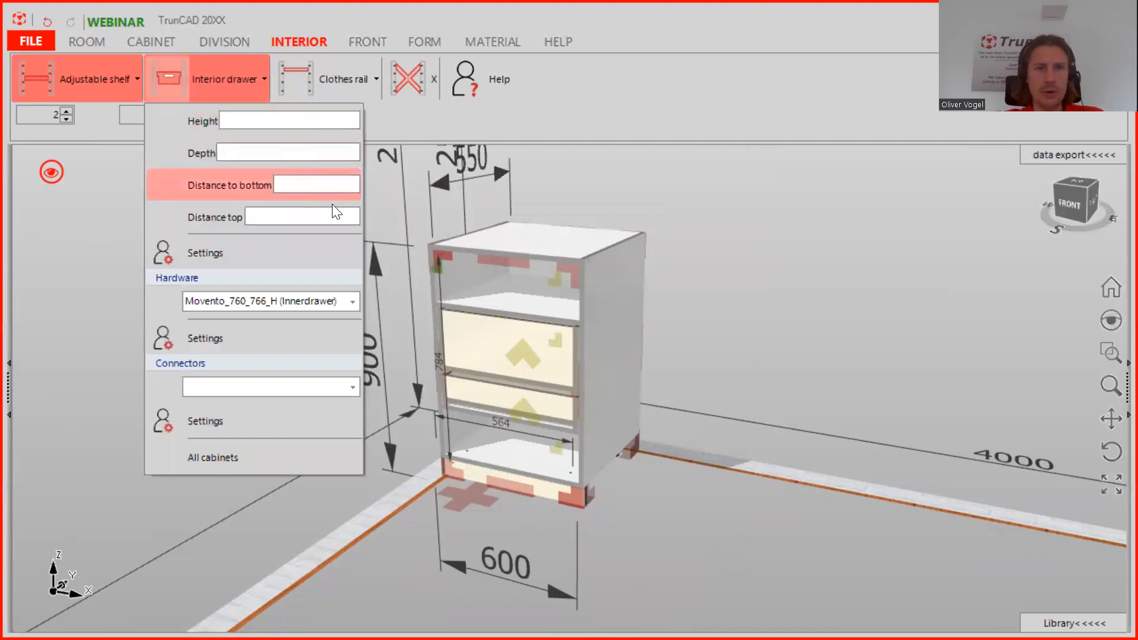
pyautogui.click(524, 355)
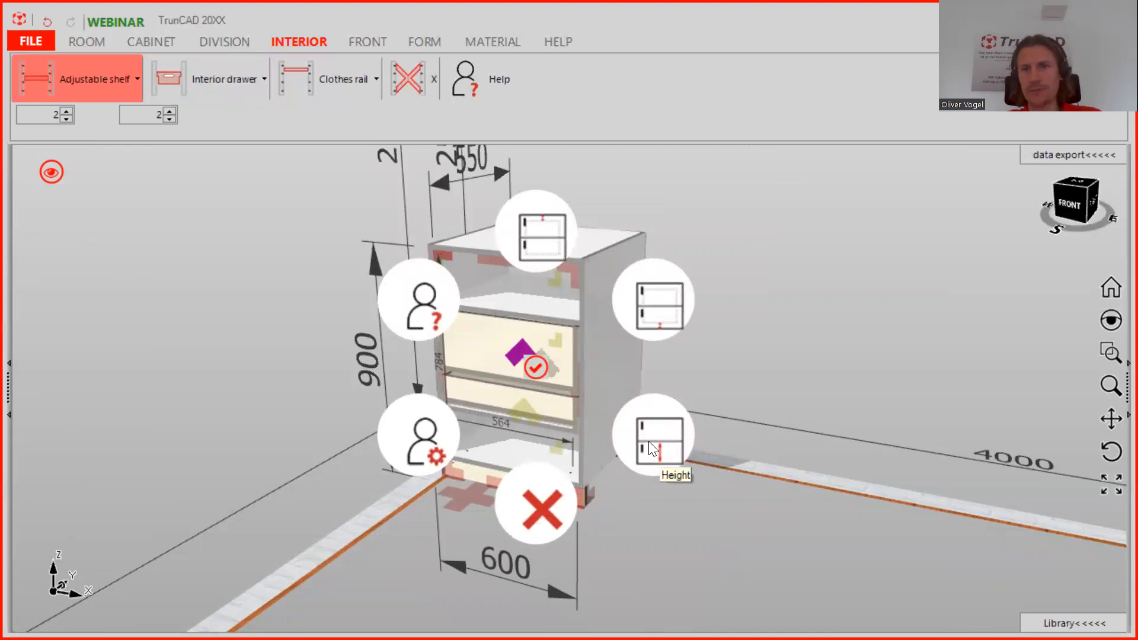
pyautogui.click(649, 441)
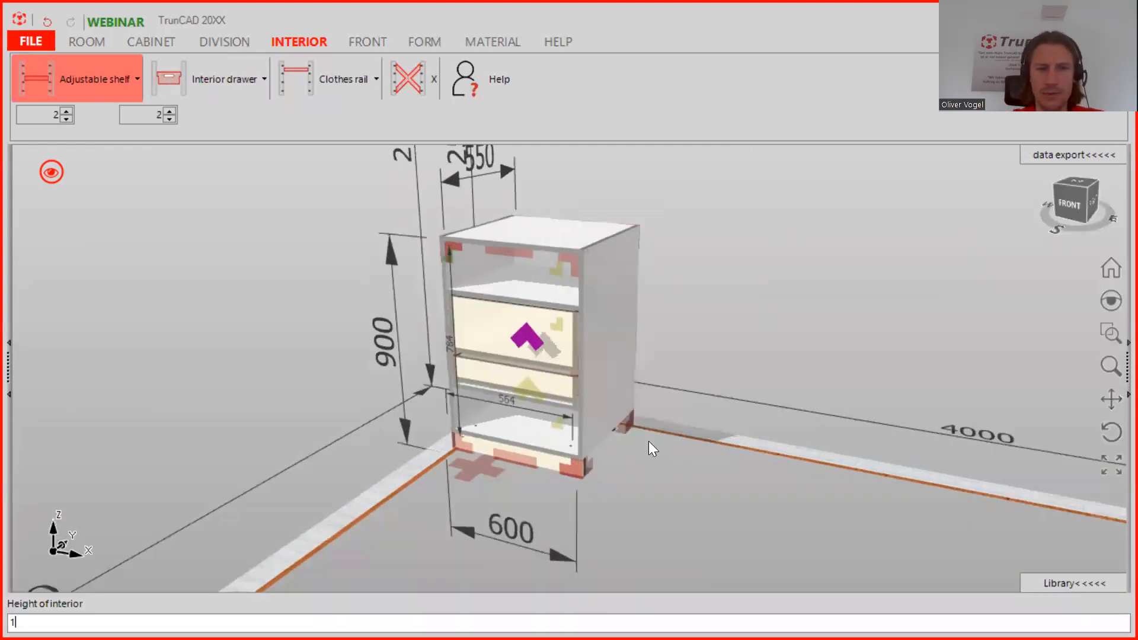
pyautogui.press('Return')
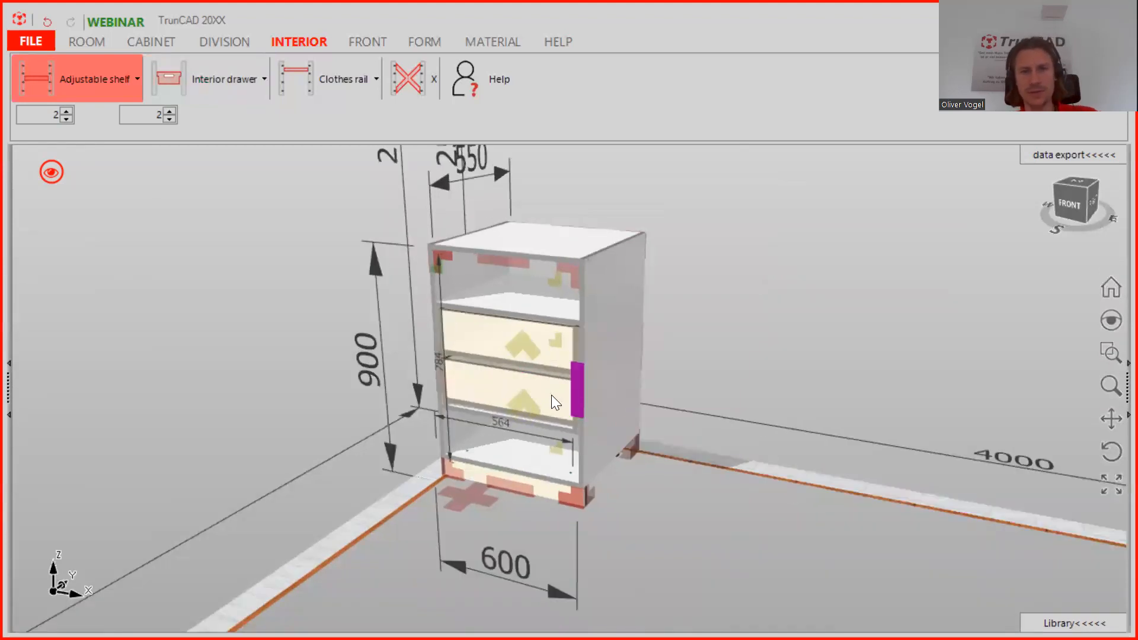
pyautogui.click(553, 397)
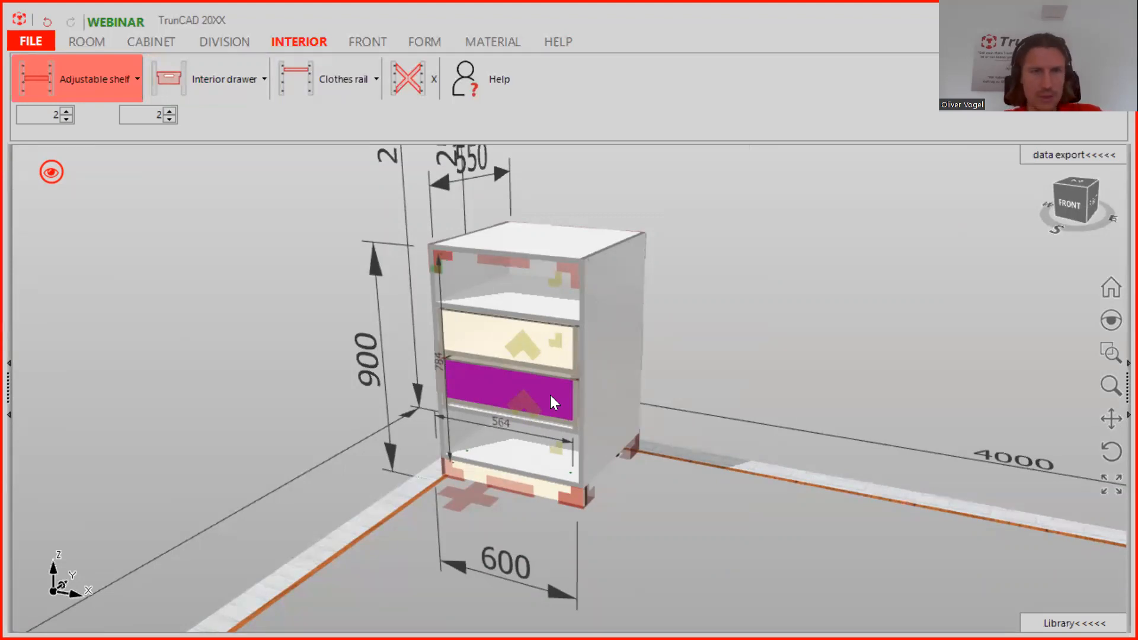
# Step: Insert an inlay double door across the cabinet's entire front opening
pyautogui.scroll(3, 607, 386)
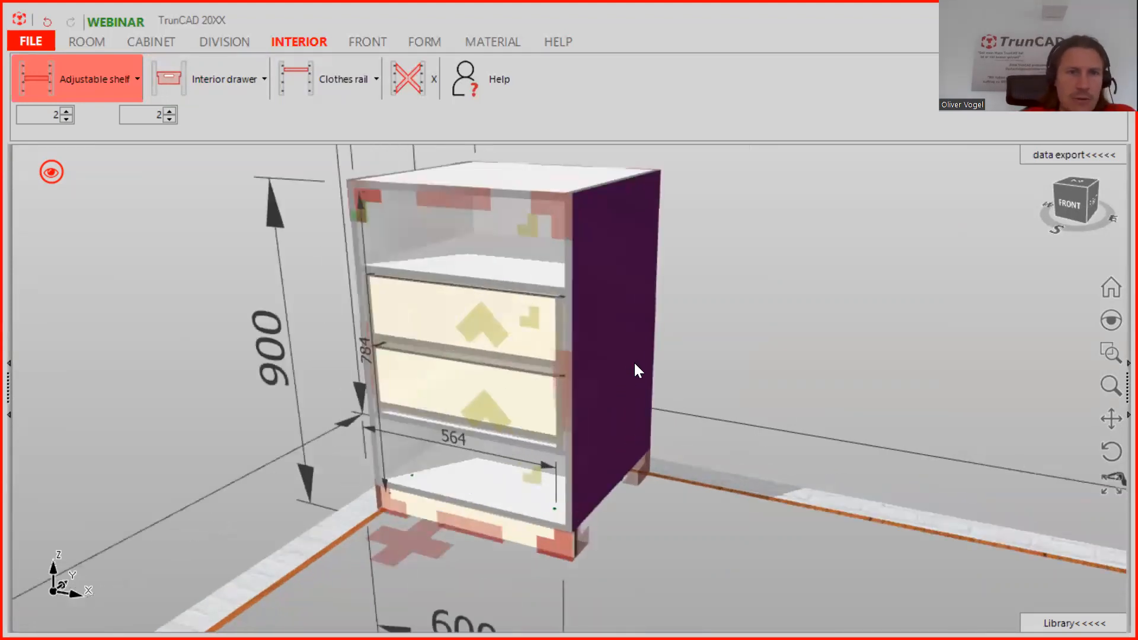
pyautogui.moveTo(666, 336); pyautogui.dragTo(704, 336, button='middle')
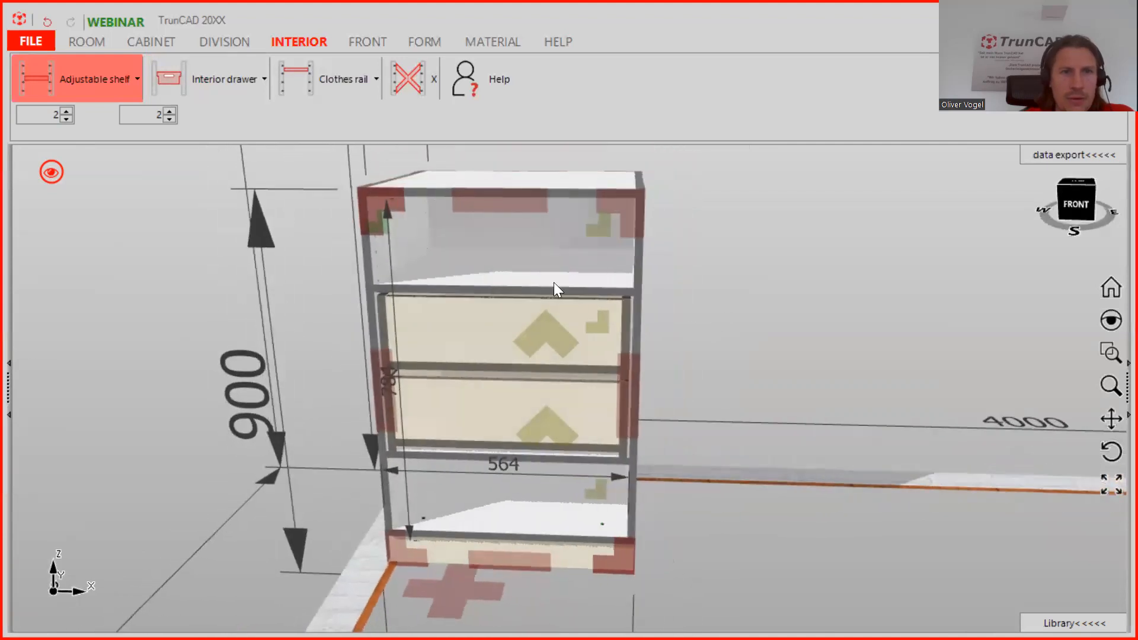
pyautogui.click(372, 48)
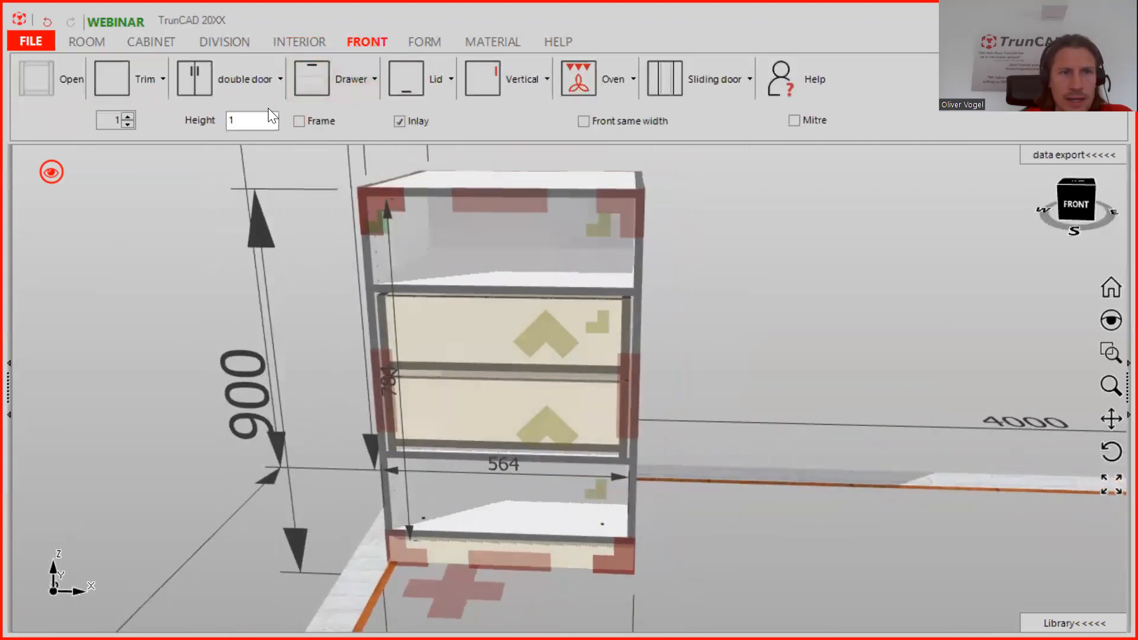
pyautogui.click(209, 78)
pyautogui.click(466, 317)
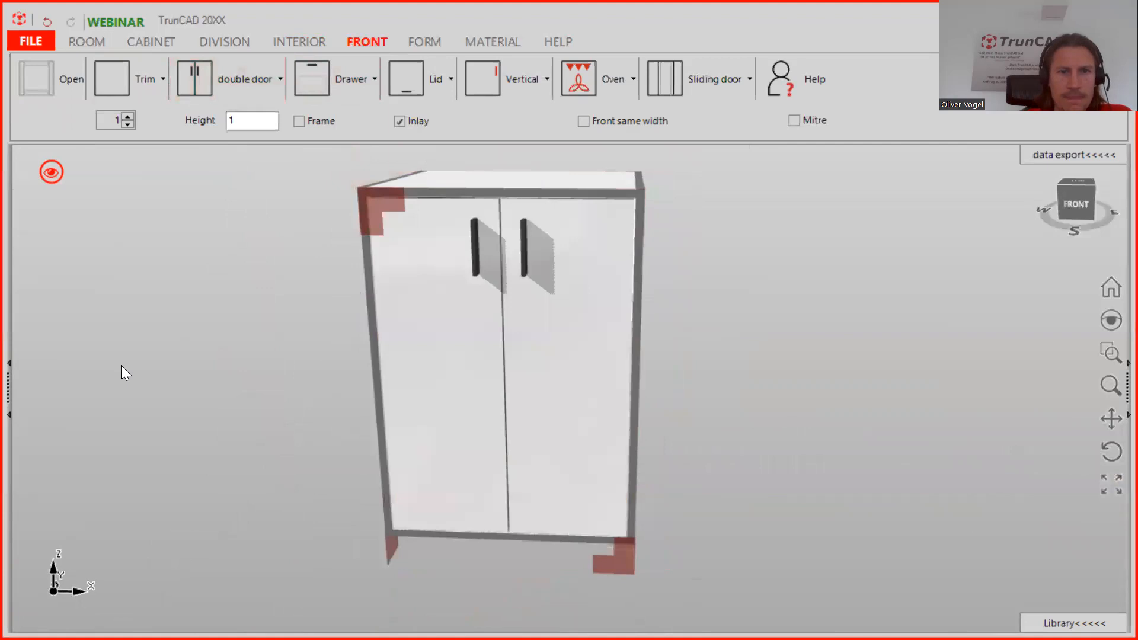
# Step: Replace the inlay double door by deleting it and inserting a double door with the Inlay option turned off
pyautogui.click(234, 79)
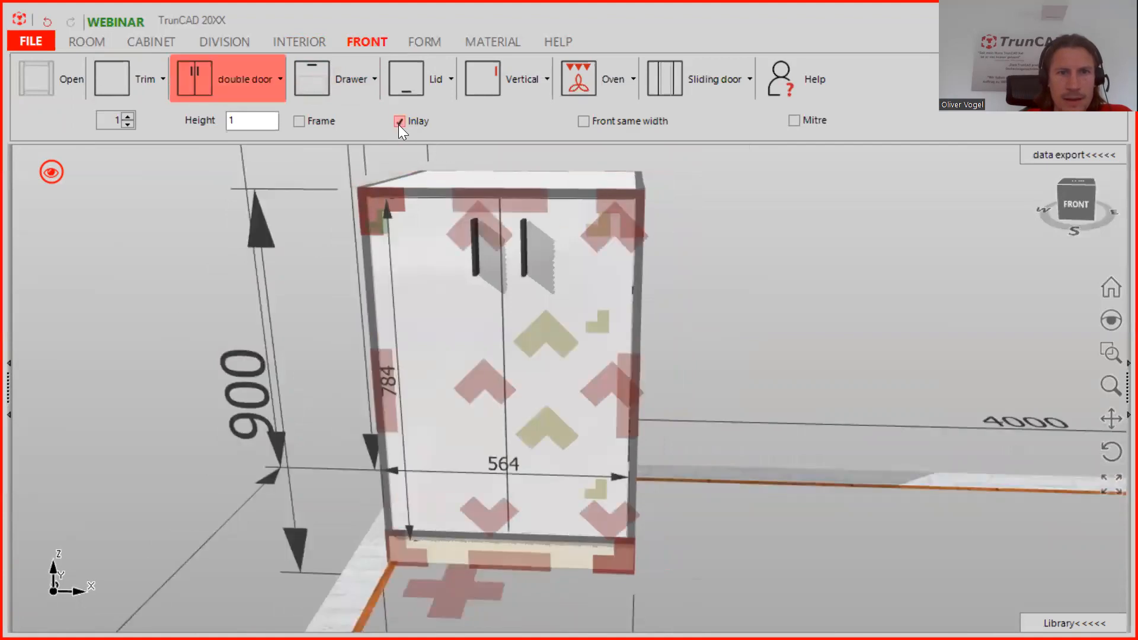
pyautogui.click(399, 122)
pyautogui.click(605, 385)
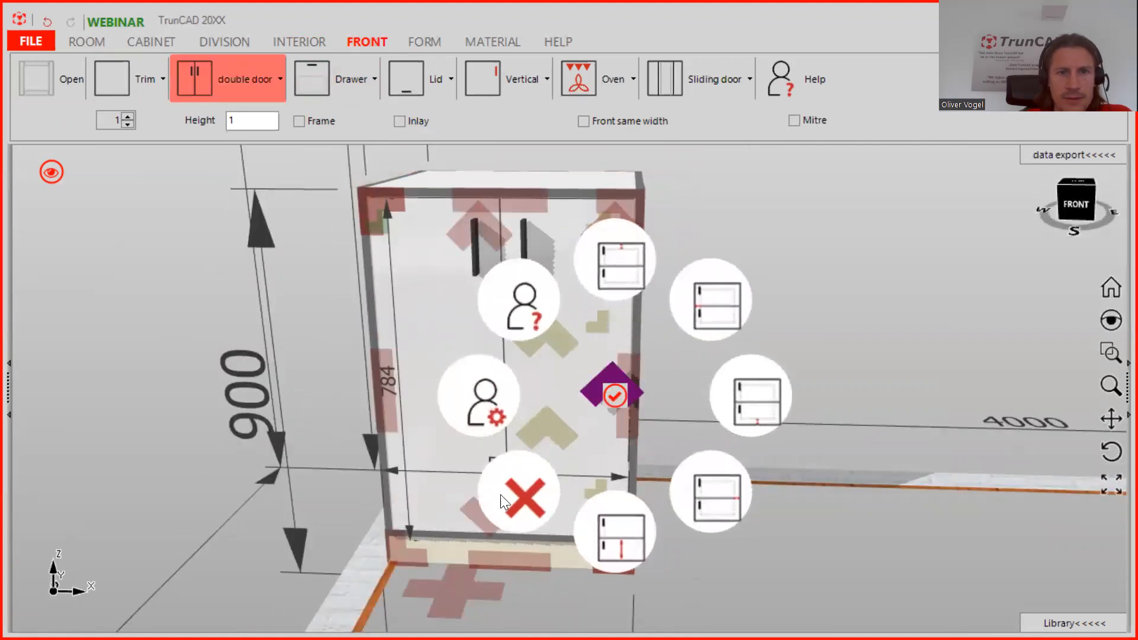
pyautogui.click(501, 483)
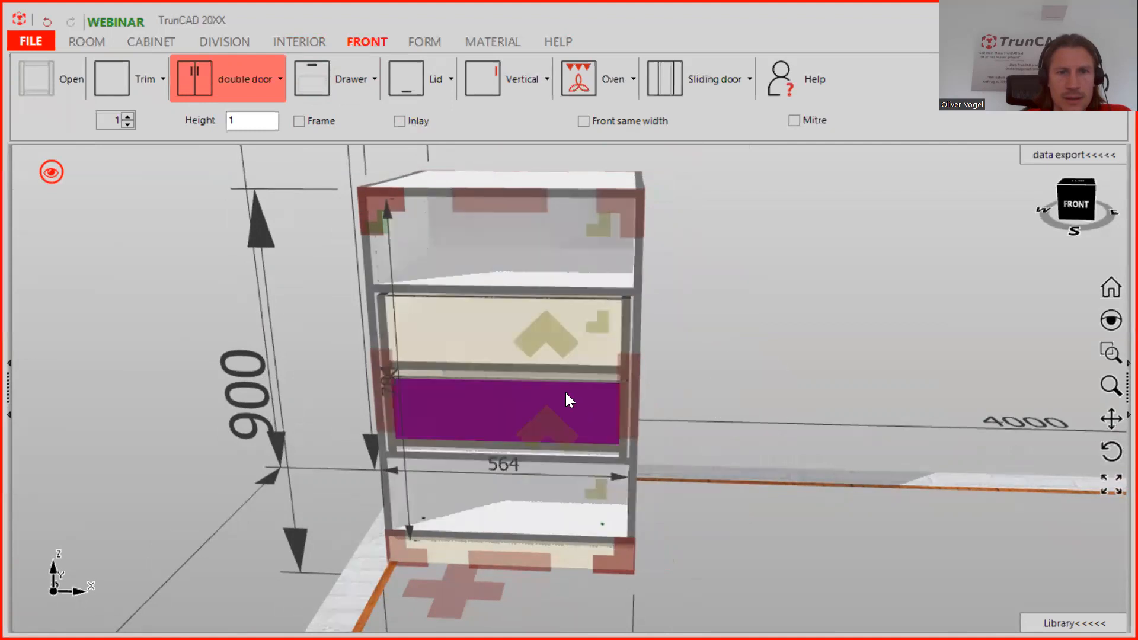
pyautogui.click(207, 70)
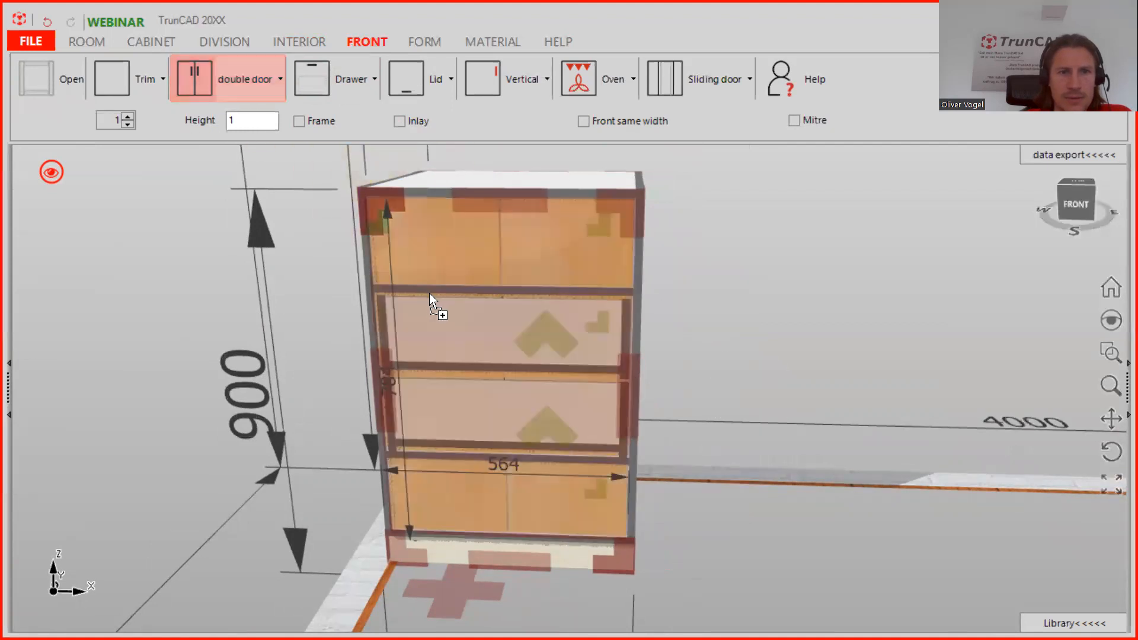
pyautogui.click(429, 292)
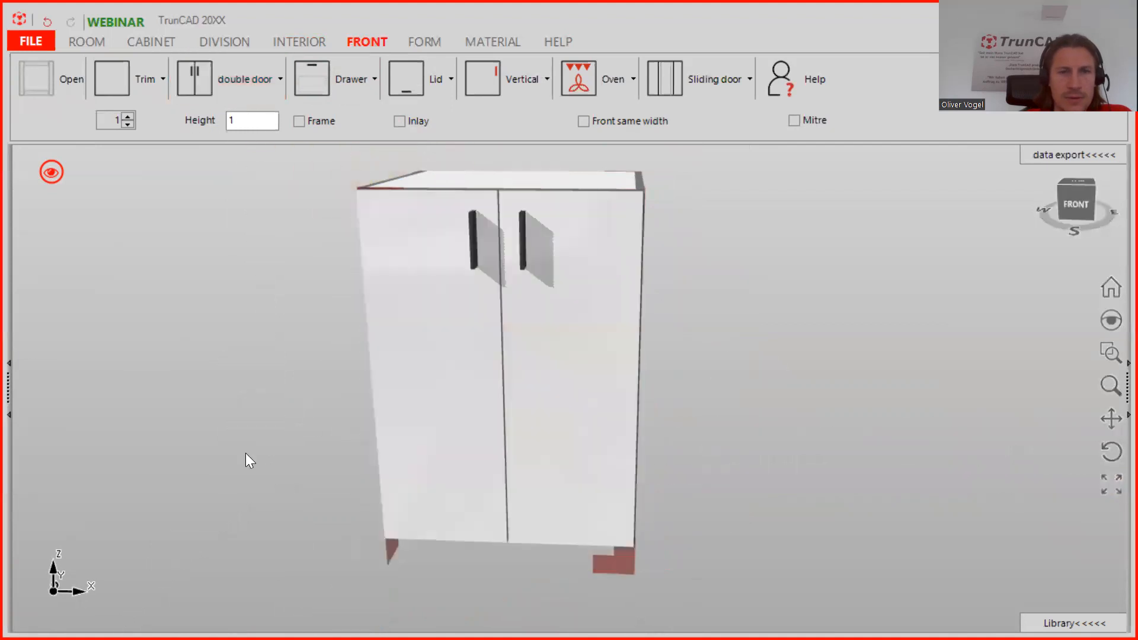
# Step: Hide the cabinet's front panels and inspect the interior drawers behind the double door
pyautogui.click(51, 172)
pyautogui.click(191, 191)
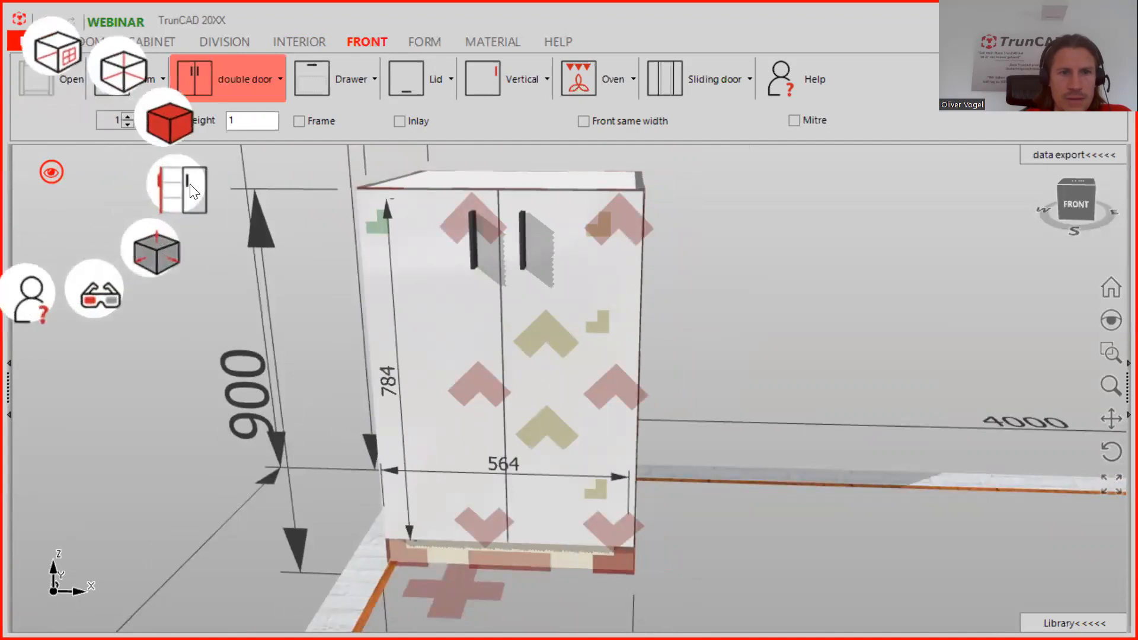
pyautogui.click(191, 191)
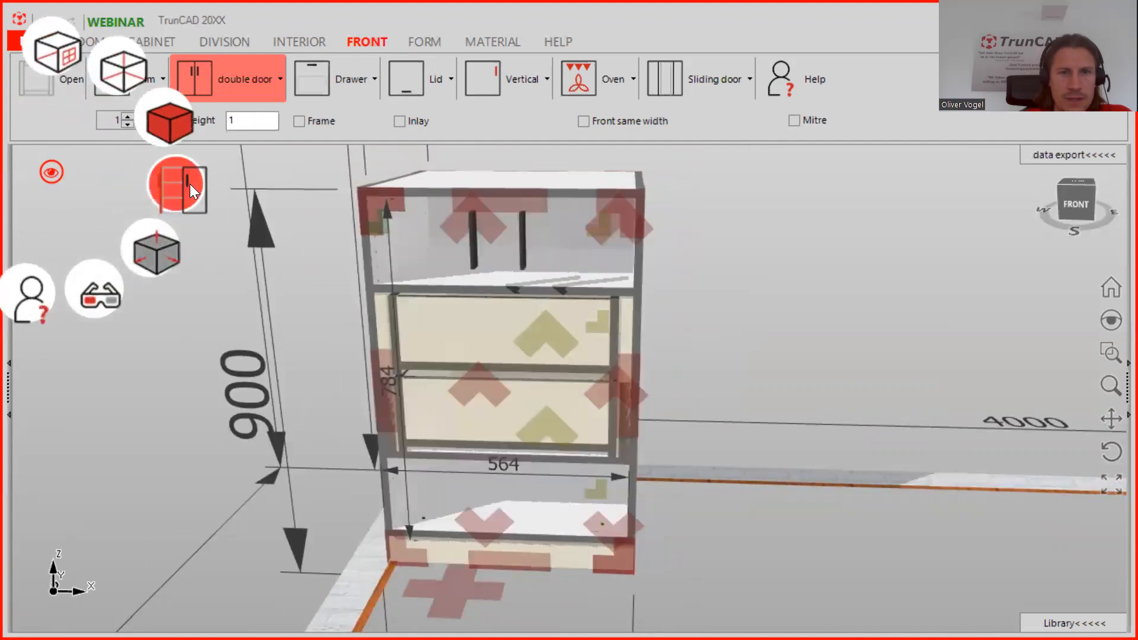
pyautogui.moveTo(670, 335); pyautogui.dragTo(607, 346, button='middle')
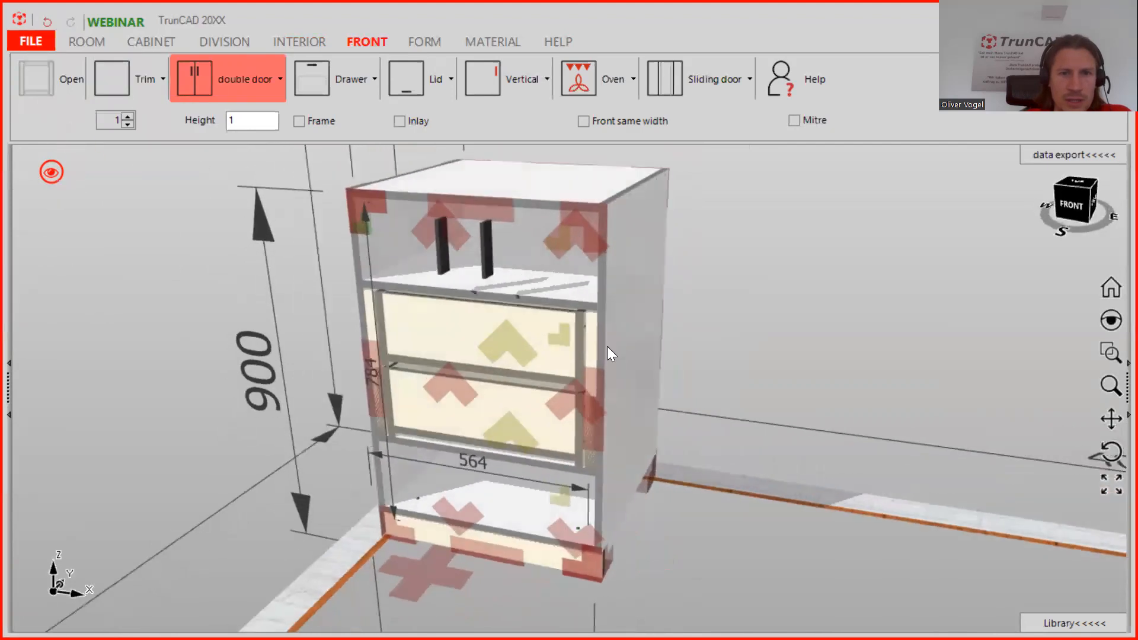
pyautogui.scroll(6, 579, 331)
pyautogui.scroll(-6, 614, 294)
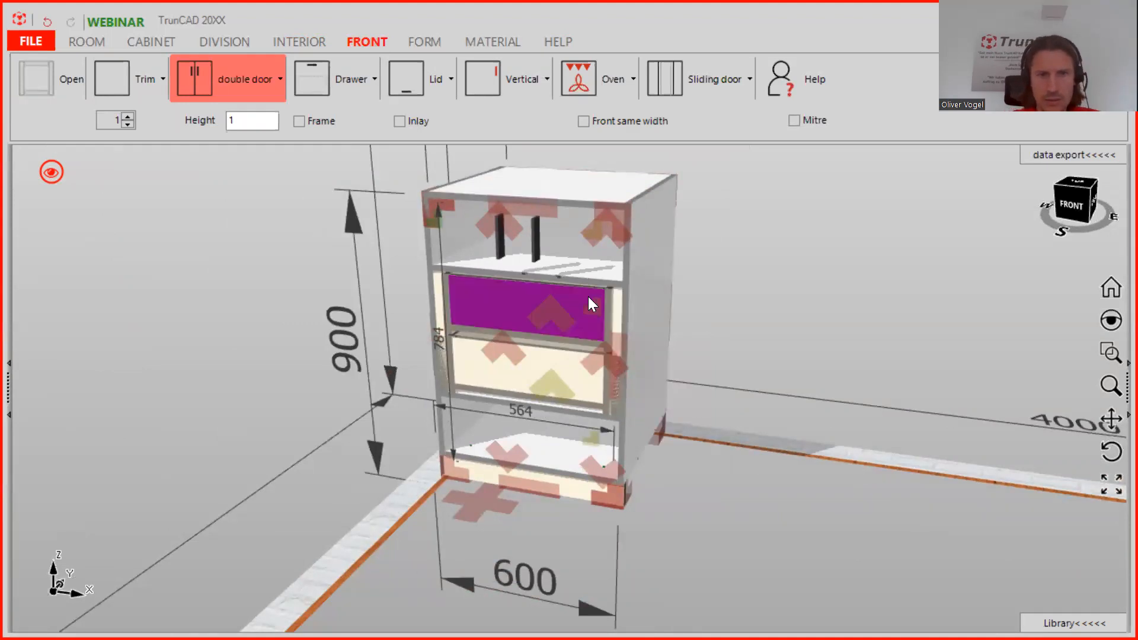
pyautogui.moveTo(787, 304)
pyautogui.mouseDown(button='middle')
pyautogui.moveTo(800, 297)
pyautogui.moveTo(744, 297)
pyautogui.moveTo(804, 296)
pyautogui.mouseUp(button='middle')
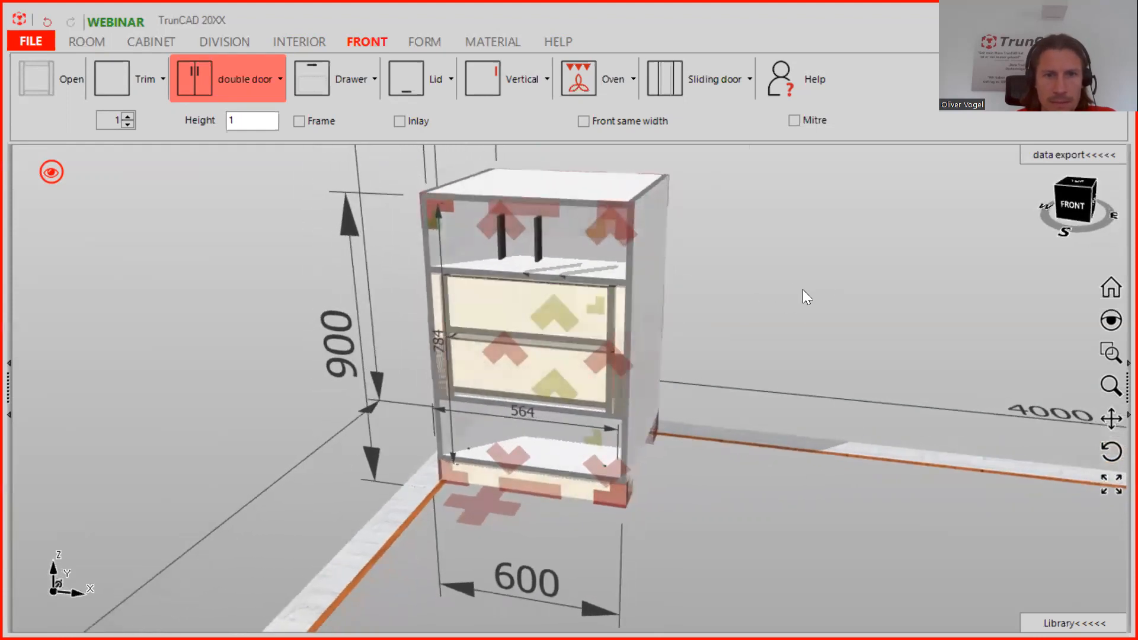
# Step: Review the area settings of the cabinet section that holds the interior drawers, leaving them unsaved
pyautogui.scroll(2, 686, 308)
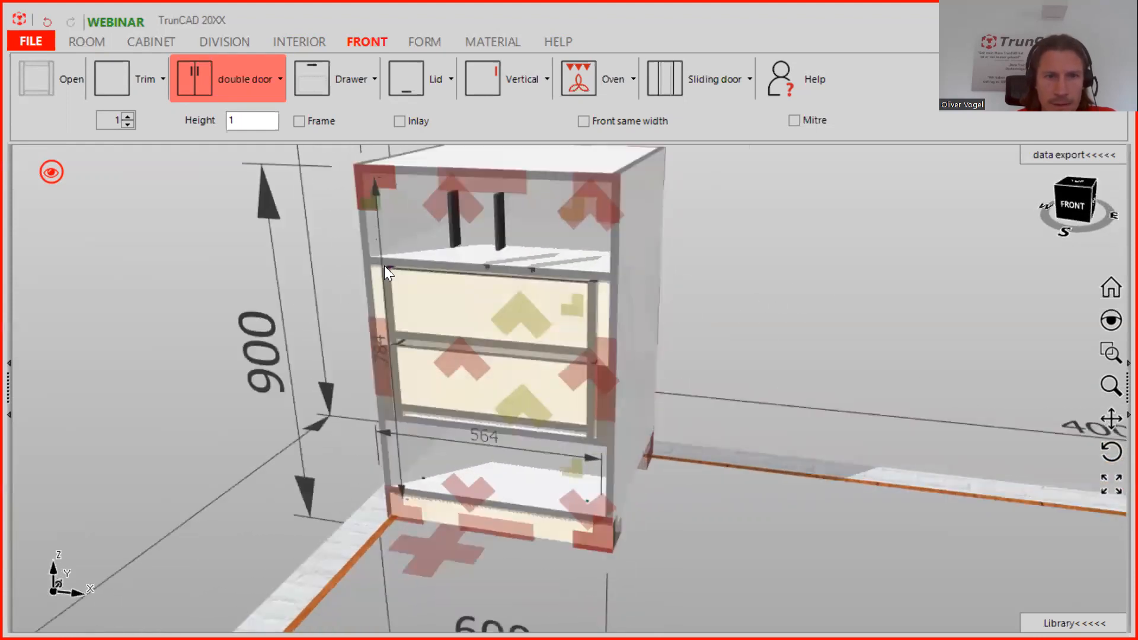
pyautogui.rightClick(580, 303)
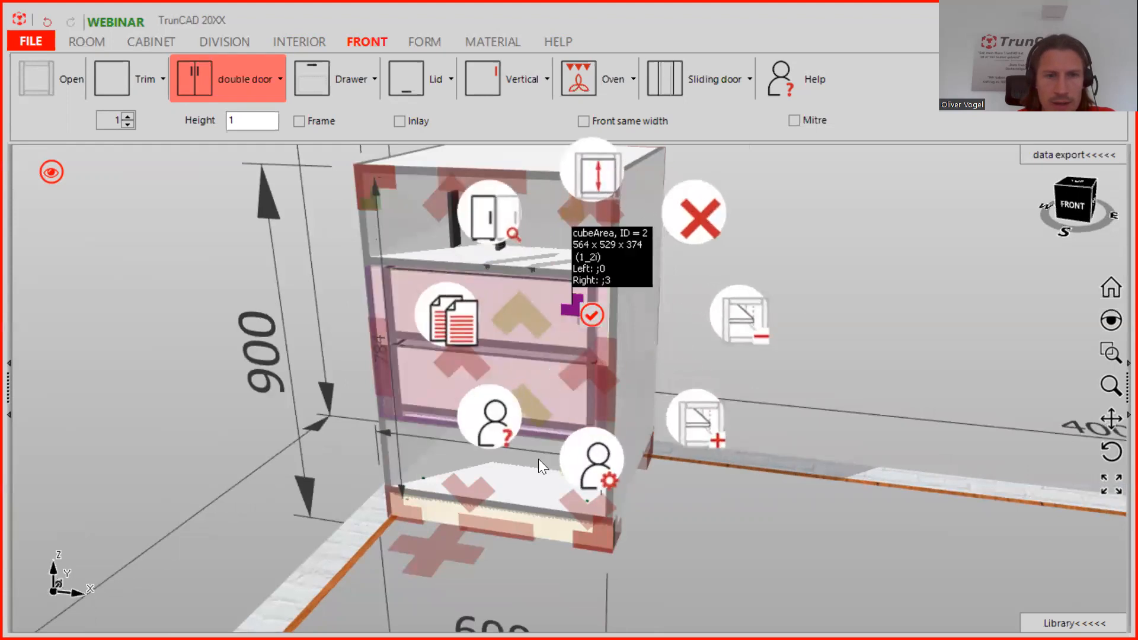
pyautogui.click(592, 466)
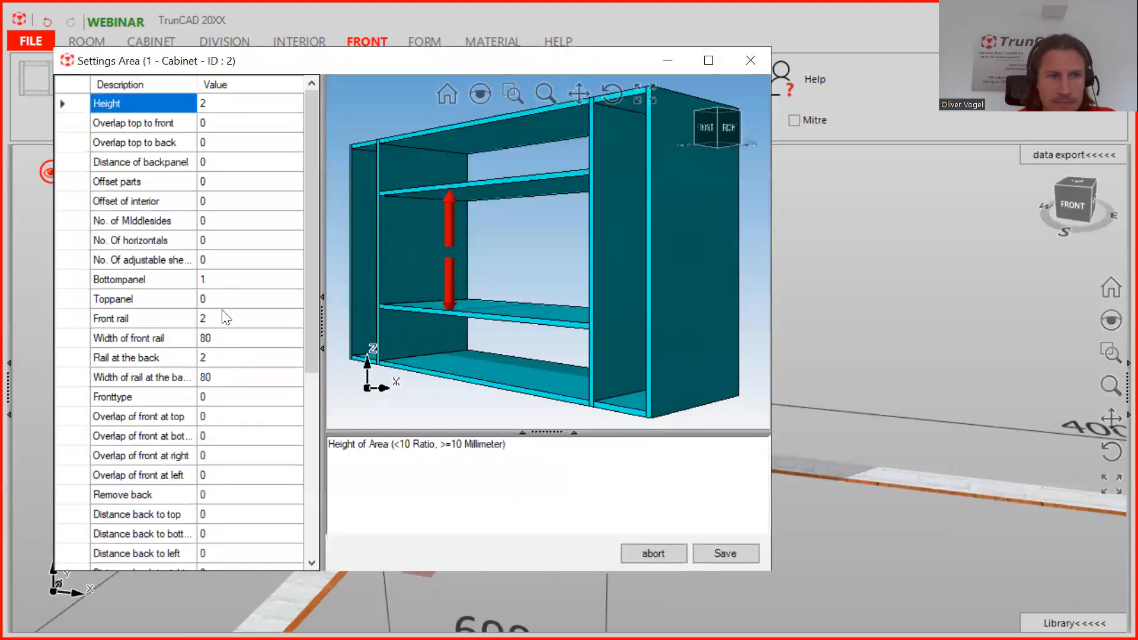
pyautogui.scroll(-3, 227, 313)
pyautogui.scroll(-3, 227, 313)
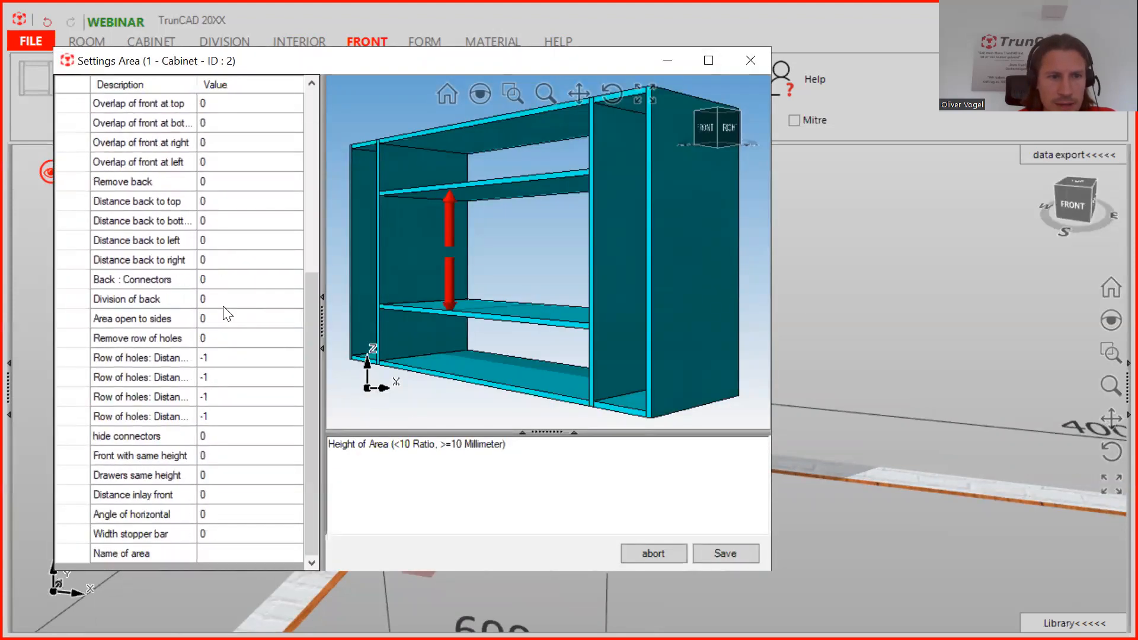
pyautogui.scroll(5, 227, 313)
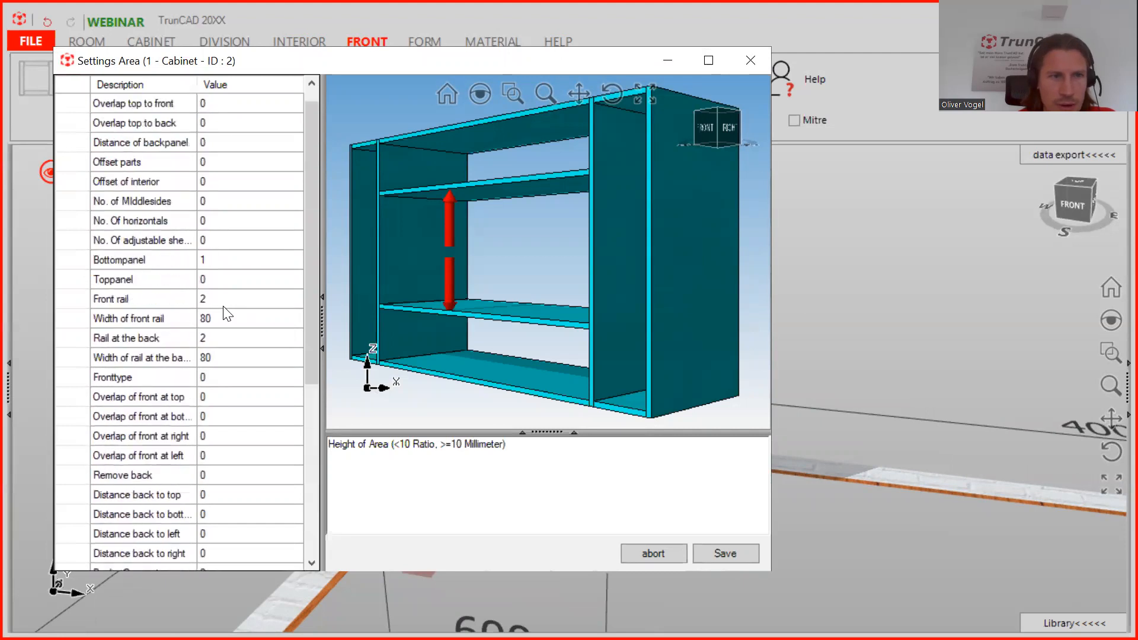
pyautogui.scroll(-4, 227, 313)
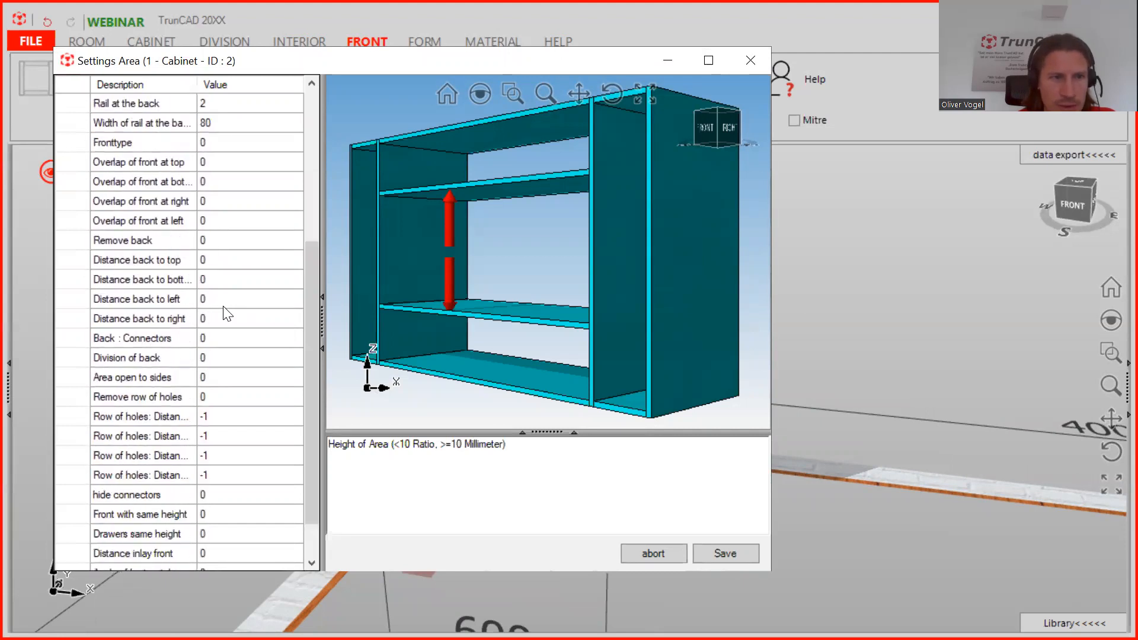
pyautogui.scroll(-1, 227, 313)
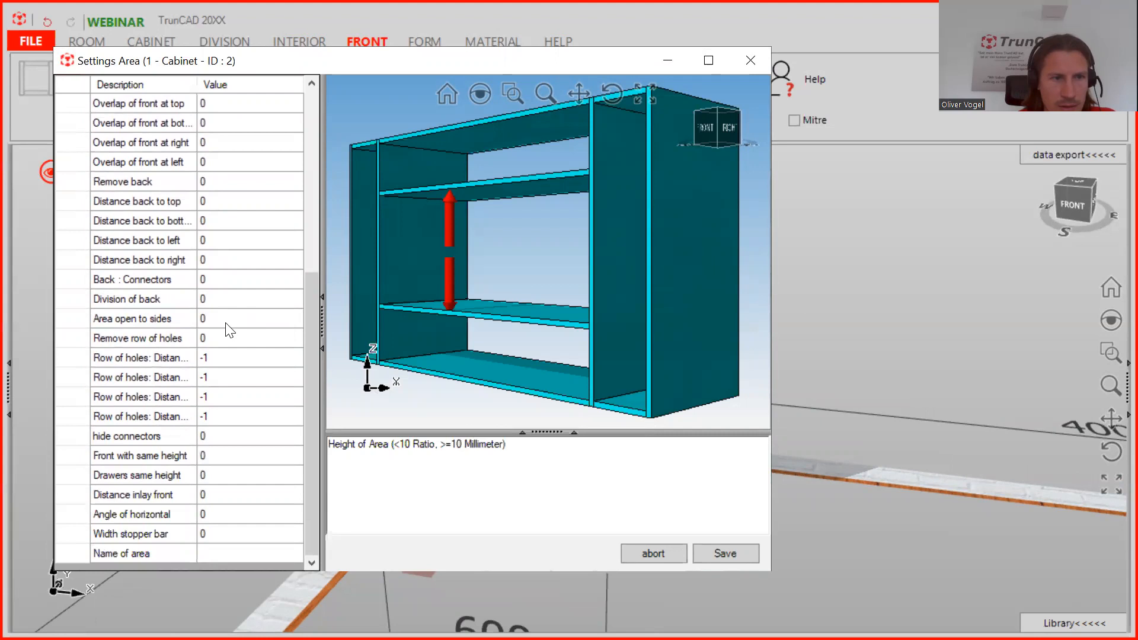
pyautogui.scroll(6, 189, 371)
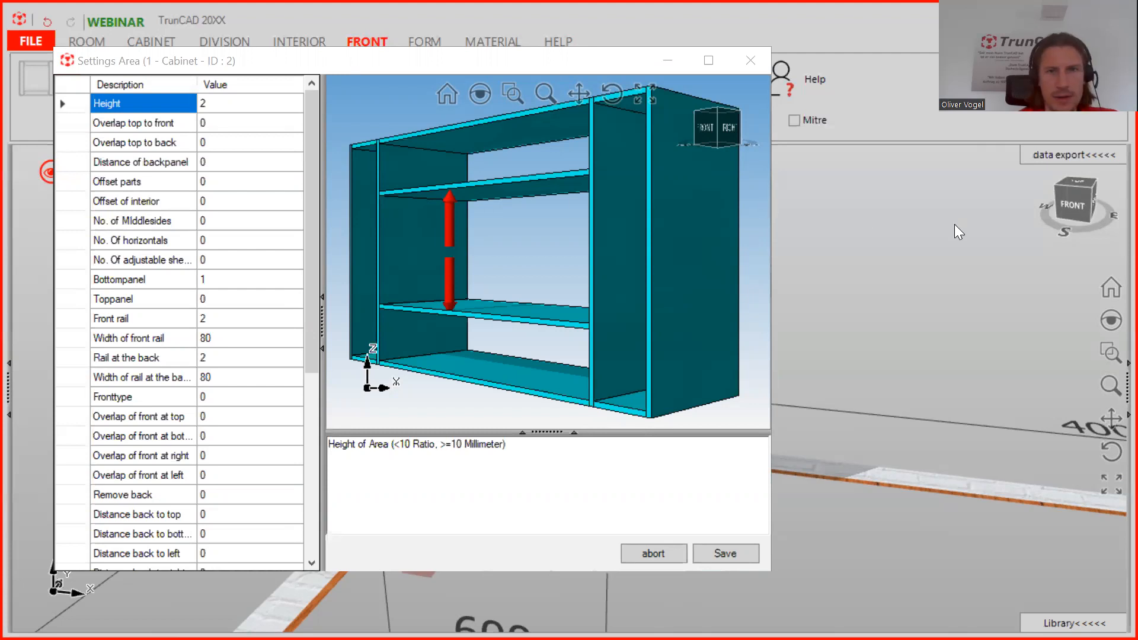
pyautogui.click(762, 64)
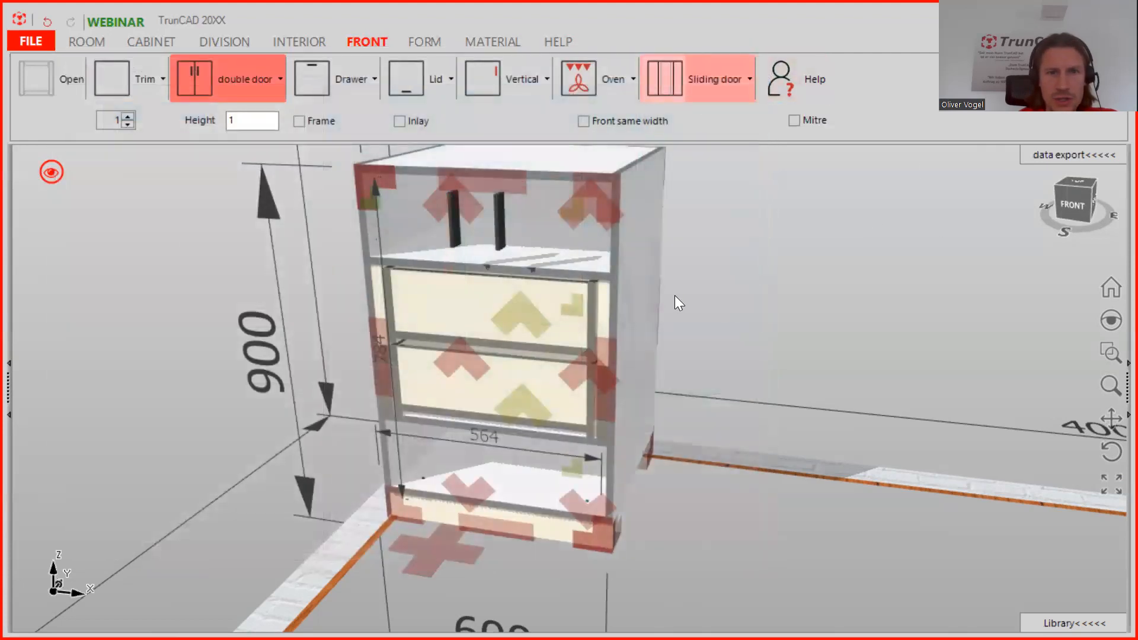
# Step: Review the upper drawer's drawerbox settings with the full parameter descriptions readable, and close them without saving
pyautogui.scroll(5, 734, 324)
pyautogui.scroll(-6, 734, 324)
pyautogui.moveTo(734, 323); pyautogui.dragTo(722, 322, button='middle')
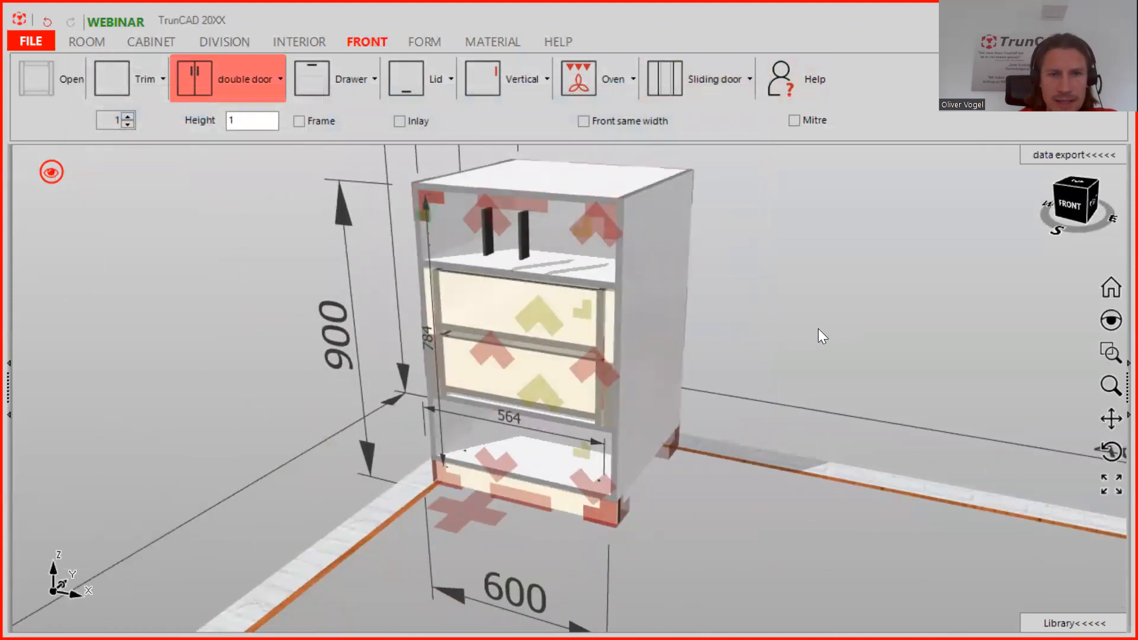
pyautogui.scroll(2, 819, 330)
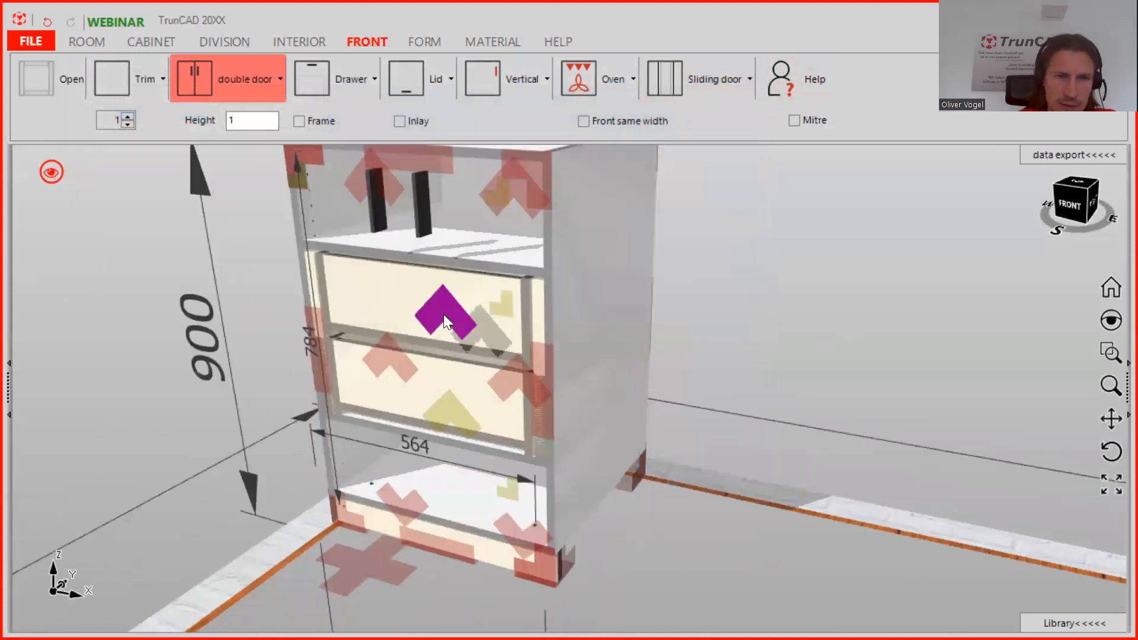
pyautogui.scroll(3, 443, 315)
pyautogui.scroll(-2, 444, 314)
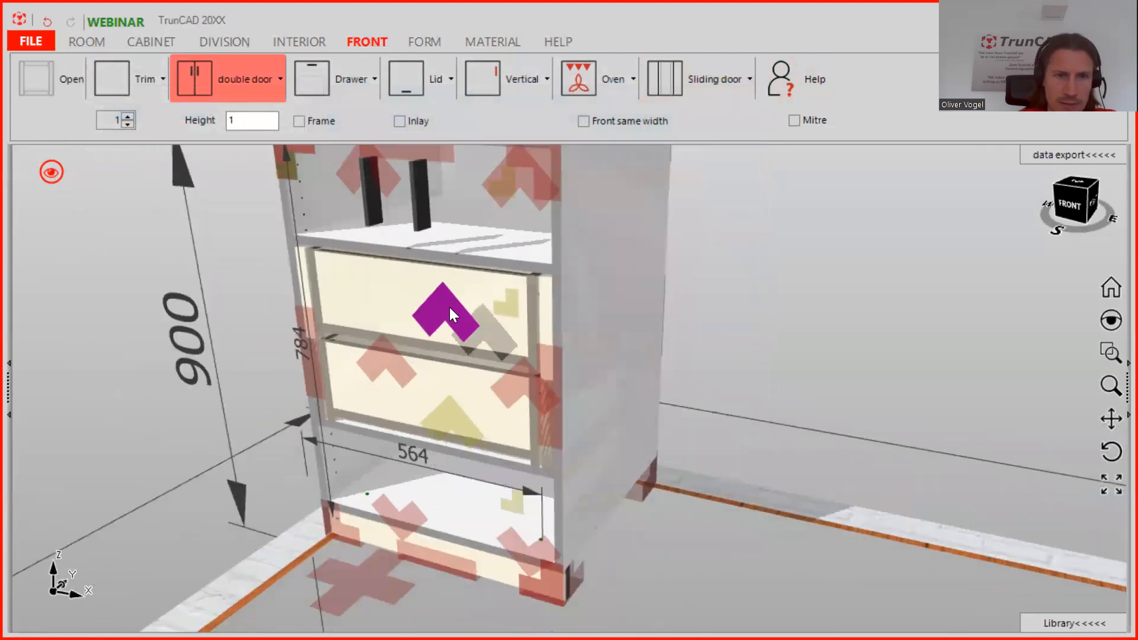
pyautogui.click(451, 327)
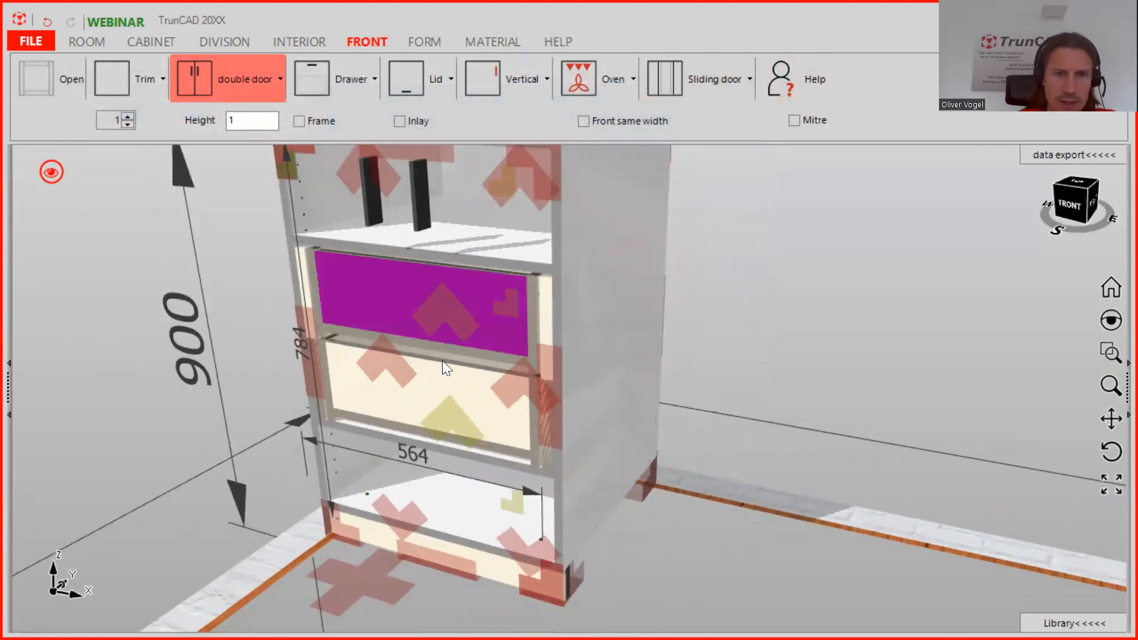
pyautogui.rightClick(450, 308)
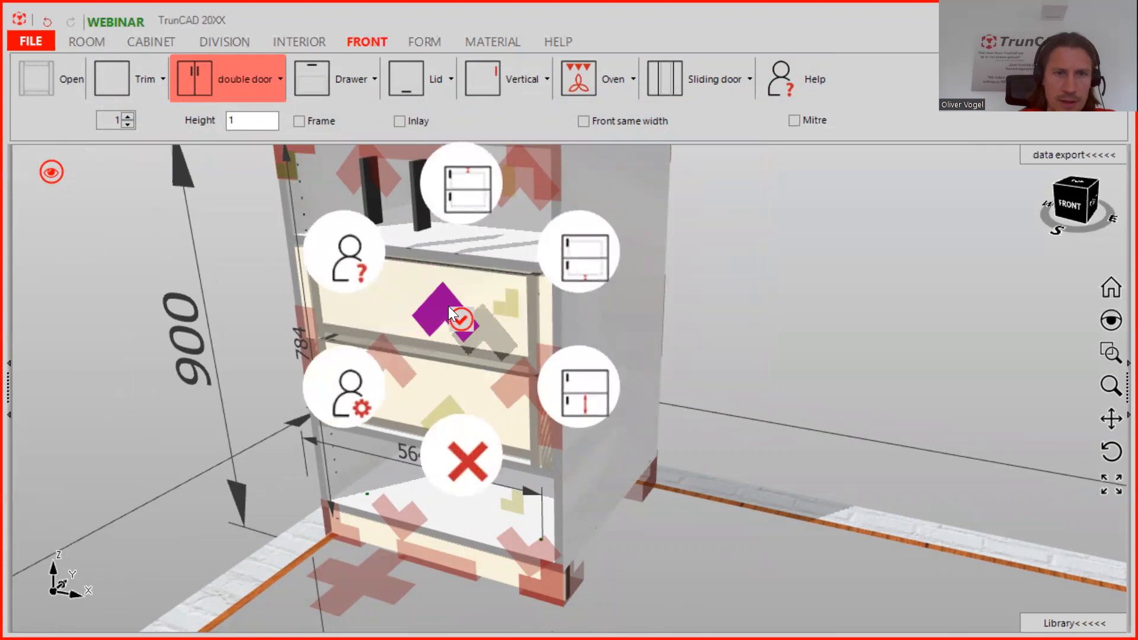
pyautogui.click(348, 403)
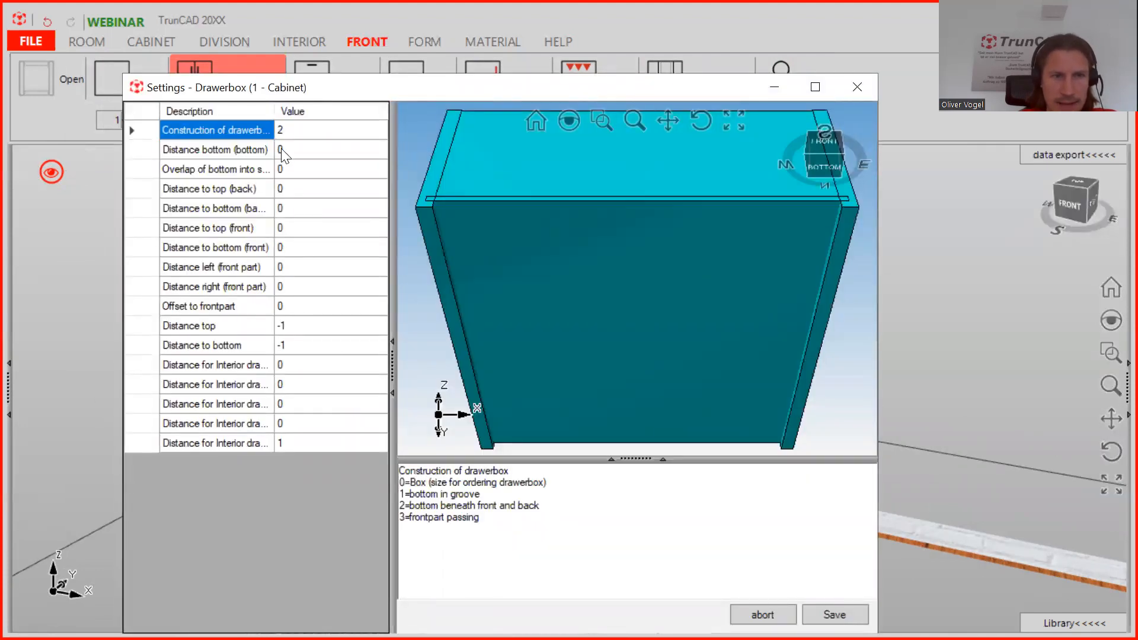
pyautogui.moveTo(272, 111); pyautogui.dragTo(327, 111)
pyautogui.moveTo(394, 245); pyautogui.dragTo(441, 330)
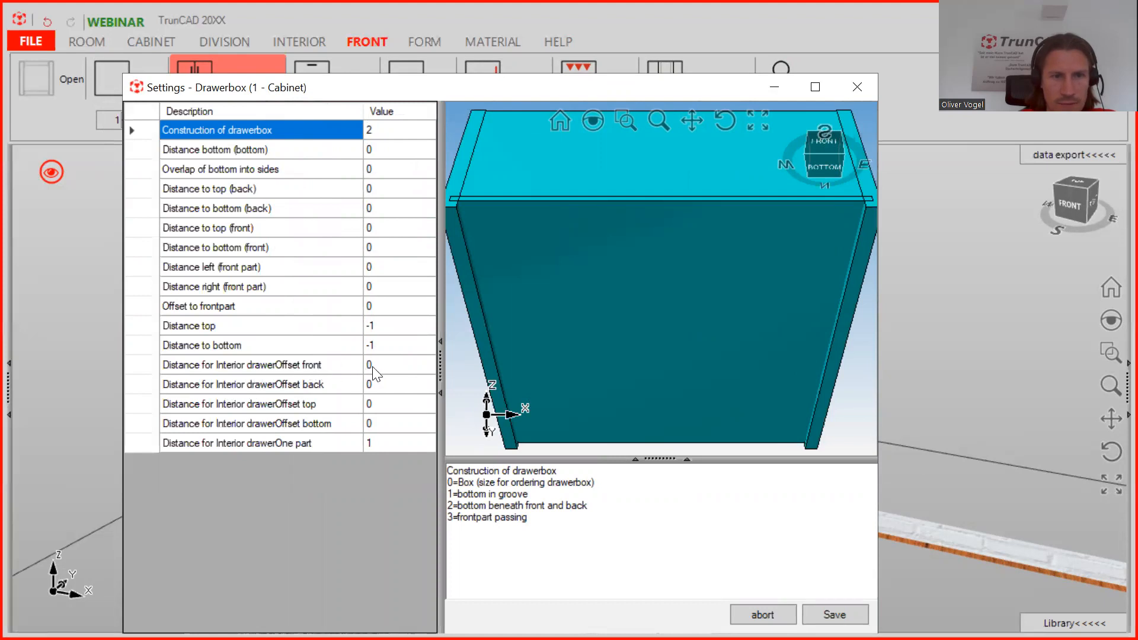
pyautogui.click(858, 86)
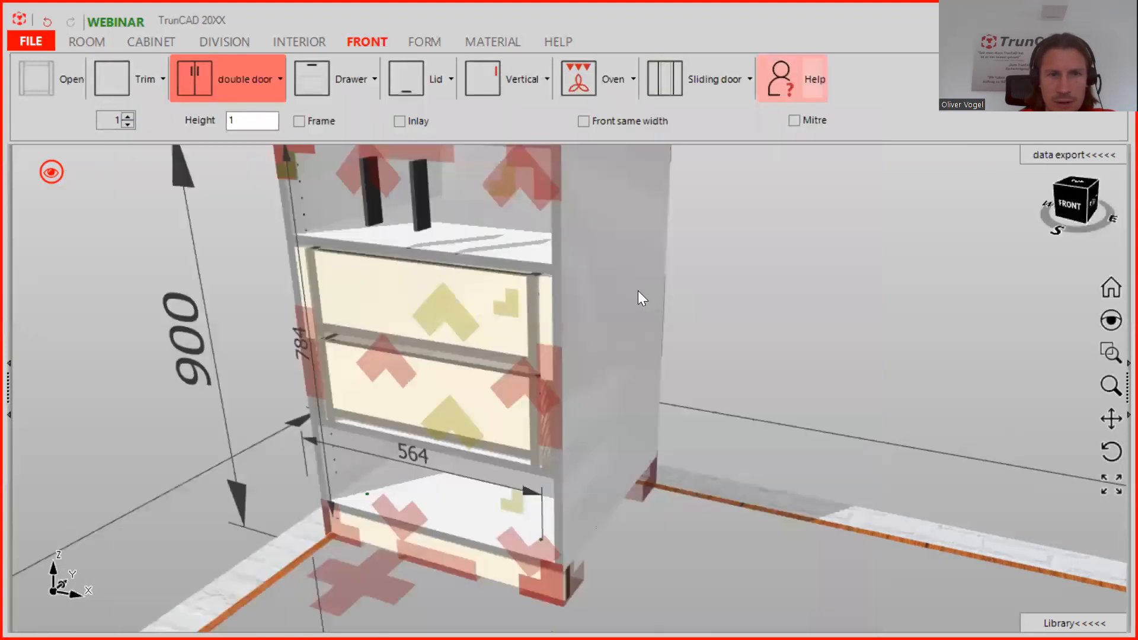
# Step: Inspect the spacer beside the upper drawer and check the front, back, top and bottom interior drawer offset options in its drawerbox settings
pyautogui.scroll(8, 301, 245)
pyautogui.scroll(-1, 303, 247)
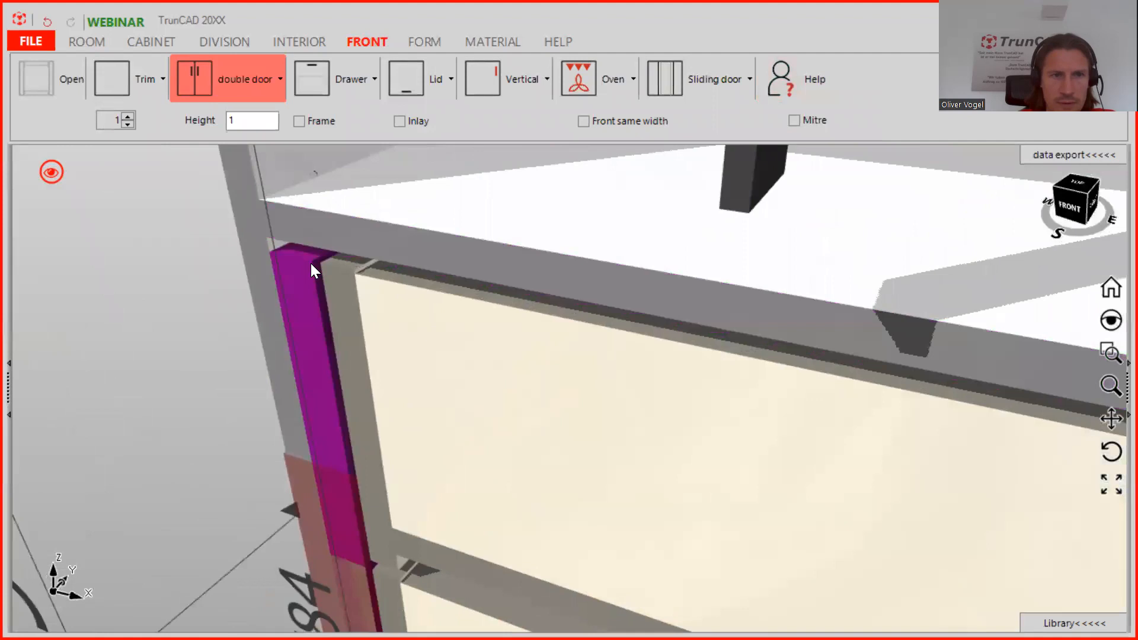
pyautogui.scroll(-7, 311, 263)
pyautogui.scroll(-3, 311, 263)
pyautogui.moveTo(369, 276); pyautogui.dragTo(393, 296, button='middle')
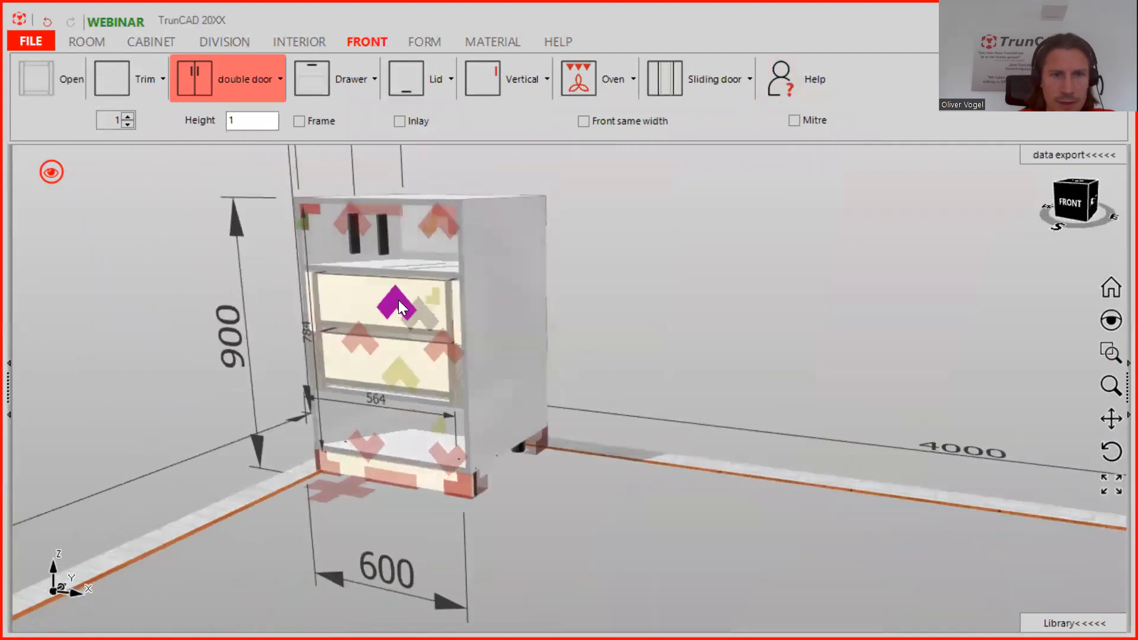
pyautogui.rightClick(395, 297)
pyautogui.click(301, 393)
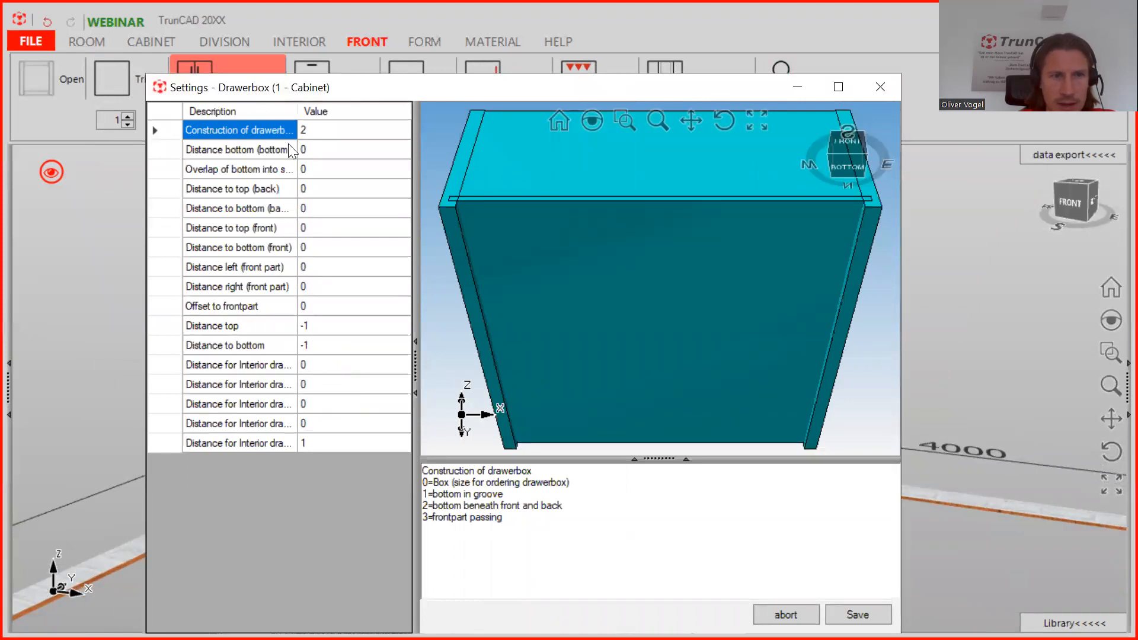
pyautogui.moveTo(298, 111); pyautogui.dragTo(356, 111)
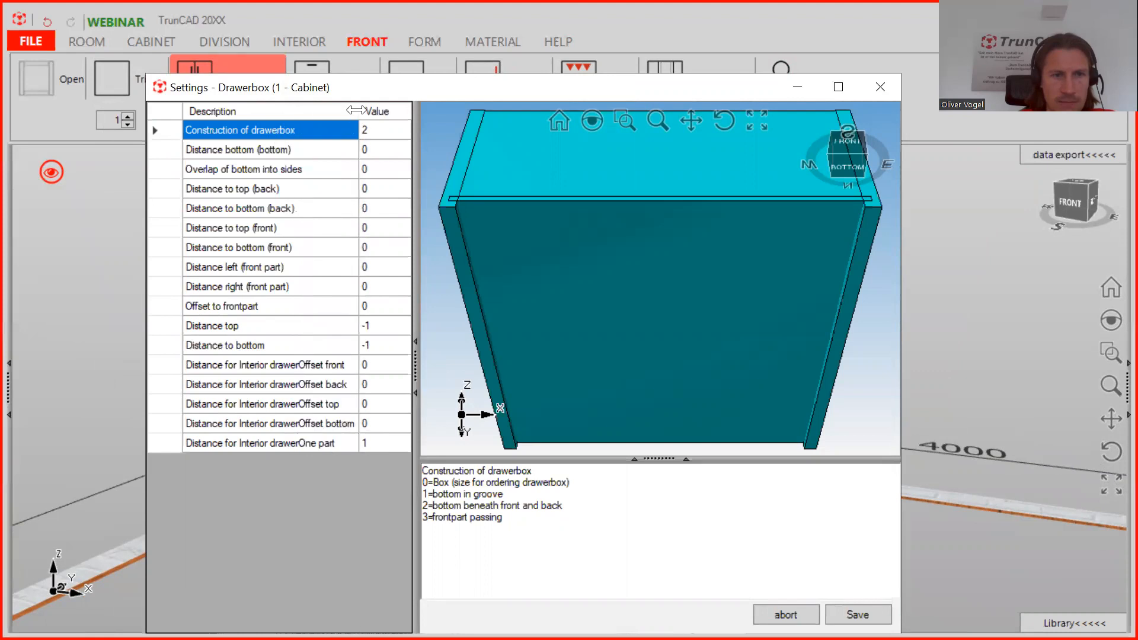
pyautogui.click(375, 366)
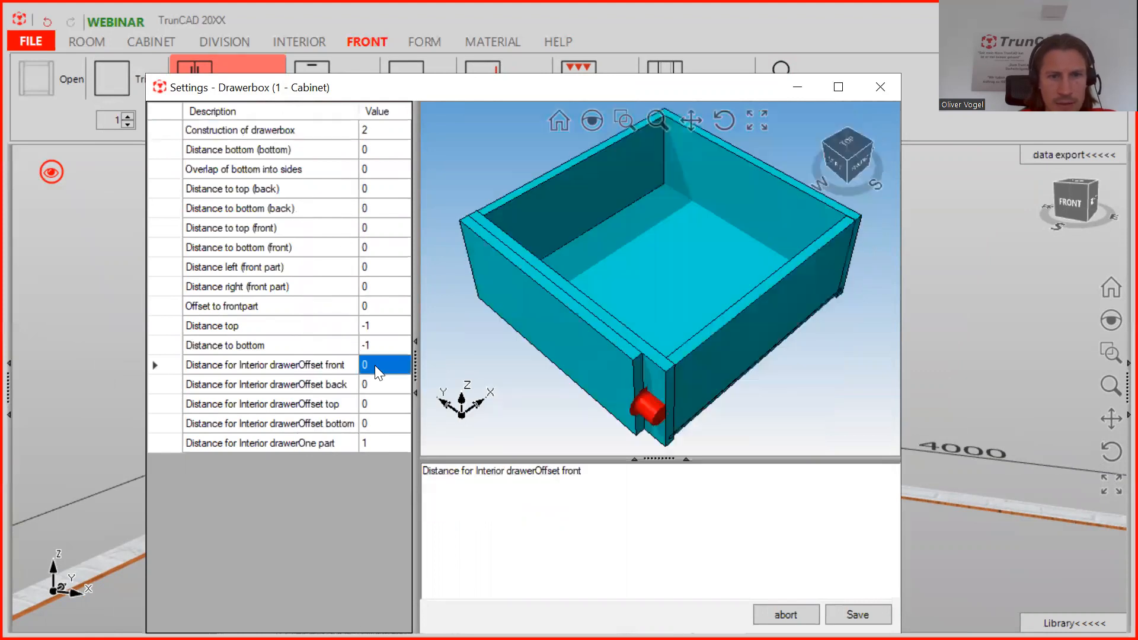
pyautogui.click(391, 385)
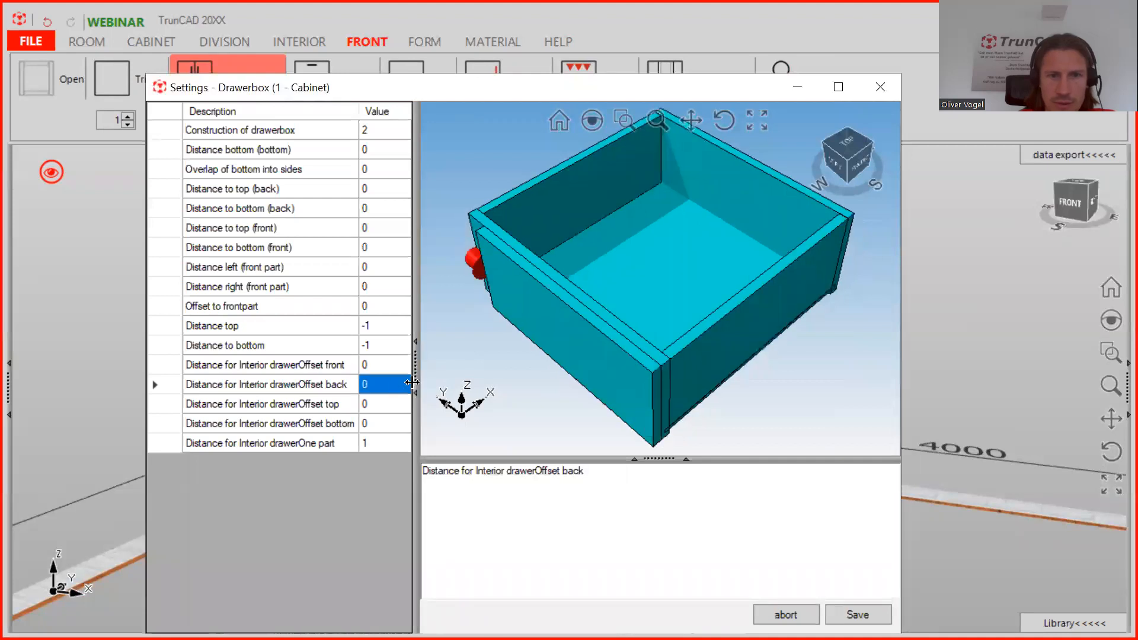
pyautogui.click(379, 405)
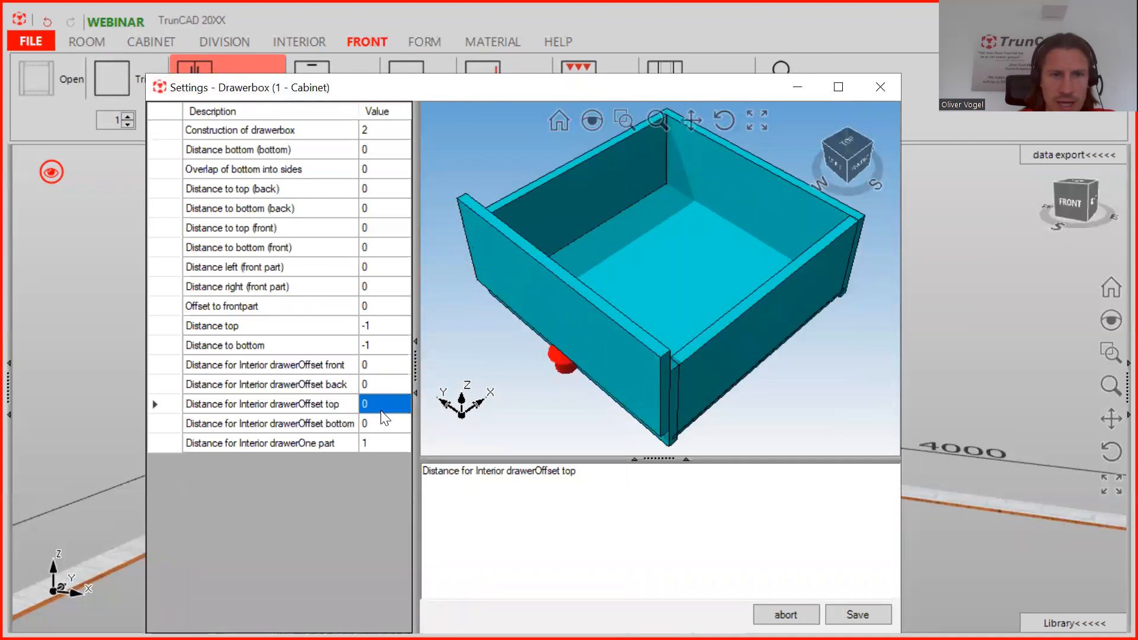
pyautogui.click(379, 425)
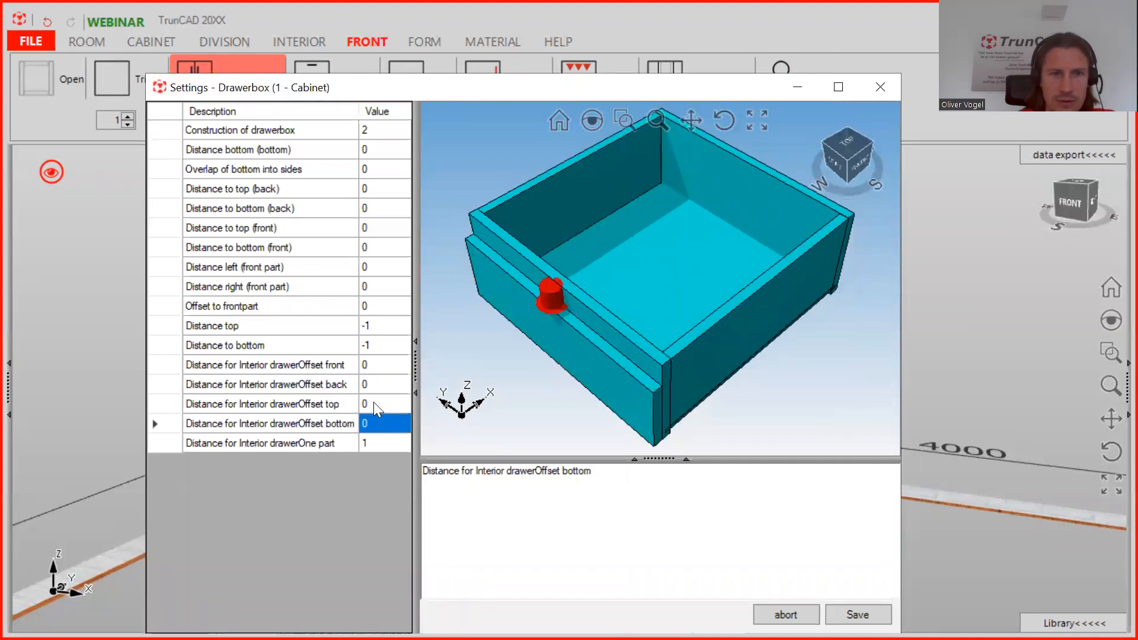
pyautogui.click(374, 385)
# Step: Set the upper drawer's front offset of the interior drawer distance part to 30 and save the drawerbox settings
pyautogui.click(371, 366)
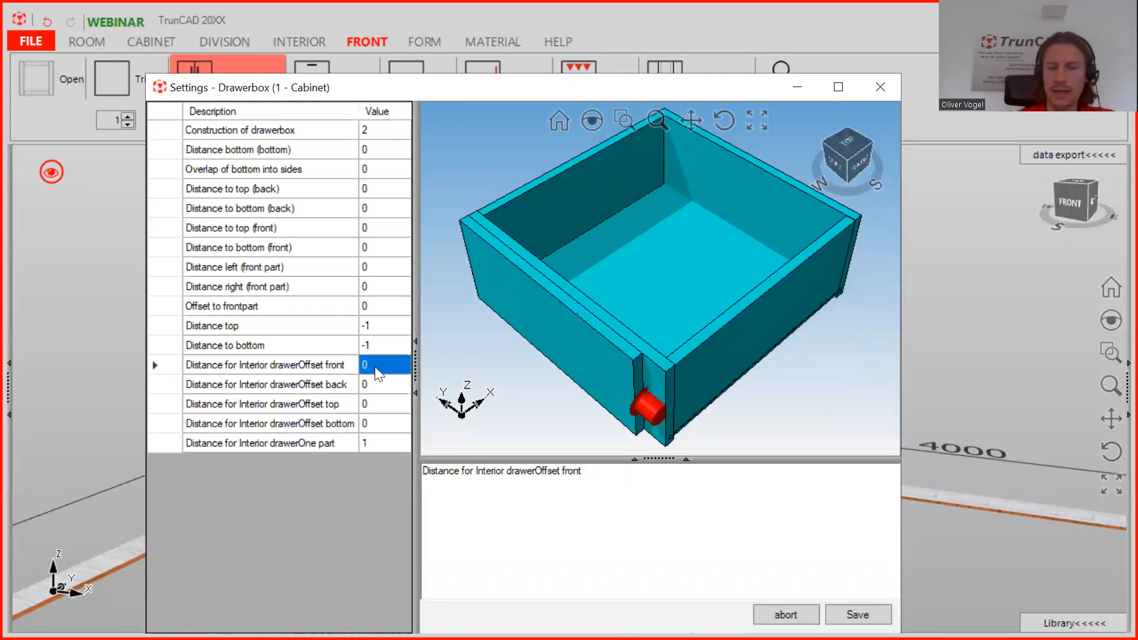
pyautogui.click(374, 366)
pyautogui.write('30')
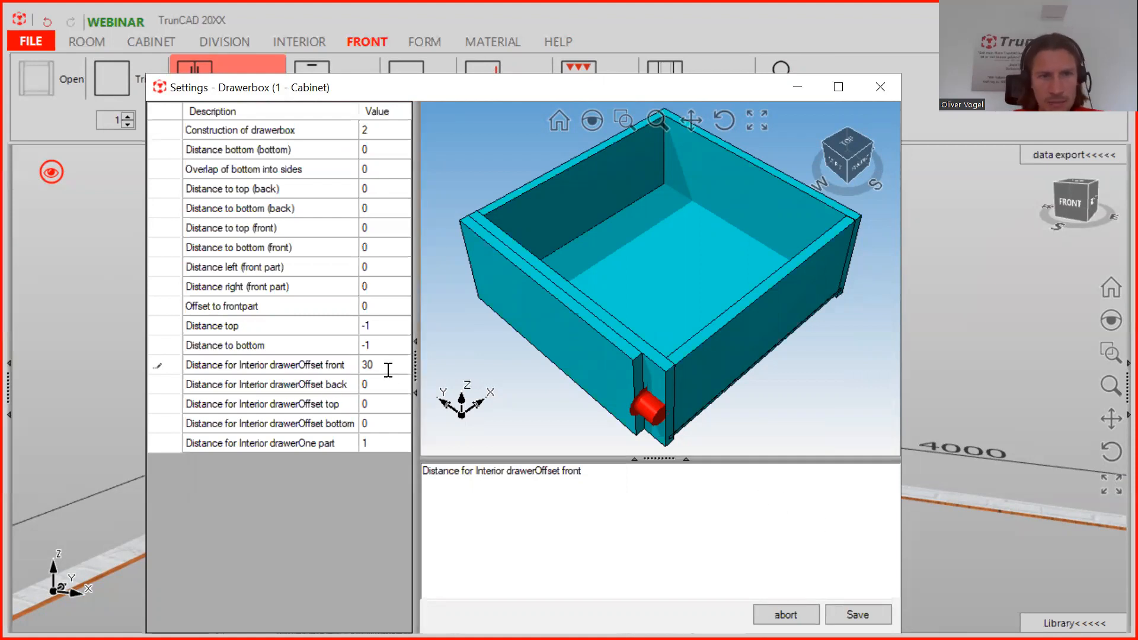
pyautogui.click(858, 615)
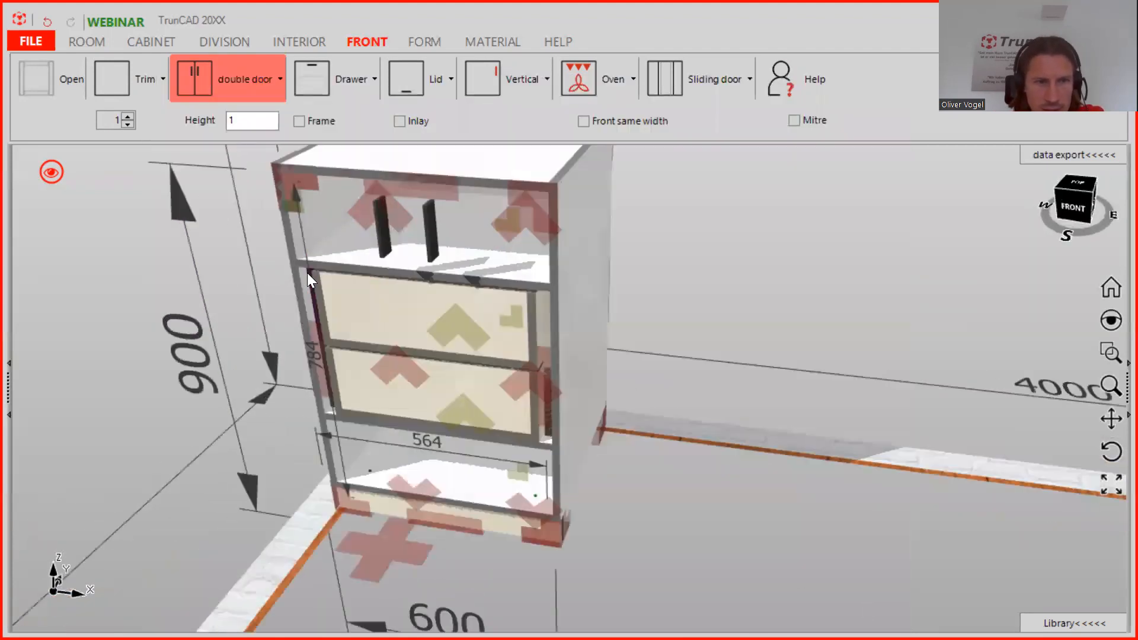
# Step: Measure from the upper front corner of the interior drawer spacer to the shelf's front corner and inspect the spacer's offset
pyautogui.scroll(6, 308, 274)
pyautogui.moveTo(310, 279)
pyautogui.mouseDown(button='middle')
pyautogui.moveTo(341, 249)
pyautogui.moveTo(346, 263)
pyautogui.moveTo(320, 261)
pyautogui.moveTo(318, 249)
pyautogui.moveTo(304, 292)
pyautogui.mouseUp(button='middle')
pyautogui.scroll(3, 290, 308)
pyautogui.scroll(-3, 289, 308)
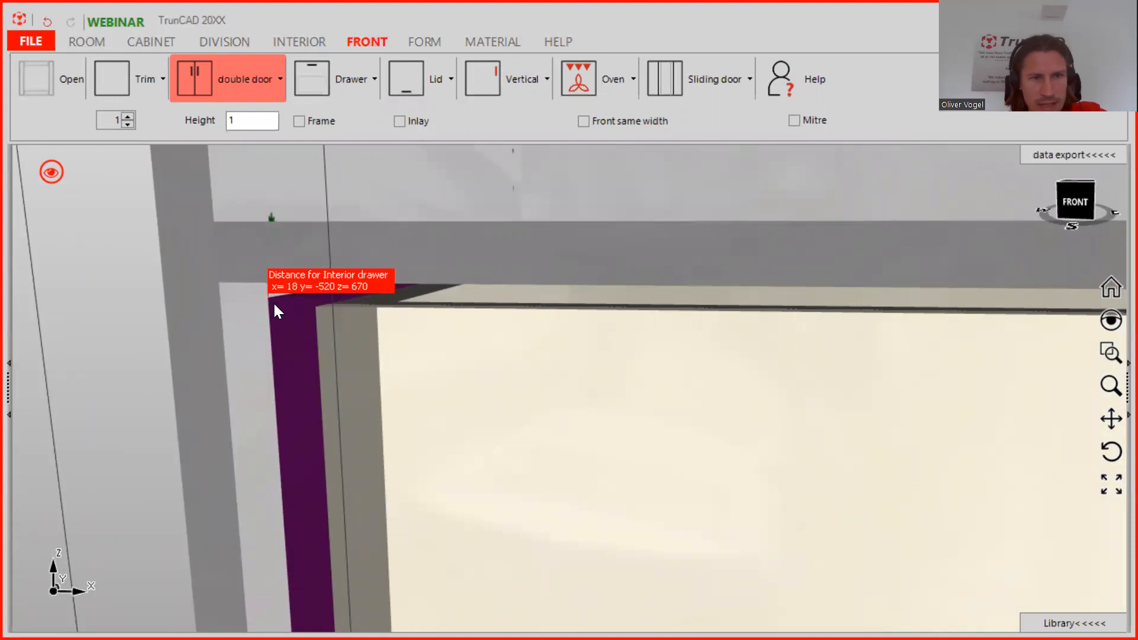
pyautogui.scroll(2, 277, 309)
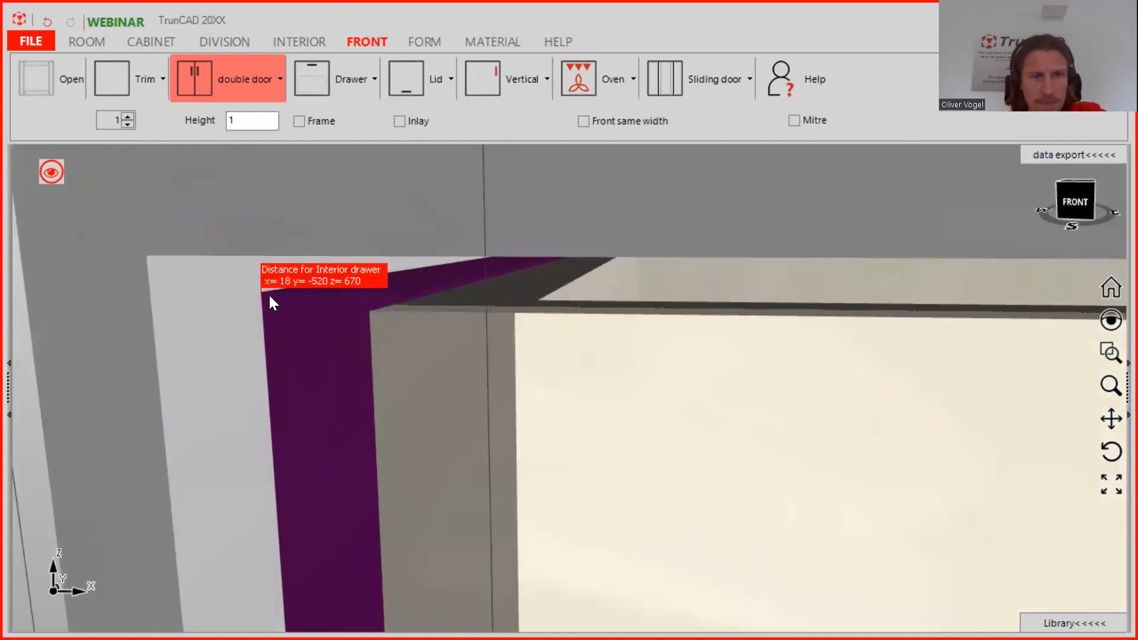
pyautogui.click(269, 295)
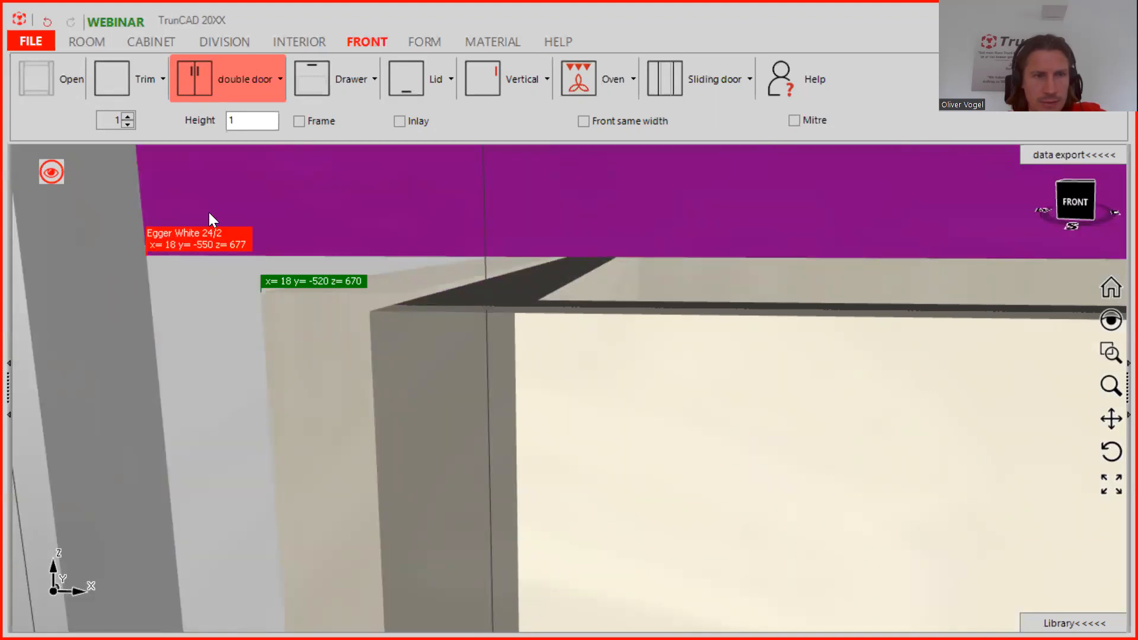
pyautogui.click(158, 250)
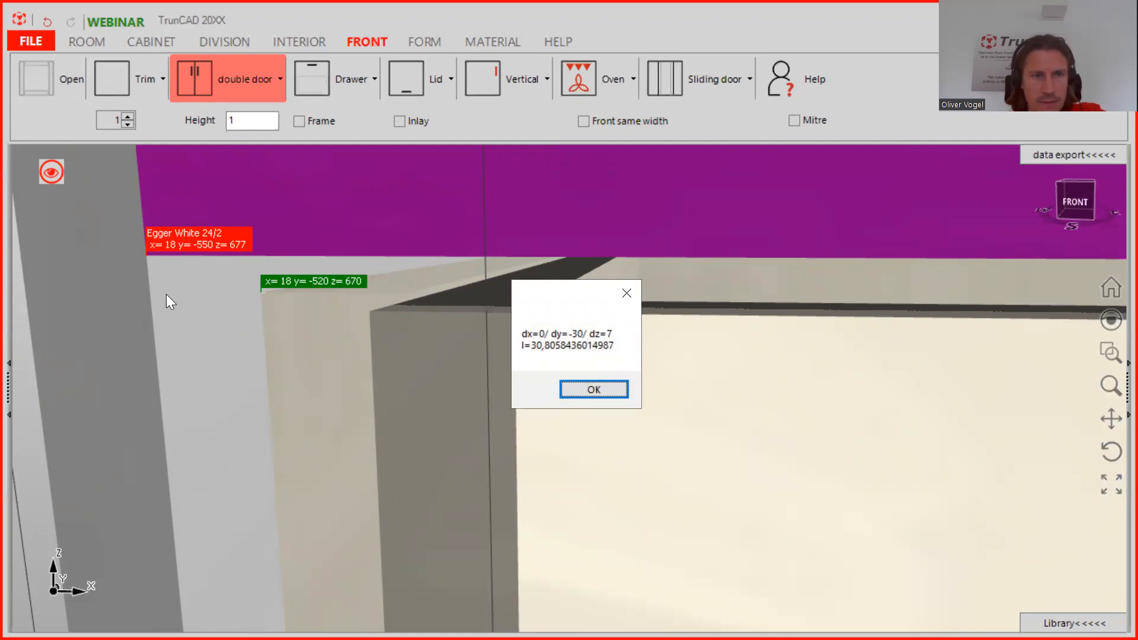
pyautogui.click(604, 389)
pyautogui.scroll(-5, 292, 305)
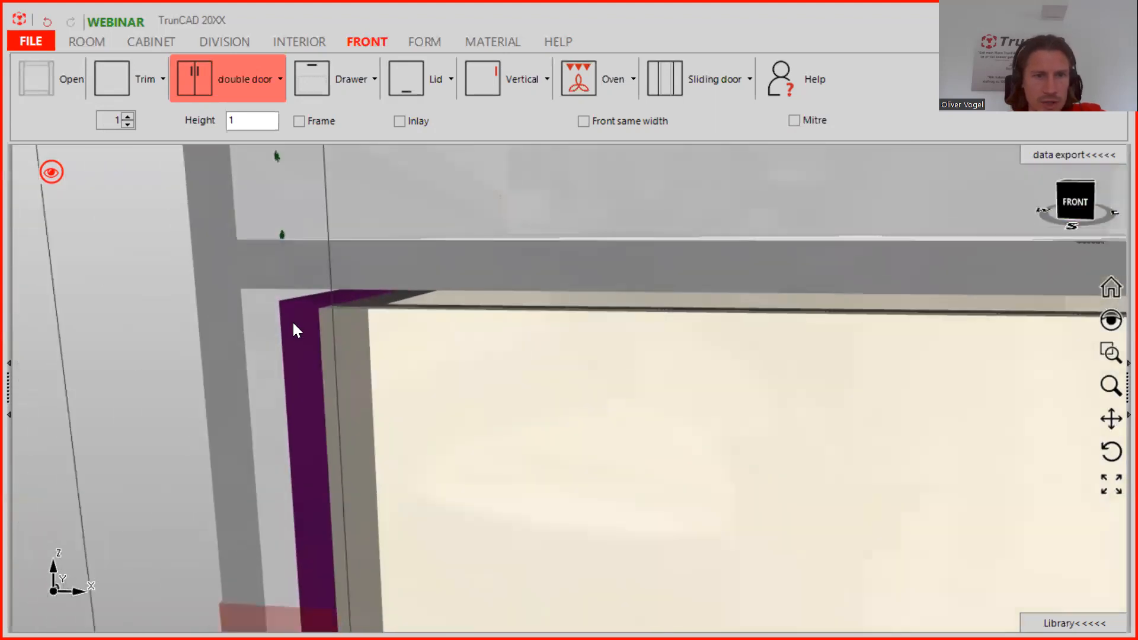
pyautogui.moveTo(299, 329); pyautogui.dragTo(307, 298, button='middle')
pyautogui.scroll(5, 299, 324)
pyautogui.scroll(-5, 307, 298)
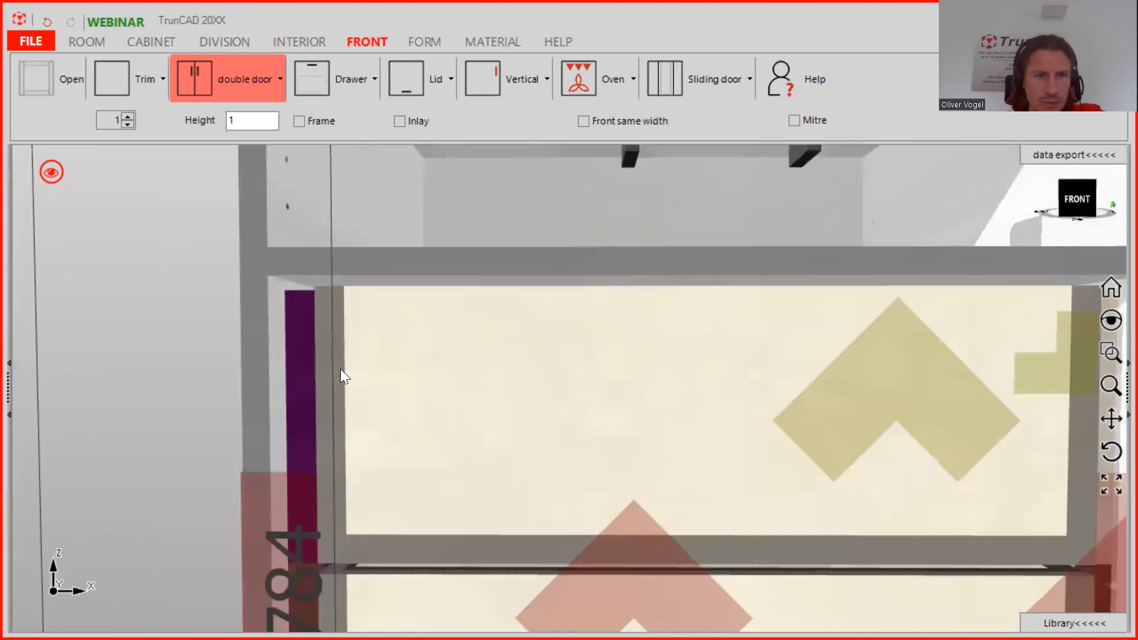
pyautogui.scroll(-5, 342, 371)
pyautogui.moveTo(380, 387)
pyautogui.mouseDown(button='middle')
pyautogui.moveTo(353, 411)
pyautogui.moveTo(400, 404)
pyautogui.mouseUp(button='middle')
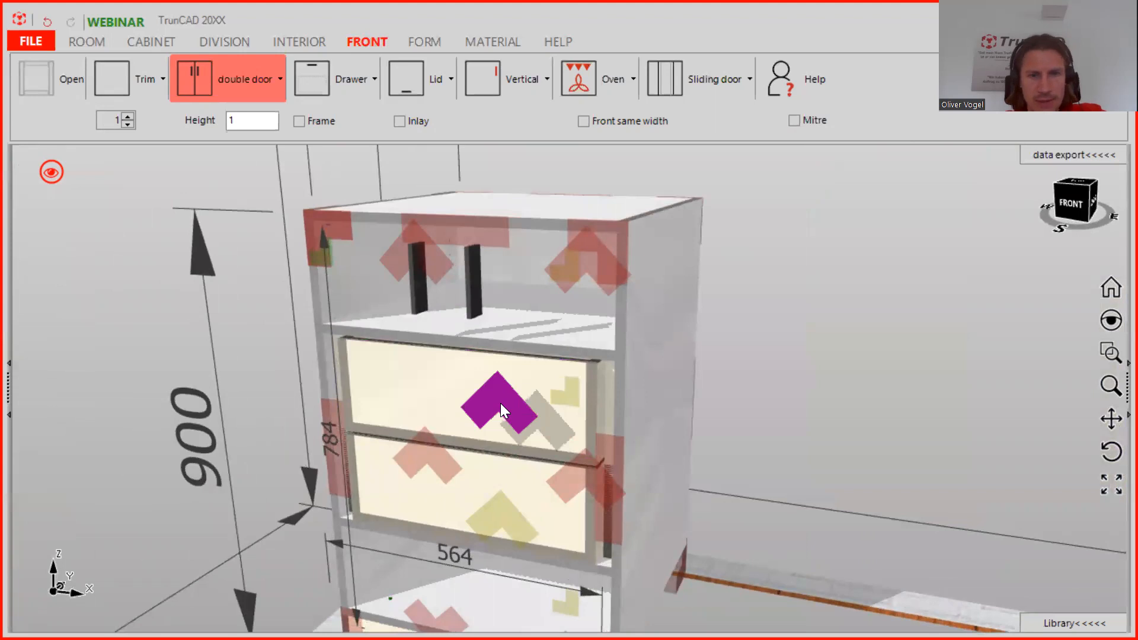
# Step: Open the upper drawer's drawerbox settings, widen the description column, and examine the interior drawer distance options down to One part
pyautogui.click(500, 405)
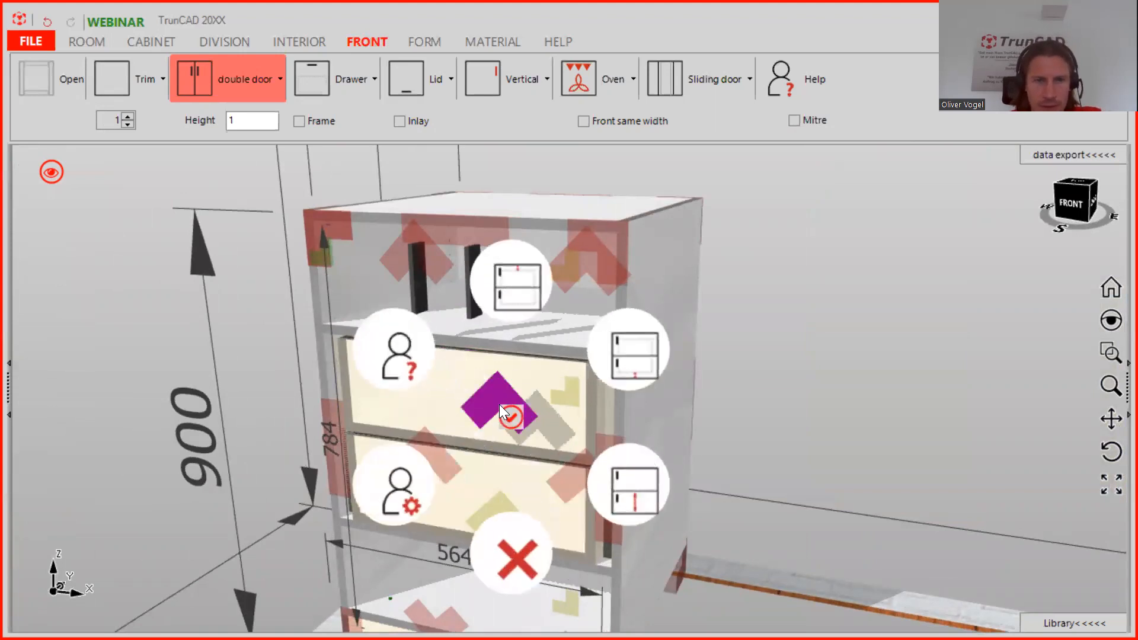
pyautogui.click(411, 492)
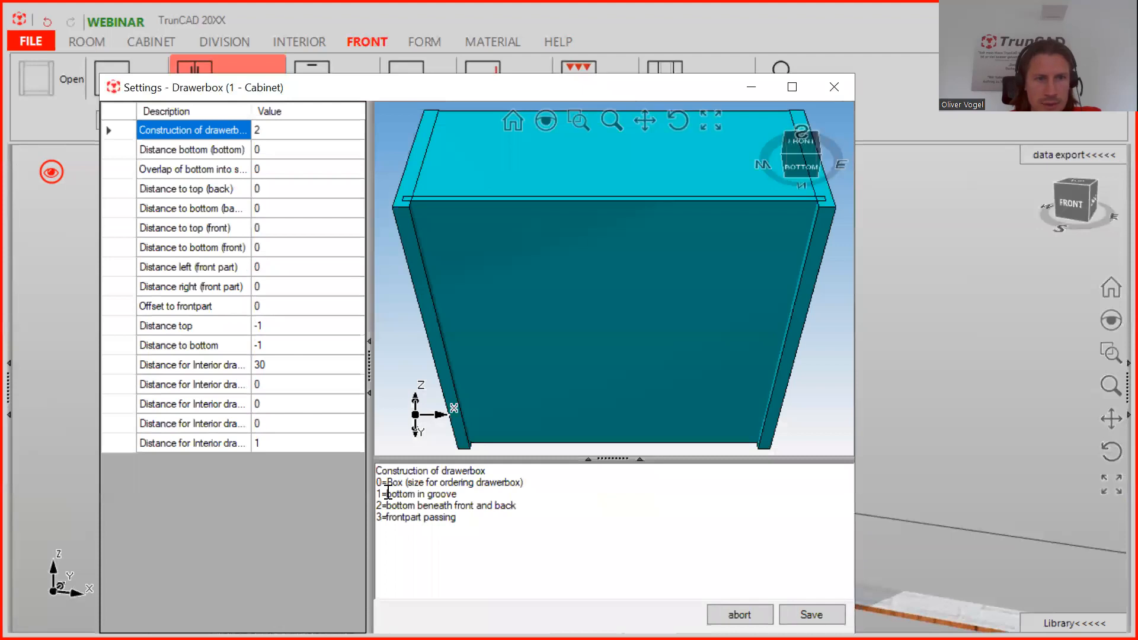
pyautogui.click(275, 366)
pyautogui.click(276, 385)
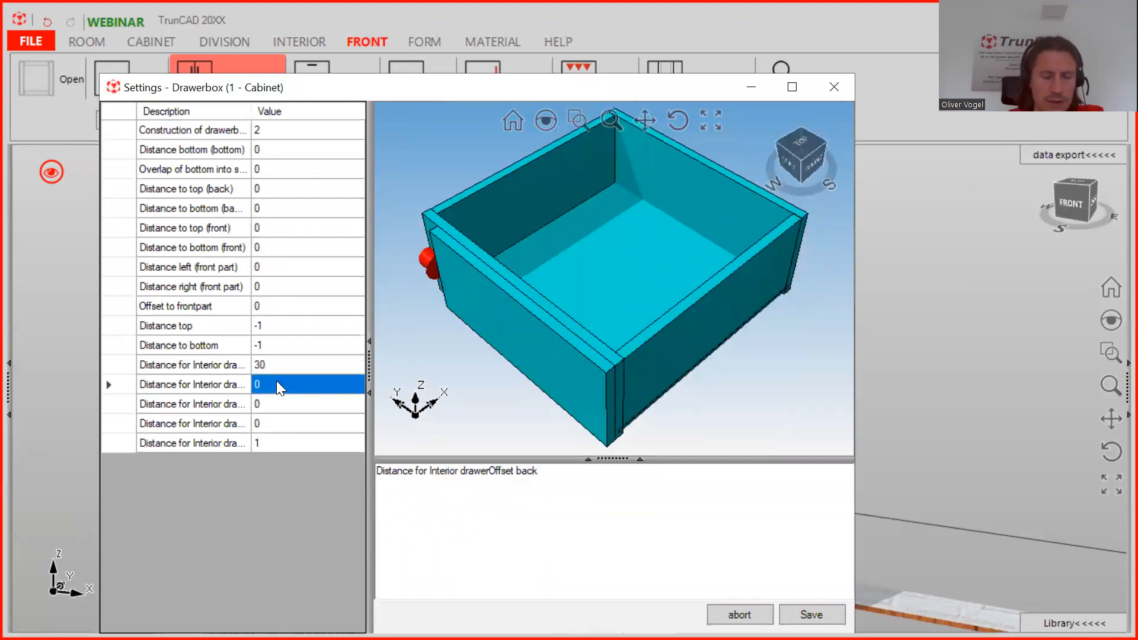
pyautogui.press('Down')
pyautogui.press('Down')
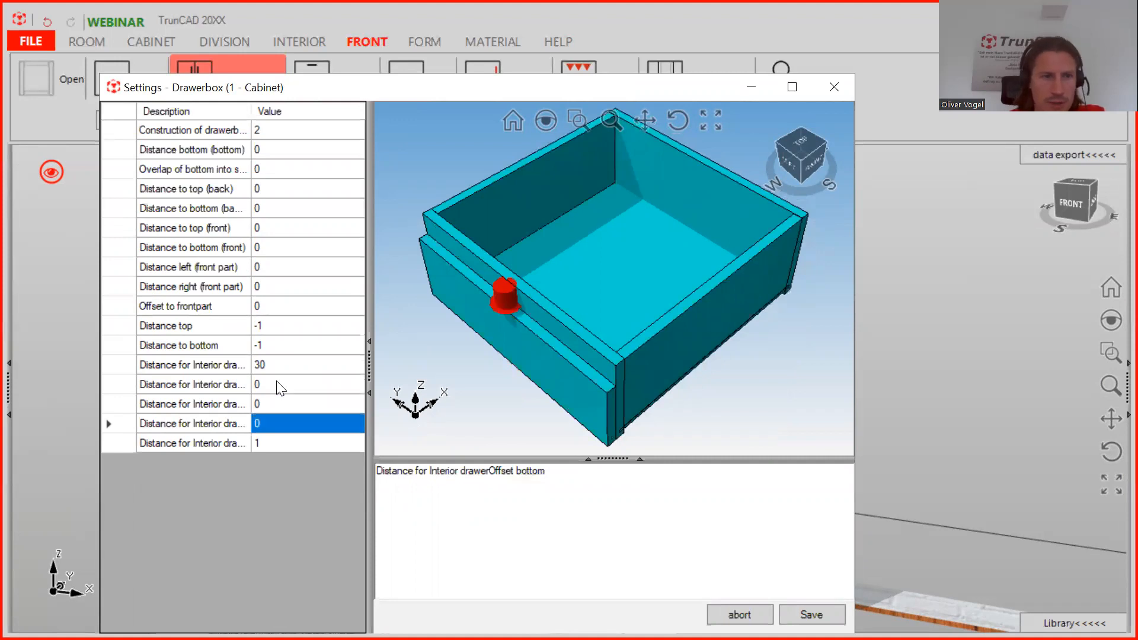
pyautogui.moveTo(251, 109); pyautogui.dragTo(293, 109)
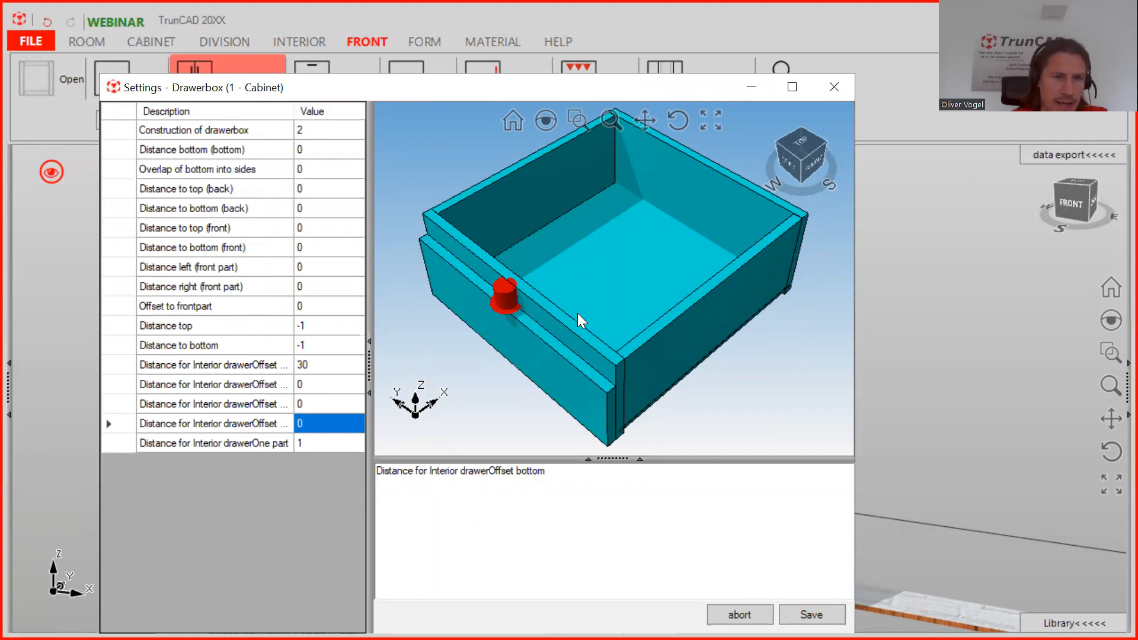
pyautogui.press('Down')
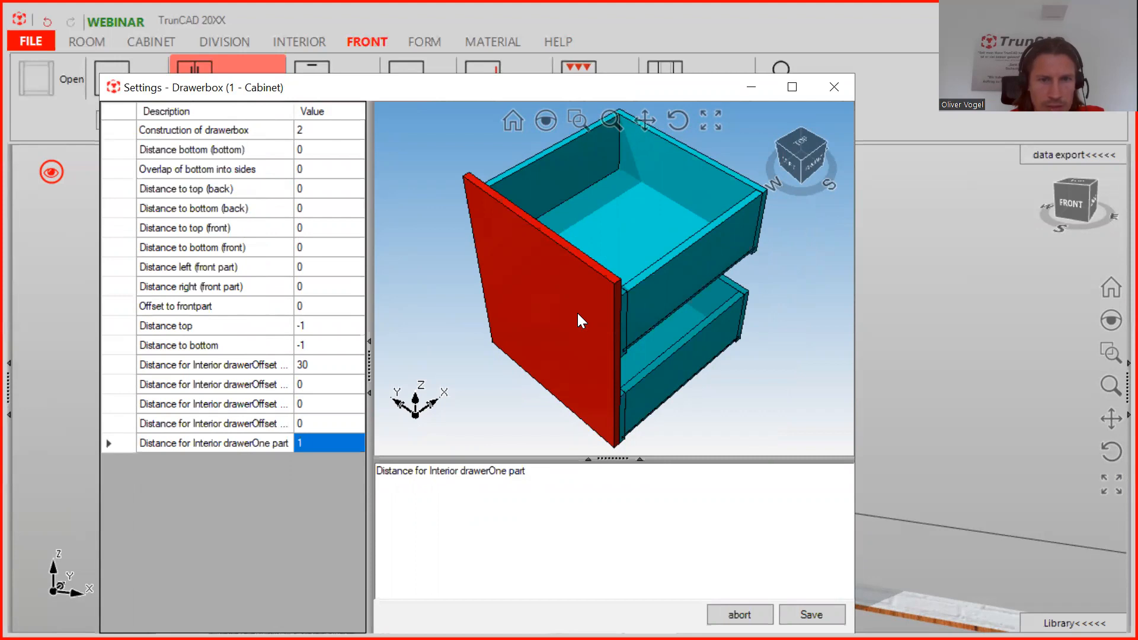
# Step: Examine the drawerbox construction, bottom, back and front distance parameters in the upper drawer's settings, and close them without saving
pyautogui.press('Up')
pyautogui.press('Up')
pyautogui.press('Up')
pyautogui.press('Up')
pyautogui.press('Up')
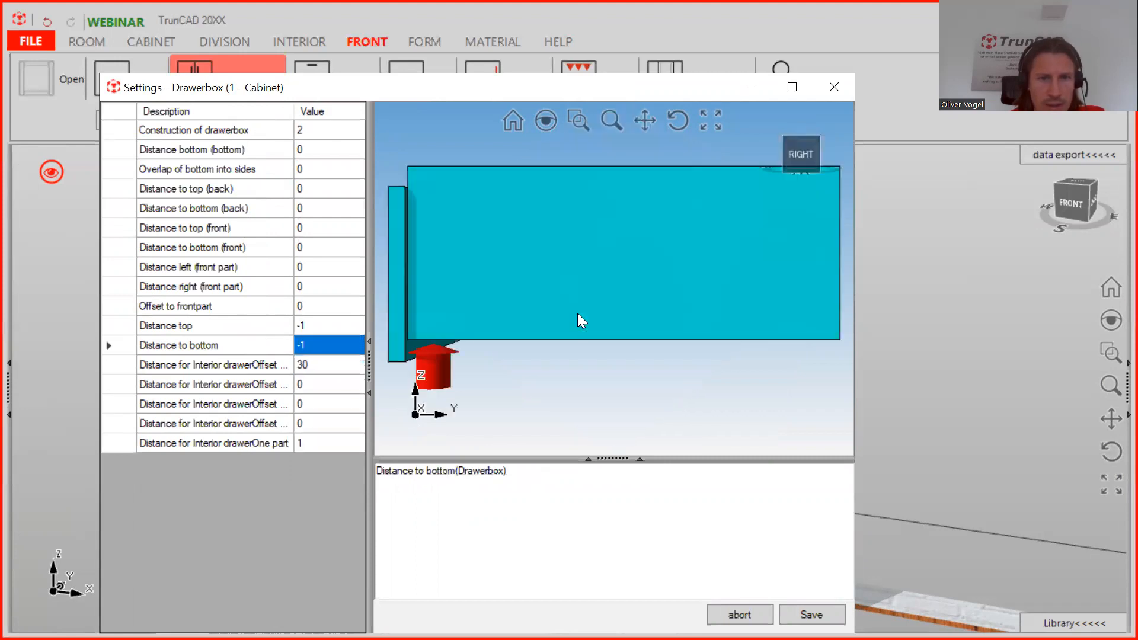
pyautogui.press('Up')
pyautogui.press('Up')
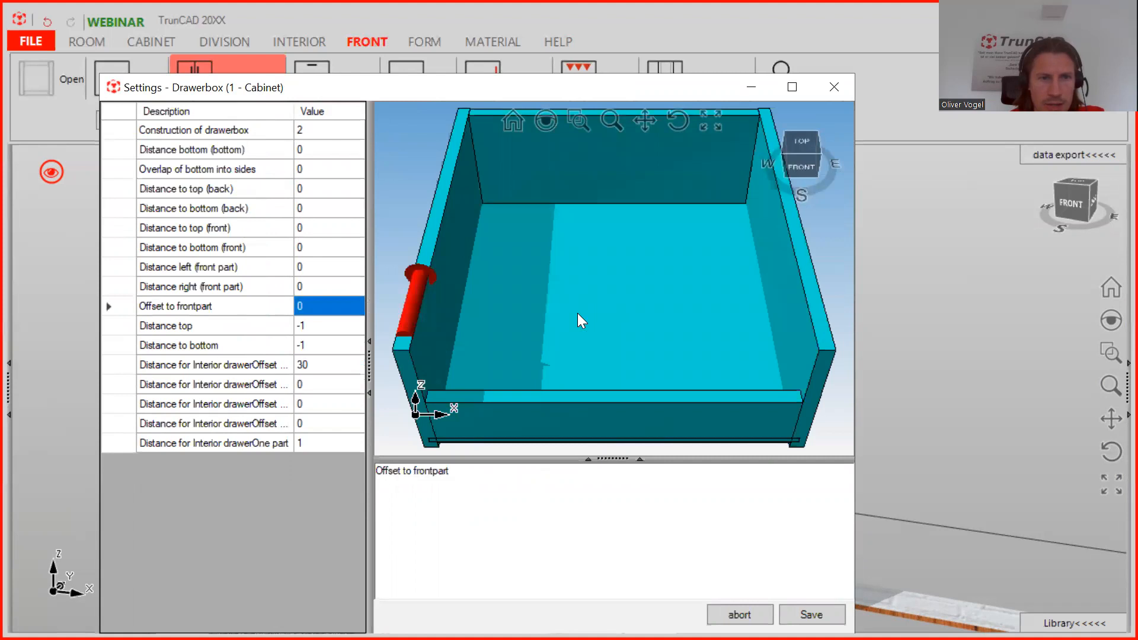
pyautogui.press('Up')
pyautogui.press('Up')
pyautogui.press('Up')
pyautogui.press('Up')
pyautogui.press('Up')
pyautogui.press('Up')
pyautogui.press('Up')
pyautogui.press('Up')
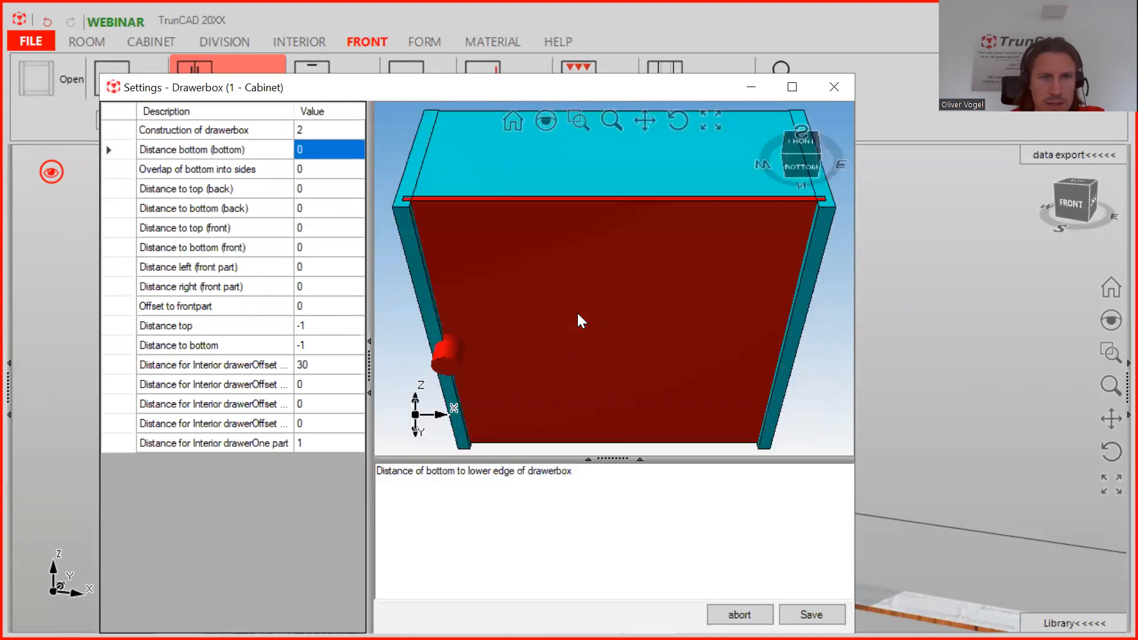
pyautogui.press('Up')
pyautogui.press('Down')
pyautogui.press('Down')
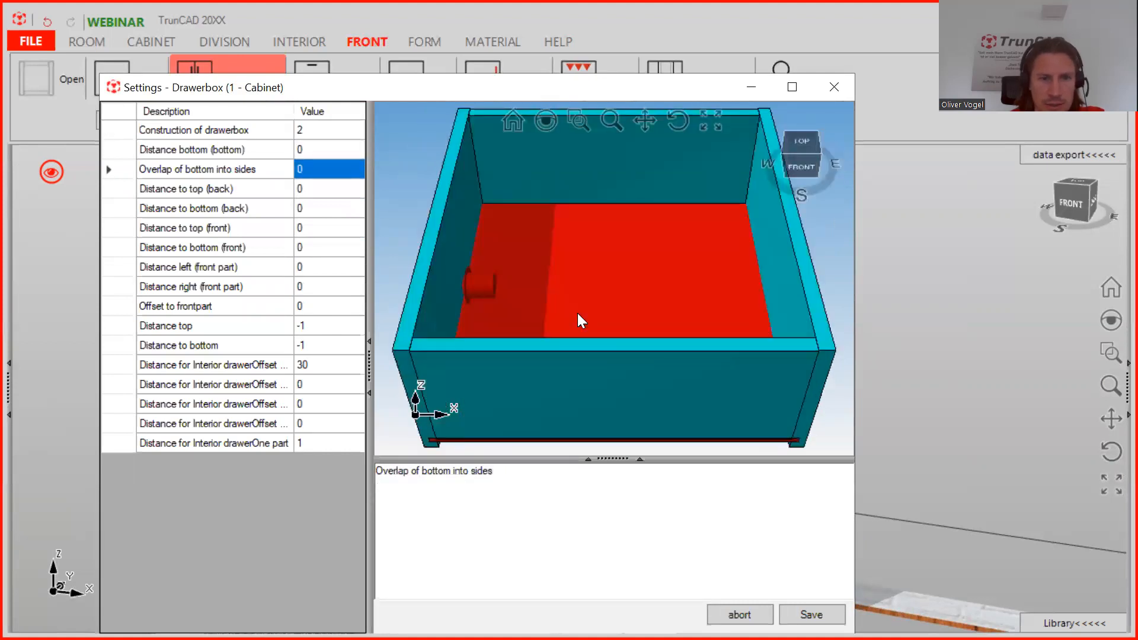
pyautogui.press('Down')
pyautogui.press('Down')
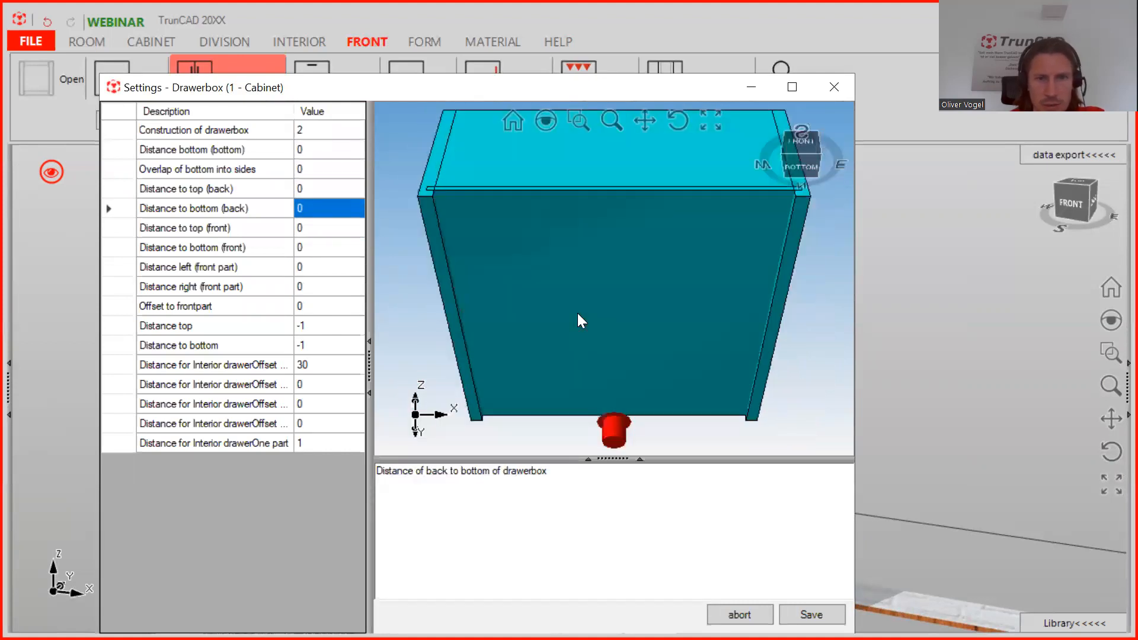
pyautogui.click(847, 83)
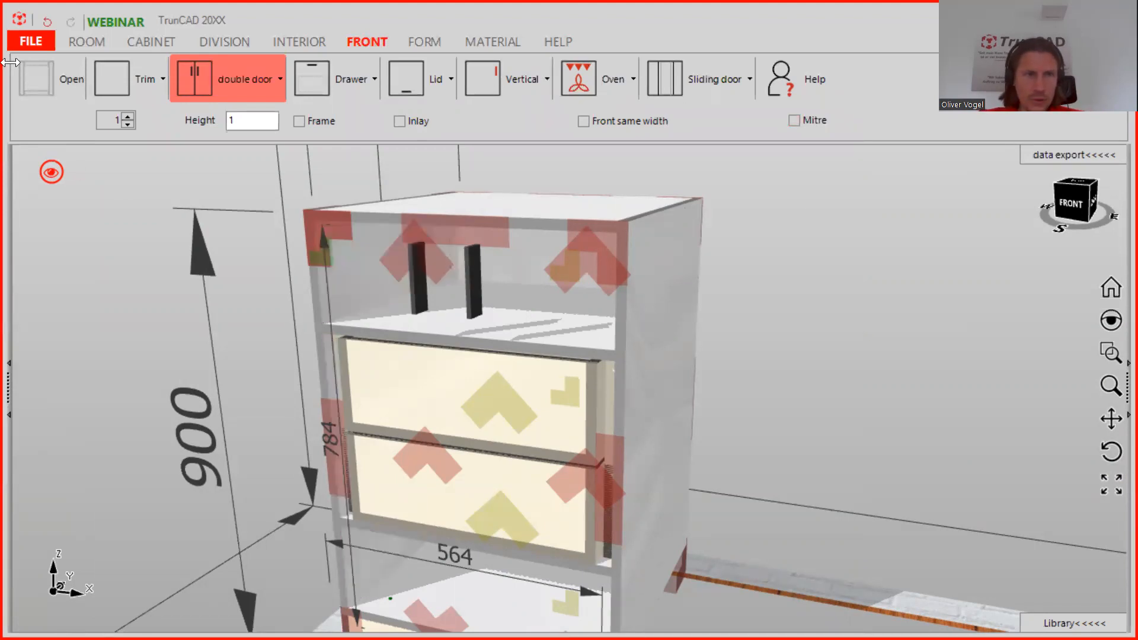
# Step: Start a new project without saving the current one
pyautogui.click(24, 41)
pyautogui.click(52, 67)
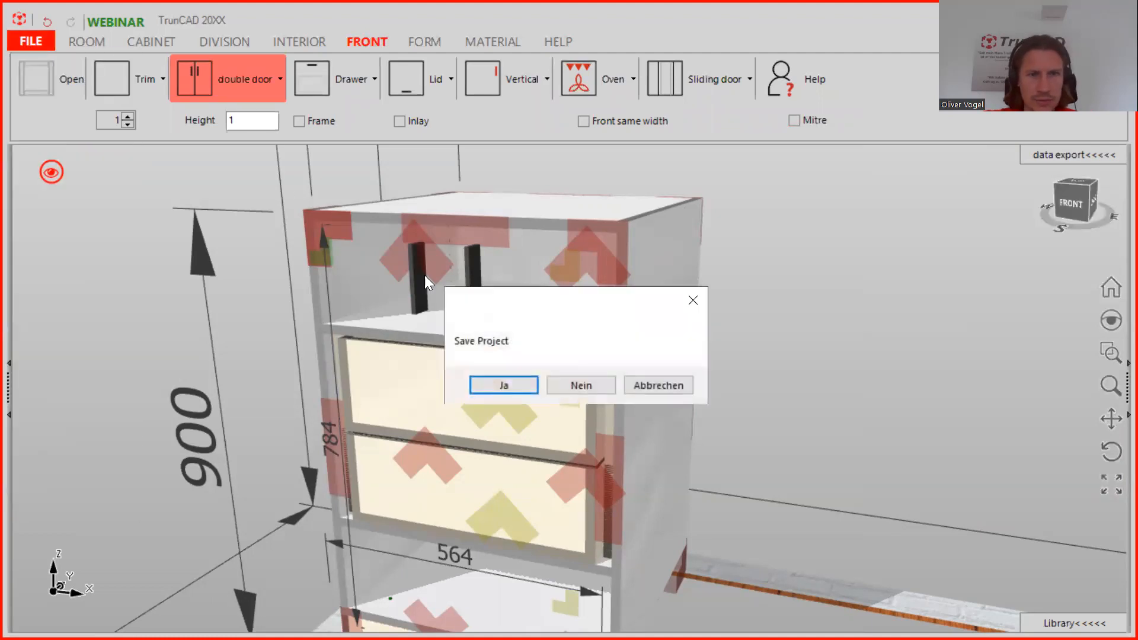
pyautogui.click(581, 385)
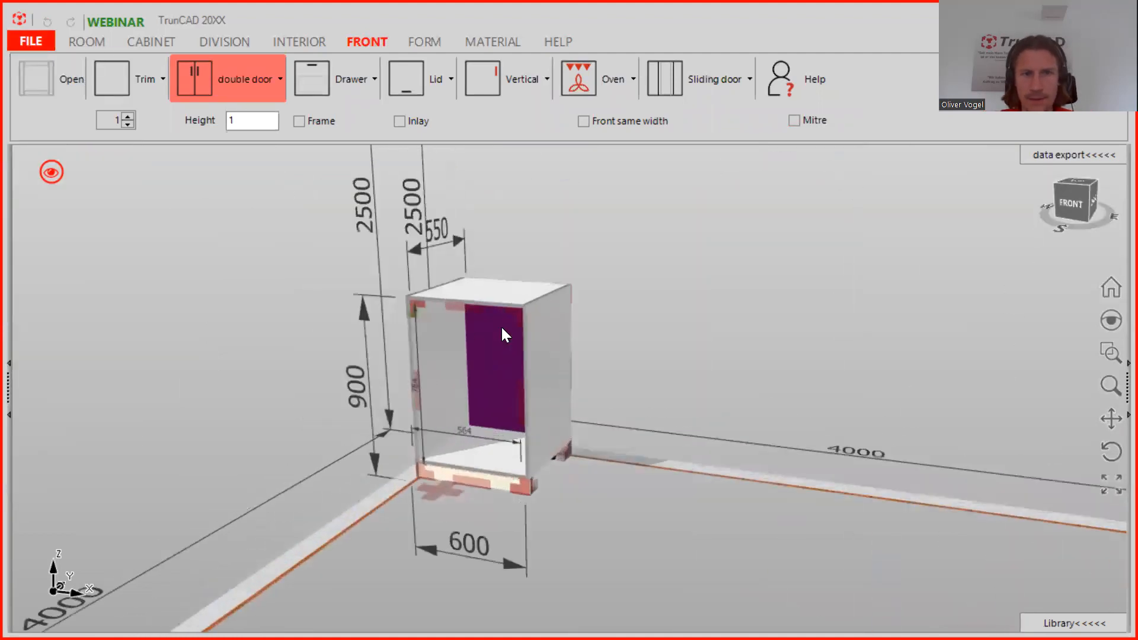
# Step: Set the new cabinet's depth to 400 and its height to 1500
pyautogui.click(487, 233)
pyautogui.write('400')
pyautogui.press('Return')
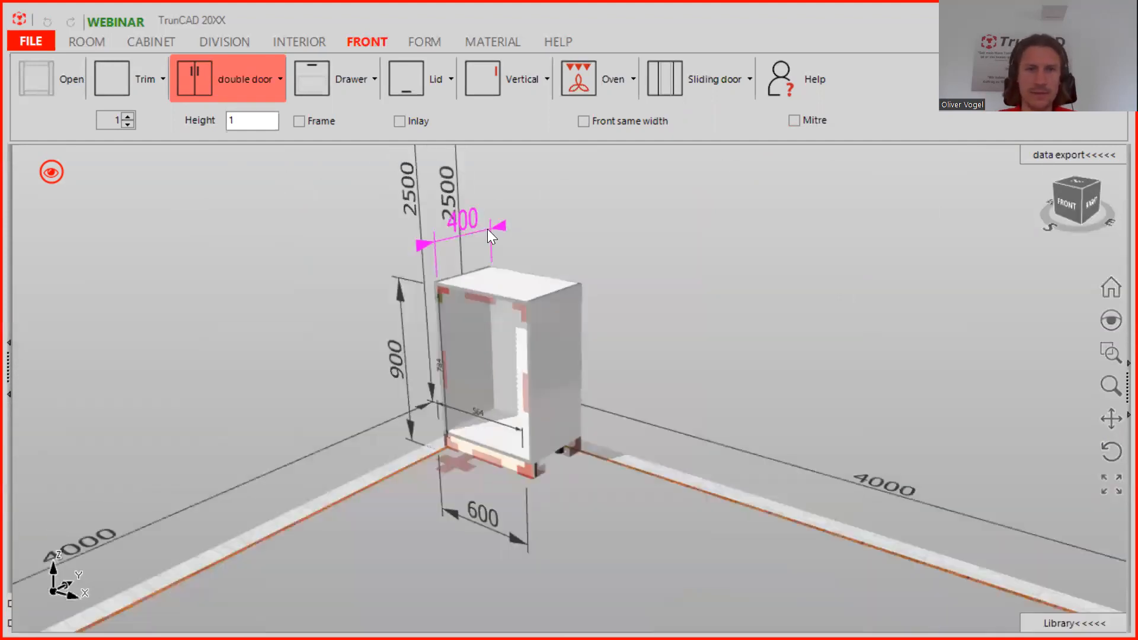
pyautogui.click(401, 286)
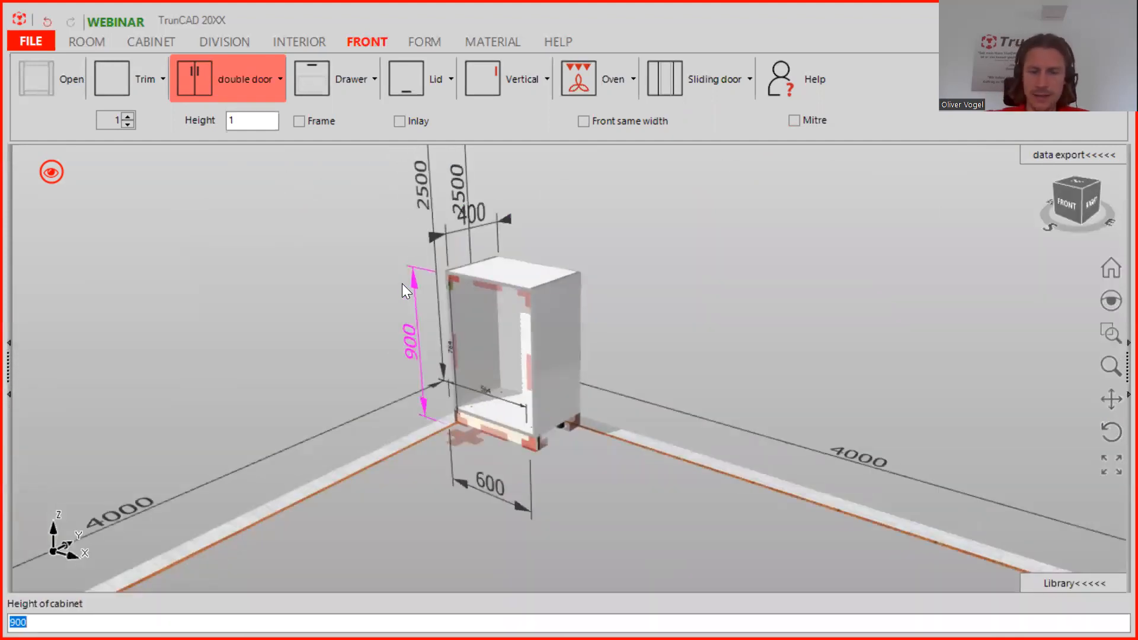
pyautogui.write('1500')
pyautogui.press('Return')
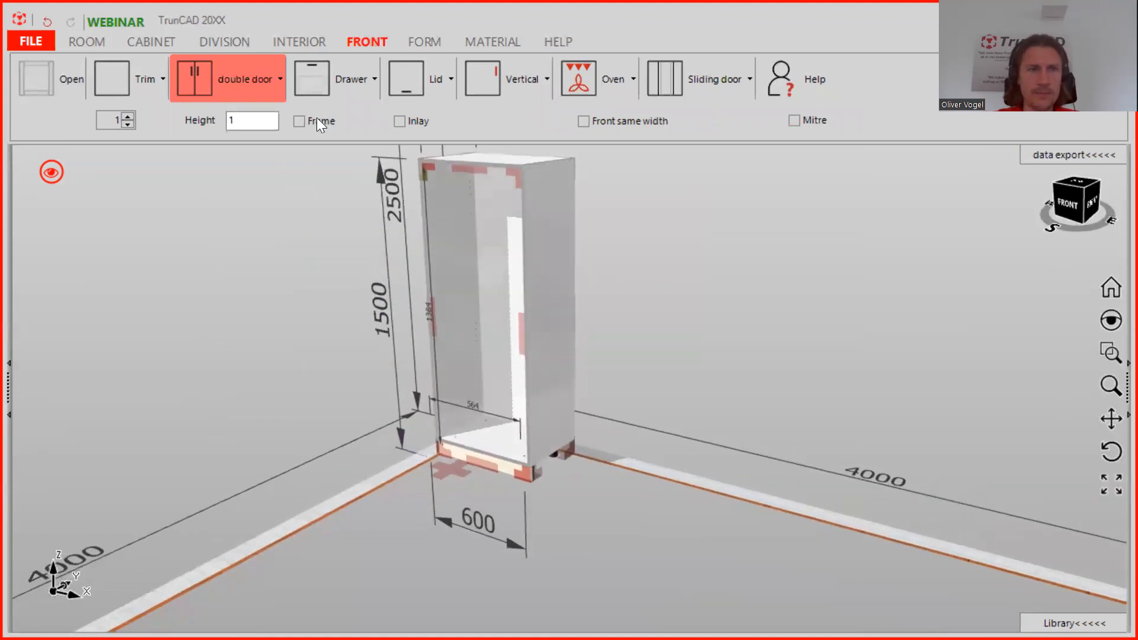
# Step: Insert two adjustable shelves into the cabinet's interior
pyautogui.click(289, 42)
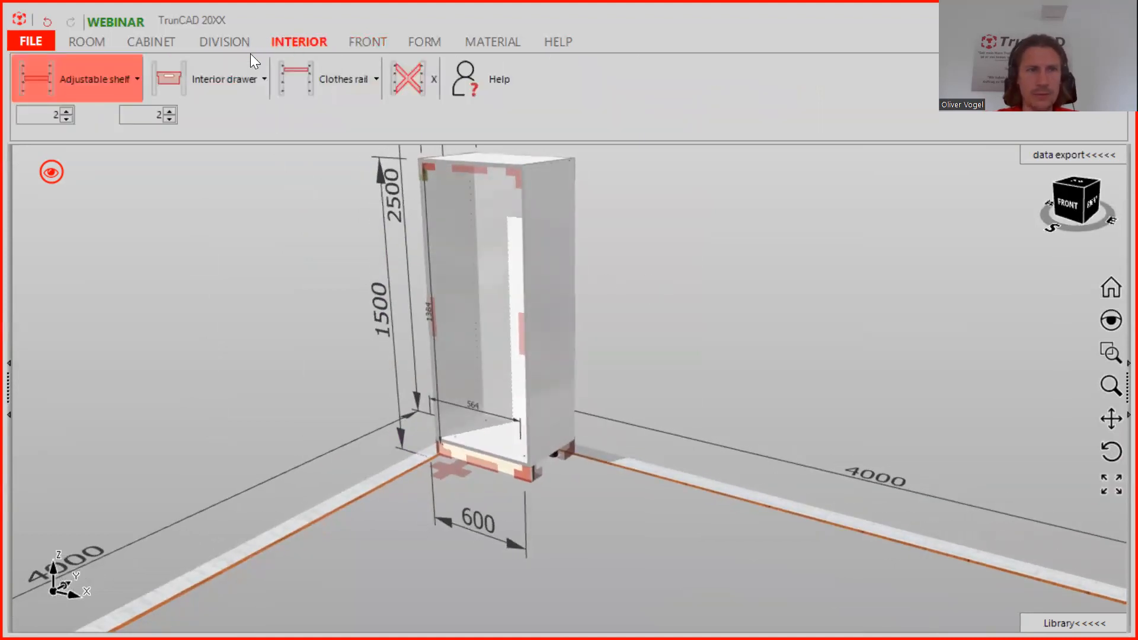
pyautogui.click(39, 86)
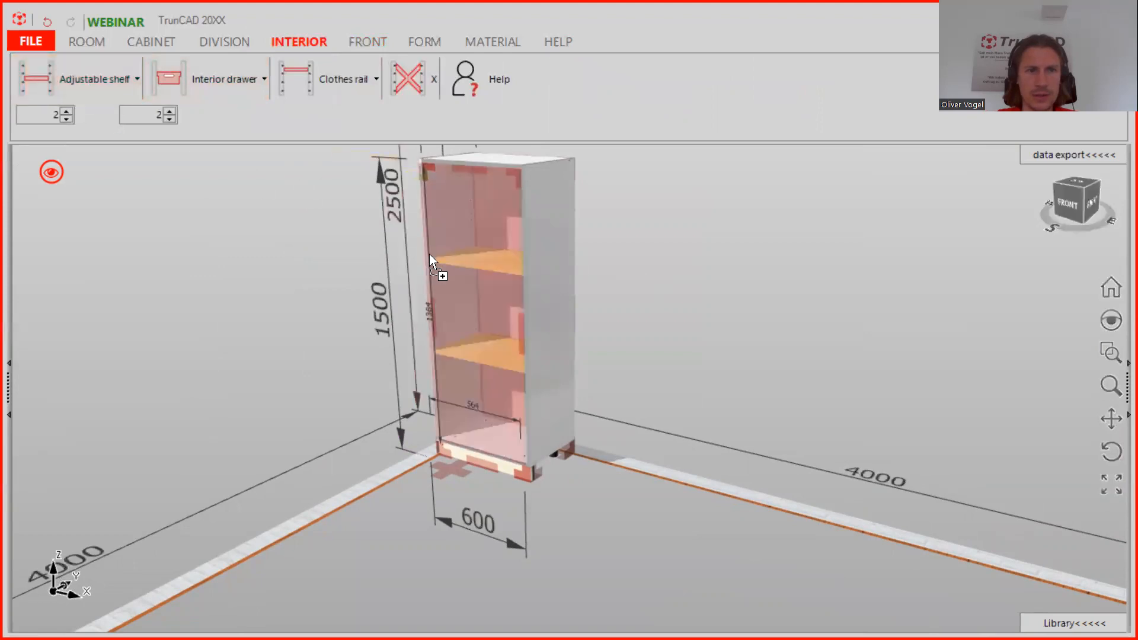
pyautogui.click(474, 319)
# Step: Open the area settings of the compartment below the lower adjustable shelf
pyautogui.moveTo(671, 341); pyautogui.dragTo(574, 452, button='middle')
pyautogui.scroll(2, 573, 453)
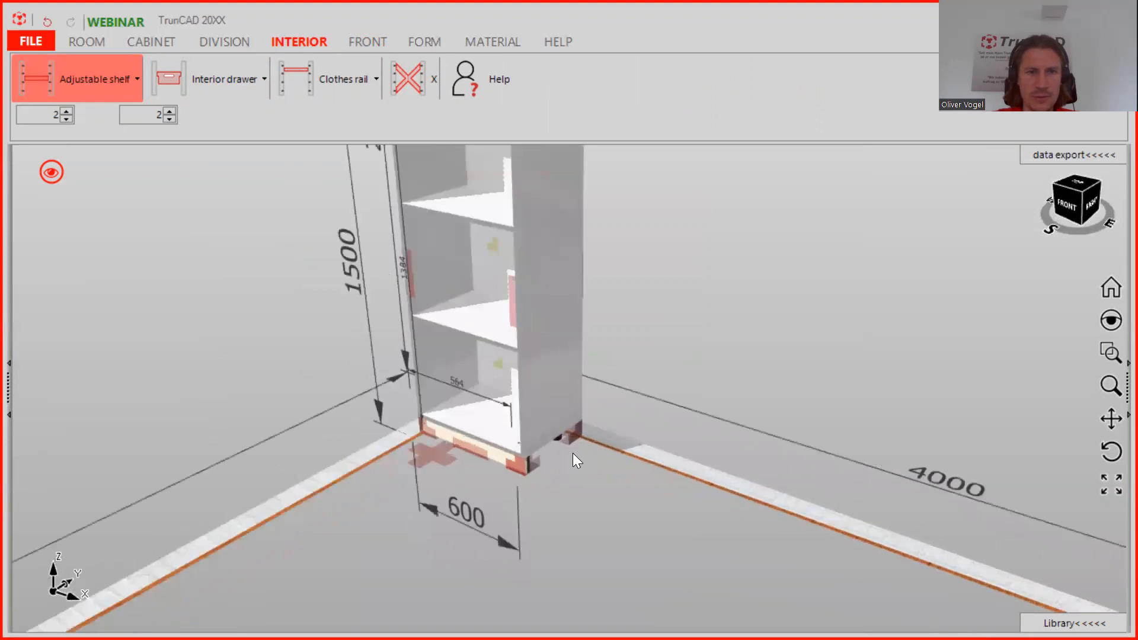
pyautogui.keyDown('ctrl'); pyautogui.moveTo(603, 363); pyautogui.dragTo(675, 283, button='middle'); pyautogui.keyUp('ctrl')
pyautogui.scroll(3, 663, 302)
pyautogui.moveTo(521, 226); pyautogui.dragTo(521, 249, button='middle')
pyautogui.scroll(2, 520, 247)
pyautogui.scroll(-2, 520, 248)
pyautogui.keyDown('ctrl'); pyautogui.moveTo(596, 246); pyautogui.dragTo(599, 302, button='middle'); pyautogui.keyUp('ctrl')
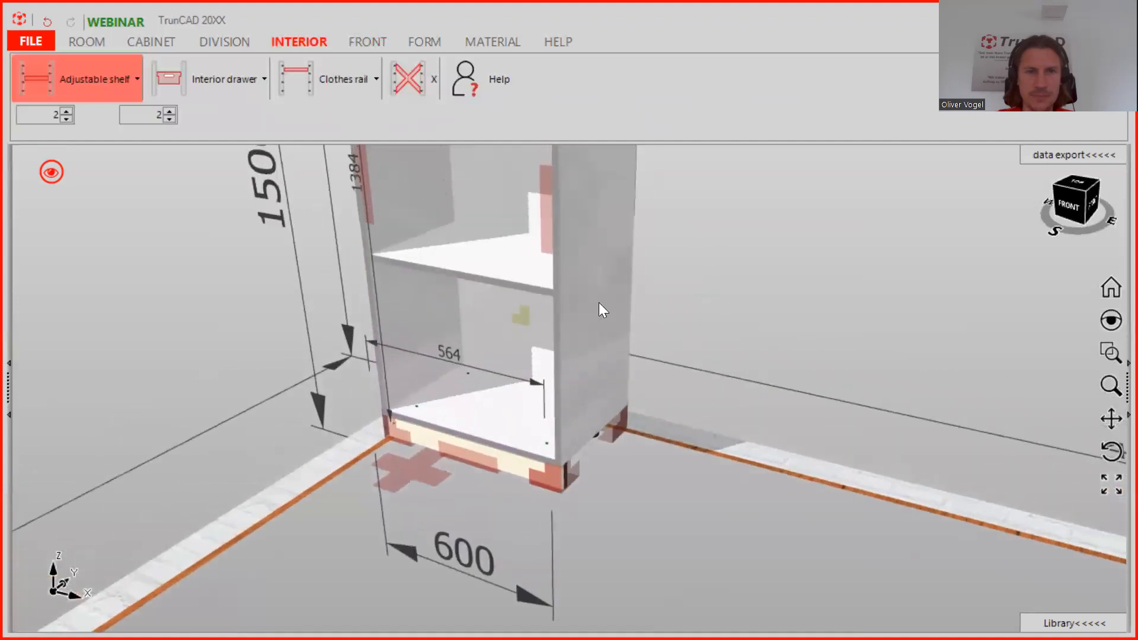
pyautogui.scroll(-3, 648, 333)
pyautogui.keyDown('ctrl'); pyautogui.moveTo(648, 333); pyautogui.dragTo(555, 255, button='middle'); pyautogui.keyUp('ctrl')
pyautogui.scroll(2, 613, 293)
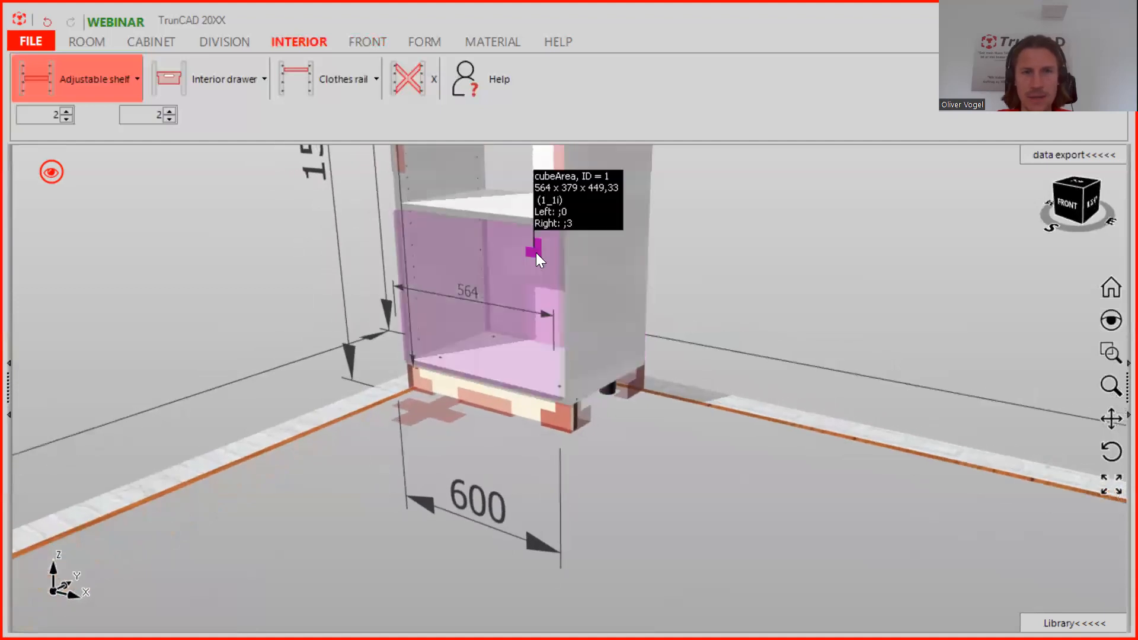
pyautogui.rightClick(536, 252)
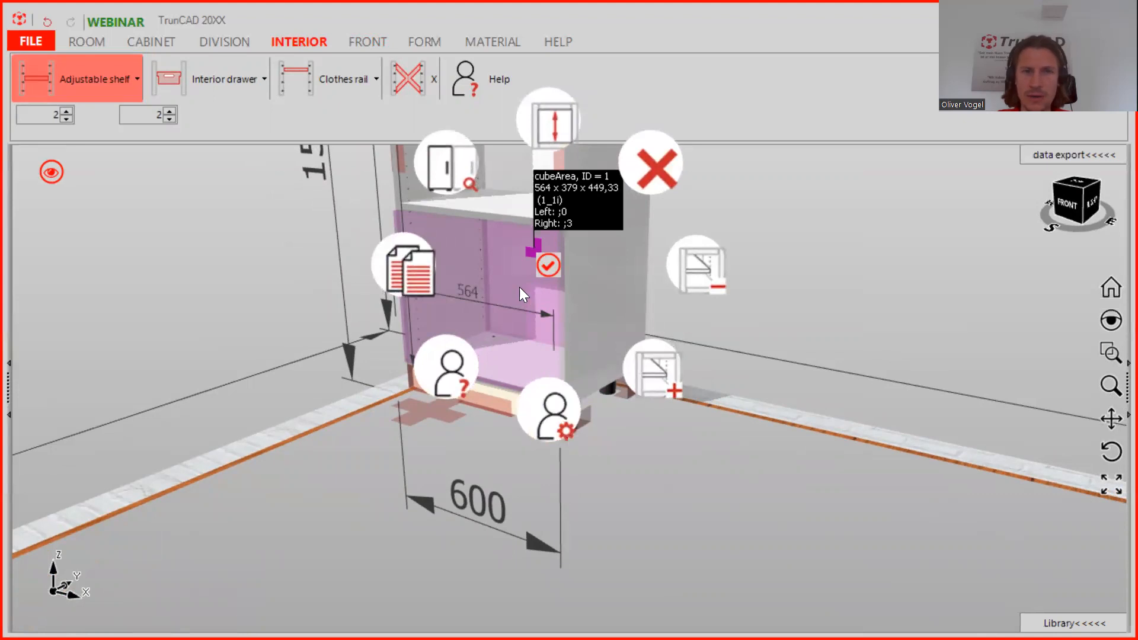
pyautogui.click(549, 416)
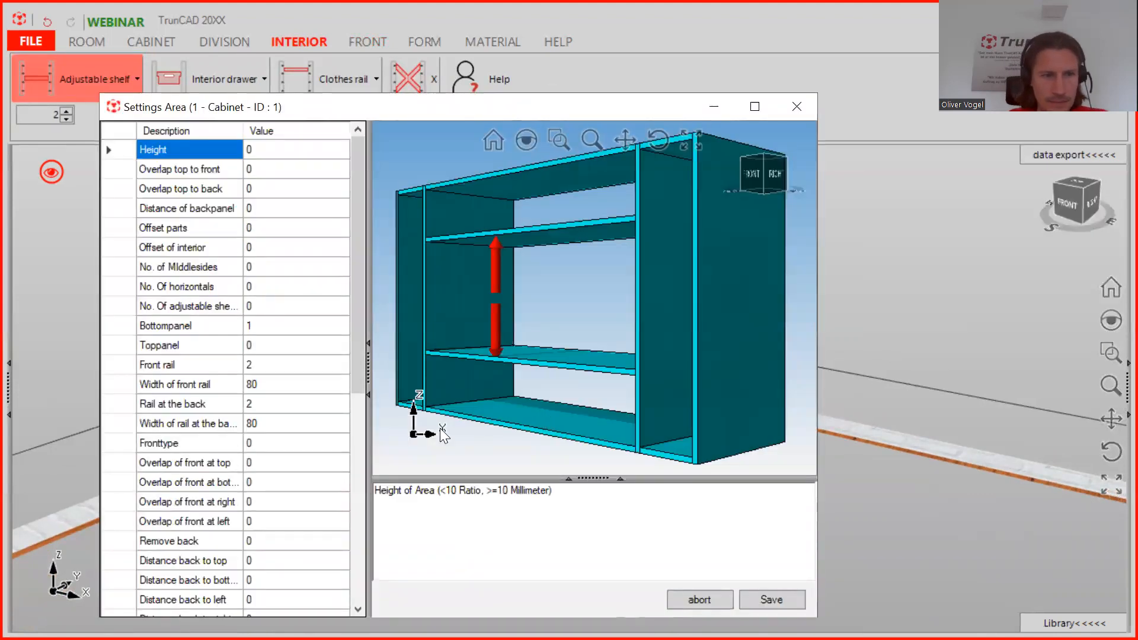
# Step: Set the lowest area's Toppanel to 6, the angular adjustable shelf
pyautogui.click(315, 148)
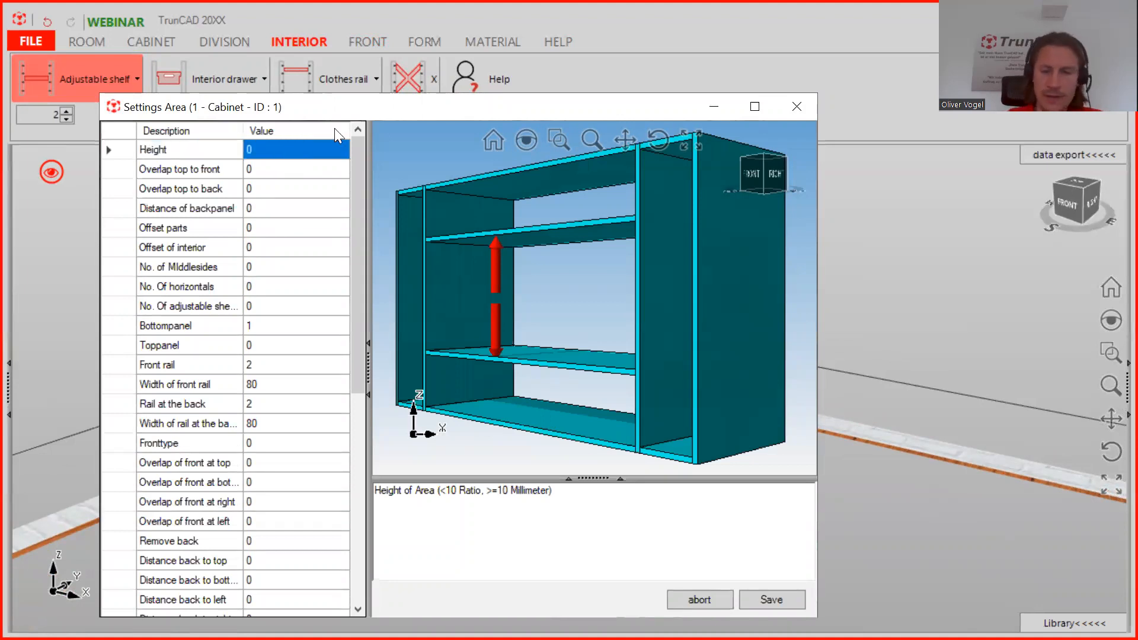
pyautogui.press('Down')
pyautogui.press('Down')
pyautogui.press('Down')
pyautogui.press('Down')
pyautogui.press('Down')
pyautogui.press('Down')
pyautogui.press('Down')
pyautogui.press('Down')
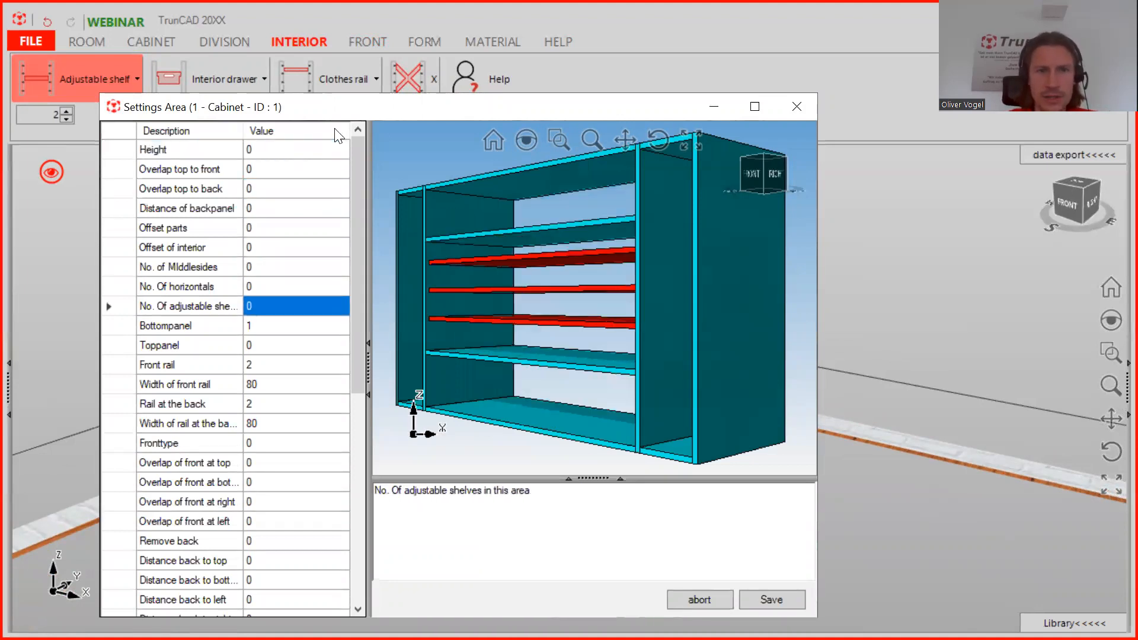
pyautogui.press('Down')
pyautogui.press('Down')
pyautogui.press('Down')
pyautogui.press('Up')
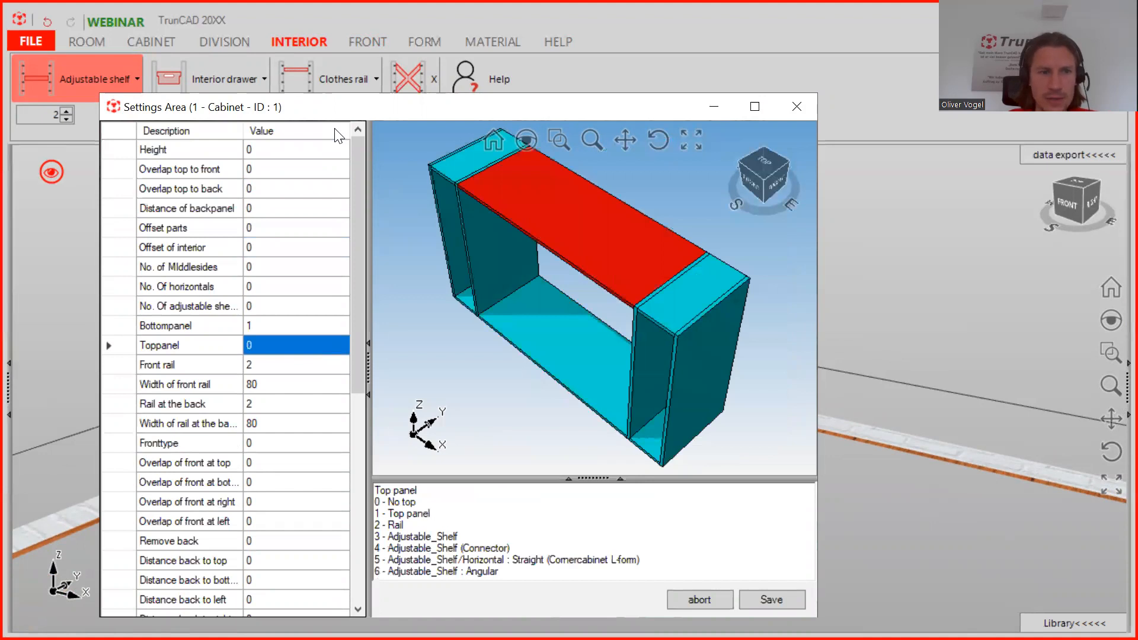
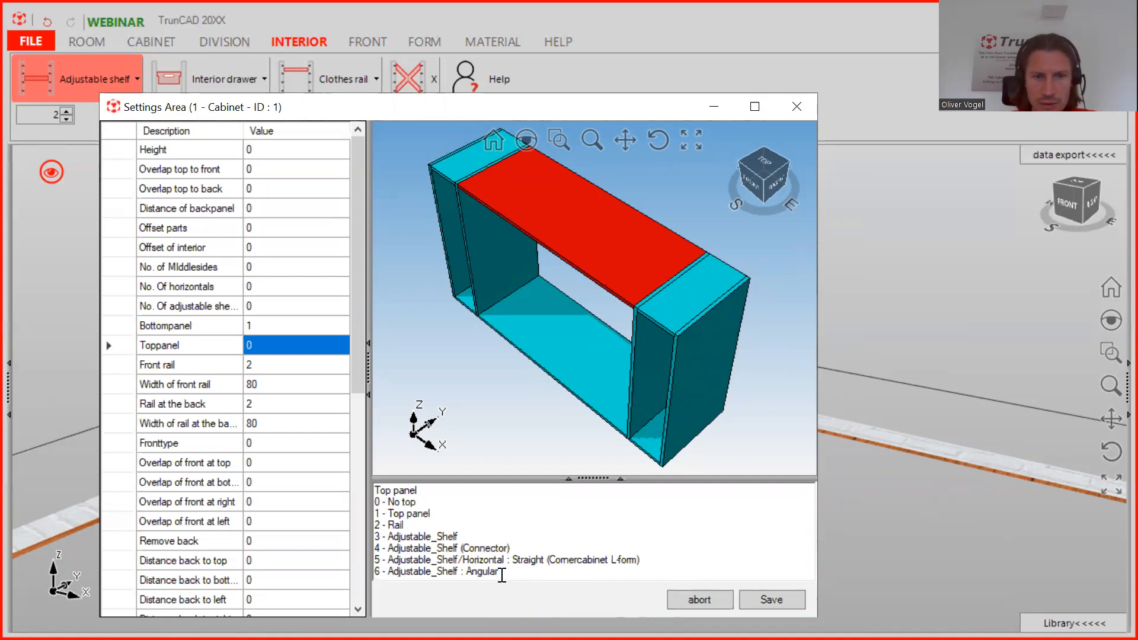
pyautogui.click(272, 346)
pyautogui.write('6')
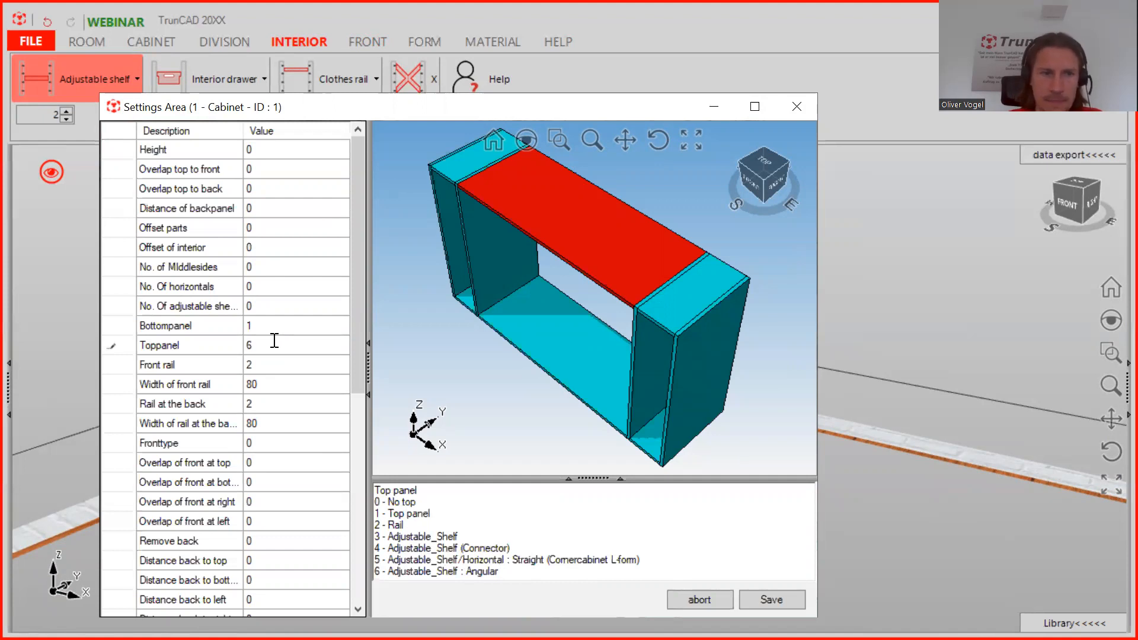
# Step: Set the area's angle of horizontal to 30 and the width of the stopper bar to 40, and save the area settings
pyautogui.scroll(-3, 279, 341)
pyautogui.scroll(-4, 284, 343)
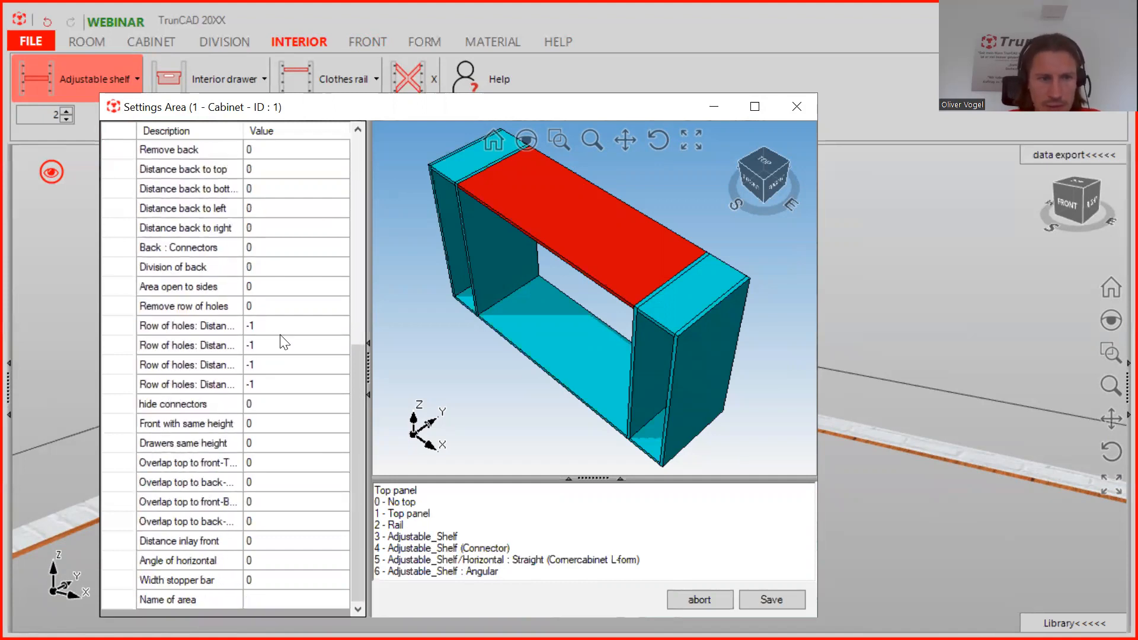
pyautogui.click(262, 562)
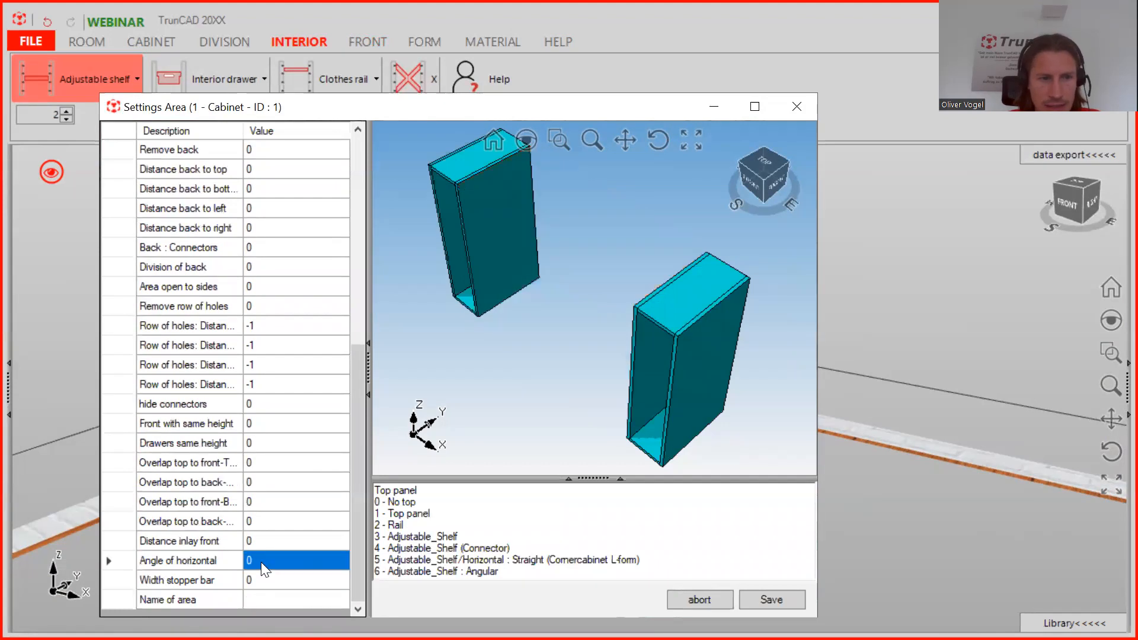
pyautogui.click(296, 565)
pyautogui.write('30')
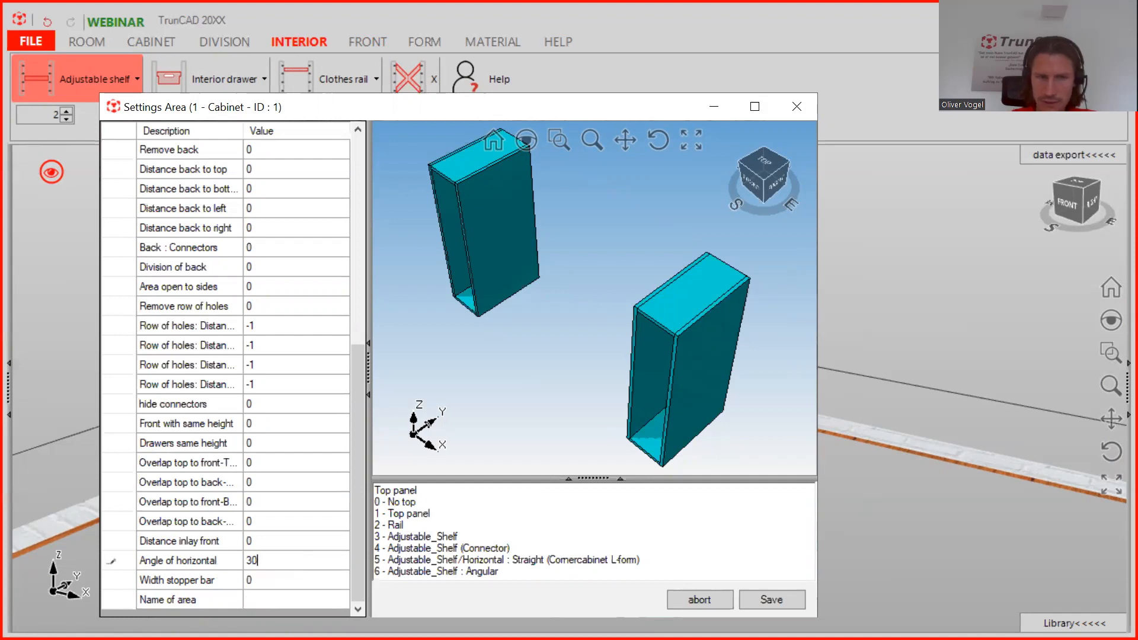
pyautogui.click(249, 583)
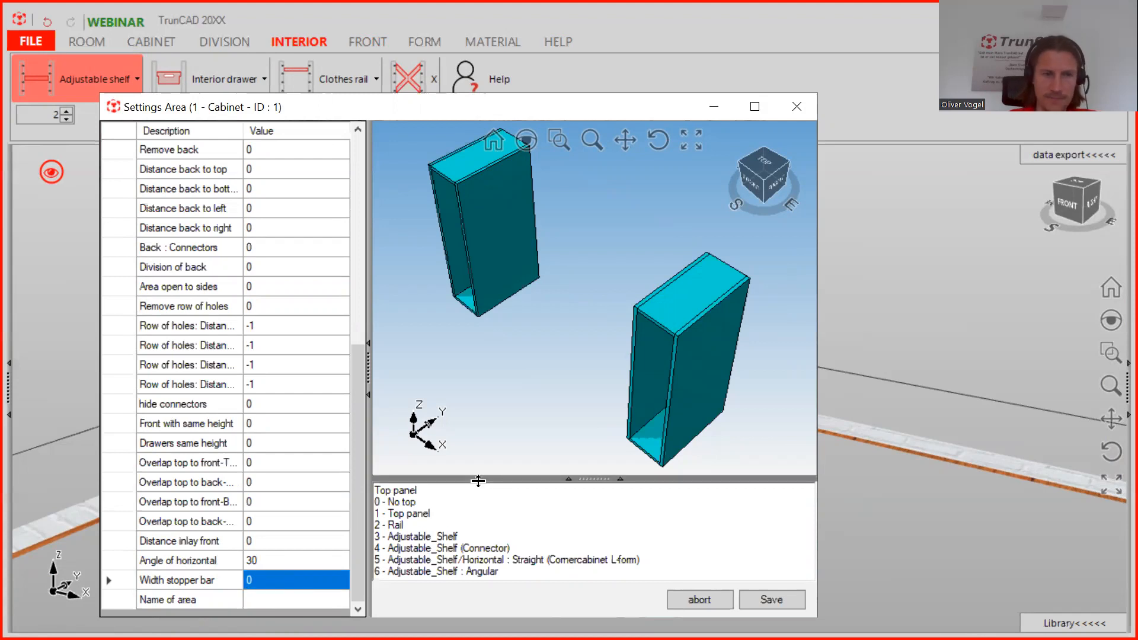
pyautogui.write('40')
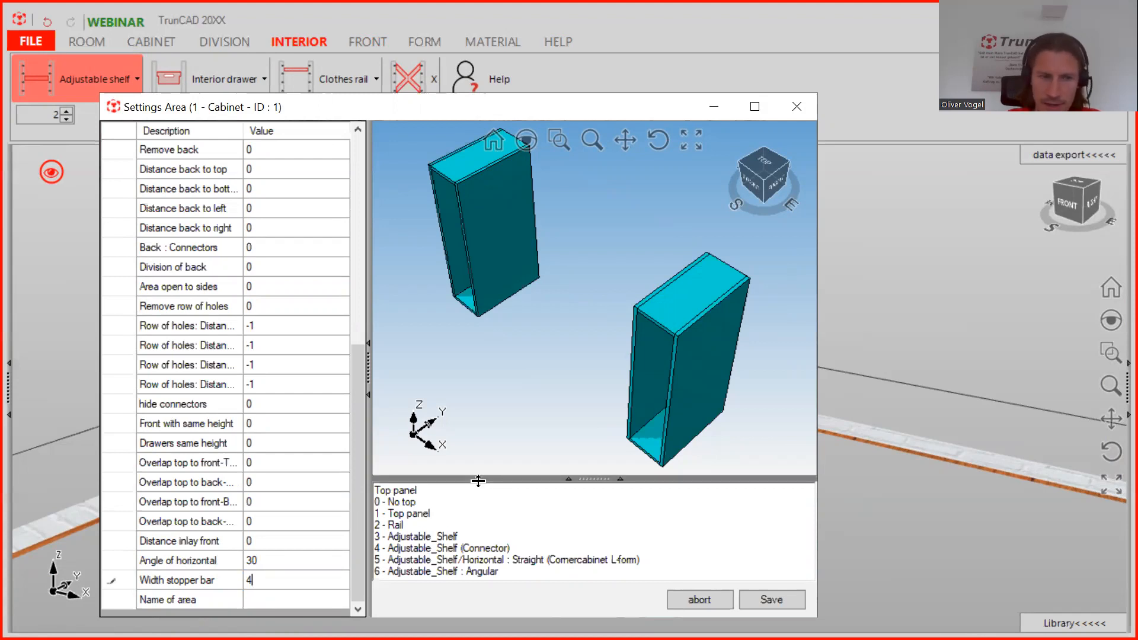
pyautogui.click(763, 599)
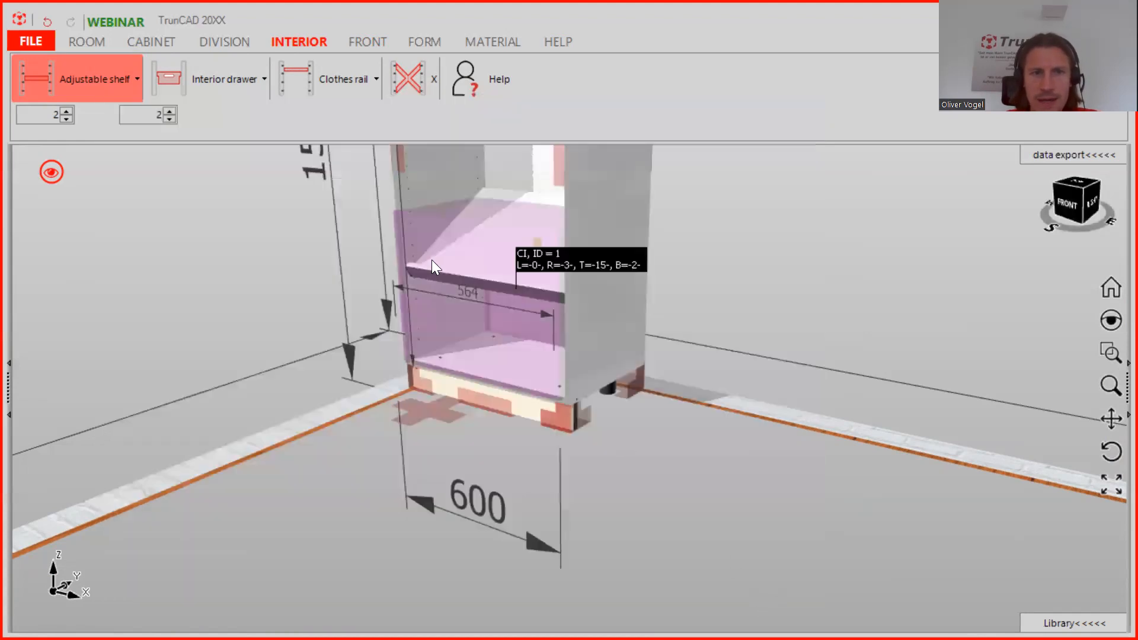
# Step: Examine the angled shelf and its stopper bar in the cabinet's lowest compartment from several angles and distances
pyautogui.scroll(3, 432, 259)
pyautogui.moveTo(869, 255); pyautogui.dragTo(842, 296, button='middle')
pyautogui.moveTo(621, 292)
pyautogui.mouseDown(button='middle')
pyautogui.moveTo(704, 287)
pyautogui.moveTo(634, 303)
pyautogui.mouseUp(button='middle')
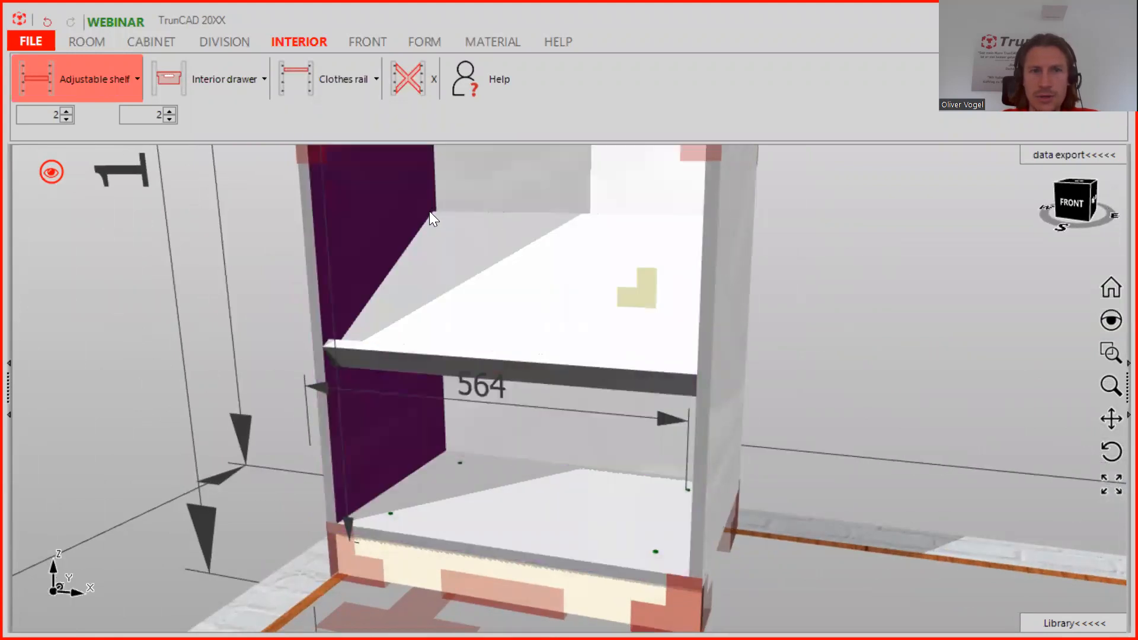
pyautogui.moveTo(468, 323); pyautogui.dragTo(447, 336, button='middle')
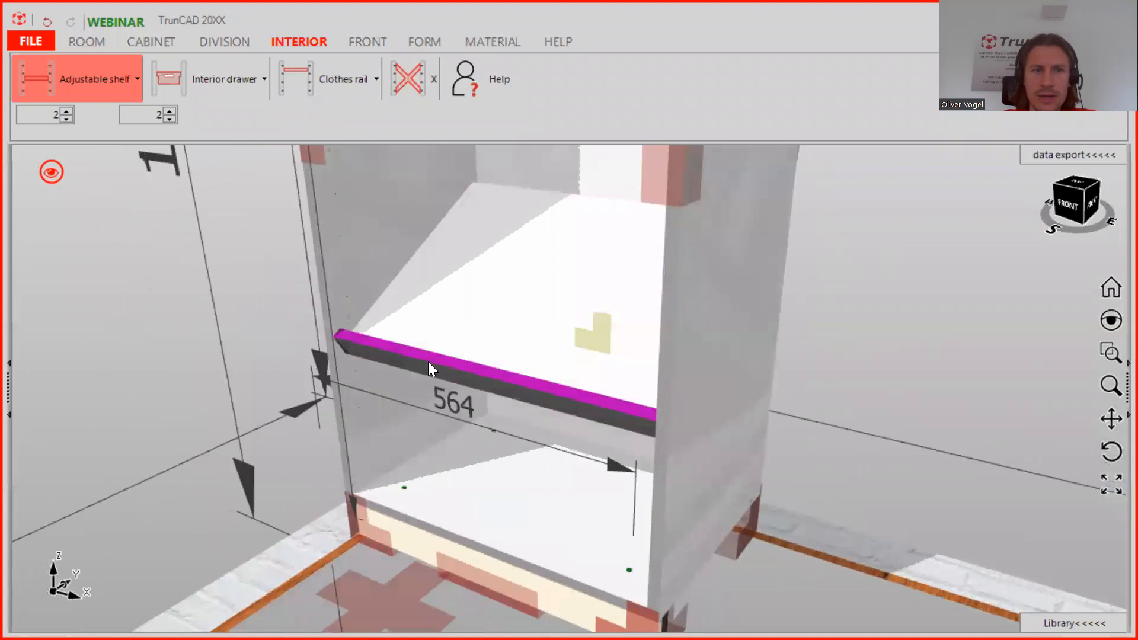
pyautogui.scroll(4, 429, 362)
pyautogui.scroll(-3, 440, 358)
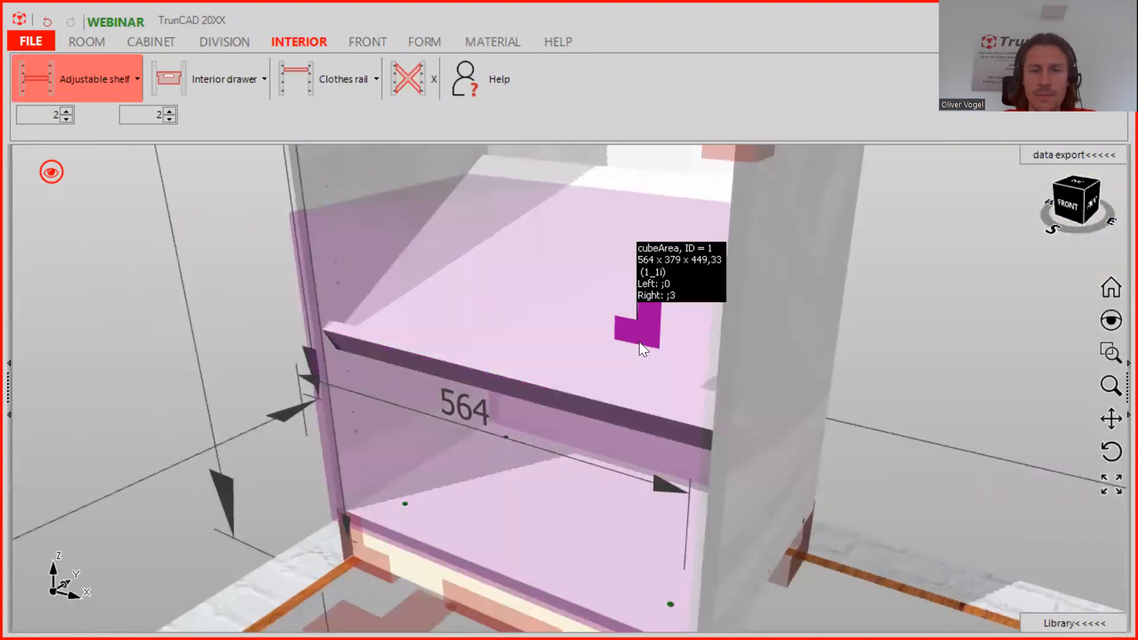
pyautogui.scroll(-5, 640, 341)
pyautogui.moveTo(823, 264); pyautogui.dragTo(682, 424, button='middle')
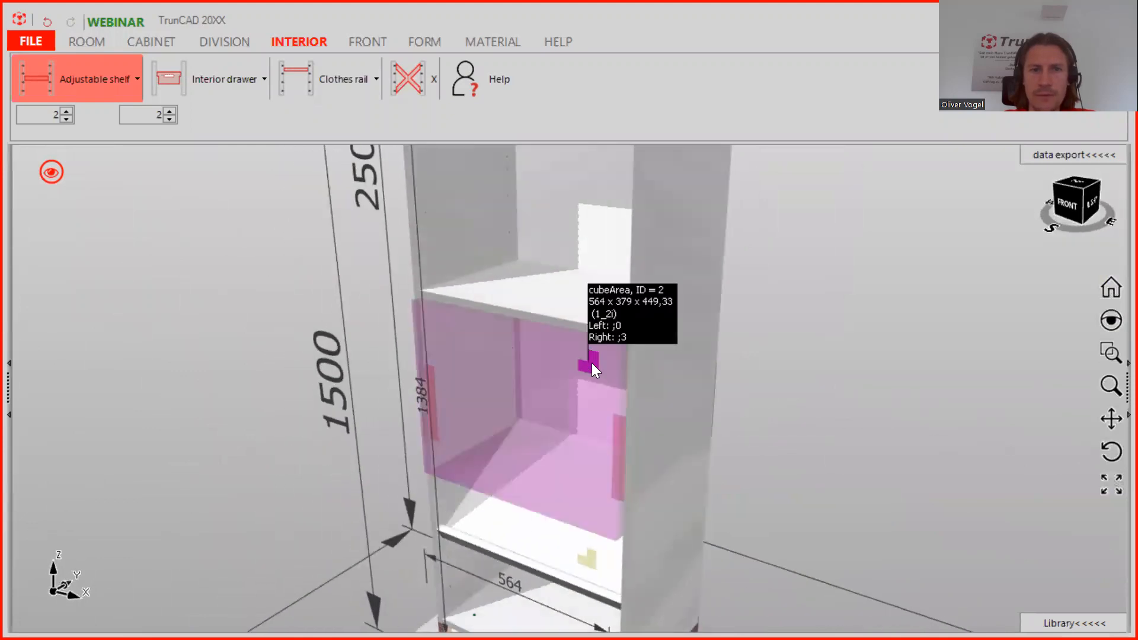
pyautogui.scroll(-5, 592, 364)
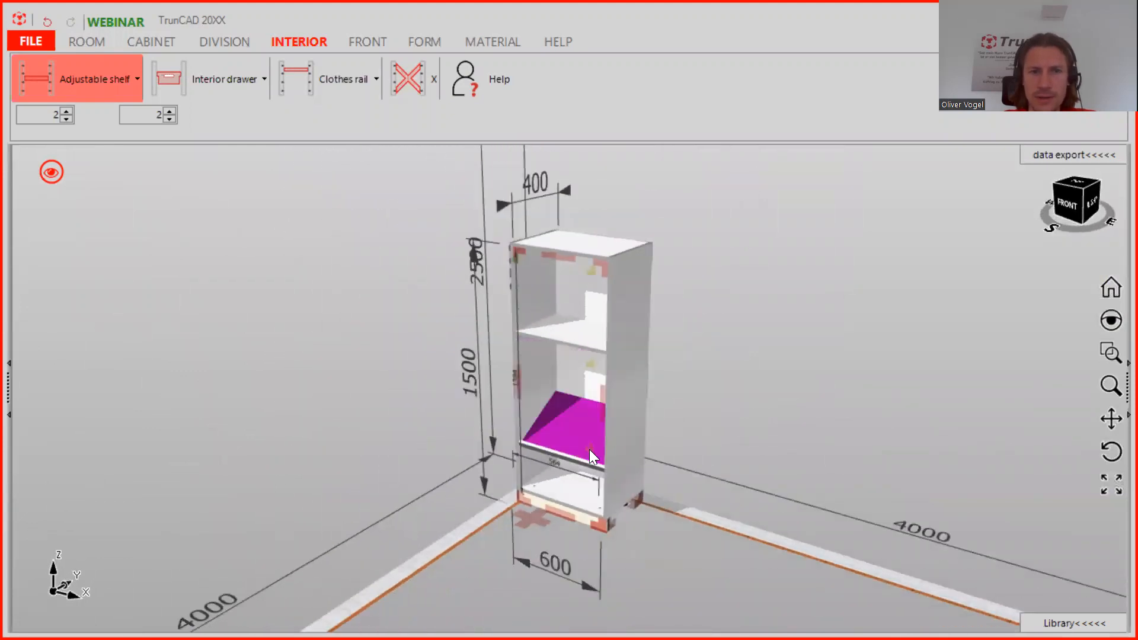
# Step: Set the Toppanel of the middle compartment's area to 6, the angular adjustable shelf
pyautogui.rightClick(592, 364)
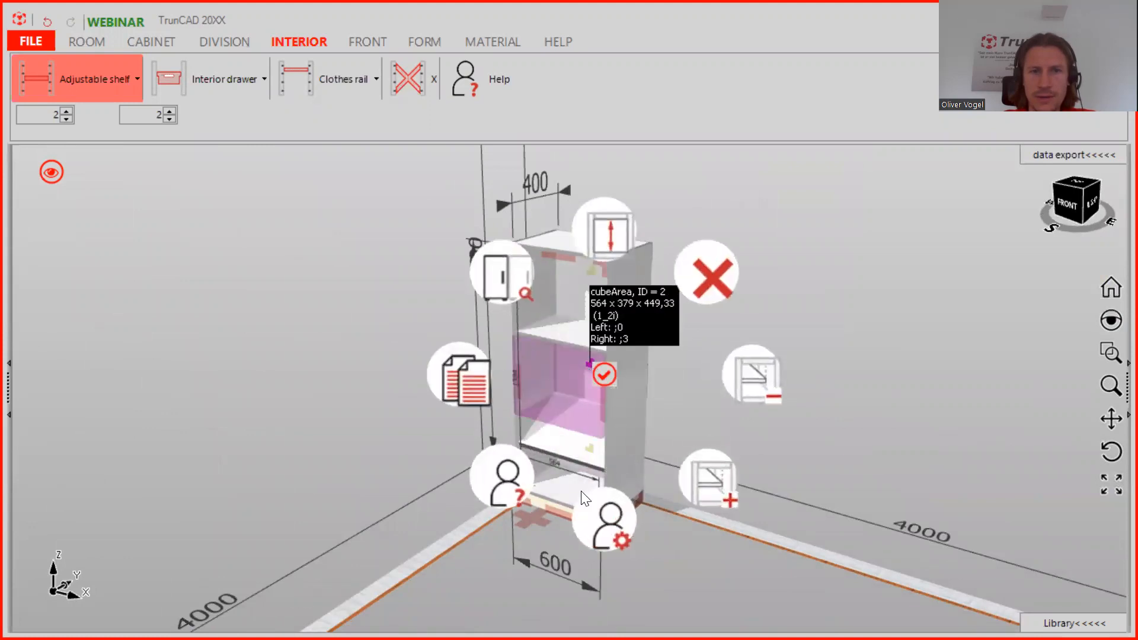
pyautogui.click(606, 522)
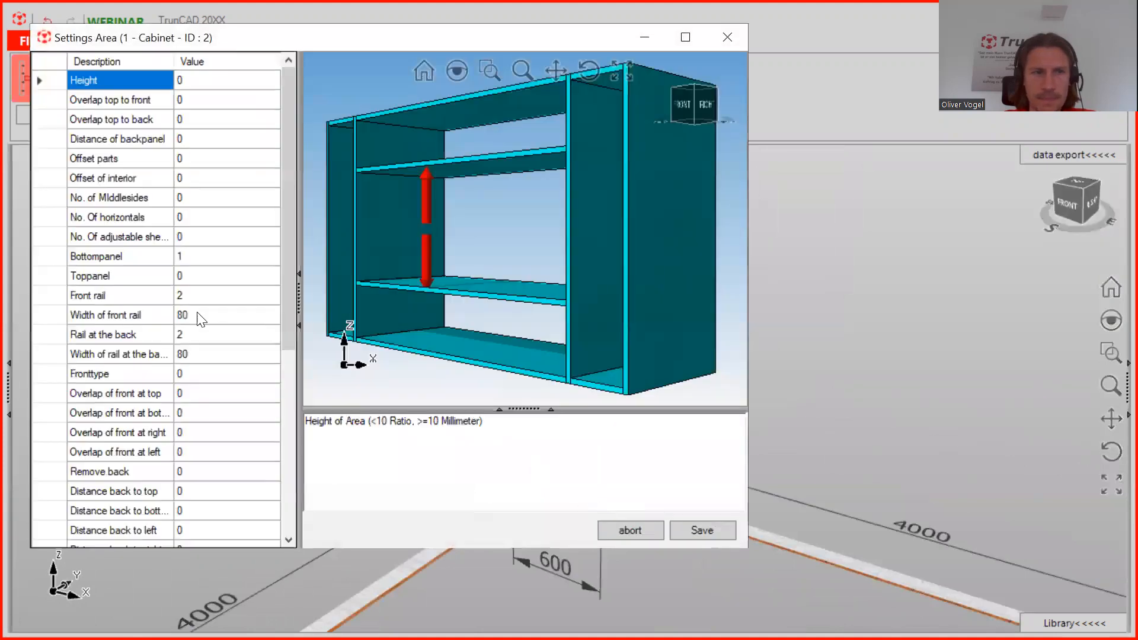
pyautogui.click(196, 278)
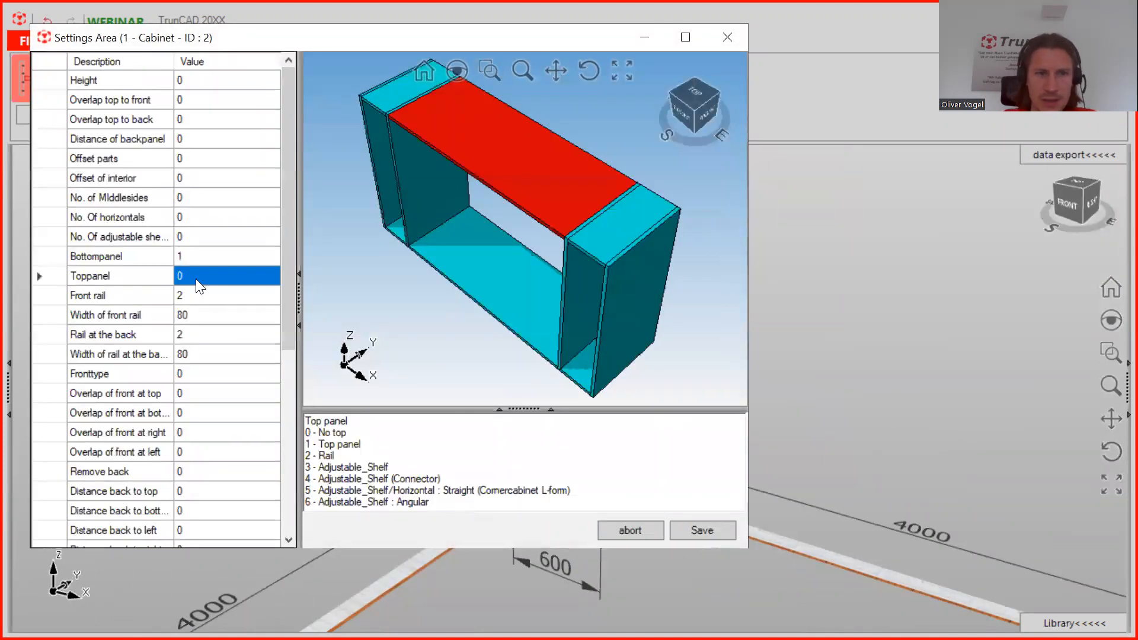
pyautogui.write('6')
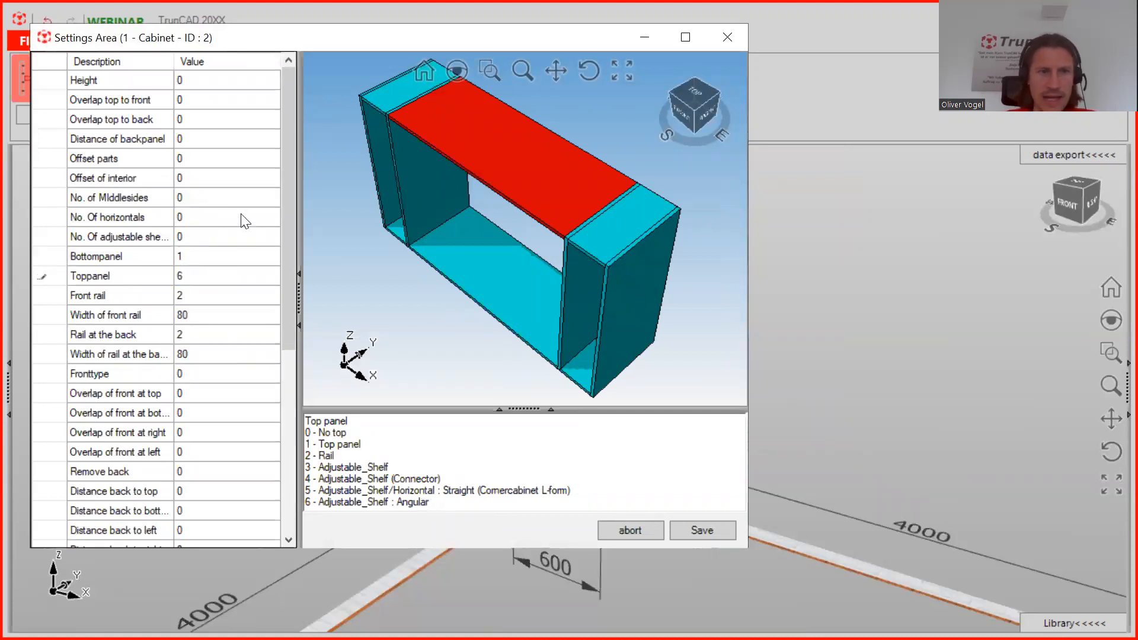
# Step: Set the middle area's angle of horizontal to 30 and its stopper bar width to 40, and save the area settings
pyautogui.moveTo(283, 216); pyautogui.dragTo(286, 394)
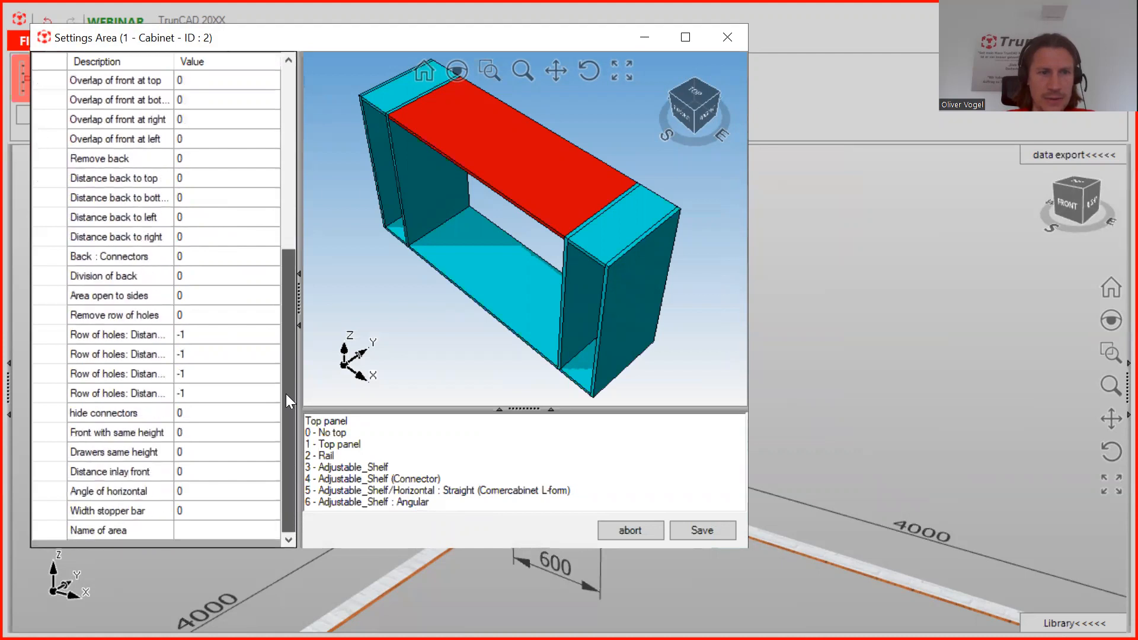
pyautogui.click(202, 491)
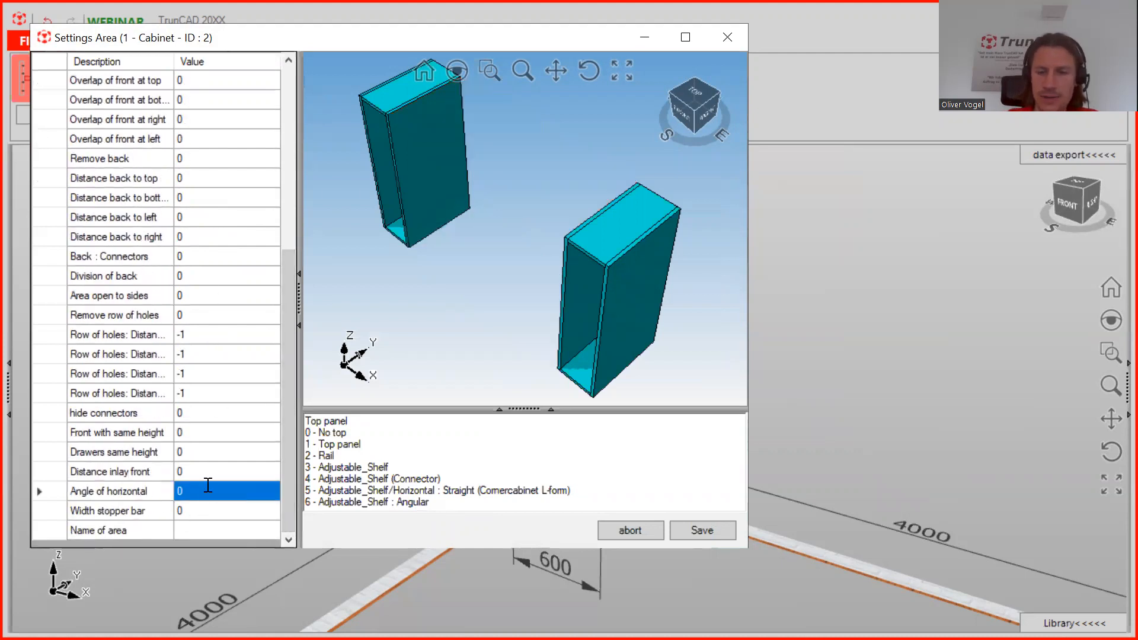
pyautogui.write('30')
pyautogui.click(189, 510)
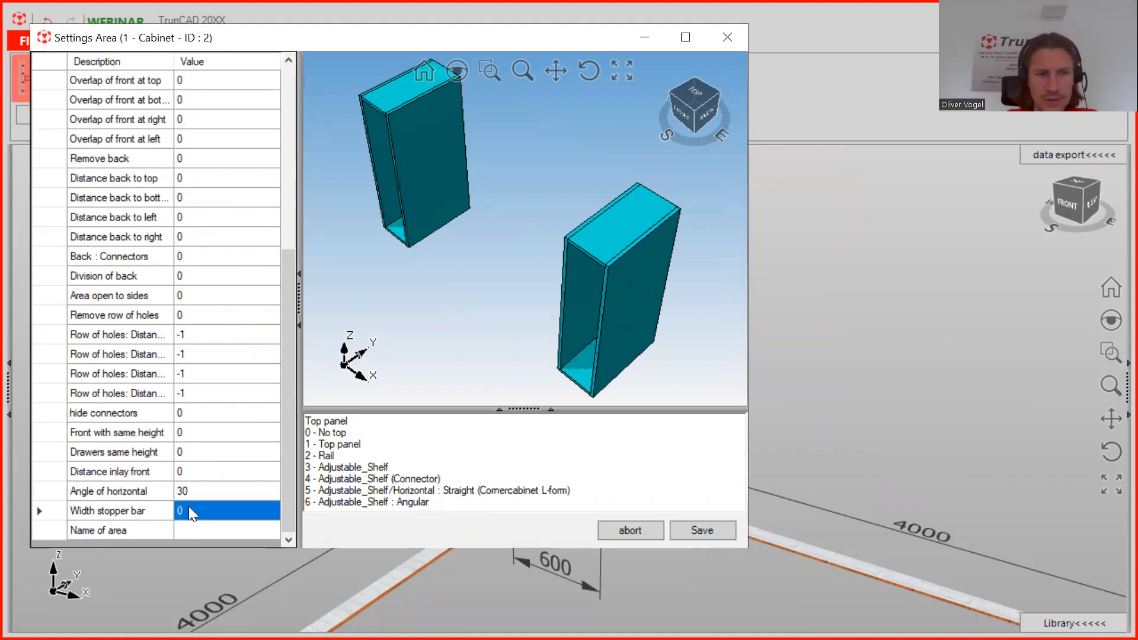
pyautogui.write('40')
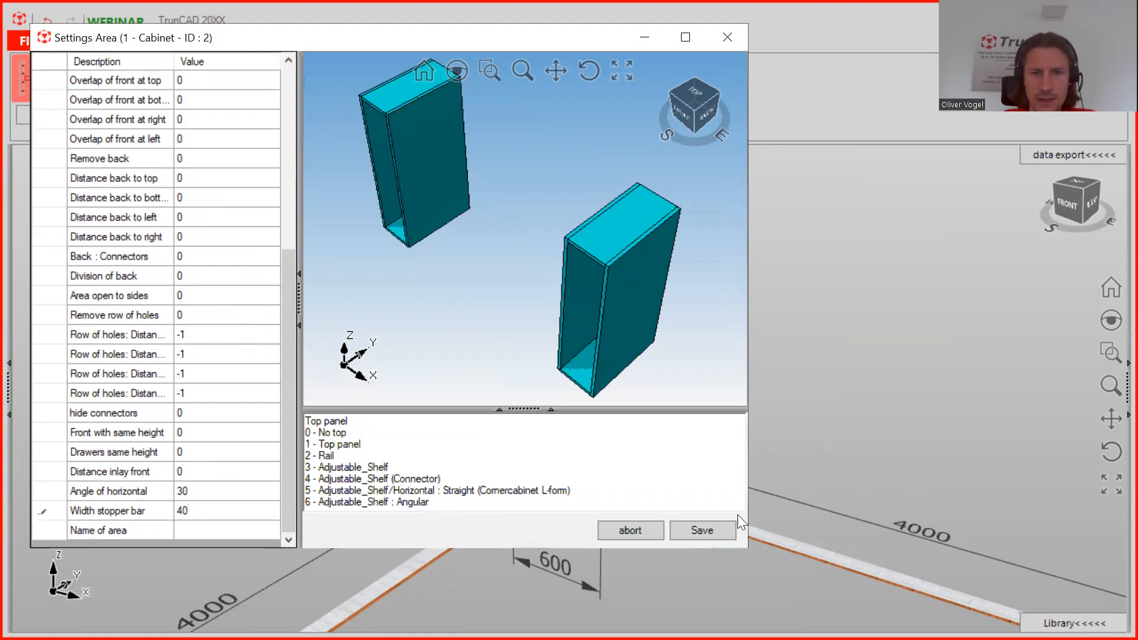
pyautogui.click(720, 529)
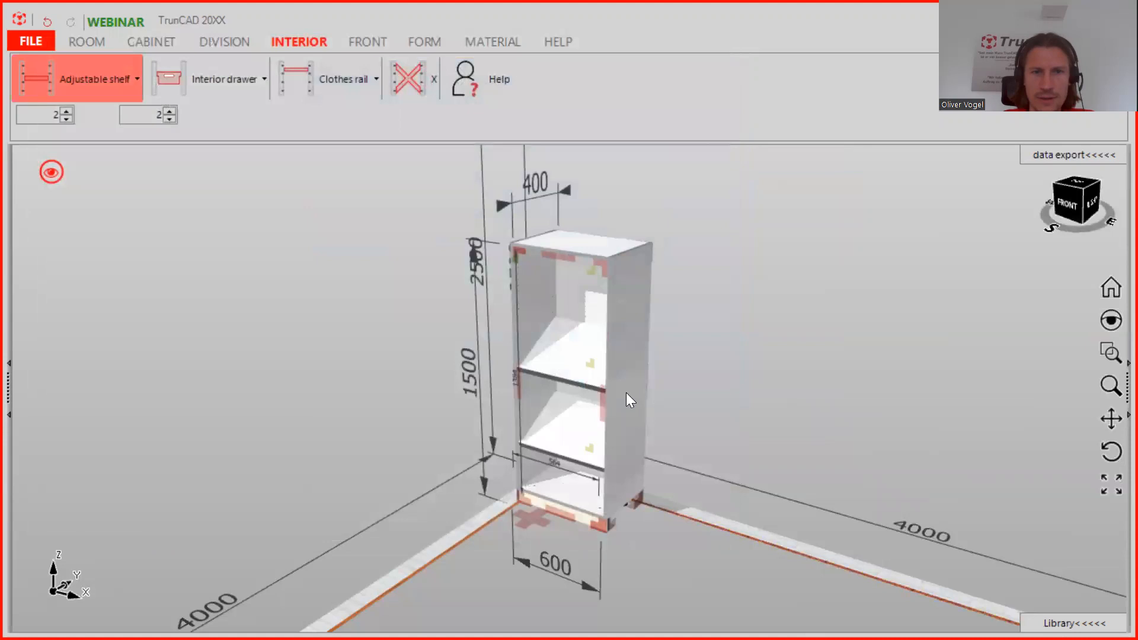
# Step: Check the two angled shelves in the cabinet and undo the last change to the middle area's settings
pyautogui.moveTo(577, 366); pyautogui.dragTo(586, 388, button='middle')
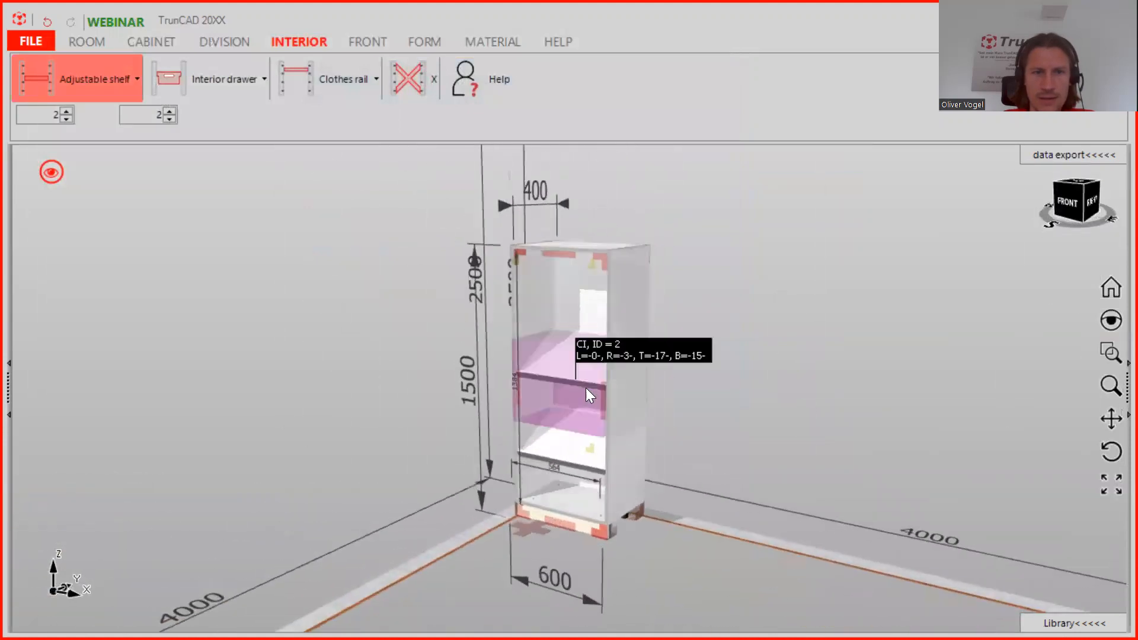
pyautogui.scroll(3, 585, 385)
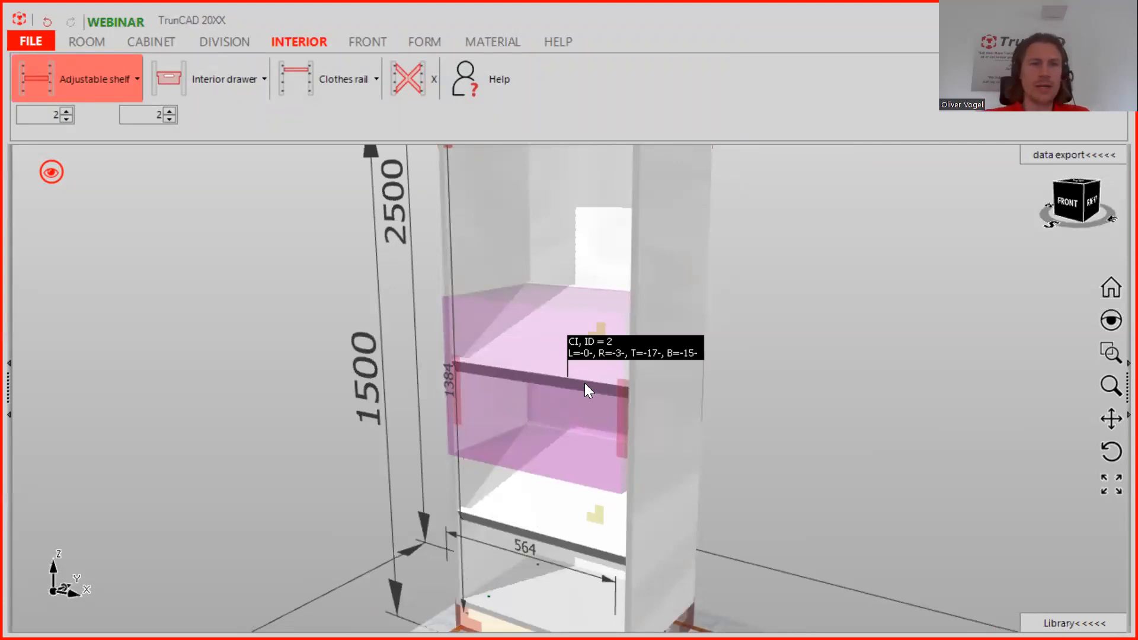
pyautogui.scroll(-3, 687, 311)
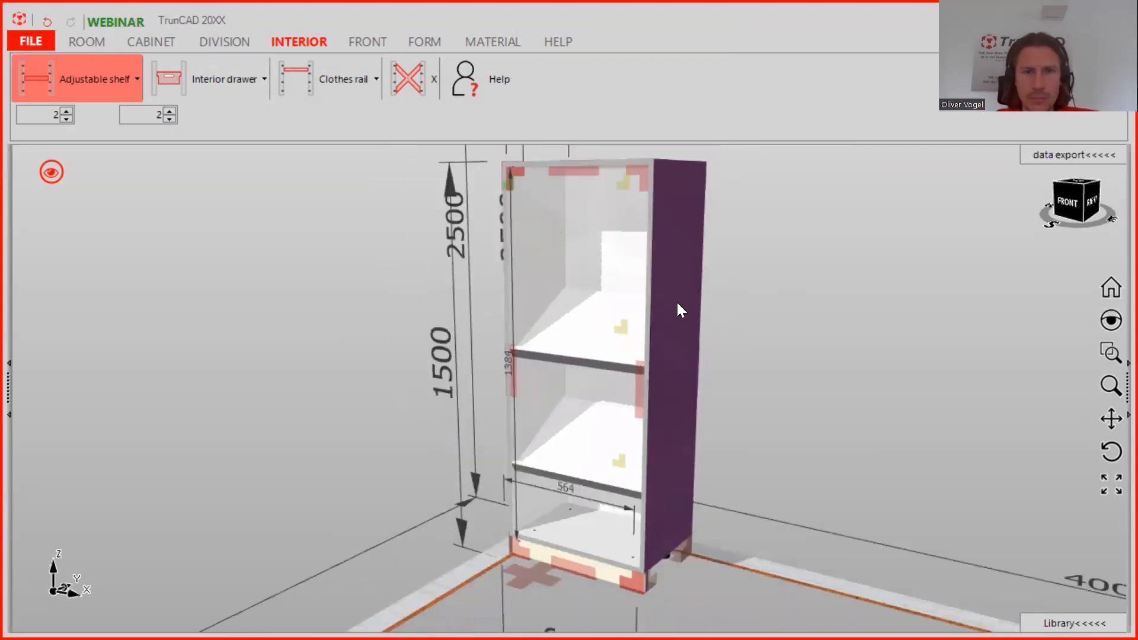
pyautogui.scroll(-2, 677, 301)
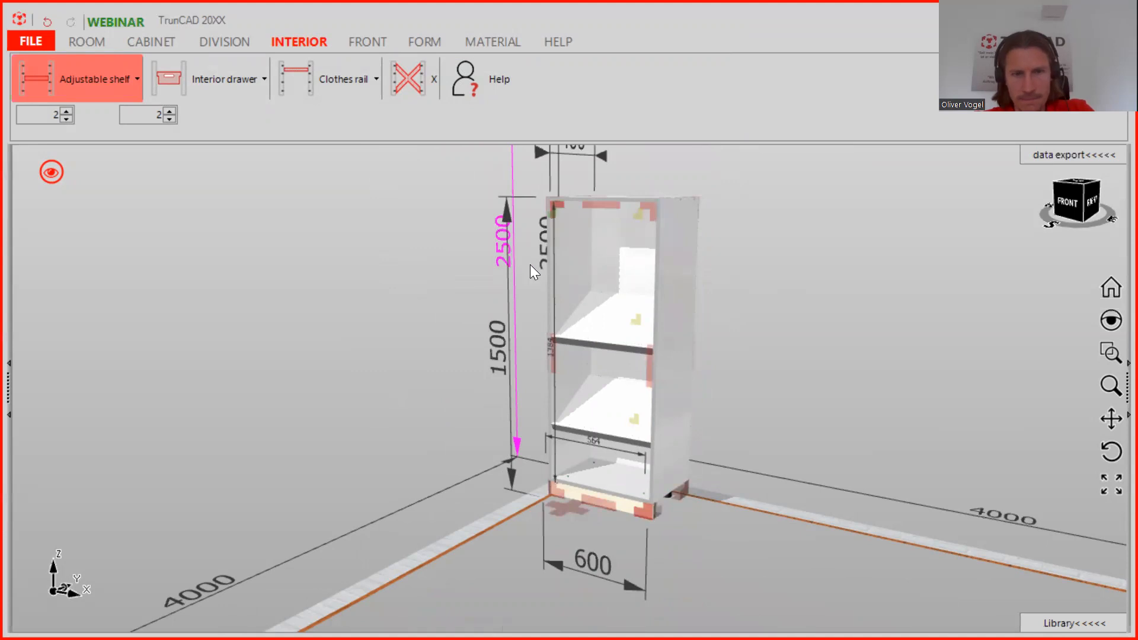
pyautogui.click(644, 312)
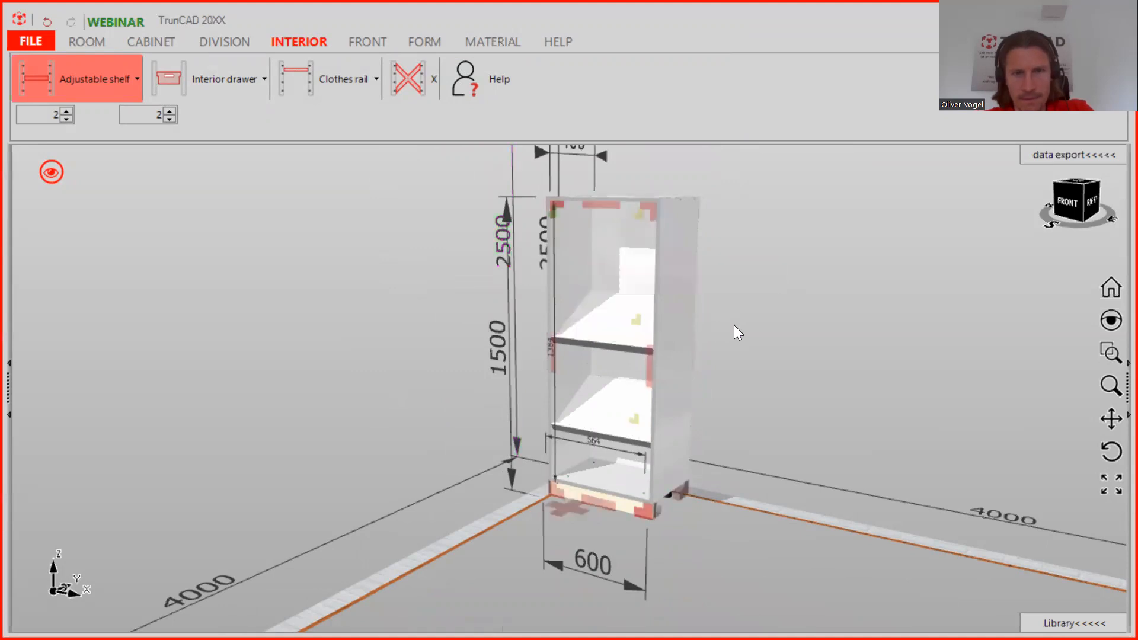
pyautogui.click(54, 23)
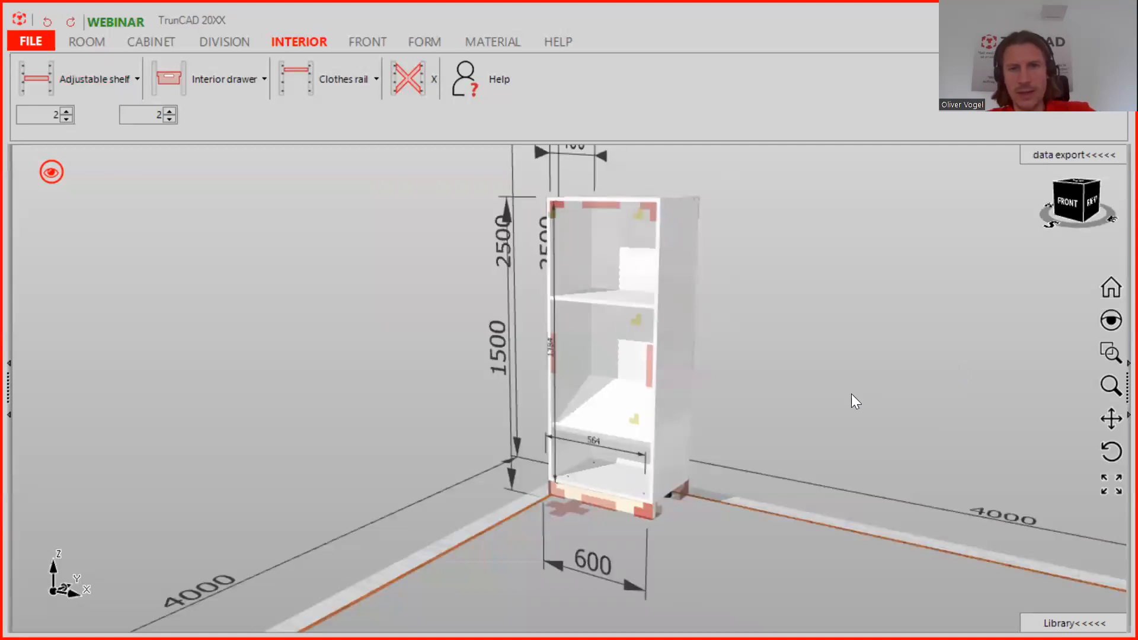
# Step: Try to copy the lowest area with the angled shelf and paste it into the middle area
pyautogui.scroll(4, 631, 468)
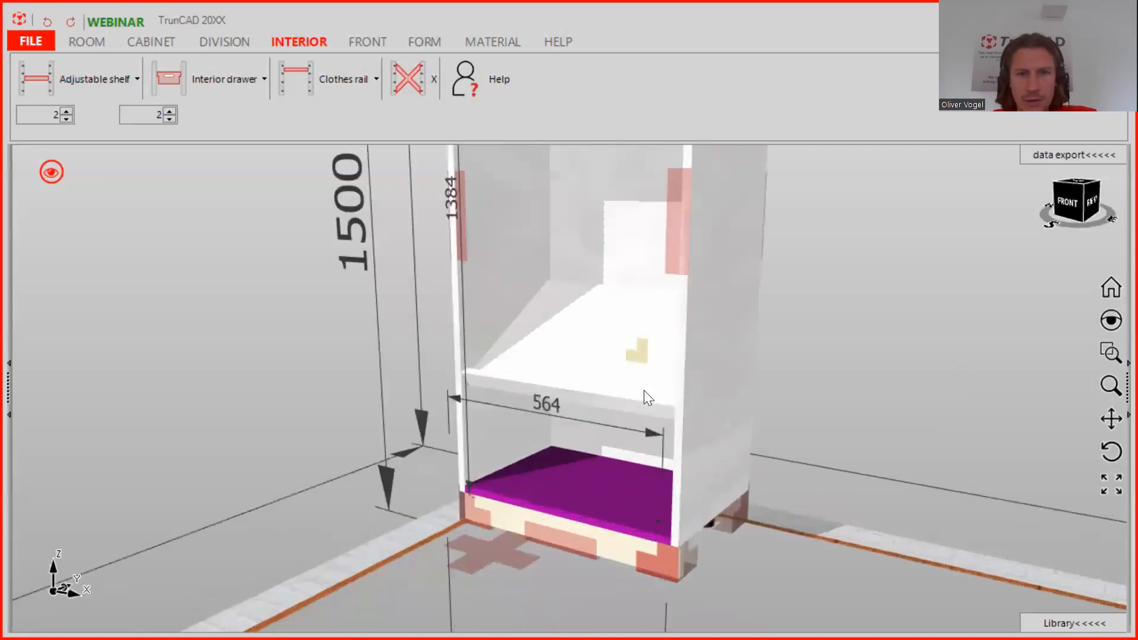
pyautogui.rightClick(638, 355)
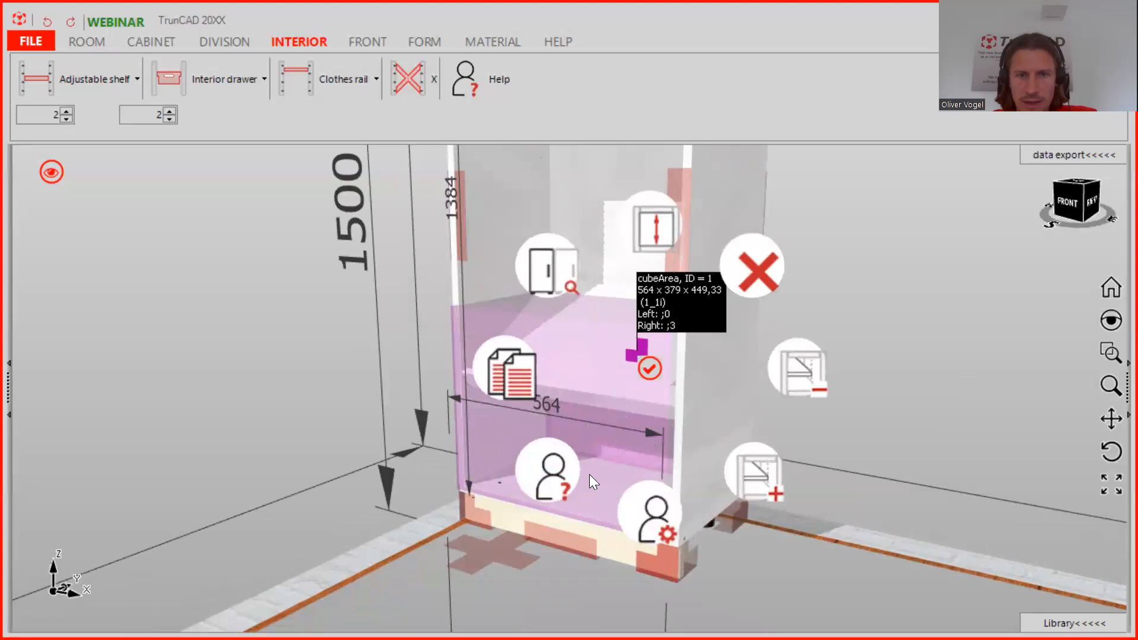
pyautogui.click(510, 373)
pyautogui.scroll(-2, 854, 306)
pyautogui.scroll(-2, 854, 306)
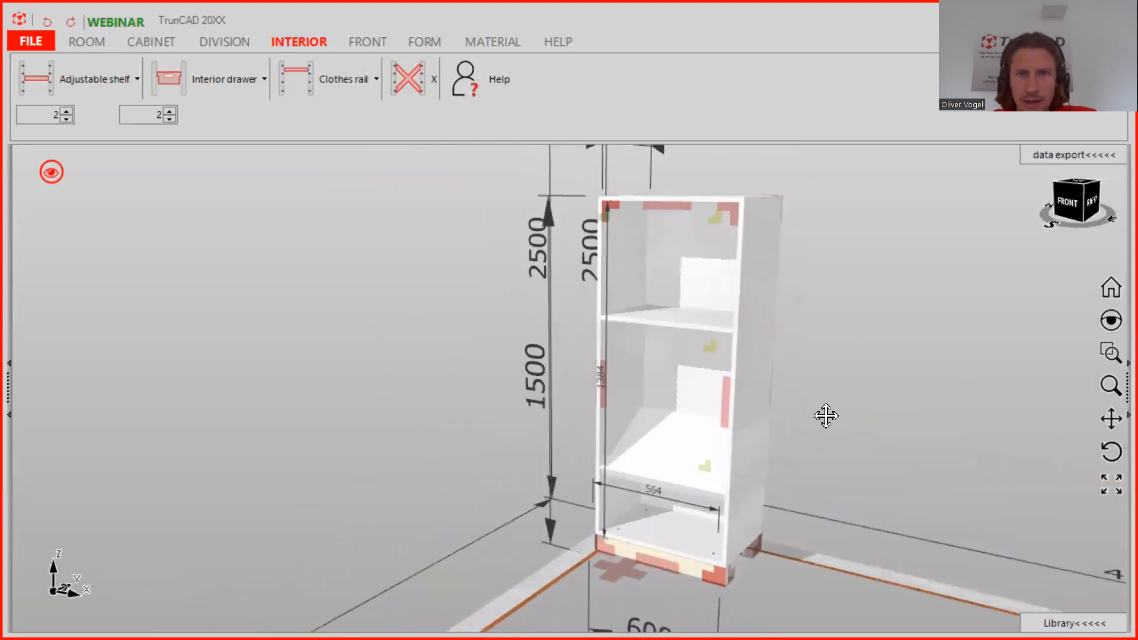
pyautogui.rightClick(709, 351)
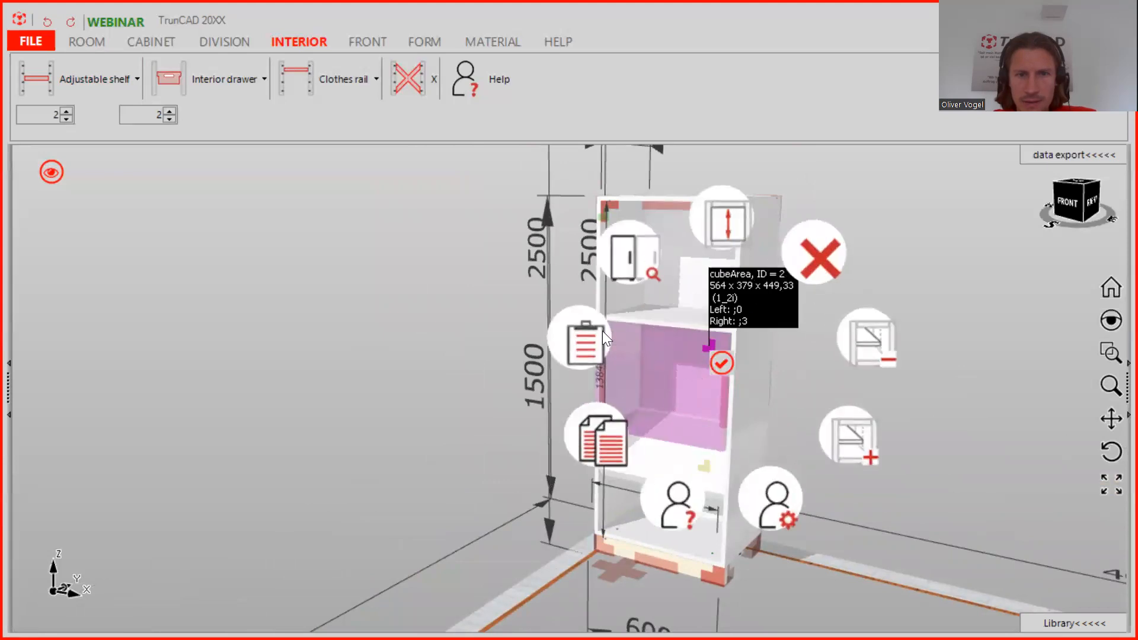
pyautogui.click(580, 337)
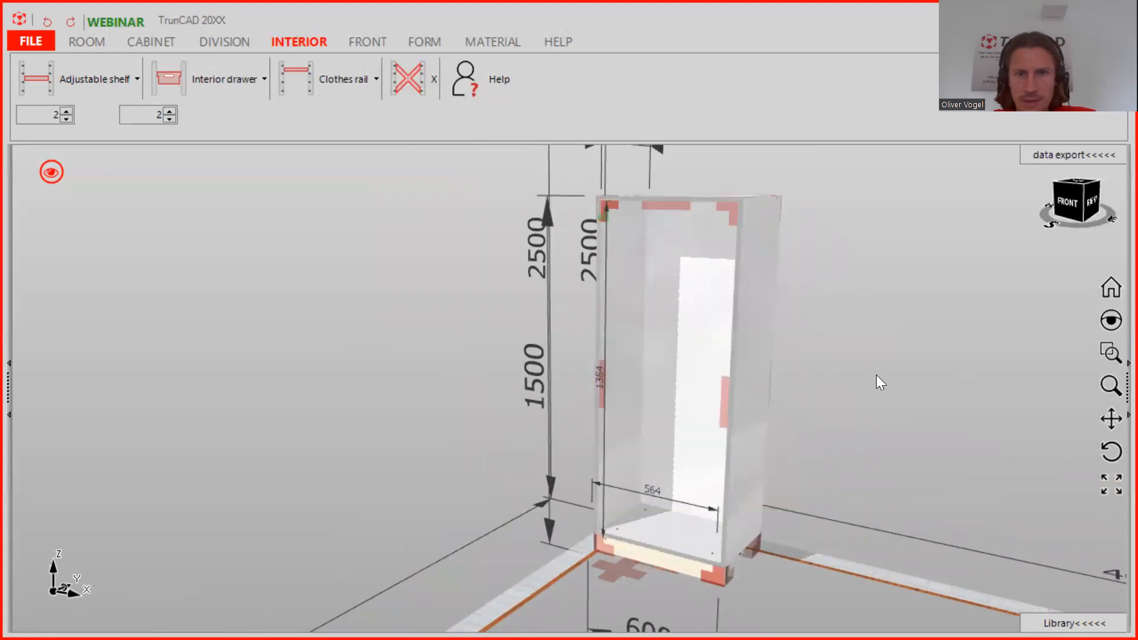
# Step: Undo pasting the copied area into the middle compartment
pyautogui.scroll(-3, 585, 382)
pyautogui.scroll(3, 581, 378)
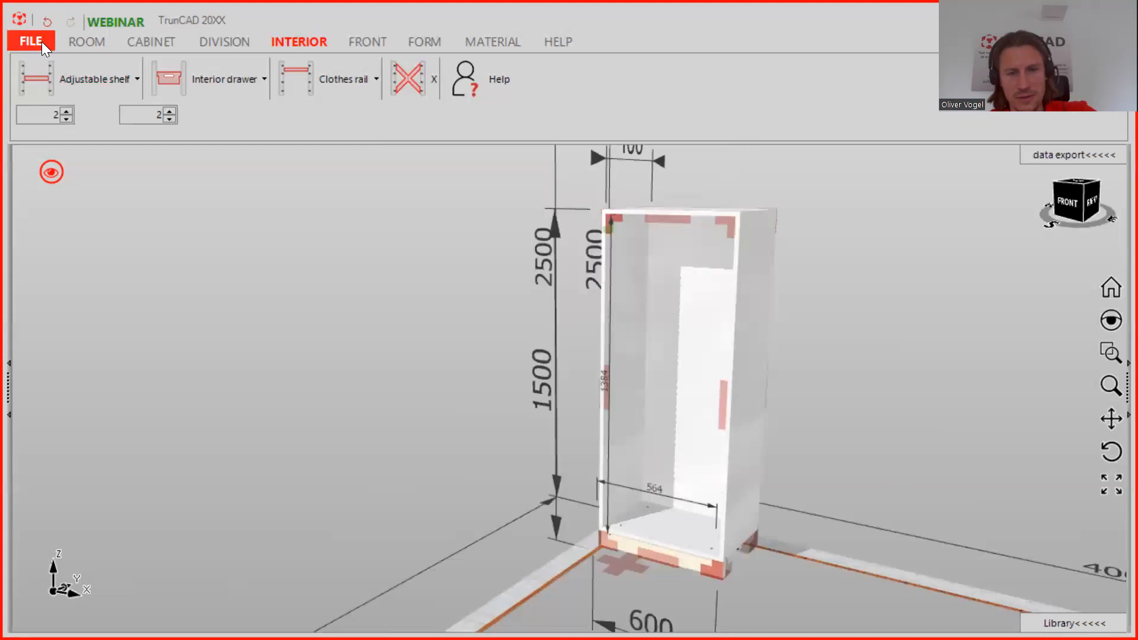
pyautogui.hotkey('ctrl', 'z')
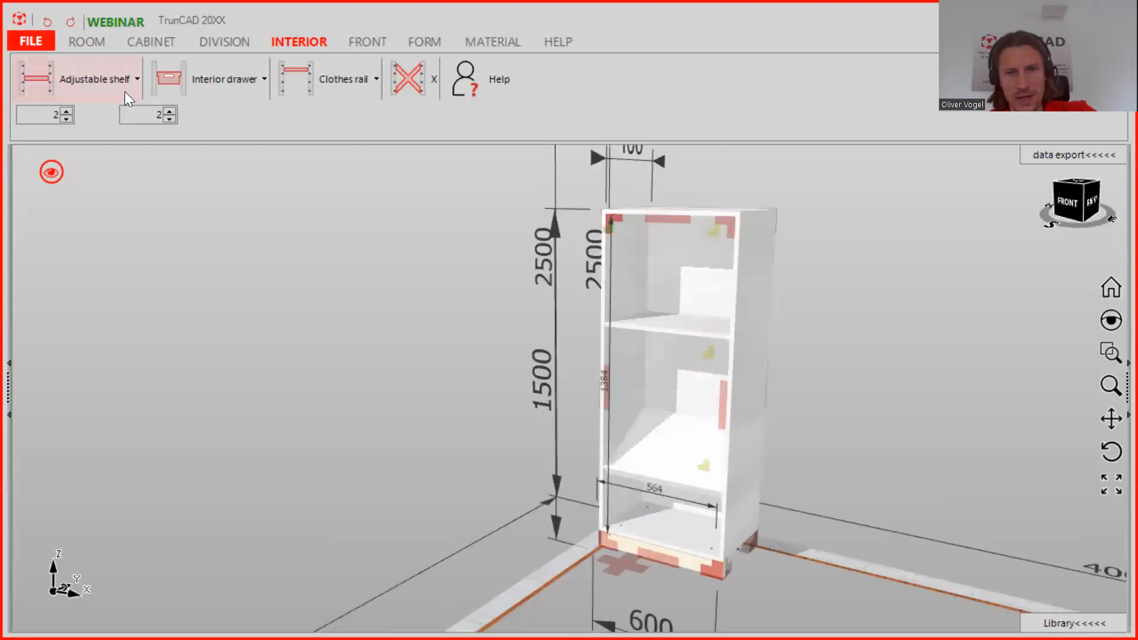
pyautogui.rightClick(710, 357)
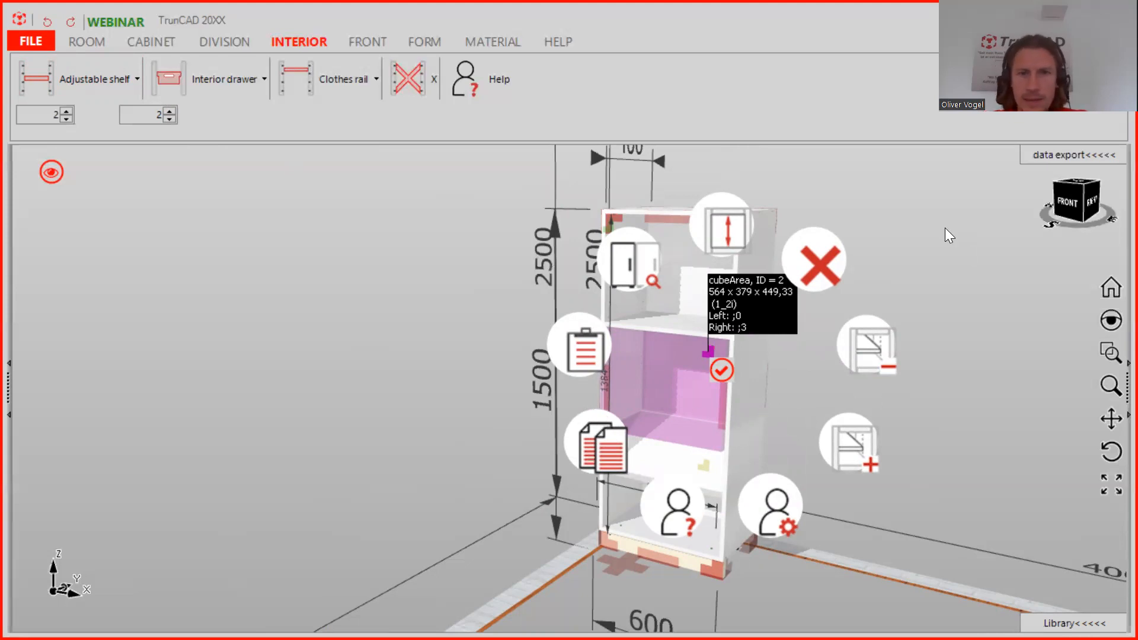
pyautogui.click(885, 244)
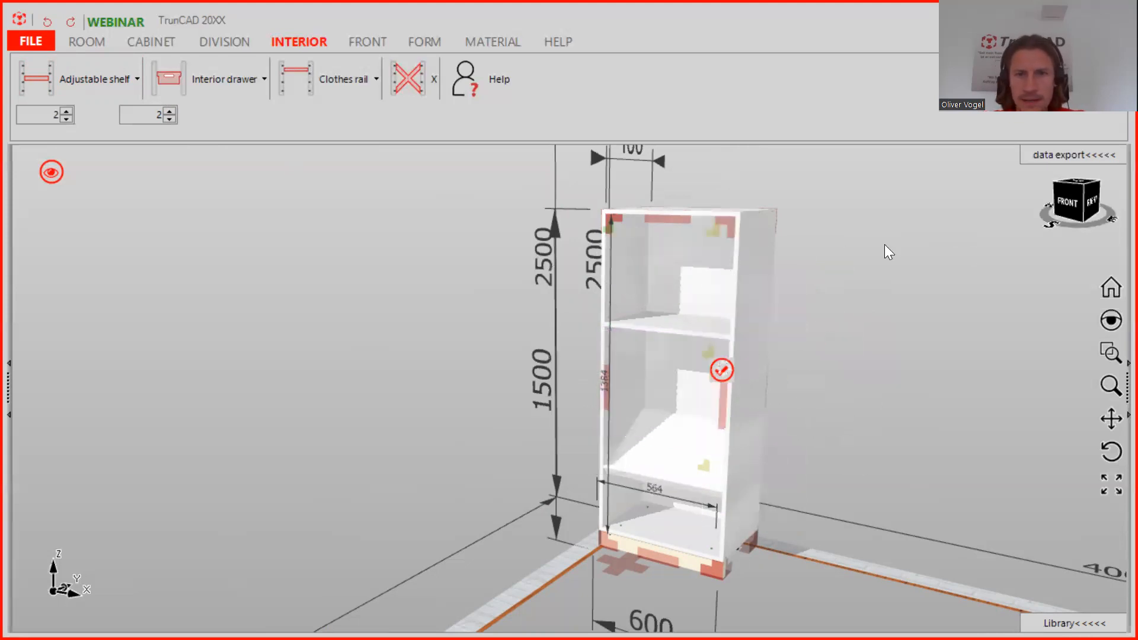
pyautogui.click(613, 228)
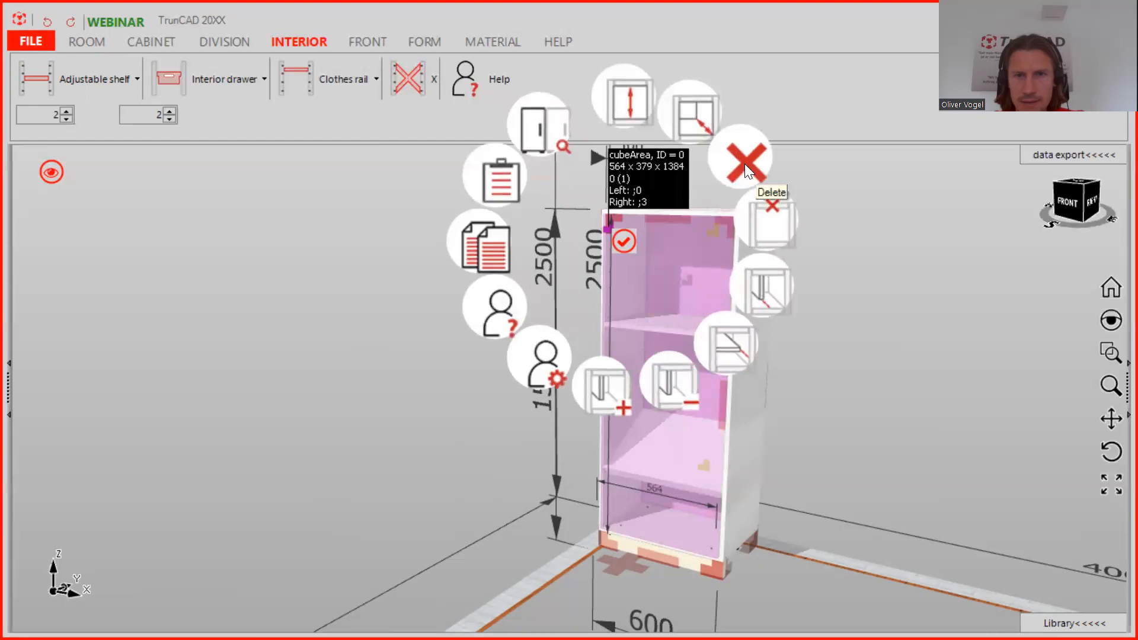
pyautogui.click(169, 272)
# Step: Start a new project without saving the current one
pyautogui.click(32, 50)
pyautogui.click(115, 64)
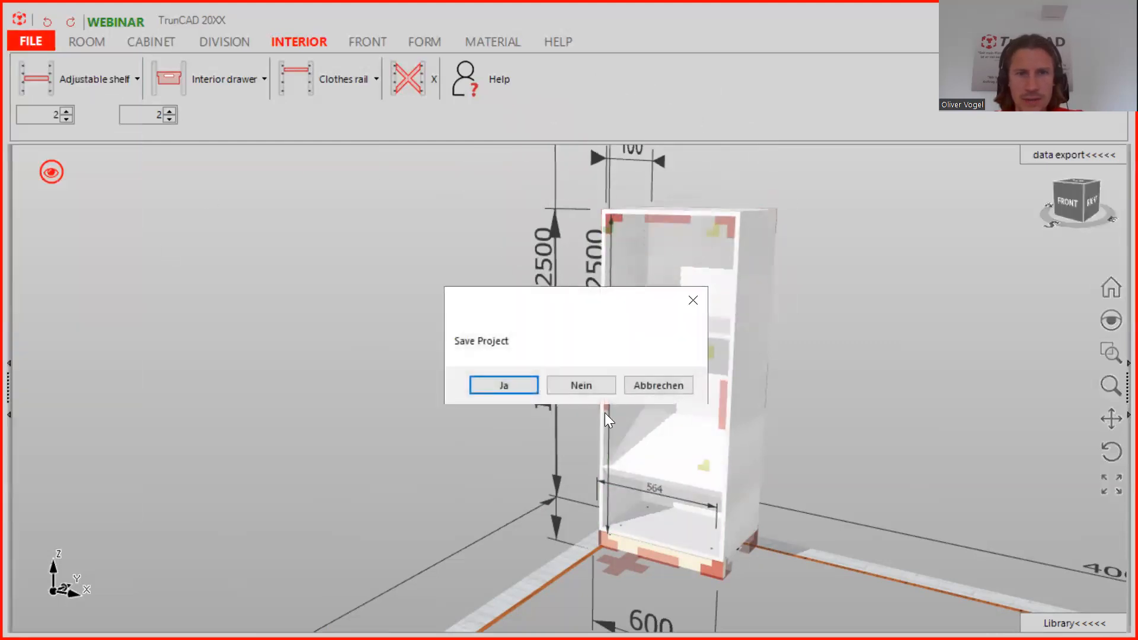
pyautogui.click(580, 386)
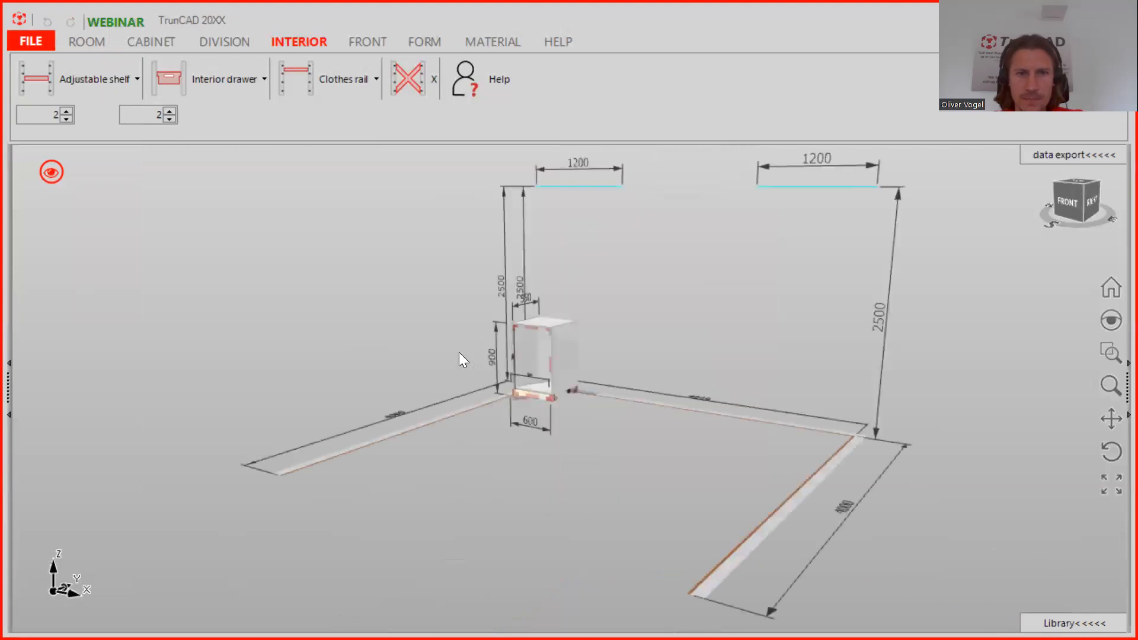
# Step: Set the new cabinet's width to 1200
pyautogui.moveTo(758, 394); pyautogui.dragTo(752, 286, button='middle')
pyautogui.scroll(-4, 761, 396)
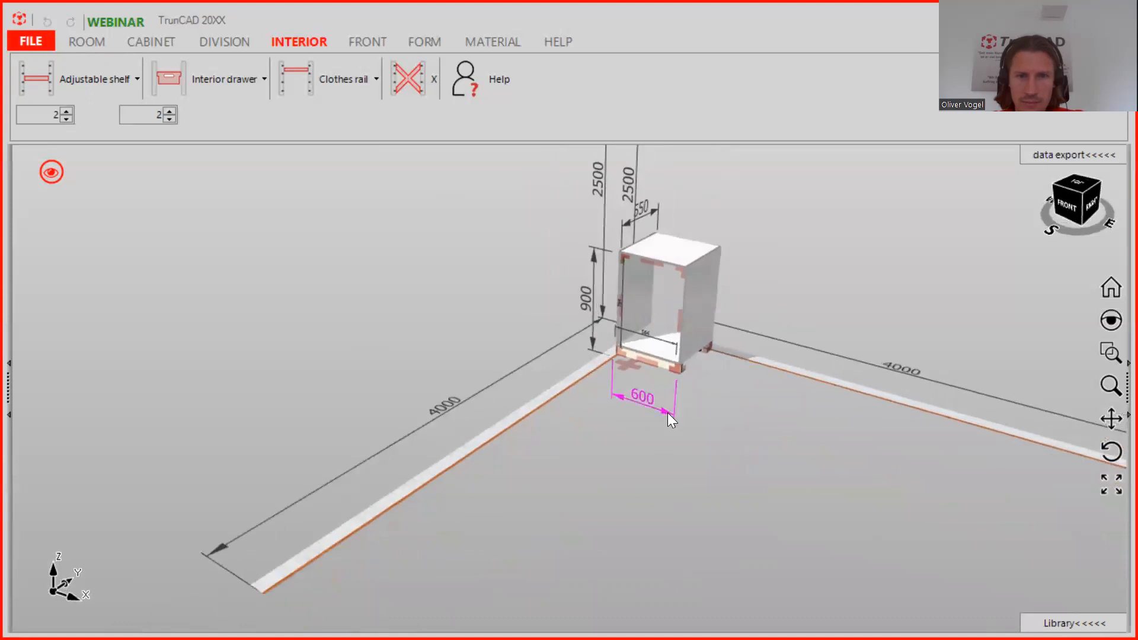
pyautogui.click(668, 413)
pyautogui.write('12')
pyautogui.press('BackSpace')
pyautogui.write('200')
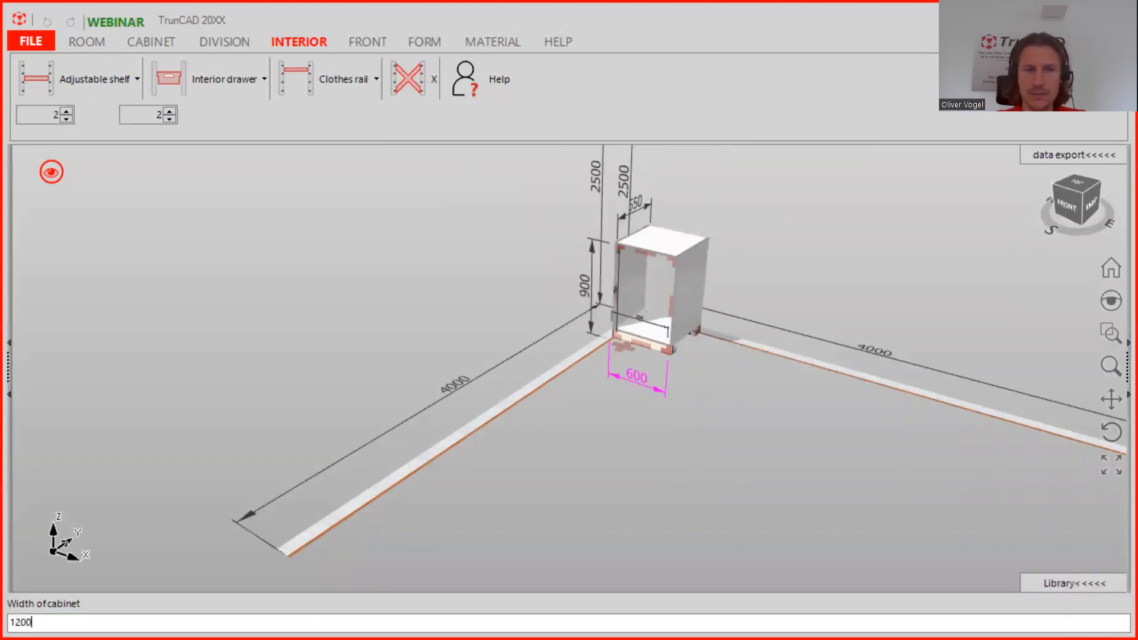
pyautogui.press('Return')
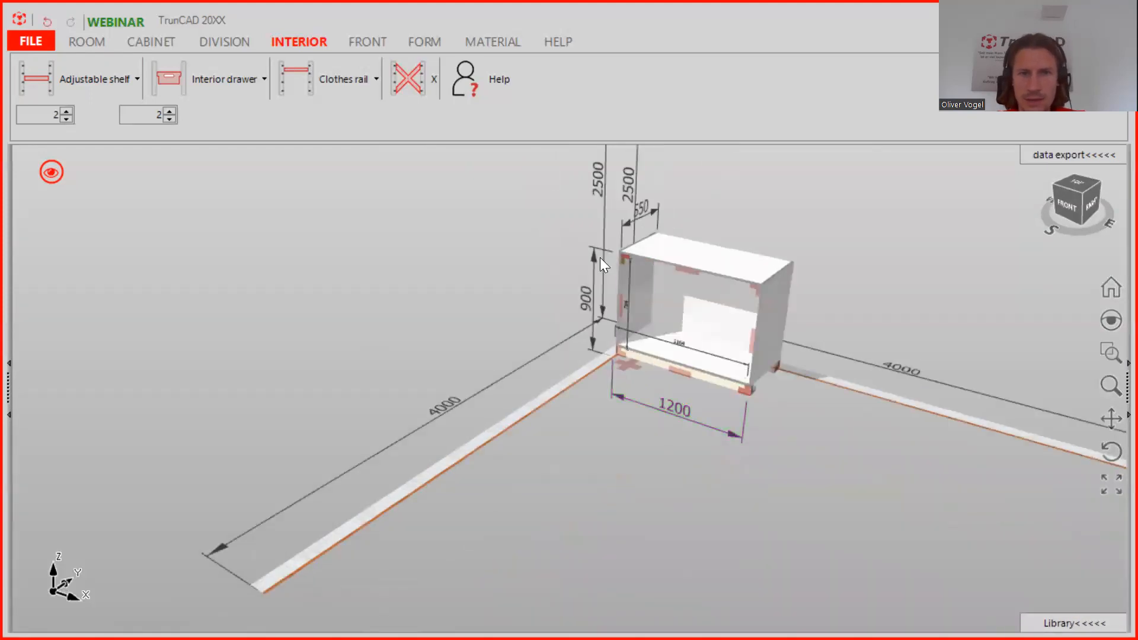
# Step: Set the cabinet's height to 1500 and change its form to an L-form corner cabinet
pyautogui.click(596, 258)
pyautogui.write('1500')
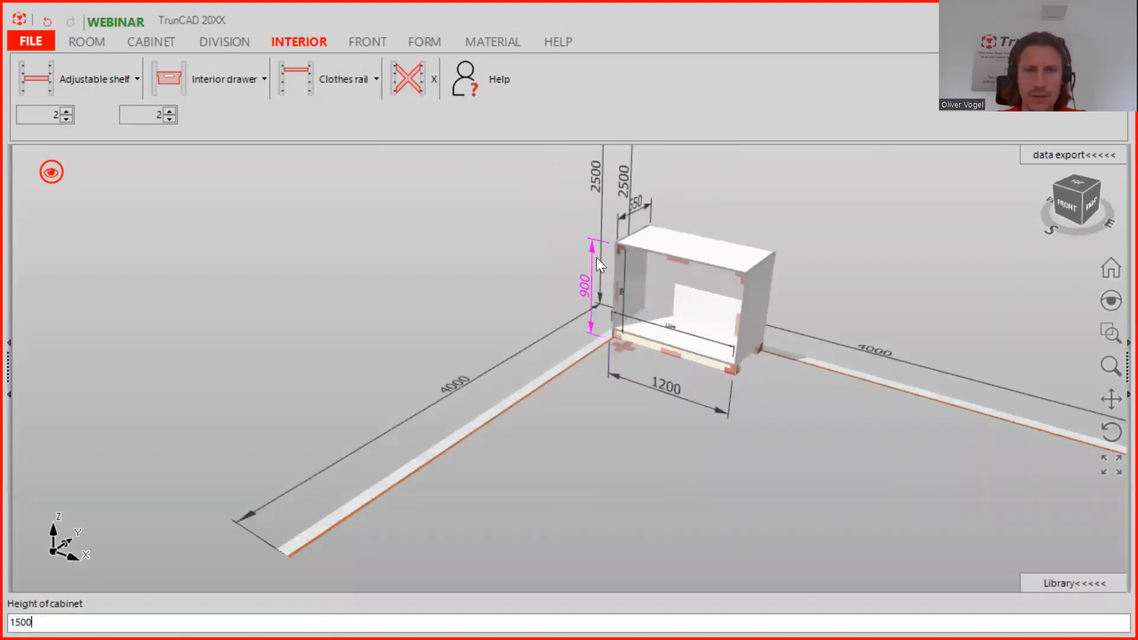
pyautogui.press('Return')
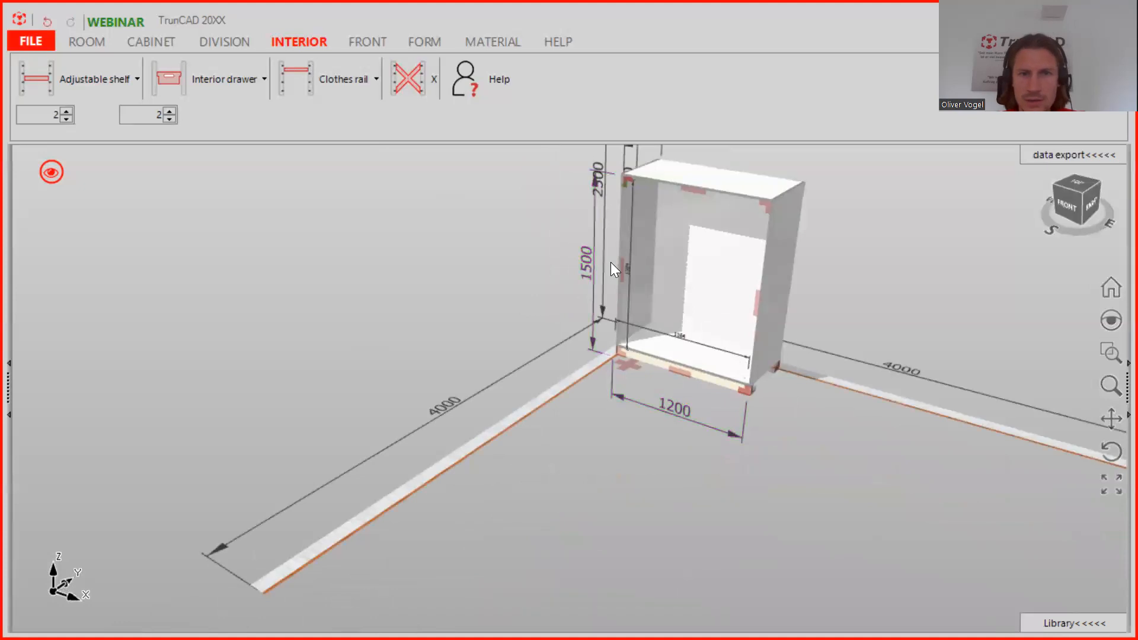
pyautogui.click(621, 271)
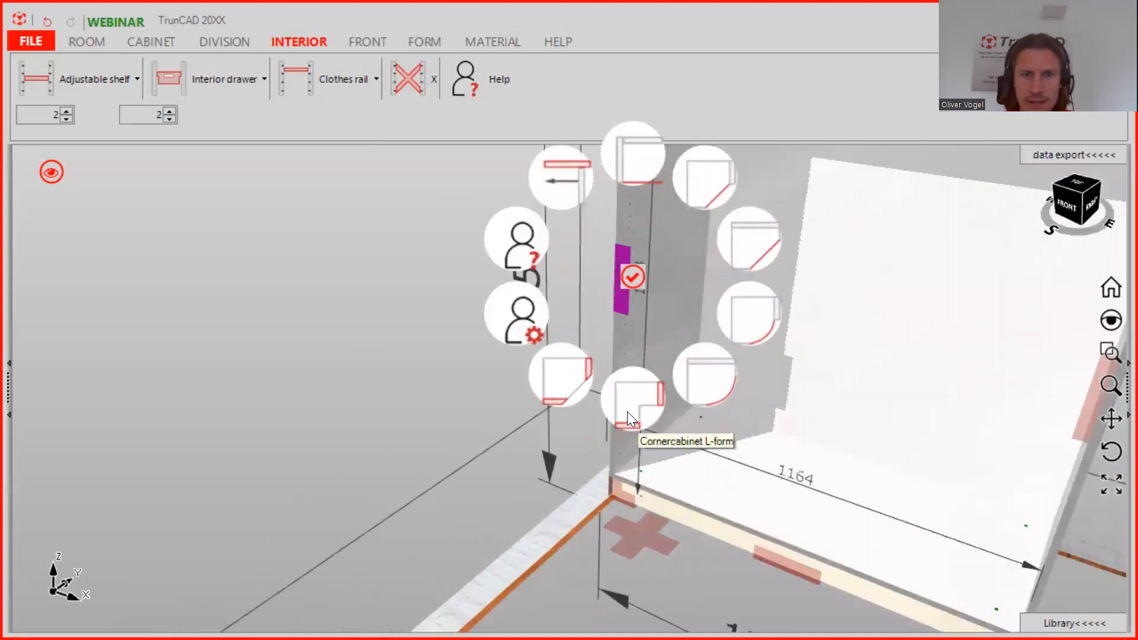
pyautogui.click(627, 412)
# Step: Insert one adjustable shelf into the interior of the L-form corner cabinet
pyautogui.moveTo(872, 389); pyautogui.dragTo(591, 360, button='middle')
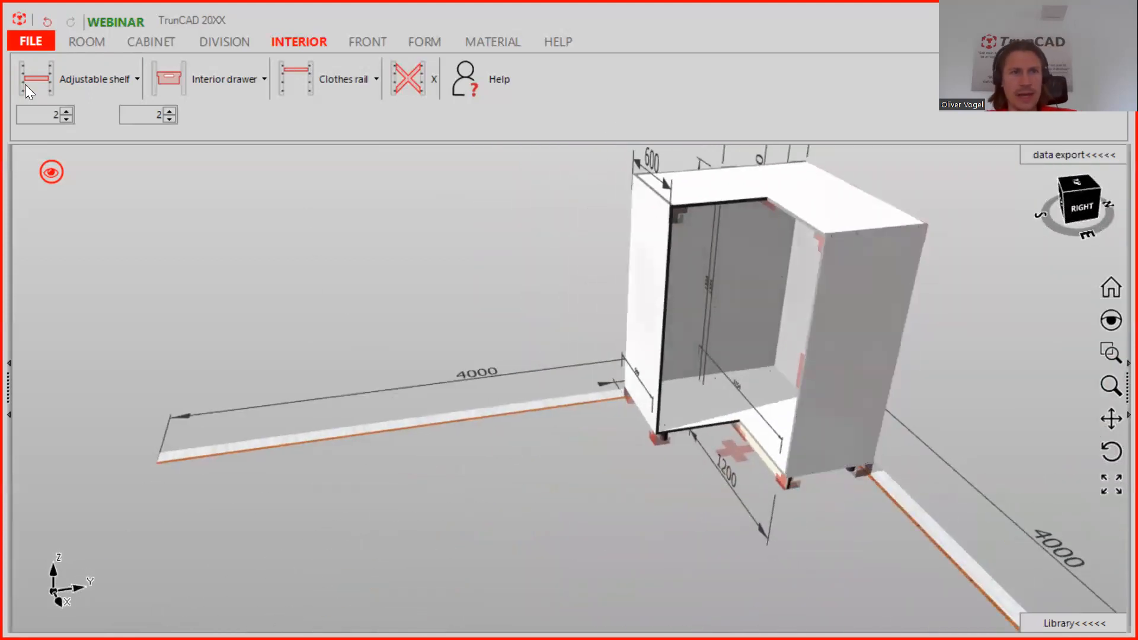
pyautogui.click(66, 119)
pyautogui.click(92, 82)
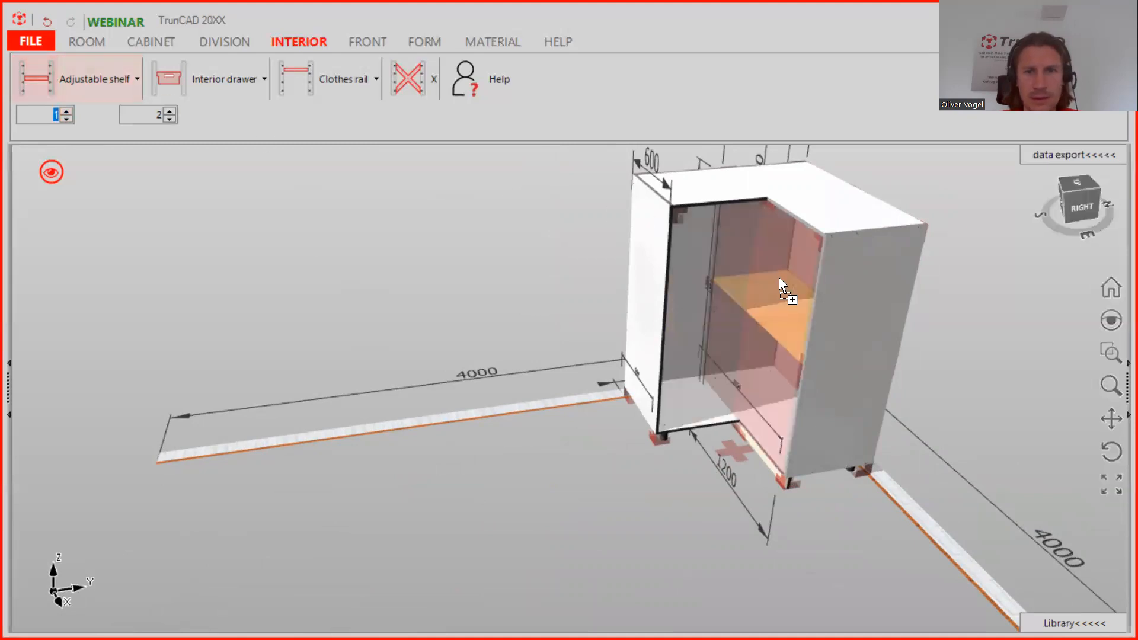
pyautogui.click(779, 278)
# Step: Examine the shape and fit of the adjustable shelf inside the corner cabinet
pyautogui.moveTo(841, 346); pyautogui.dragTo(907, 344, button='middle')
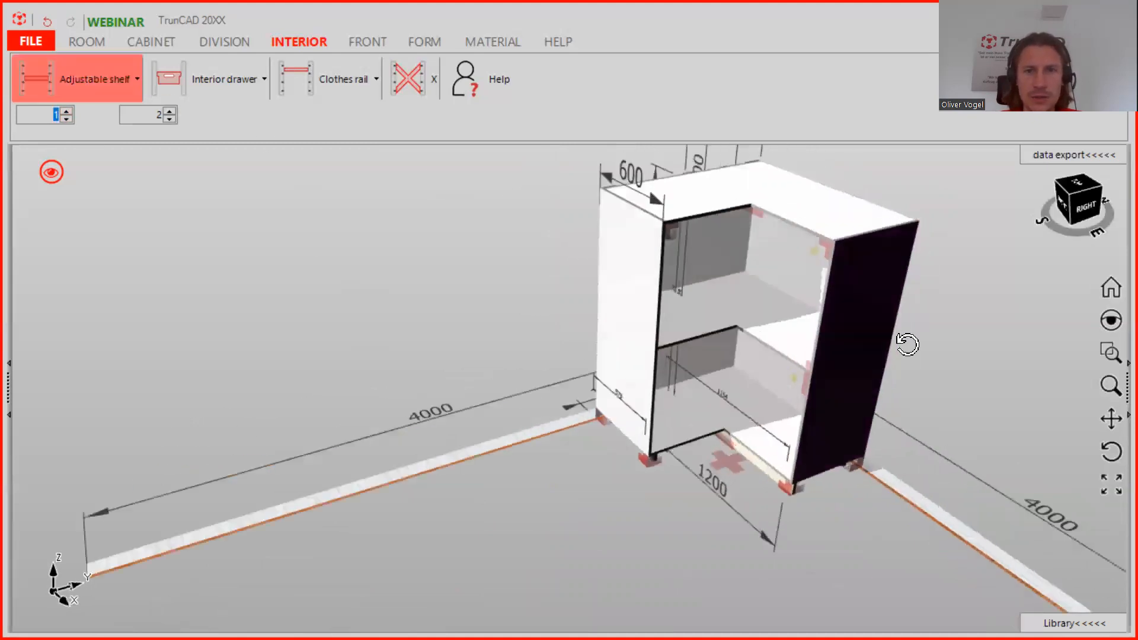
pyautogui.scroll(5, 729, 304)
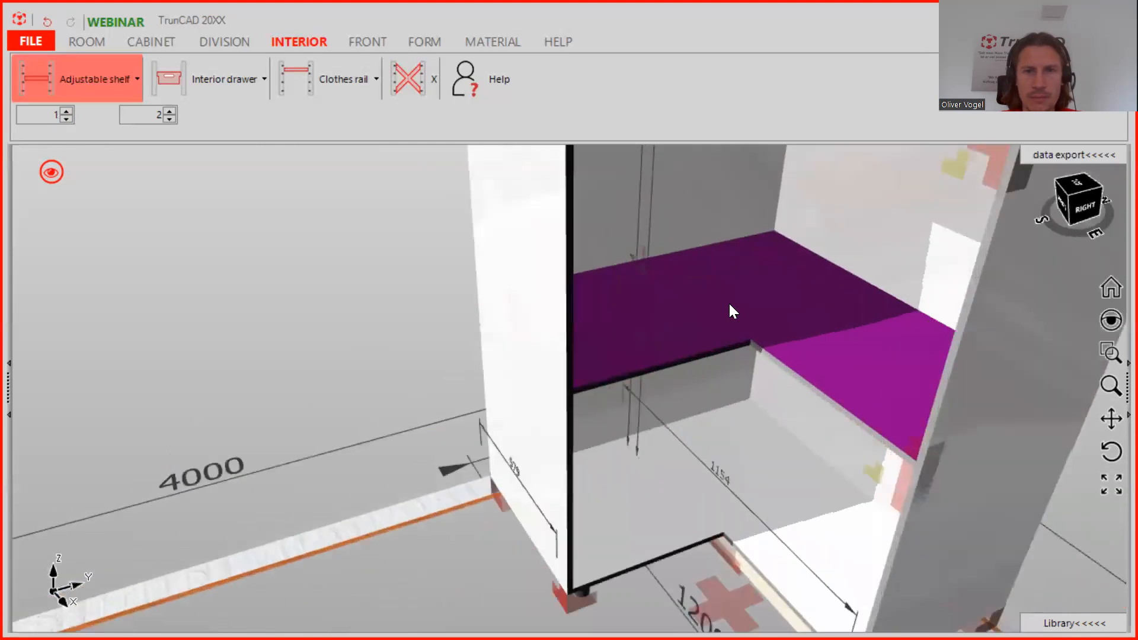
pyautogui.scroll(-5, 759, 305)
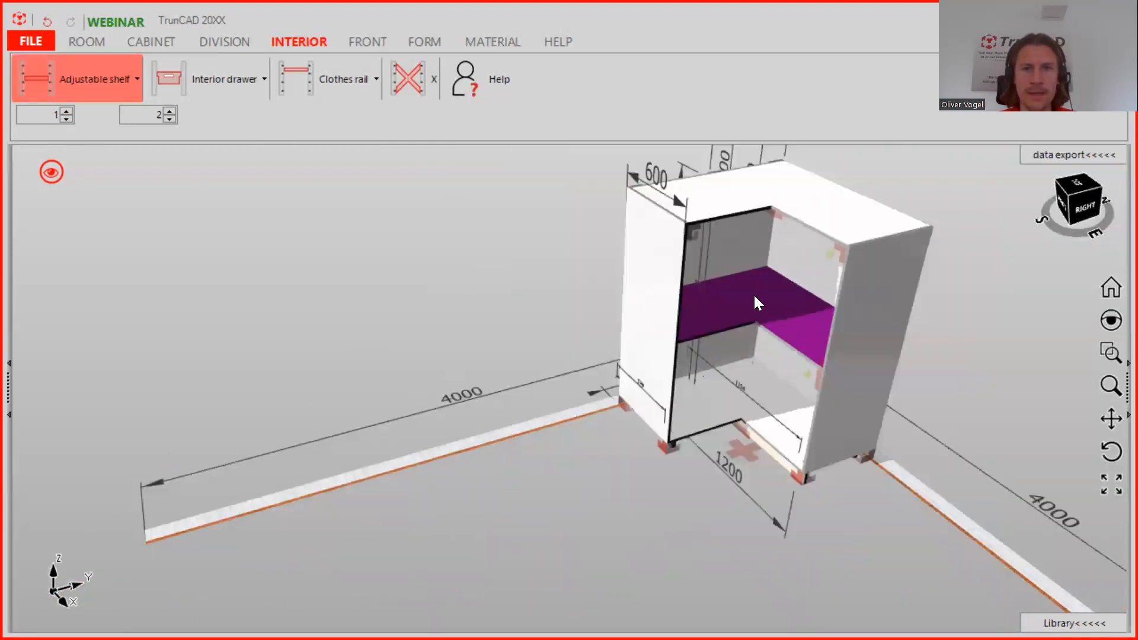
pyautogui.moveTo(821, 335)
pyautogui.mouseDown(button='middle')
pyautogui.moveTo(772, 310)
pyautogui.moveTo(830, 332)
pyautogui.moveTo(814, 337)
pyautogui.mouseUp(button='middle')
pyautogui.scroll(5, 794, 331)
pyautogui.scroll(-6, 794, 331)
pyautogui.moveTo(854, 435); pyautogui.dragTo(819, 404, button='middle')
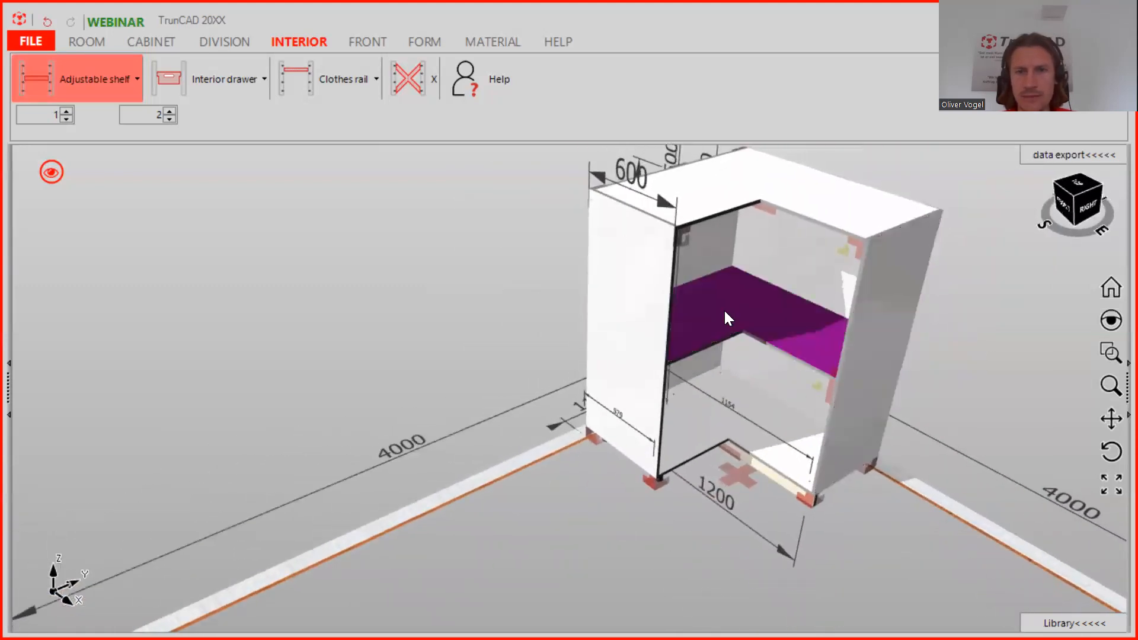
pyautogui.scroll(-4, 798, 373)
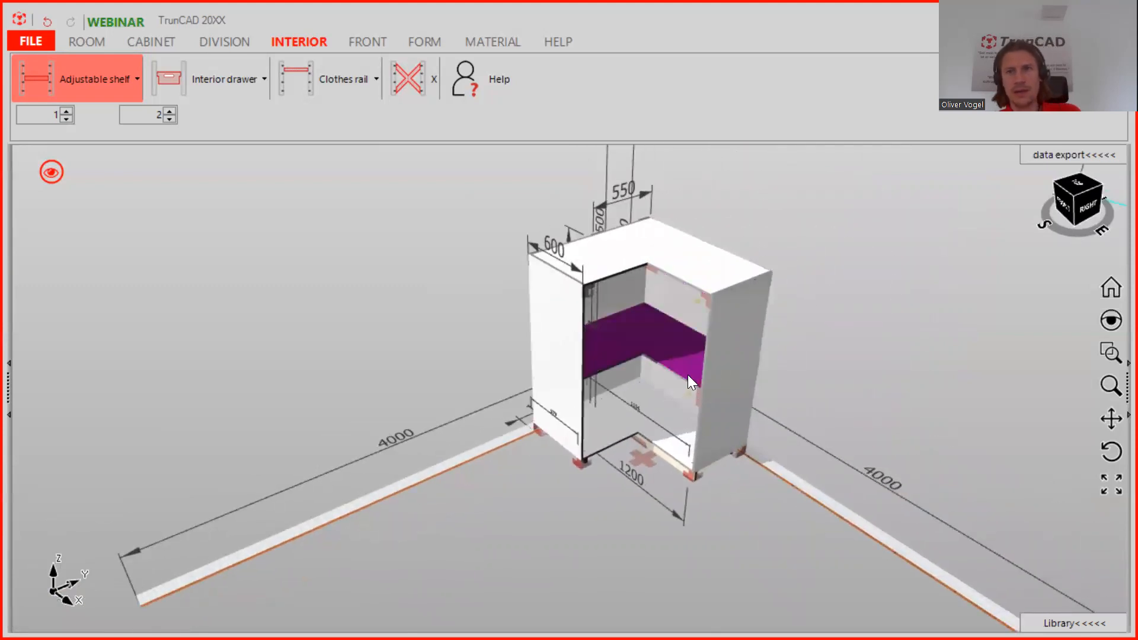
pyautogui.click(729, 383)
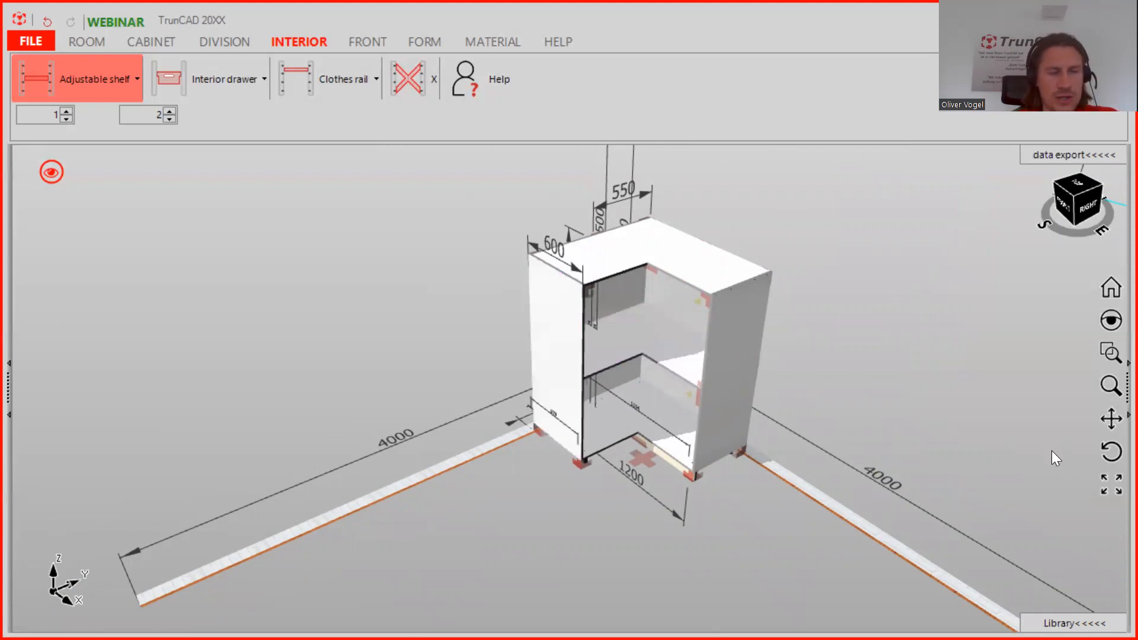
# Step: Set the lower area's Toppanel to 5, the straight adjustable shelf for an L-form corner cabinet, and save the settings
pyautogui.scroll(4, 704, 449)
pyautogui.moveTo(702, 446); pyautogui.dragTo(678, 398, button='middle')
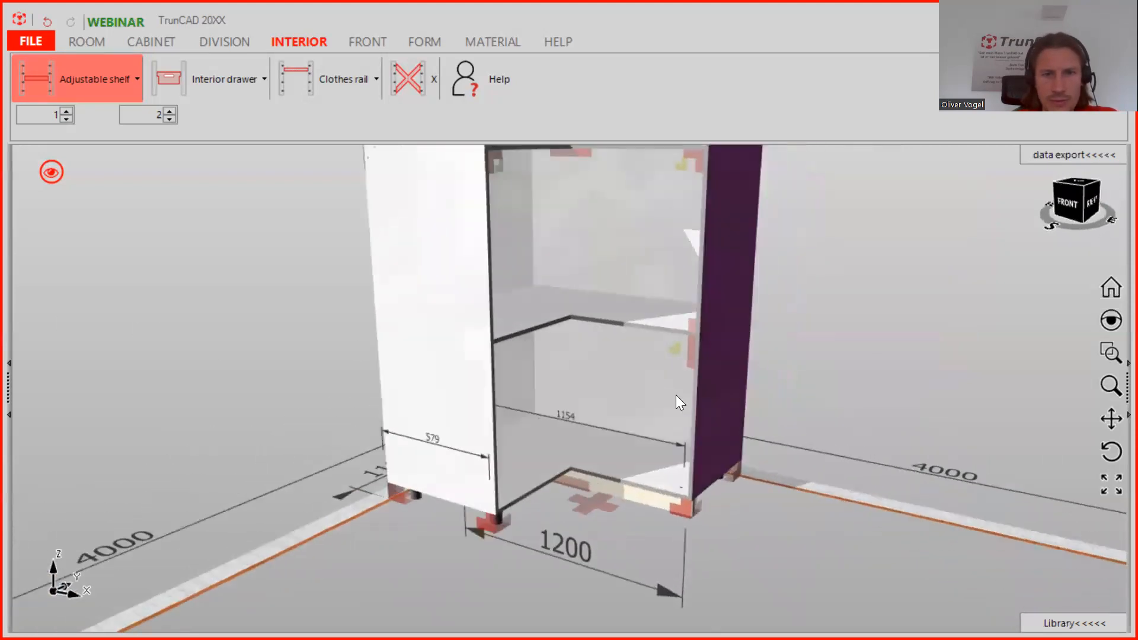
pyautogui.scroll(3, 674, 356)
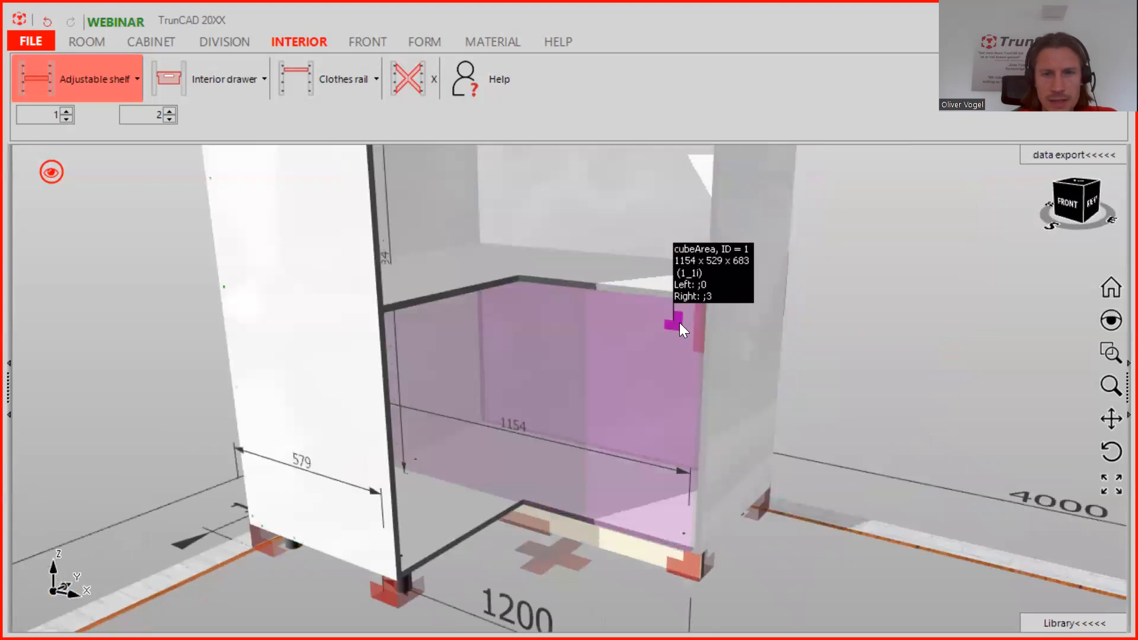
pyautogui.rightClick(680, 323)
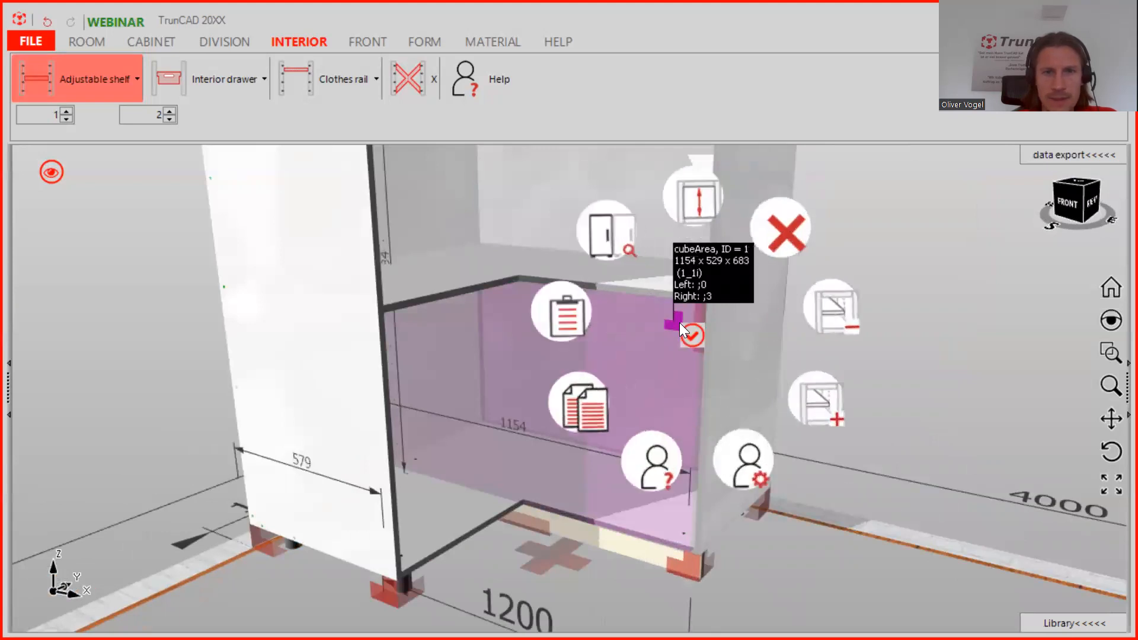
pyautogui.click(750, 479)
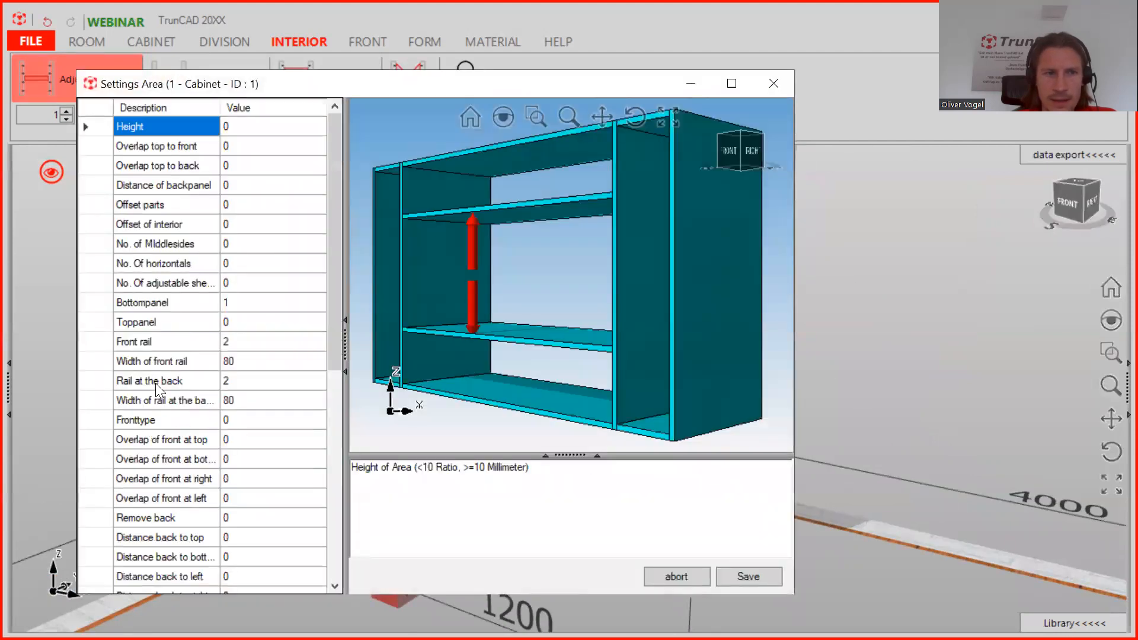
pyautogui.click(241, 323)
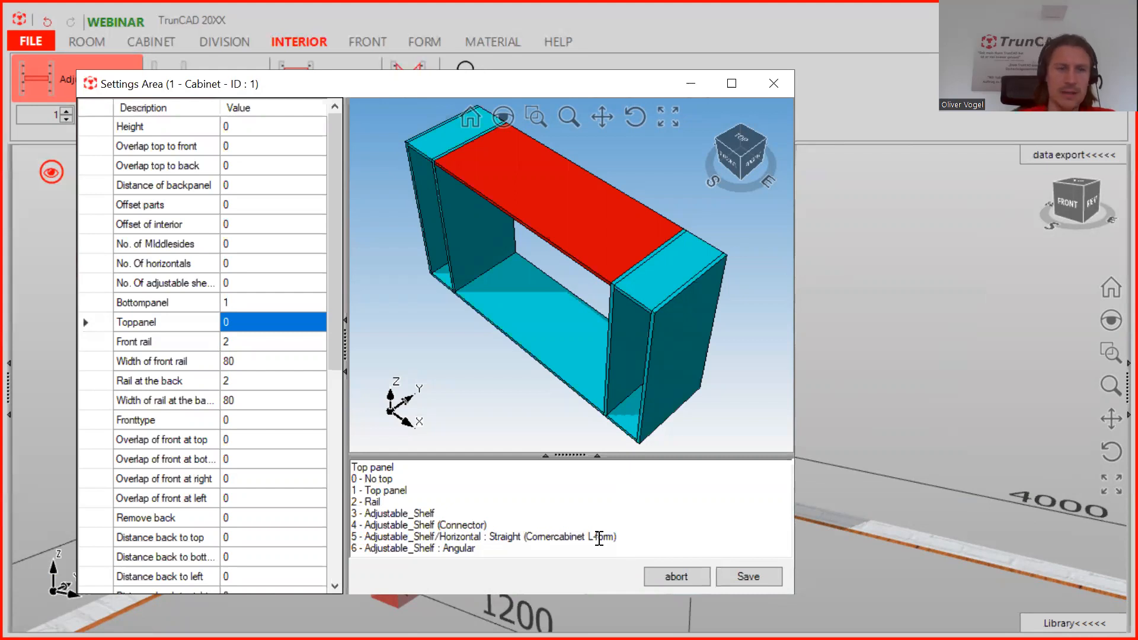
pyautogui.write('5')
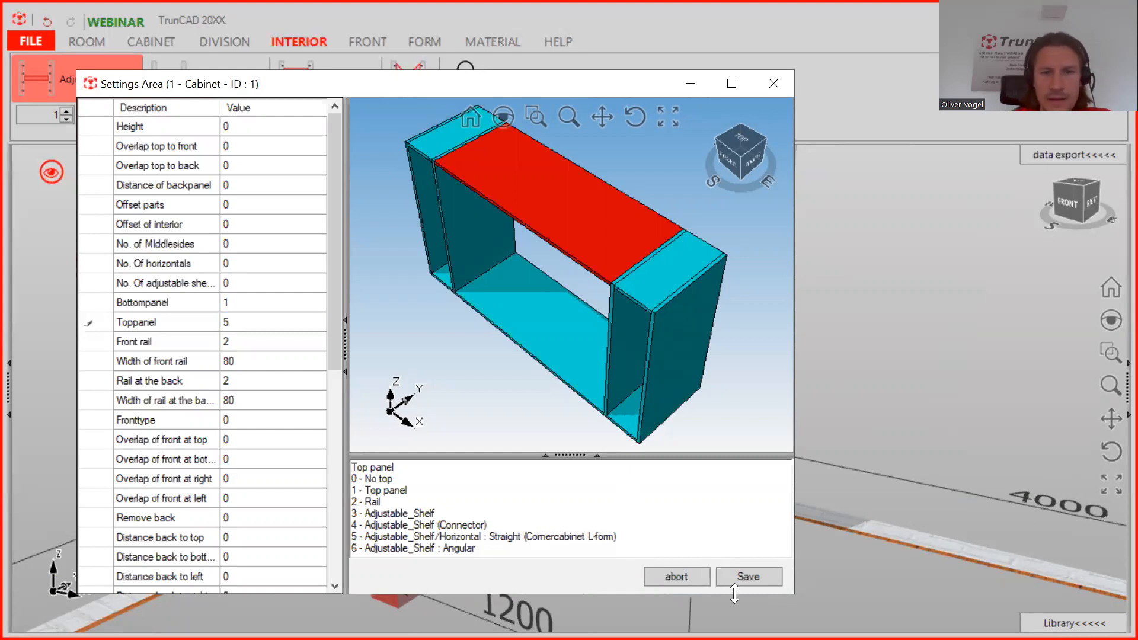
pyautogui.click(748, 576)
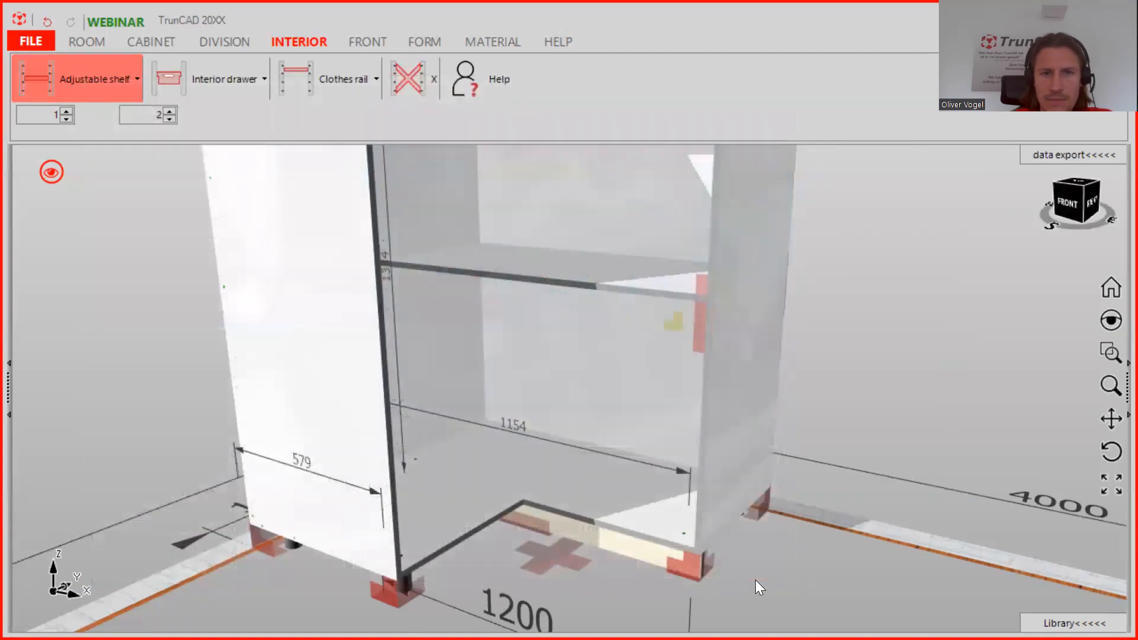
# Step: Set the lower area's Toppanel to 1, a top panel, and save the area settings
pyautogui.moveTo(561, 264); pyautogui.dragTo(557, 283, button='middle')
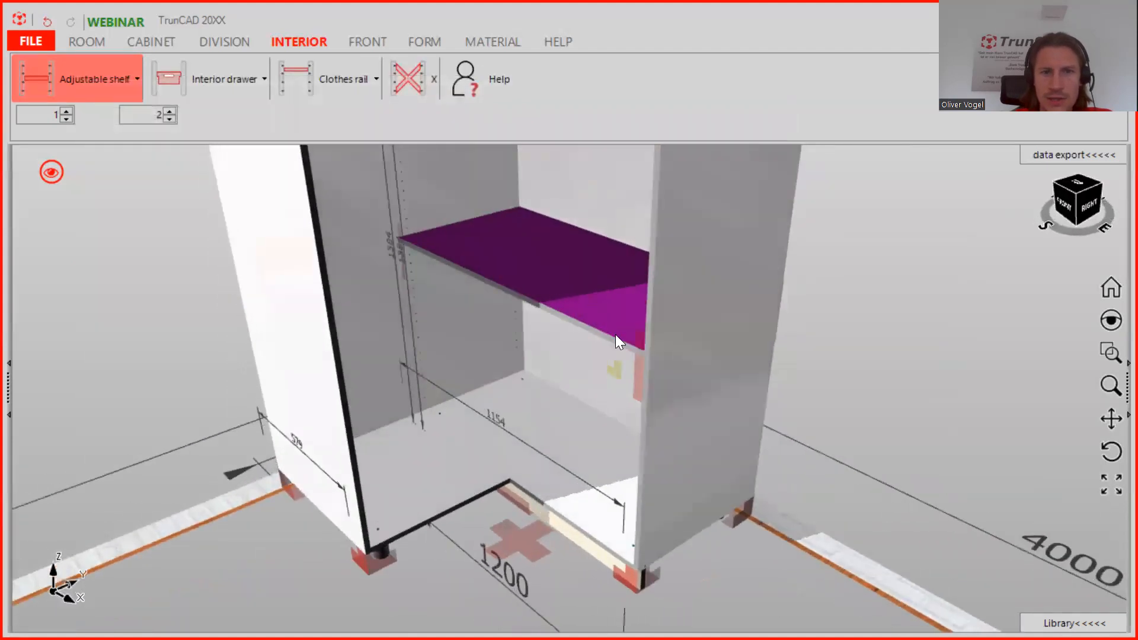
pyautogui.rightClick(617, 372)
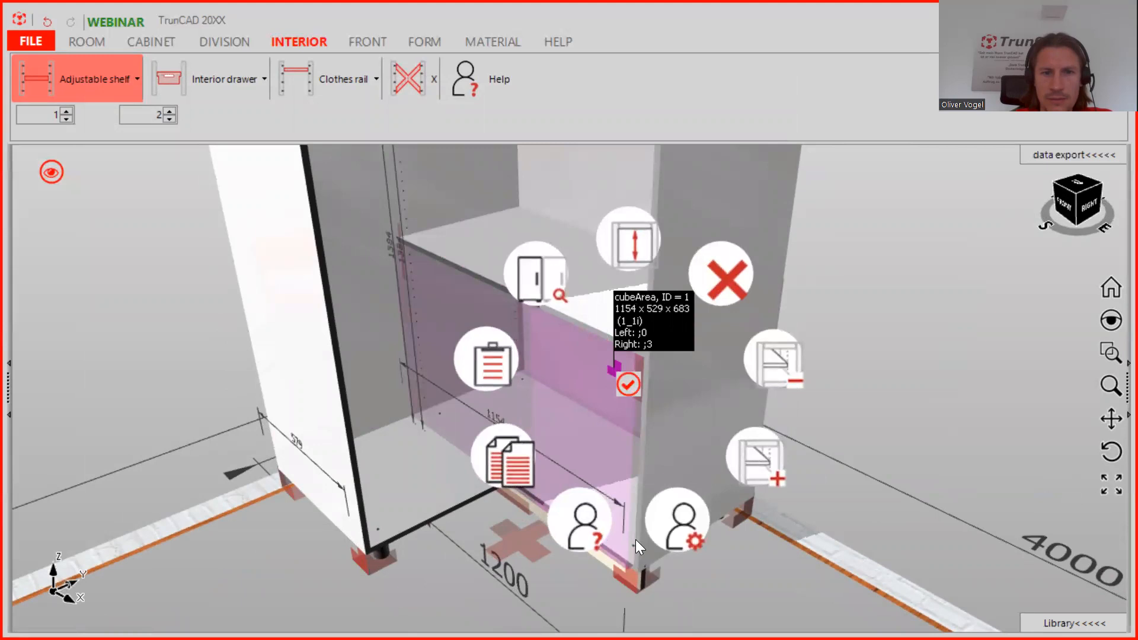
pyautogui.click(682, 528)
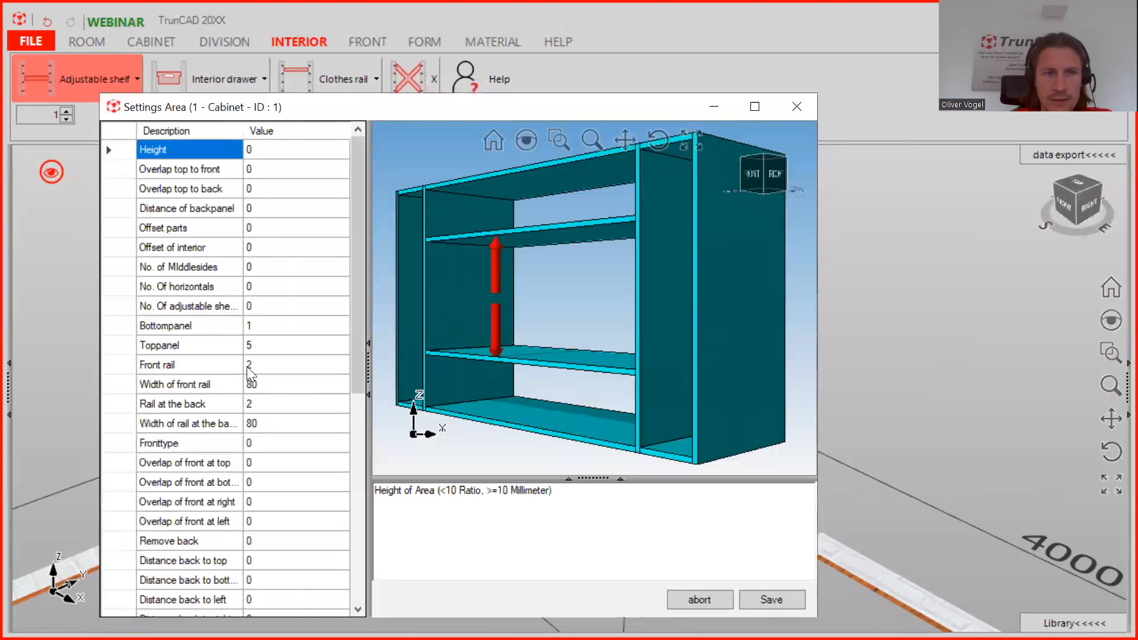
pyautogui.click(270, 351)
pyautogui.click(268, 351)
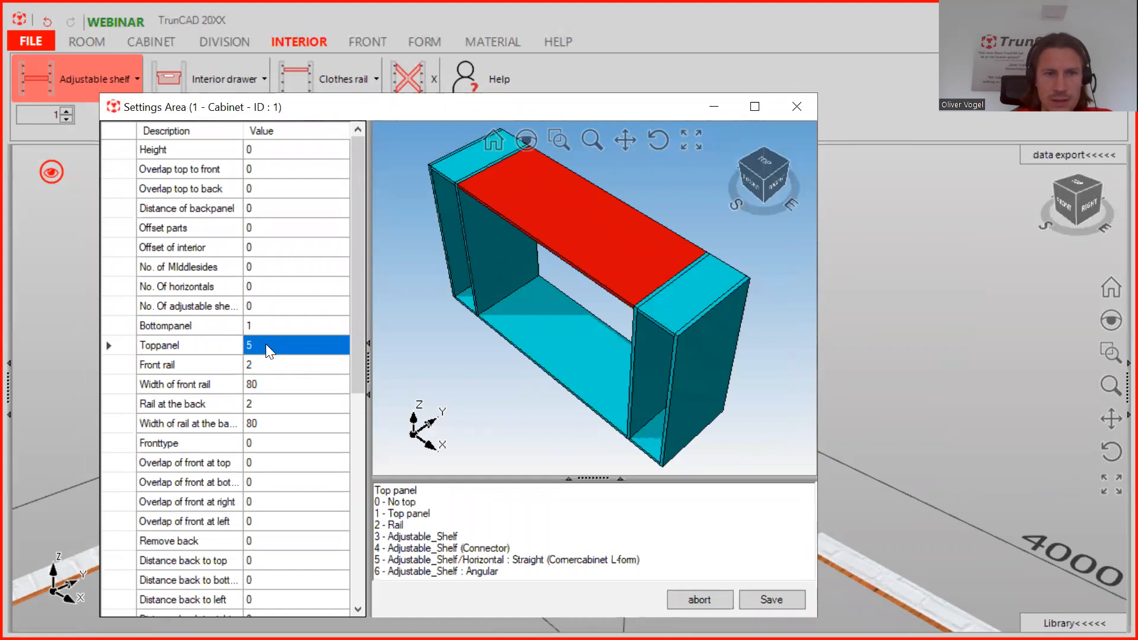
pyautogui.write('1')
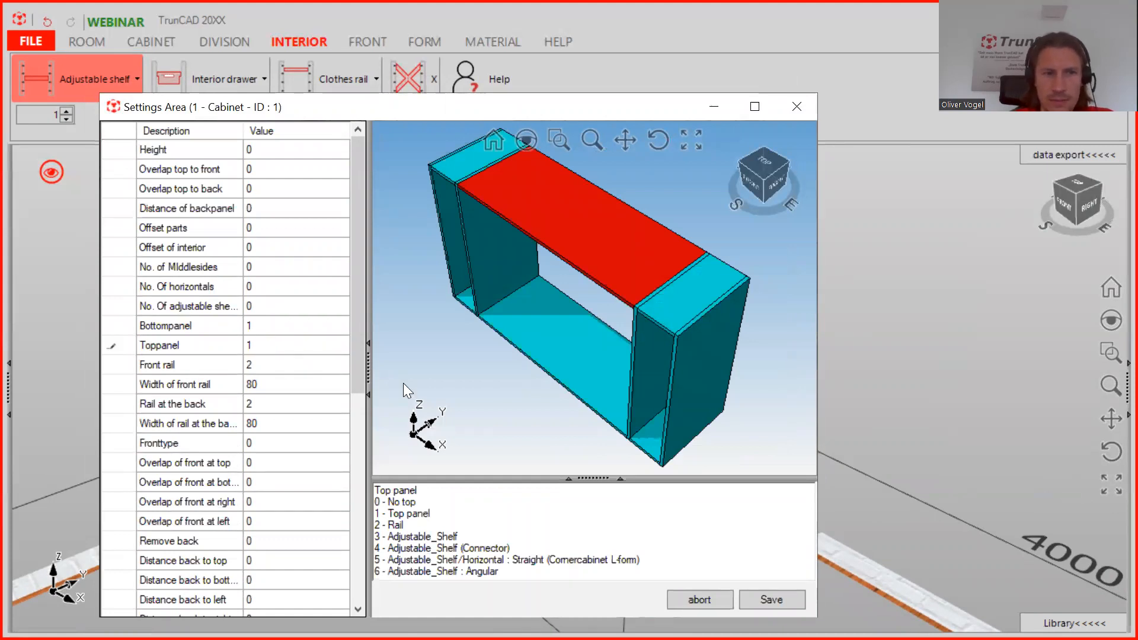
pyautogui.click(761, 592)
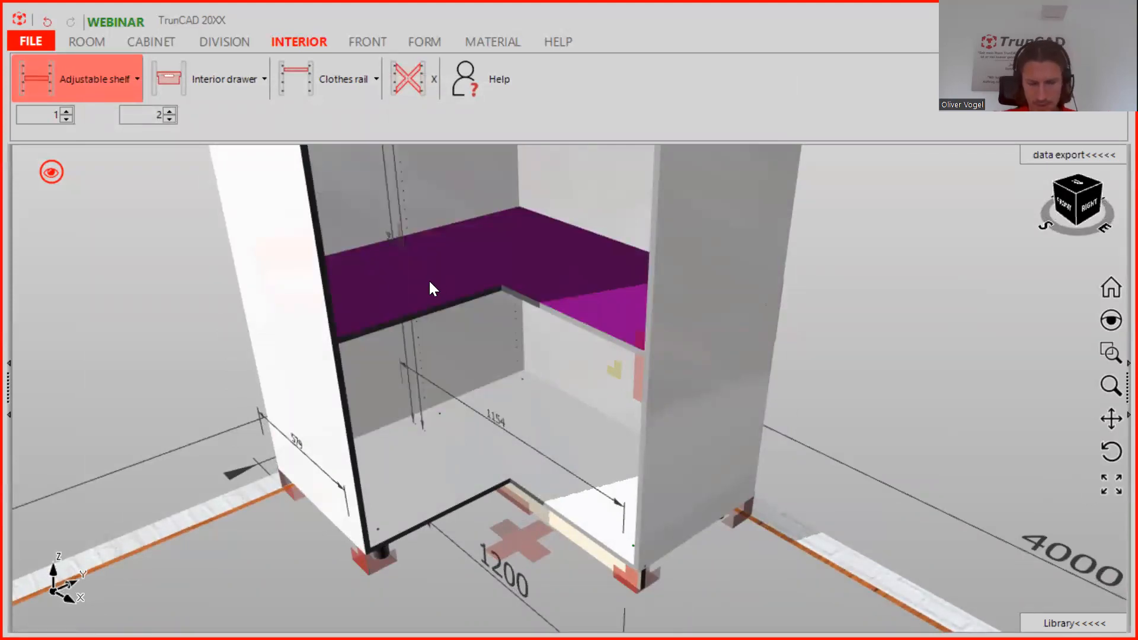
# Step: Open the part drawing of the corner cabinet's right side panel
pyautogui.scroll(-5, 482, 298)
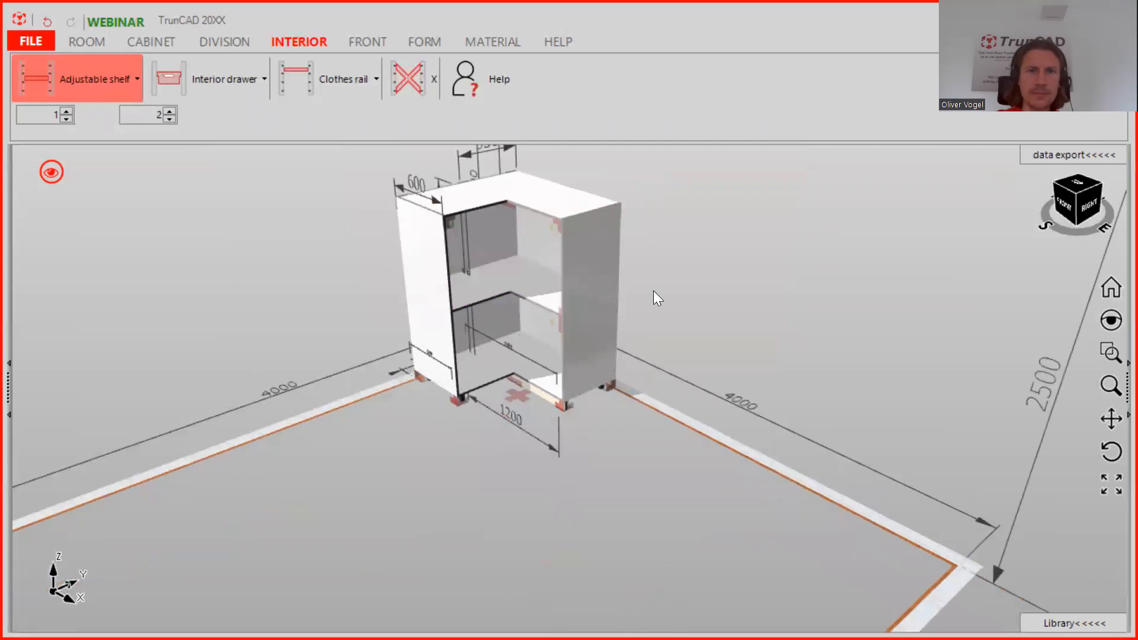
pyautogui.scroll(5, 653, 281)
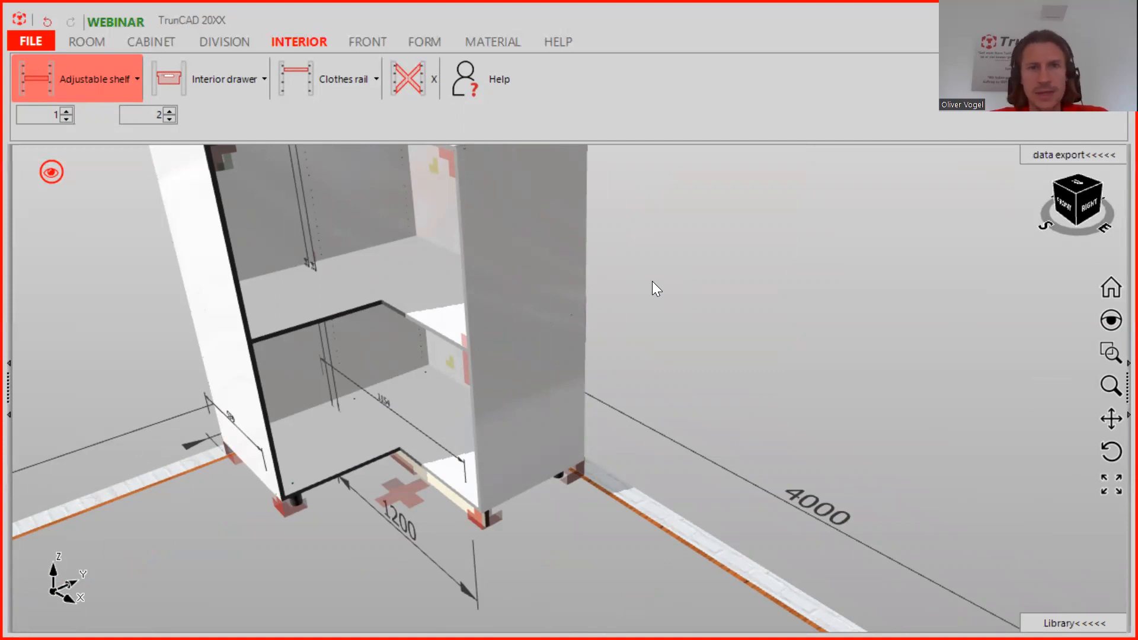
pyautogui.moveTo(652, 281)
pyautogui.mouseDown(button='middle')
pyautogui.moveTo(599, 281)
pyautogui.moveTo(643, 263)
pyautogui.moveTo(639, 283)
pyautogui.moveTo(626, 266)
pyautogui.moveTo(636, 277)
pyautogui.mouseUp(button='middle')
pyautogui.scroll(-5, 644, 264)
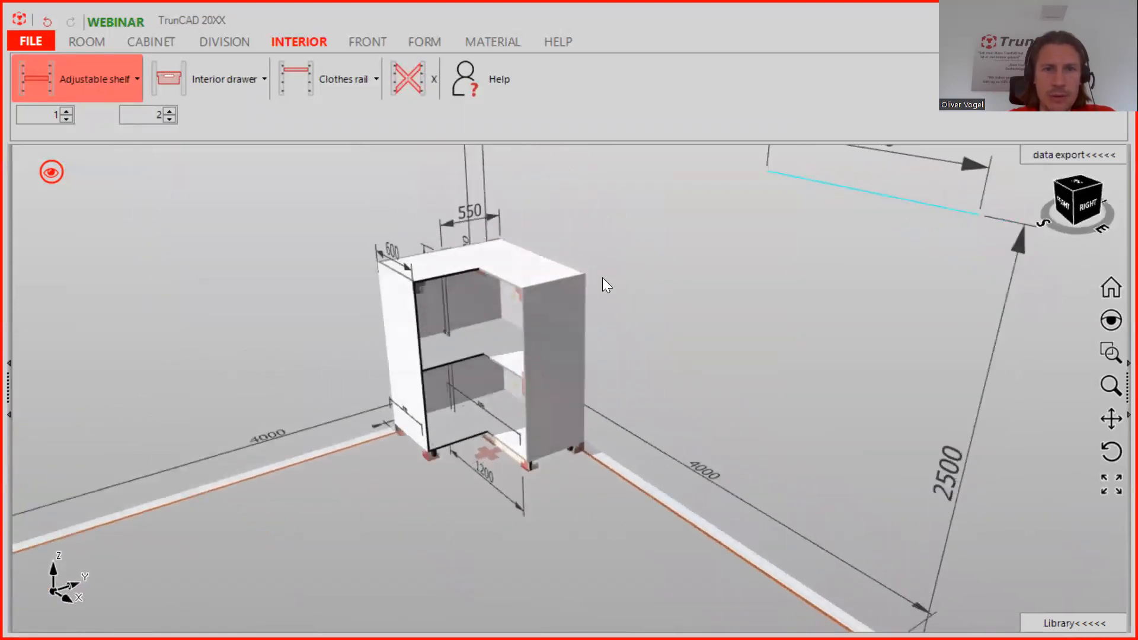
pyautogui.scroll(4, 548, 330)
pyautogui.scroll(-3, 549, 331)
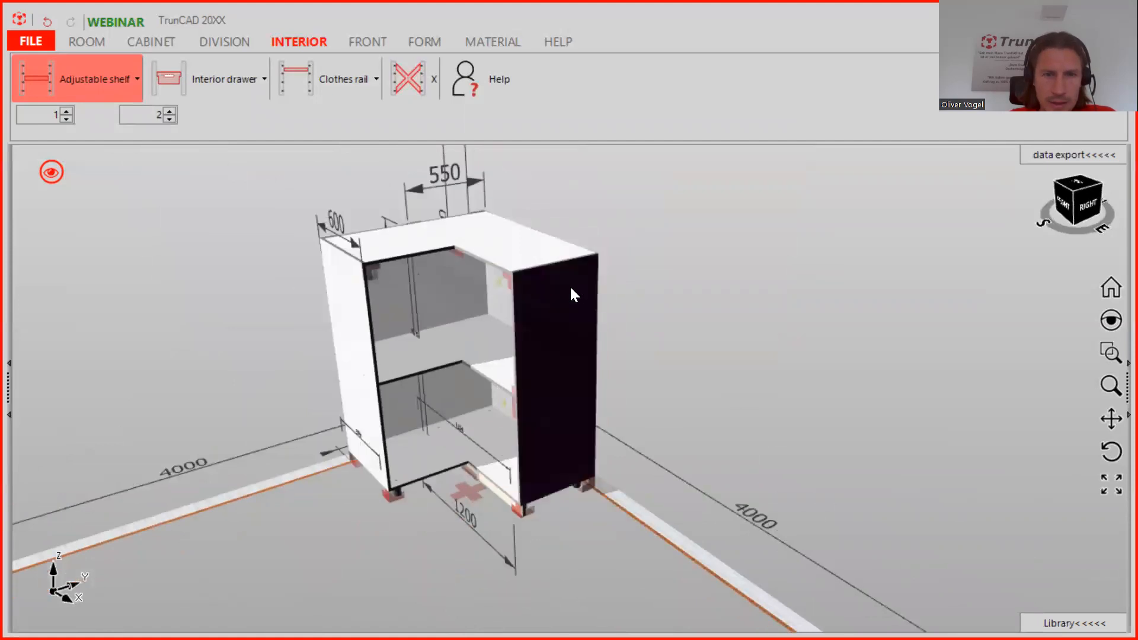
pyautogui.click(554, 305)
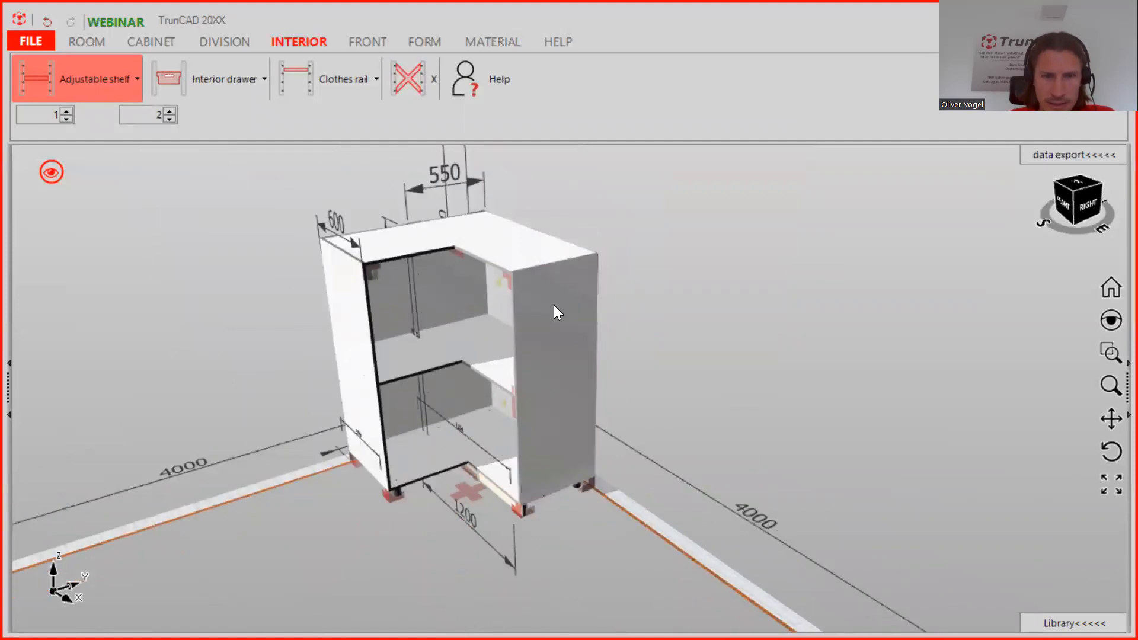
pyautogui.doubleClick(553, 305)
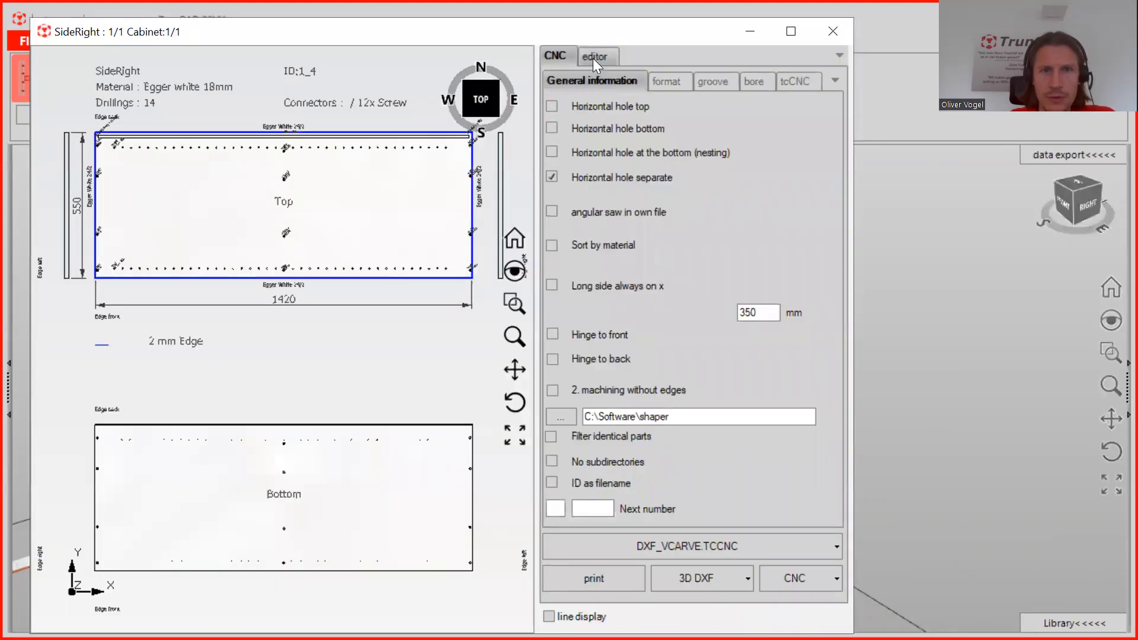
# Step: Choose rectangle as the machining shape in the right side panel's editor
pyautogui.click(594, 58)
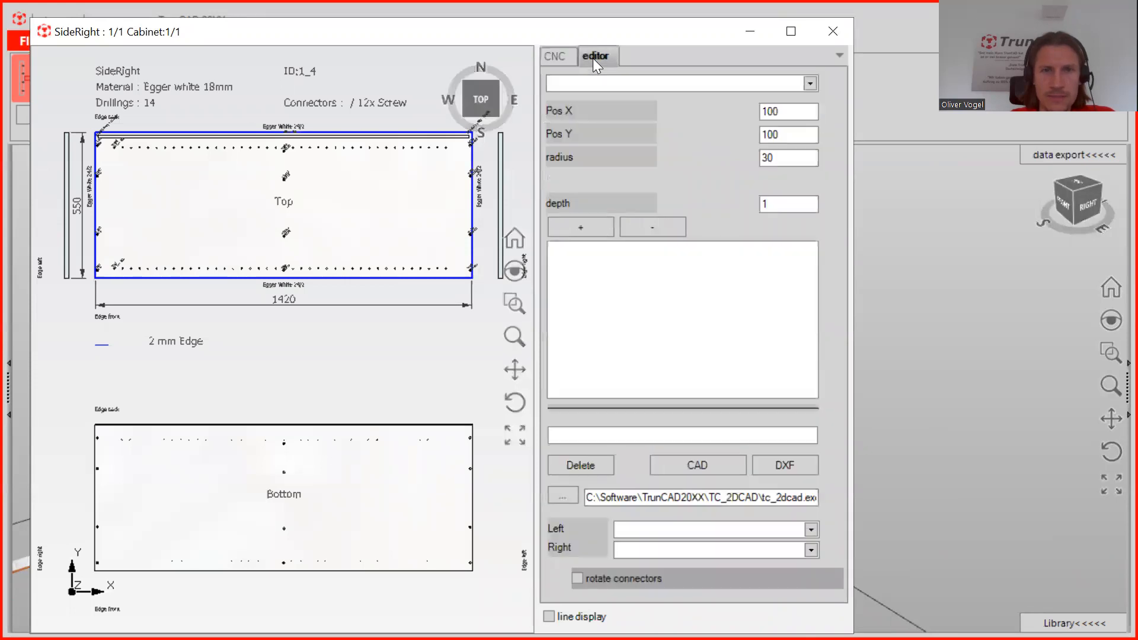
pyautogui.click(809, 83)
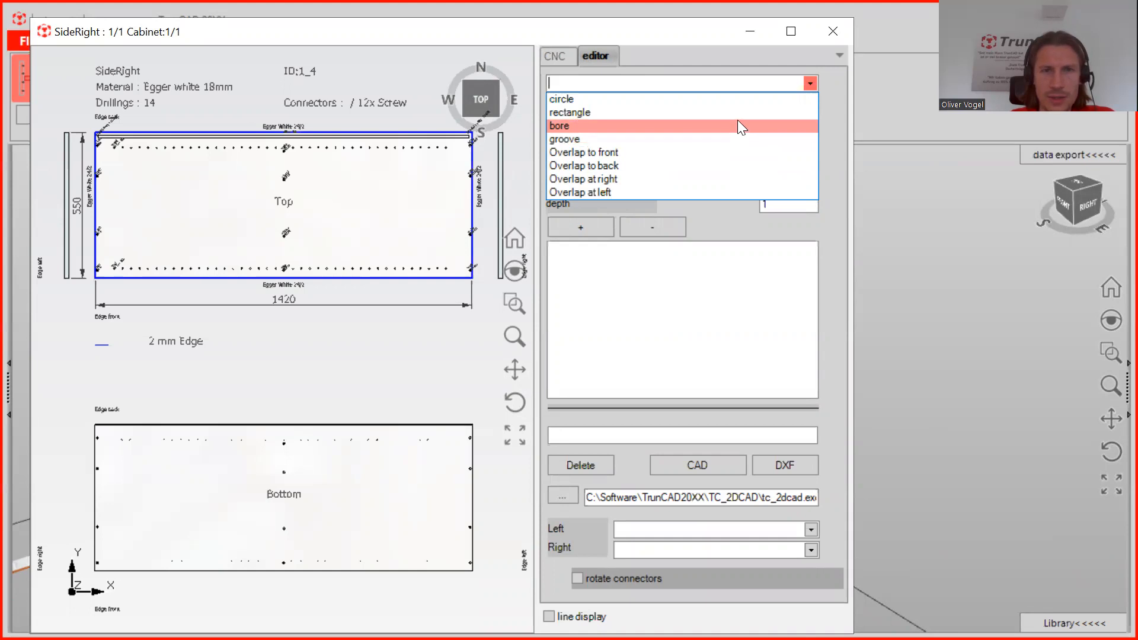
pyautogui.click(738, 117)
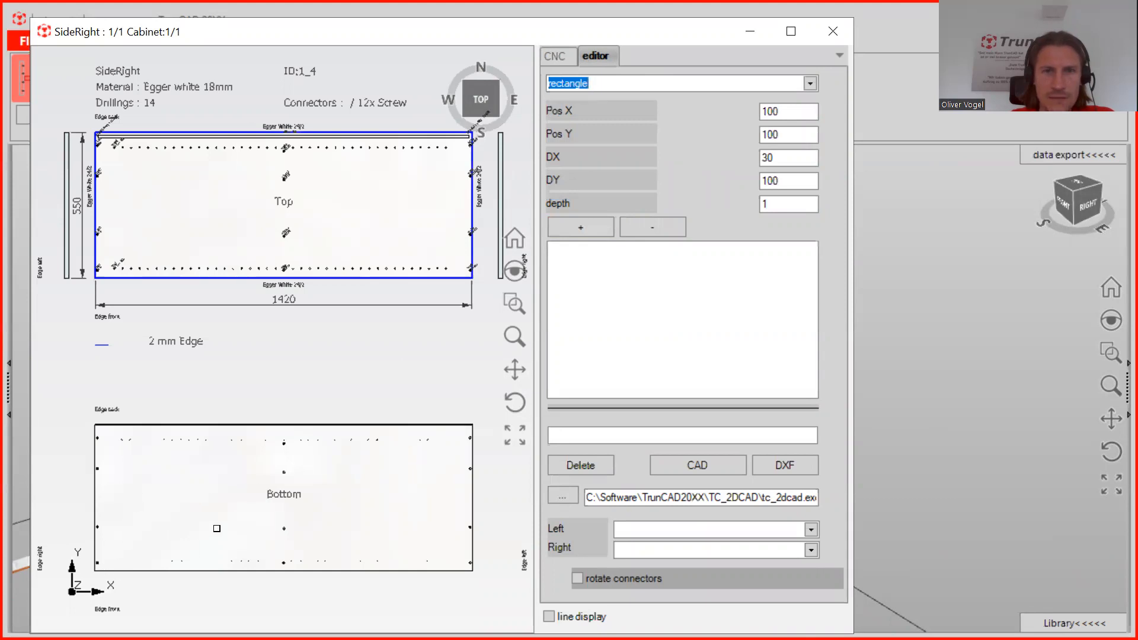
pyautogui.scroll(1, 167, 253)
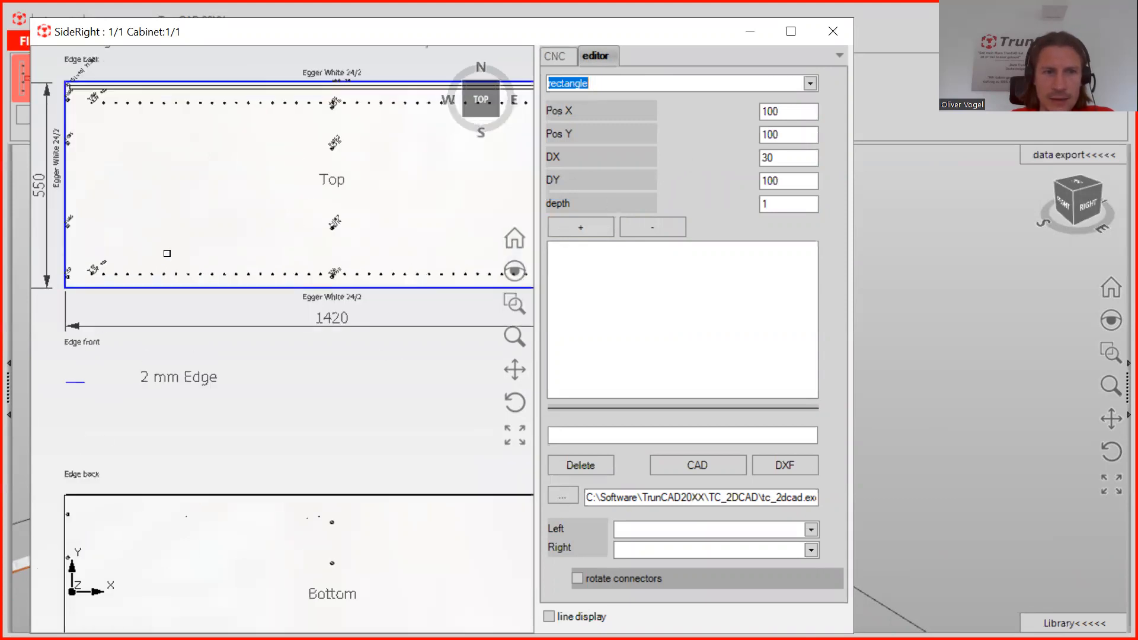
pyautogui.scroll(-1, 167, 253)
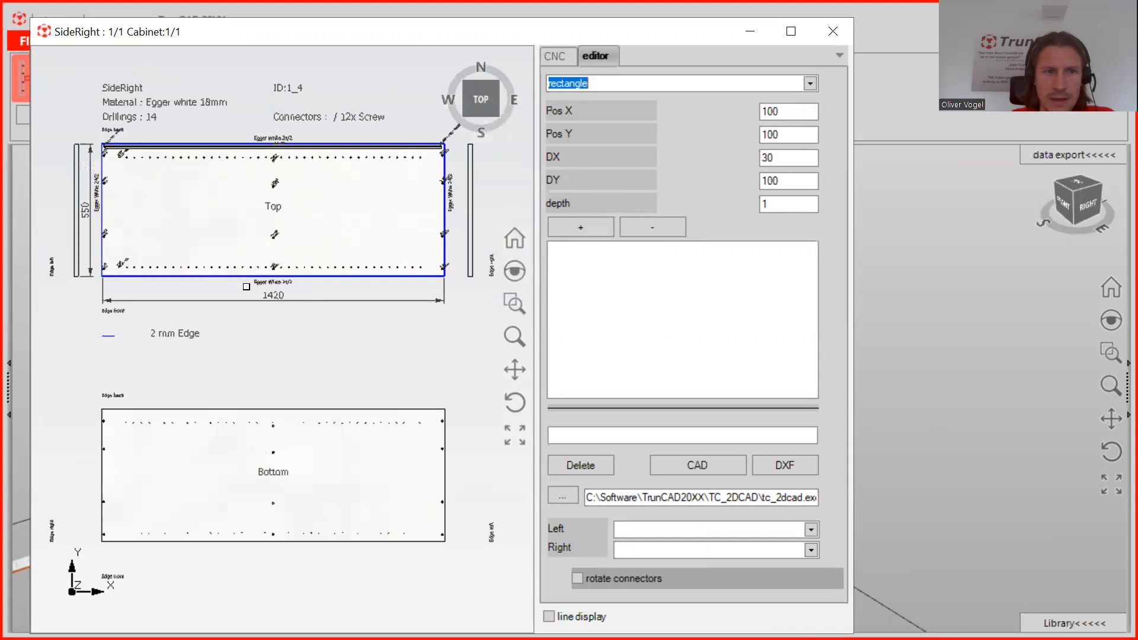
# Step: Open the right side panel in the QCAD 2D editor and add a green layer named -10
pyautogui.scroll(1, 240, 256)
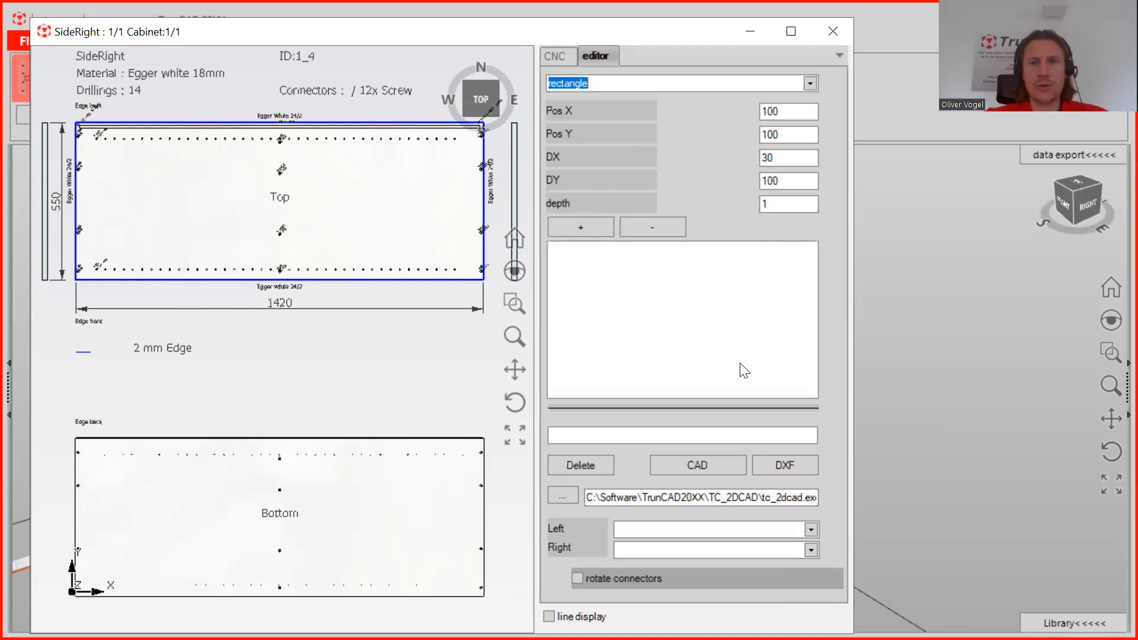
pyautogui.click(709, 465)
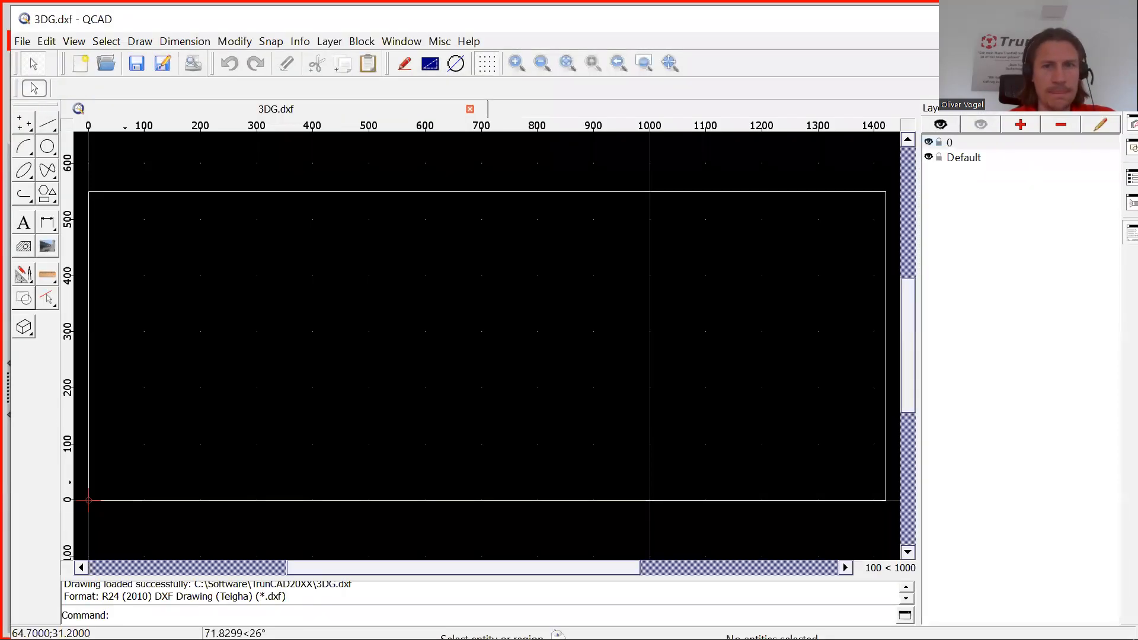
pyautogui.click(1021, 126)
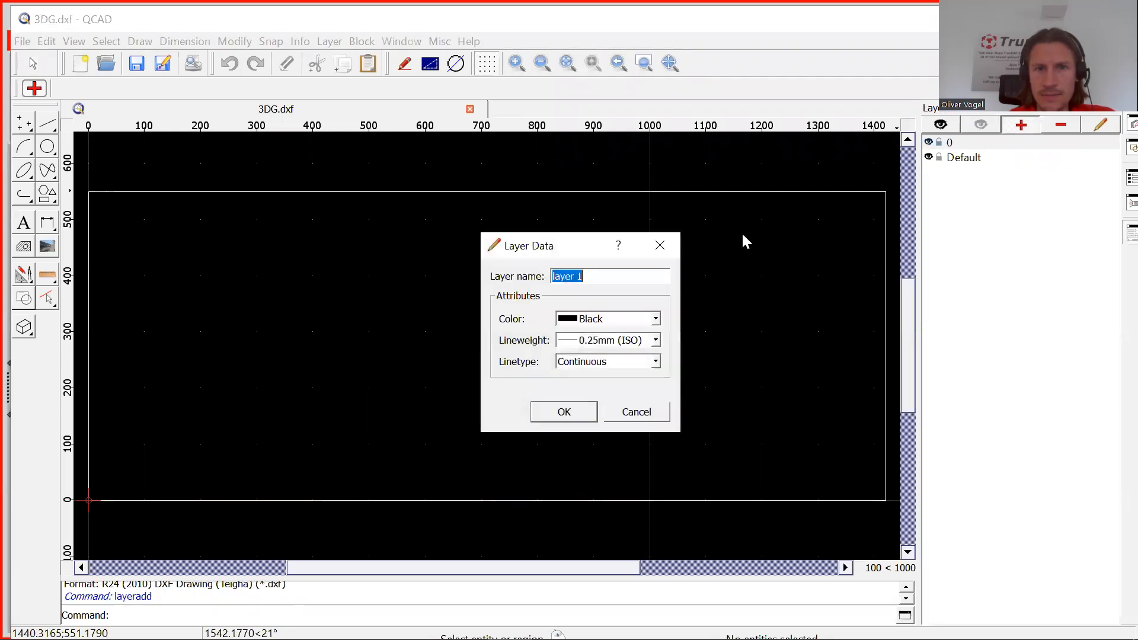
pyautogui.click(657, 319)
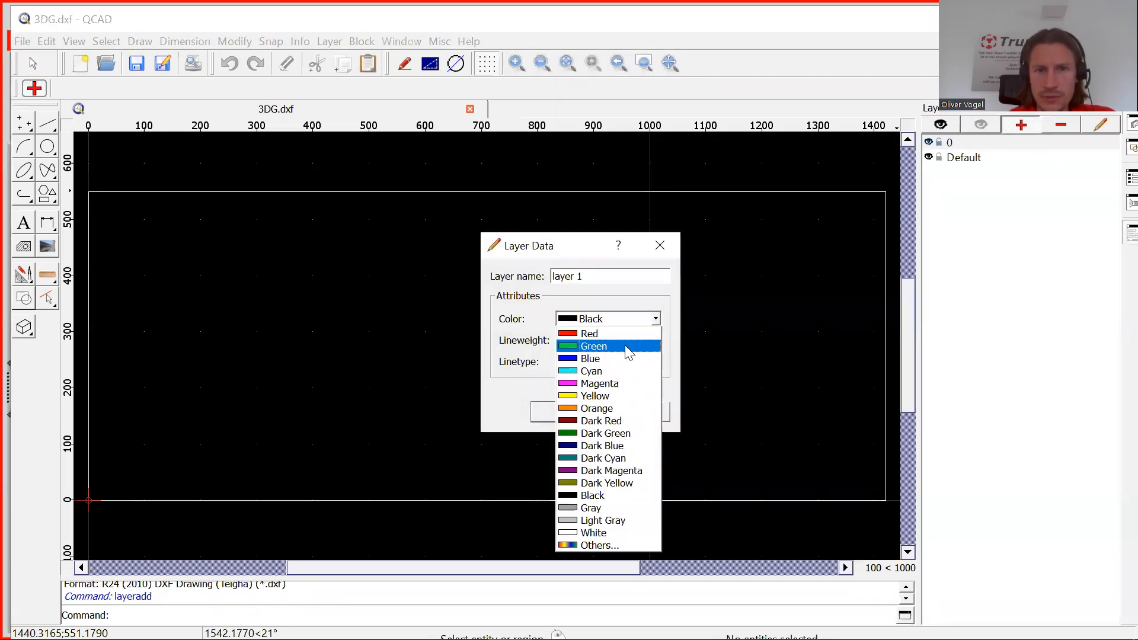
pyautogui.click(625, 345)
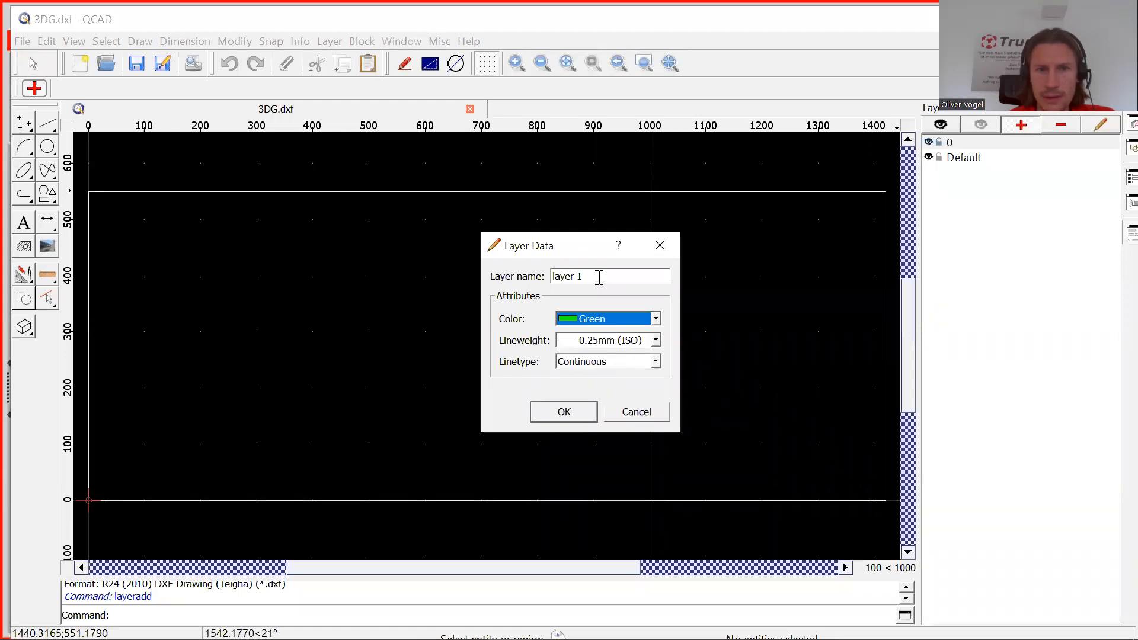
pyautogui.click(601, 276)
pyautogui.moveTo(601, 276); pyautogui.dragTo(546, 278)
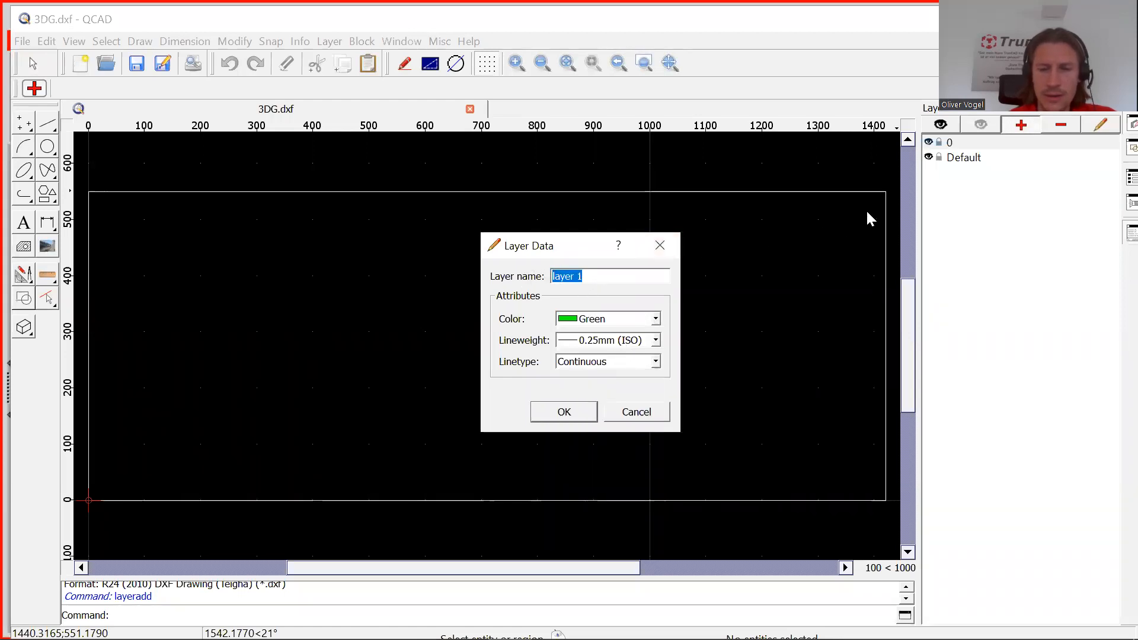
pyautogui.write('-10')
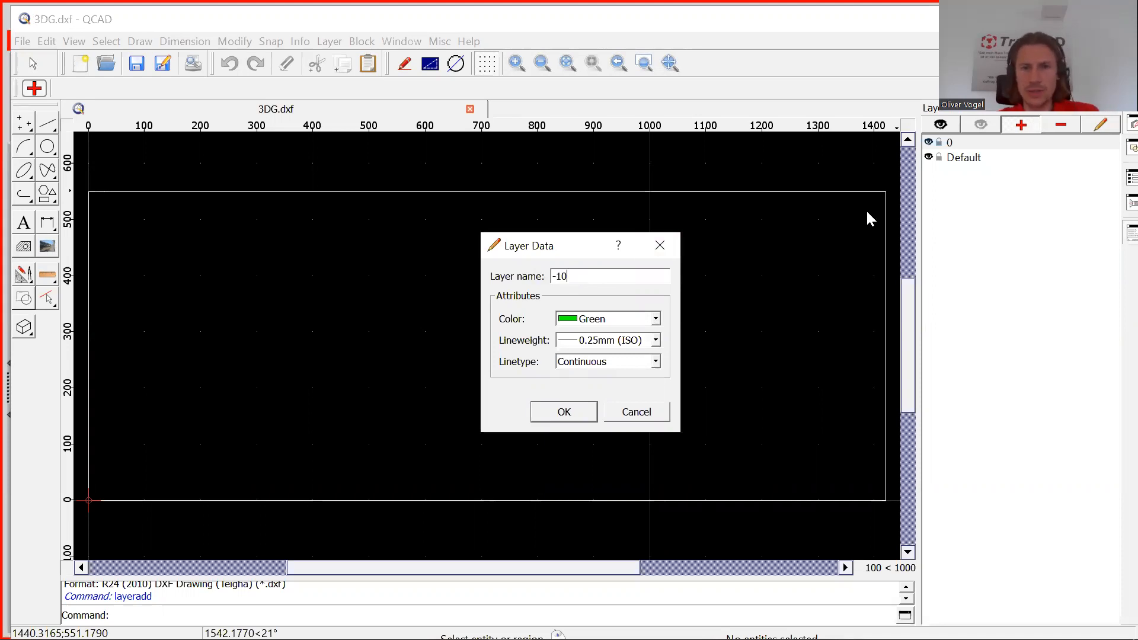
pyautogui.click(557, 413)
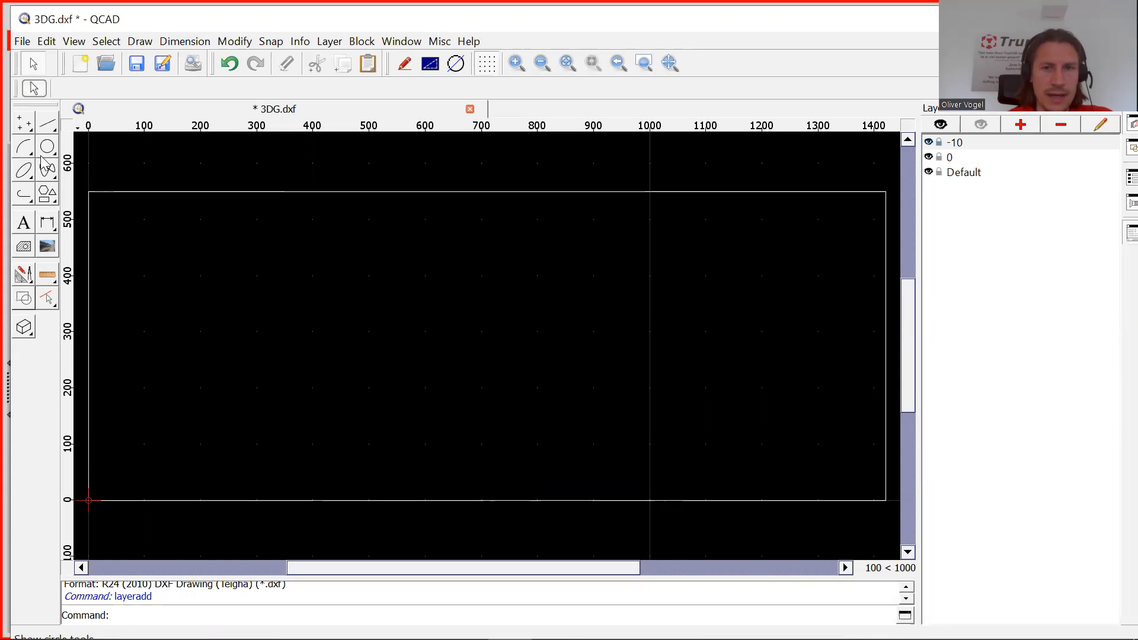
# Step: Draw lines parallel to all four edges of the panel outline at a distance of 250
pyautogui.click(47, 125)
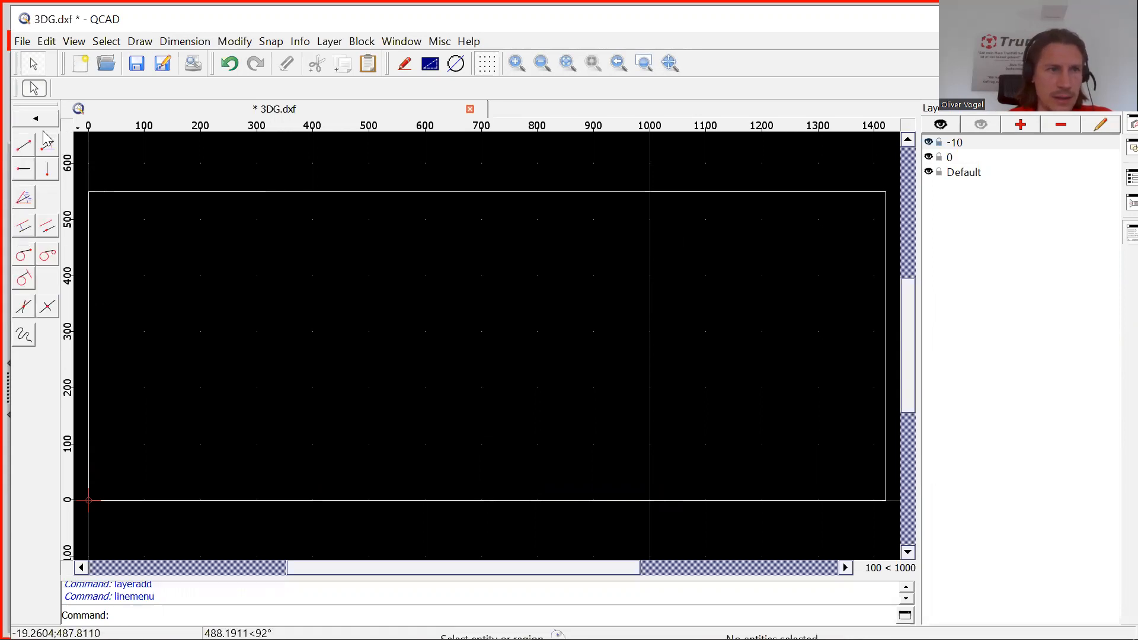
pyautogui.click(30, 234)
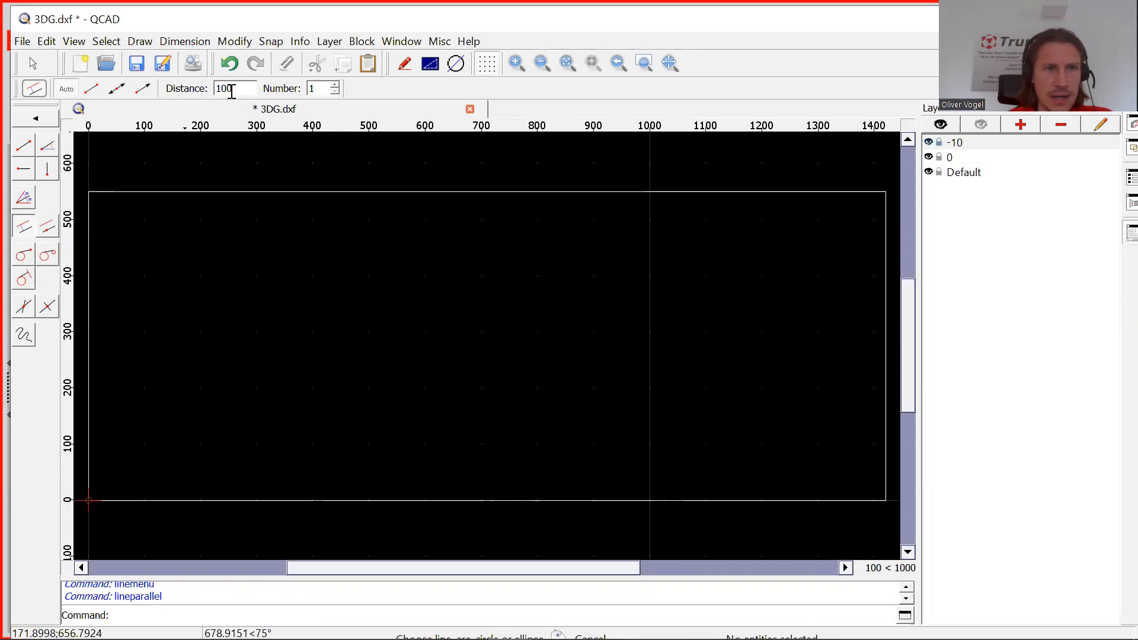
pyautogui.moveTo(236, 89); pyautogui.dragTo(215, 90)
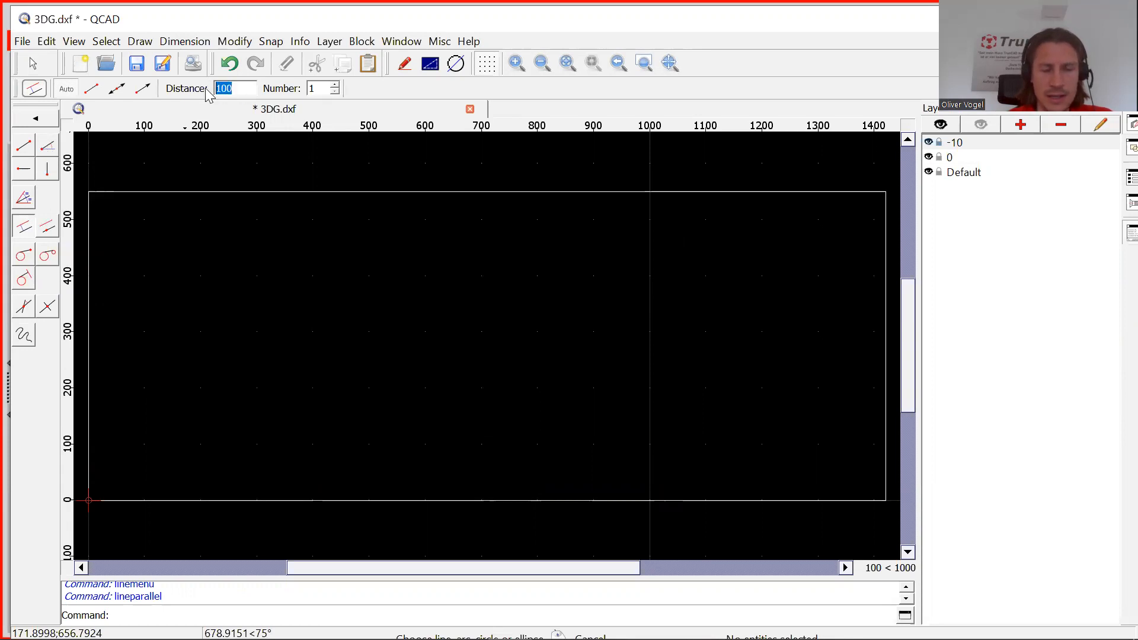
pyautogui.write('250')
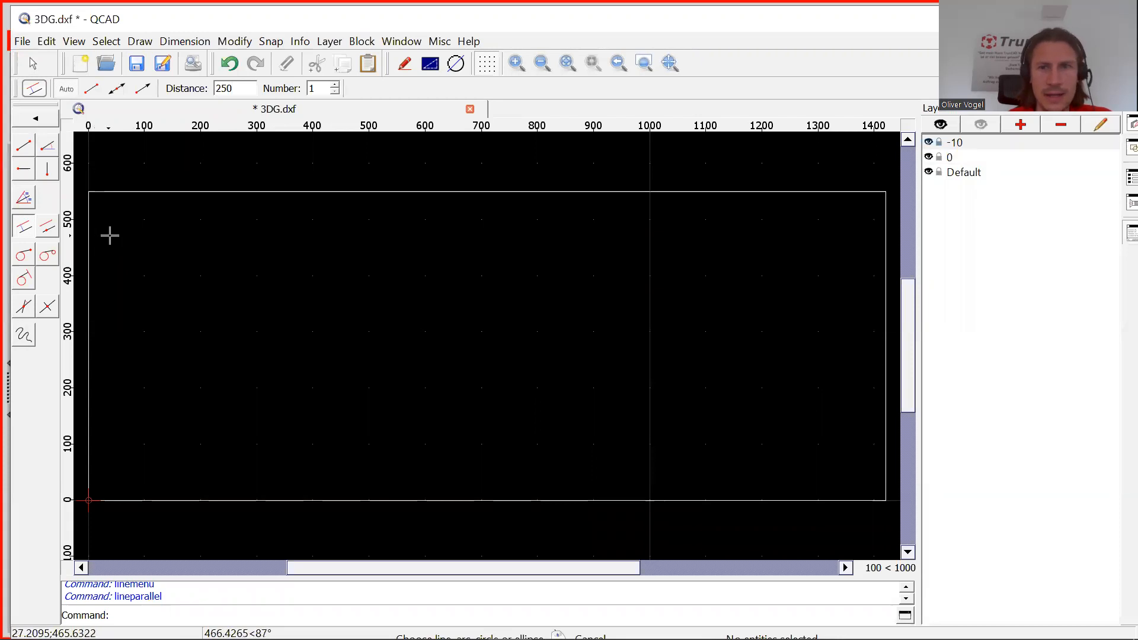
pyautogui.click(92, 243)
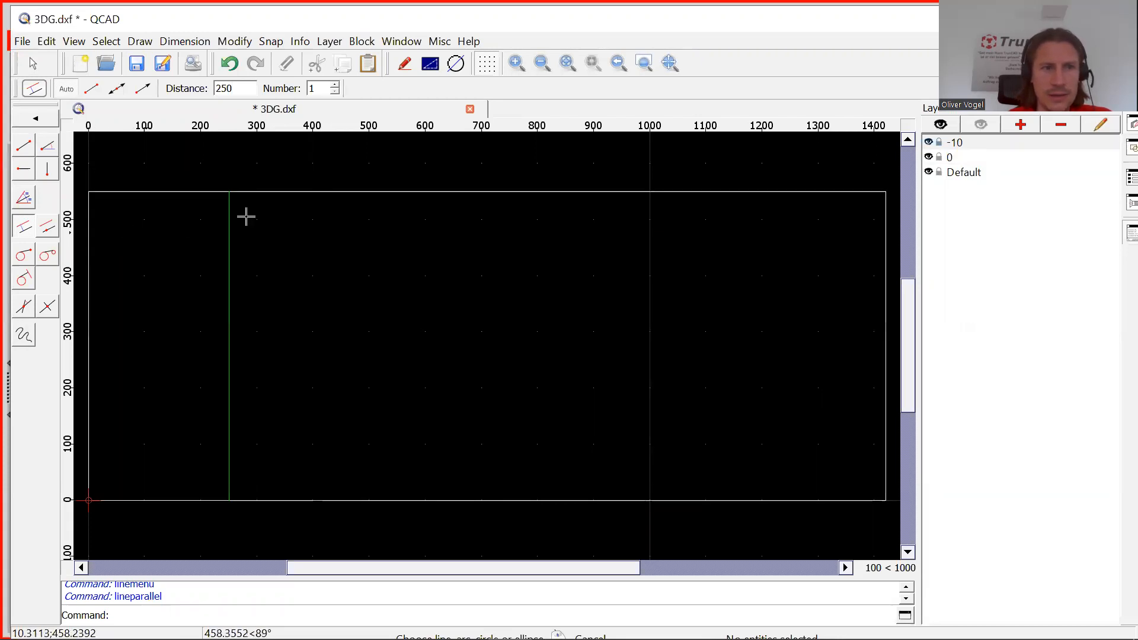
pyautogui.click(465, 193)
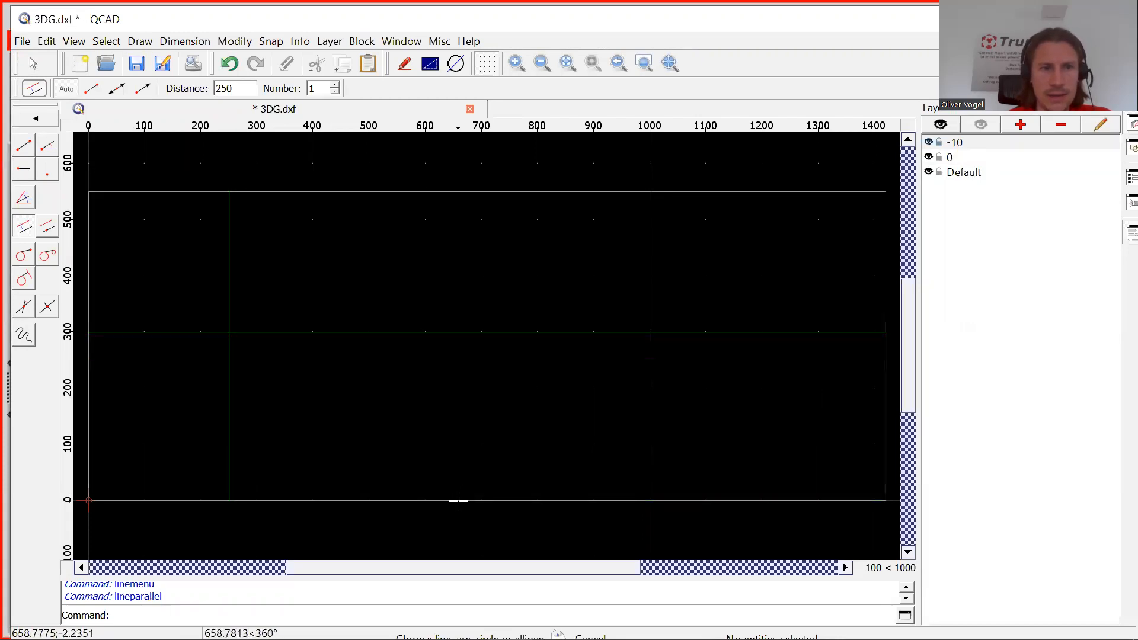
pyautogui.click(457, 495)
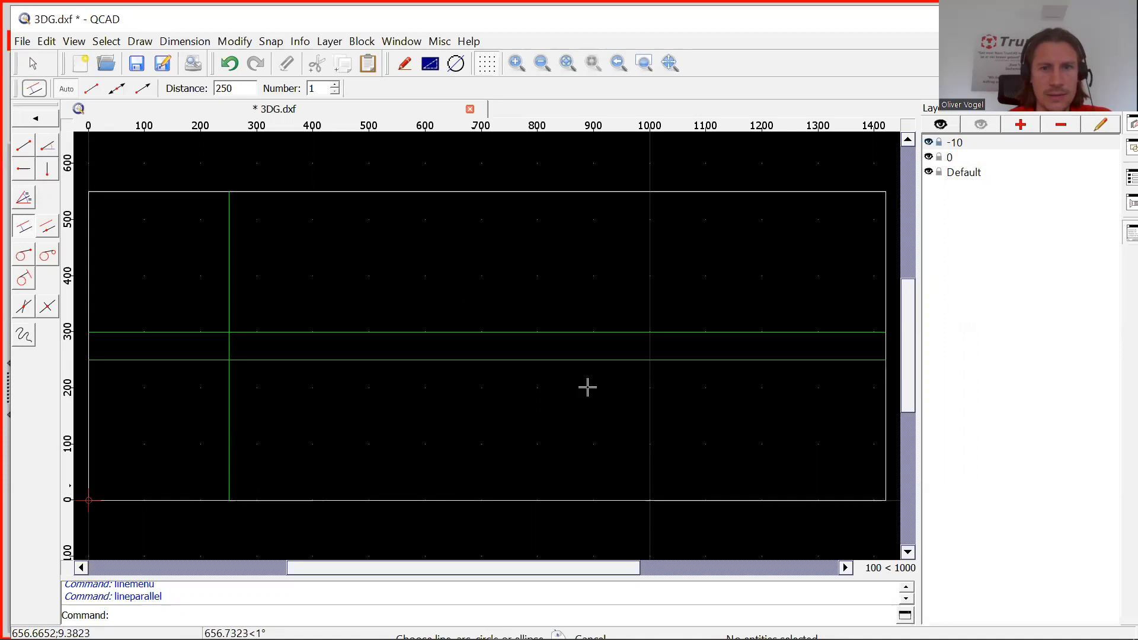
pyautogui.click(884, 339)
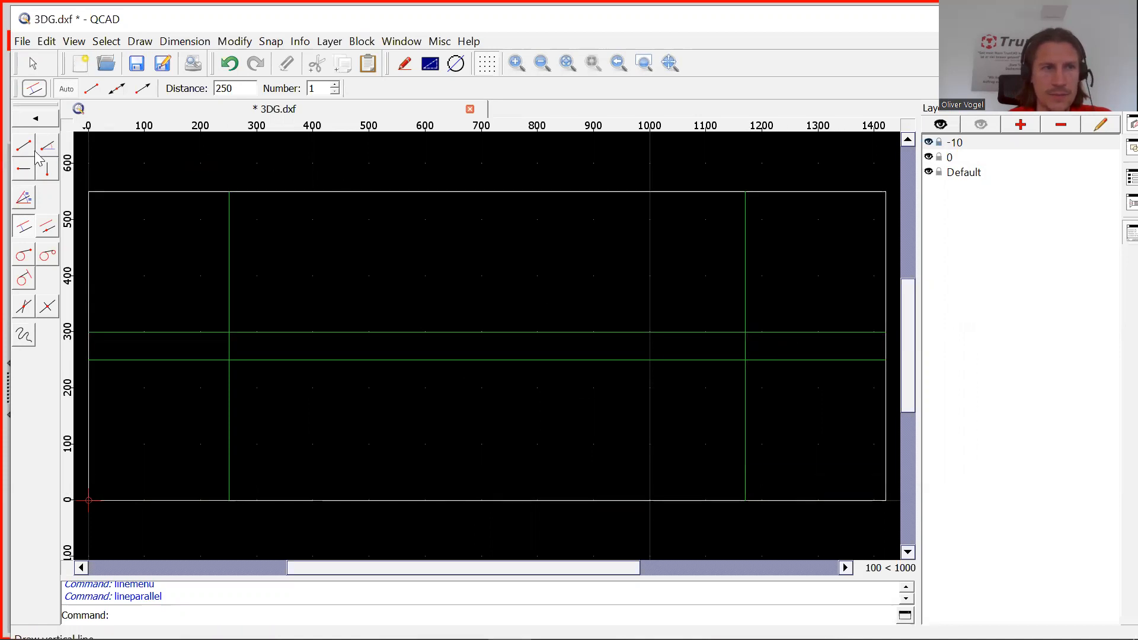
# Step: Remove the protruding segments of the four green lines so that only the central closed rectangle remains
pyautogui.click(36, 119)
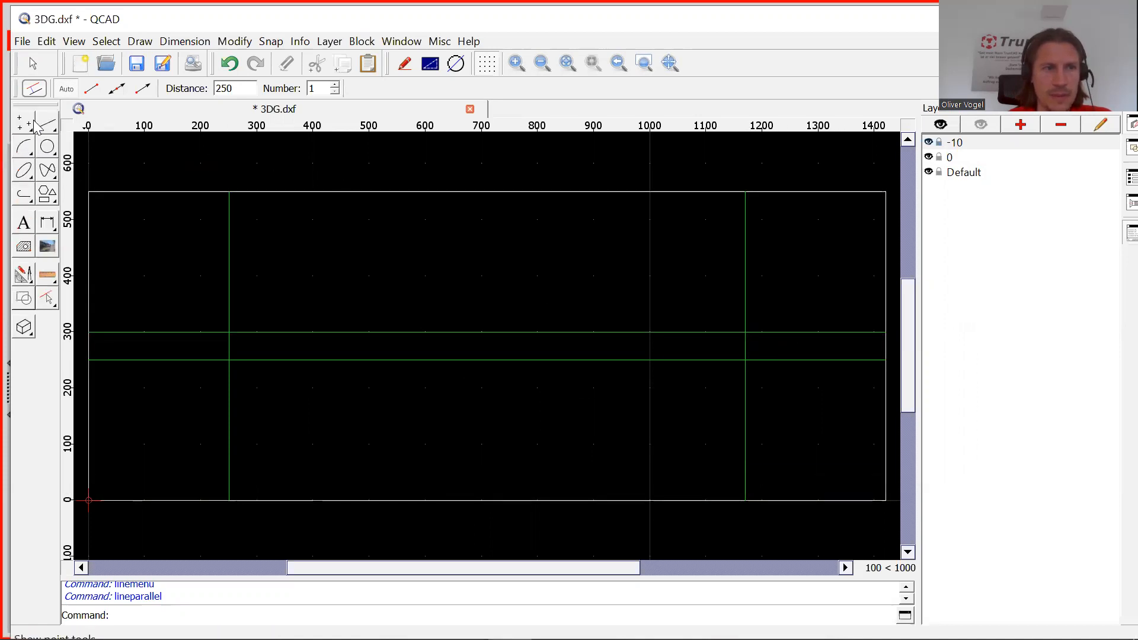
pyautogui.click(24, 275)
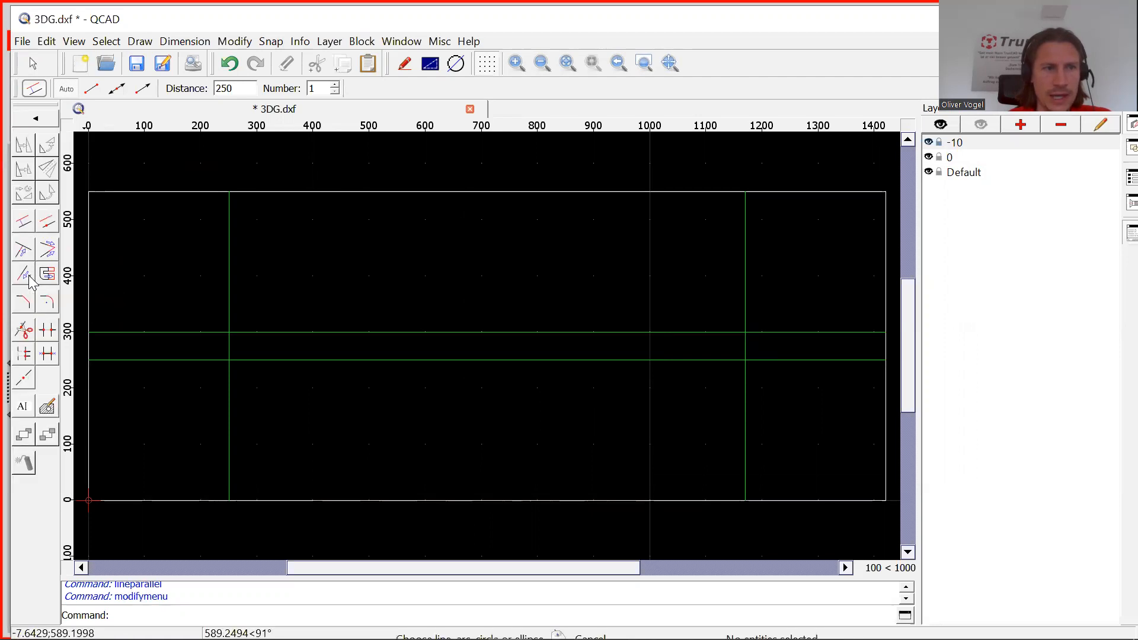
pyautogui.click(48, 331)
pyautogui.click(194, 333)
pyautogui.click(191, 359)
pyautogui.click(224, 308)
pyautogui.click(230, 379)
pyautogui.click(746, 389)
pyautogui.click(788, 359)
pyautogui.click(792, 332)
pyautogui.click(747, 282)
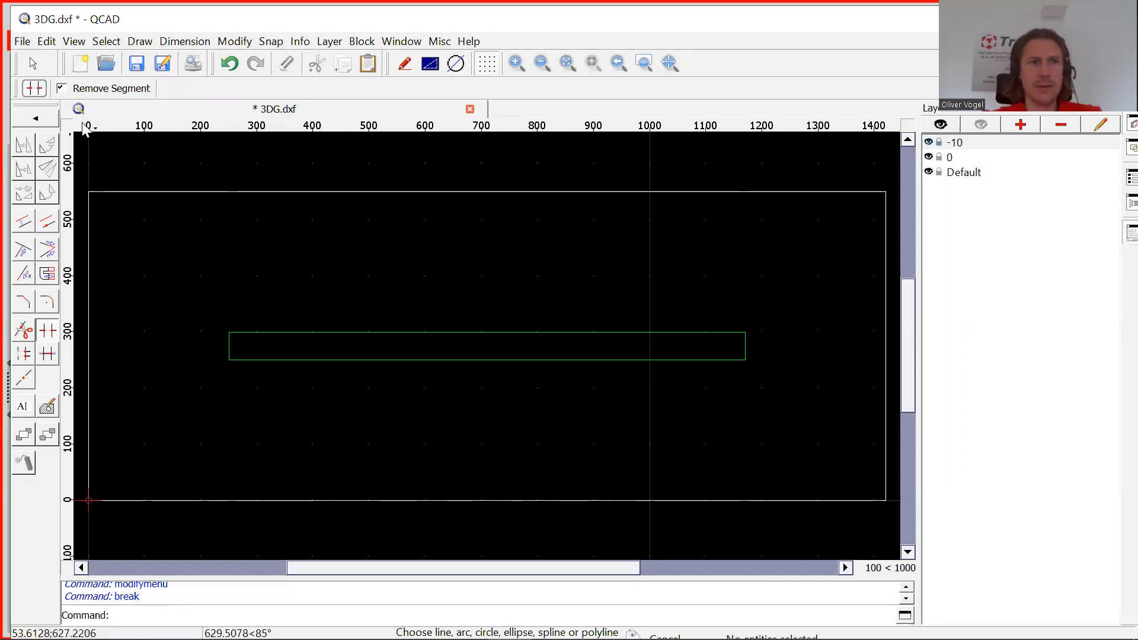
# Step: Convert the four green rectangle segments into one polyline, with a tolerance of 0.001
pyautogui.click(35, 119)
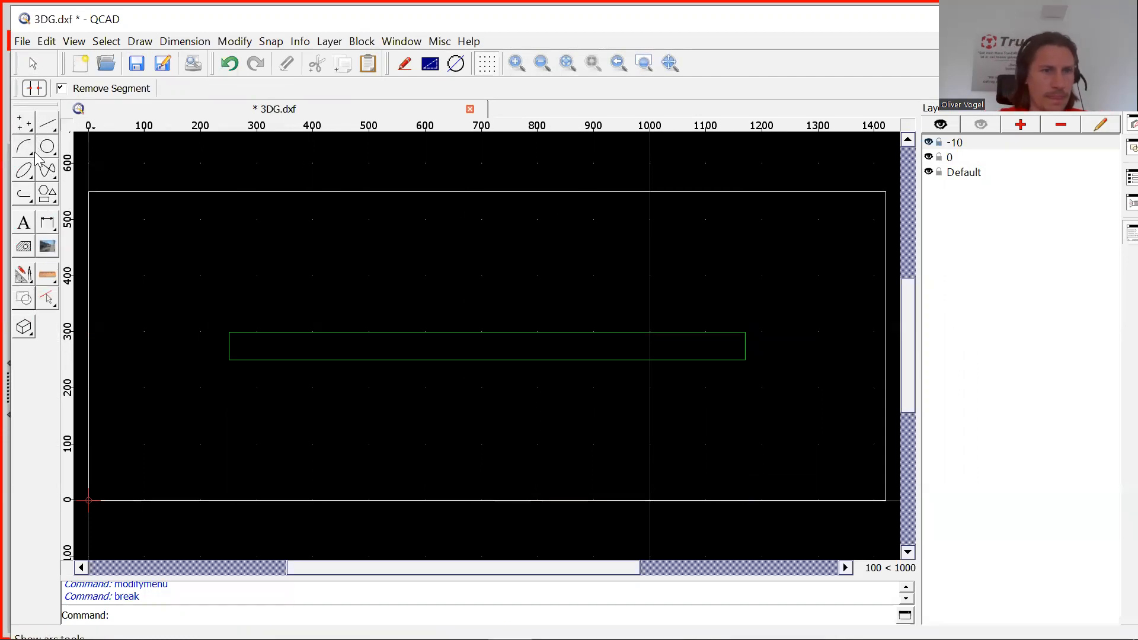
pyautogui.click(26, 204)
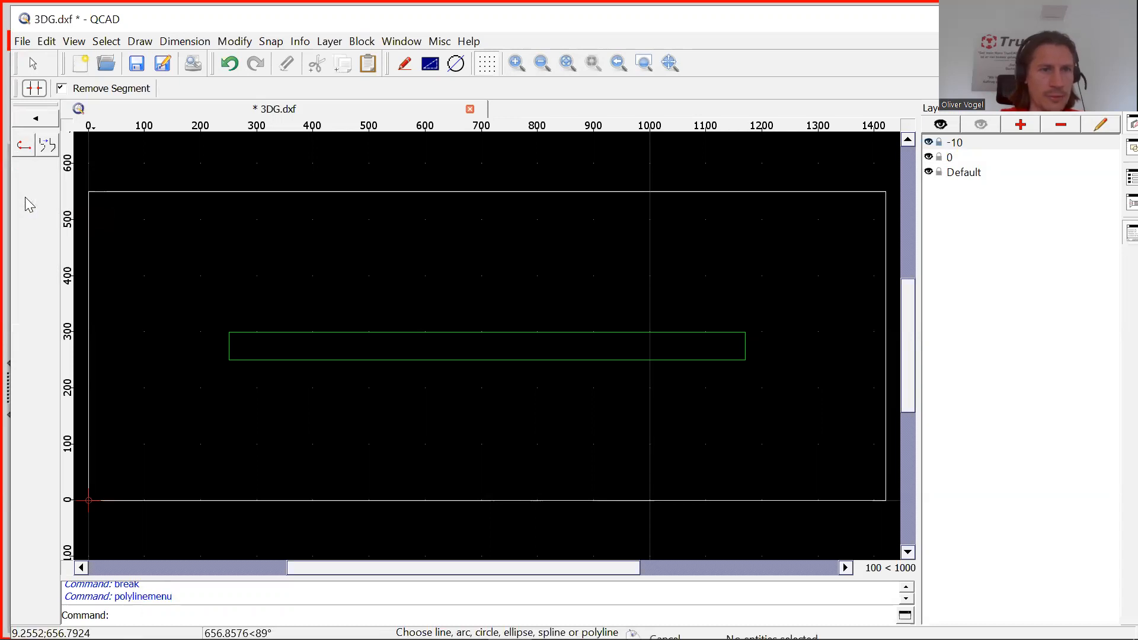
pyautogui.click(47, 147)
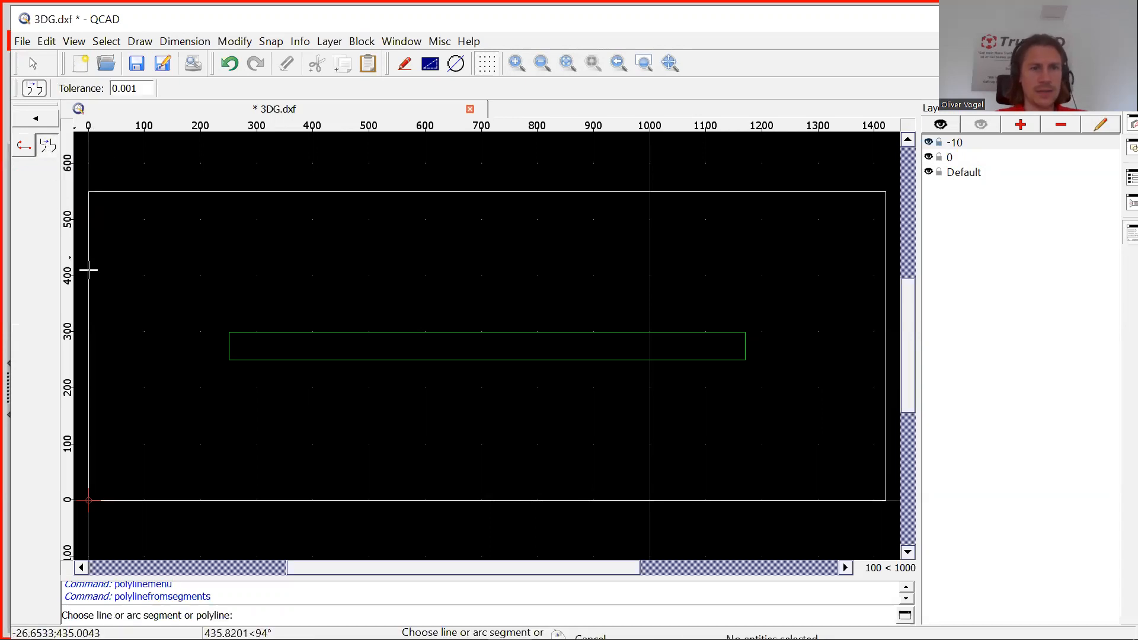
pyautogui.click(227, 346)
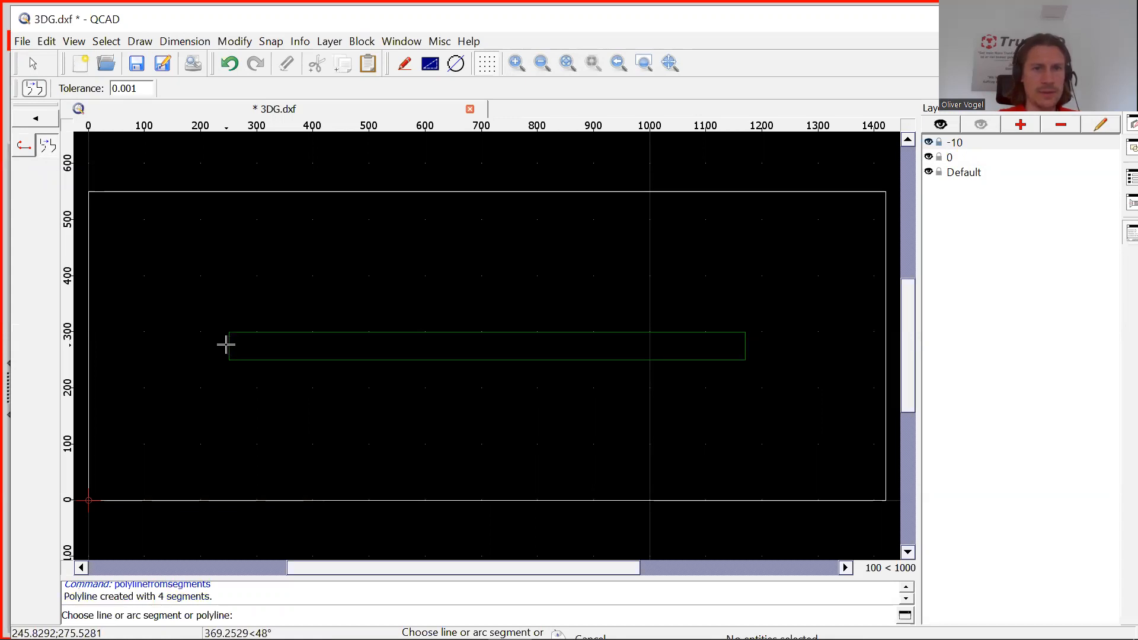
# Step: Save the drawing, close QCAD and import 3DG.DXF into the right side panel's machining list
pyautogui.click(139, 64)
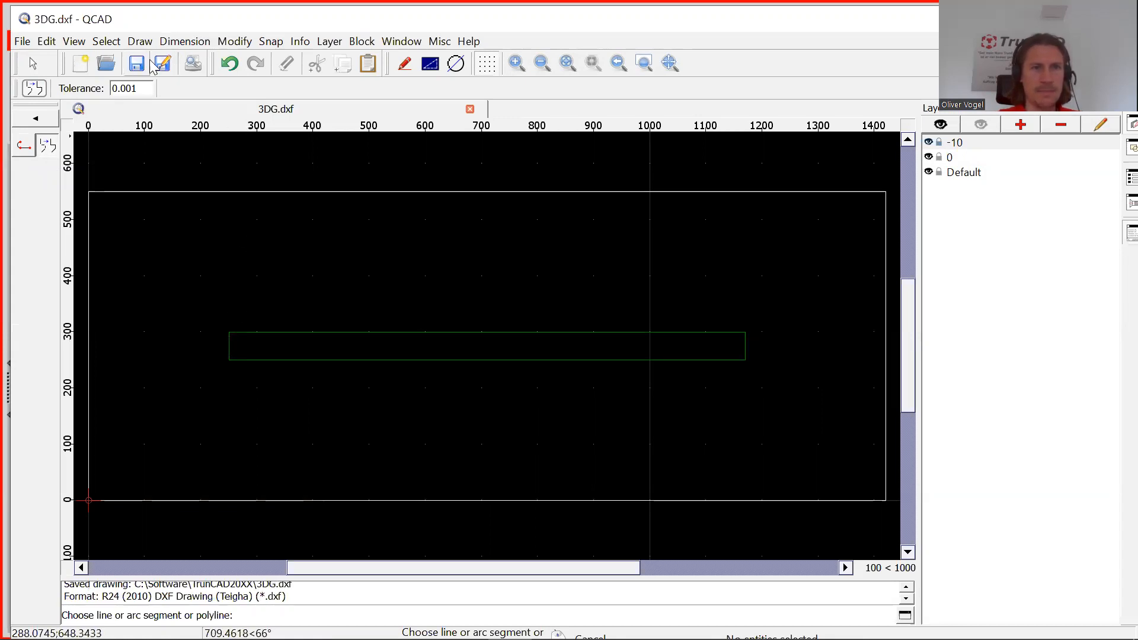
pyautogui.moveTo(856, 25); pyautogui.dragTo(650, 110)
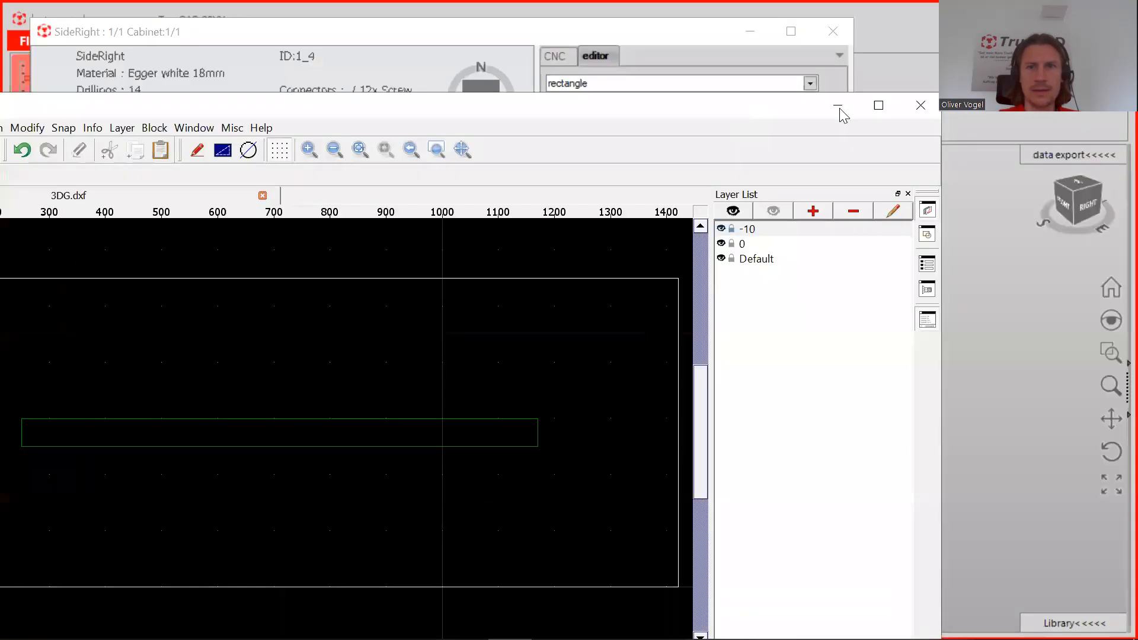
pyautogui.click(921, 106)
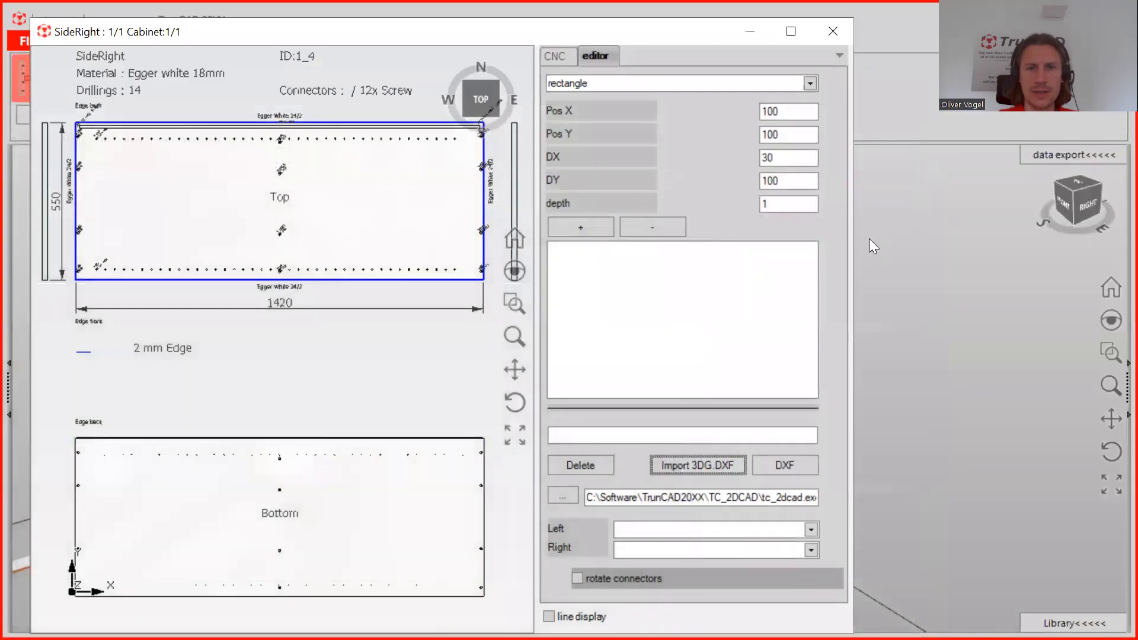
pyautogui.click(712, 470)
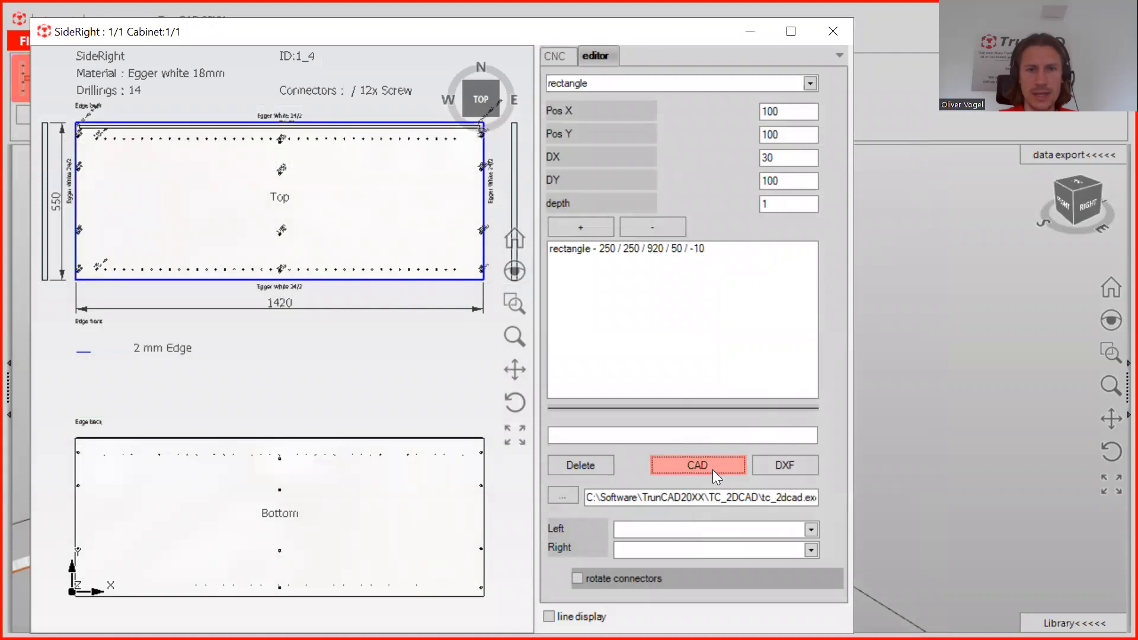
# Step: Close the part drawing and examine the rectangular pocket on the corner cabinet's right side panel
pyautogui.click(843, 29)
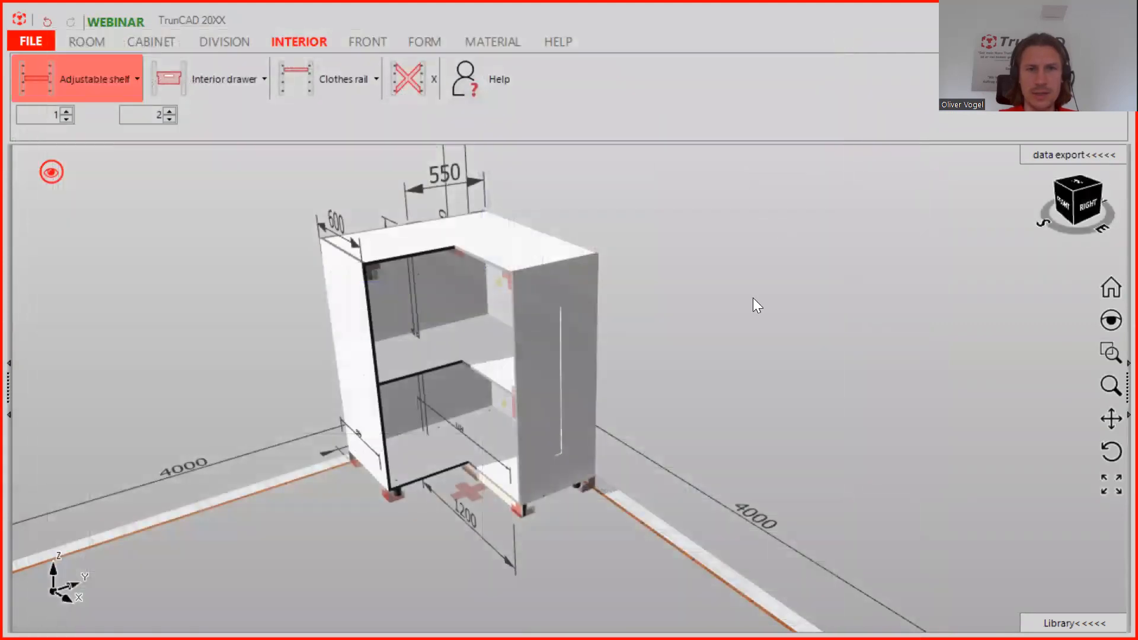
pyautogui.scroll(5, 536, 336)
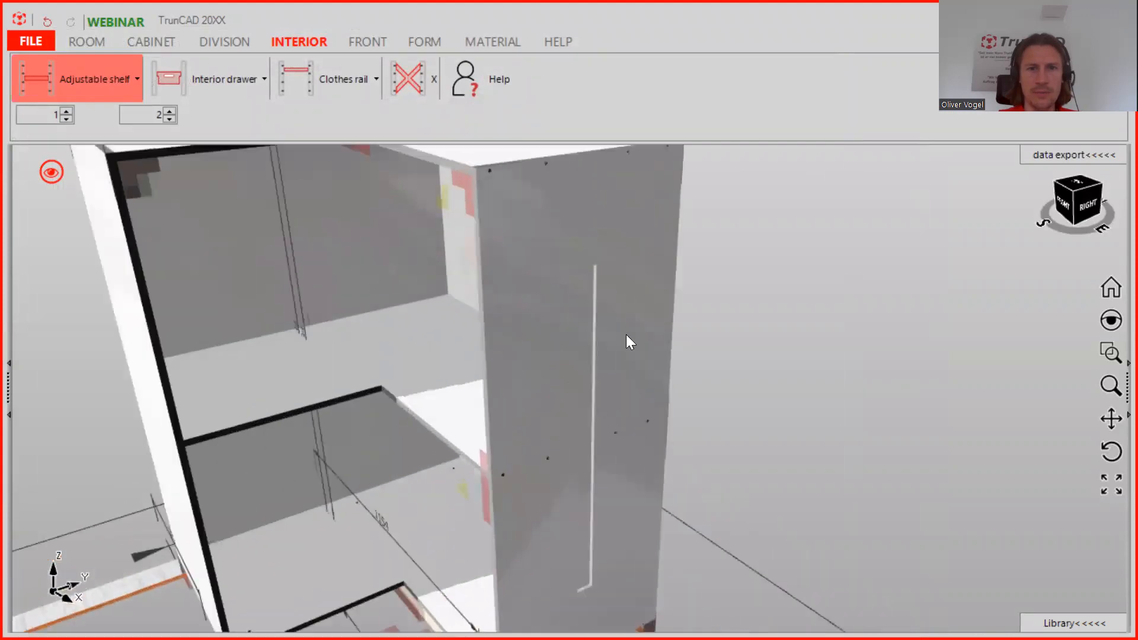
pyautogui.moveTo(627, 336); pyautogui.dragTo(529, 335, button='middle')
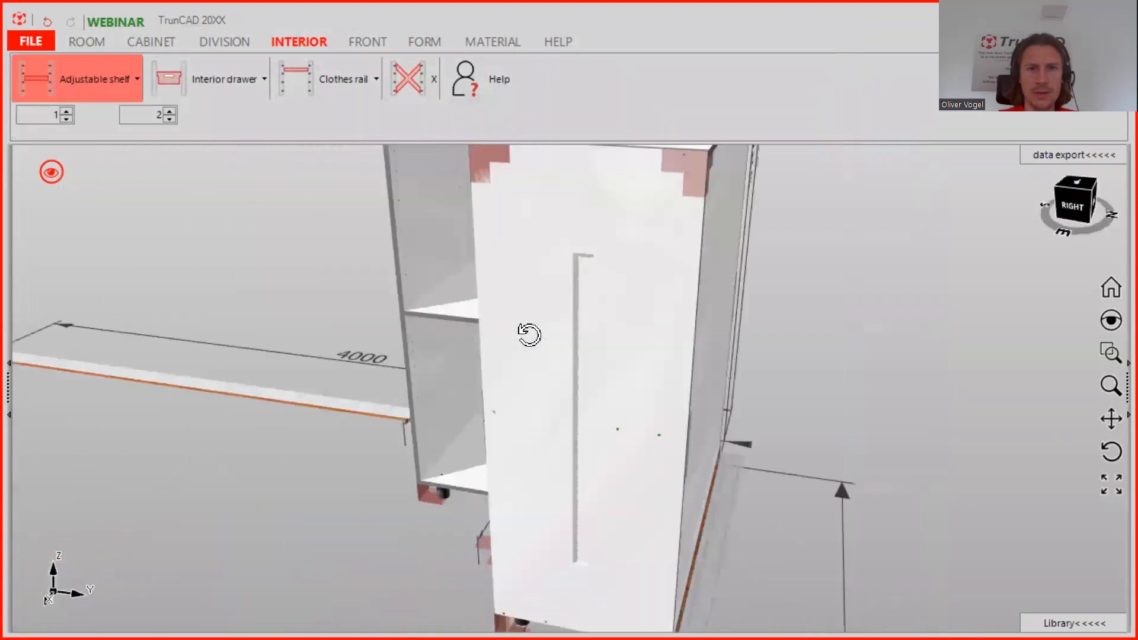
# Step: Cycle the 3D display through transparent to solid with visible edges and show the whole corner cabinet
pyautogui.click(51, 172)
pyautogui.click(171, 127)
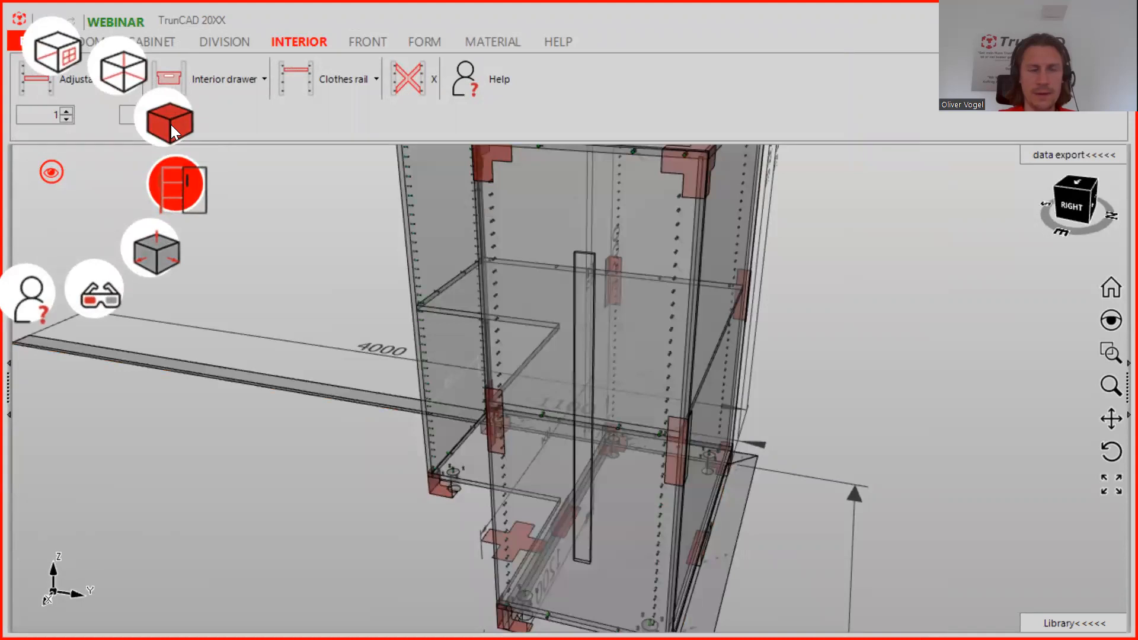
pyautogui.click(170, 124)
pyautogui.moveTo(624, 370); pyautogui.dragTo(658, 352, button='middle')
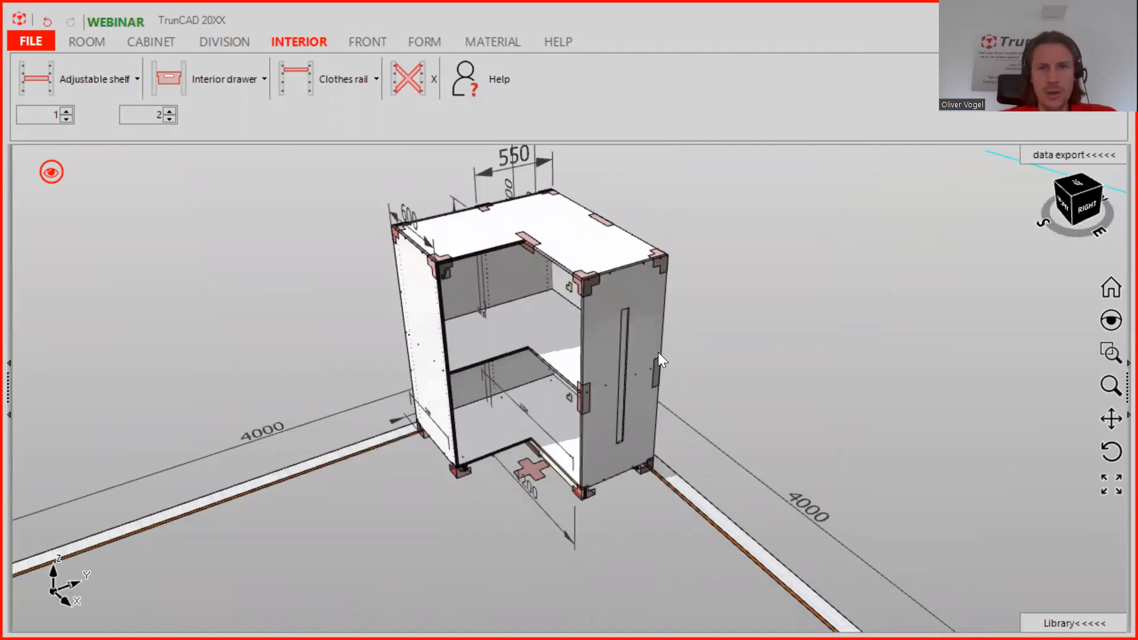
pyautogui.scroll(-2, 663, 338)
pyautogui.moveTo(663, 334); pyautogui.dragTo(681, 309, button='middle')
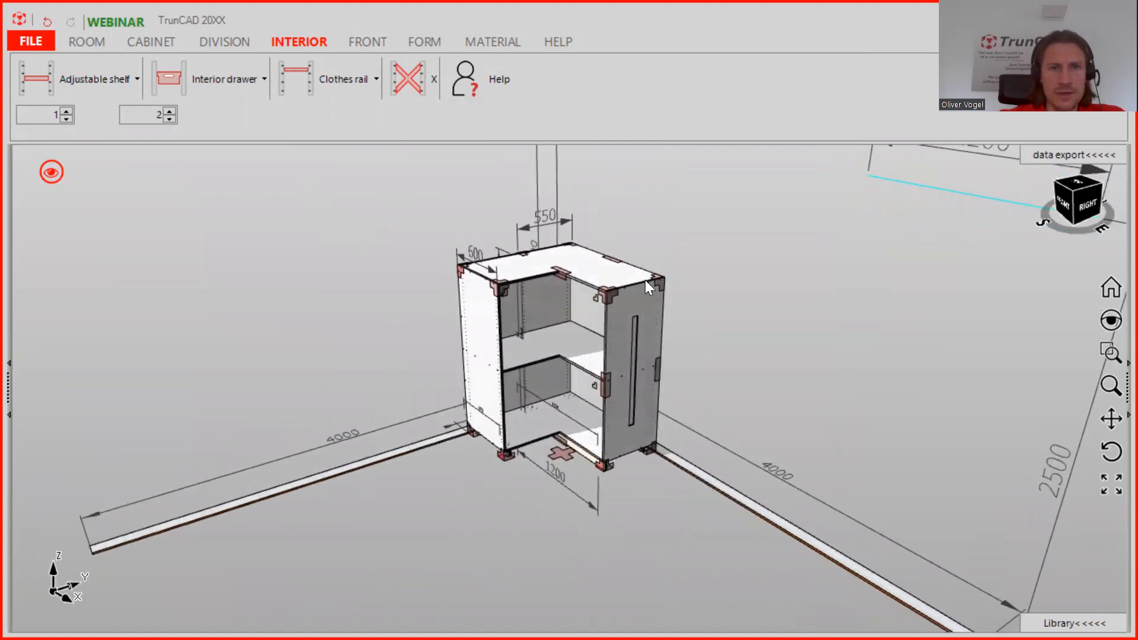
# Step: End the adjustable shelf command and open the TrunCAD support web page from the program's help
pyautogui.rightClick(660, 283)
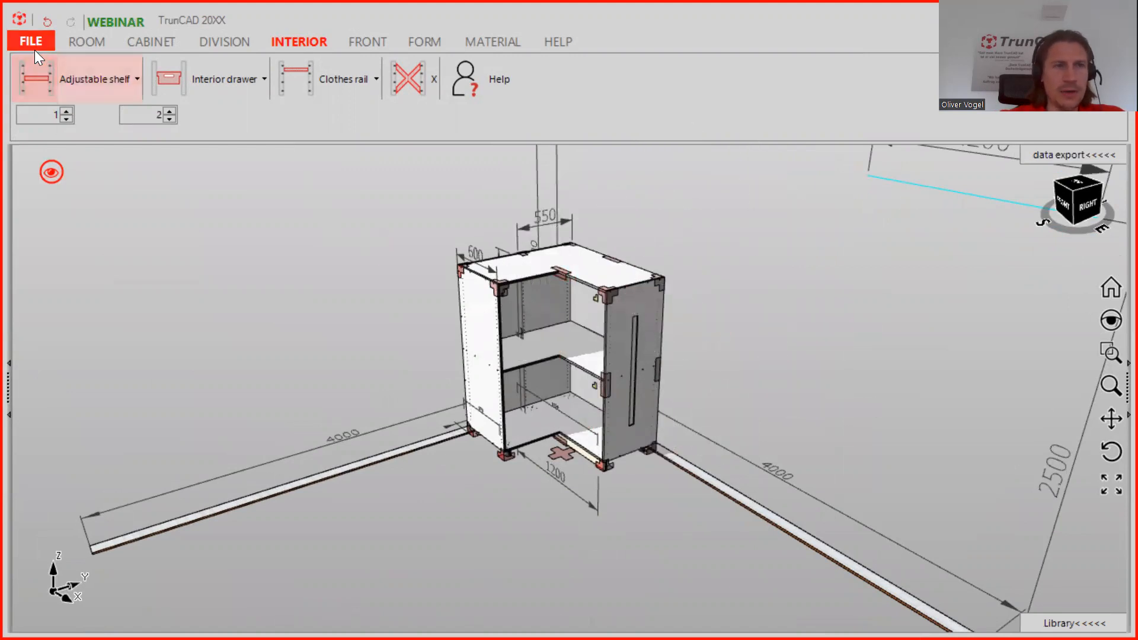
pyautogui.click(556, 46)
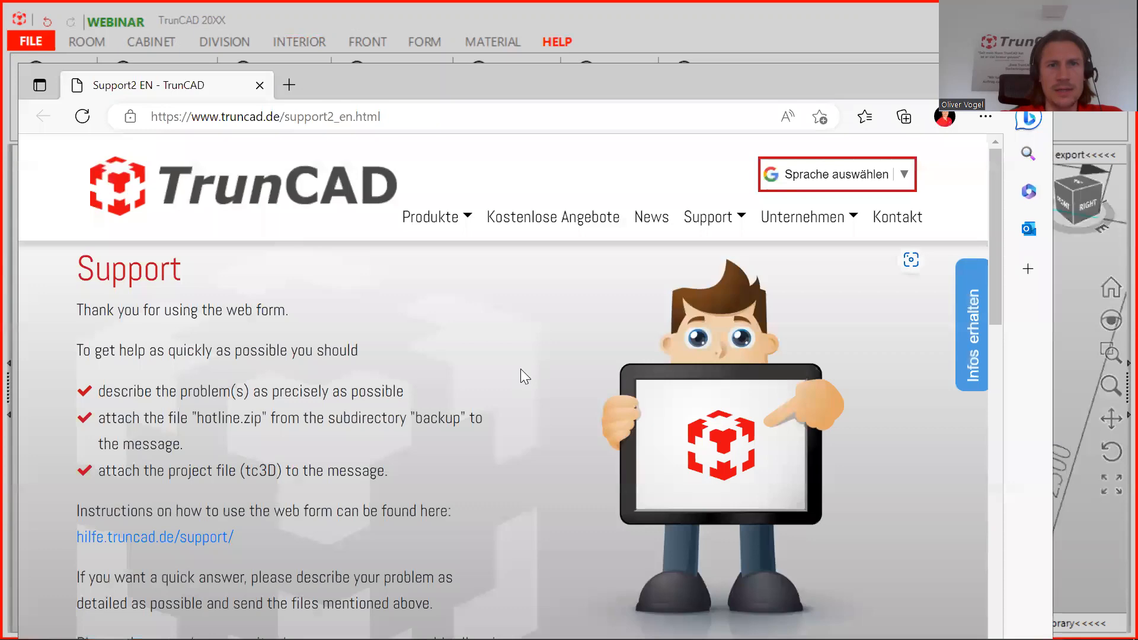
# Step: Maximize the support web page and set the support contact form's category to TrunCAD
pyautogui.doubleClick(606, 78)
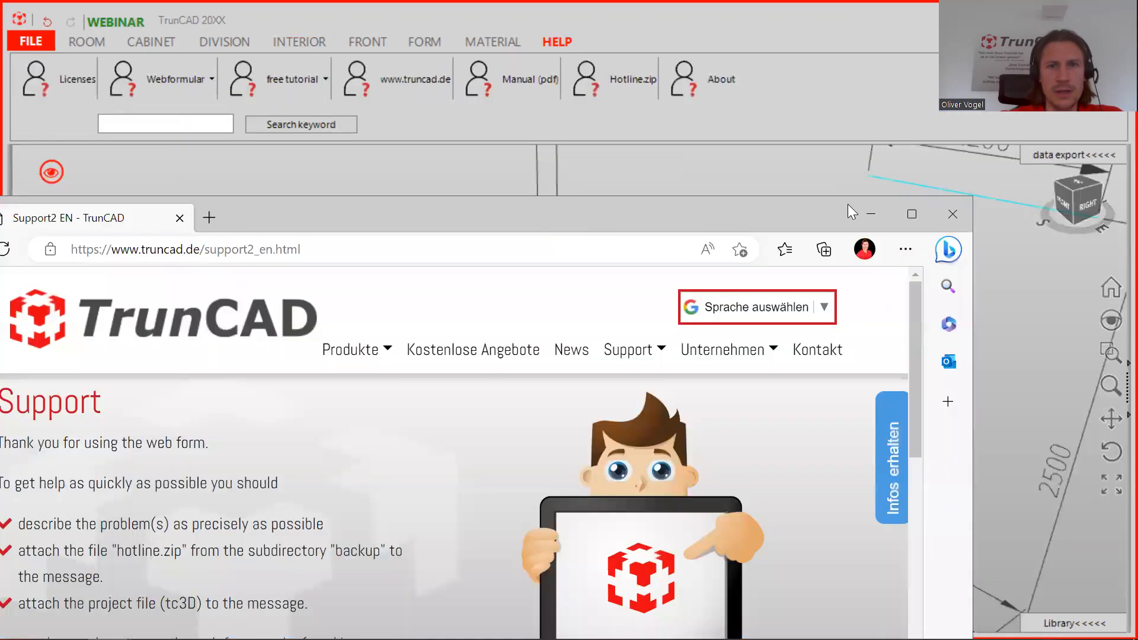
pyautogui.click(914, 215)
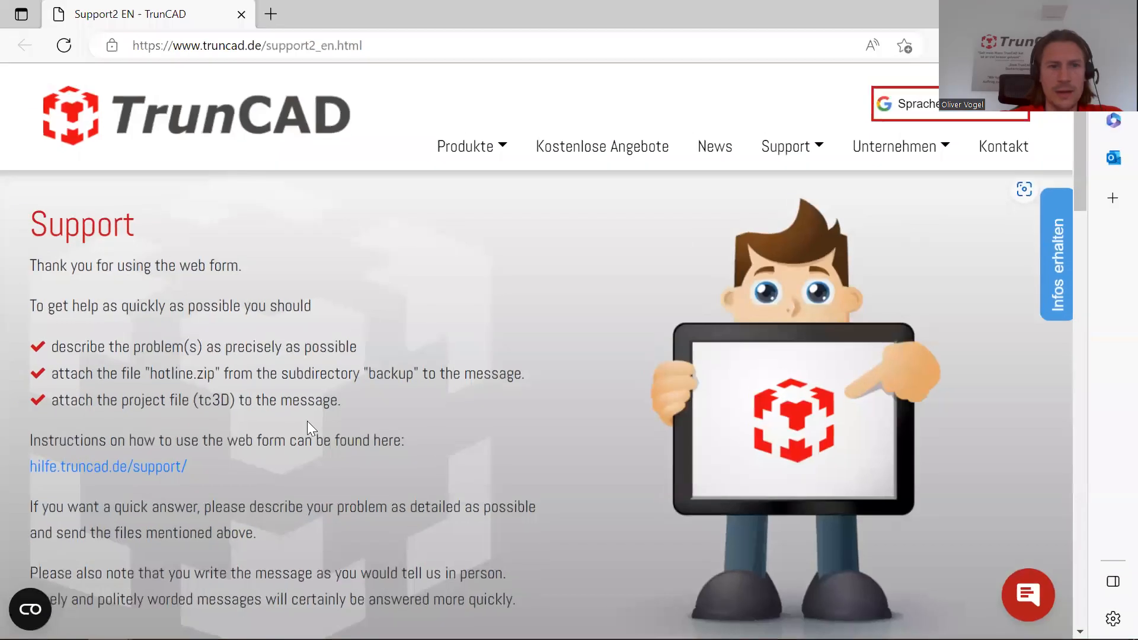
pyautogui.scroll(-10, 465, 358)
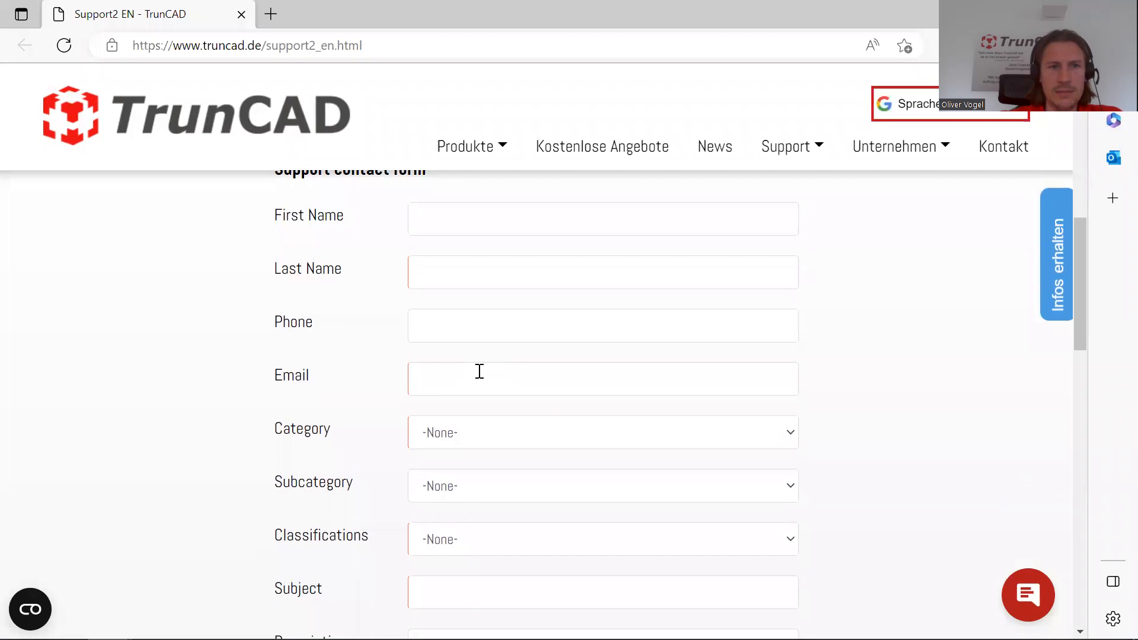
pyautogui.scroll(-4, 479, 371)
pyautogui.scroll(2, 483, 374)
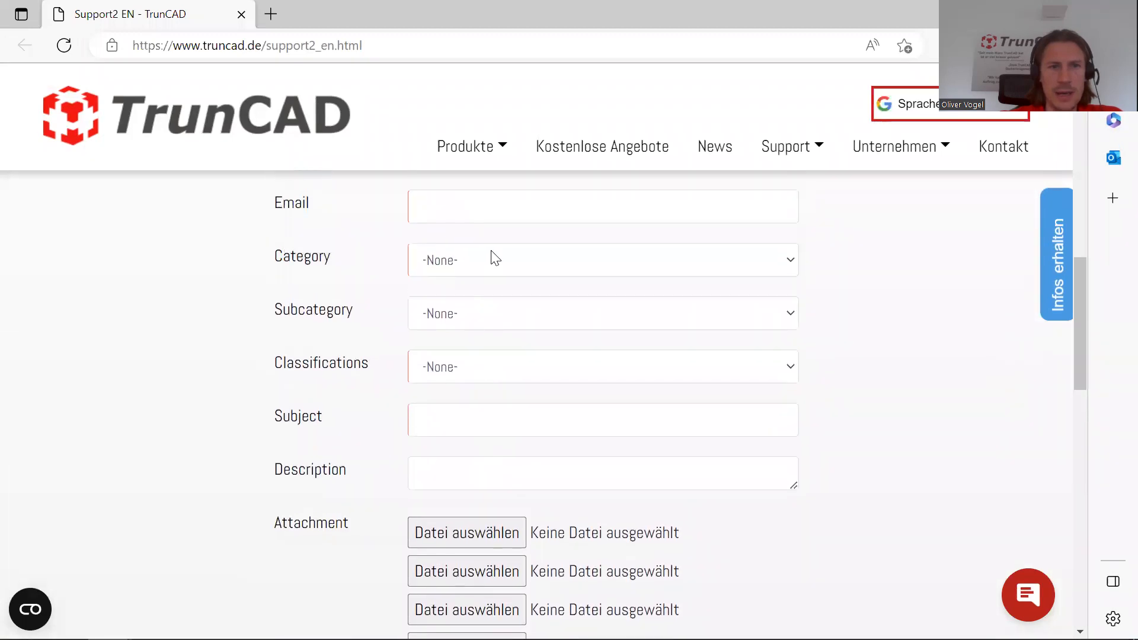
pyautogui.click(748, 261)
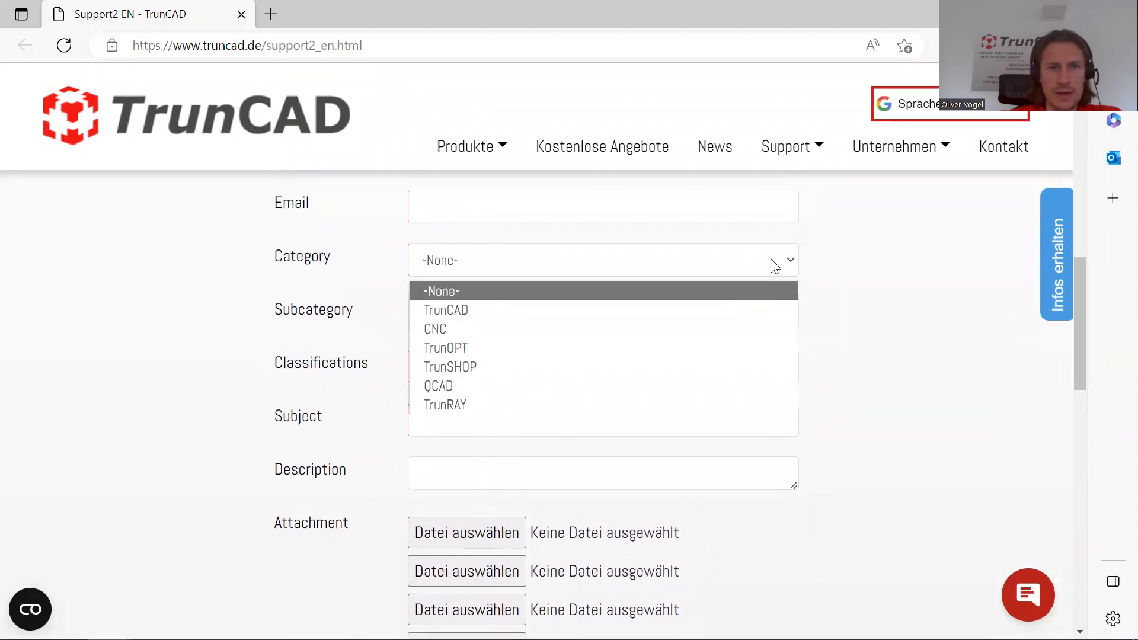
pyautogui.click(516, 309)
# Step: Attach hotline.zip from C:\Software\TrunCAD20XX\backup as the first attachment of the support contact form
pyautogui.scroll(-3, 472, 397)
pyautogui.click(458, 362)
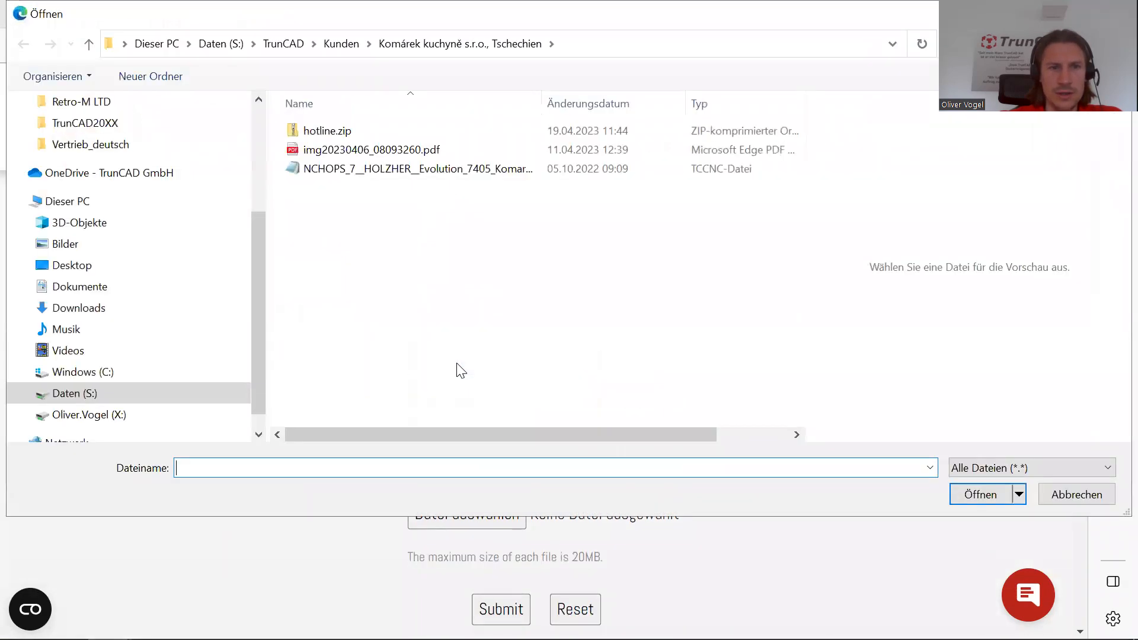
pyautogui.click(131, 372)
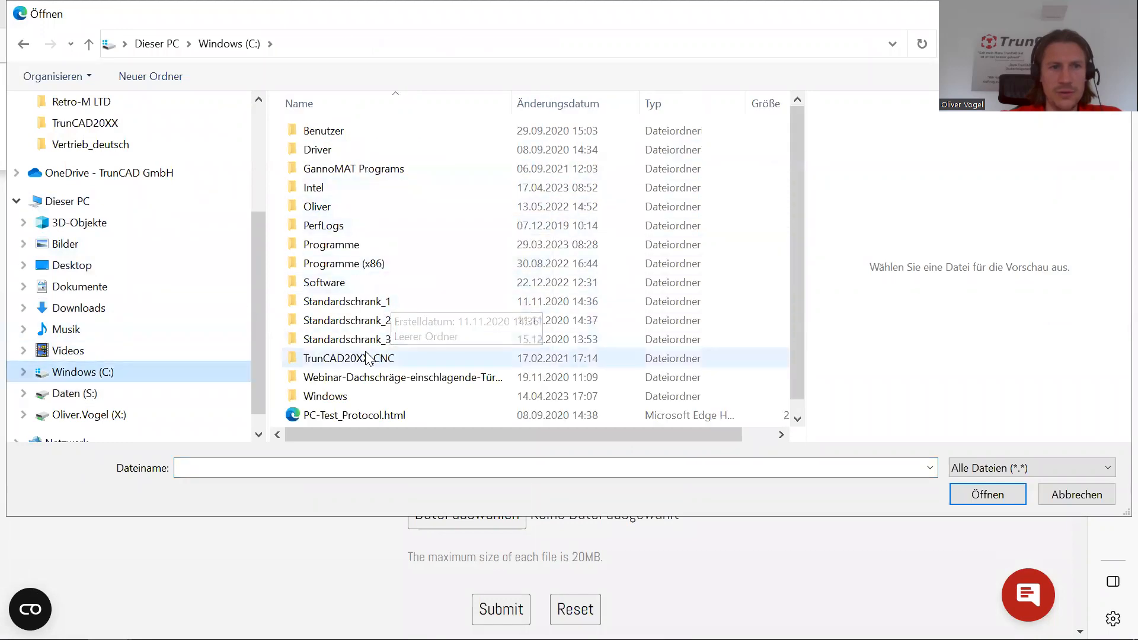
pyautogui.click(357, 279)
pyautogui.doubleClick(358, 280)
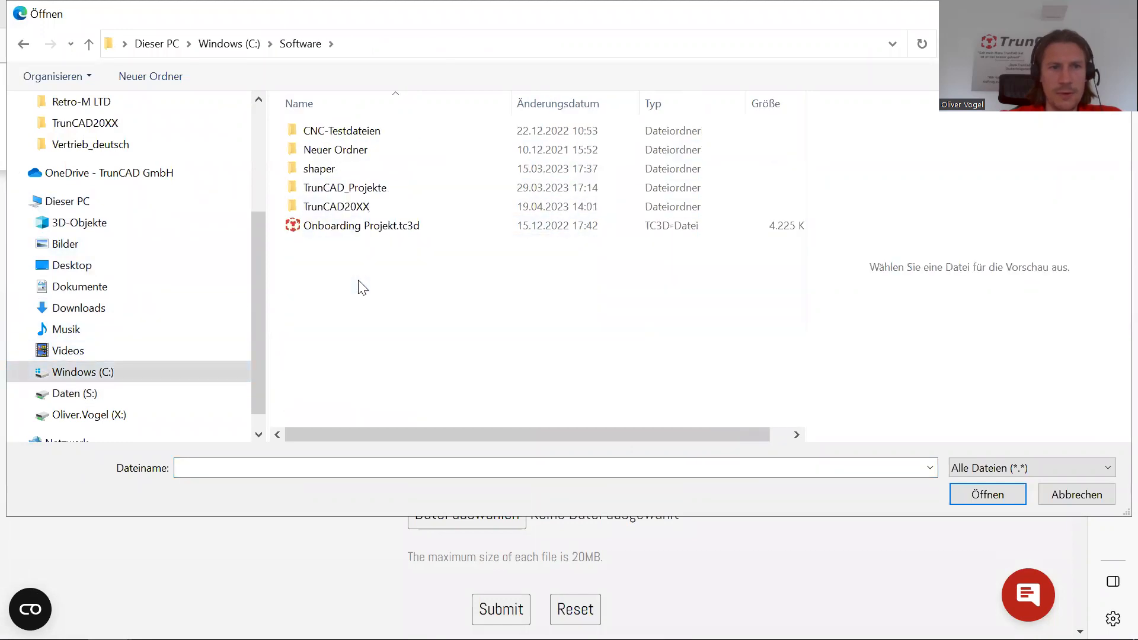
pyautogui.click(359, 210)
pyautogui.doubleClick(359, 207)
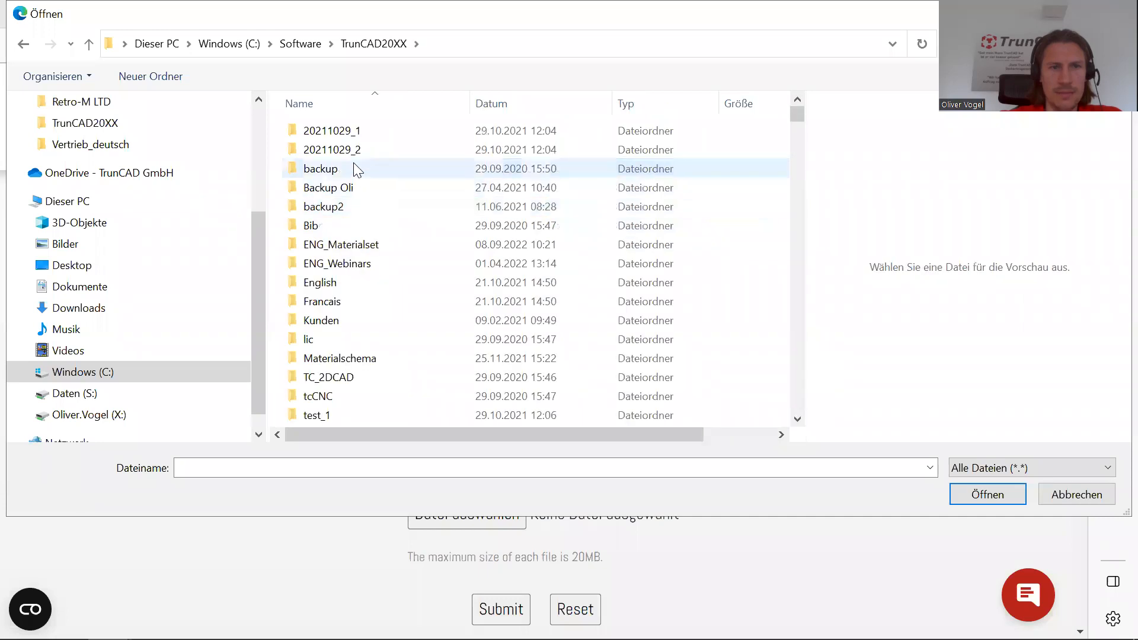
pyautogui.doubleClick(354, 168)
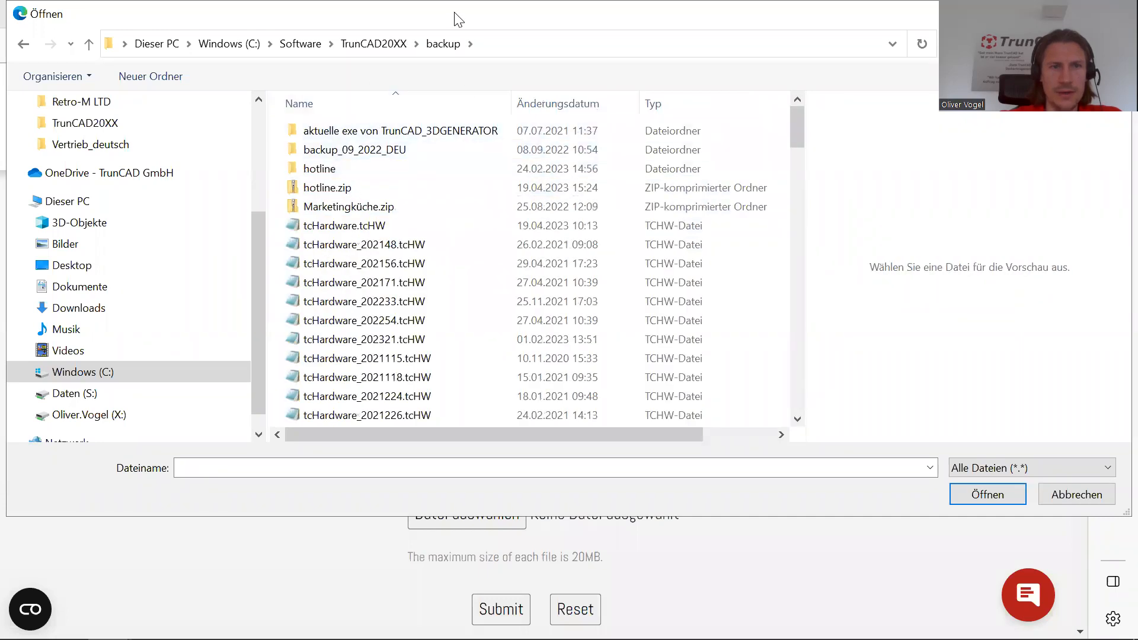
pyautogui.click(322, 192)
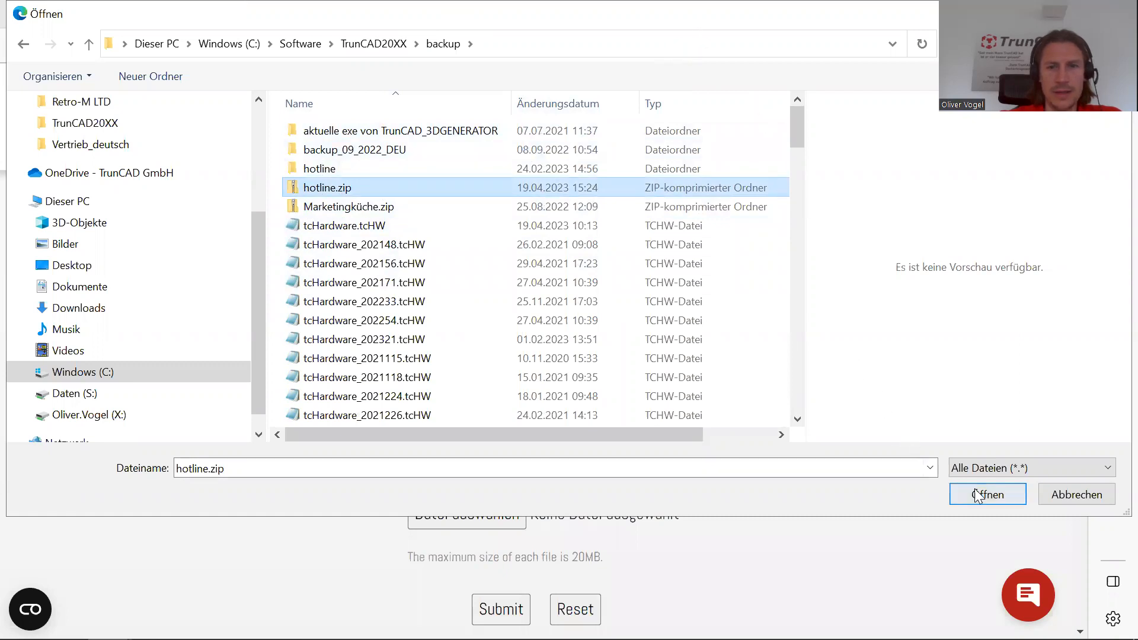
pyautogui.doubleClick(416, 186)
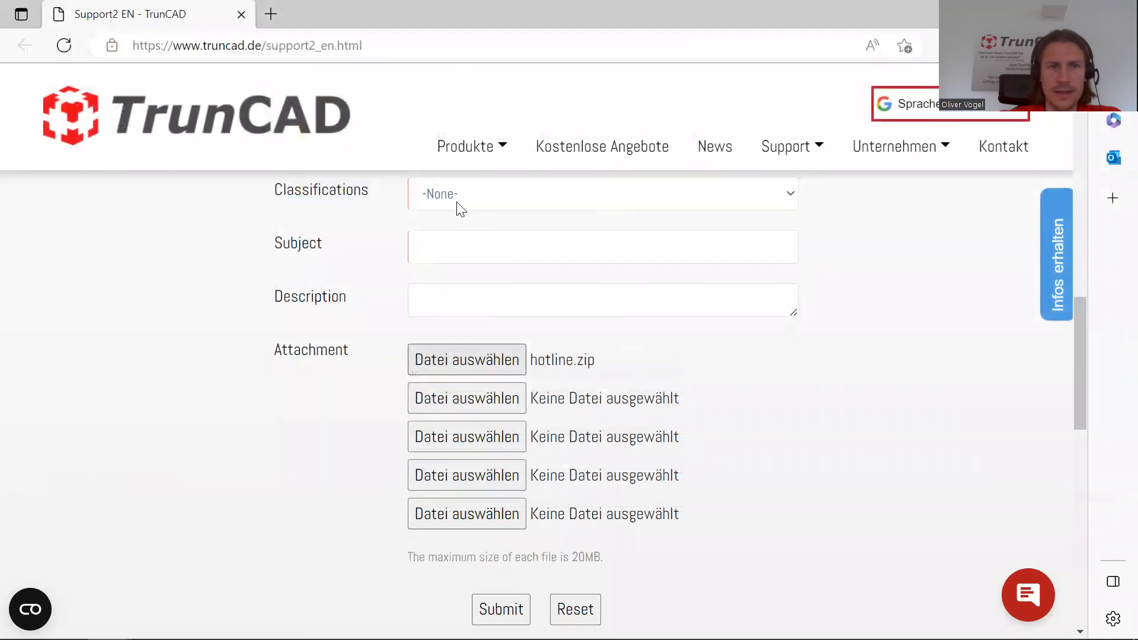
# Step: Show the form's submit area, then minimize the browser and return to the corner cabinet in TrunCAD
pyautogui.scroll(-3, 714, 367)
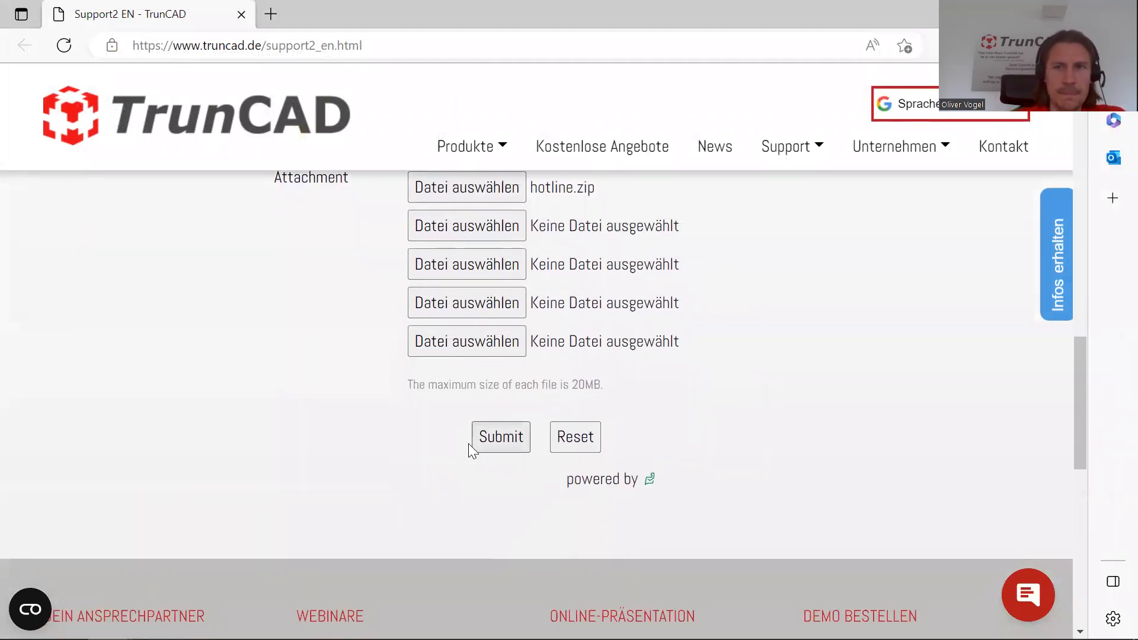
pyautogui.doubleClick(762, 9)
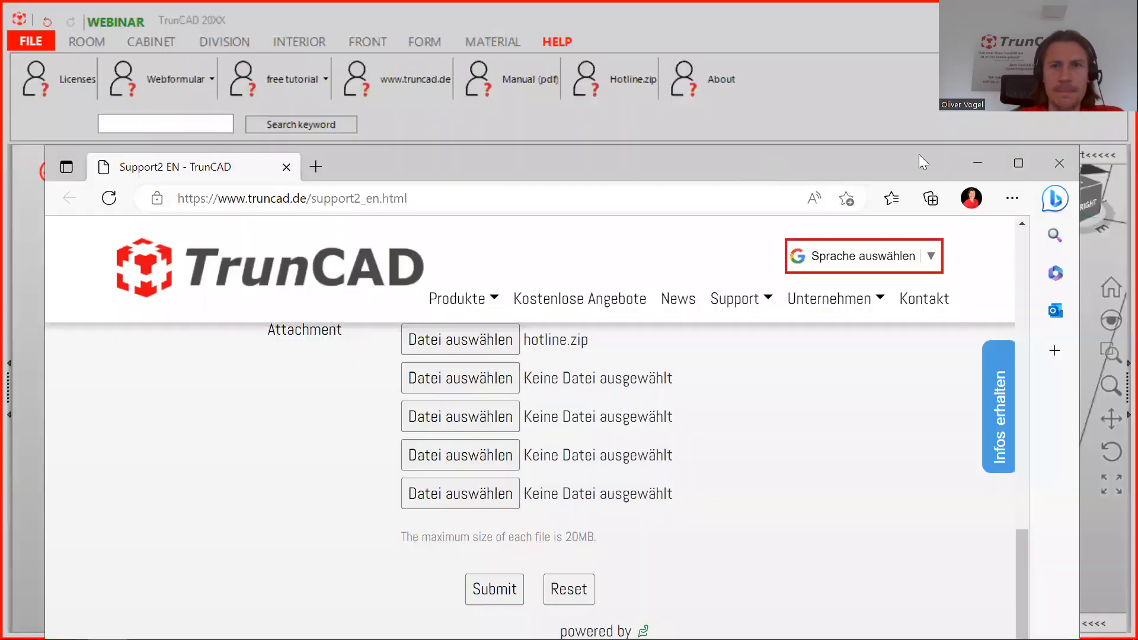
pyautogui.click(978, 164)
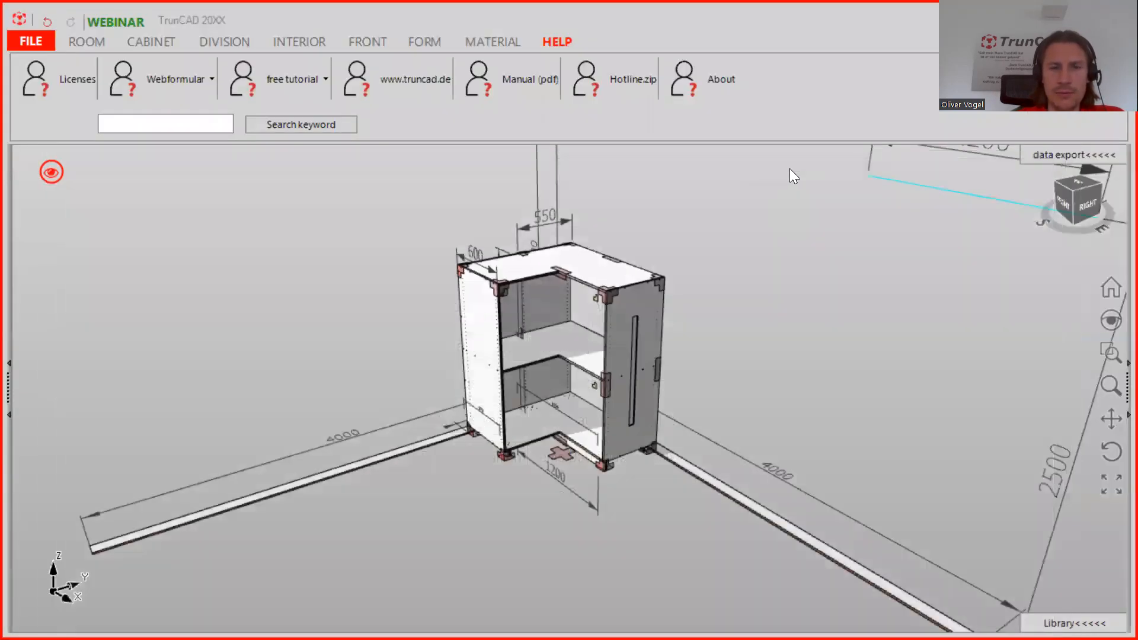
# Step: Cycle the 3D display through solid to transparent and bring the corner cabinet closer into view
pyautogui.scroll(-2, 652, 243)
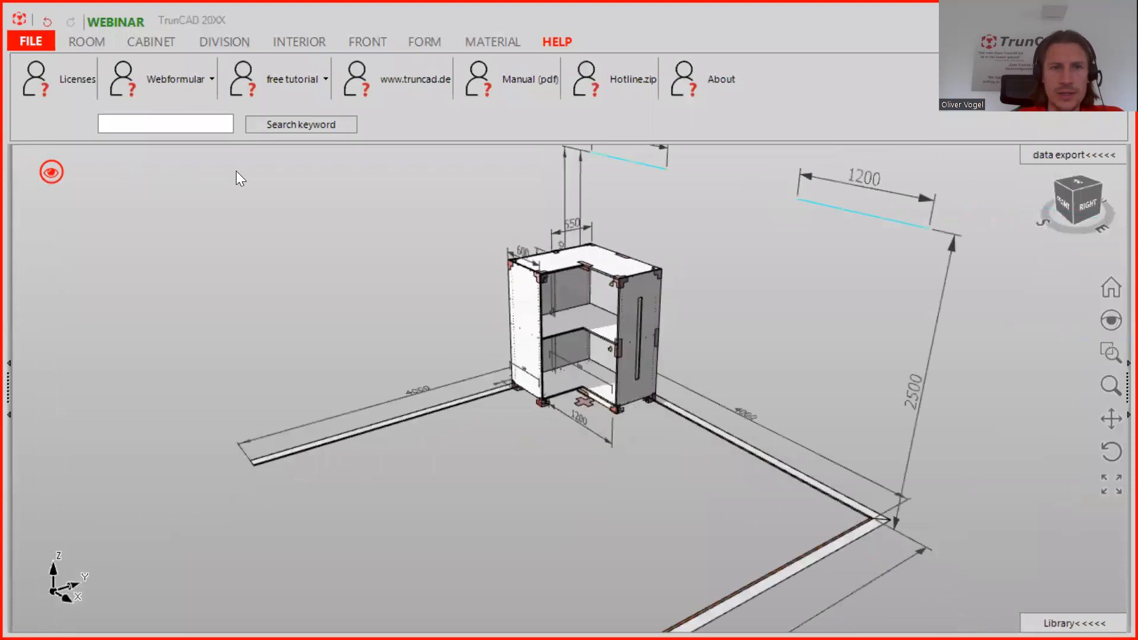
pyautogui.click(47, 170)
pyautogui.click(173, 125)
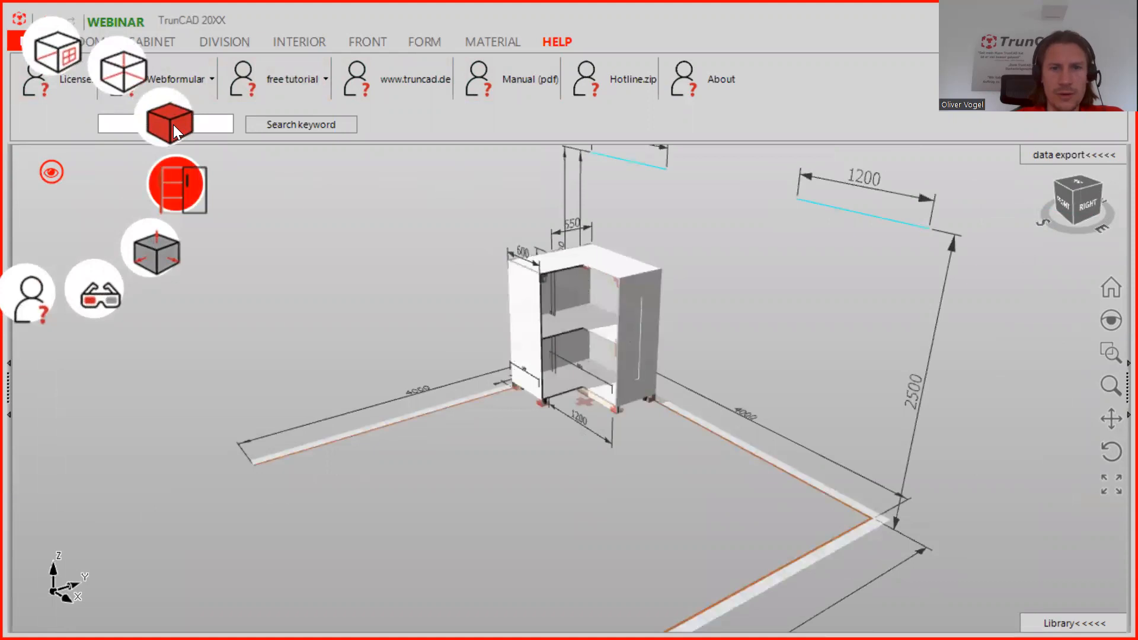
pyautogui.click(173, 125)
pyautogui.moveTo(686, 288); pyautogui.dragTo(935, 282, button='middle')
pyautogui.scroll(3, 654, 312)
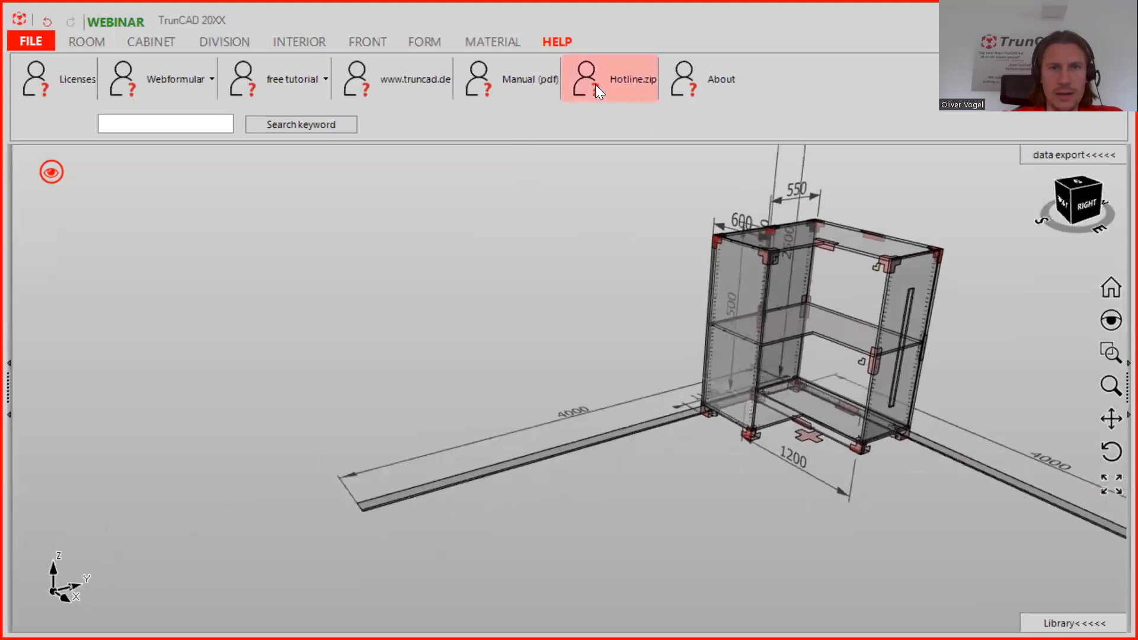
# Step: Open the material selection window and filter the materials by a thickness of 18 mm
pyautogui.click(489, 43)
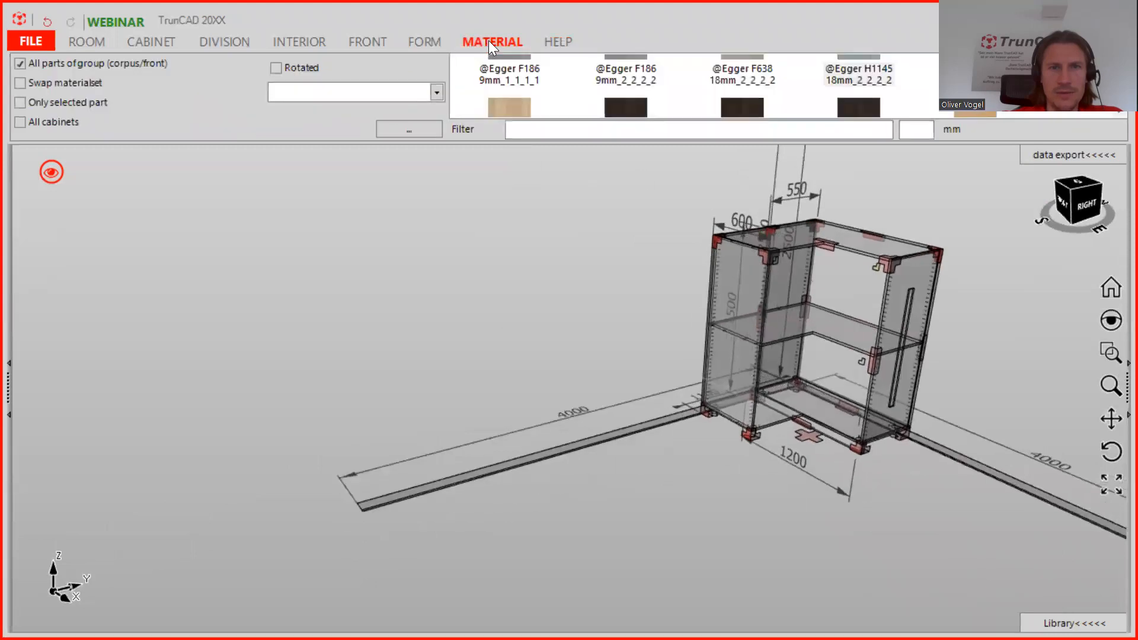
pyautogui.click(488, 40)
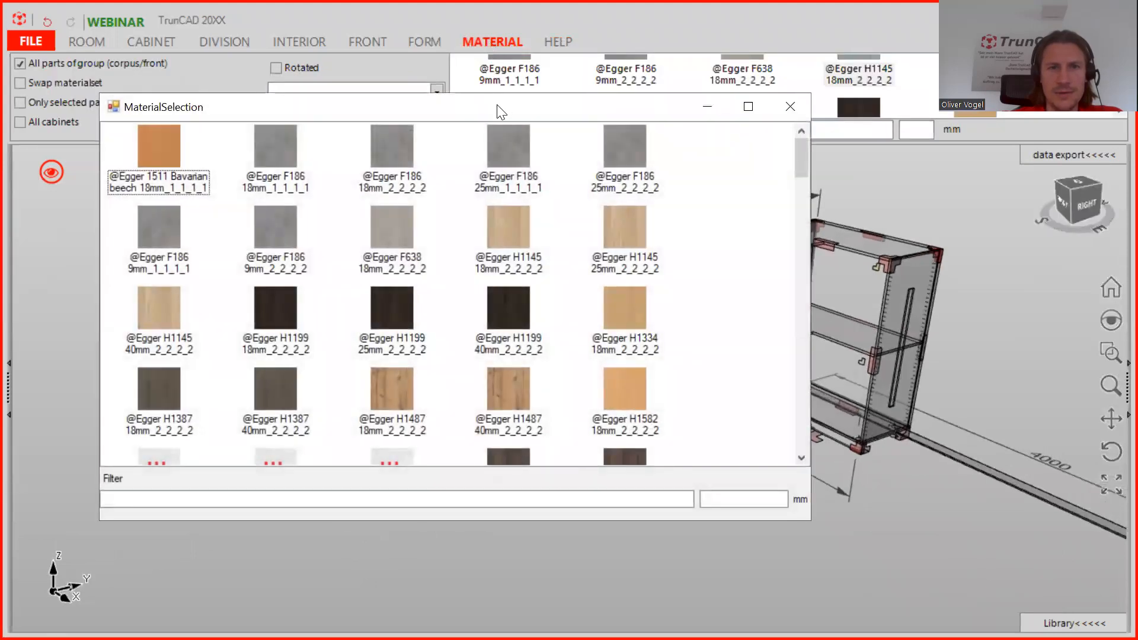
pyautogui.moveTo(497, 105); pyautogui.dragTo(441, 124)
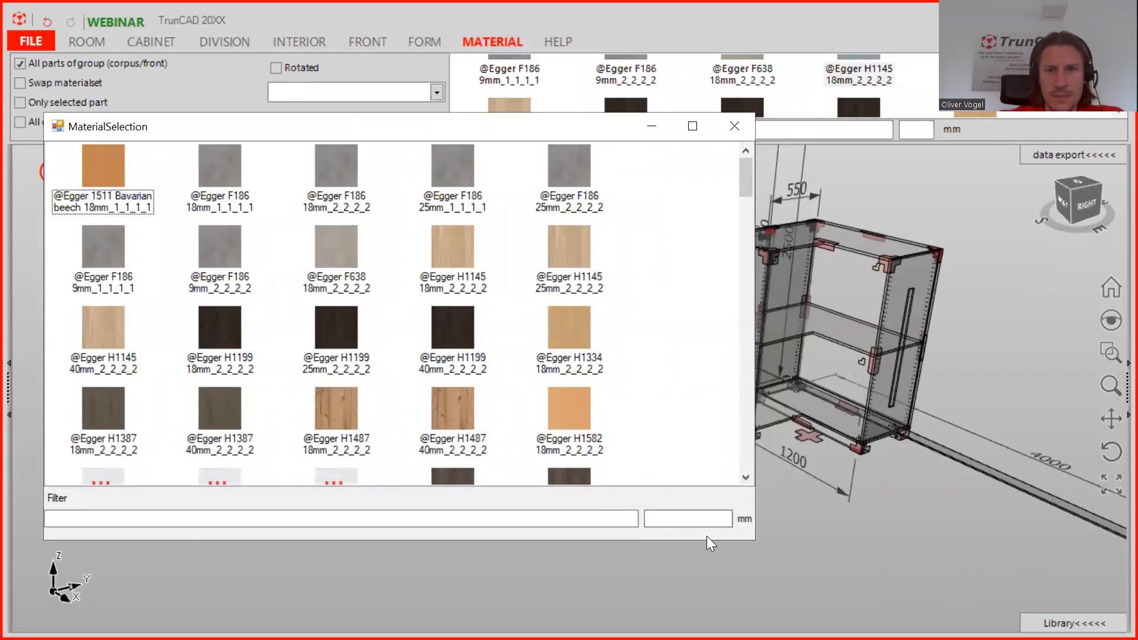
pyautogui.click(700, 518)
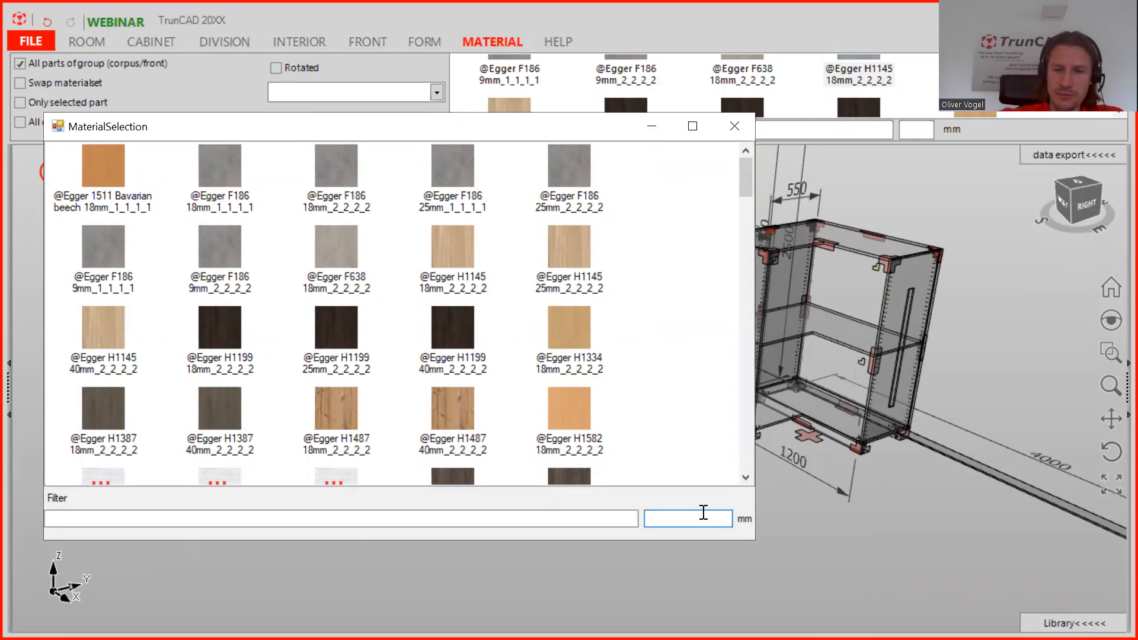
pyautogui.write('18')
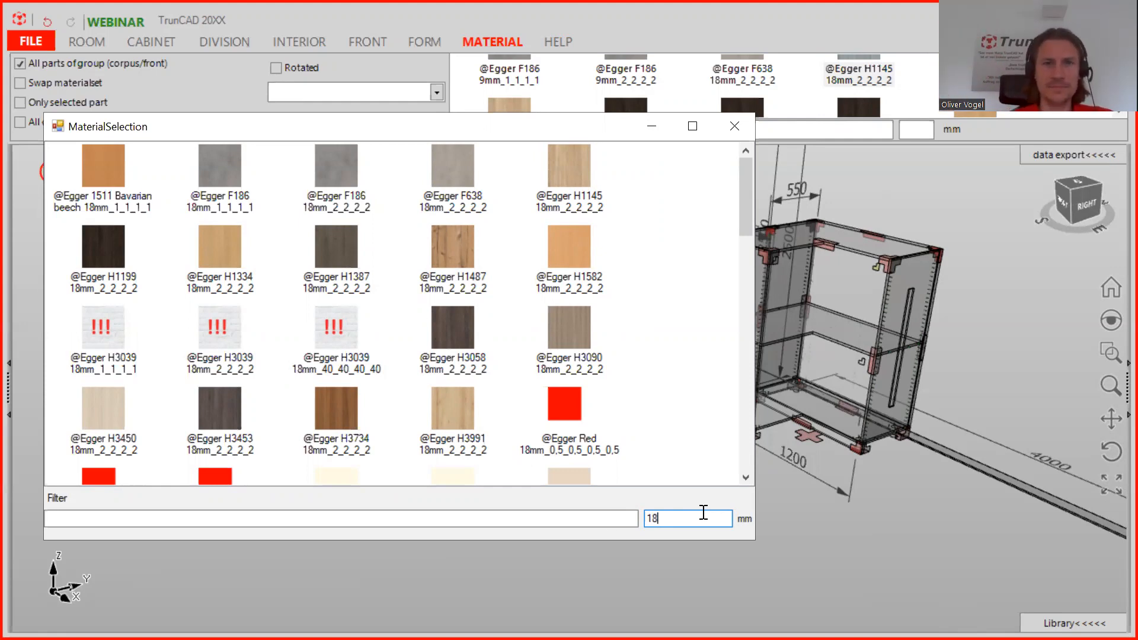
pyautogui.click(754, 585)
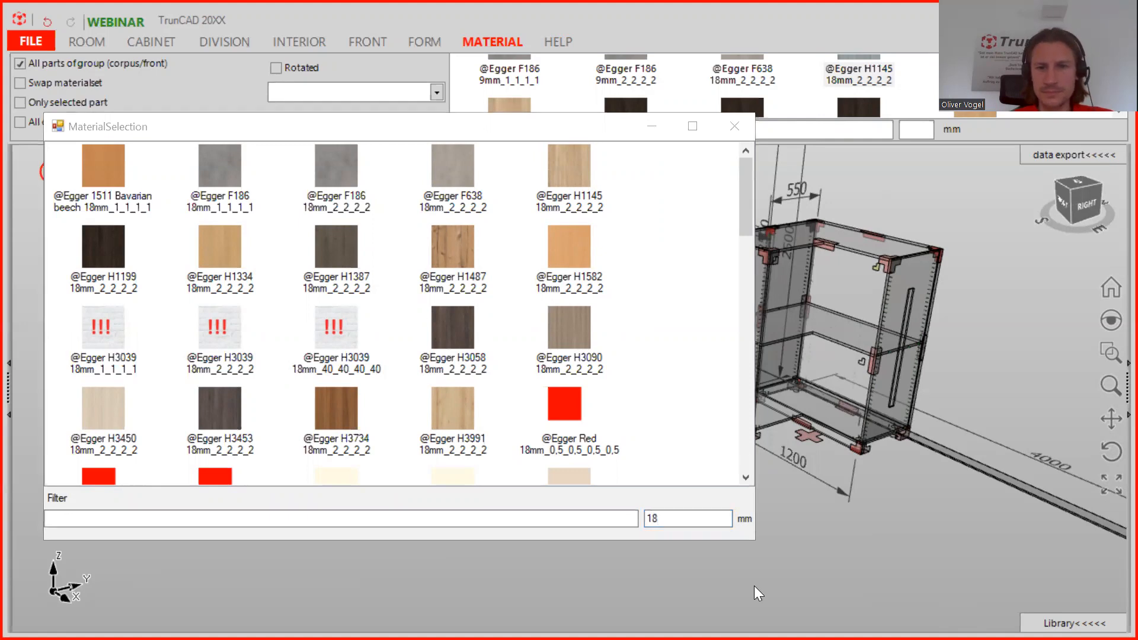